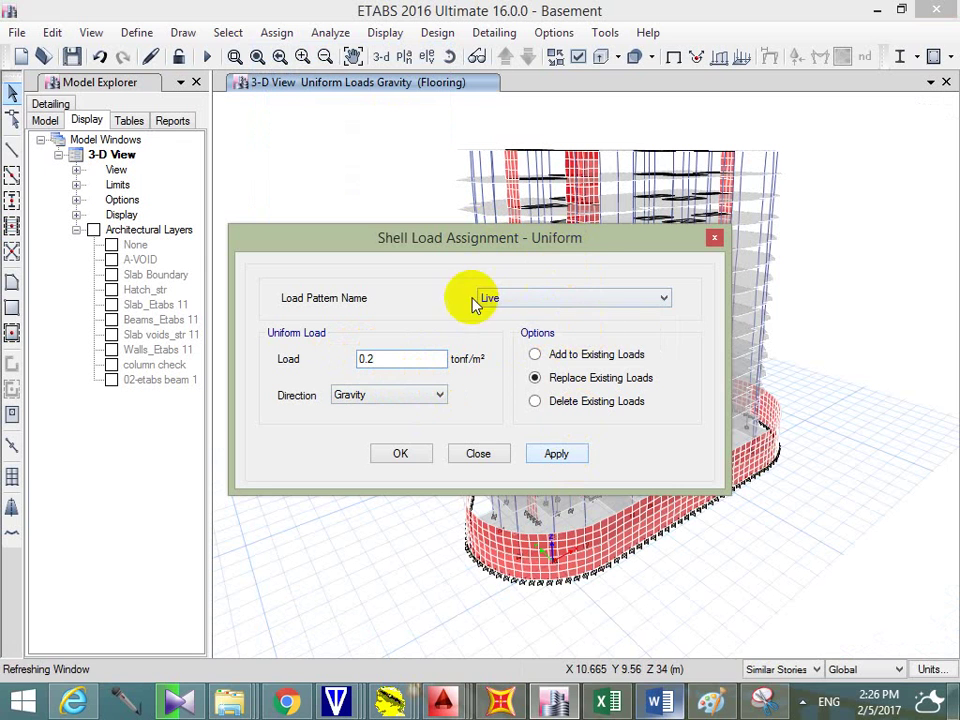
Step: Reselect the previously selected slabs and assign them a Flooring uniform gravity load of 0.15 tonf/m², replacing existing loads
click(228, 33)
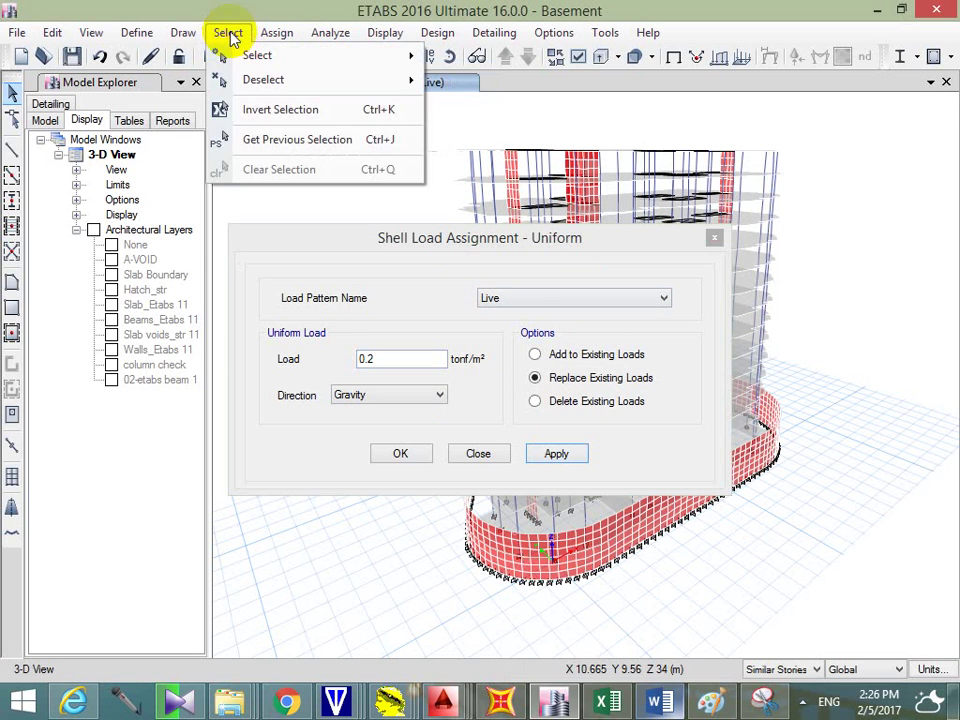
click(258, 109)
click(575, 298)
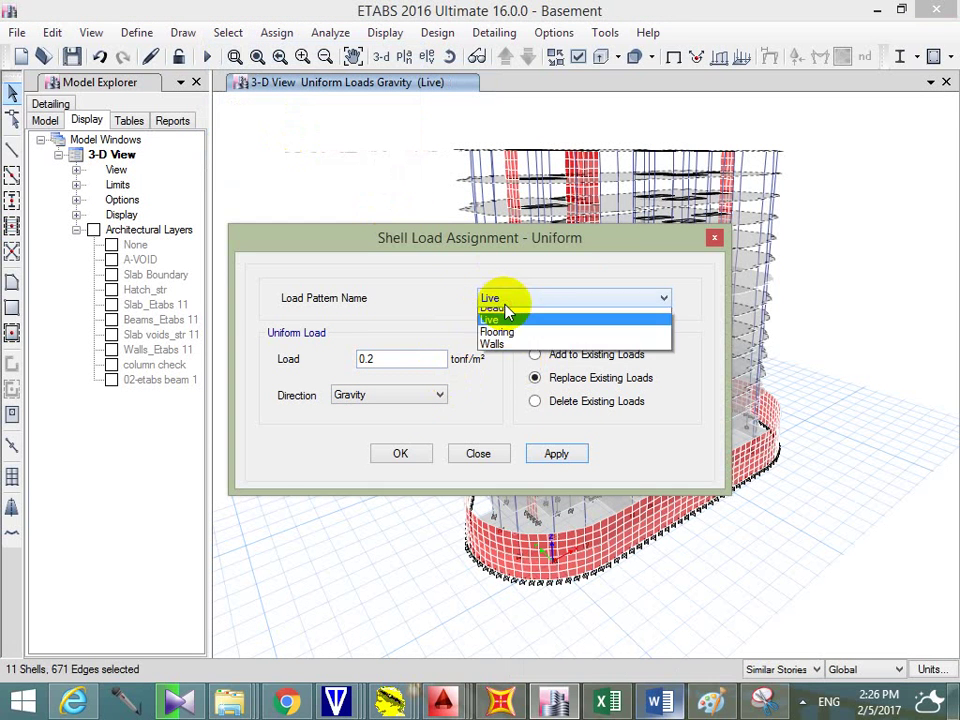
click(497, 330)
double_click(362, 360)
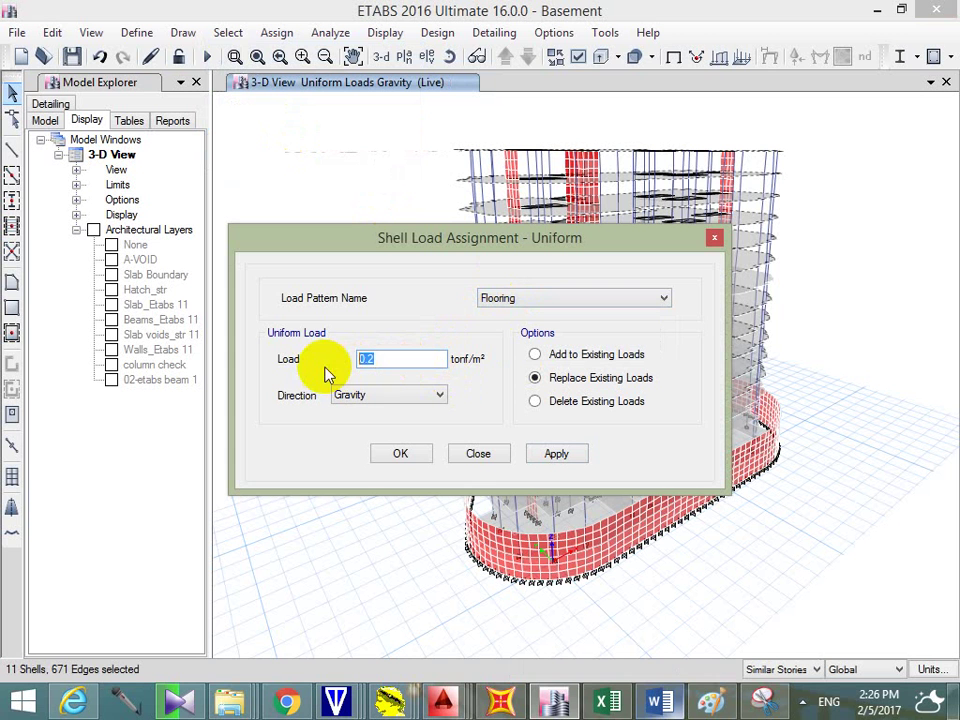
text(0.15)
click(550, 452)
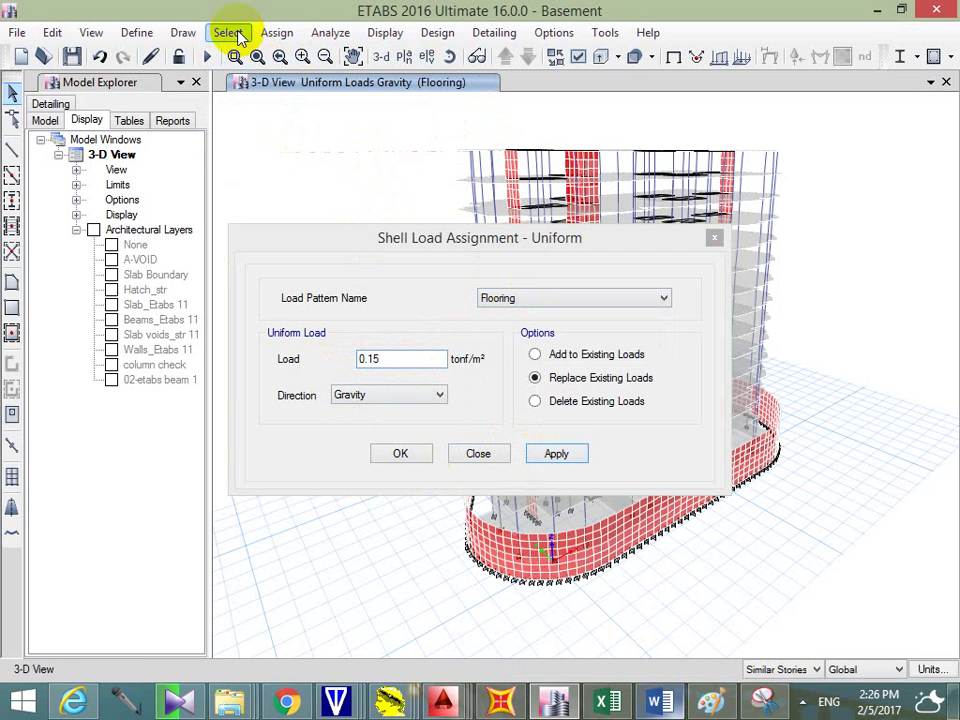
Step: Reselect the same slabs and assign them a Walls uniform gravity load of 0.4 tonf/m², replacing existing loads
click(237, 34)
click(312, 140)
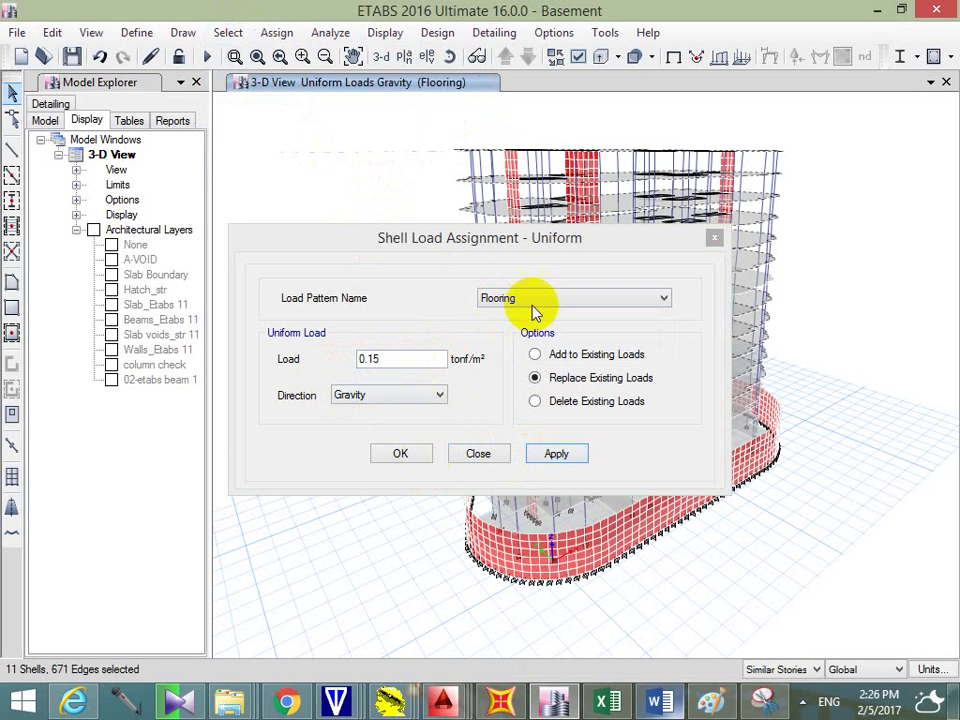
click(525, 298)
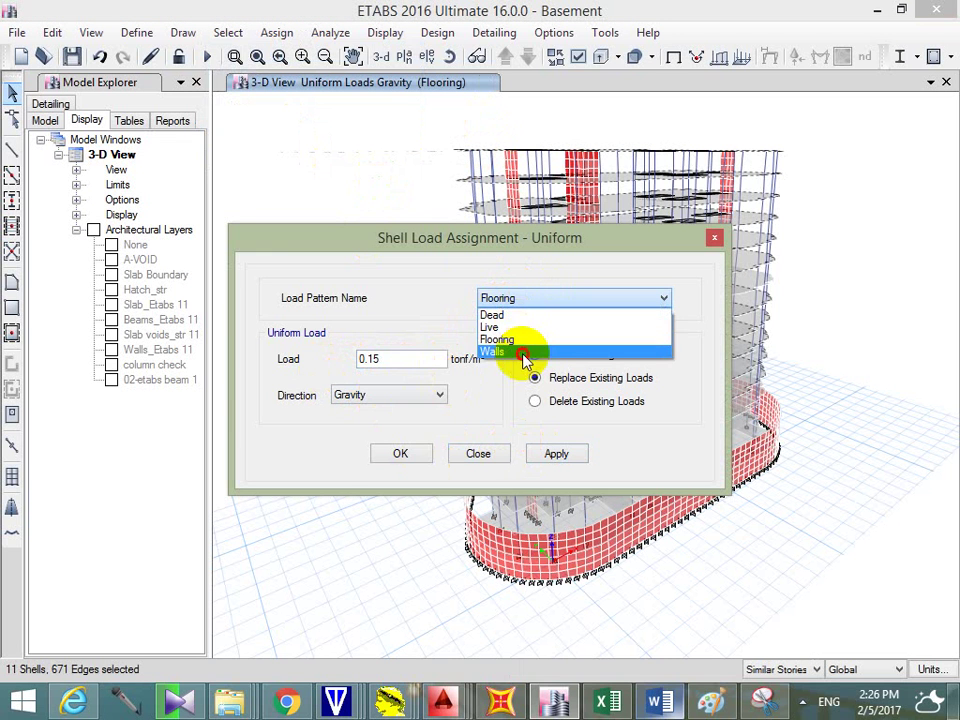
click(531, 354)
drag(407, 360, 312, 366)
text(0.4)
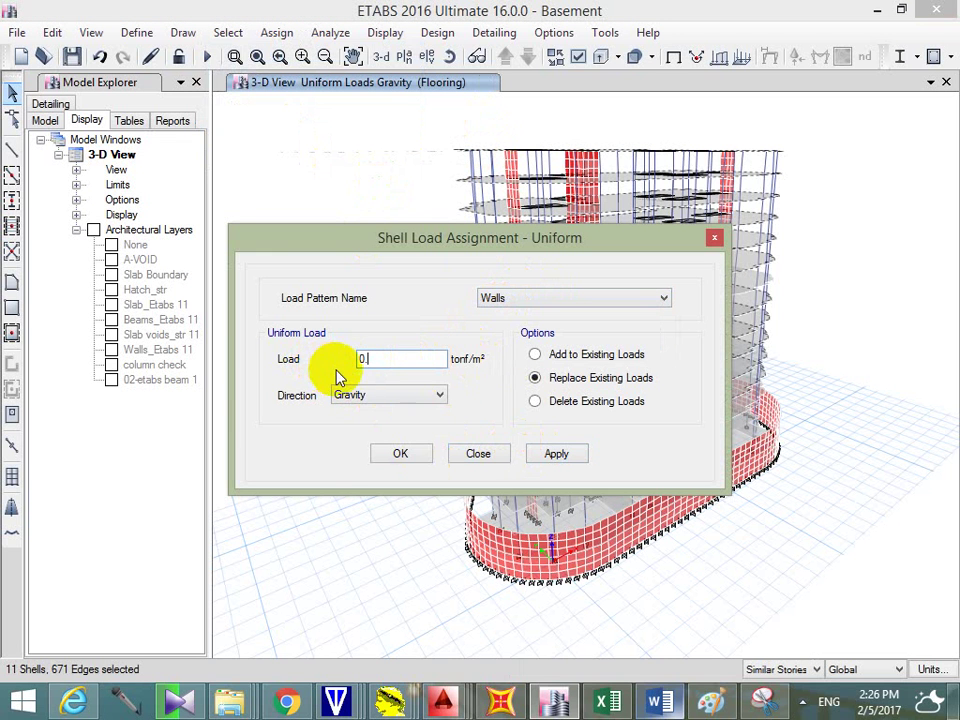
click(556, 454)
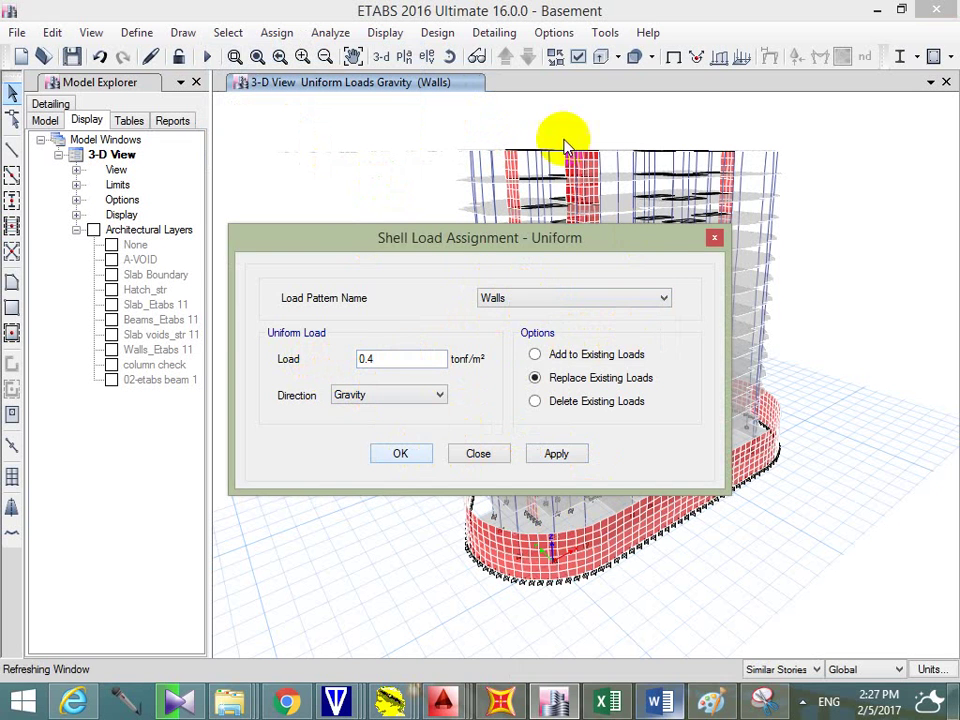
key(Escape)
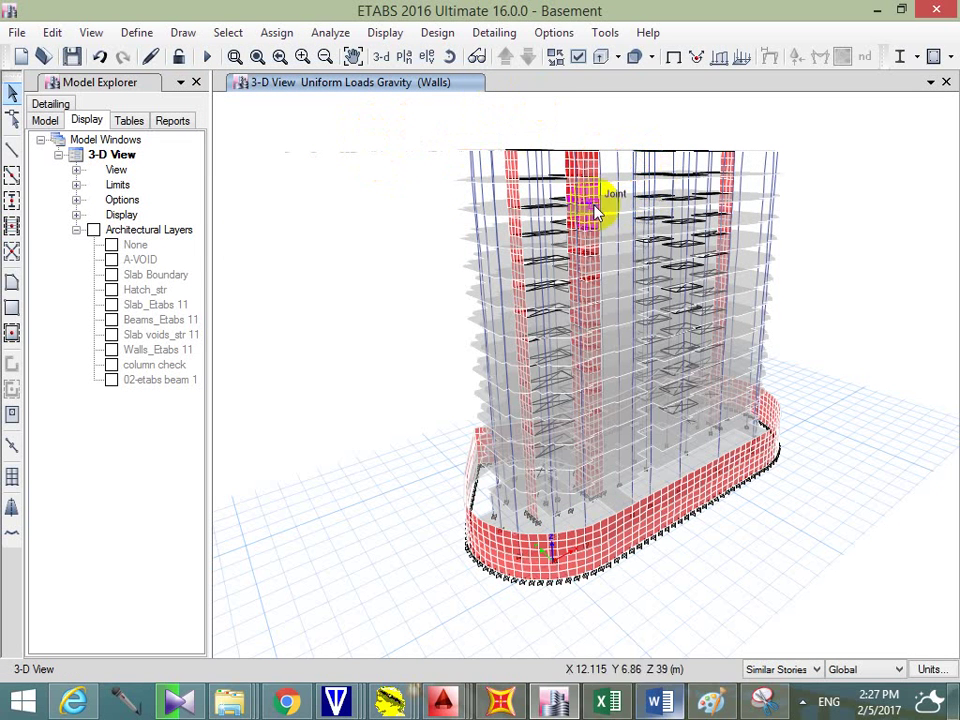
shift+middle_drag(694, 278, 542, 368)
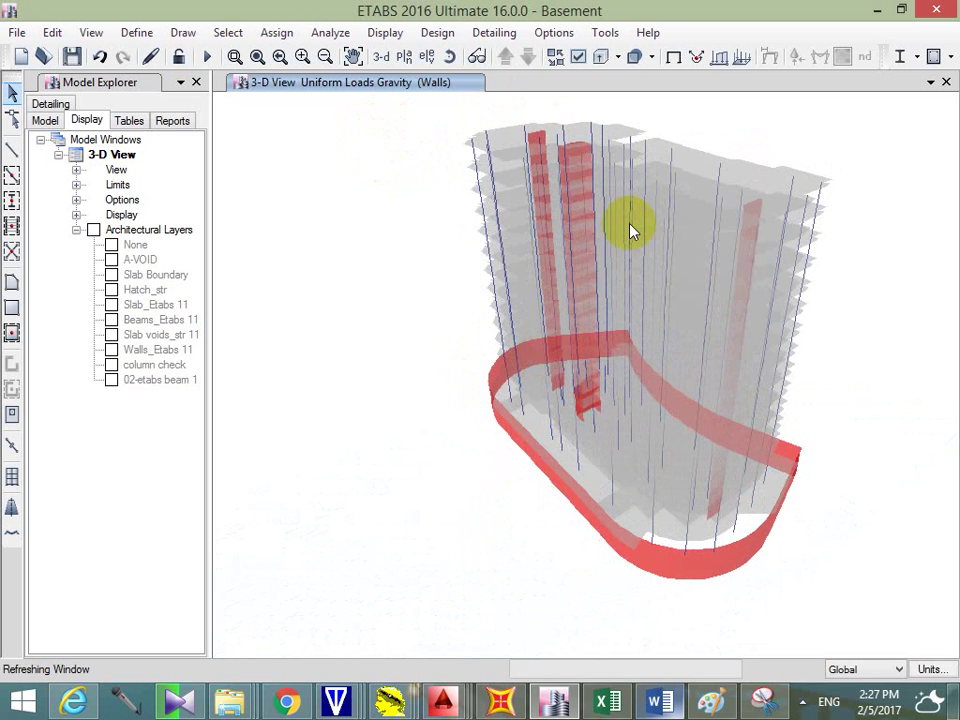
click(17, 32)
mouse_move(321, 213)
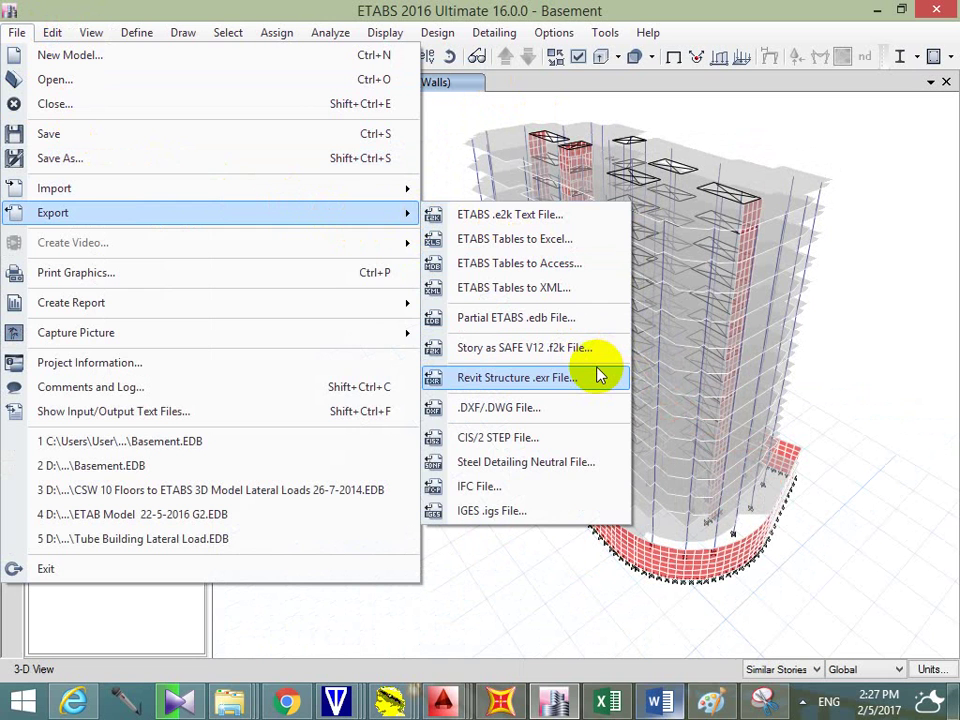
click(536, 378)
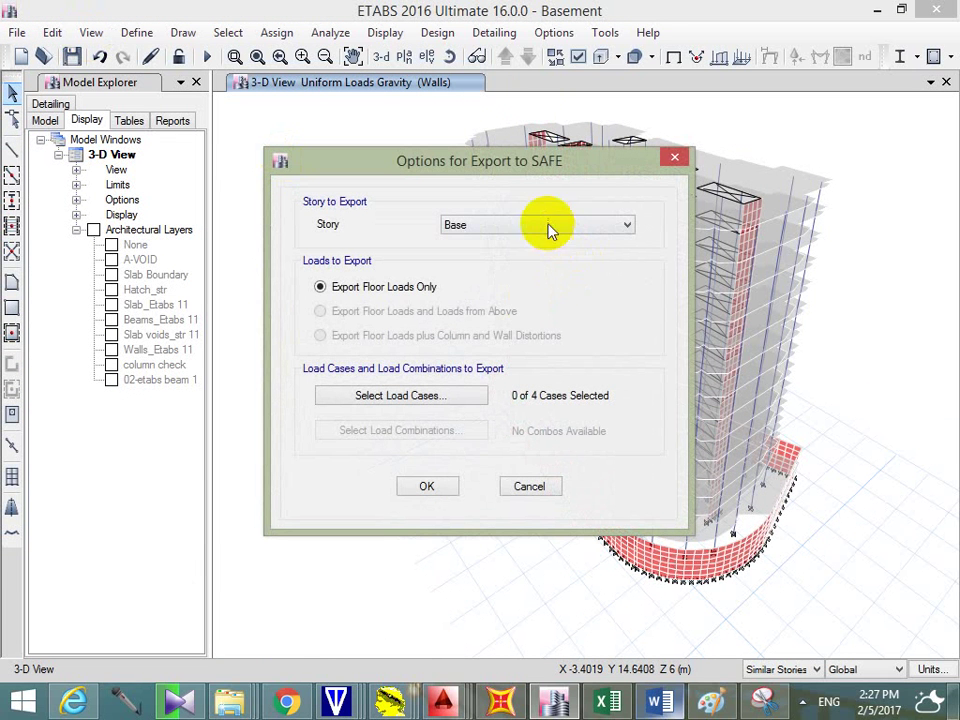
click(579, 222)
click(549, 190)
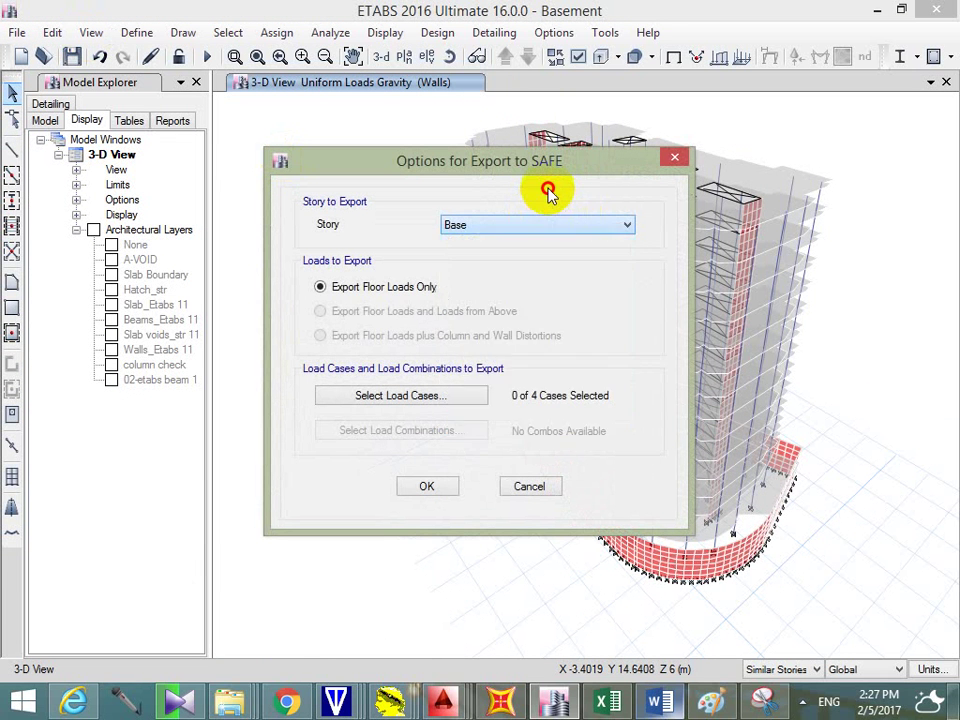
click(548, 224)
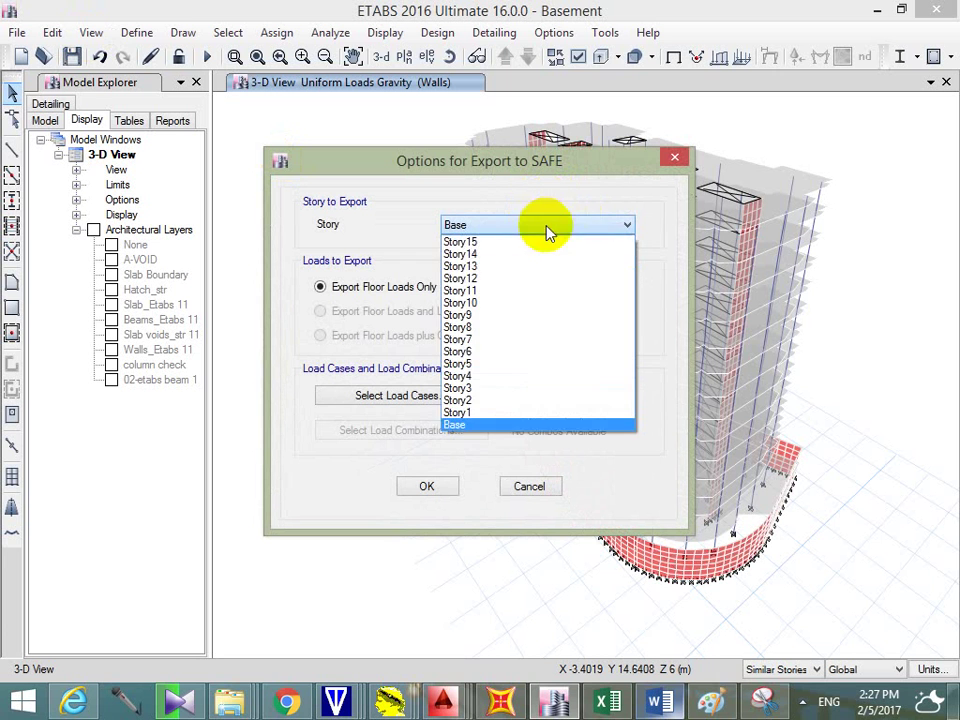
click(458, 412)
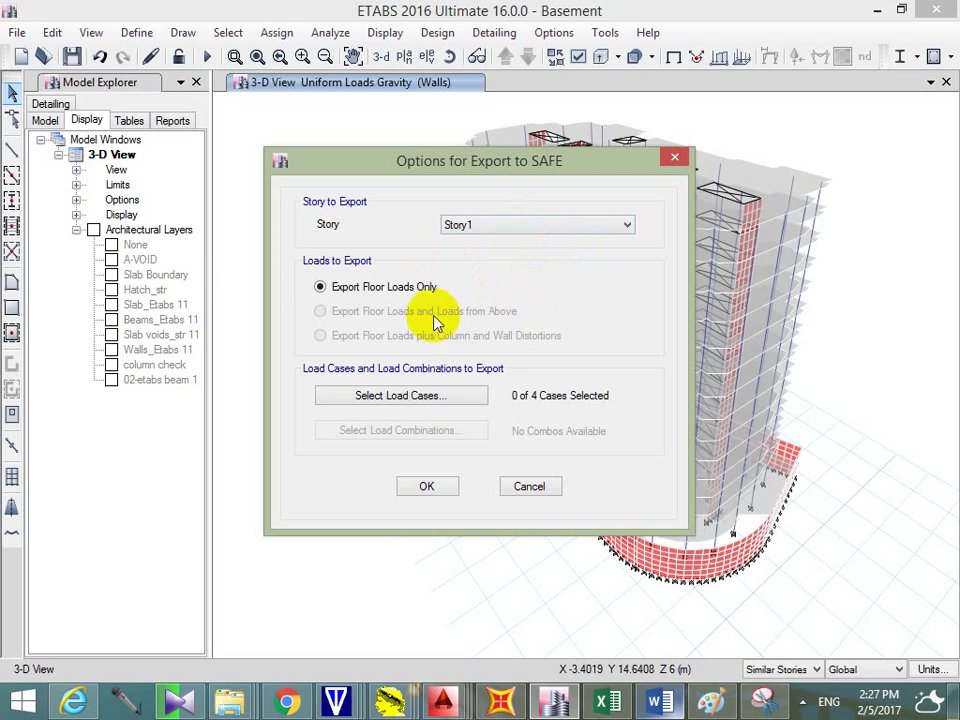
click(448, 398)
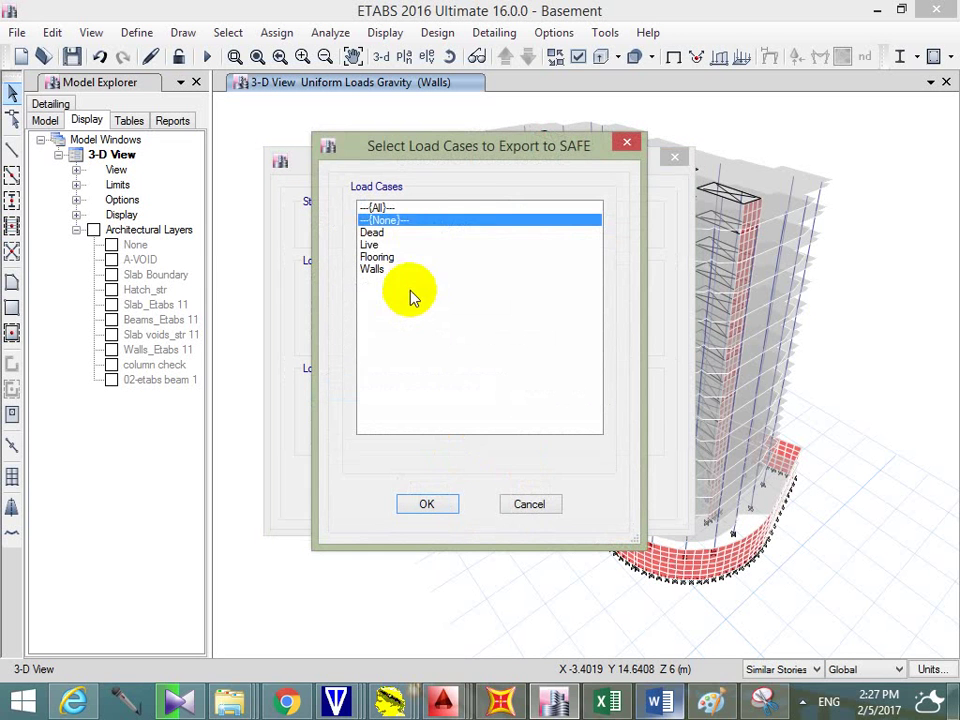
click(526, 506)
click(534, 490)
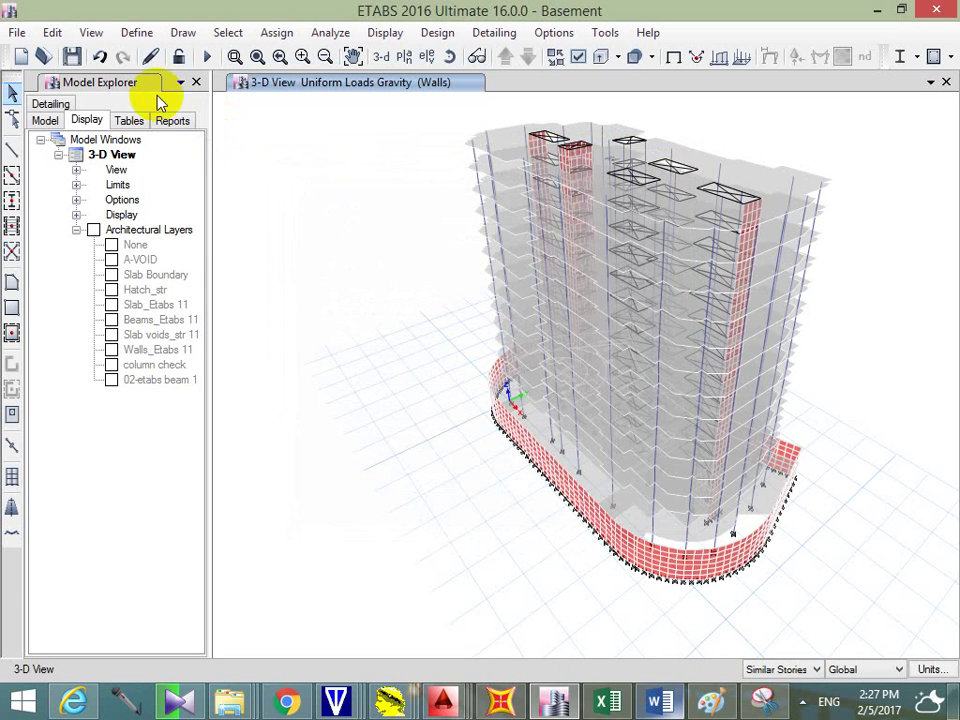
Step: Create a load combination named Working and add three more load rows below Dead
click(134, 33)
click(365, 405)
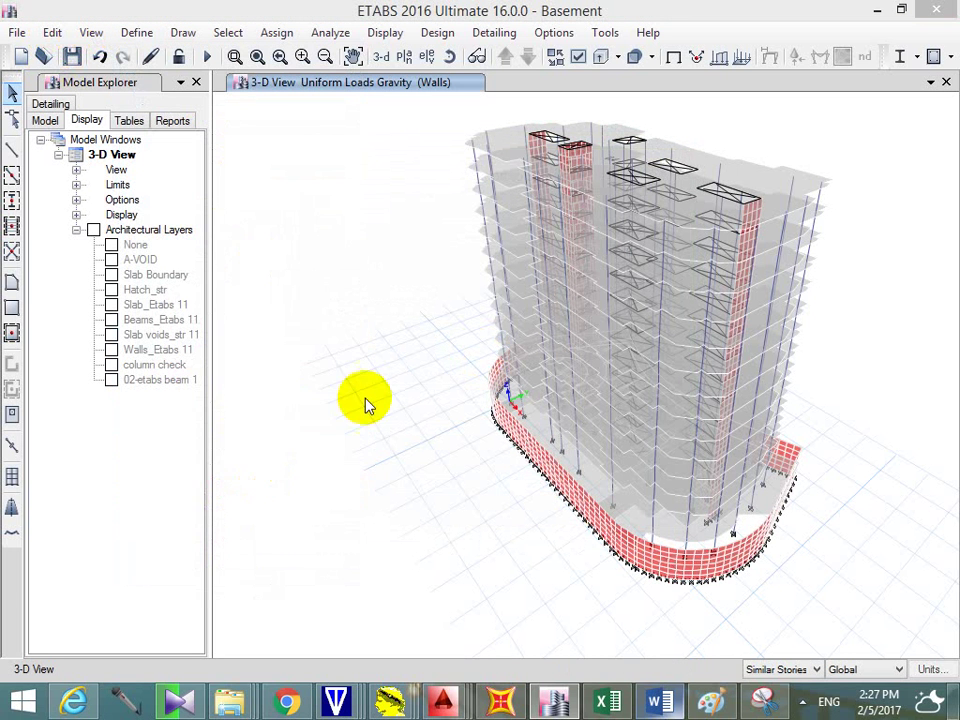
click(568, 273)
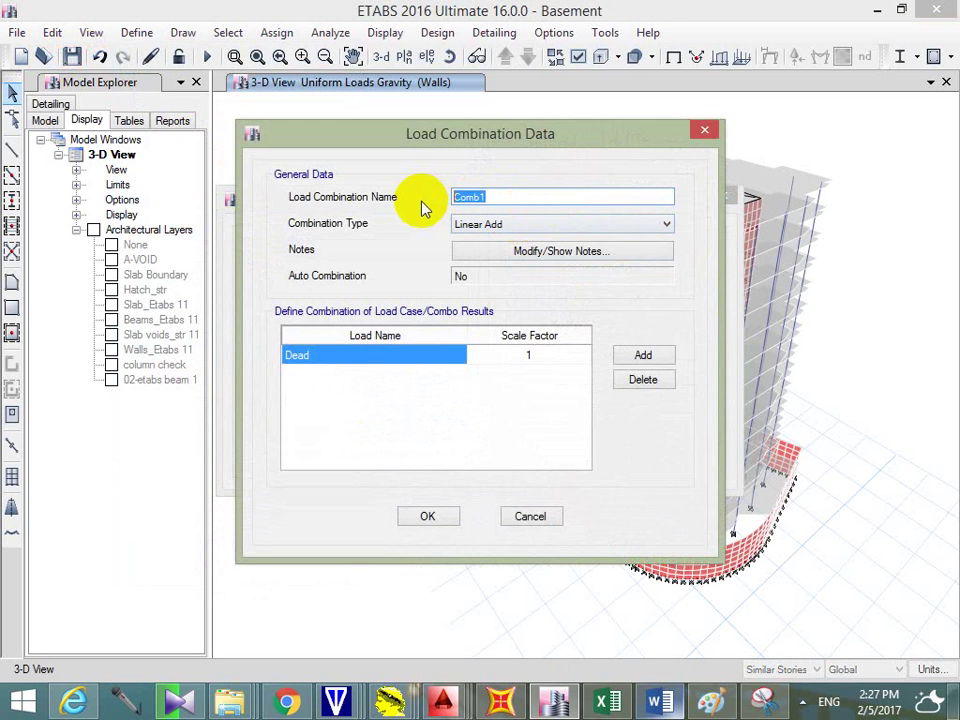
text(Work)
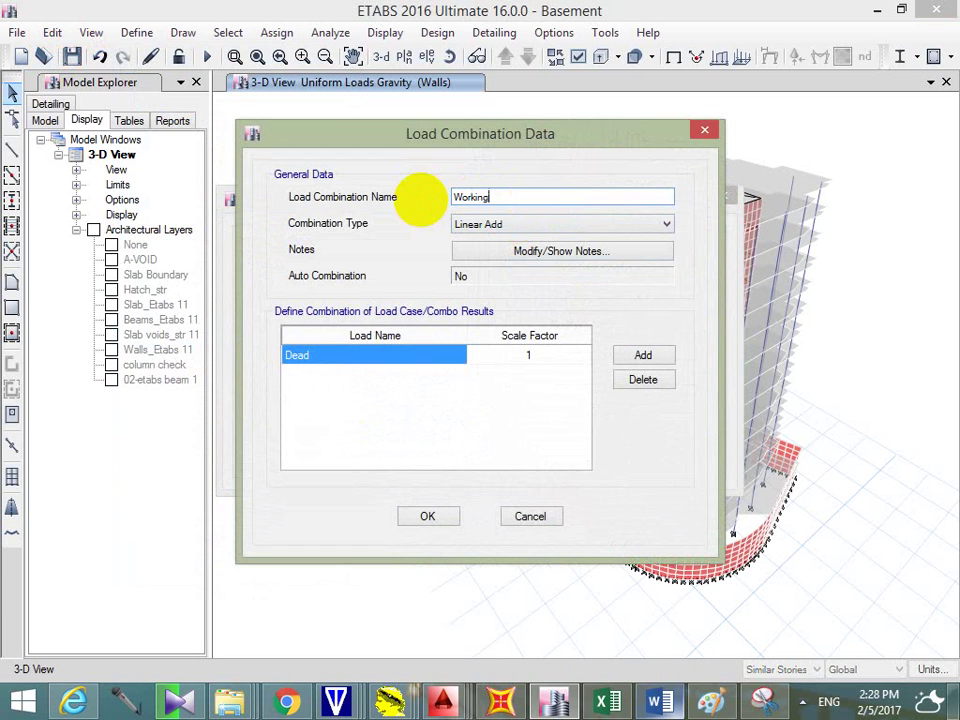
text(ing)
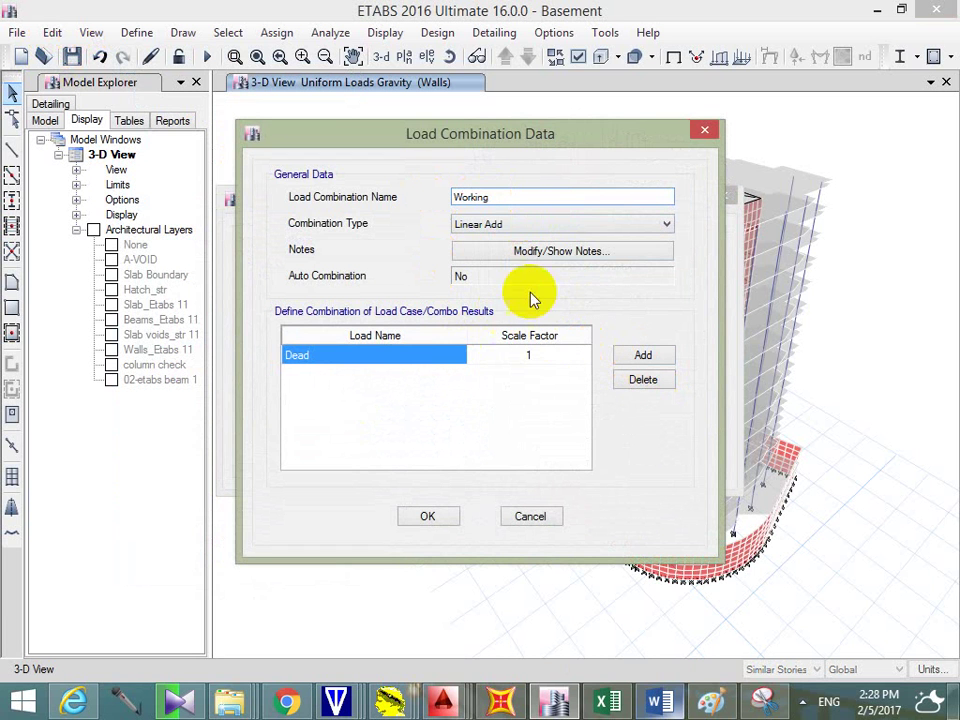
click(628, 360)
click(628, 360)
click(628, 360)
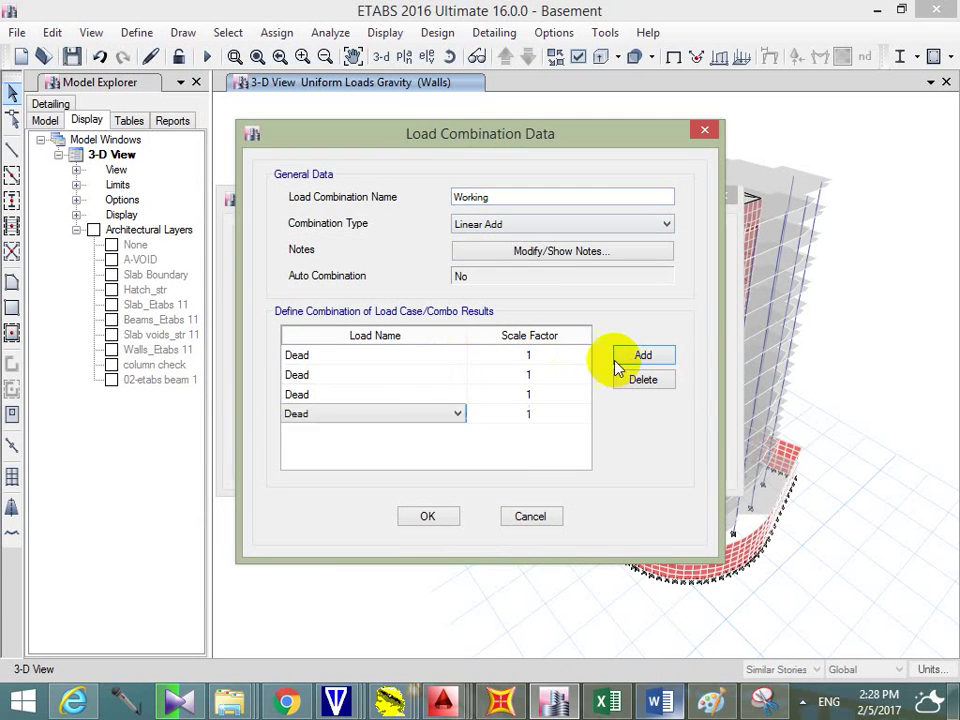
Step: Assign Live, Flooring and Walls to the three added rows of the Working combination and save it
click(400, 375)
click(398, 376)
click(373, 404)
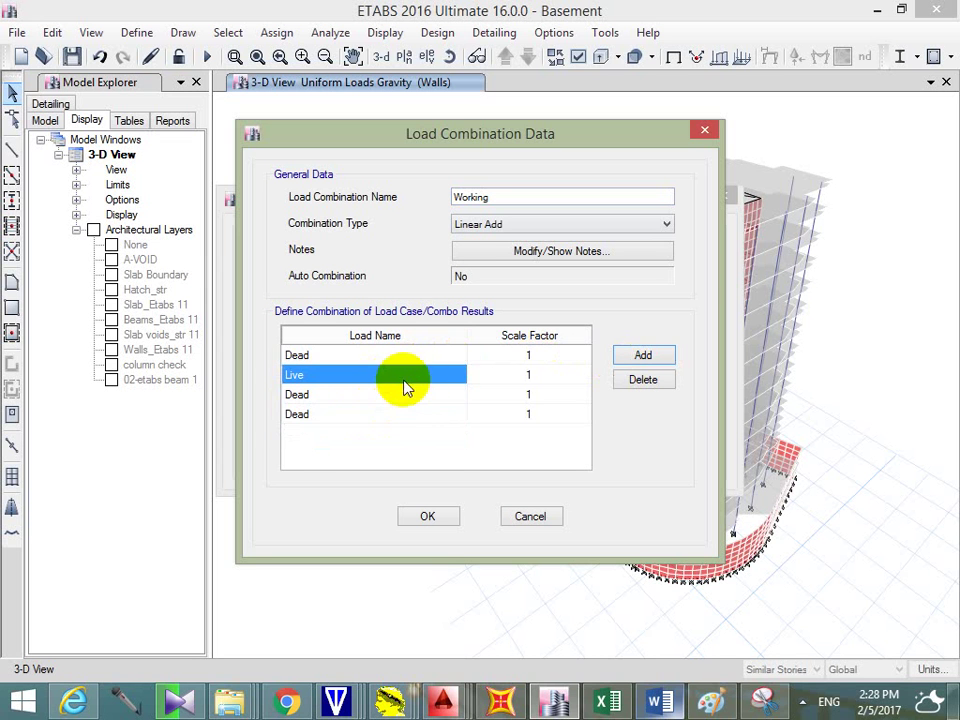
click(418, 394)
click(418, 394)
click(377, 447)
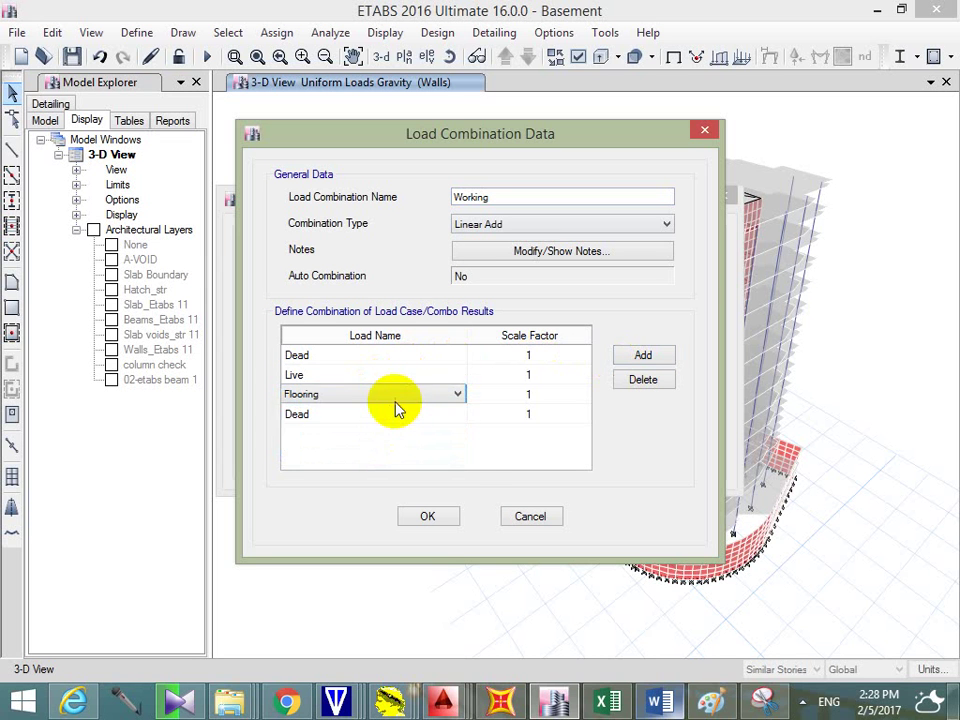
click(400, 416)
click(354, 477)
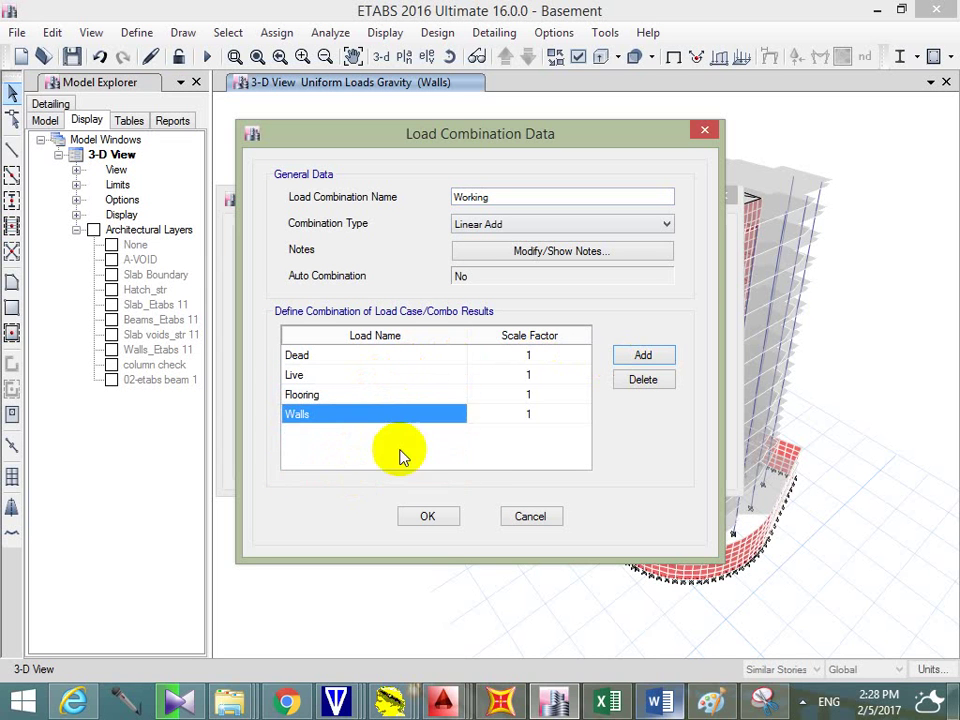
click(543, 376)
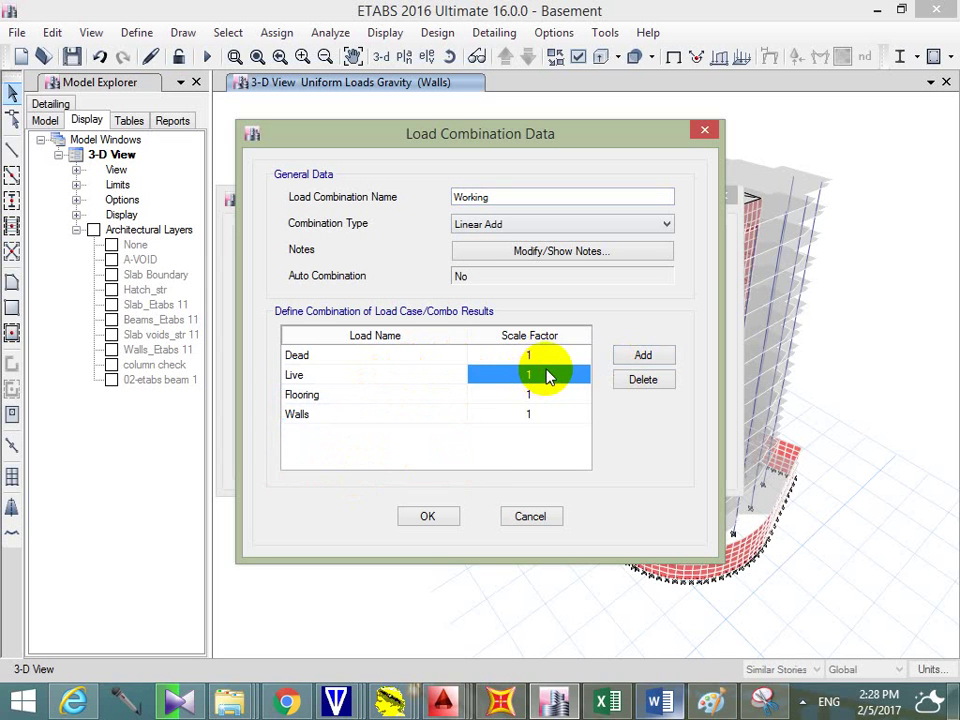
click(440, 516)
Step: Make a copy of the Working load combination and name it Ultimate
click(596, 269)
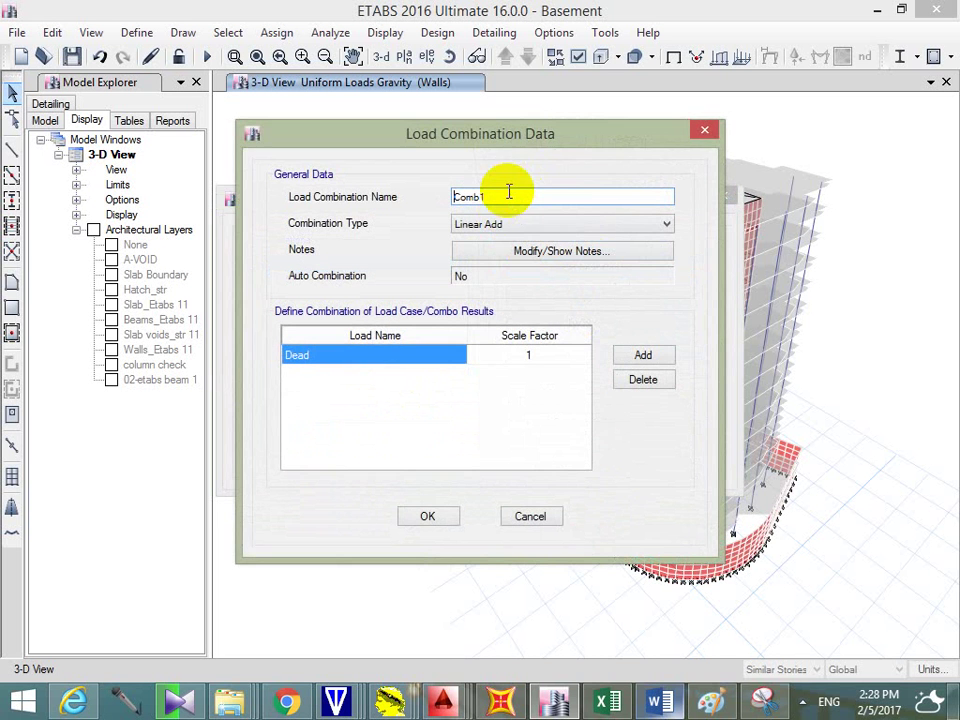
key(Escape)
click(574, 292)
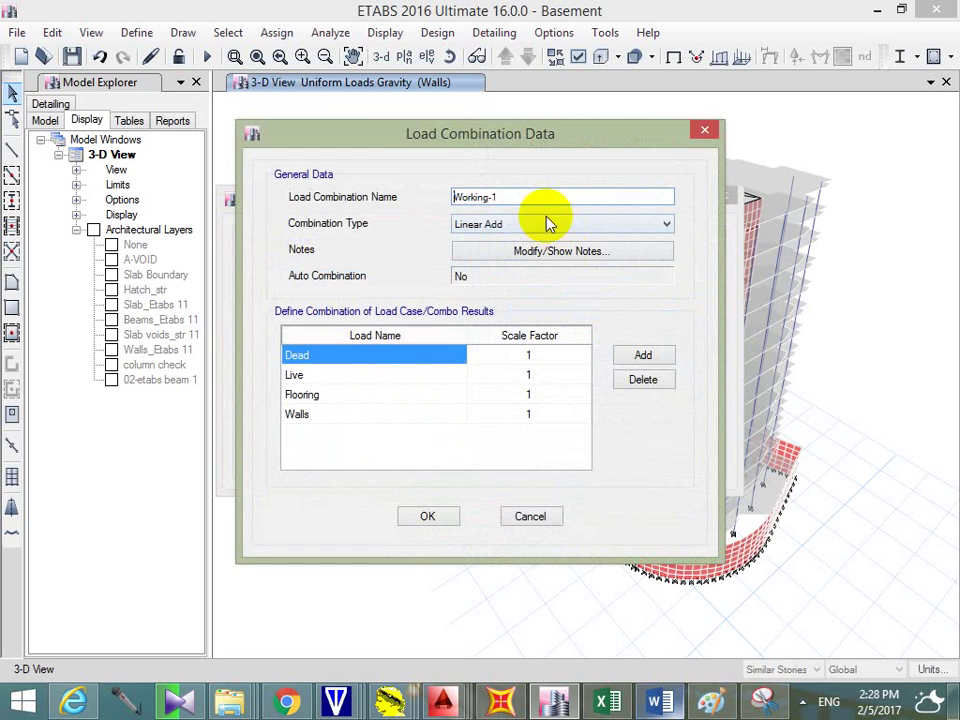
drag(505, 197, 432, 198)
text(Ultimate)
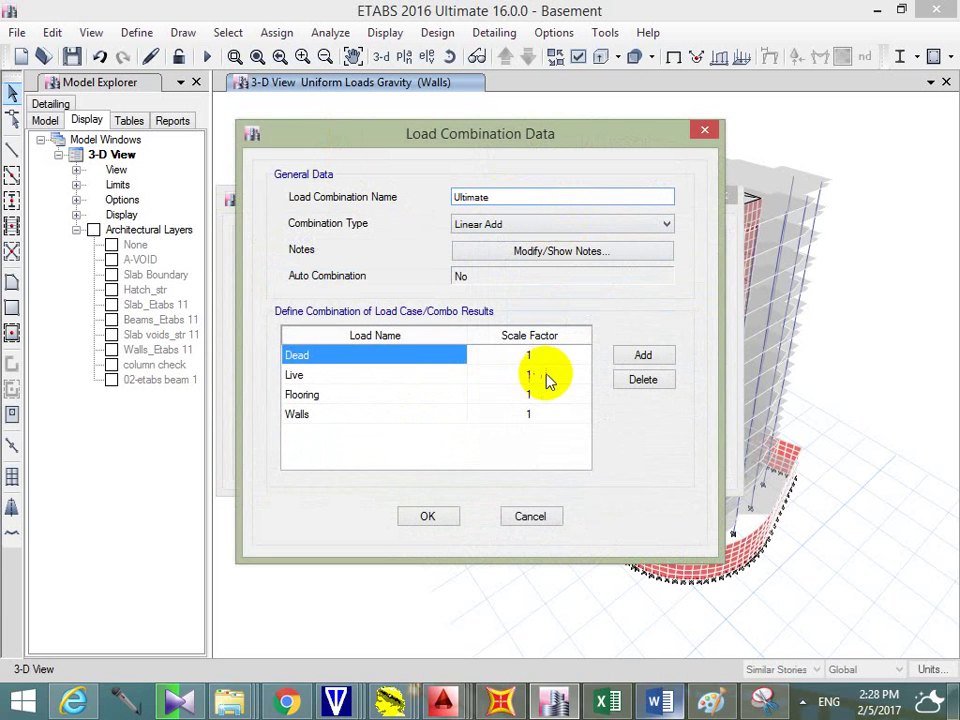
Step: Set the Ultimate combination's scale factors to 1.4 for Dead, Flooring and Walls and 1.6 for Live, and save the combinations
click(580, 360)
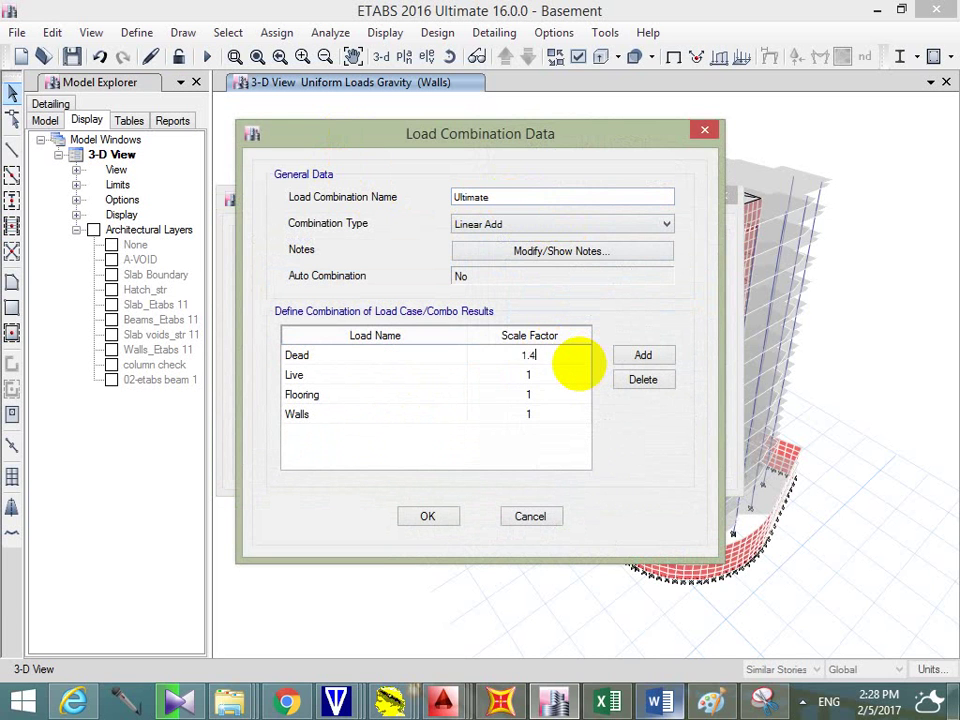
click(583, 372)
text(1.6)
key(Return)
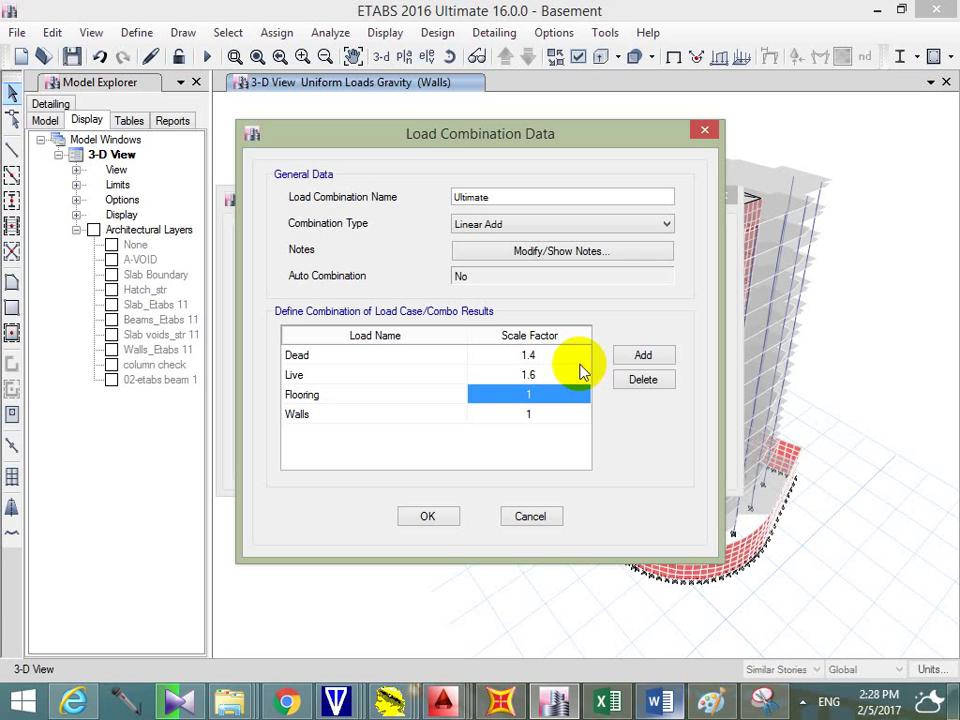
text(1.4)
key(Return)
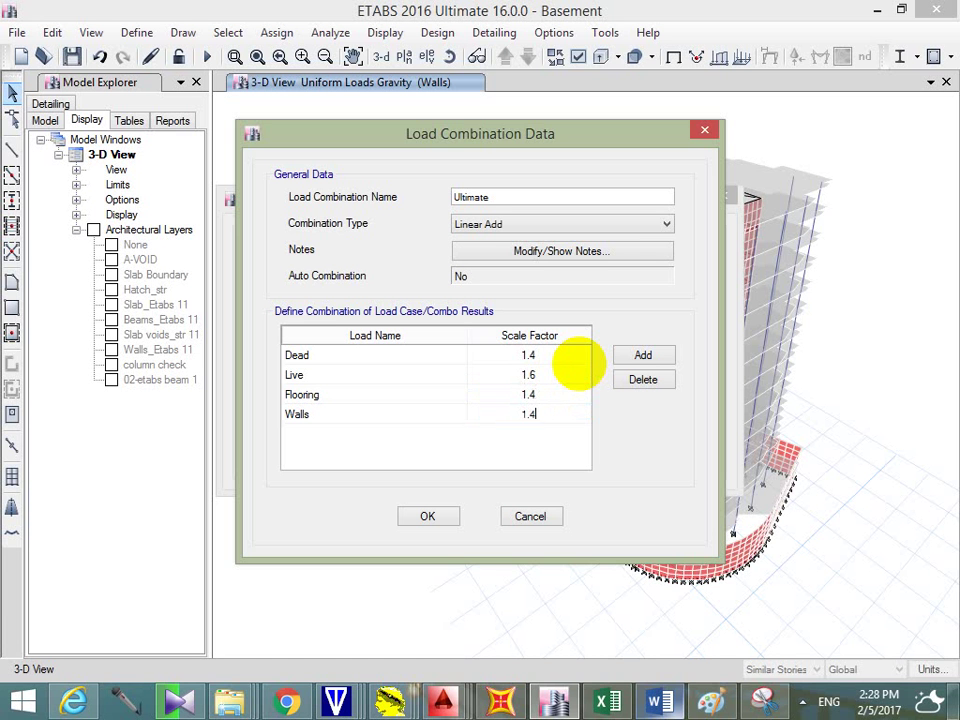
text(1.4)
click(450, 520)
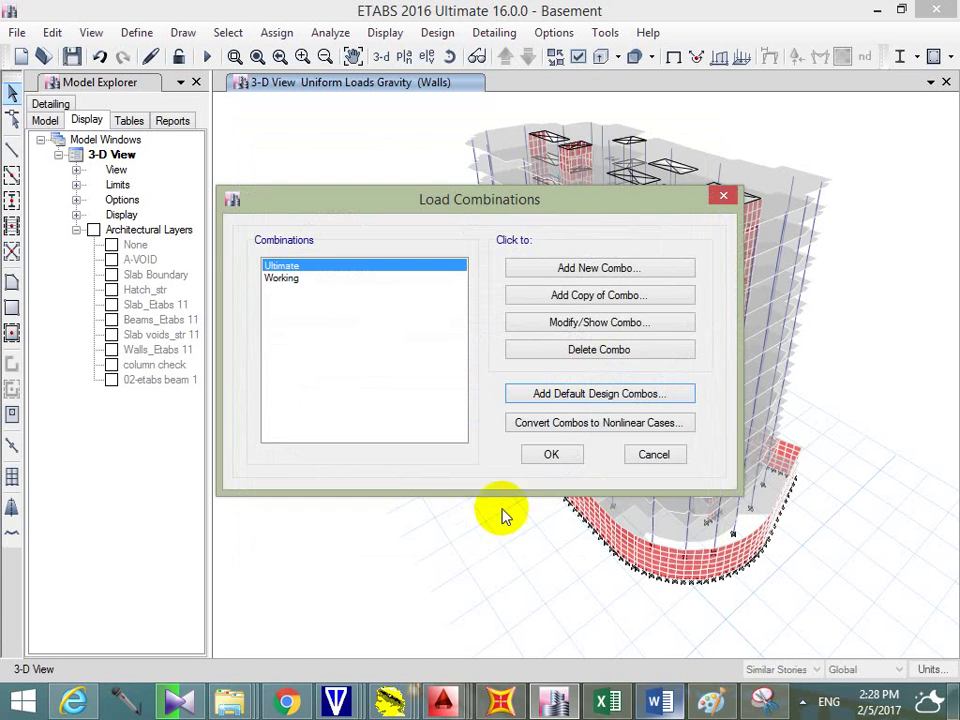
click(551, 458)
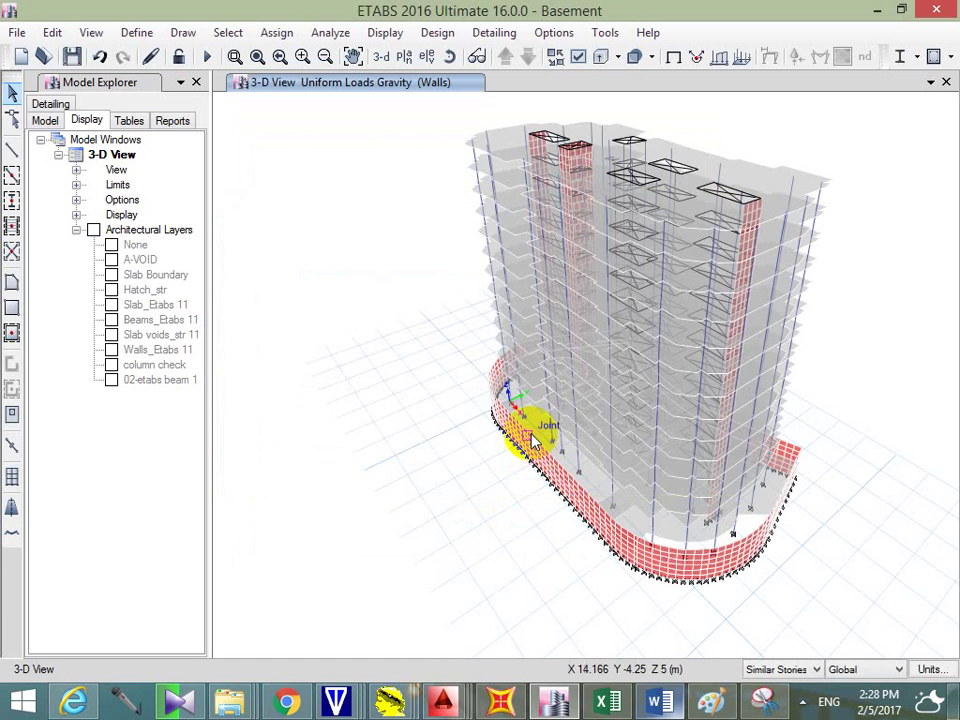
Step: Start exporting a story as a SAFE V12 .f2k file and choose Story1 as the story to export
click(16, 33)
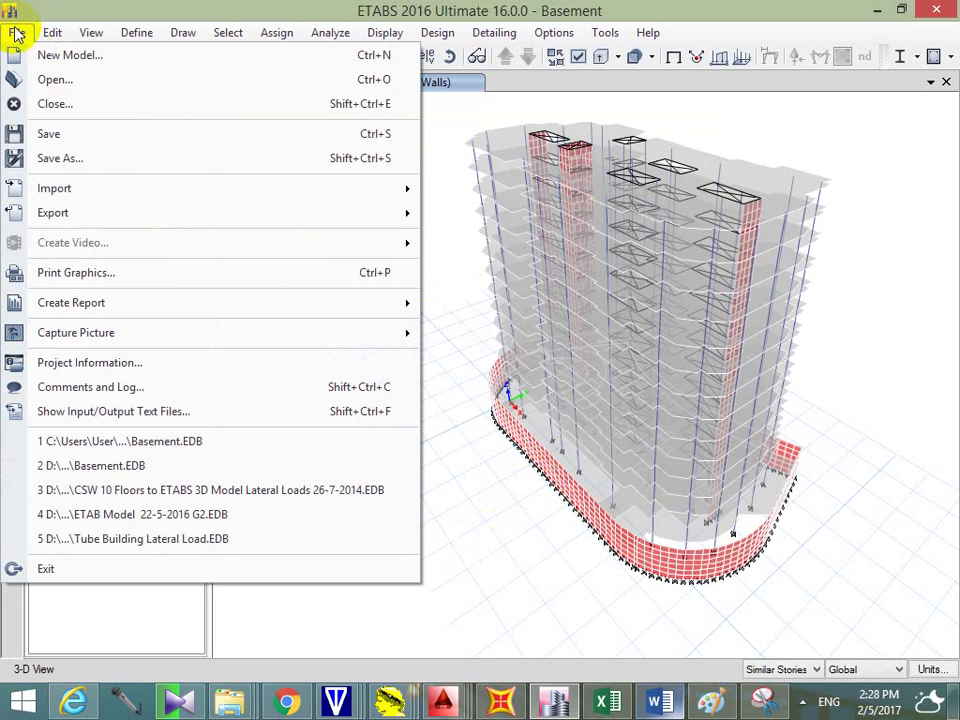
mouse_move(249, 208)
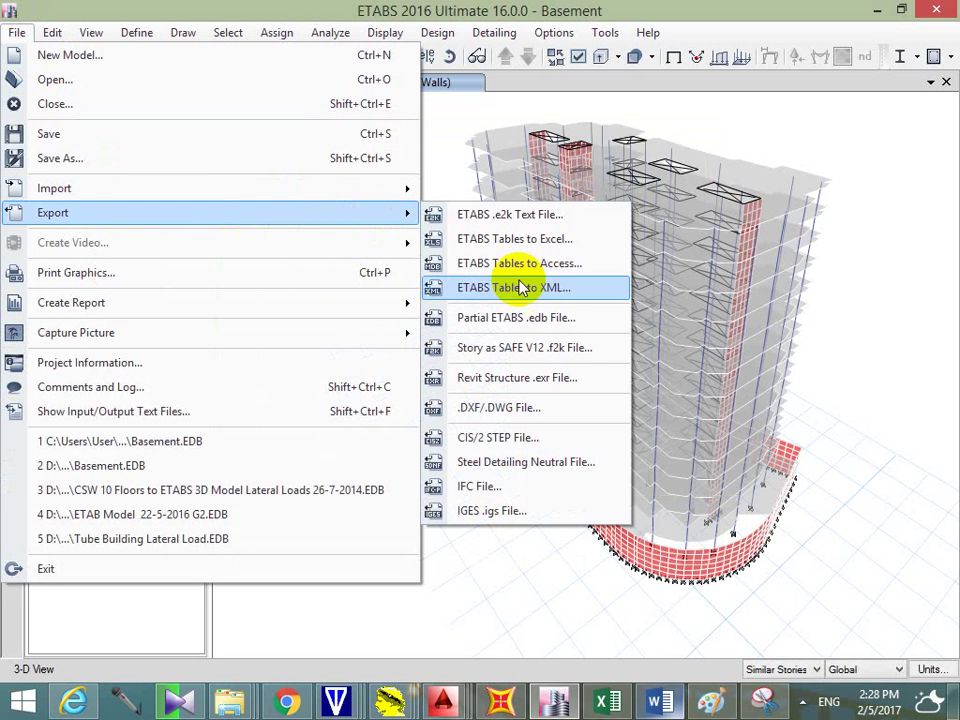
click(546, 352)
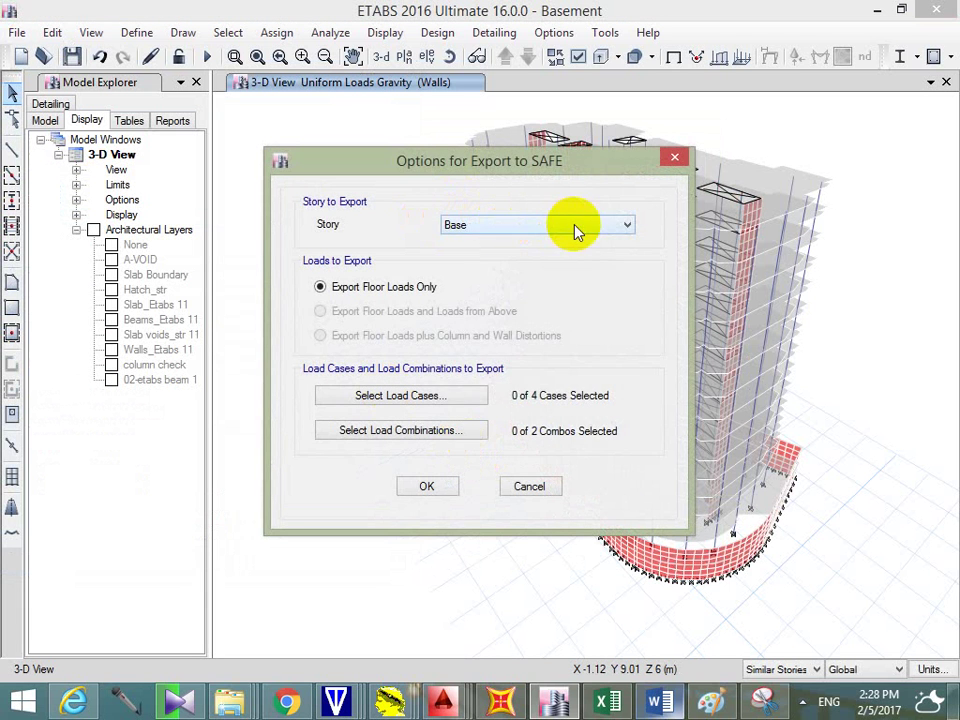
click(577, 232)
click(540, 413)
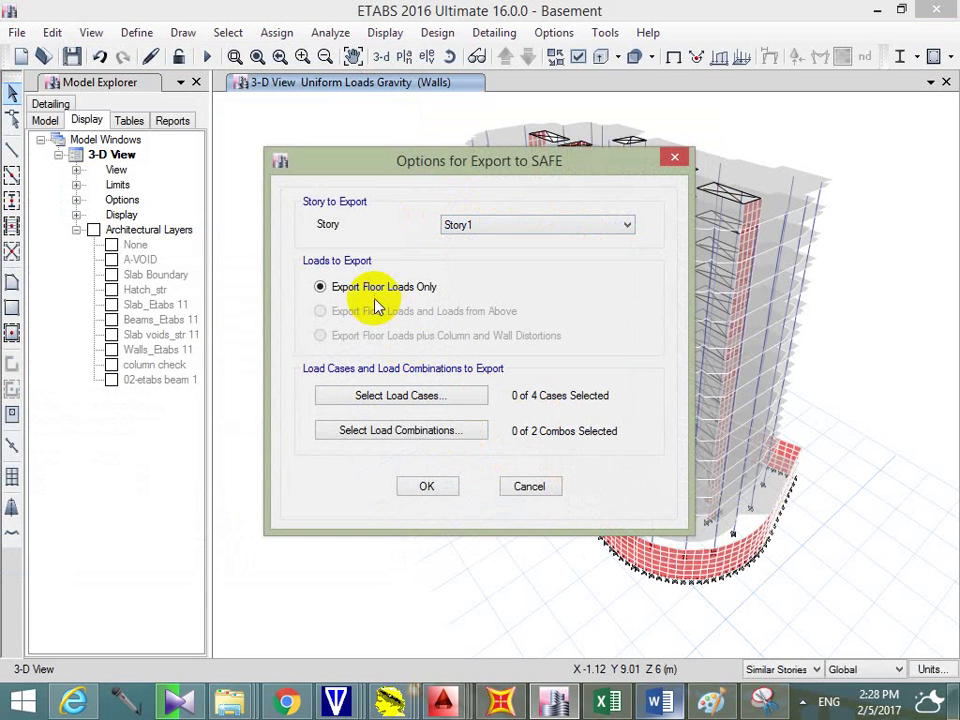
Step: Include all load cases and both load combinations, Working and Ultimate, in the SAFE export and accept the export options
click(430, 396)
drag(372, 233, 381, 256)
click(424, 503)
click(429, 429)
click(446, 509)
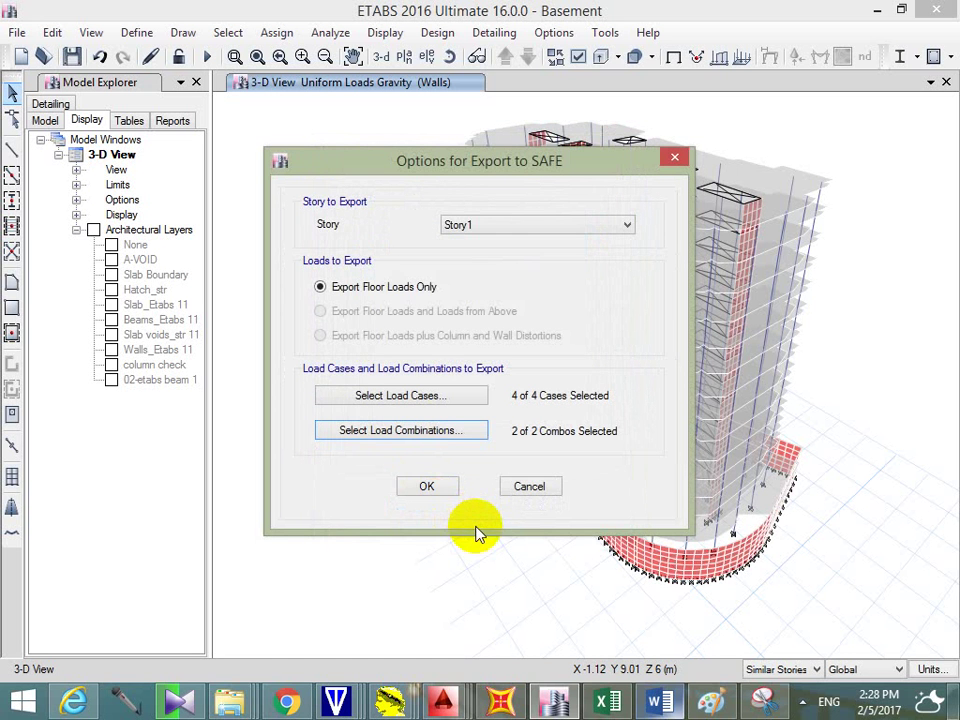
click(412, 398)
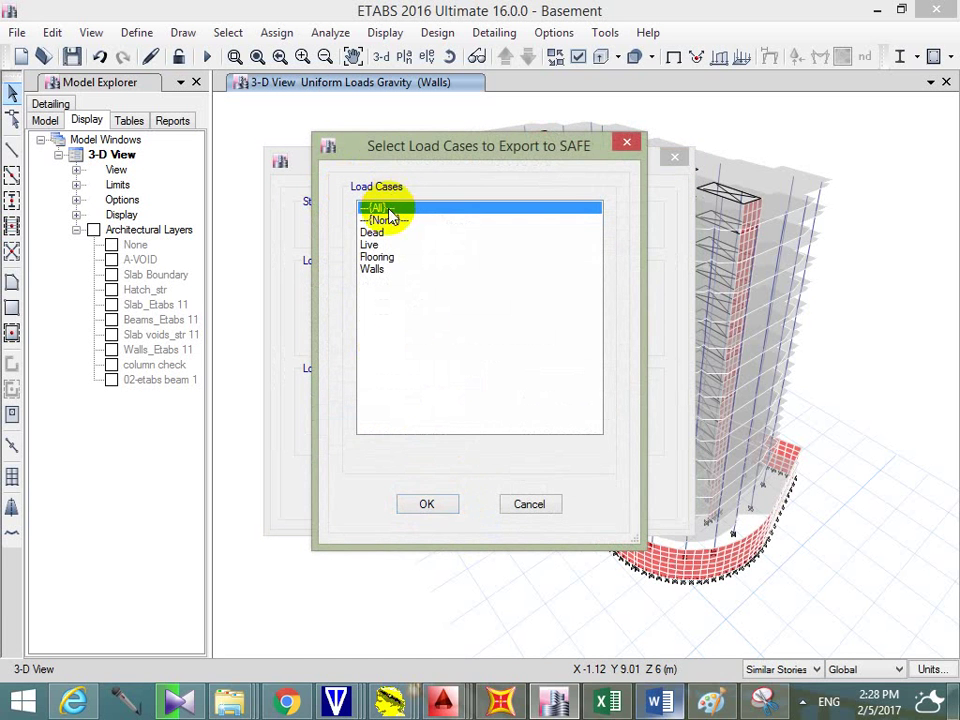
click(428, 505)
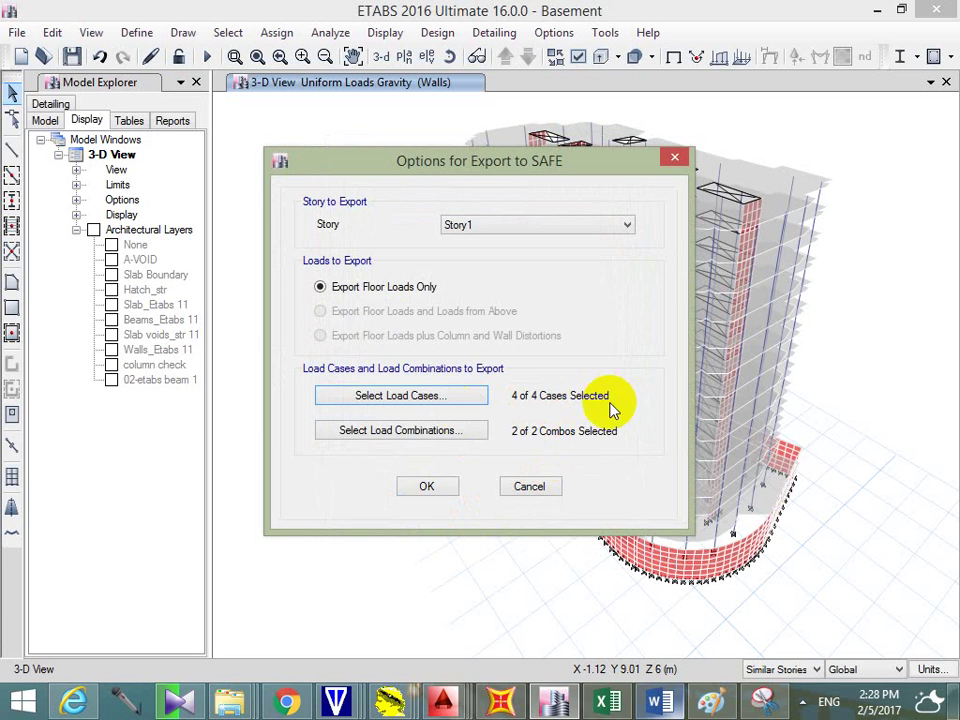
click(452, 430)
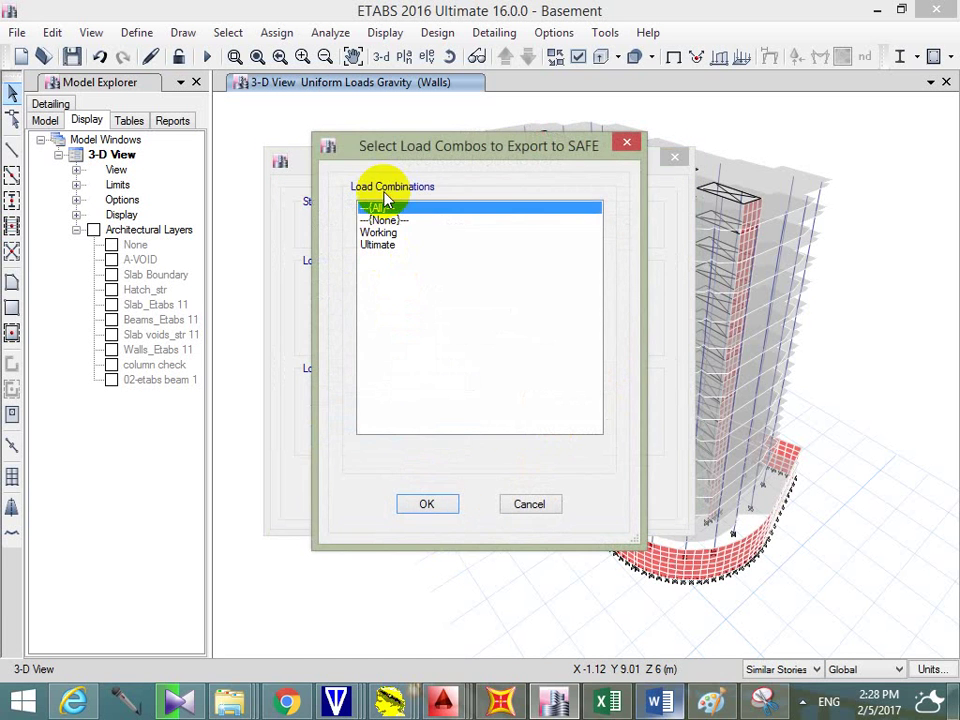
click(433, 505)
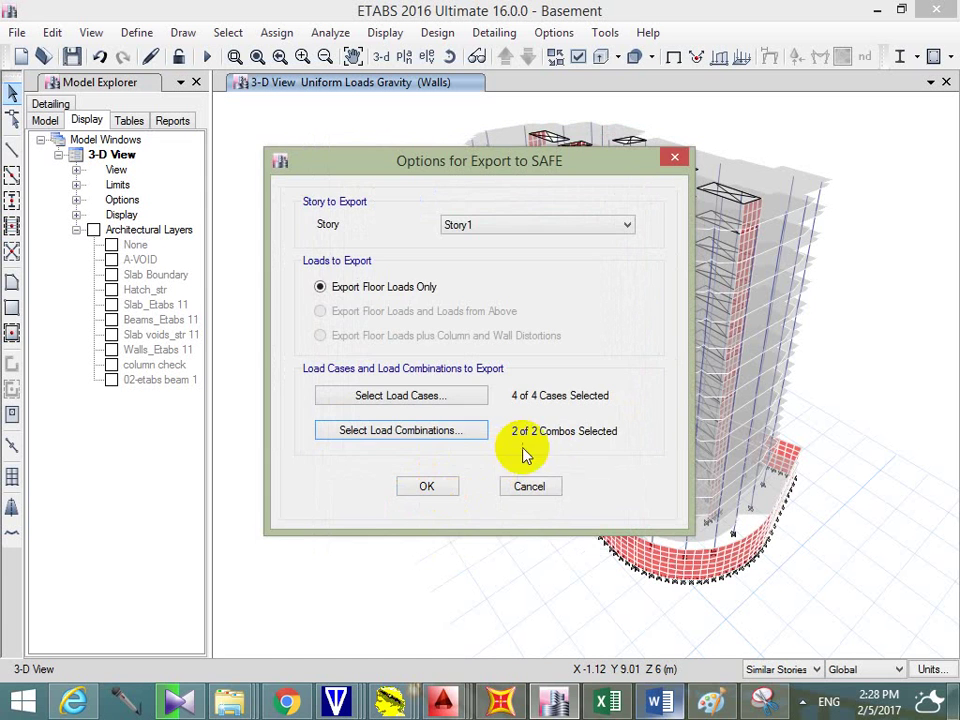
click(418, 489)
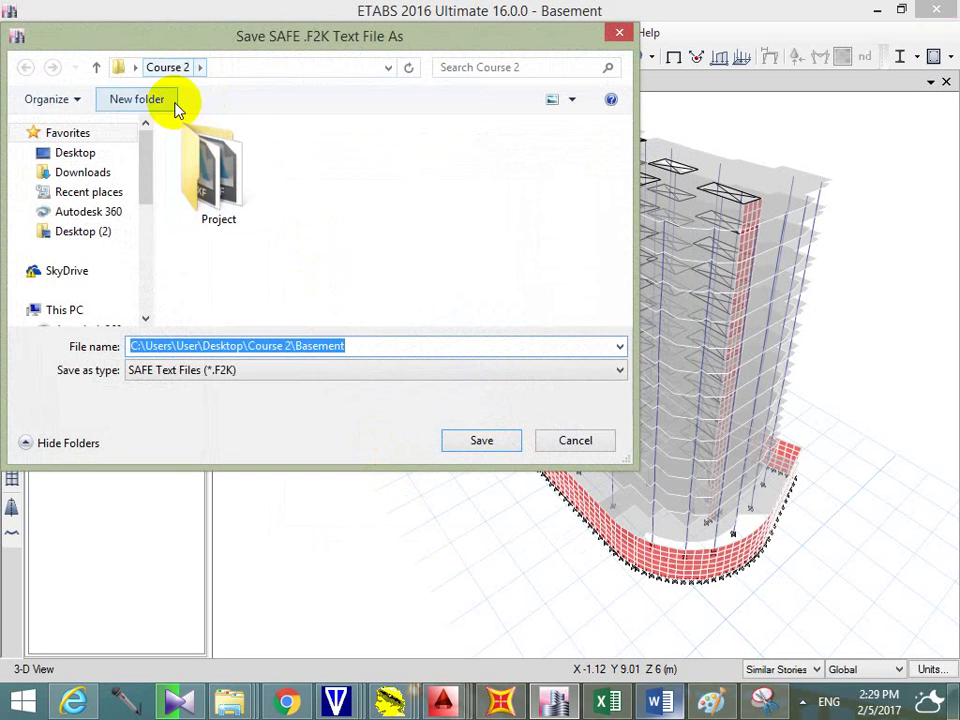
Step: Create a folder named SAFE Files inside Course 2 and save the F2K file there as Basement
right_click(353, 200)
mouse_move(470, 394)
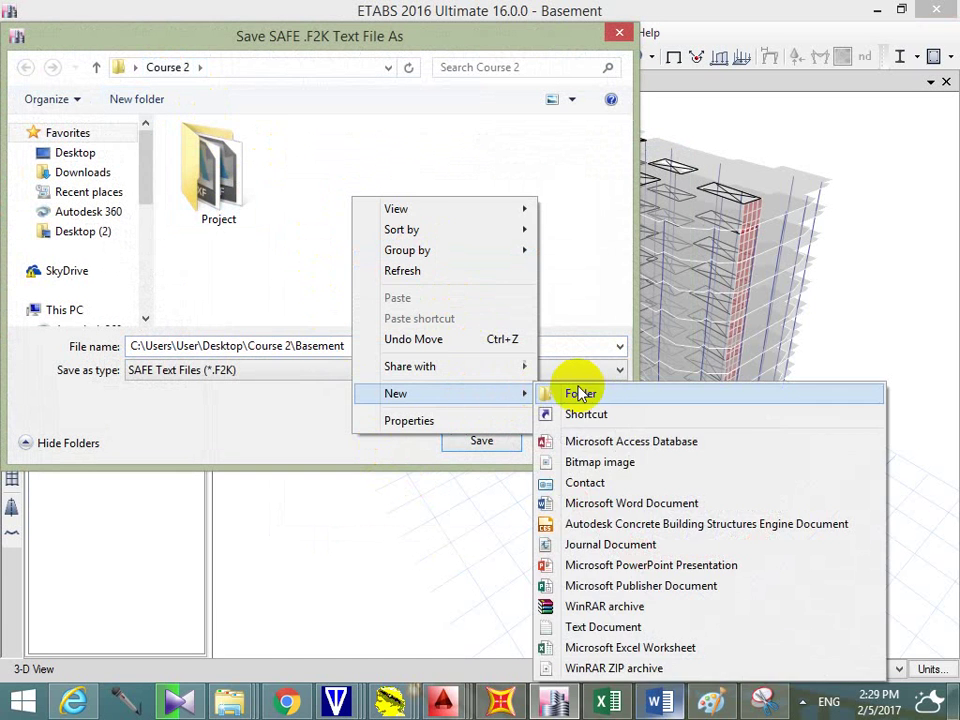
click(582, 393)
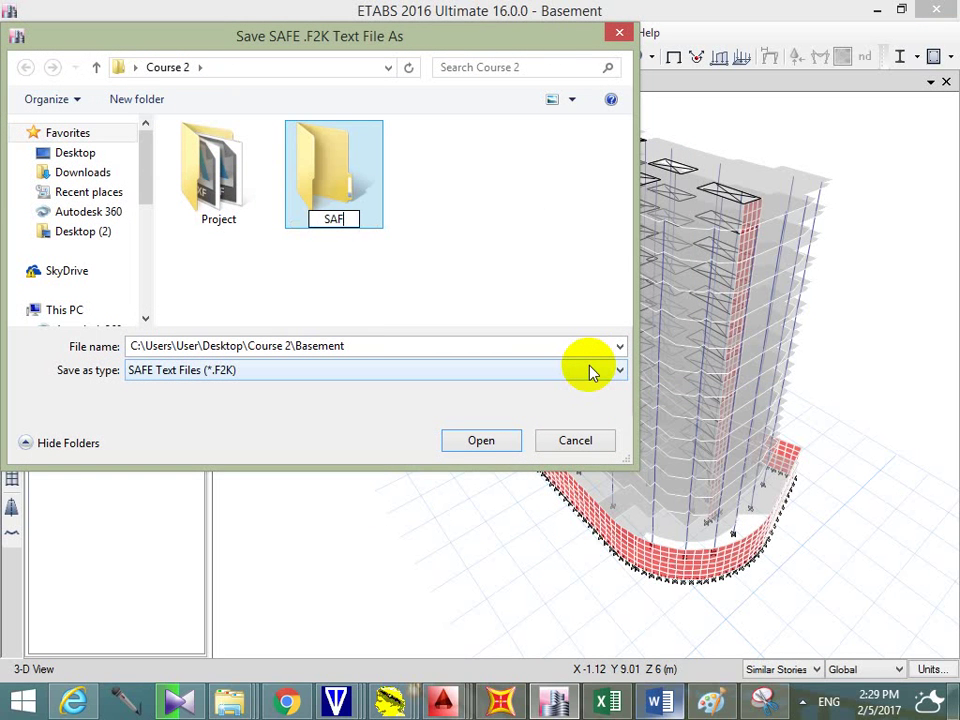
text(SAFE File)
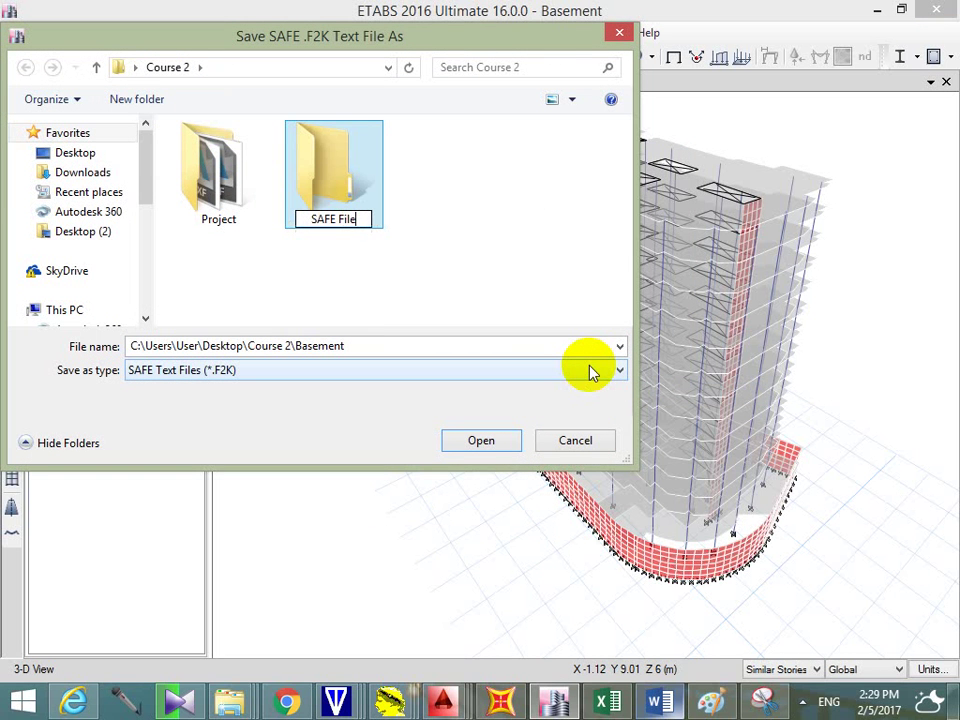
text(s)
double_click(364, 184)
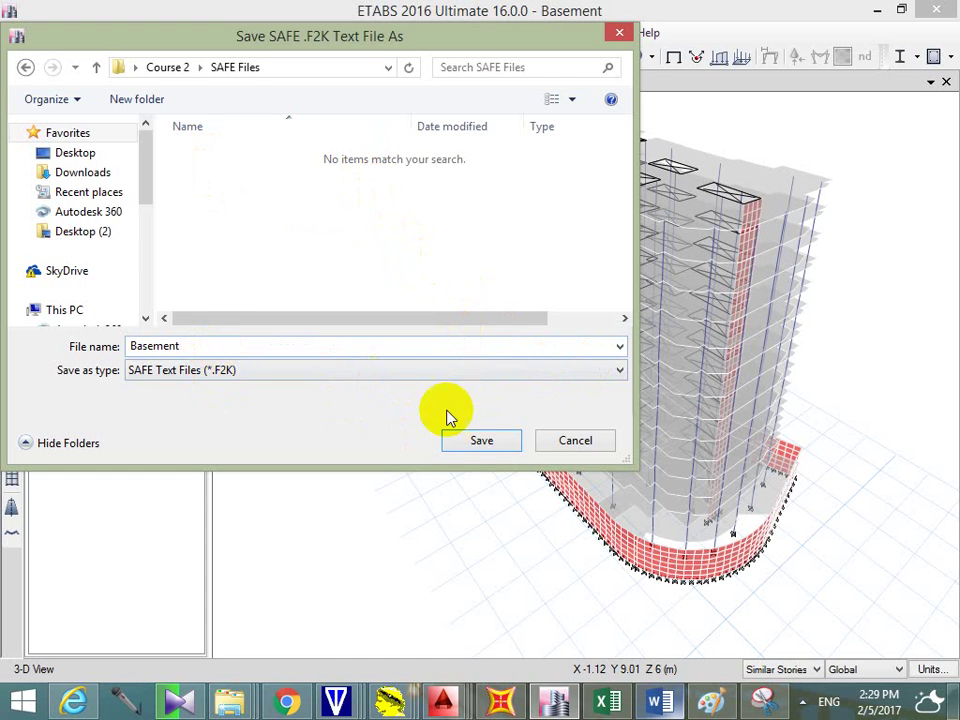
click(492, 446)
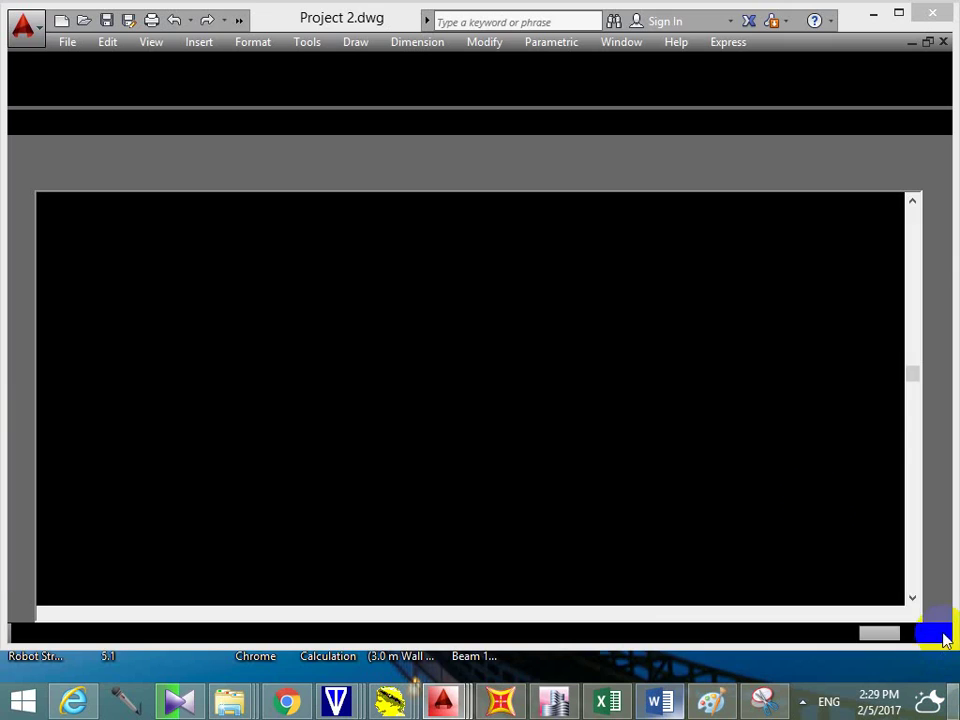
Step: Launch SAFE from the desktop
click(957, 712)
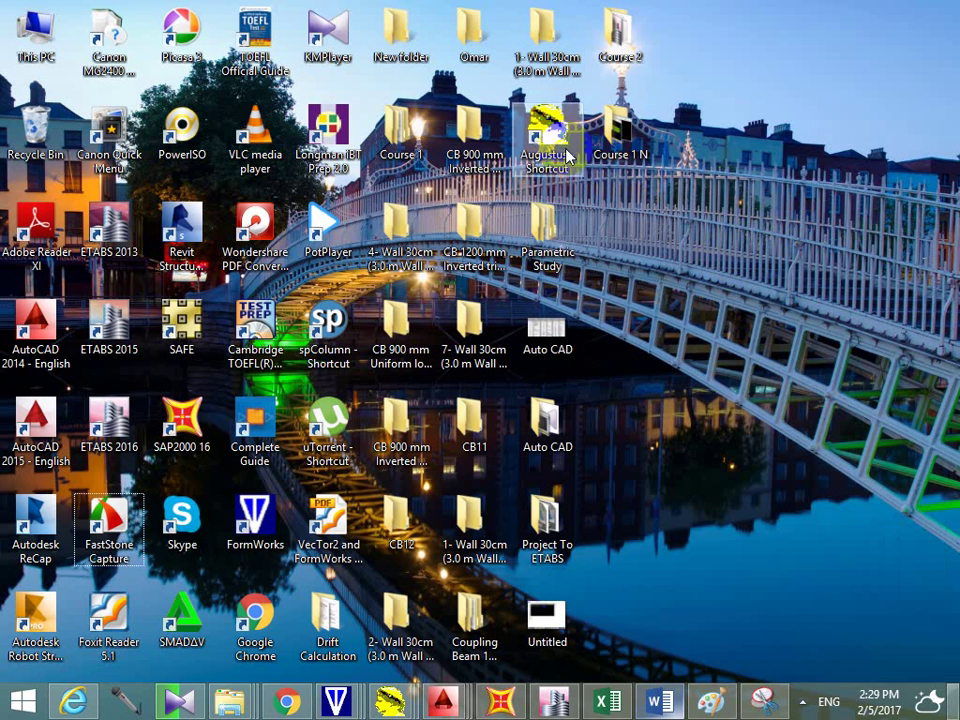
click(181, 322)
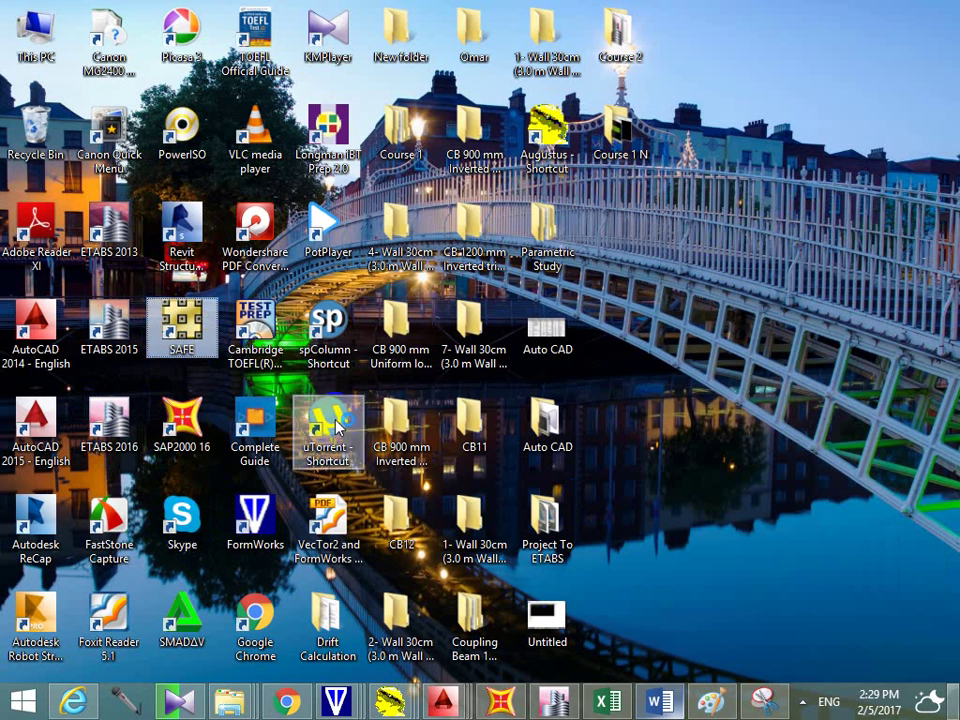
Step: Close Paint and Snipping Tool without saving their images
click(711, 701)
click(935, 8)
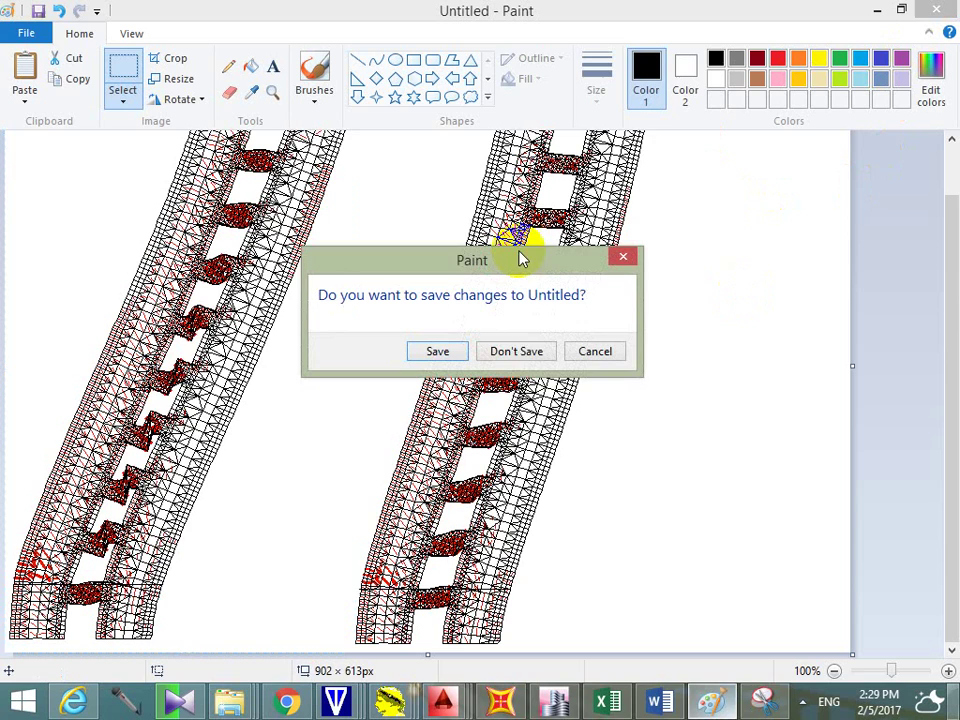
click(518, 355)
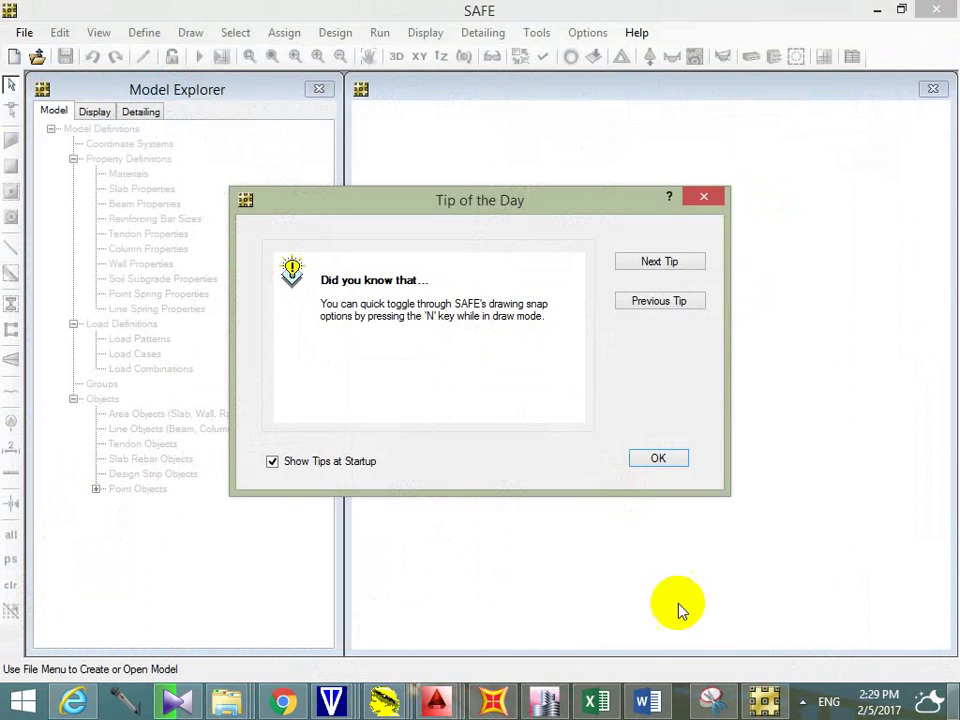
click(726, 699)
click(669, 11)
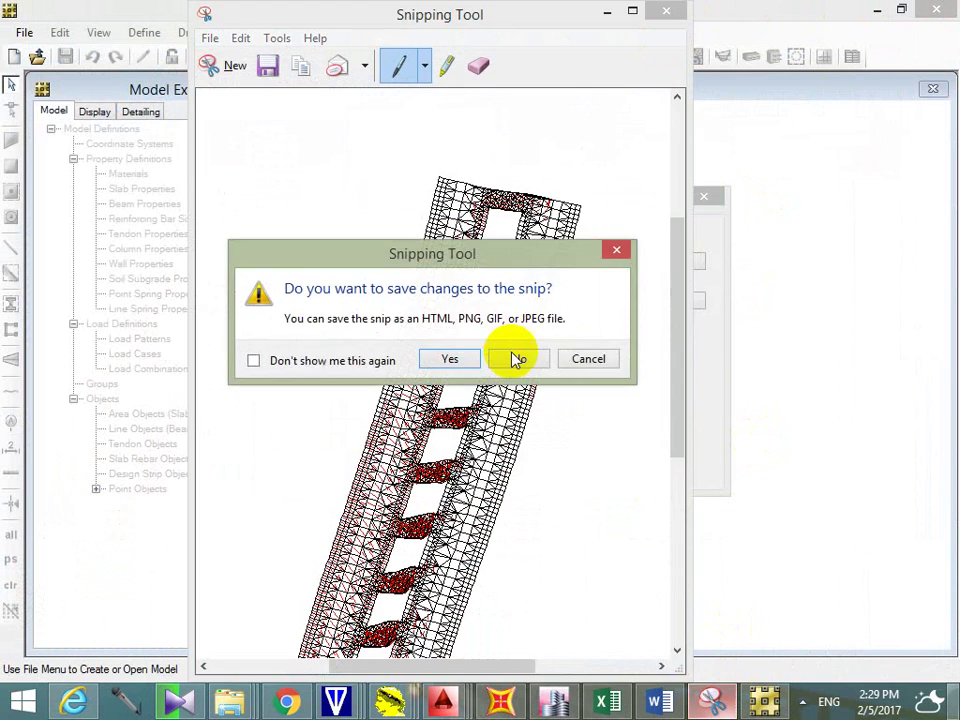
click(514, 358)
Step: Dismiss SAFE's startup tip and import the exported F2K file from the SAFE Files folder in Course 2
click(658, 458)
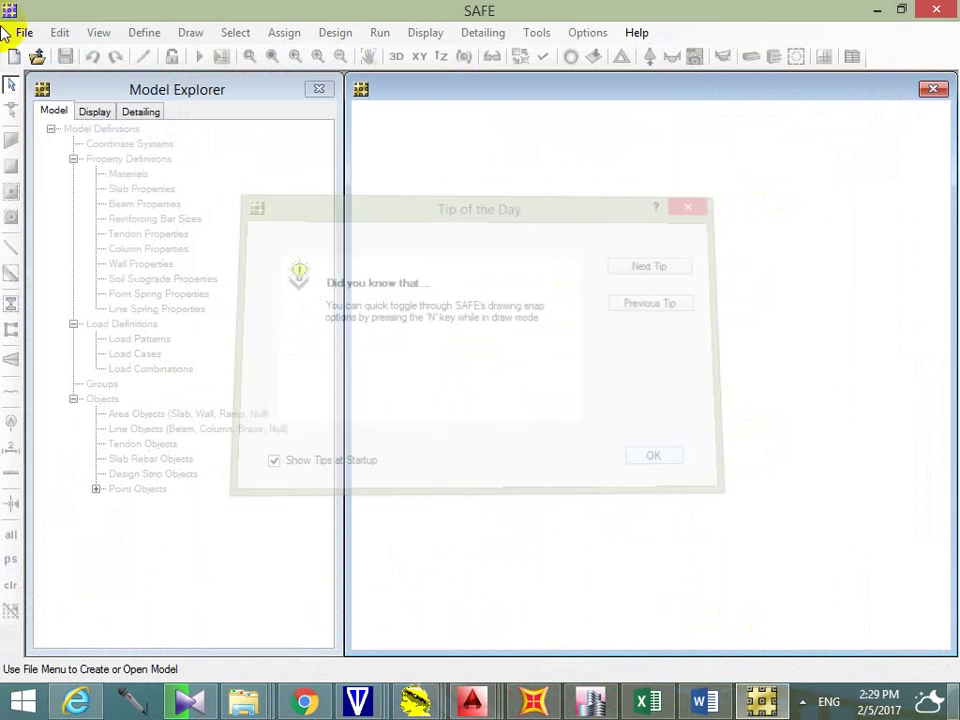
click(26, 33)
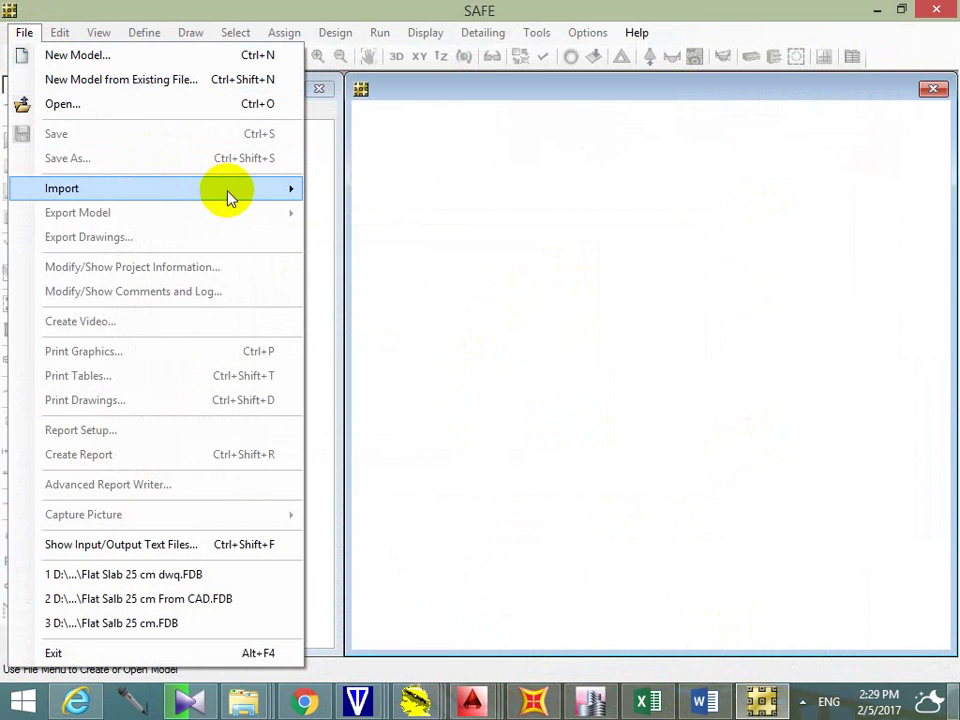
mouse_move(263, 197)
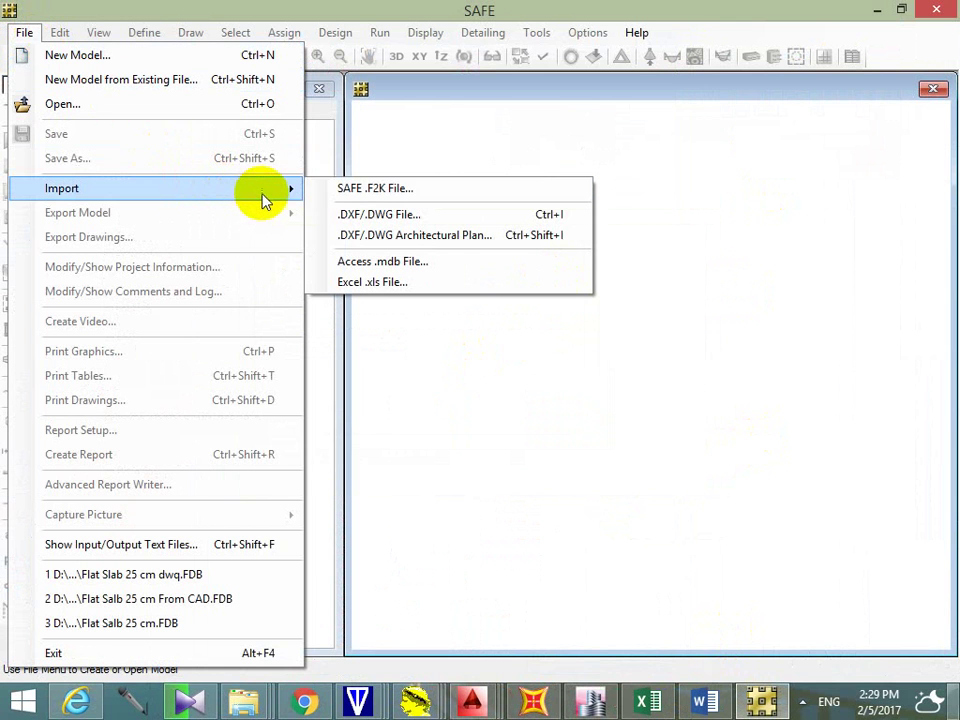
click(396, 192)
click(321, 189)
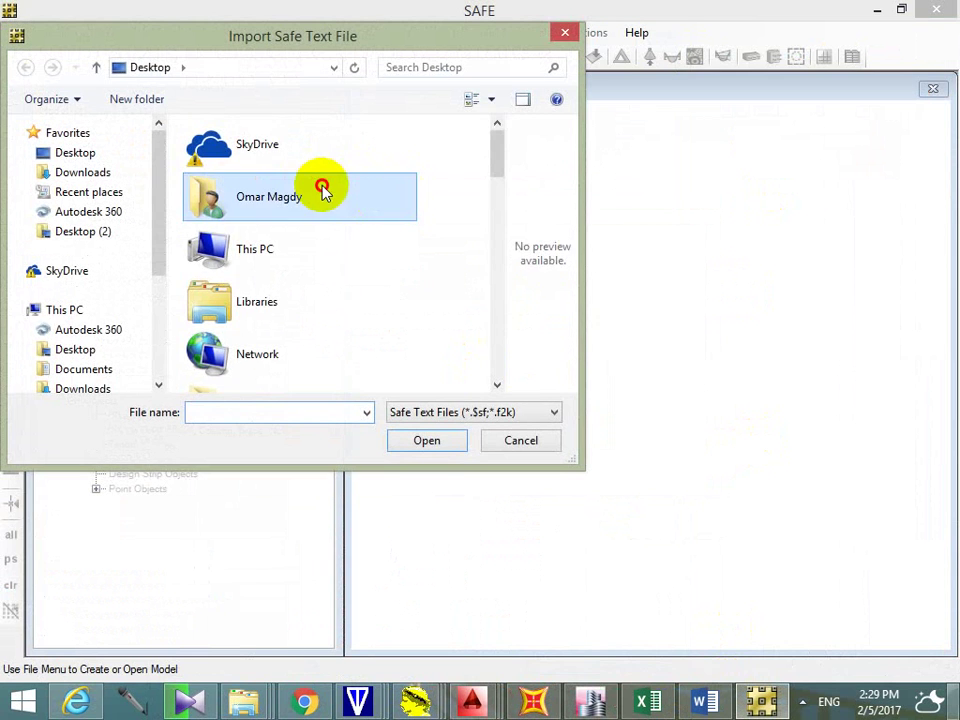
scroll(322, 234, down, 5)
scroll(321, 234, up, 5)
scroll(321, 236, down, 1)
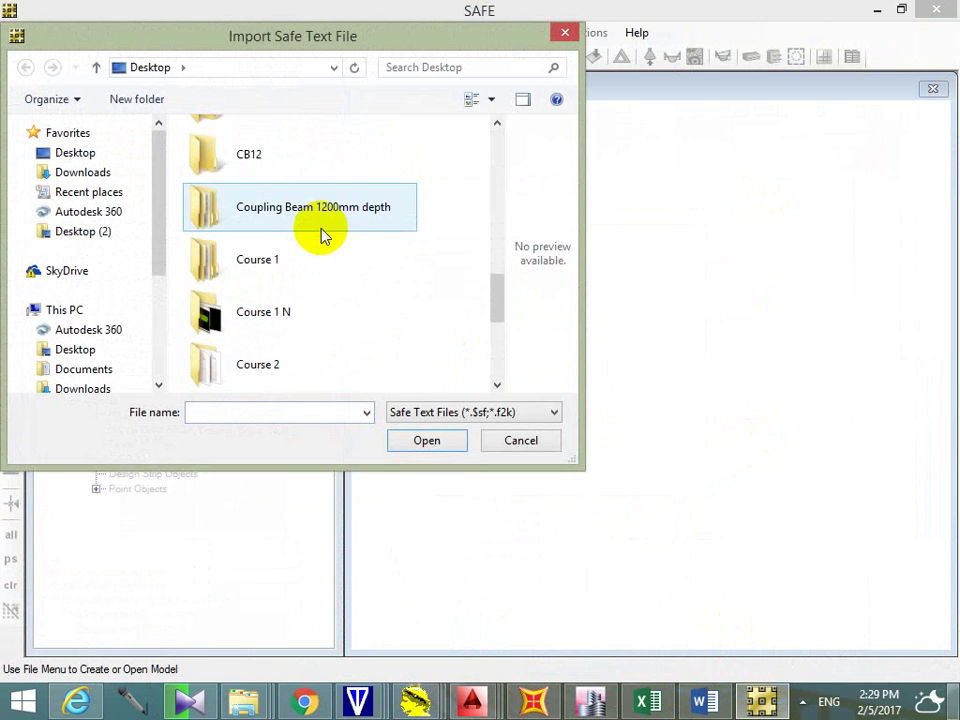
double_click(309, 360)
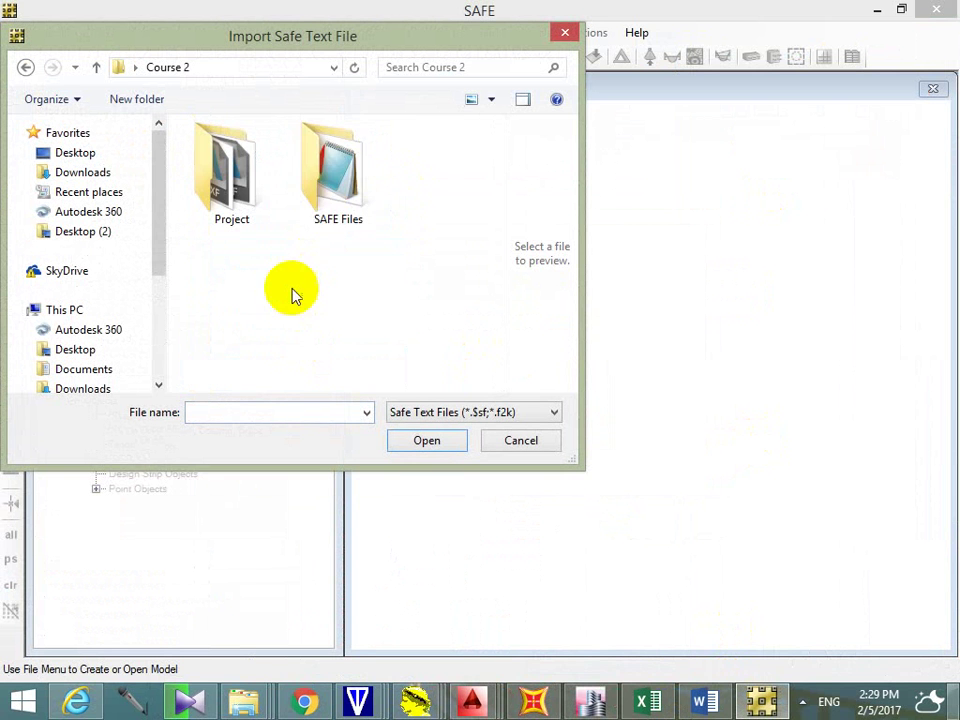
double_click(326, 178)
click(224, 160)
click(427, 440)
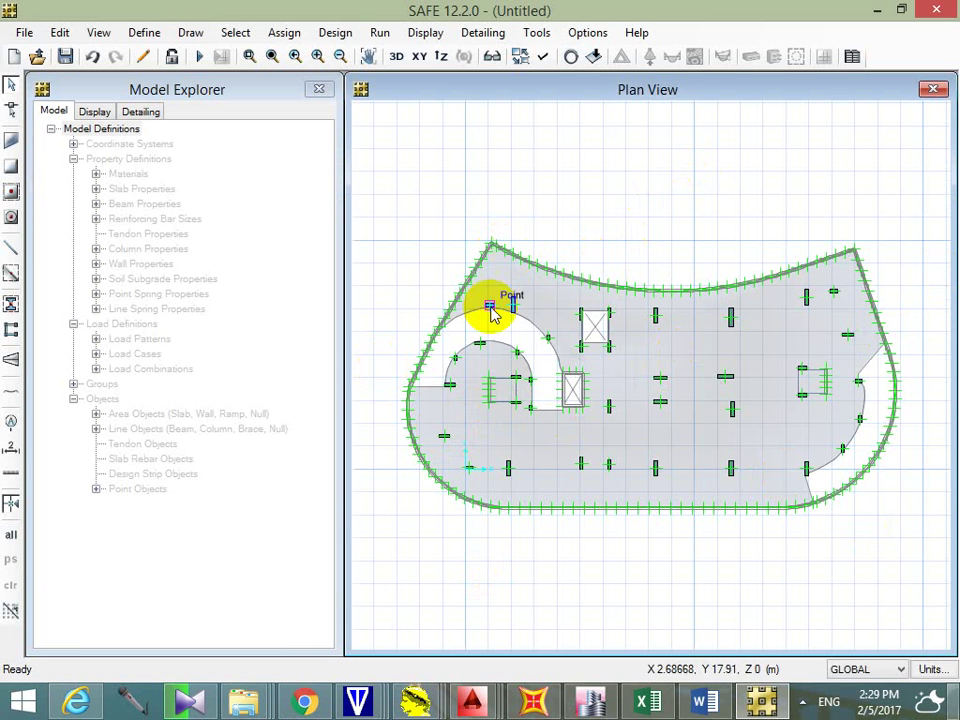
Step: Examine the uniform loads assigned to the imported floor slab, and close its information without changes
right_click(658, 336)
click(413, 188)
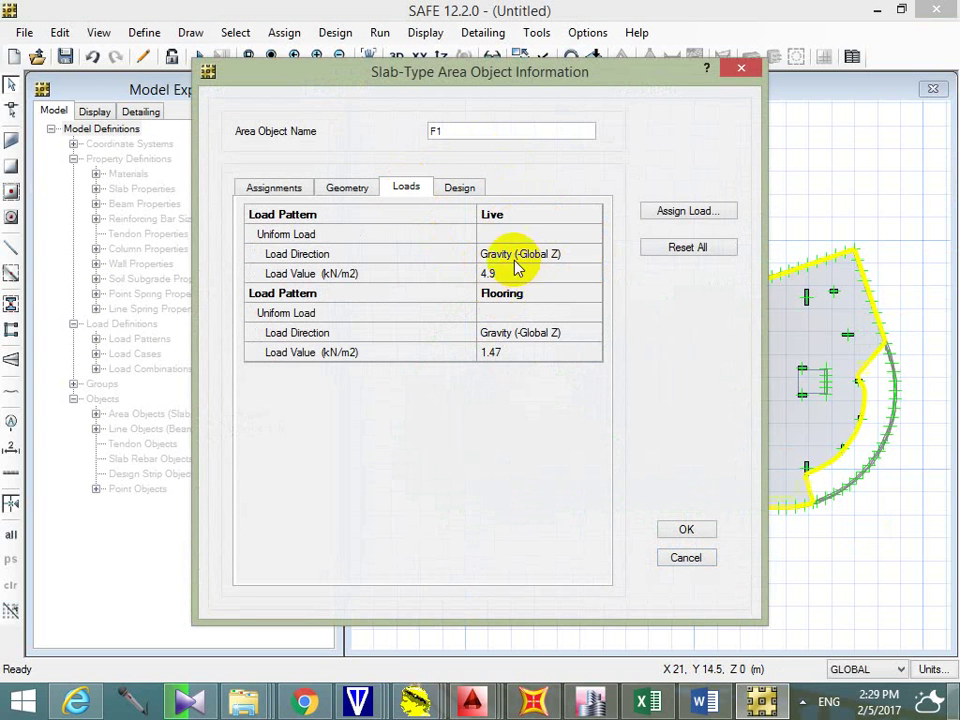
key(Escape)
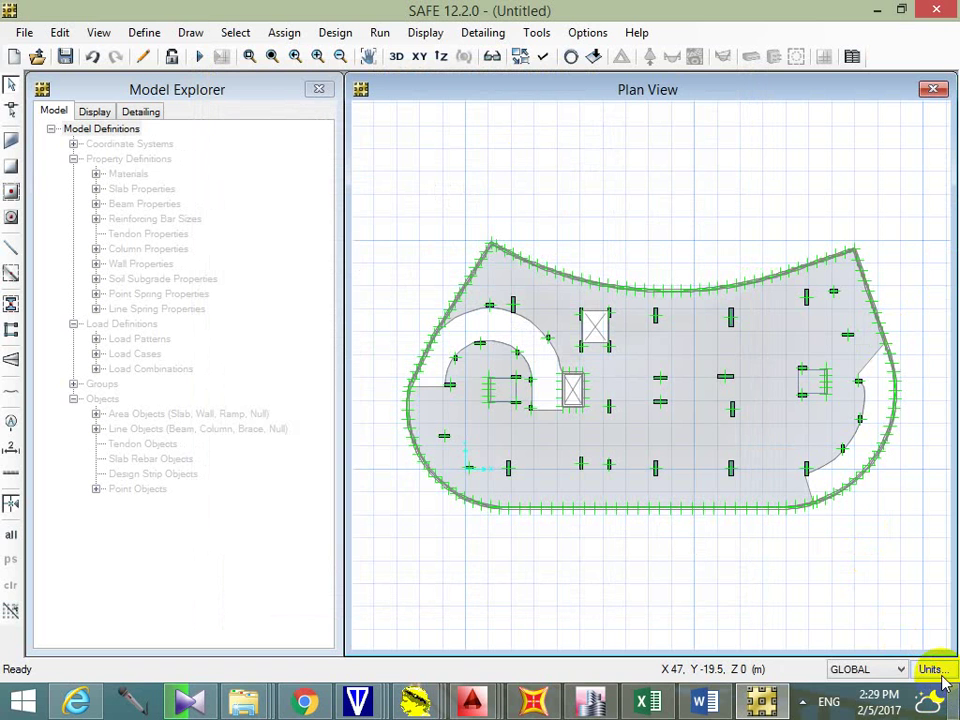
Step: Set the model's consistent units to Tonf, m, C
click(938, 677)
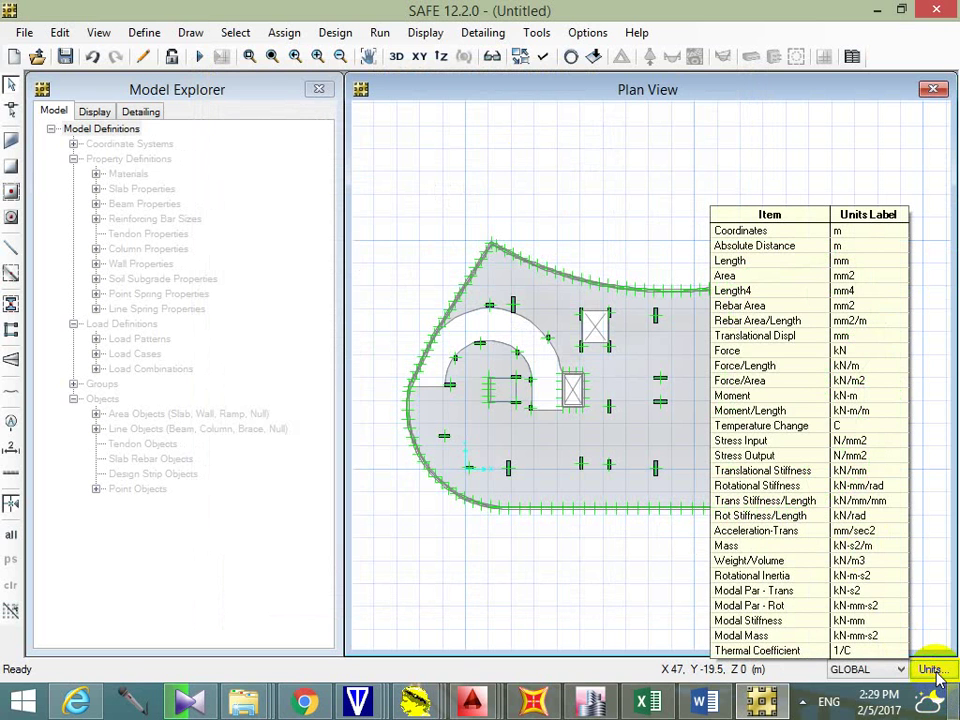
click(938, 677)
click(540, 117)
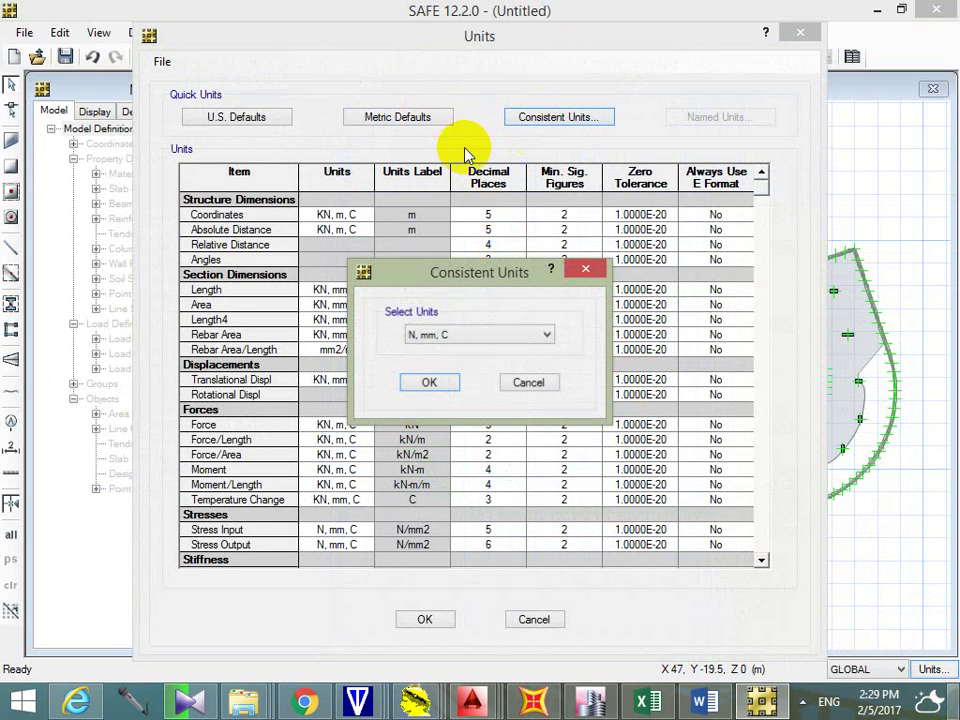
click(492, 336)
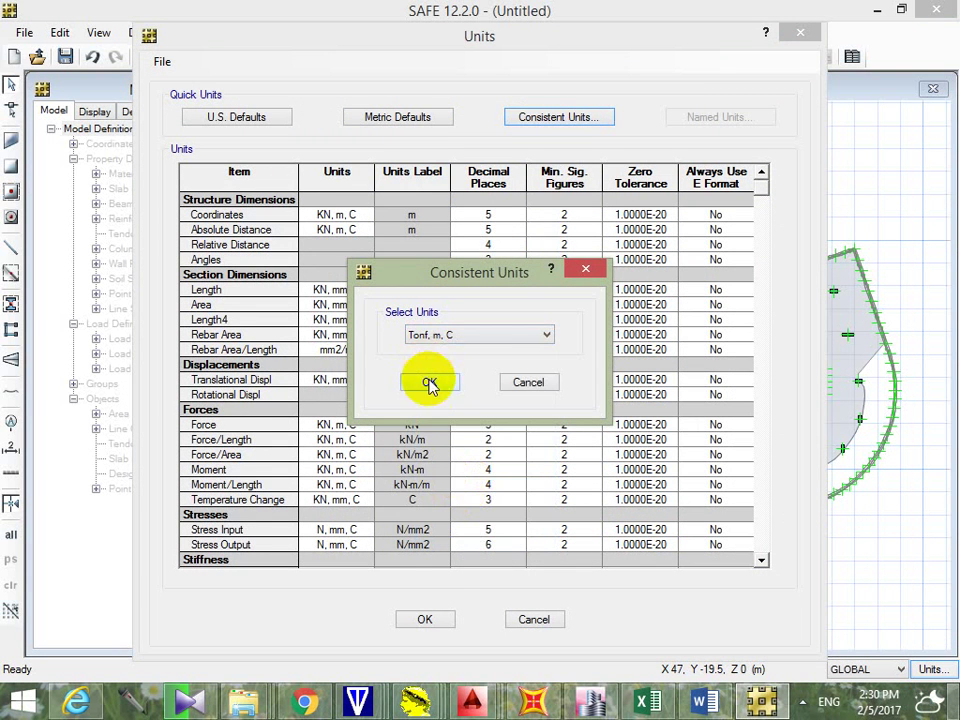
click(422, 386)
click(427, 619)
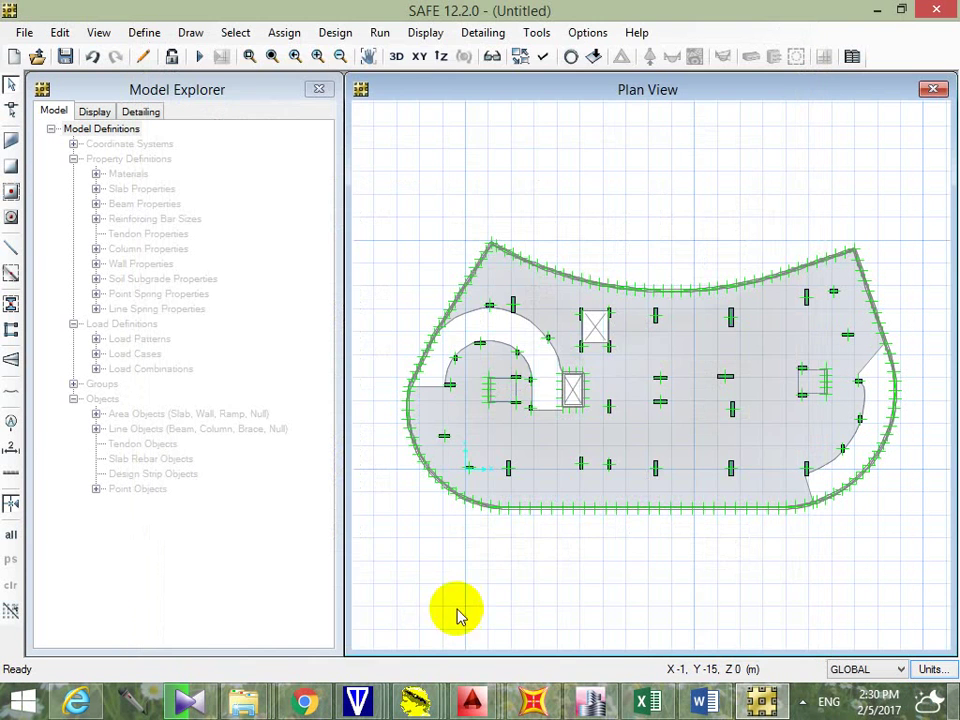
Step: Check the floor slab's Live and Flooring load values again in Tonf/m2, and close its information
right_click(630, 362)
click(405, 188)
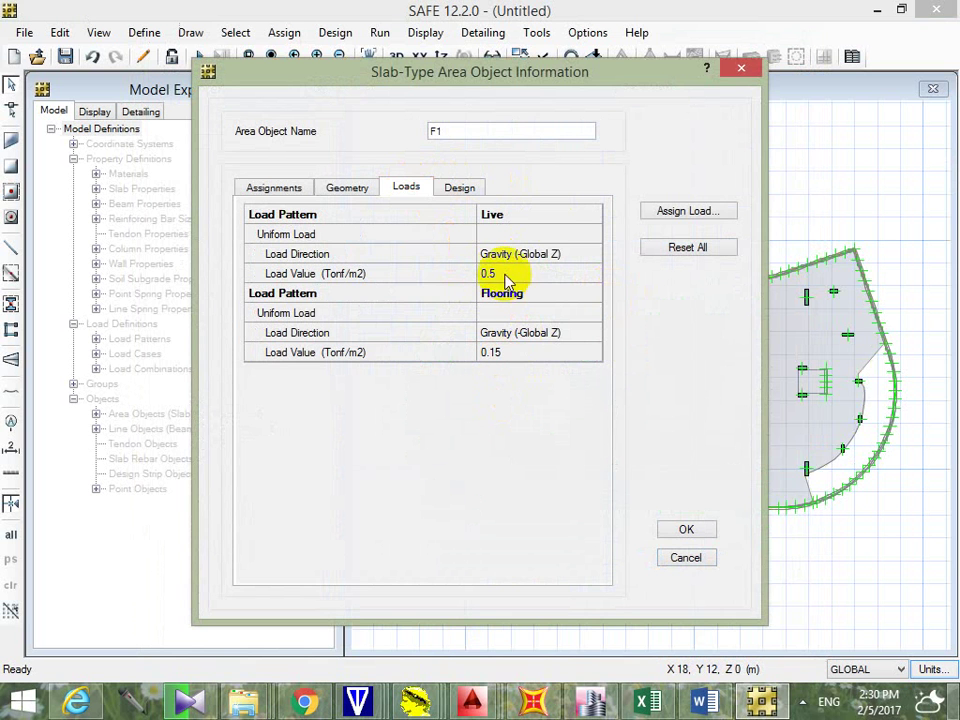
key(Escape)
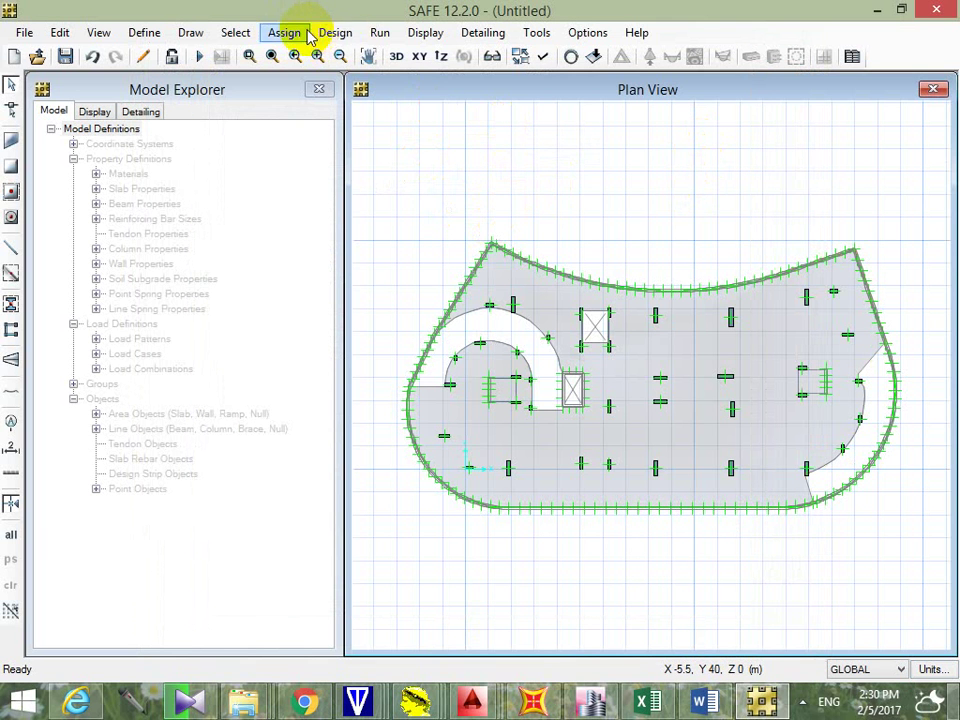
Step: Set the automatic slab mesh's approximate maximum size to 0.5 m, keeping the rectangular mesh with localized meshing and merged points
click(379, 32)
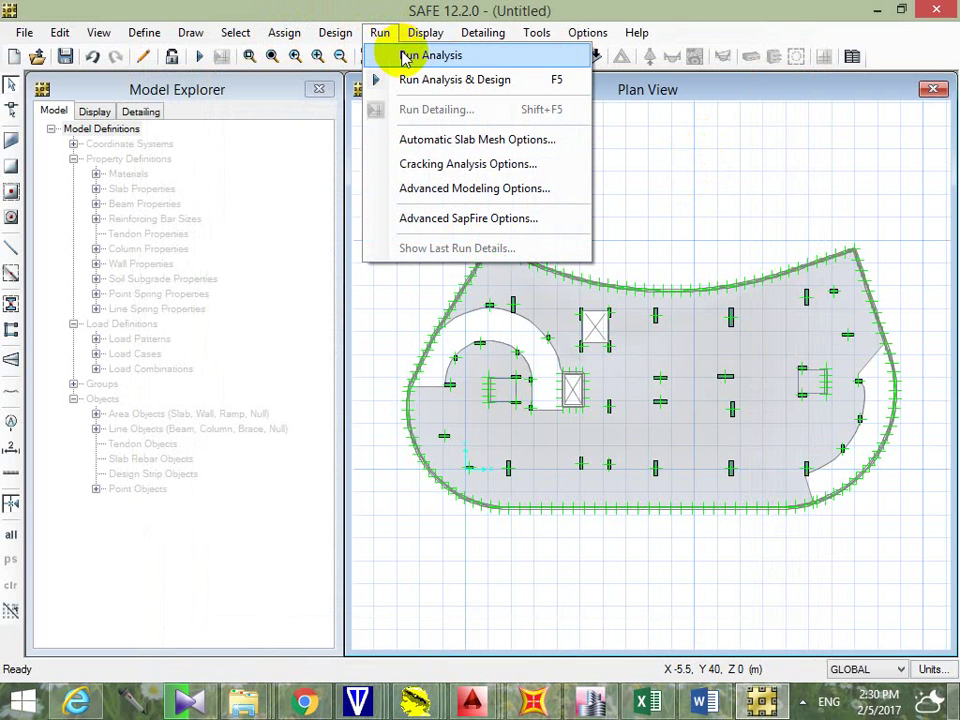
click(554, 140)
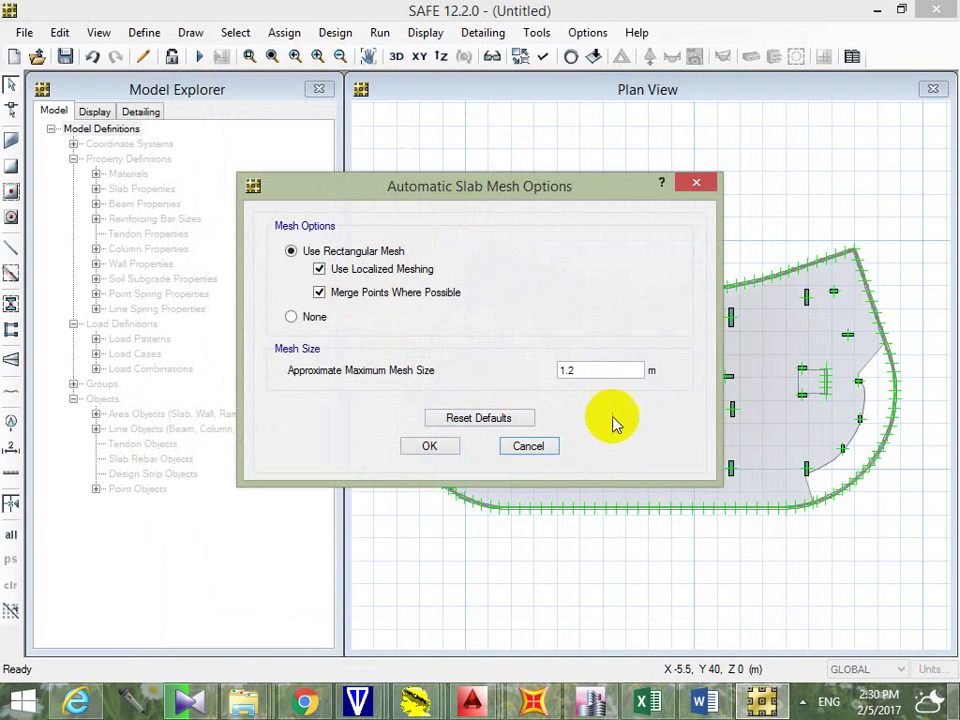
double_click(587, 370)
text(0.5)
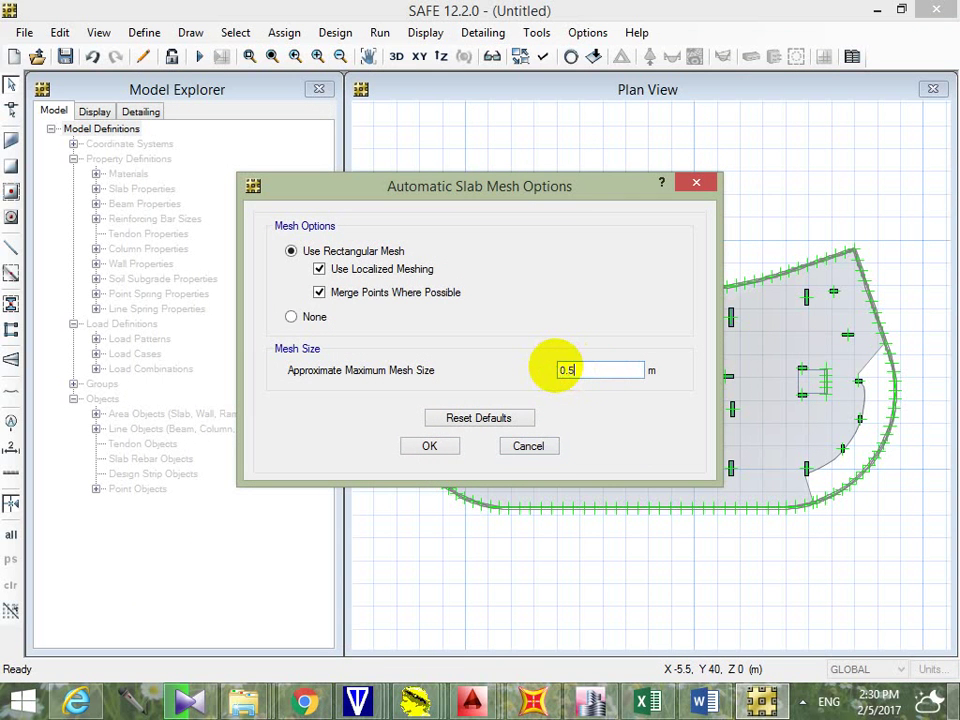
click(443, 448)
Step: Review the automatic slab mesh options once more and accept them as they are
click(335, 32)
click(383, 34)
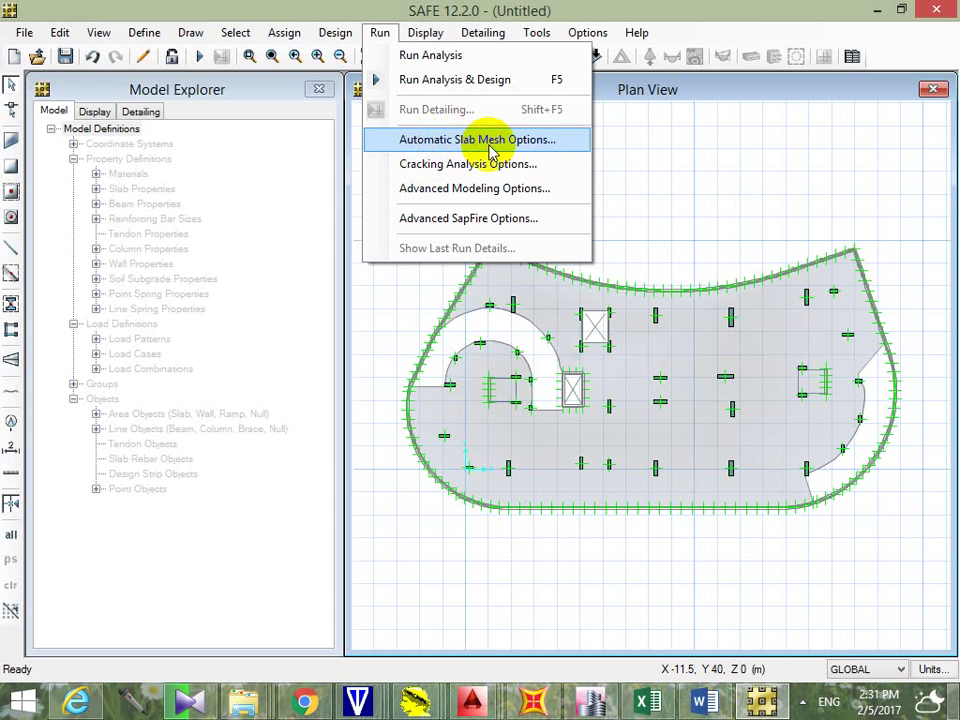
click(496, 136)
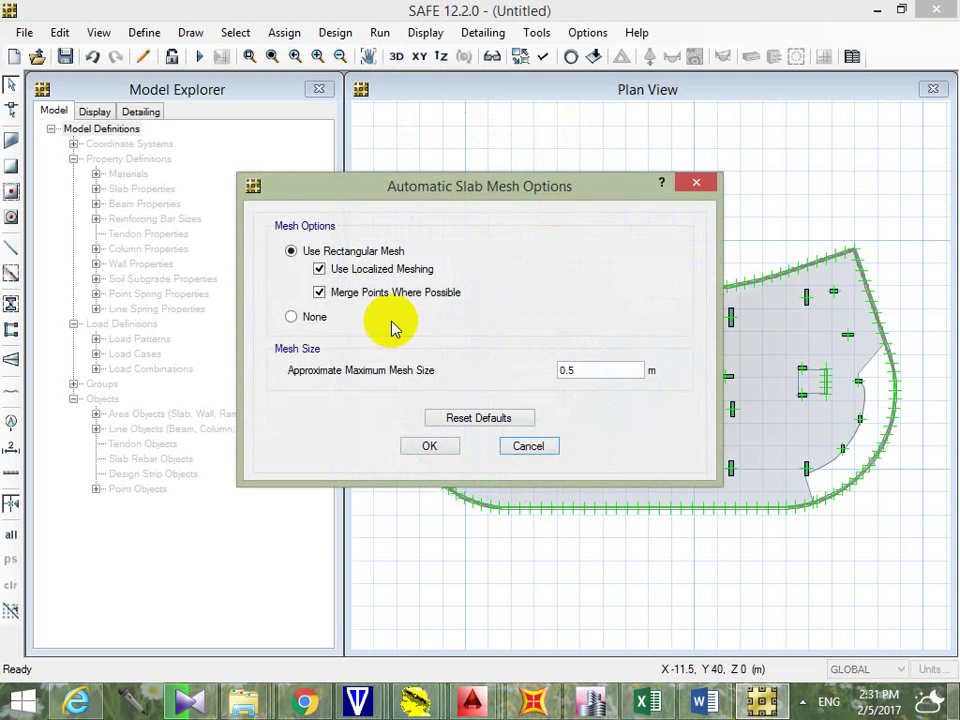
click(435, 448)
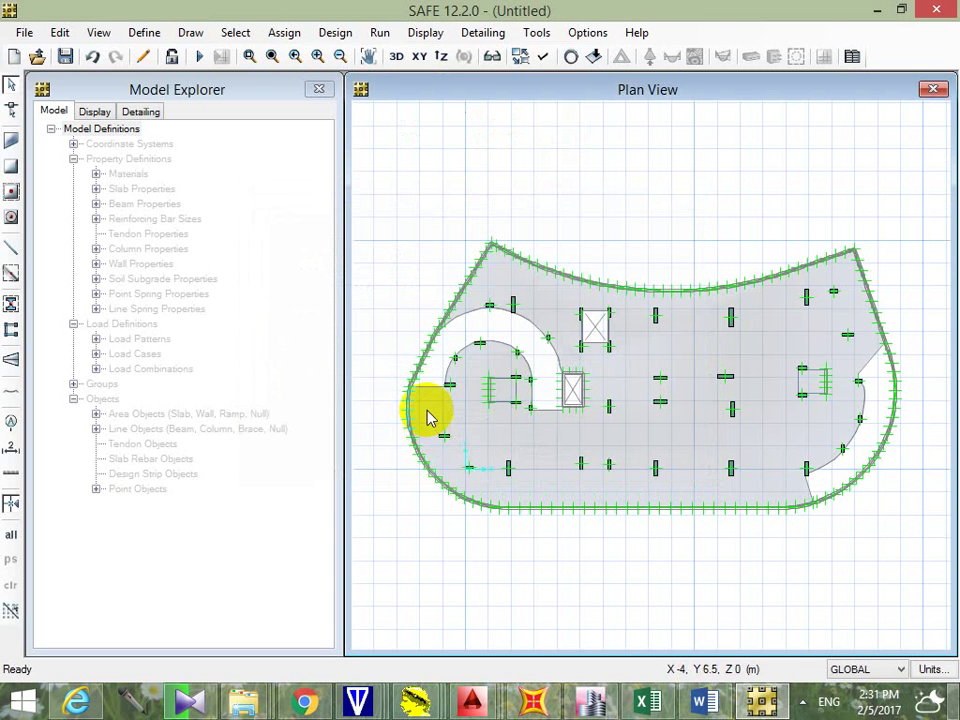
Step: Run the analysis and design, saving the model as Basement 1 in the SAFE Files folder
click(192, 56)
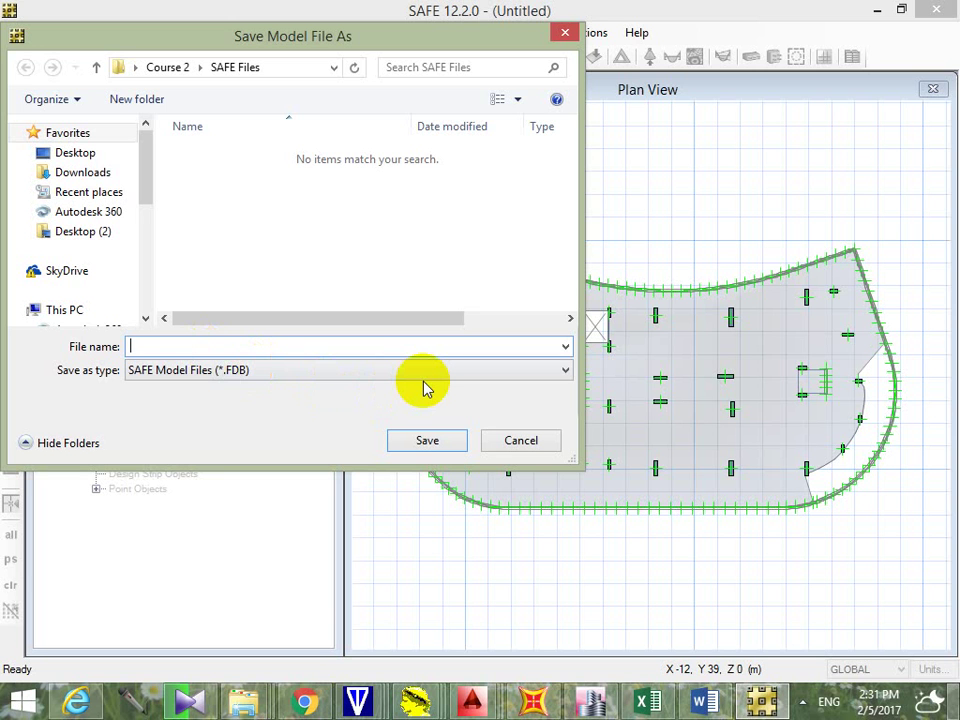
text(B)
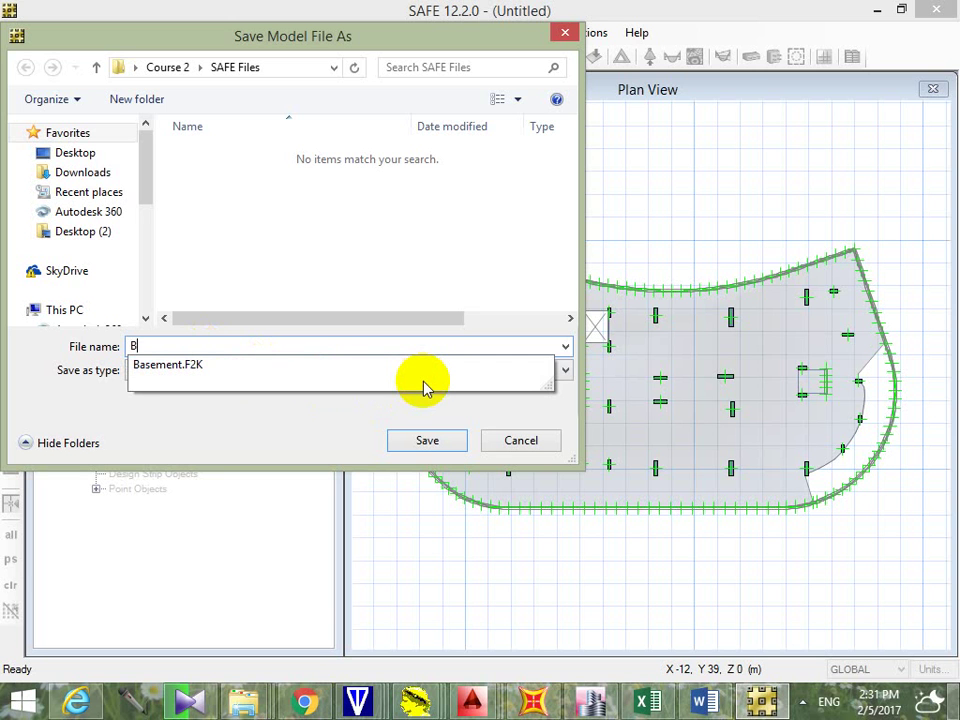
text(asement 1)
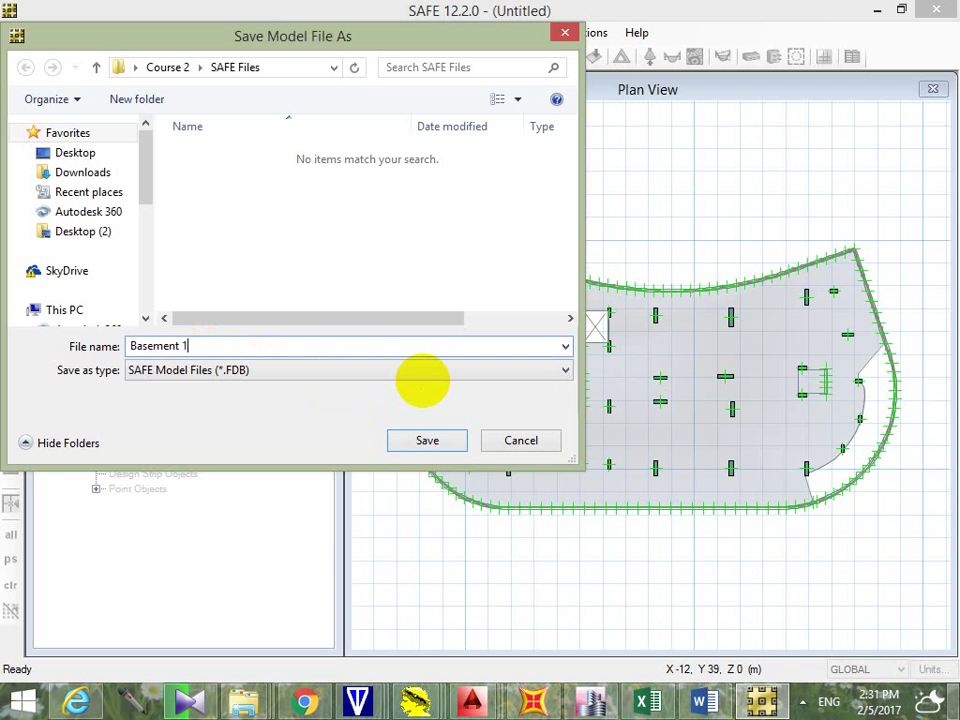
click(427, 441)
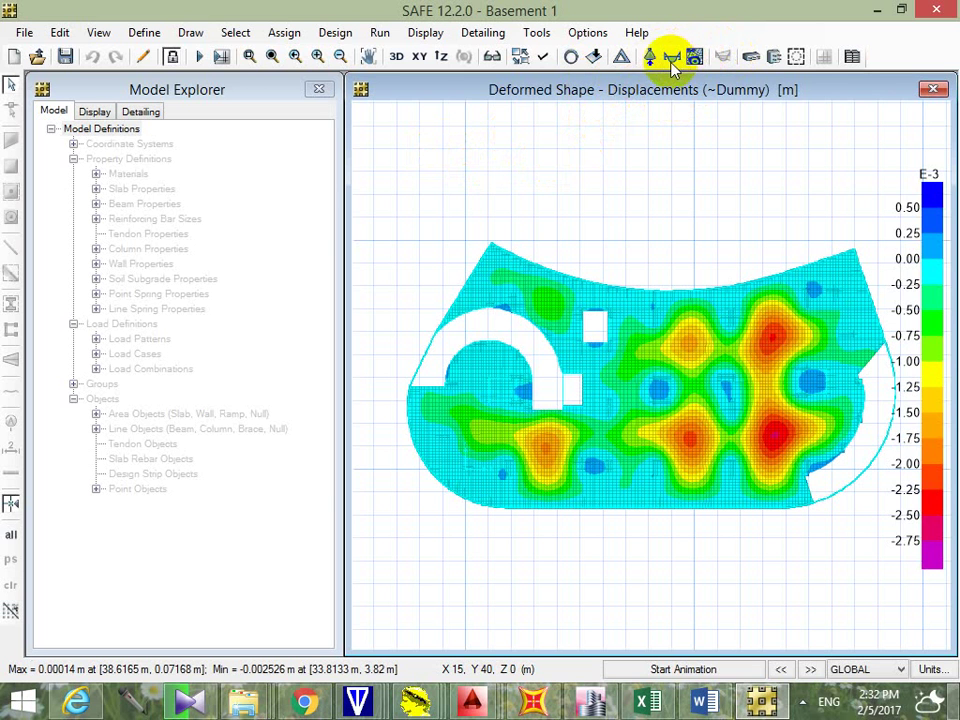
Step: Display the slab's deformed shape for the Working load combination with automatic scaling and contours
click(621, 59)
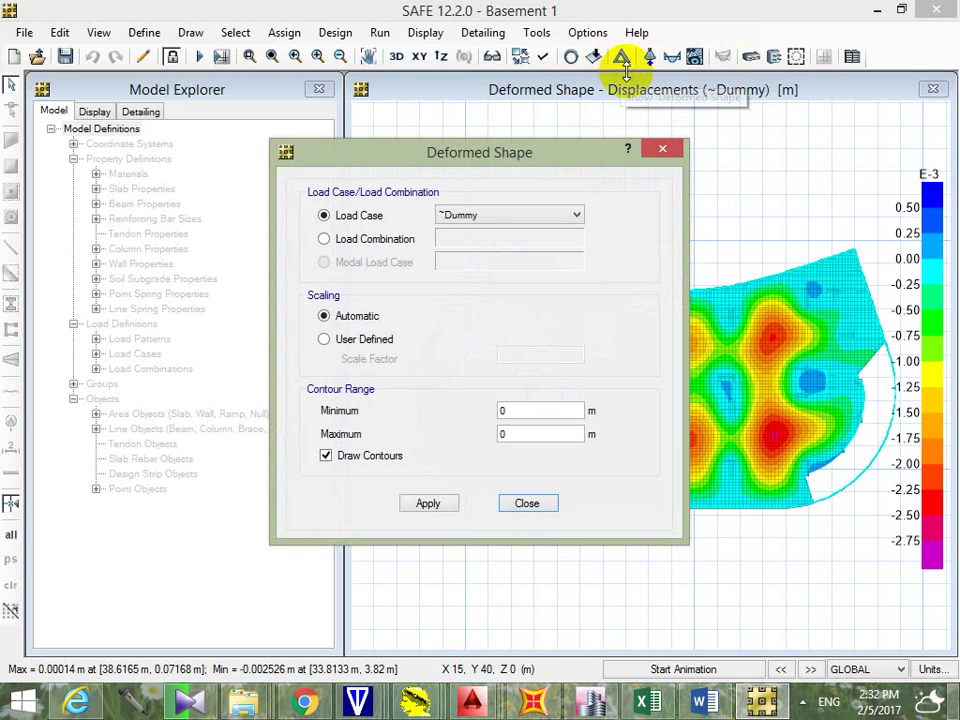
click(323, 239)
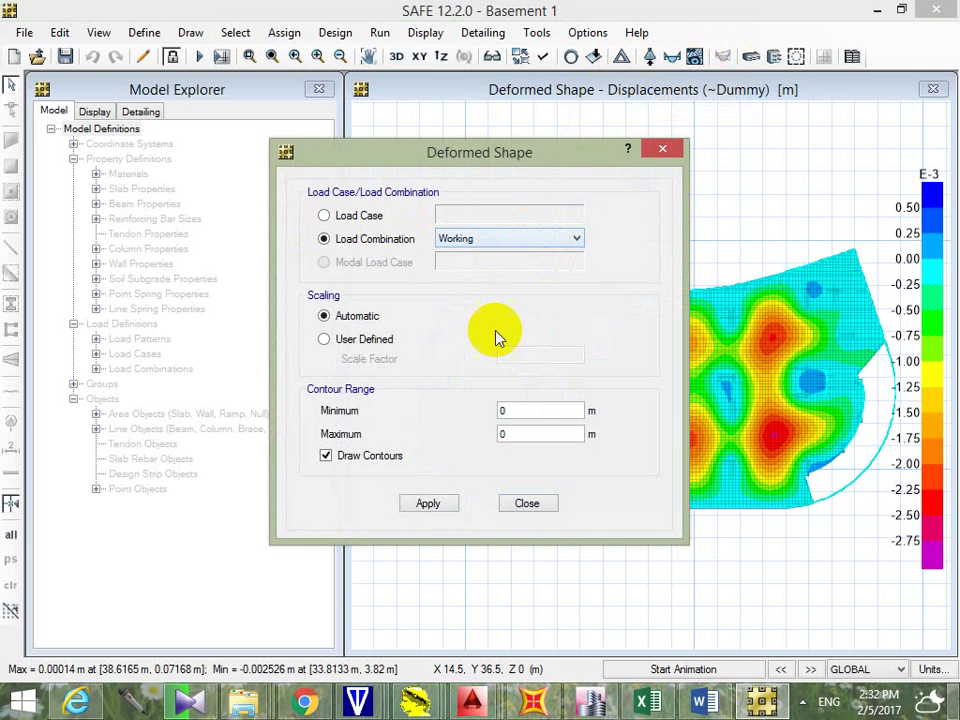
click(527, 503)
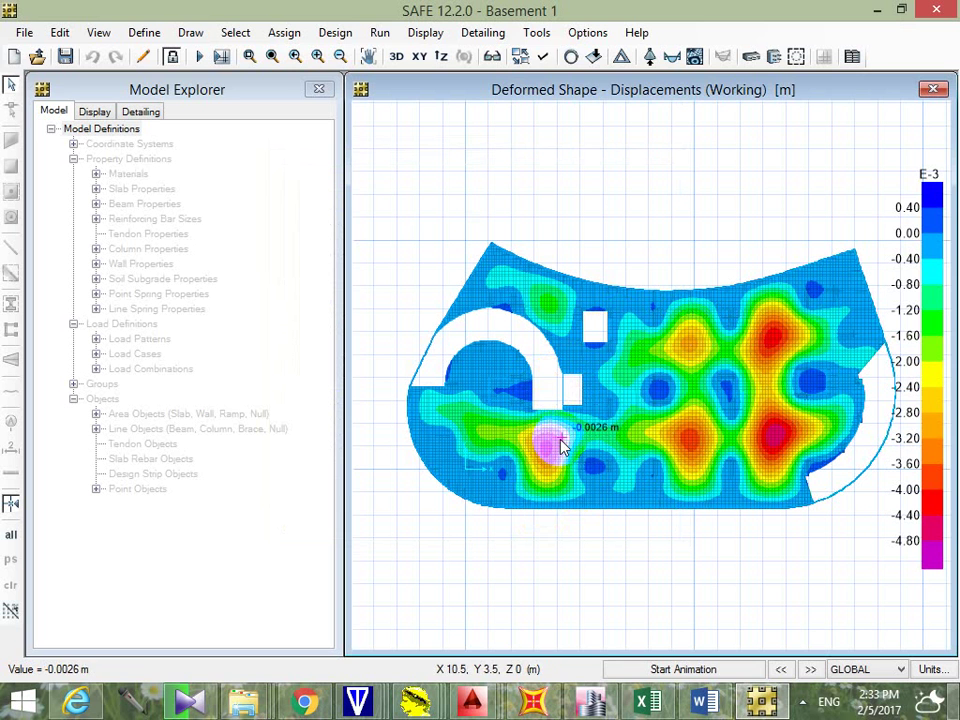
Step: Examine the Working displacement contours in 3D, looking closely at the high-deflection panels and the slab's straight edge
click(397, 57)
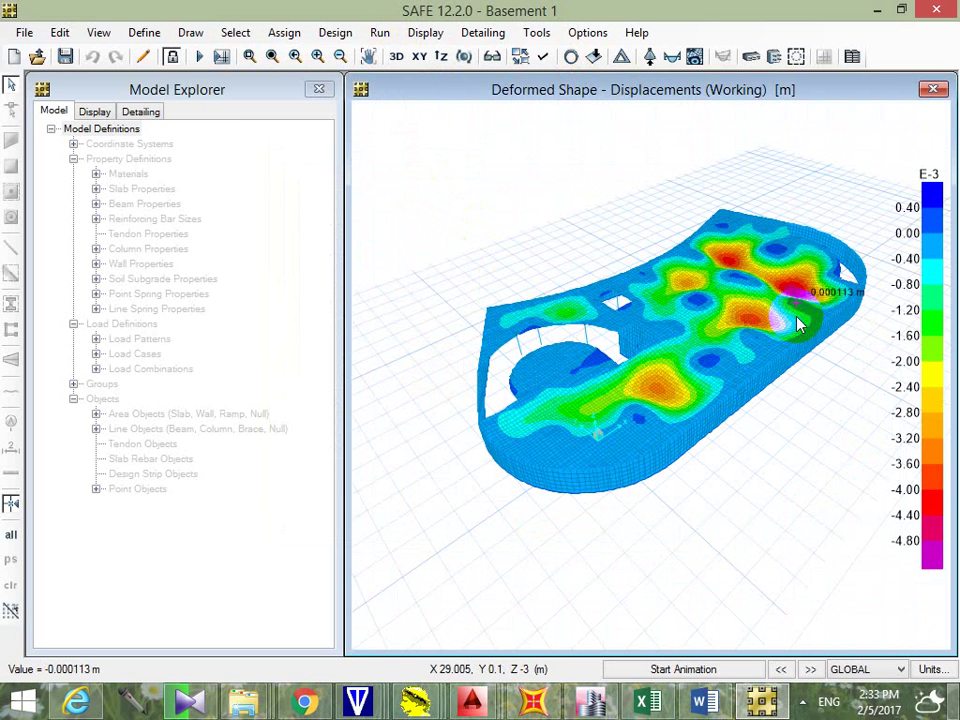
drag(814, 364, 745, 390)
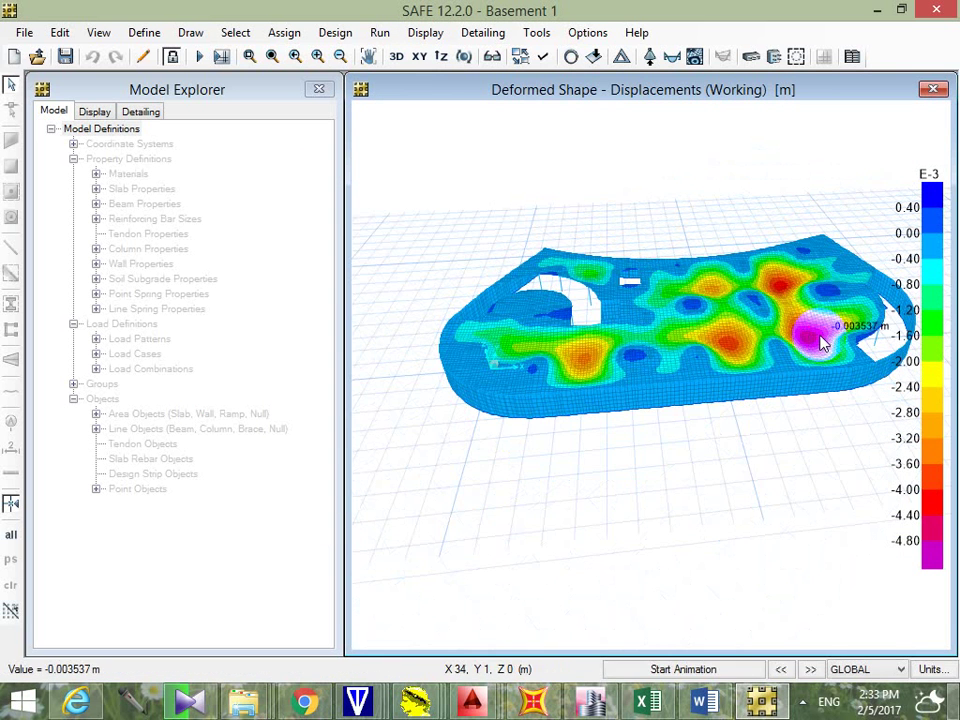
scroll(810, 332, up, 4)
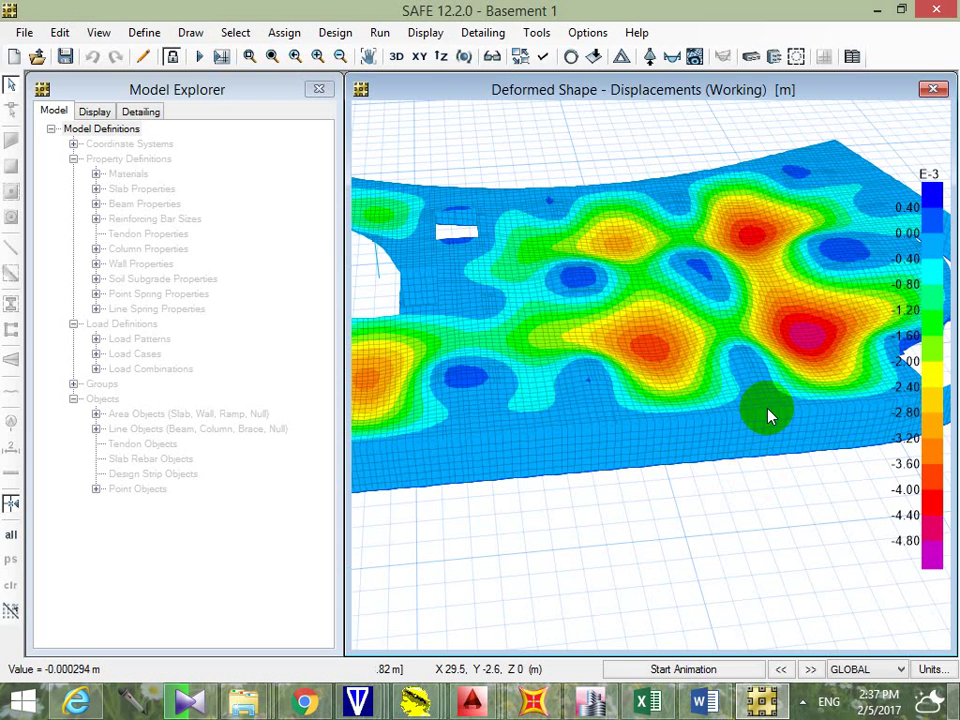
mouse_move(695, 378)
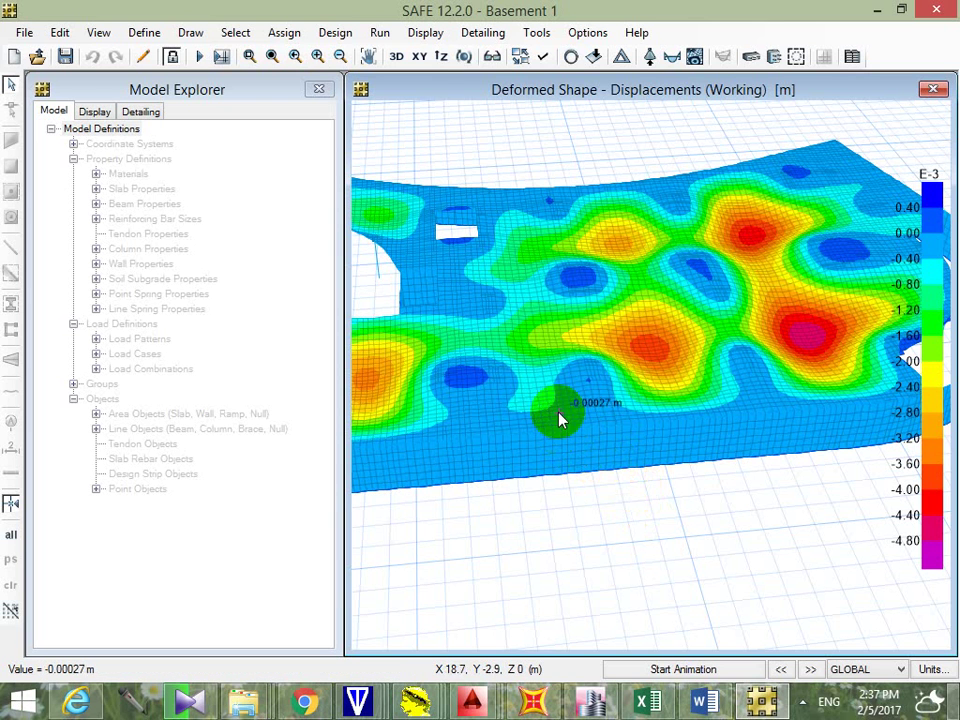
mouse_move(632, 405)
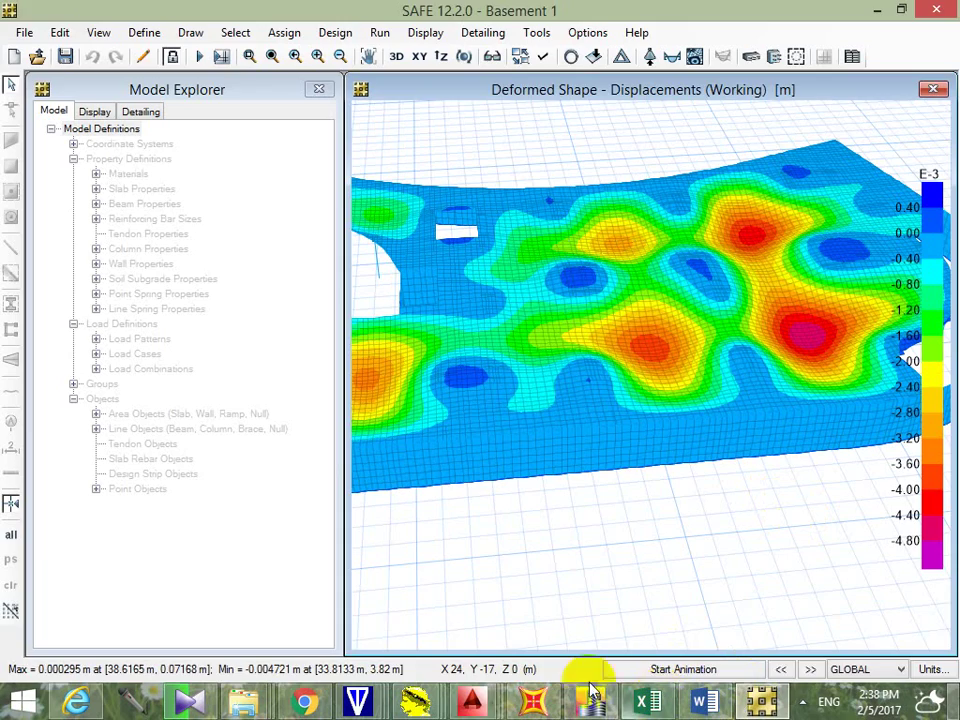
Step: Switch to AutoCAD's Project 2 drawing and compare the basement, ground and first floor plans of Block 3
click(418, 628)
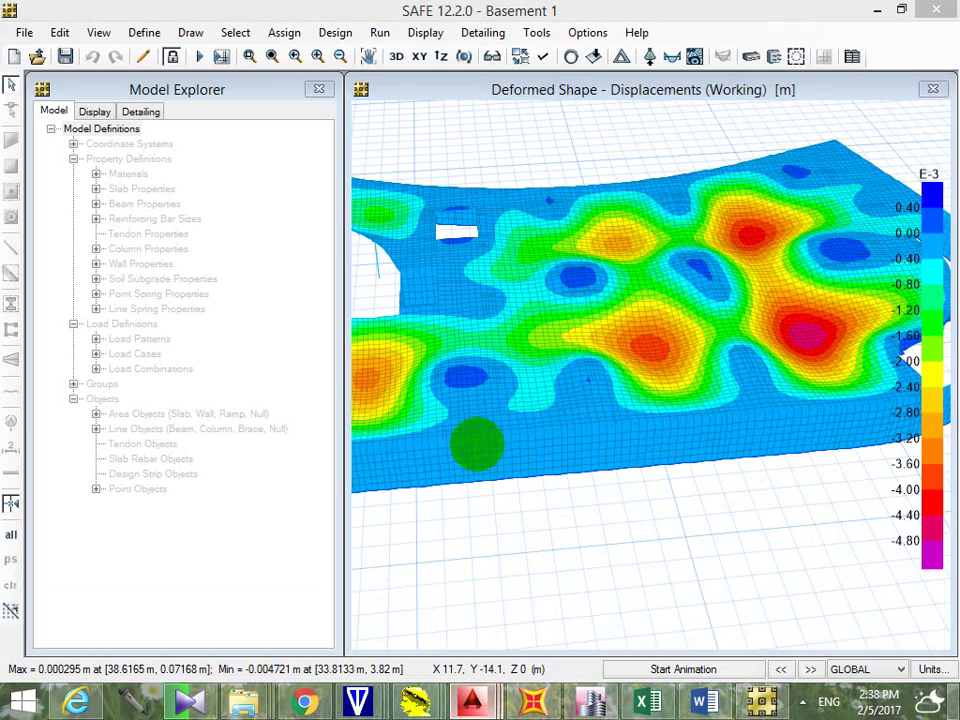
scroll(775, 320, down, 5)
middle_drag(766, 371, 419, 371)
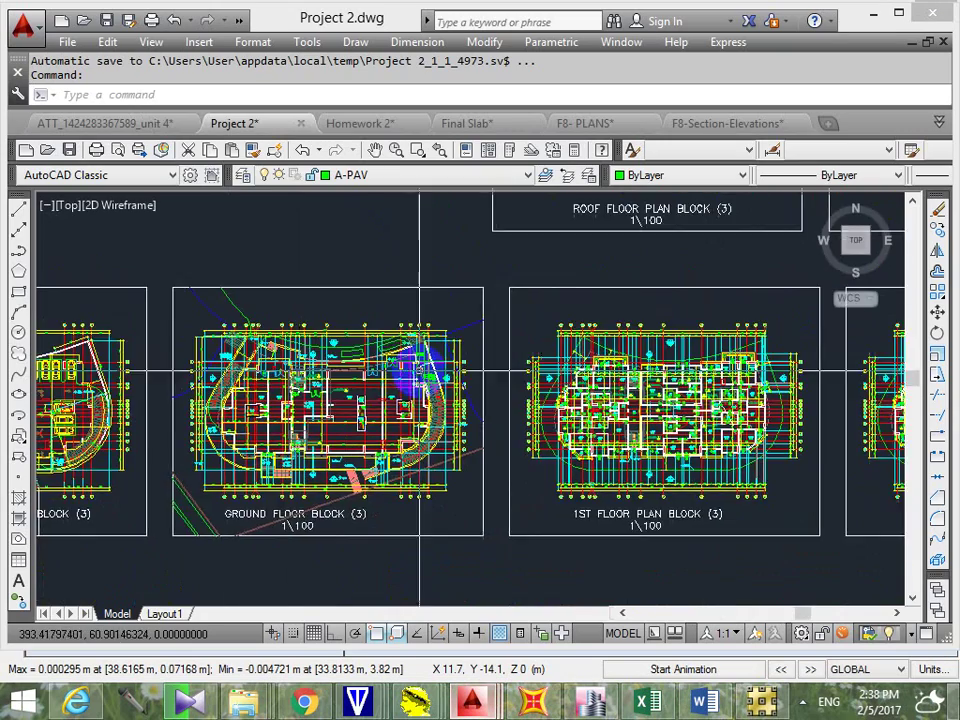
scroll(412, 370, up, 10)
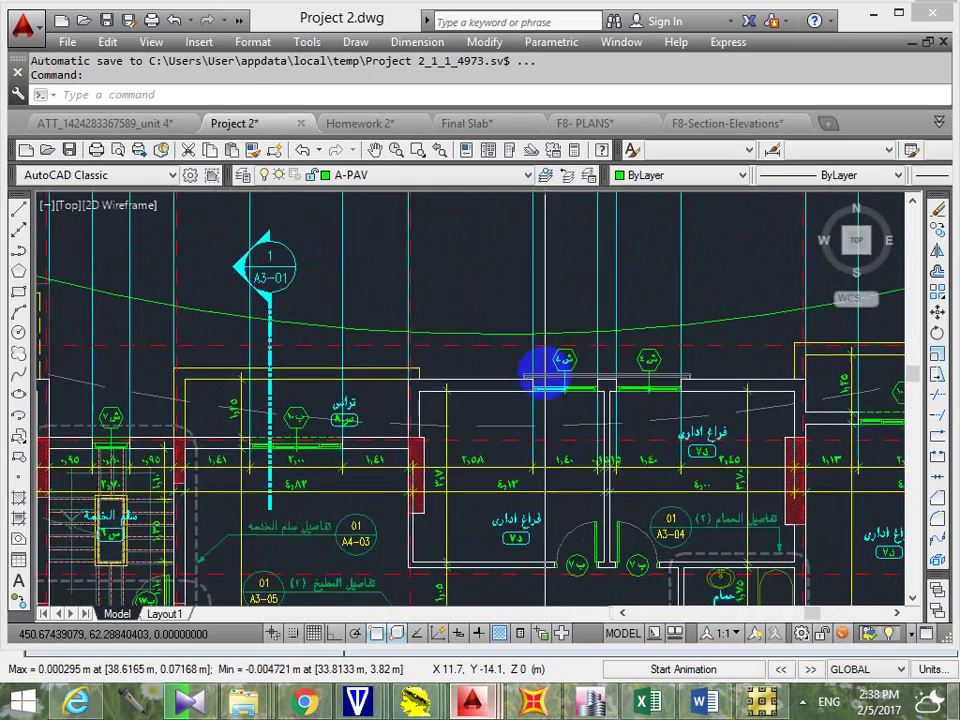
scroll(543, 373, down, 8)
scroll(375, 390, up, 3)
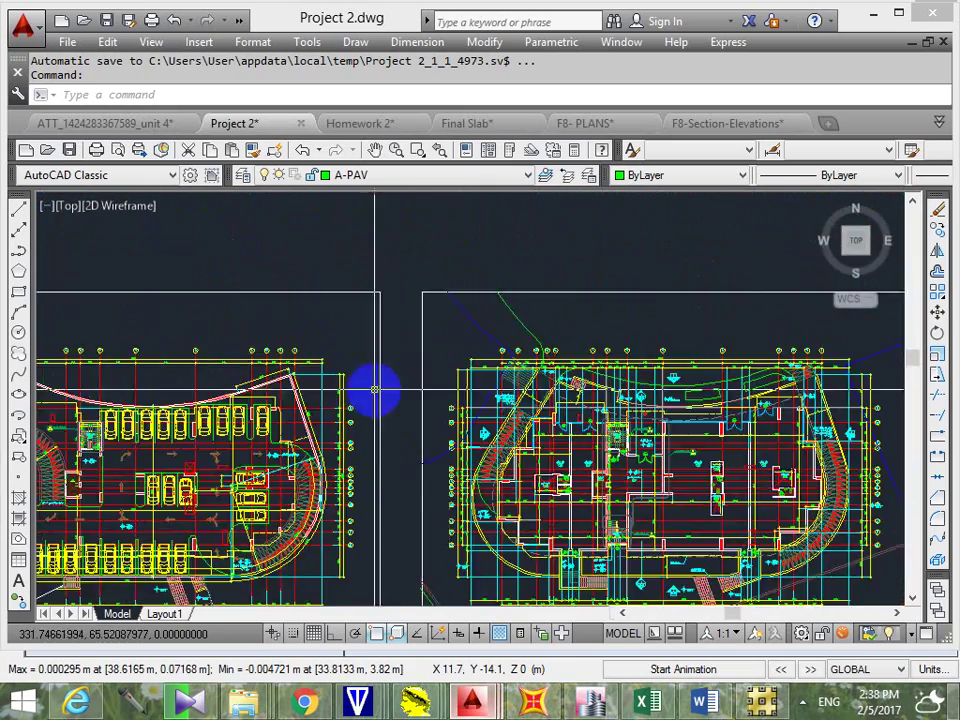
scroll(375, 390, down, 2)
scroll(439, 386, up, 4)
scroll(531, 386, down, 4)
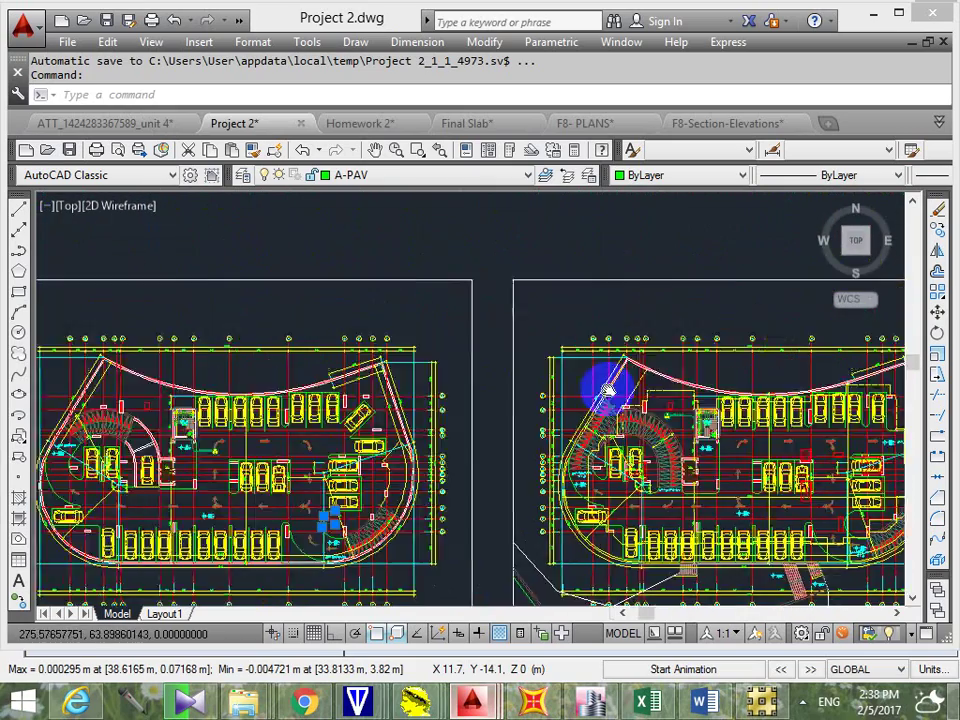
Step: Examine the ground floor plan's facade around the service stair, block entrance and adjoining columns near the curved boundary
scroll(681, 392, up, 2)
scroll(300, 343, up, 2)
scroll(717, 400, up, 5)
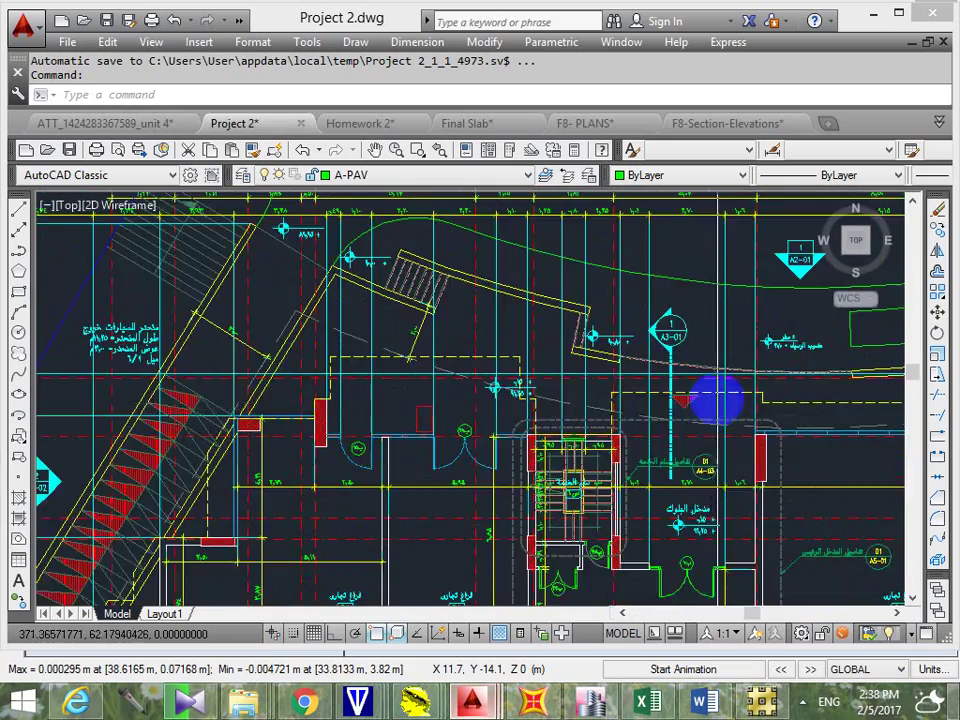
mouse_move(717, 400)
middle_down()
mouse_move(604, 414)
mouse_move(519, 392)
middle_up()
scroll(722, 422, up, 2)
mouse_move(722, 422)
middle_down()
mouse_move(667, 437)
mouse_move(563, 437)
middle_up()
middle_drag(643, 429, 752, 434)
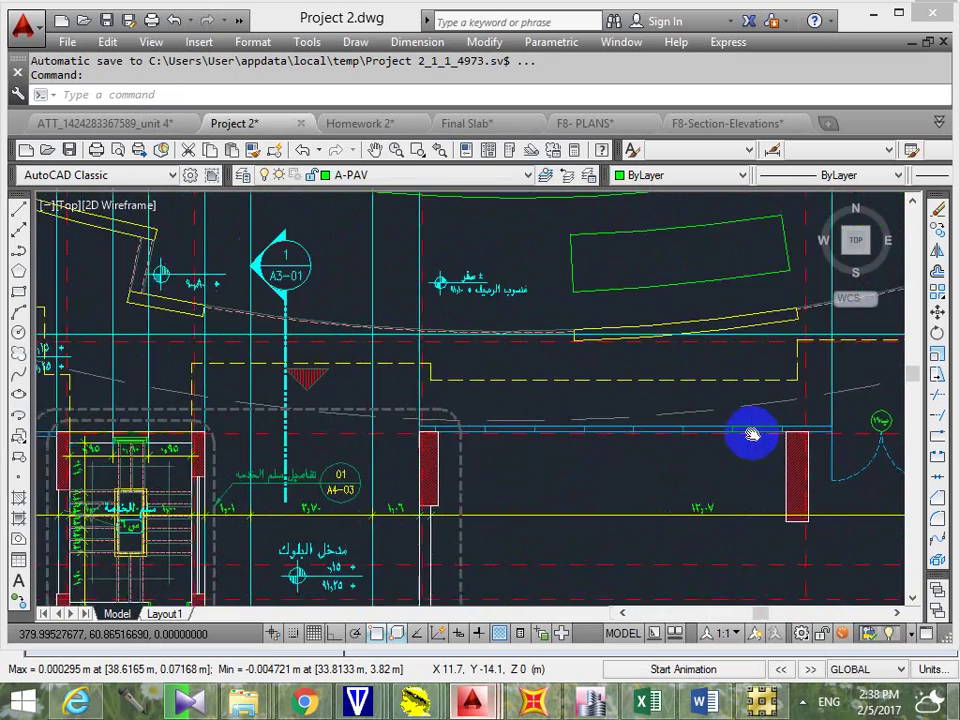
mouse_move(485, 442)
middle_down()
mouse_move(647, 454)
mouse_move(793, 449)
middle_up()
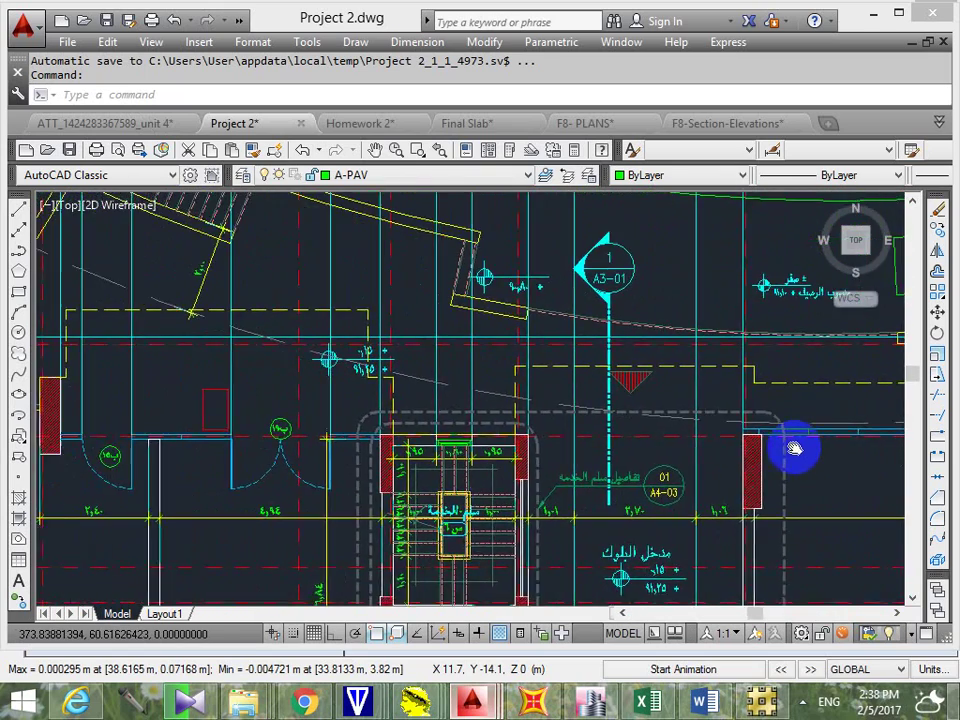
scroll(782, 426, down, 2)
scroll(666, 429, up, 2)
scroll(654, 444, up, 4)
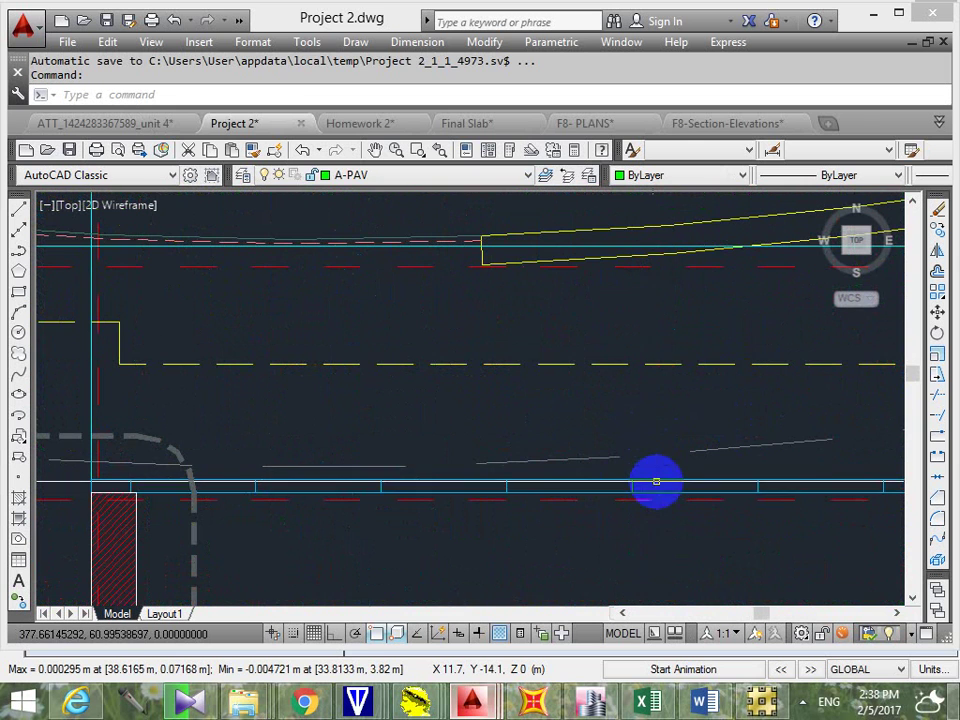
Step: Inspect the two parallel A-CURTAIN facade lines between the ground floor columns, and review their location among the Block 3 floor plans
click(656, 481)
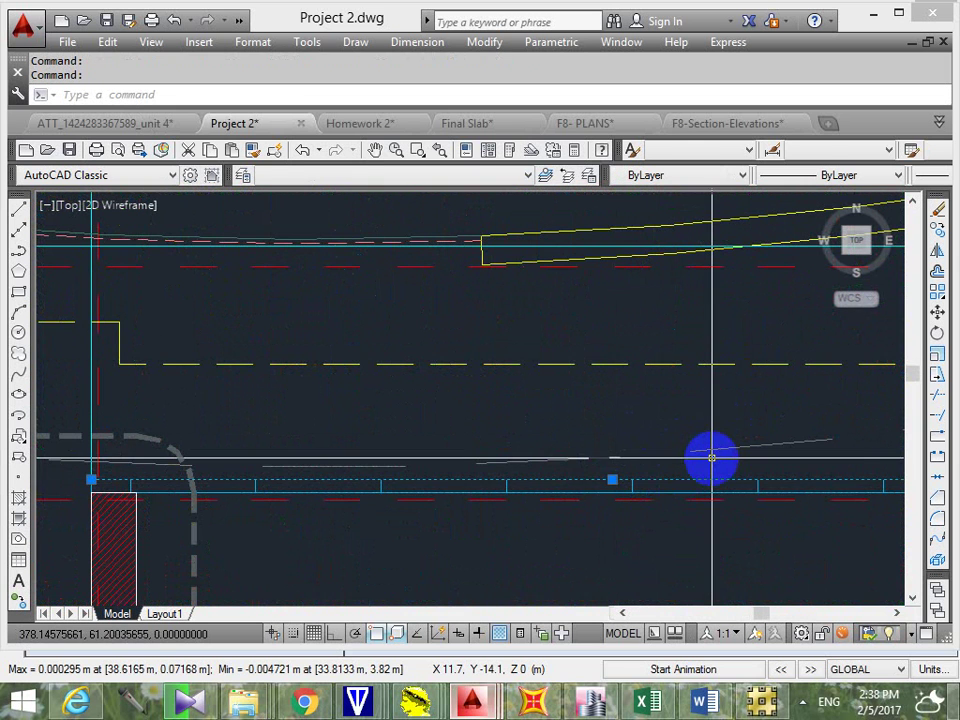
key(Escape)
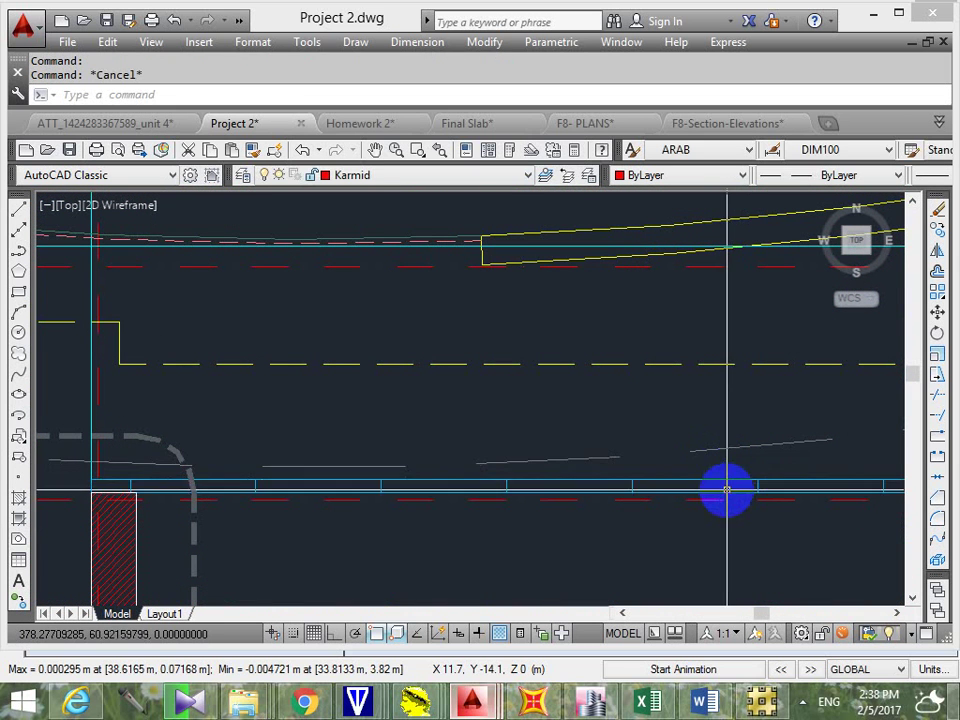
click(727, 491)
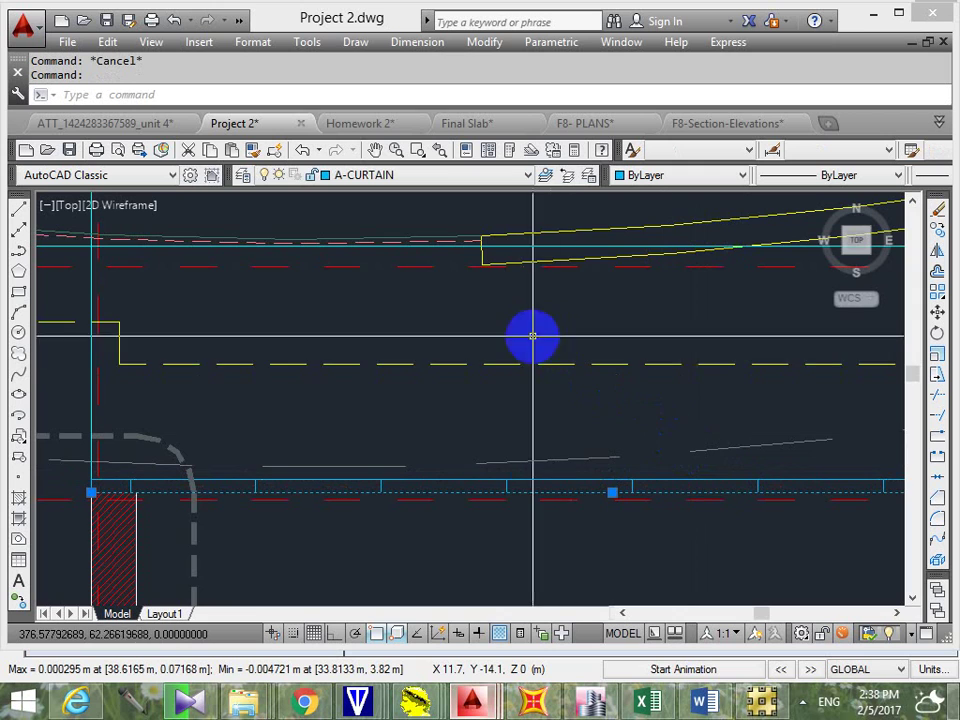
scroll(611, 400, down, 5)
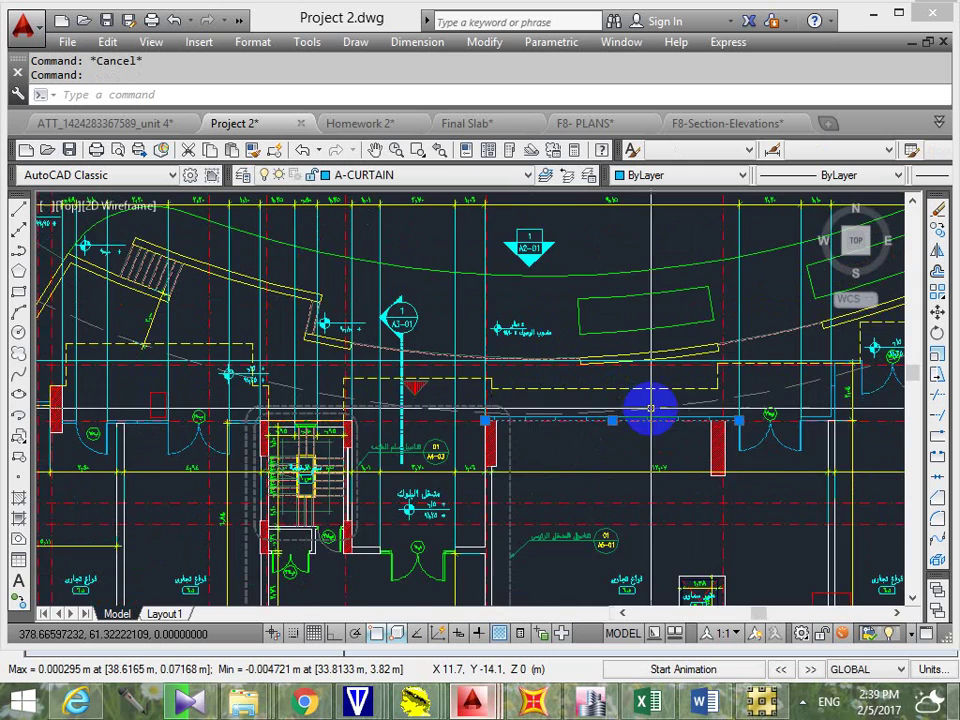
middle_drag(610, 422, 634, 418)
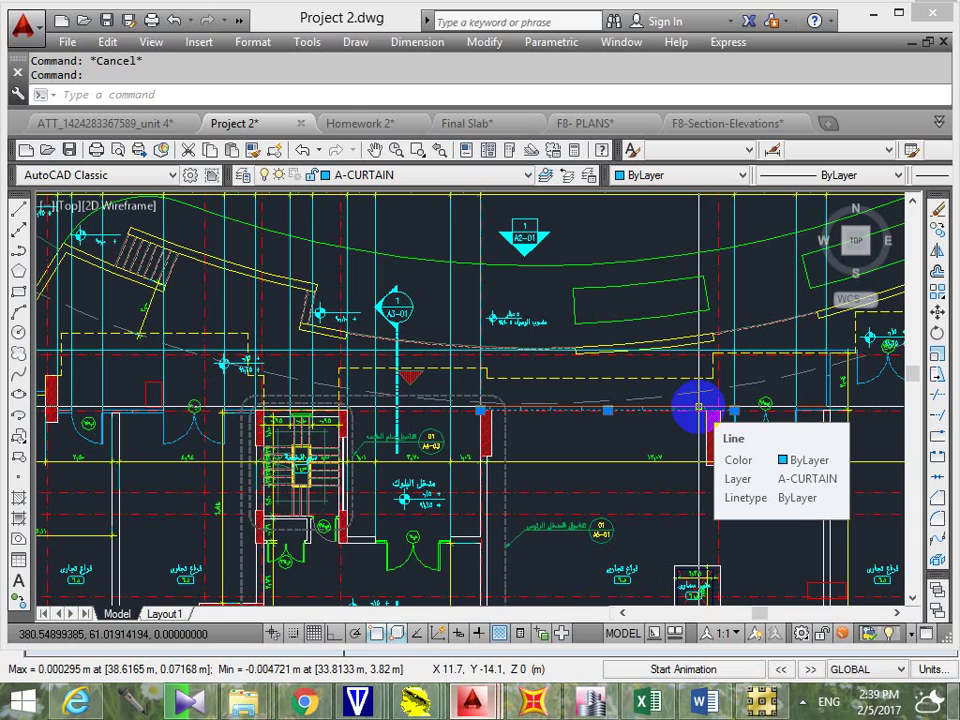
scroll(711, 377, down, 4)
mouse_move(803, 343)
middle_down()
mouse_move(396, 343)
mouse_move(732, 348)
middle_up()
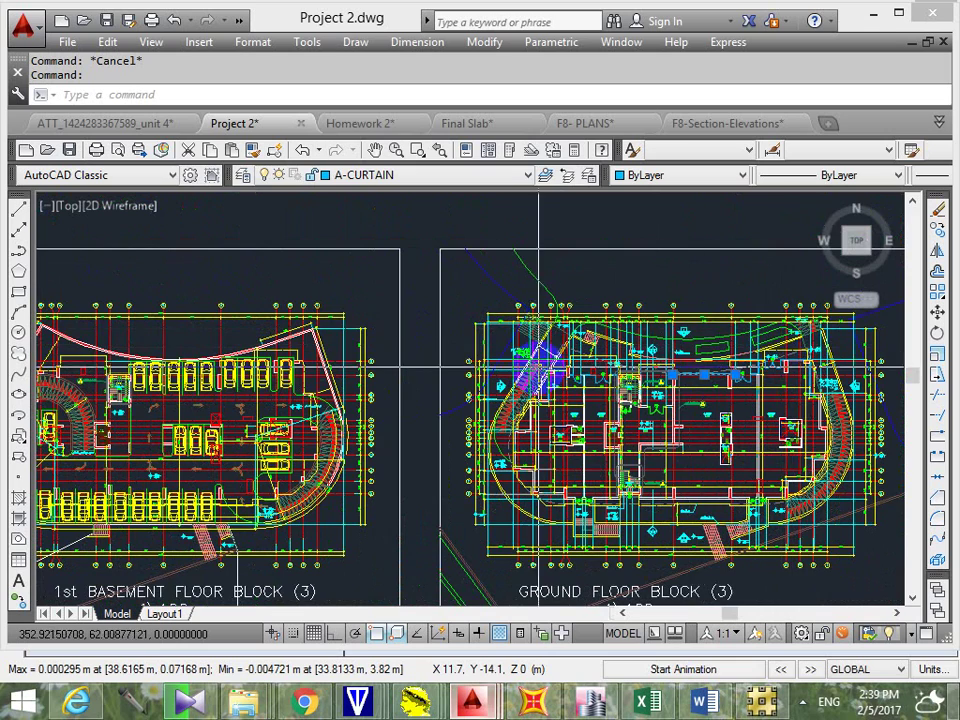
scroll(577, 474, down, 4)
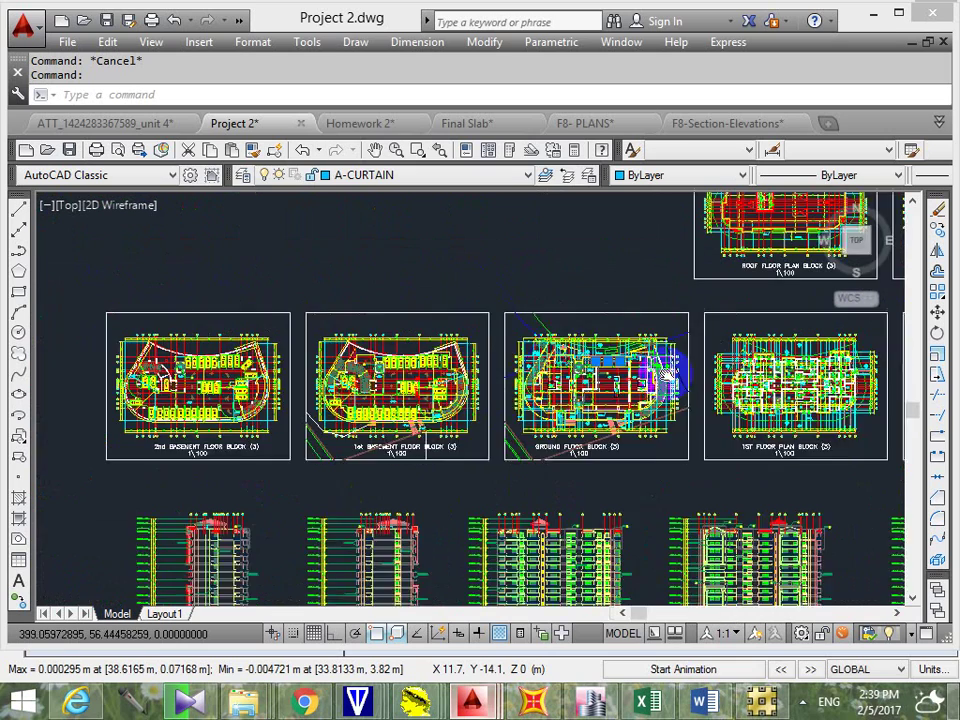
middle_drag(577, 474, 459, 441)
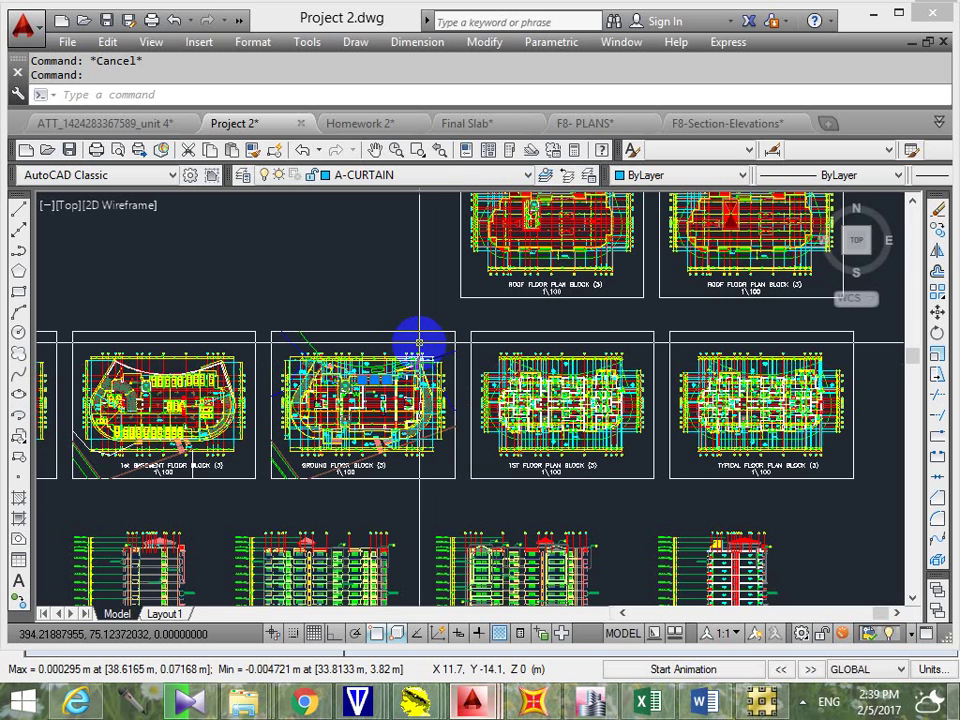
Step: Switch back to SAFE's Basement 1 model and show the Working displacement contours in plan view
scroll(470, 365, down, 5)
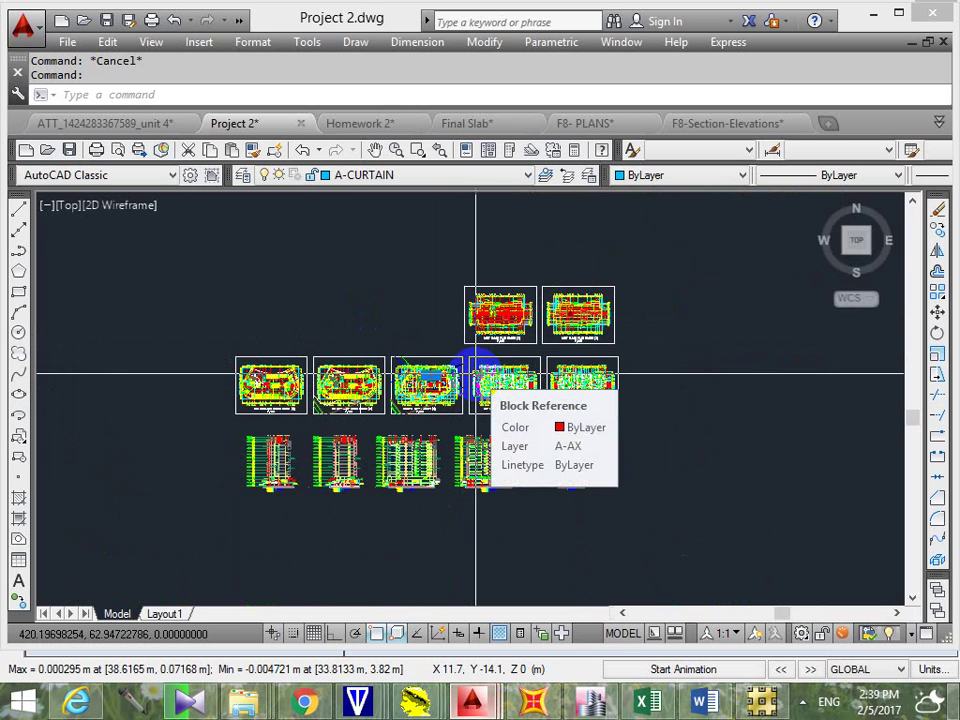
mouse_move(762, 703)
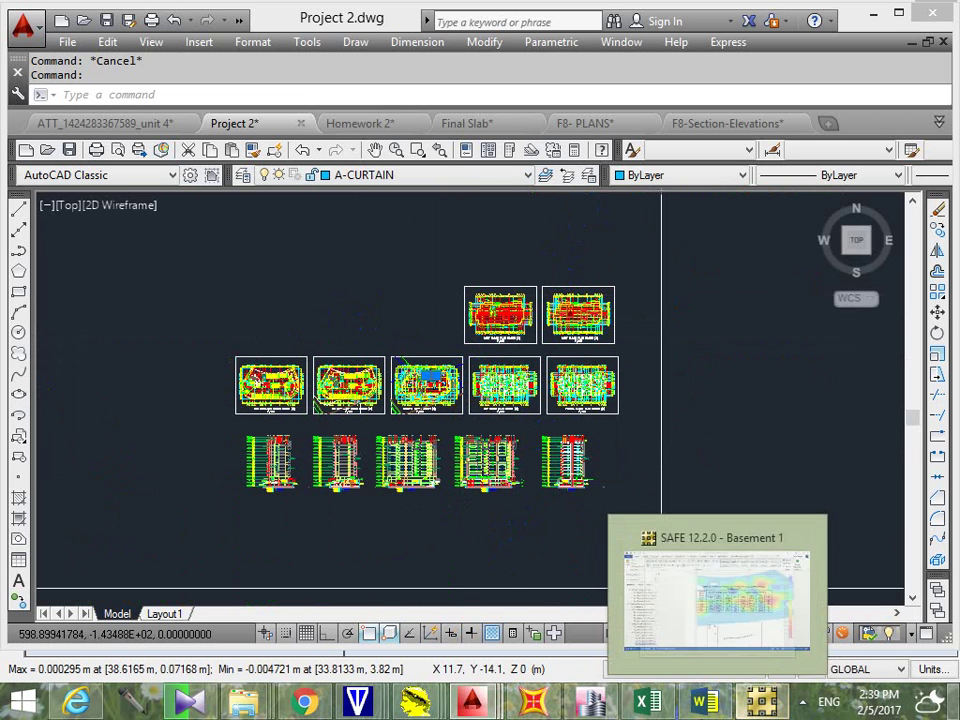
click(762, 704)
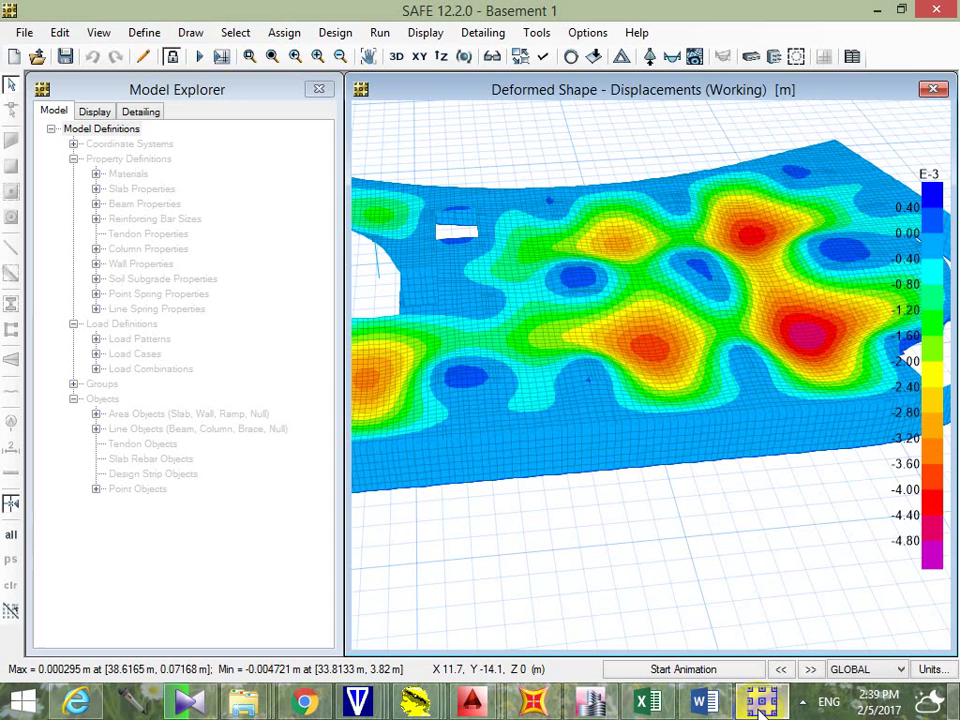
click(419, 57)
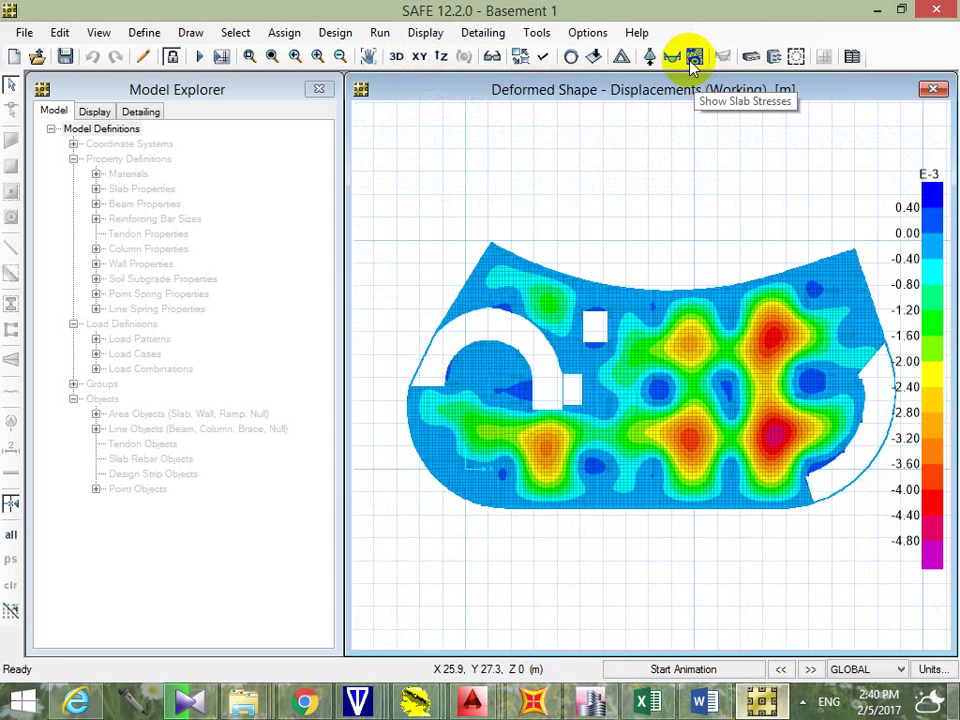
Step: Display the slab's resultant M11 contours for the Ultimate load combination
click(693, 57)
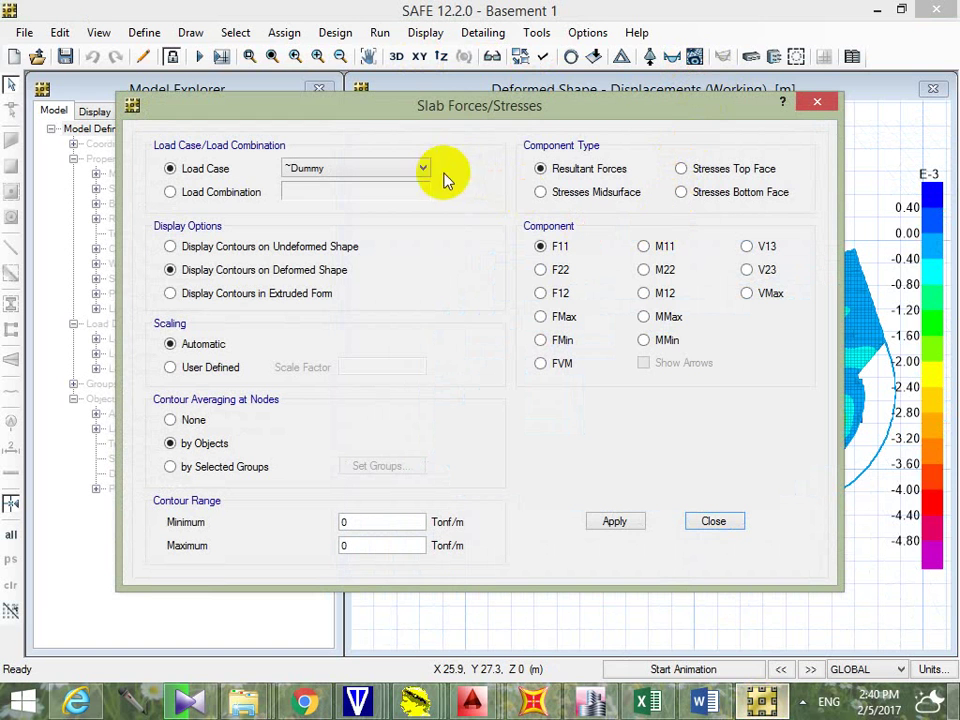
click(284, 195)
click(365, 195)
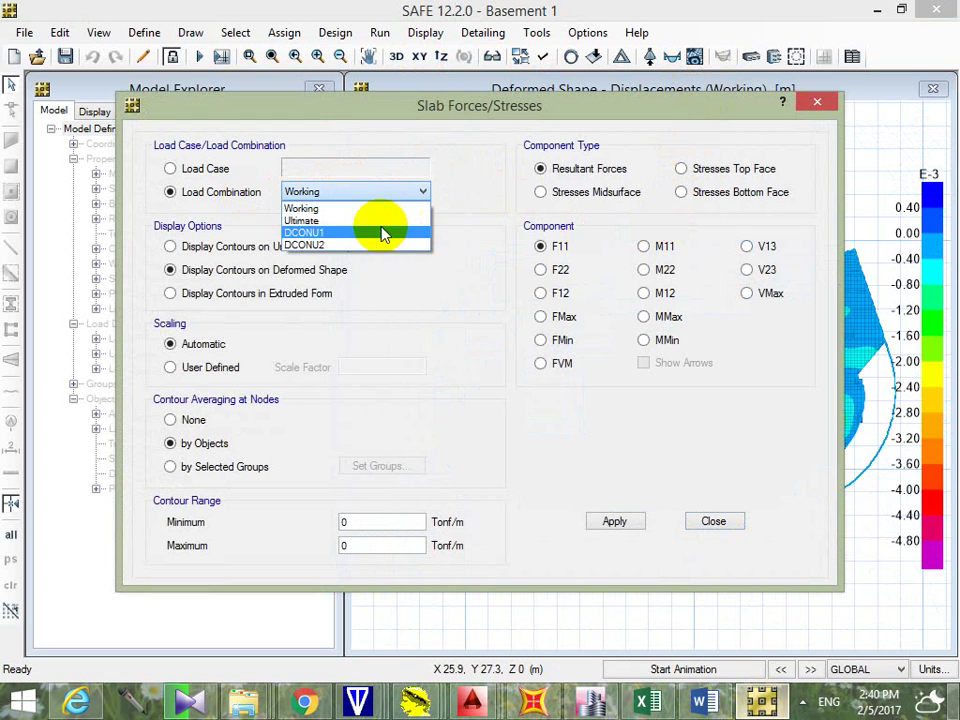
click(381, 220)
click(655, 250)
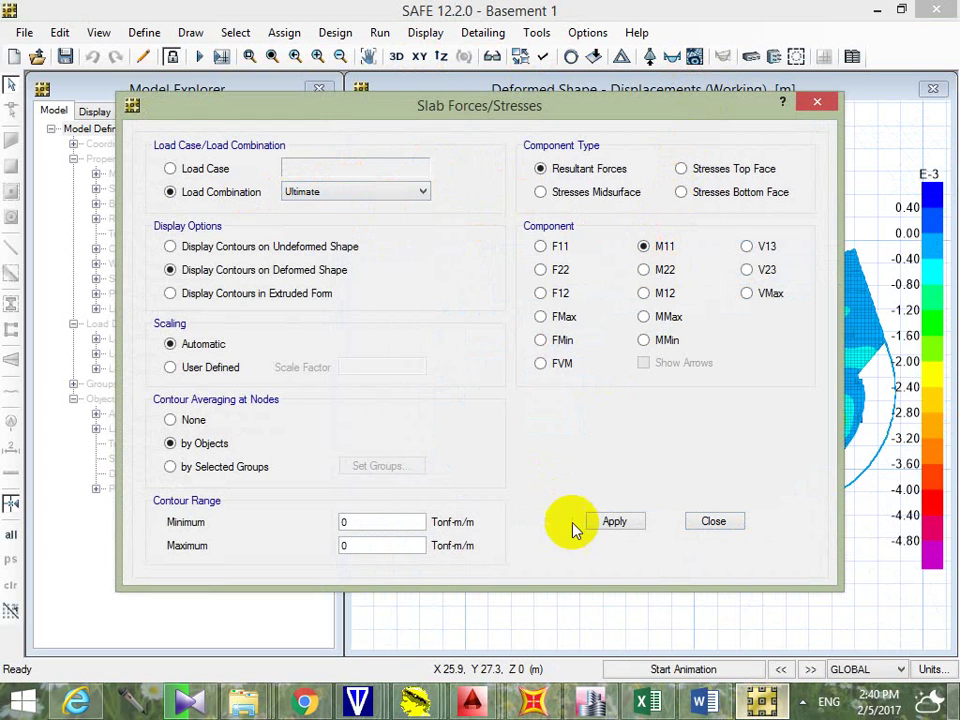
click(617, 524)
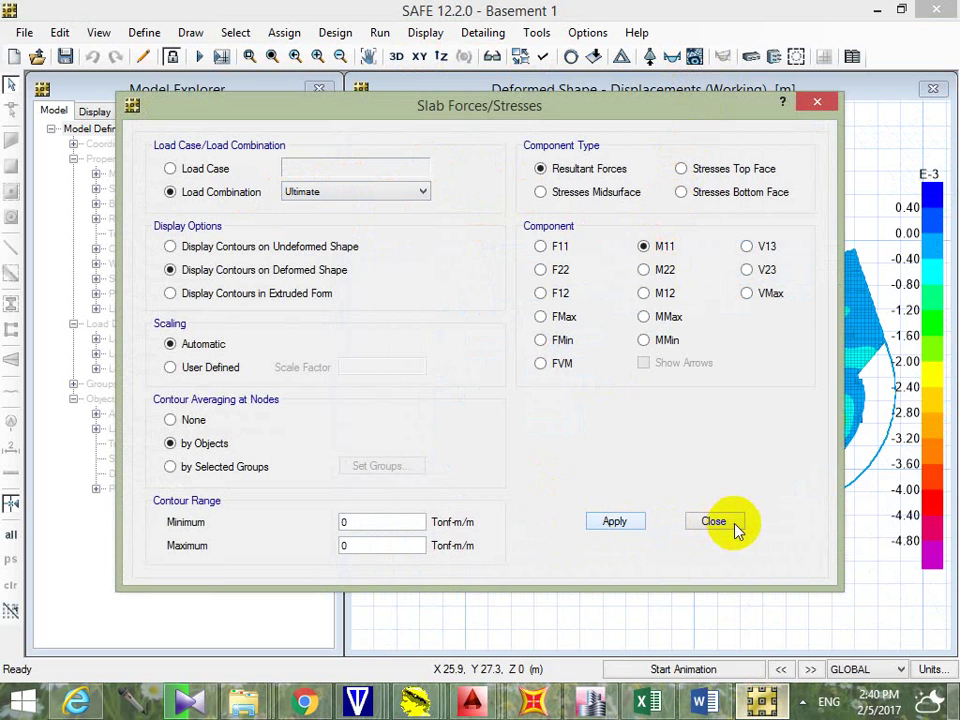
click(734, 521)
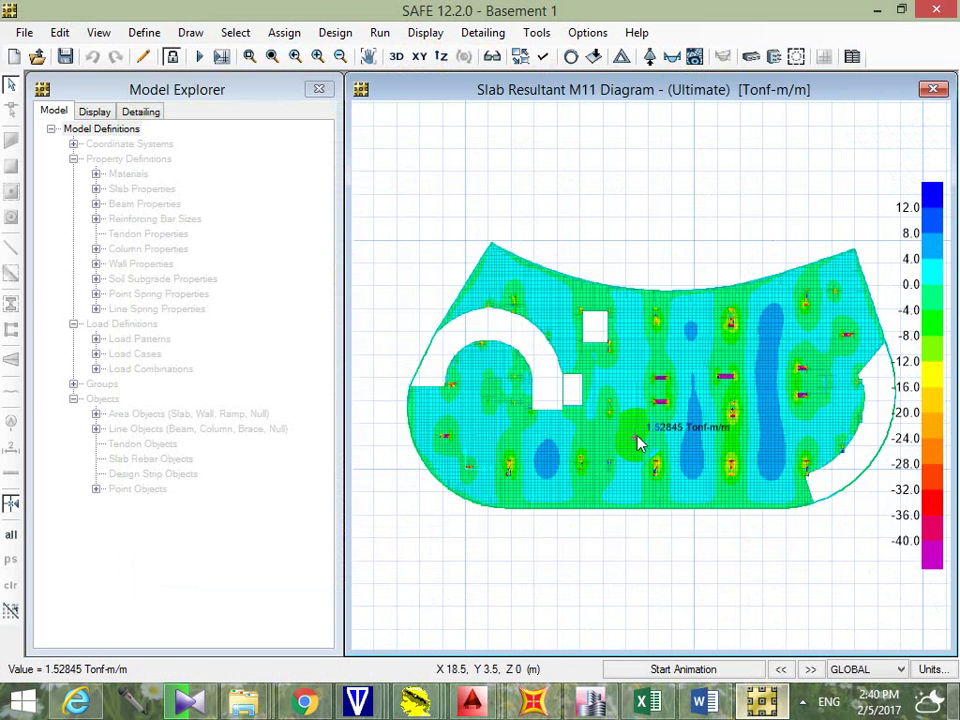
Step: Read M11 values across the slab's mid-span panels and the column rows in plan
mouse_move(540, 487)
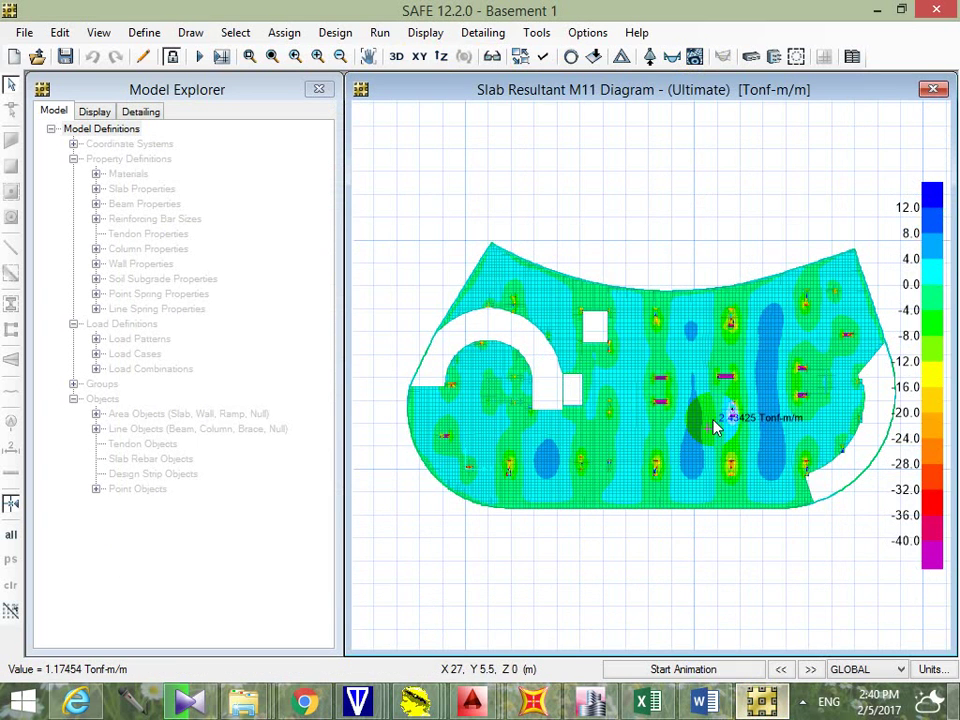
click(755, 580)
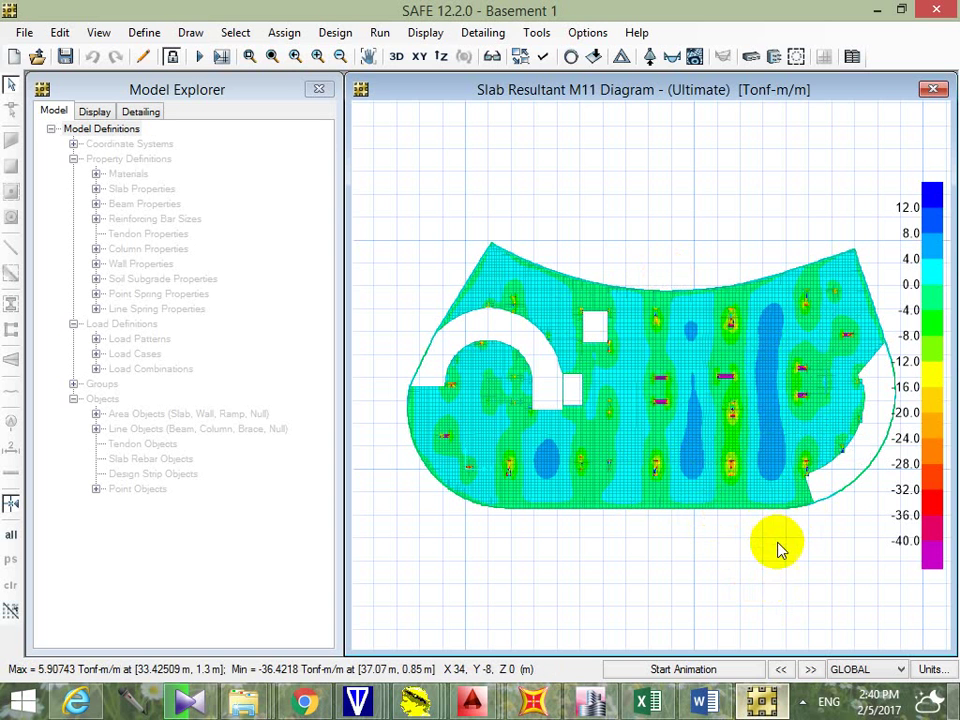
mouse_move(698, 450)
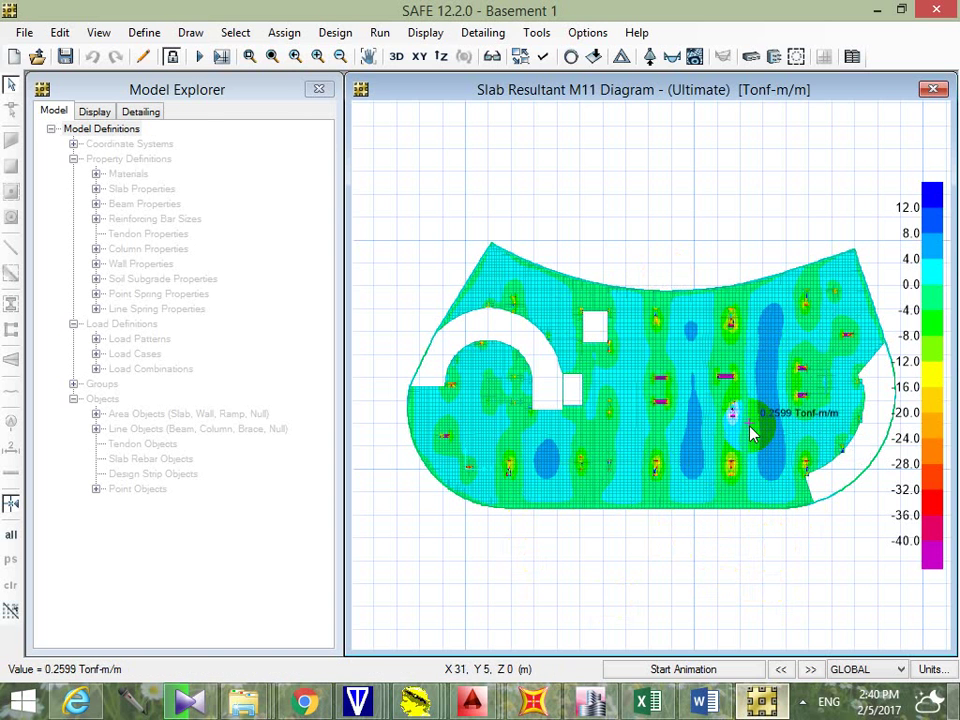
click(918, 478)
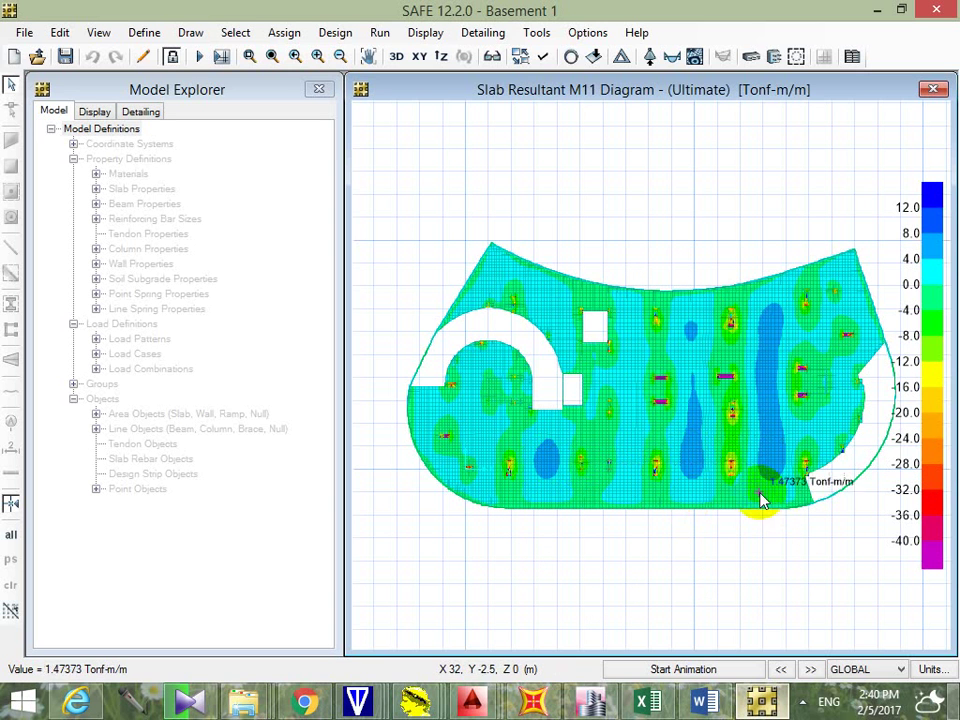
Step: Inspect the M11 moments around the column near X 29, Y 0 closely, and compare them with the surrounding column strips
scroll(735, 486, up, 3)
scroll(776, 461, up, 2)
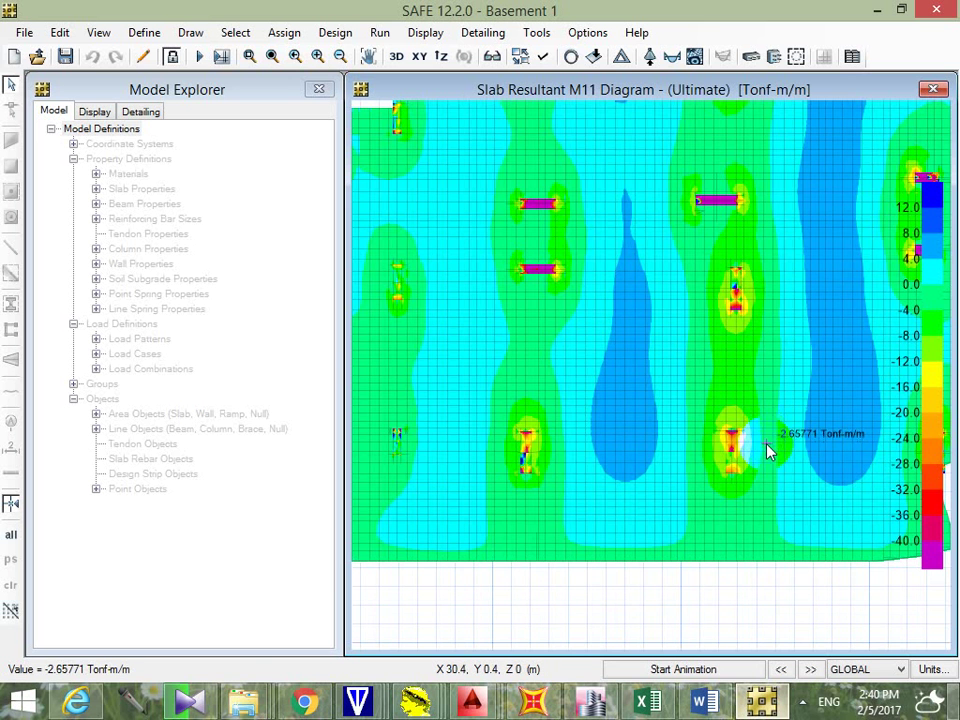
scroll(727, 484, up, 2)
scroll(731, 480, up, 1)
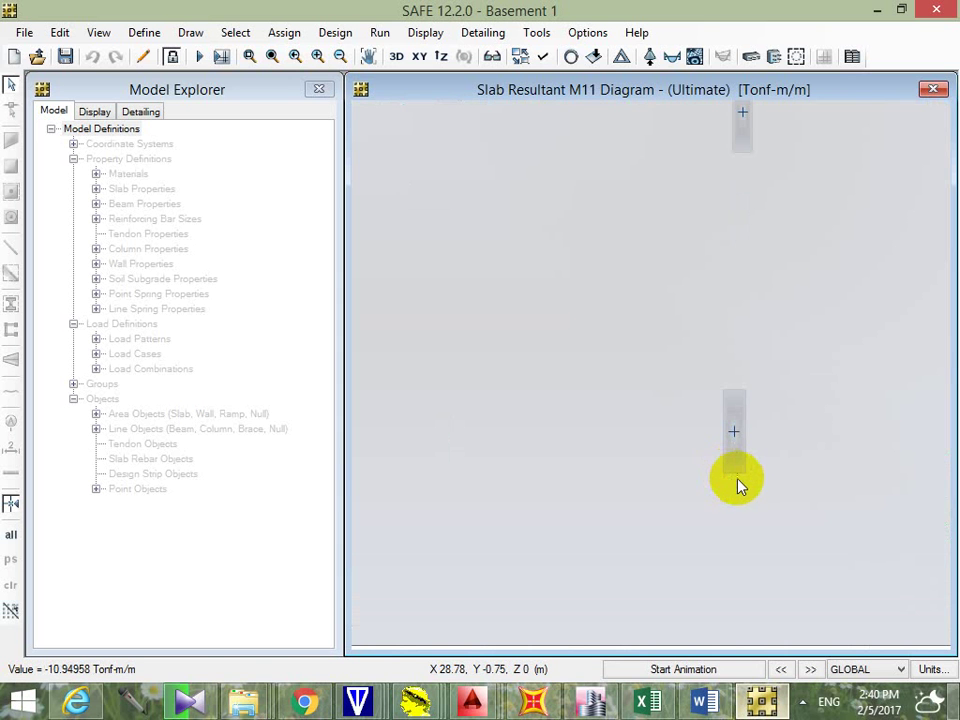
scroll(739, 480, up, 1)
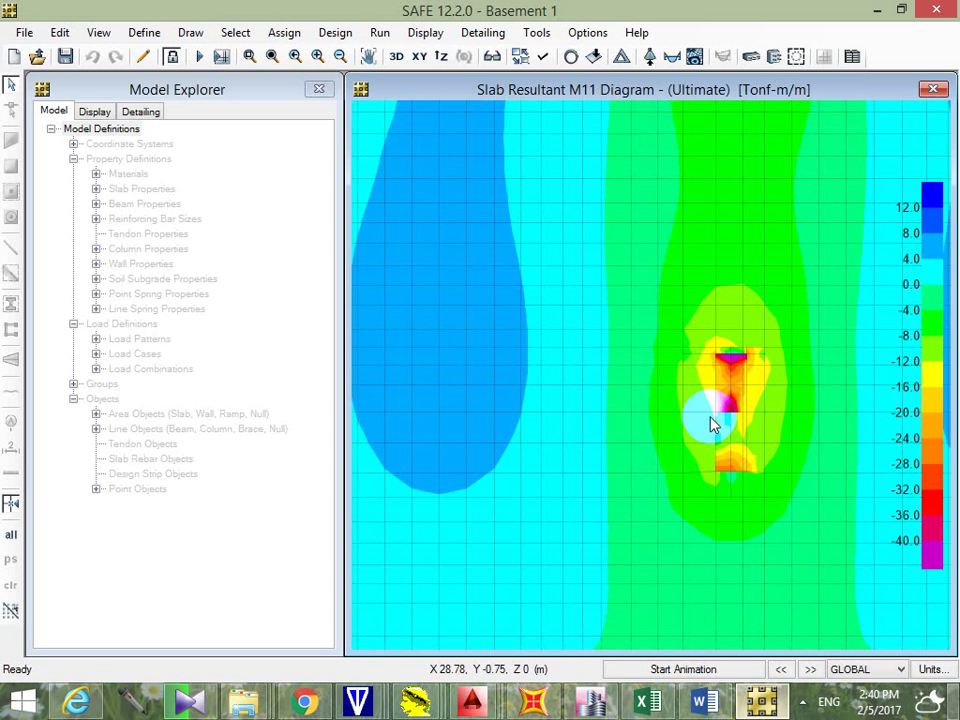
mouse_move(712, 421)
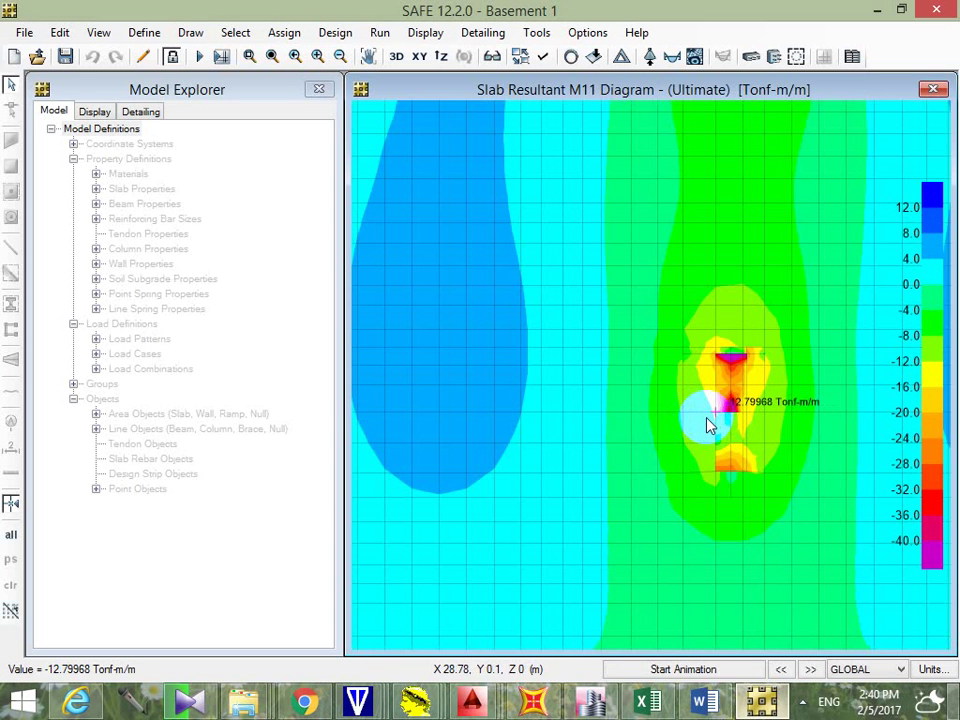
scroll(708, 424, down, 3)
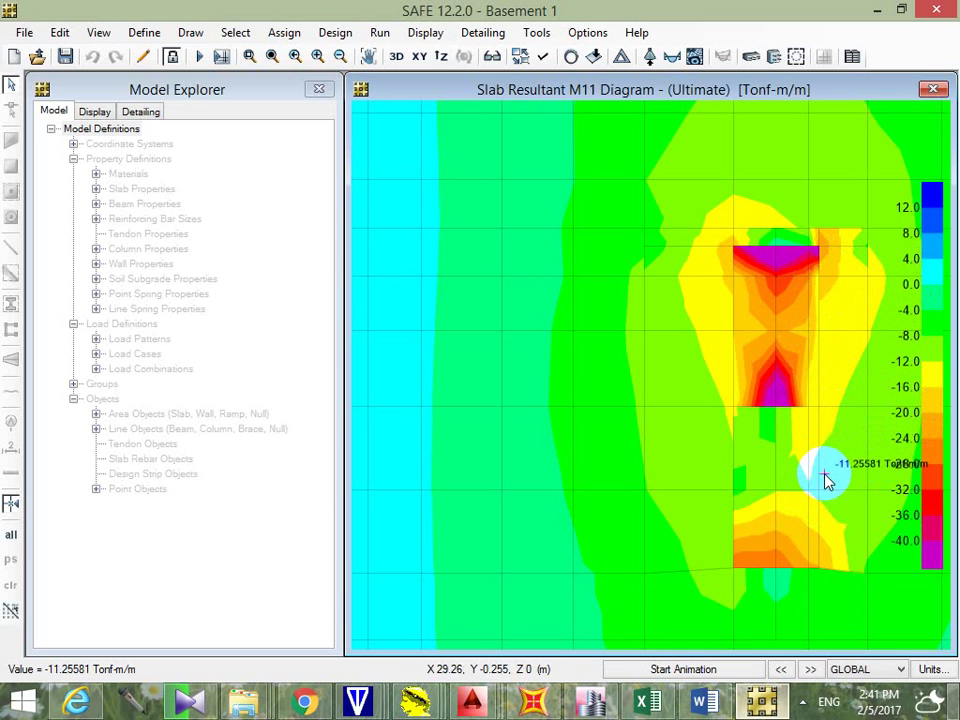
scroll(754, 446, up, 3)
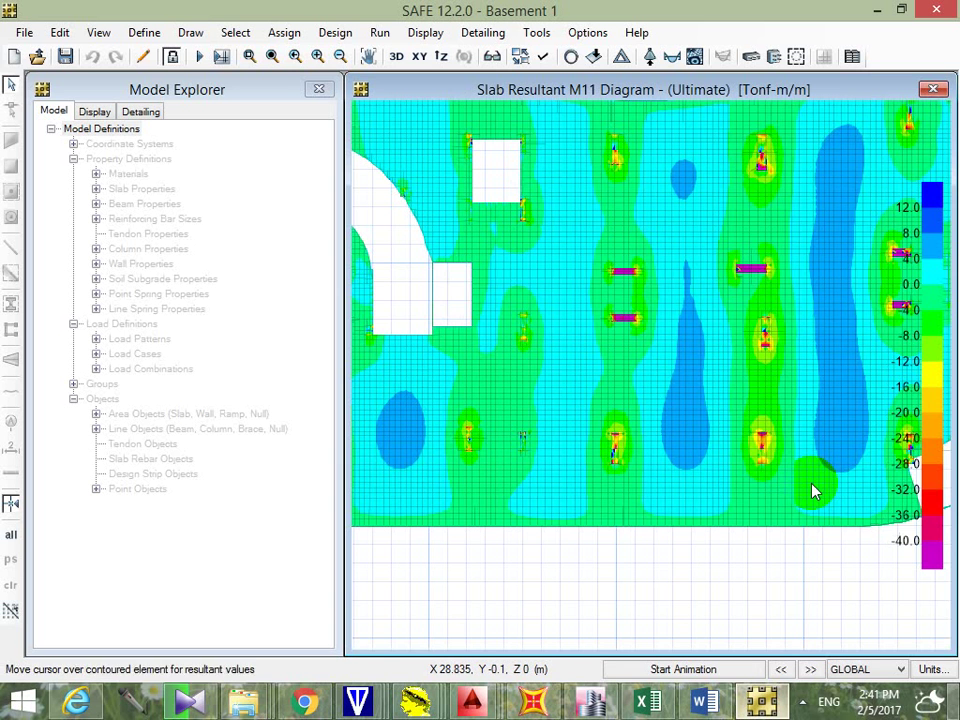
click(790, 87)
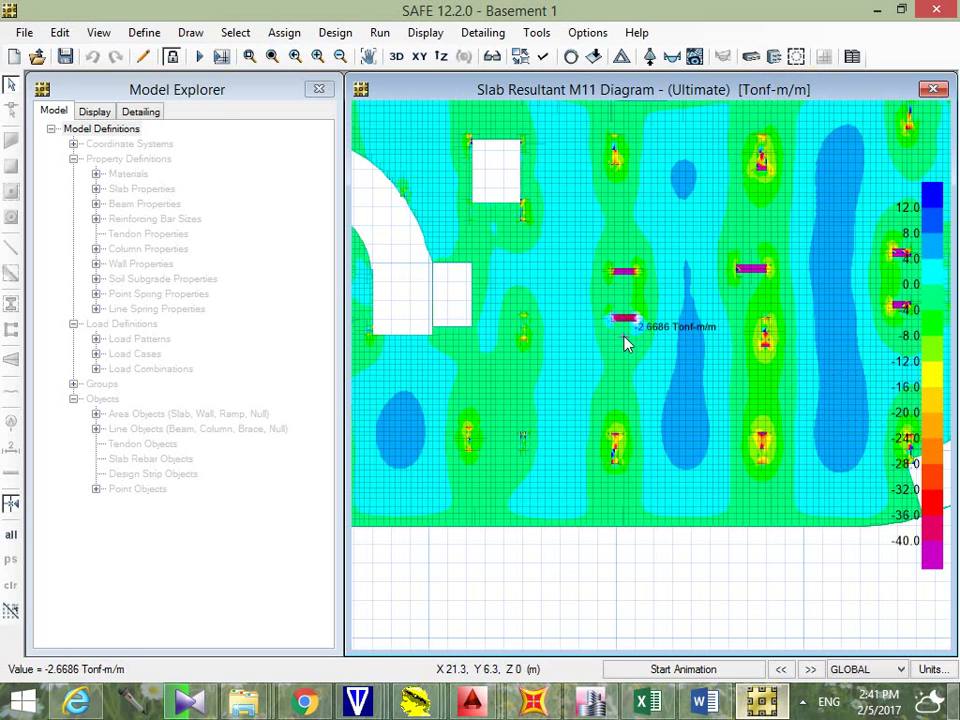
Step: Switch to Excel, create a blank workbook and select cell F6
click(646, 703)
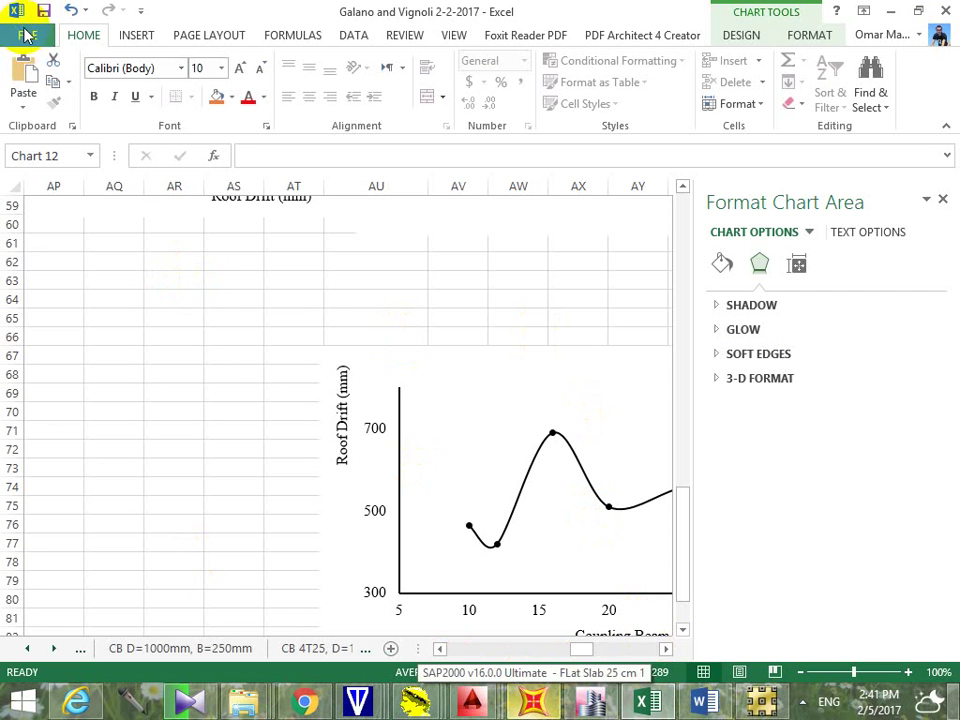
click(27, 35)
click(60, 118)
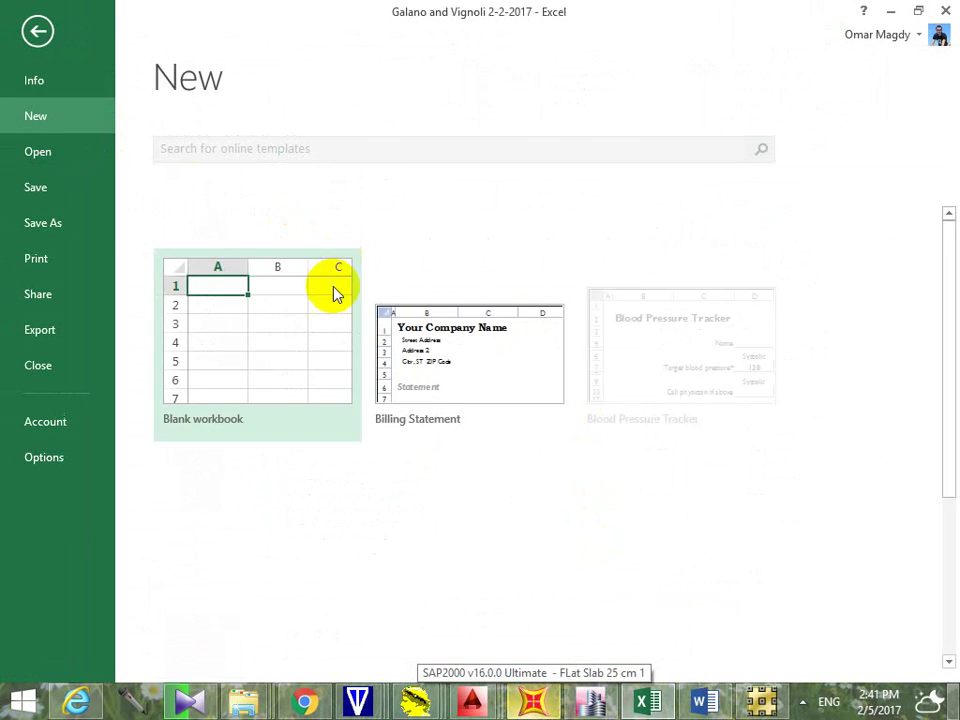
click(332, 293)
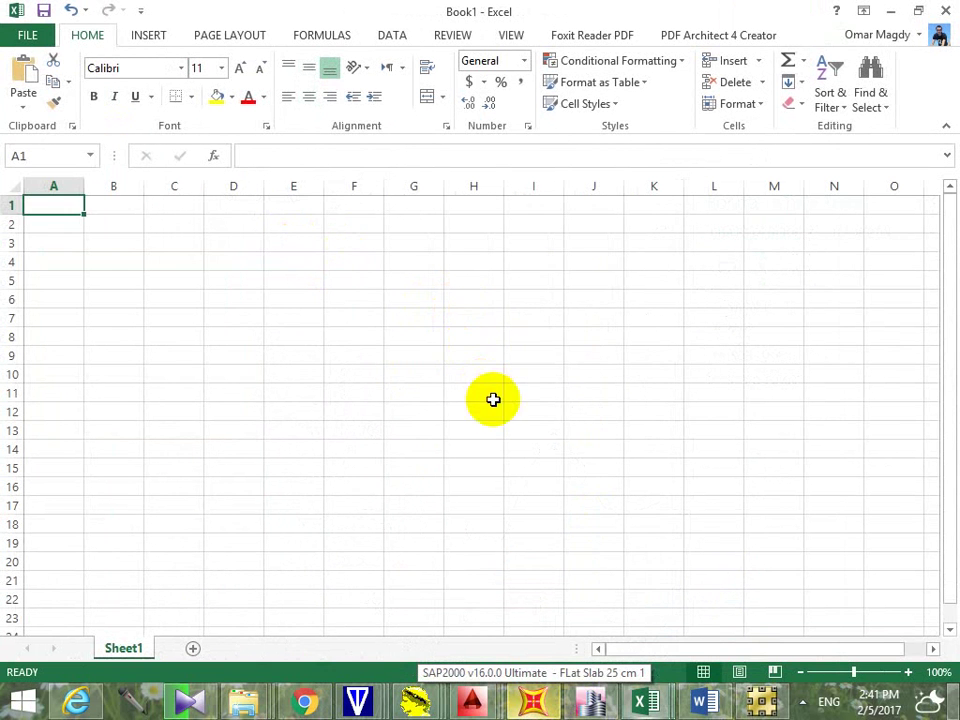
click(335, 300)
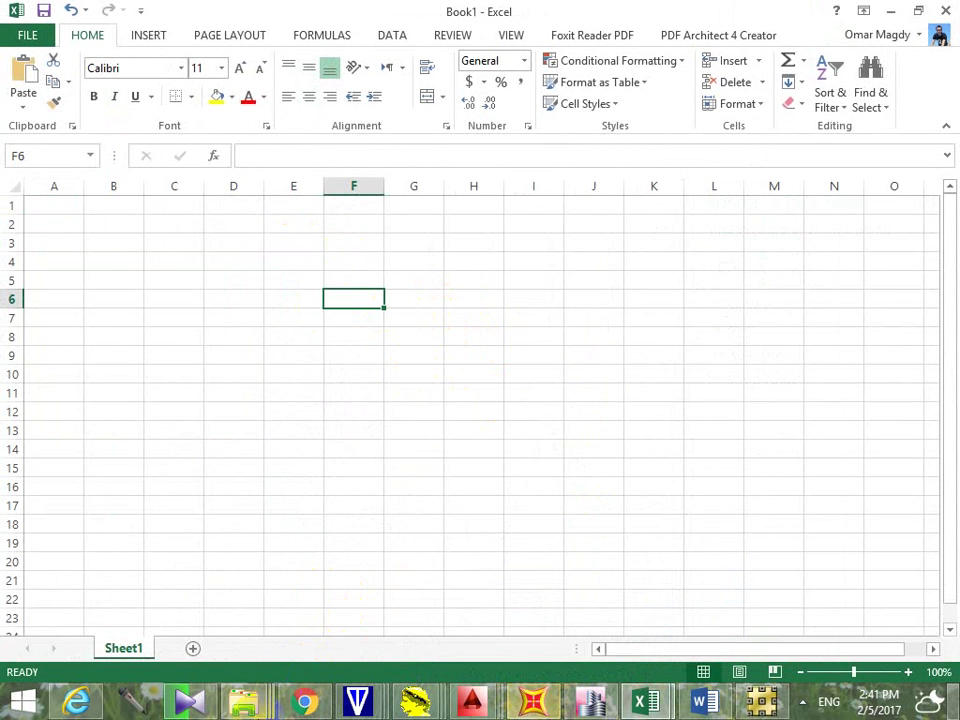
click(258, 708)
click(305, 703)
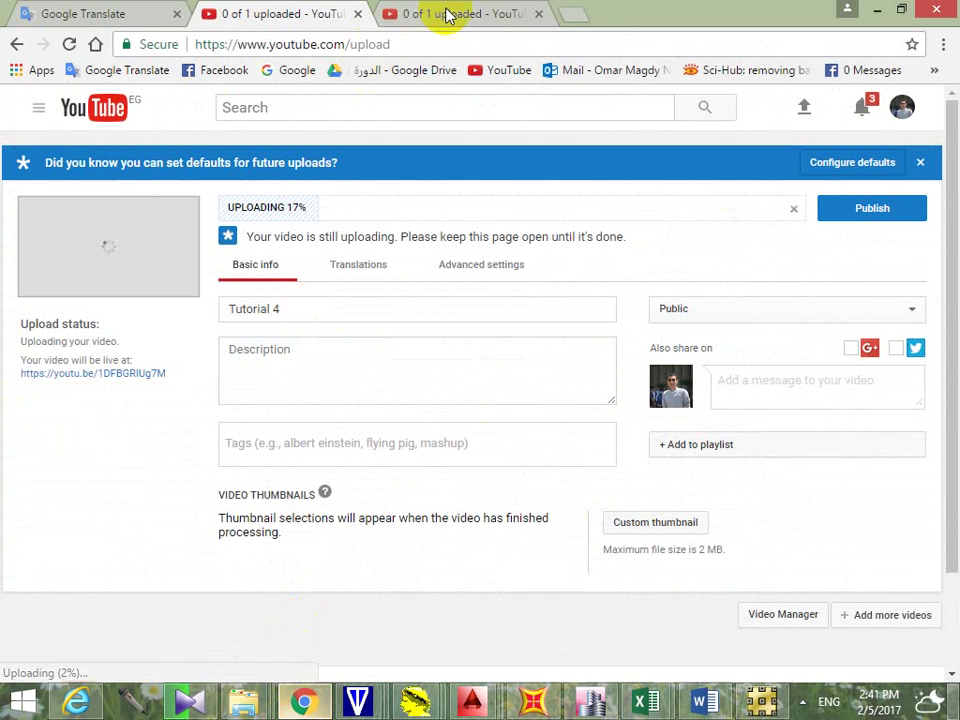
click(874, 10)
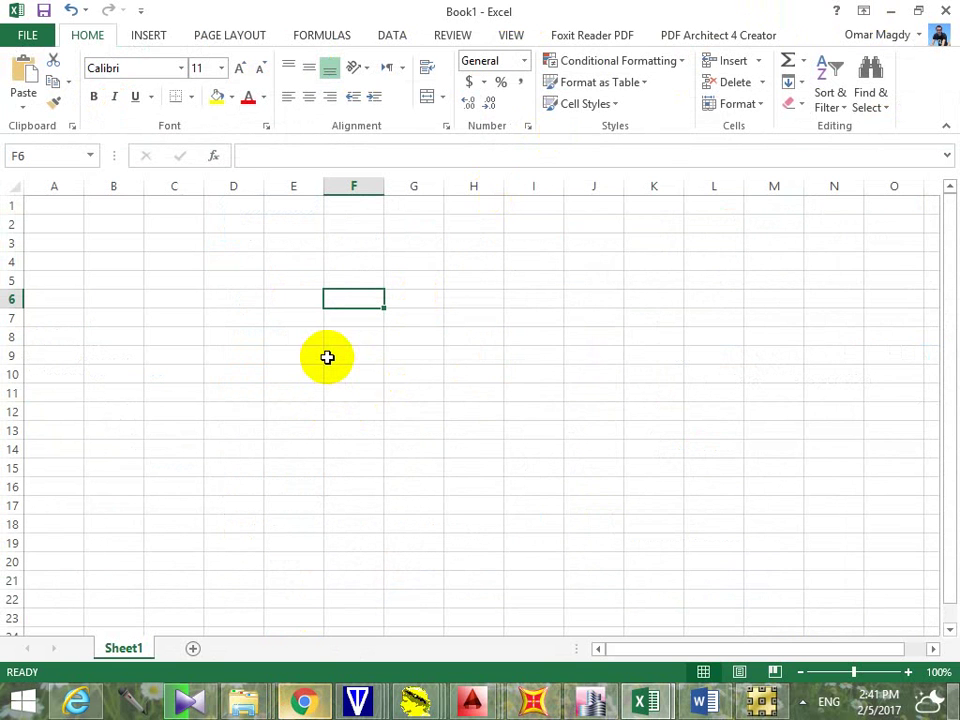
Step: Begin a formula in cell F6, and switch to ETABS to show the Basement model's Story1 plan view
text(=)
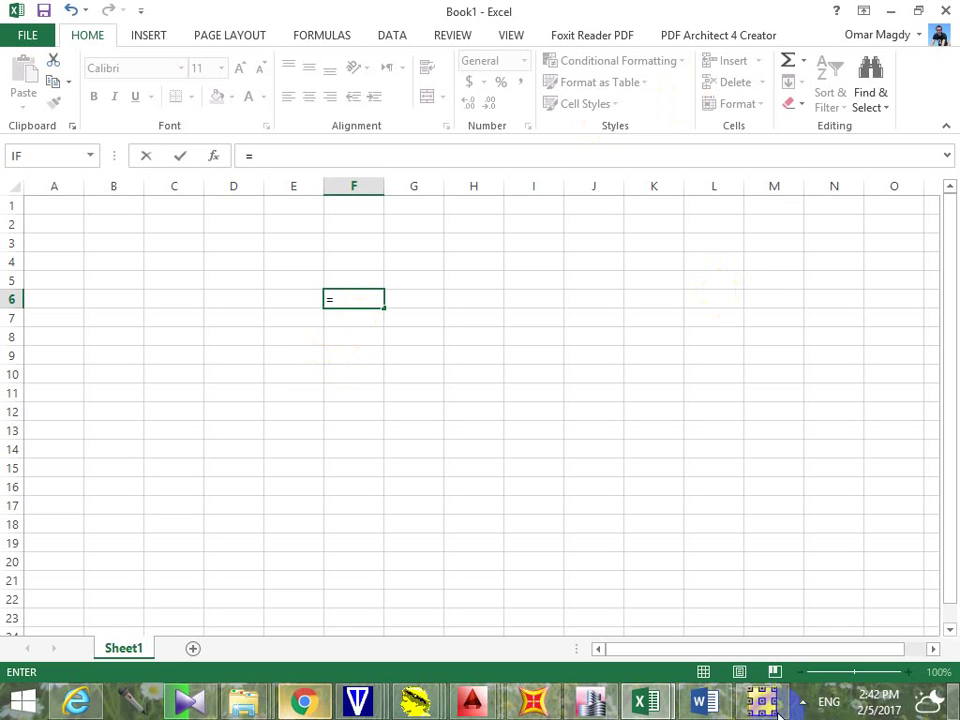
click(486, 704)
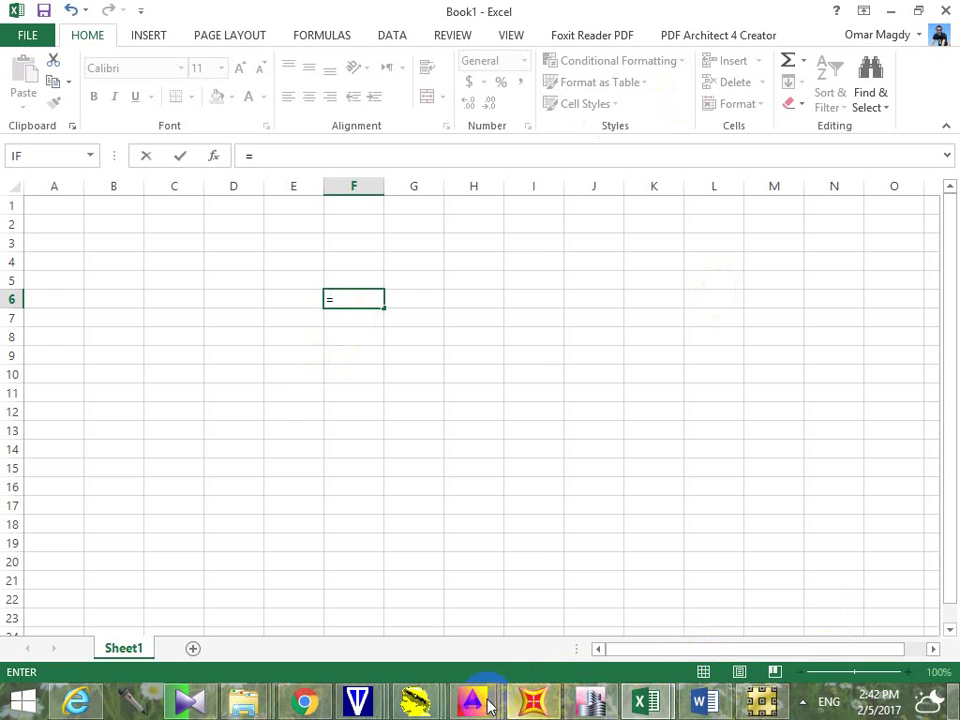
click(590, 702)
click(558, 562)
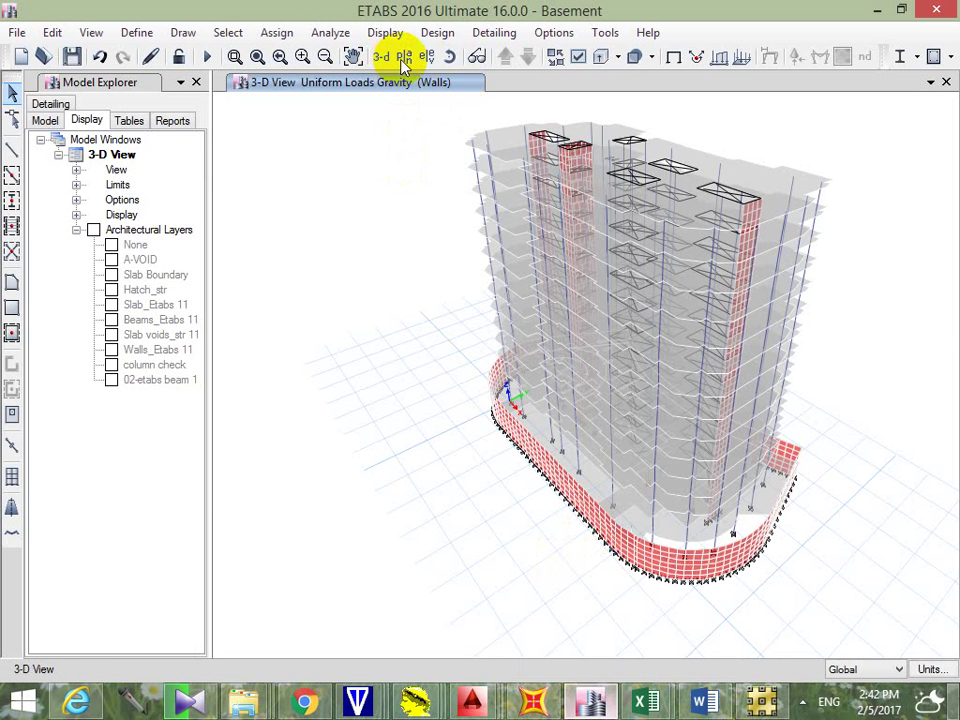
click(398, 57)
click(381, 462)
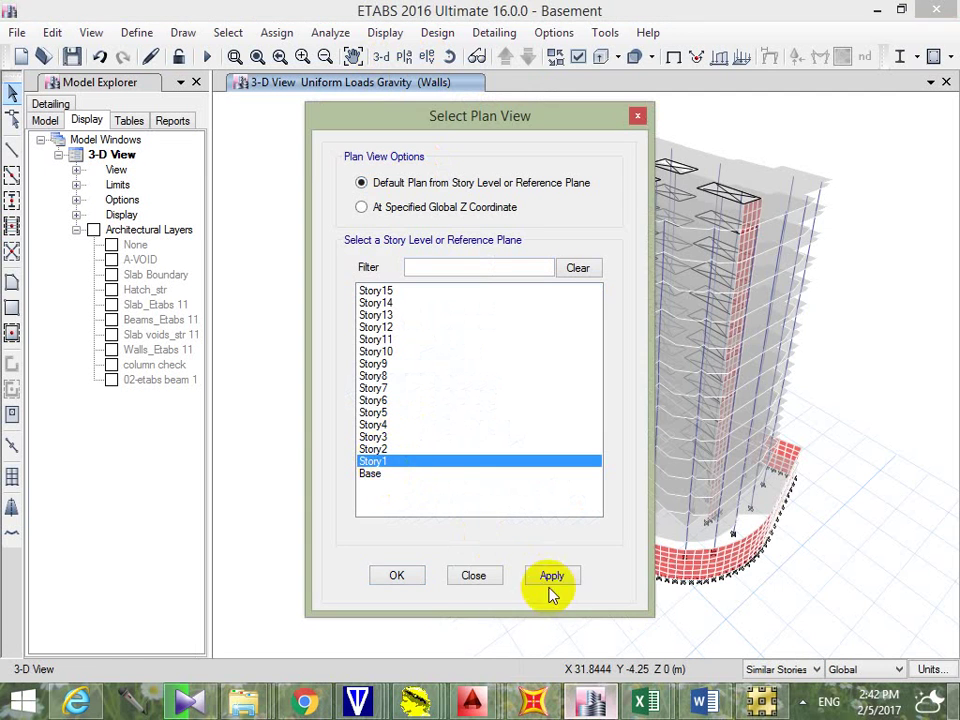
click(552, 576)
key(Escape)
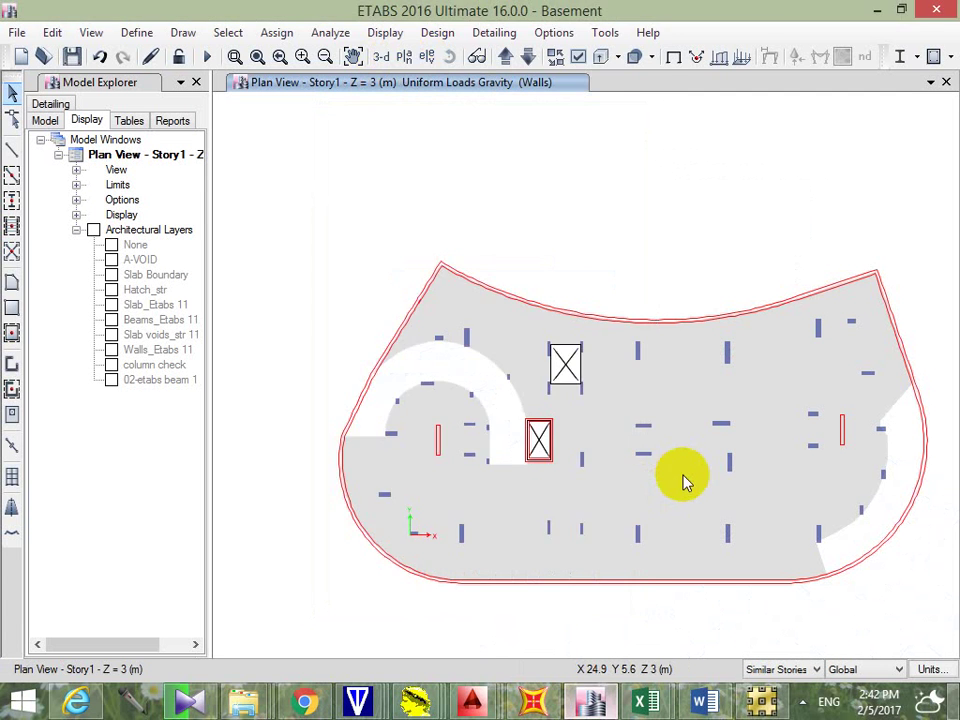
Step: Check the Story1 slab's section property among its assignments, and close its information
right_click(681, 480)
click(375, 174)
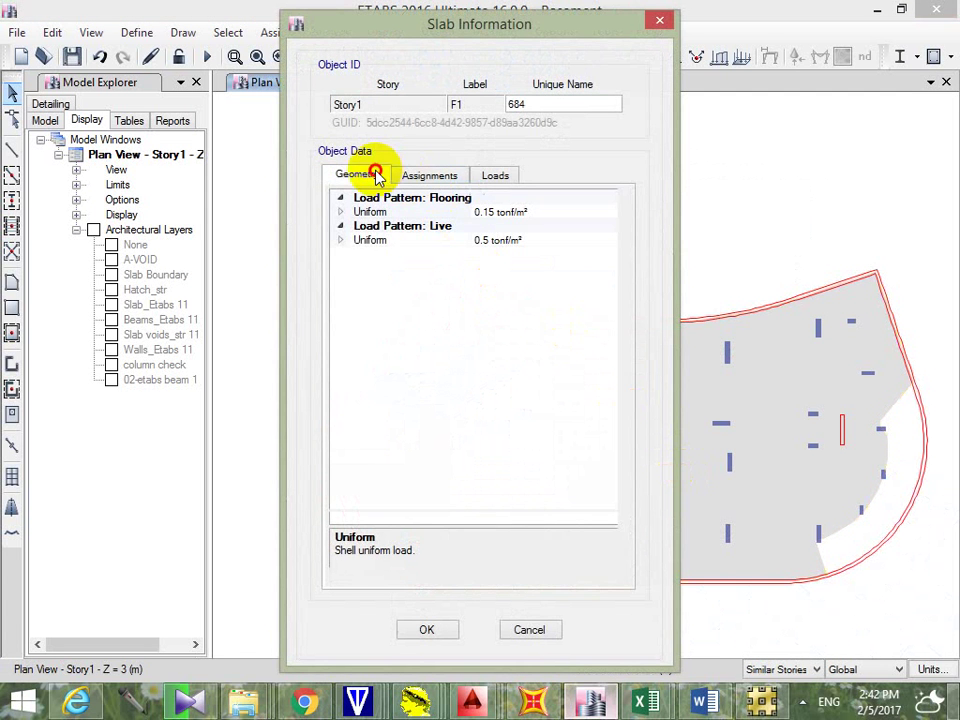
click(430, 176)
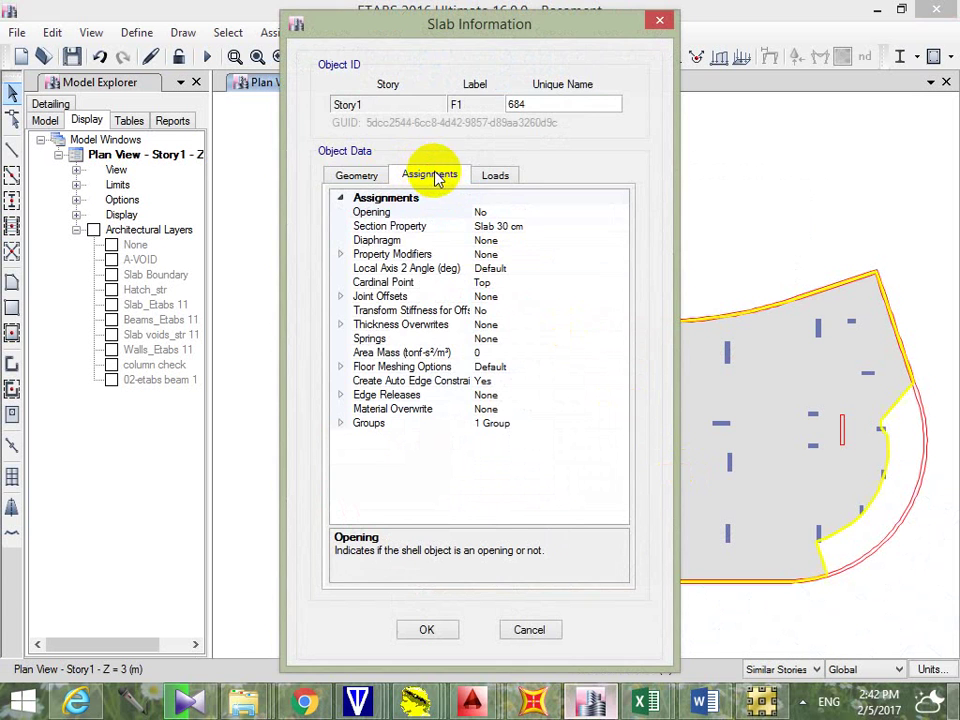
key(Escape)
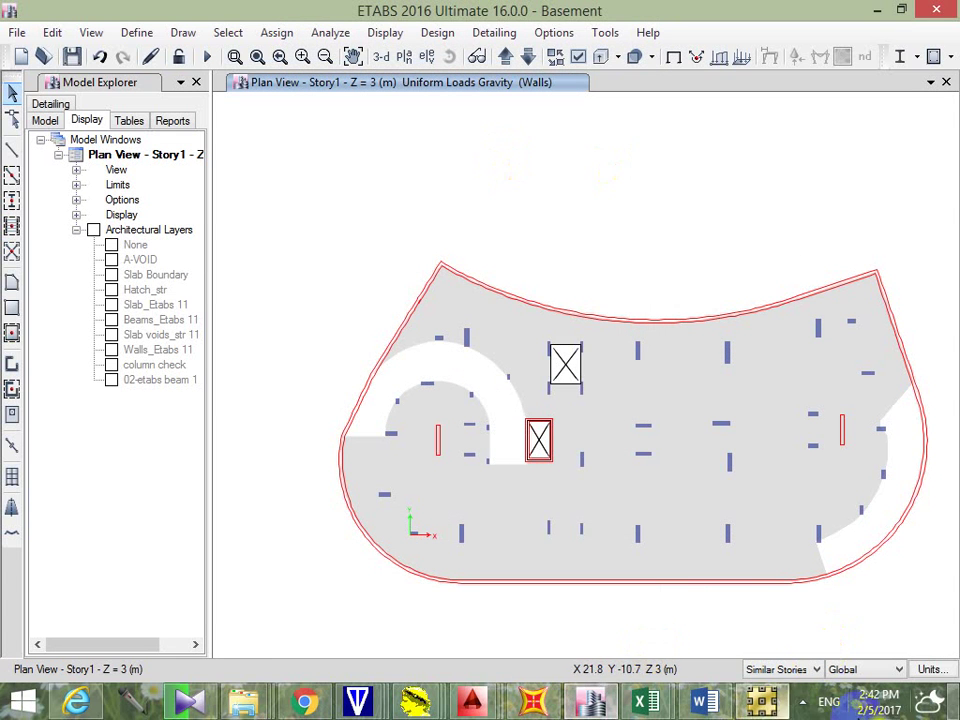
Step: Switch to Excel, complete the F6 formula as =5*1.13*3600*0.826*28, and enter the unit Kg.cm in G6
click(727, 665)
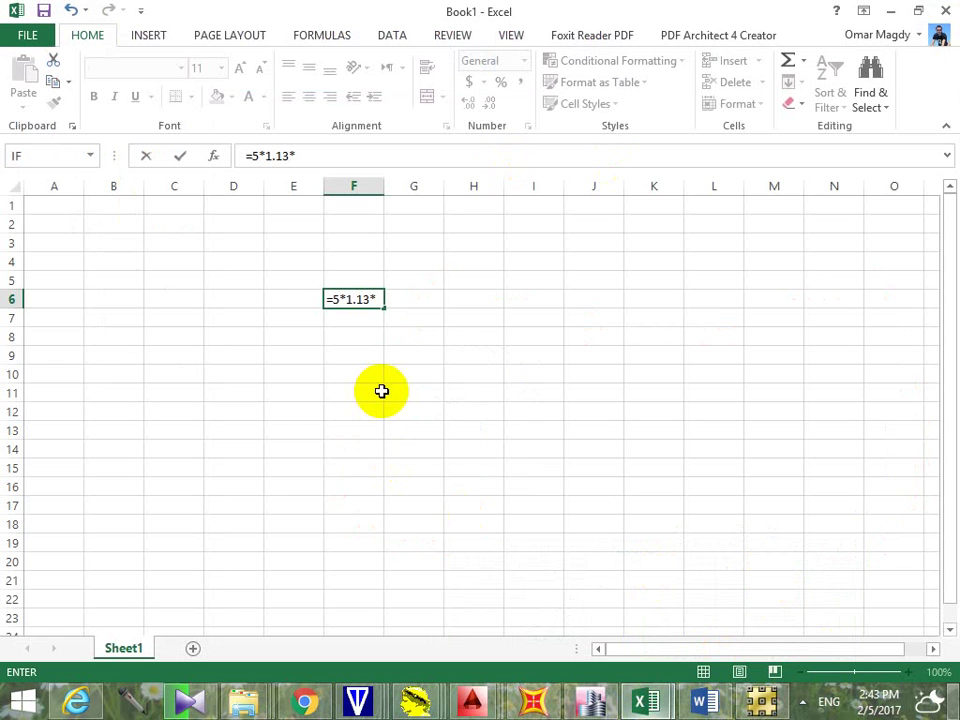
text(600*0.826*2)
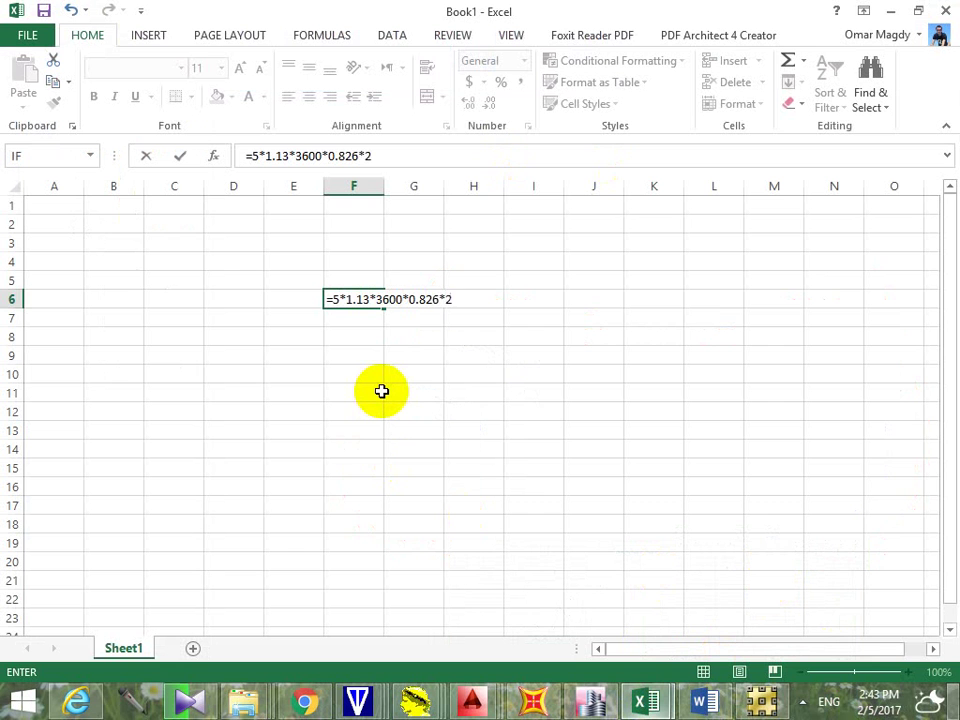
key(Return)
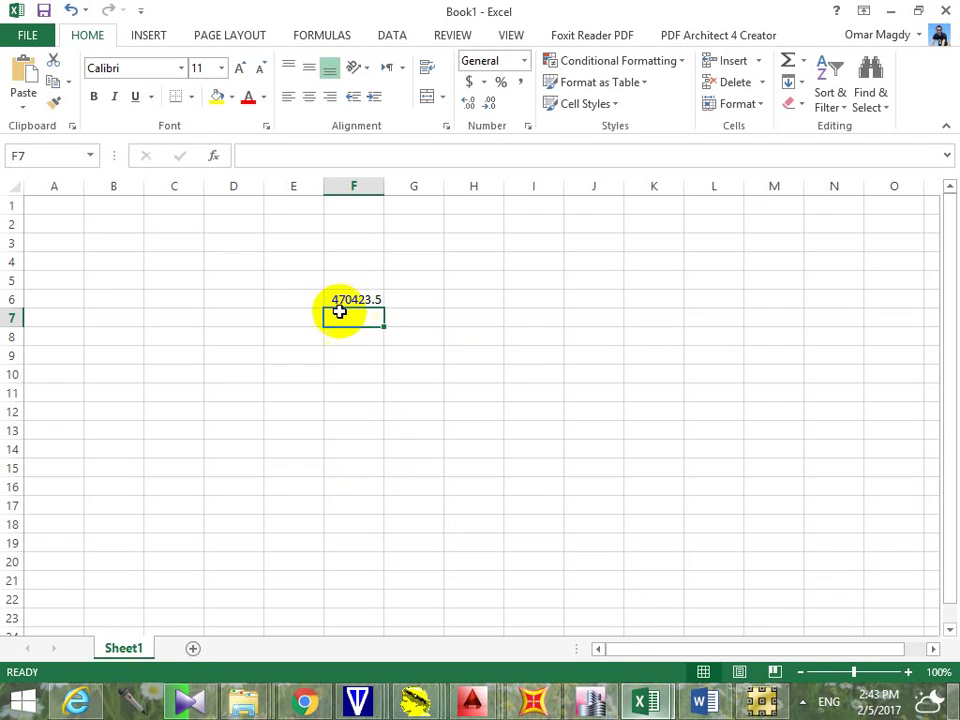
click(414, 298)
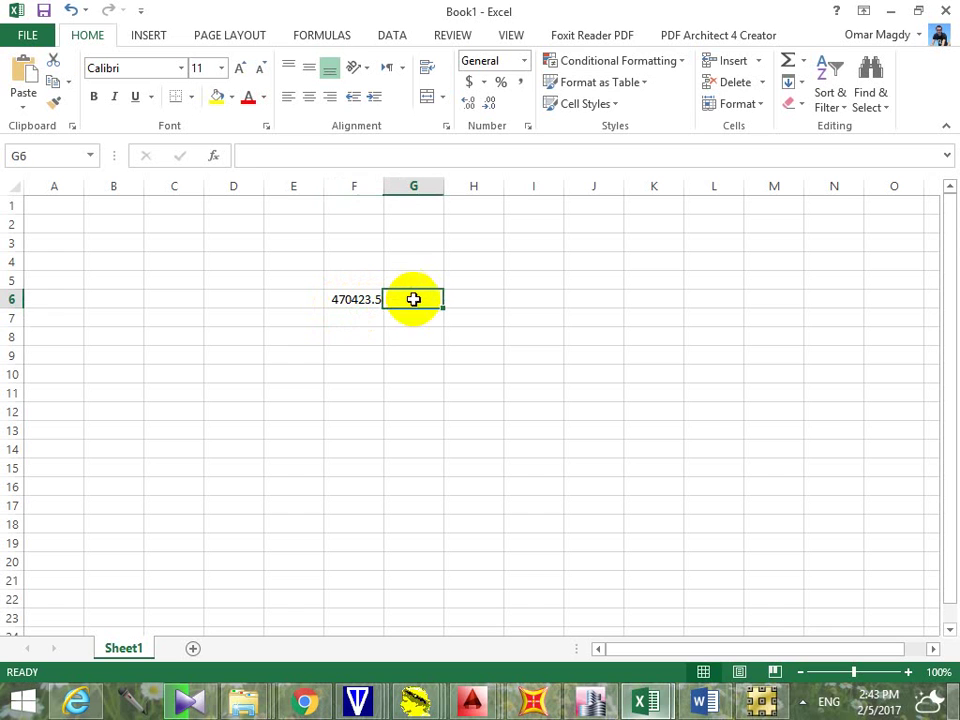
text(Kg)
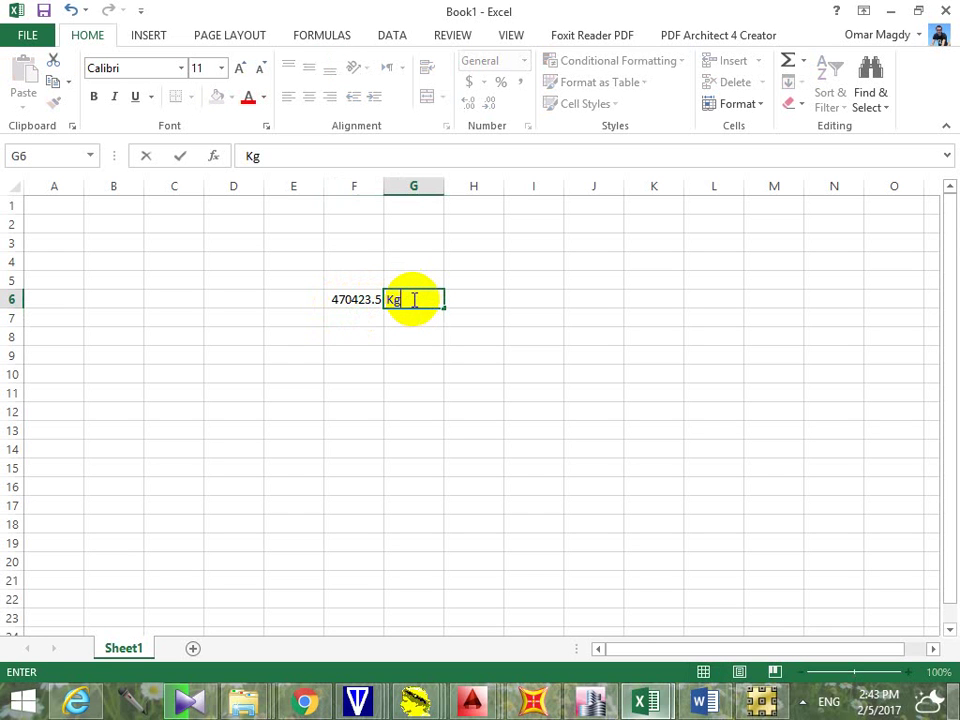
text(.cm)
Step: Convert the moment capacity in cell F7 with the formula =F6/10^5
click(353, 322)
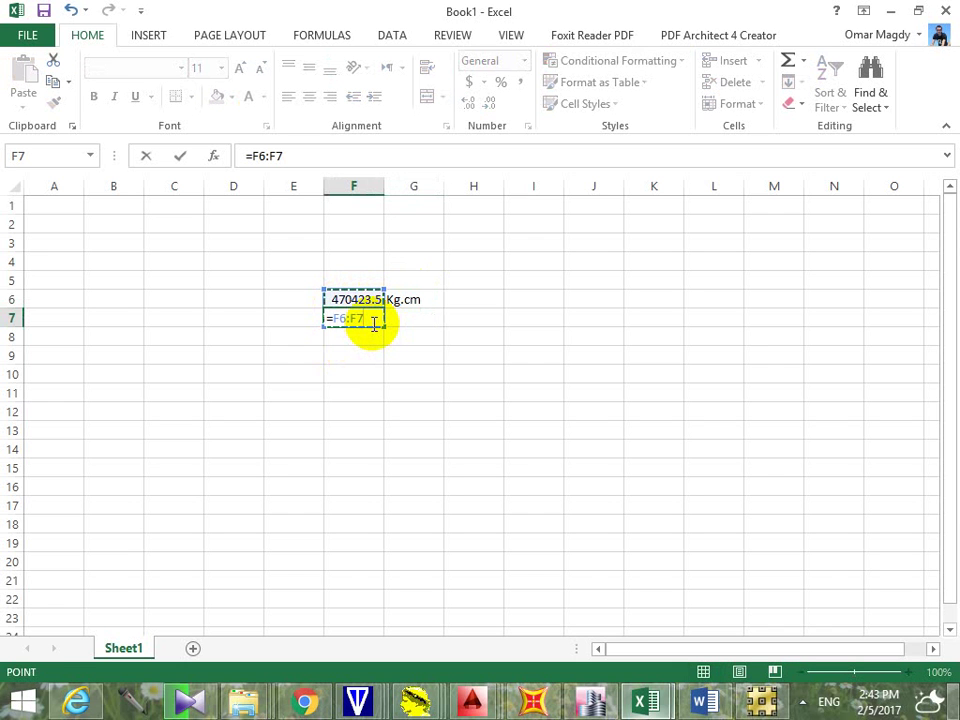
key(BackSpace)
key(BackSpace)
key(BackSpace)
key(BackSpace)
key(BackSpace)
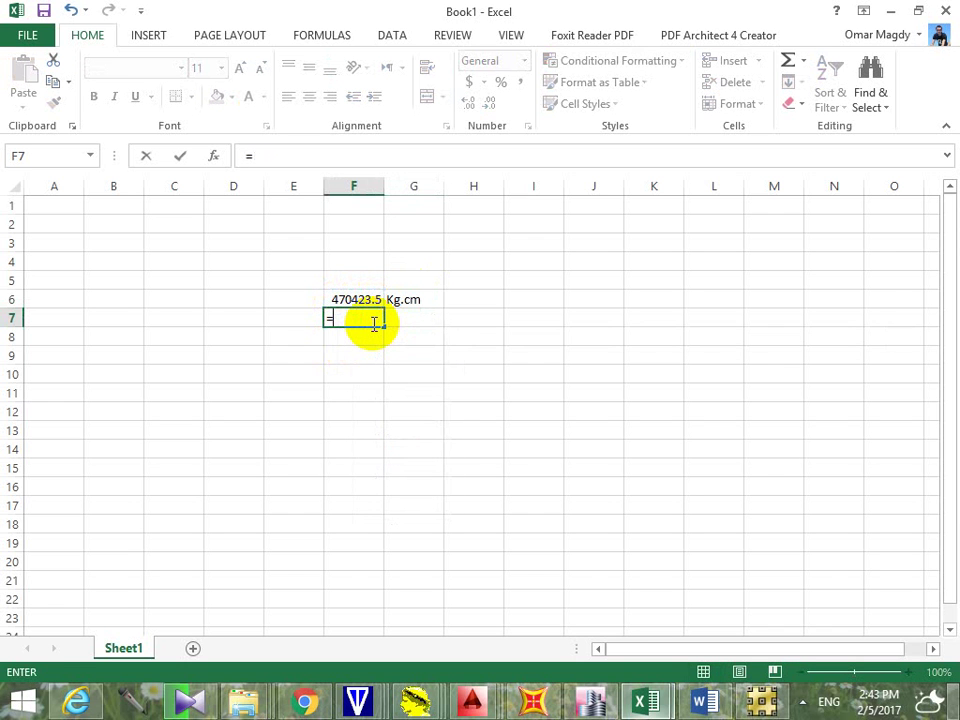
key(Up)
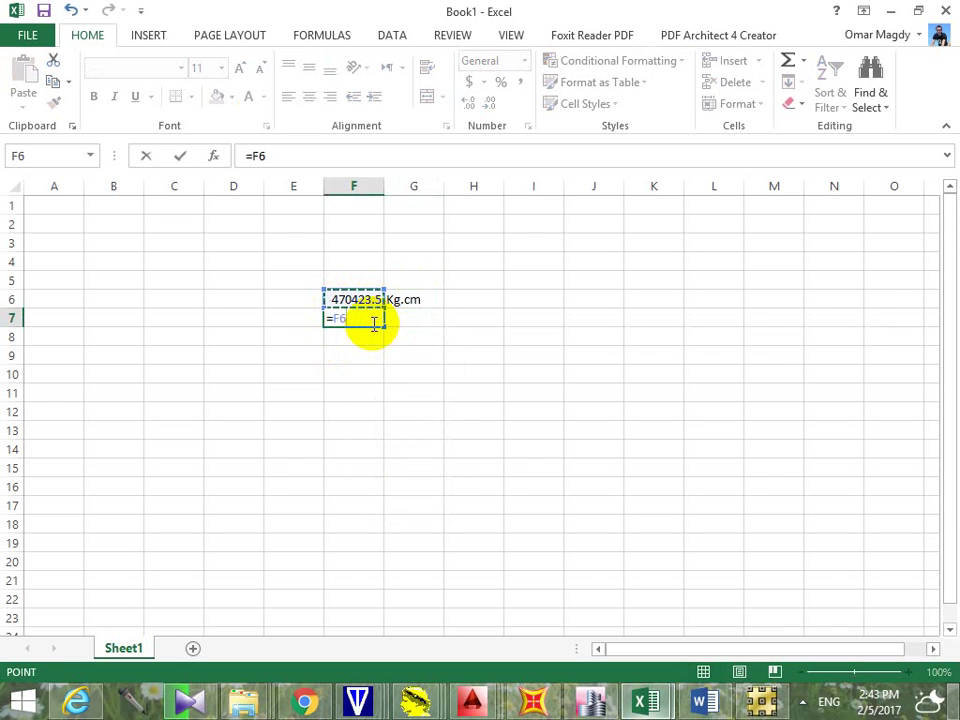
text(/10)
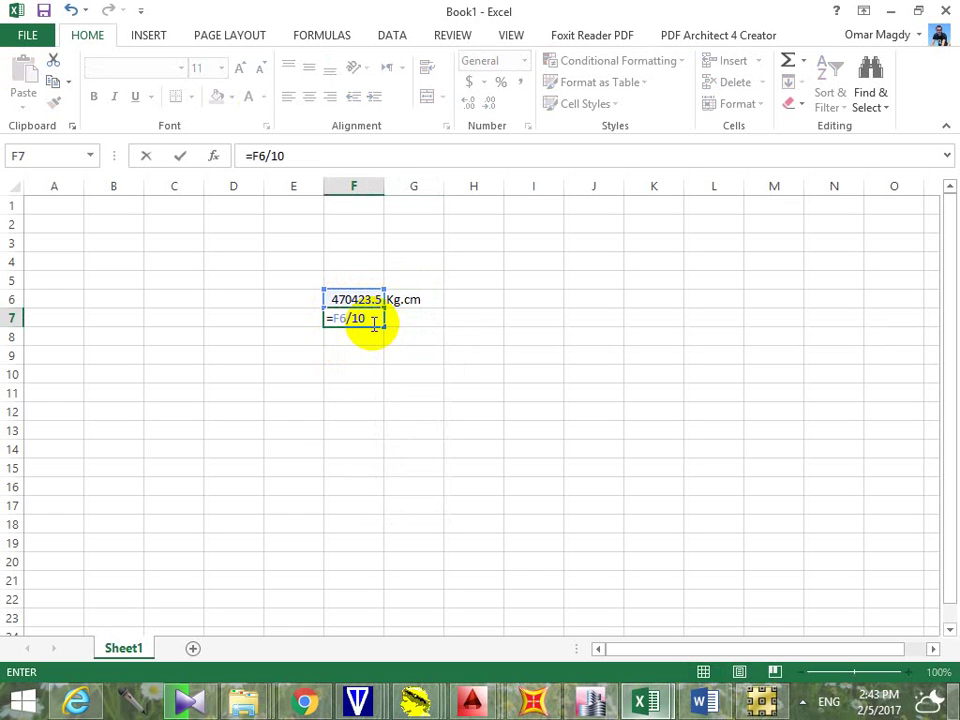
text(^5)
key(Return)
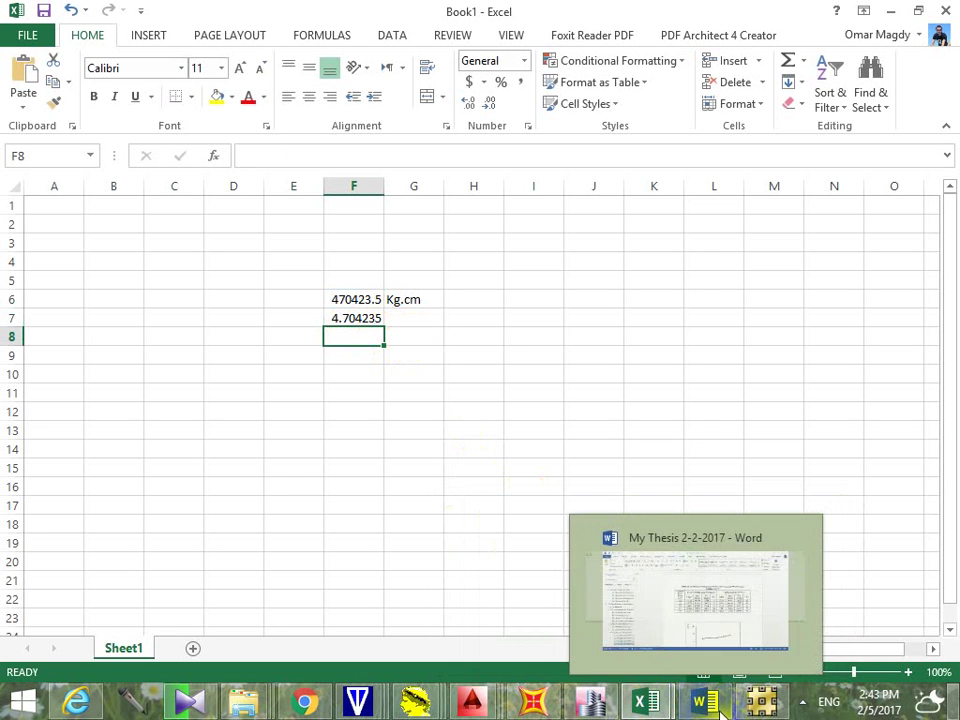
click(362, 318)
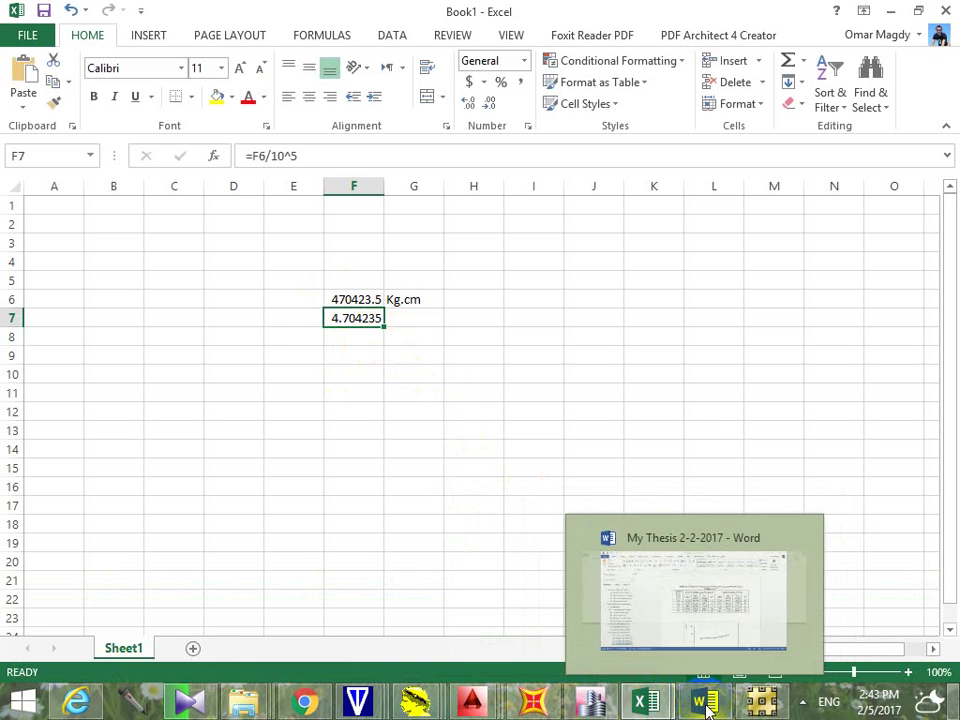
Step: Switch to SAFE, close the Model Explorer, and fit the whole slab's Ultimate M11 diagram in the widened plan window
mouse_move(566, 708)
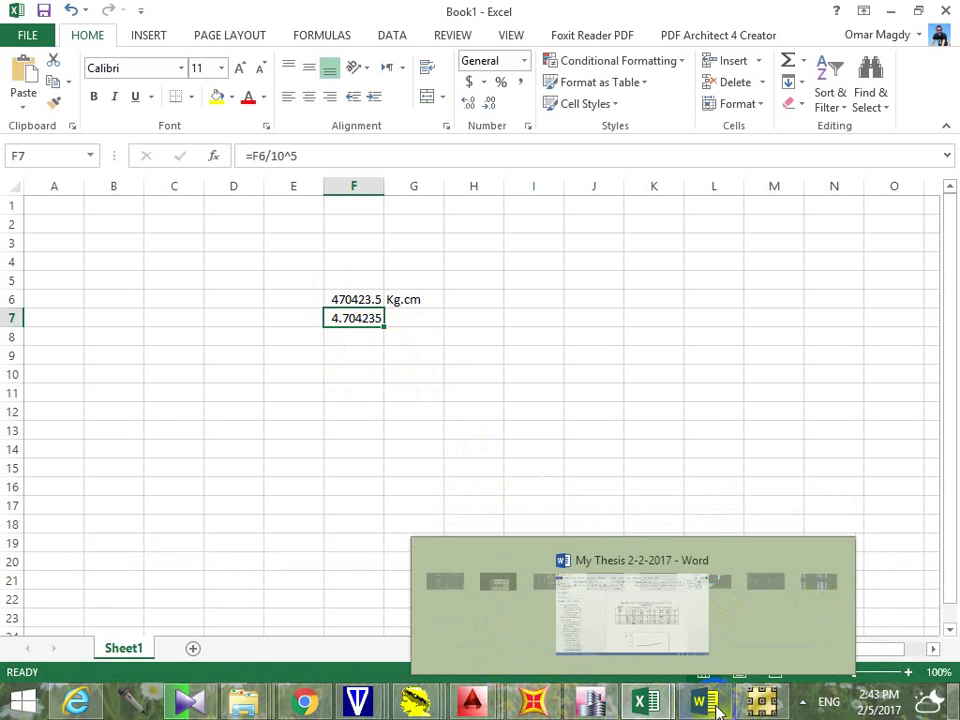
click(748, 708)
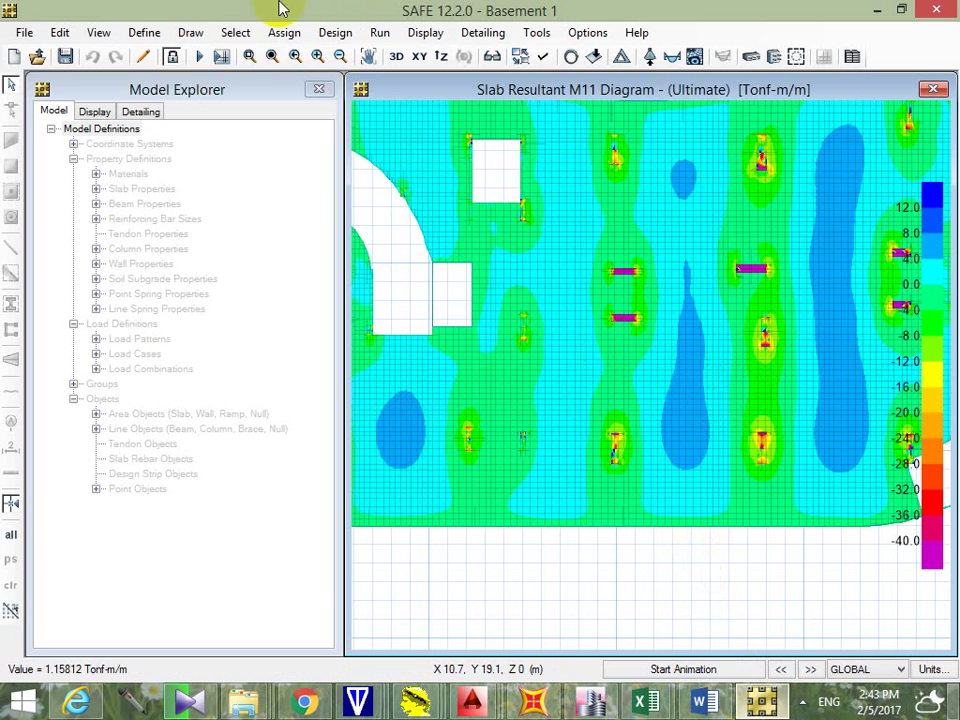
click(270, 58)
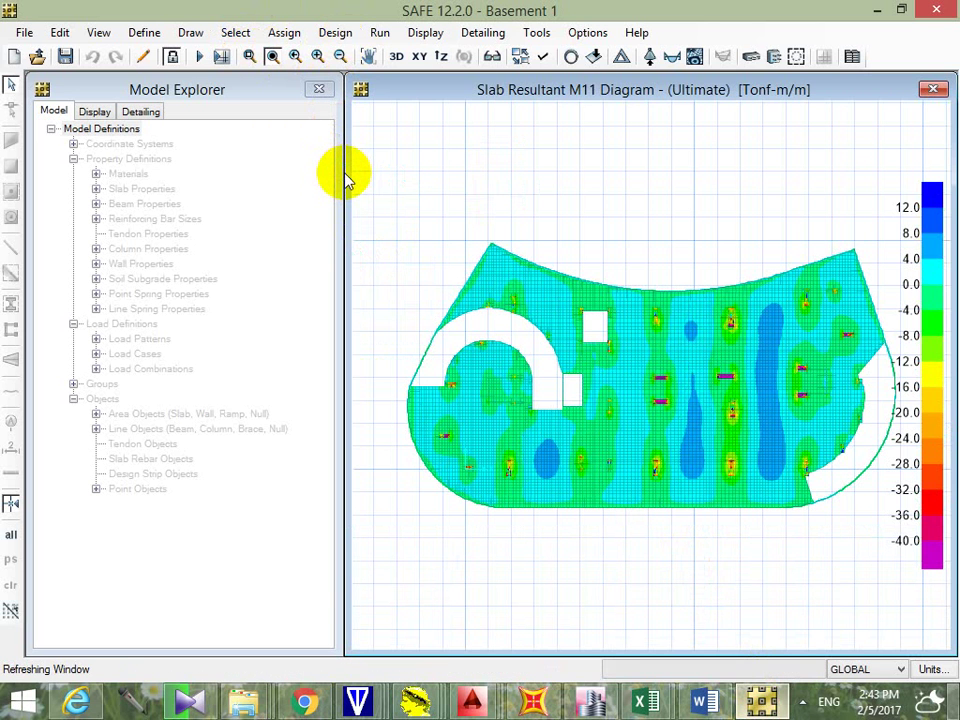
drag(343, 178, 217, 195)
drag(347, 150, 277, 165)
drag(343, 144, 210, 168)
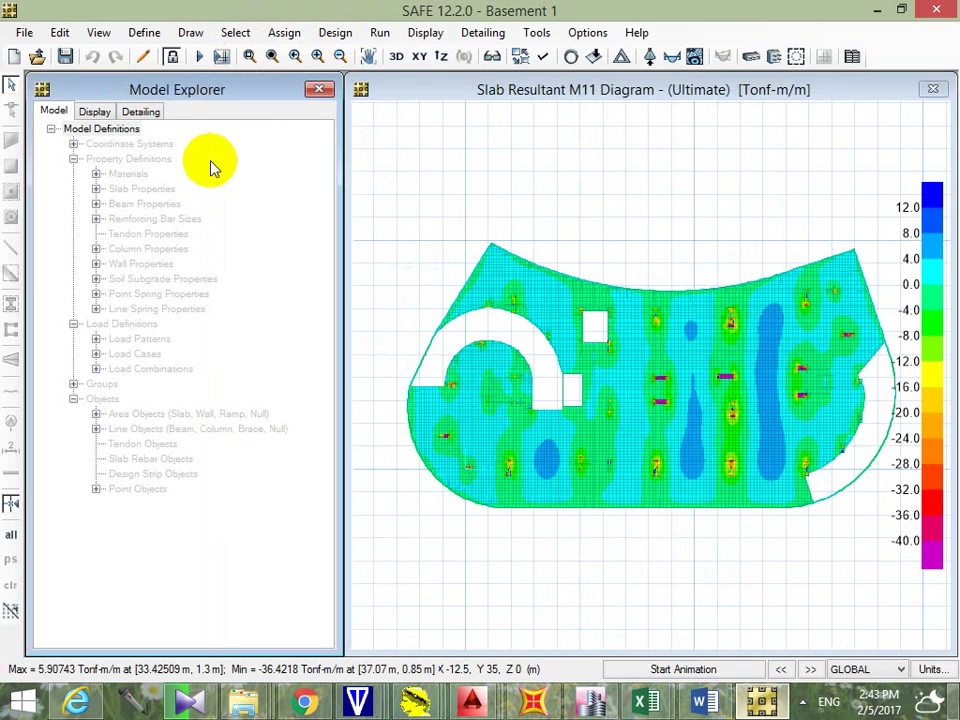
click(320, 92)
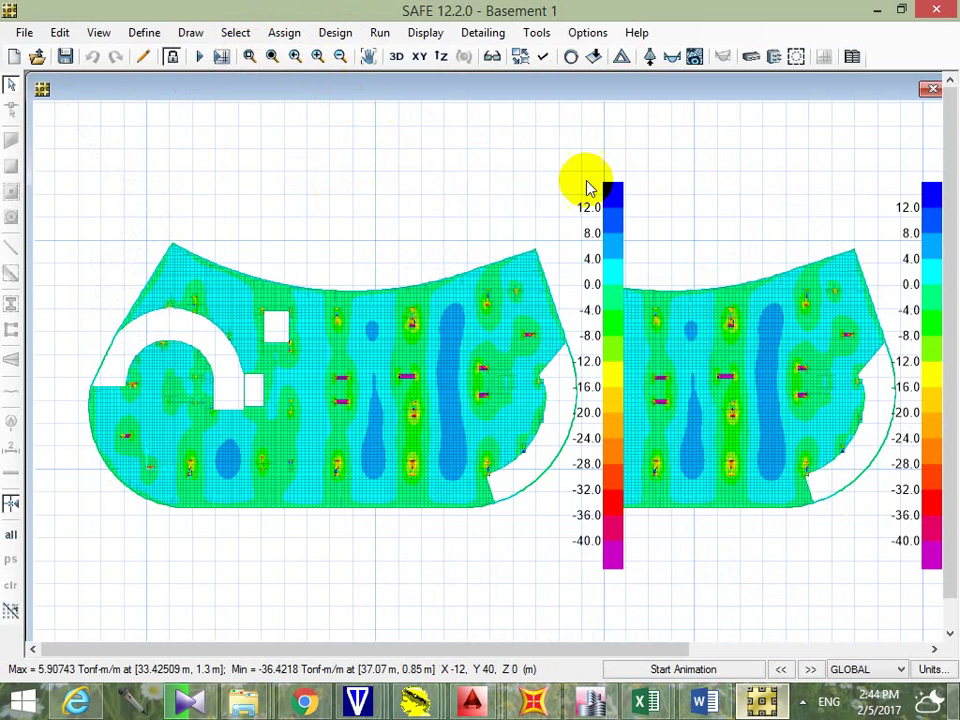
click(439, 169)
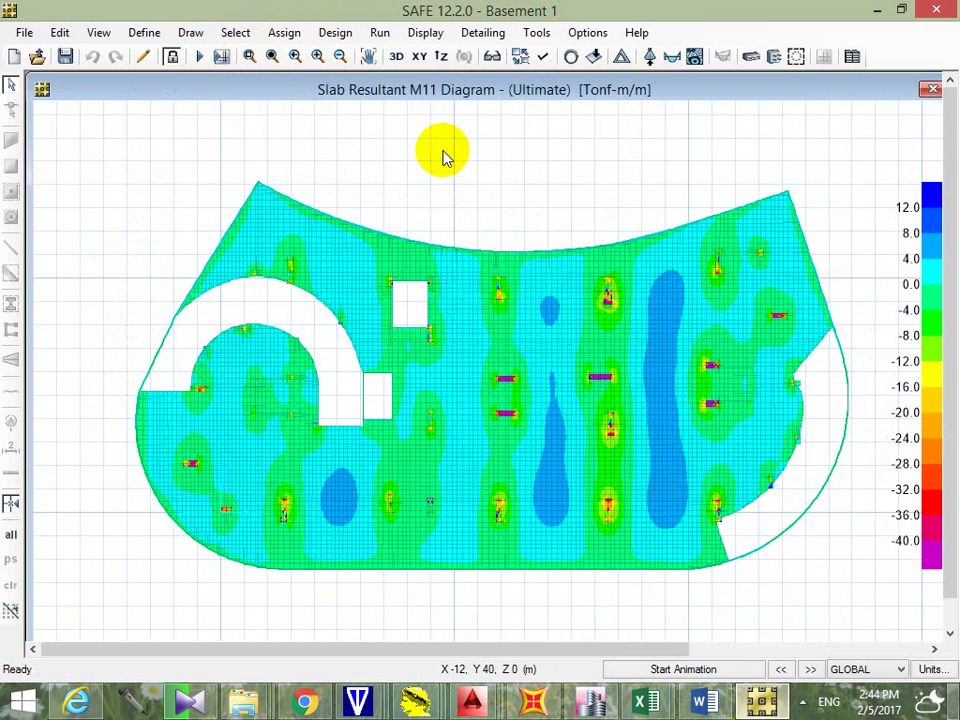
Step: Set the M11 contour range to a minimum of 4.7 and a maximum of 4.71 Tonf-m/m, and apply it
click(694, 56)
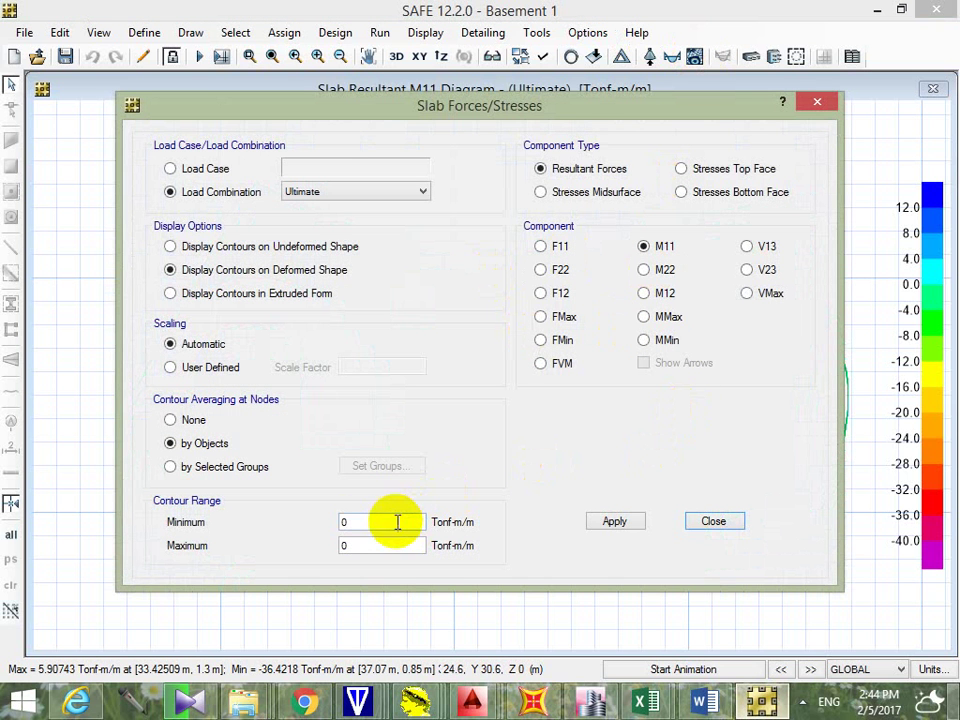
drag(396, 521, 318, 524)
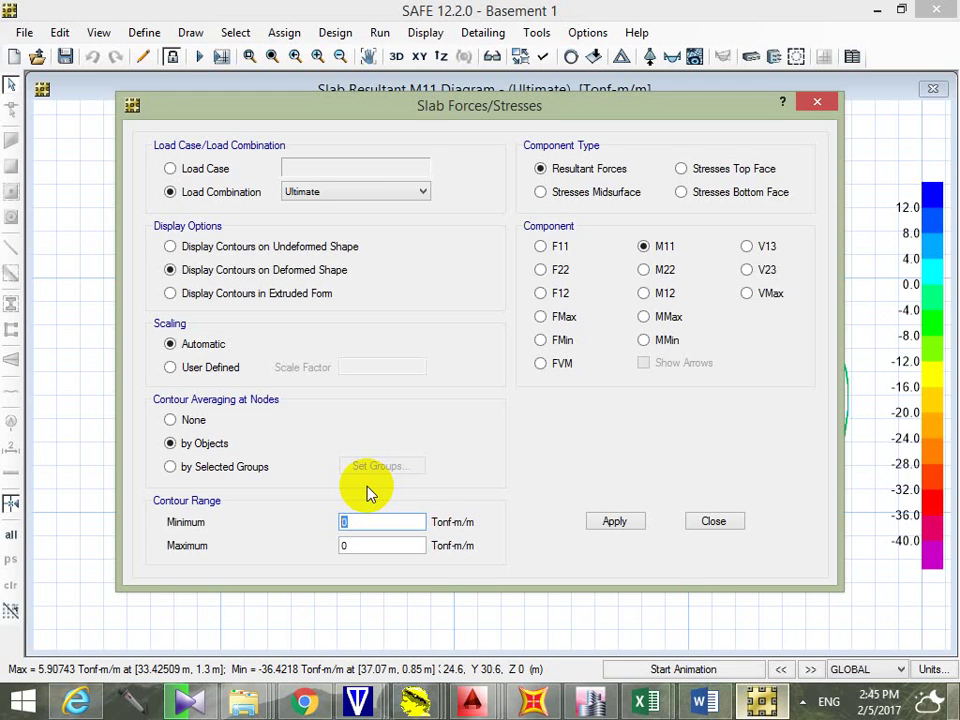
text(4)
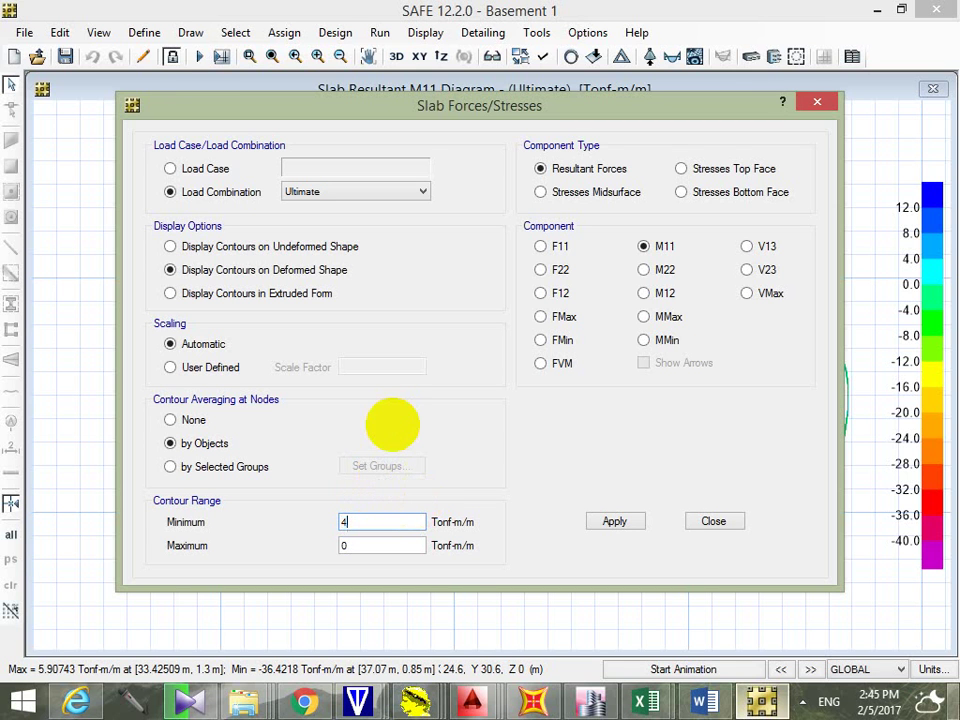
text(.7)
click(358, 544)
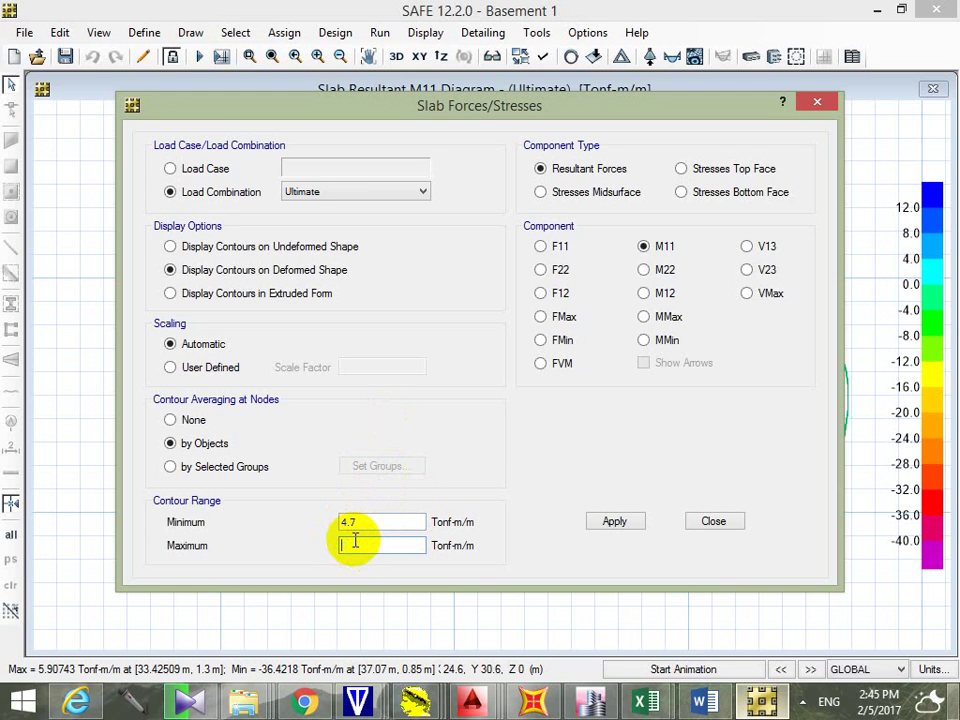
text(4.71)
click(619, 530)
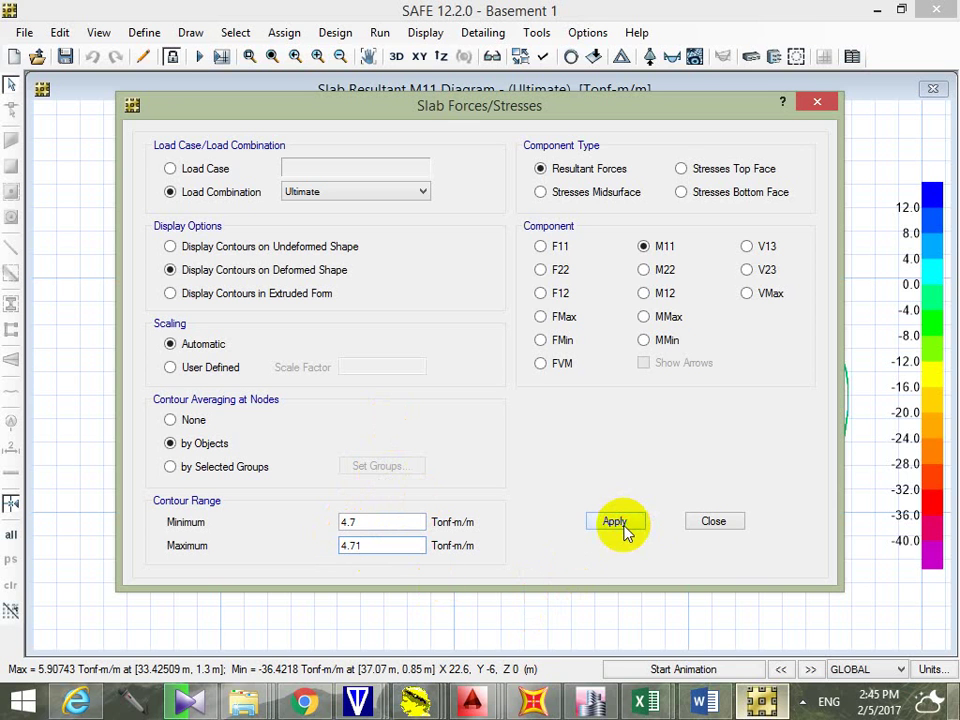
click(706, 524)
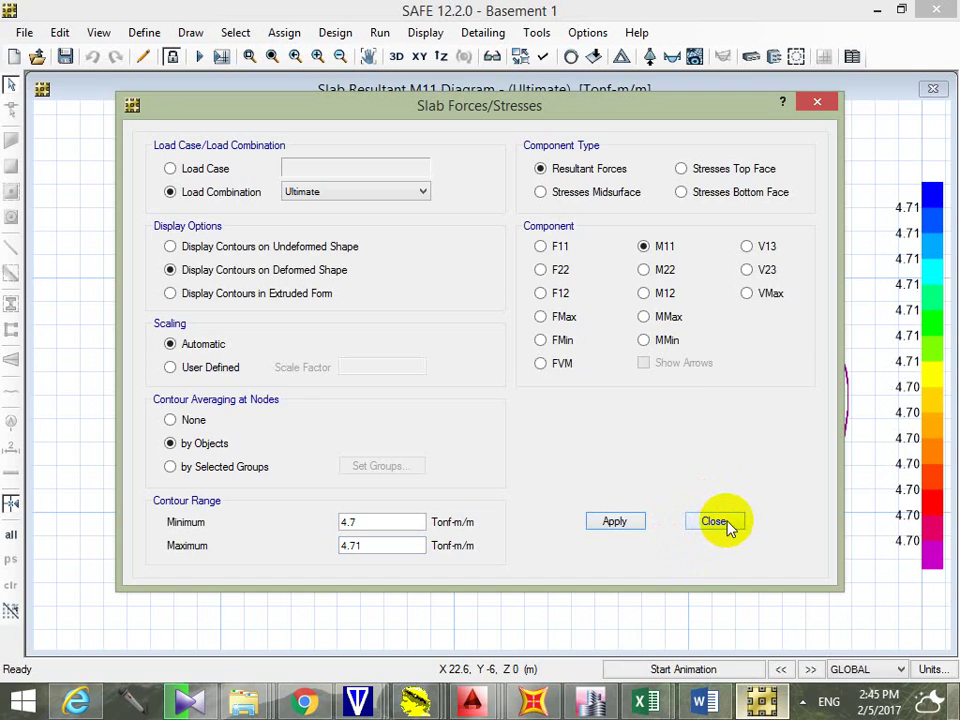
click(726, 524)
Step: Examine the M11 values at points across the slab, inside and around the zones exceeding the contour limit
click(580, 490)
click(416, 533)
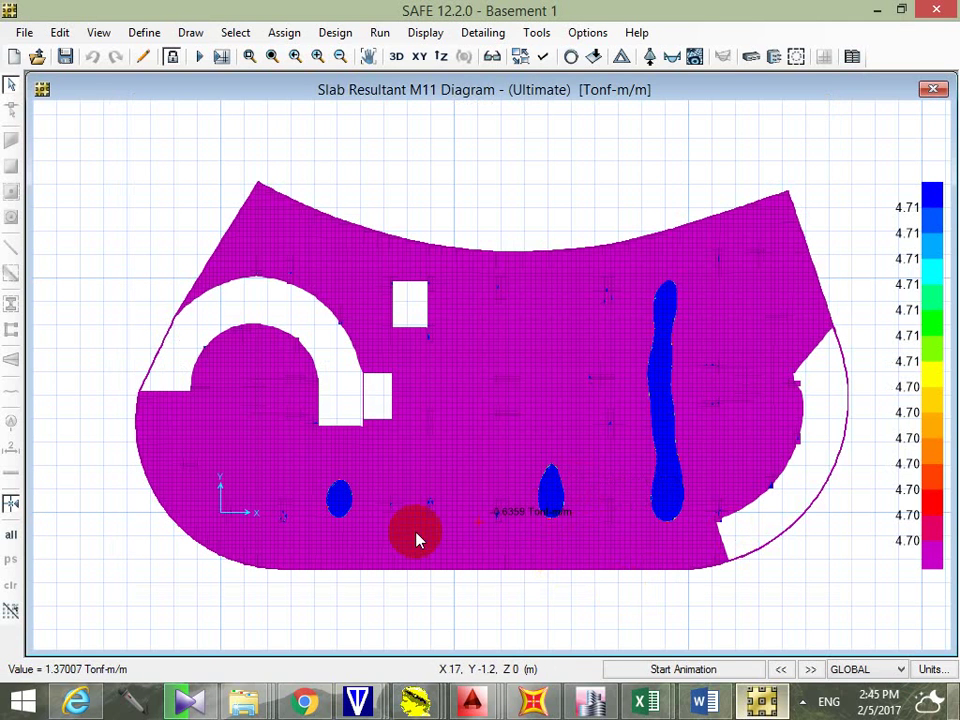
click(506, 481)
click(645, 258)
click(550, 507)
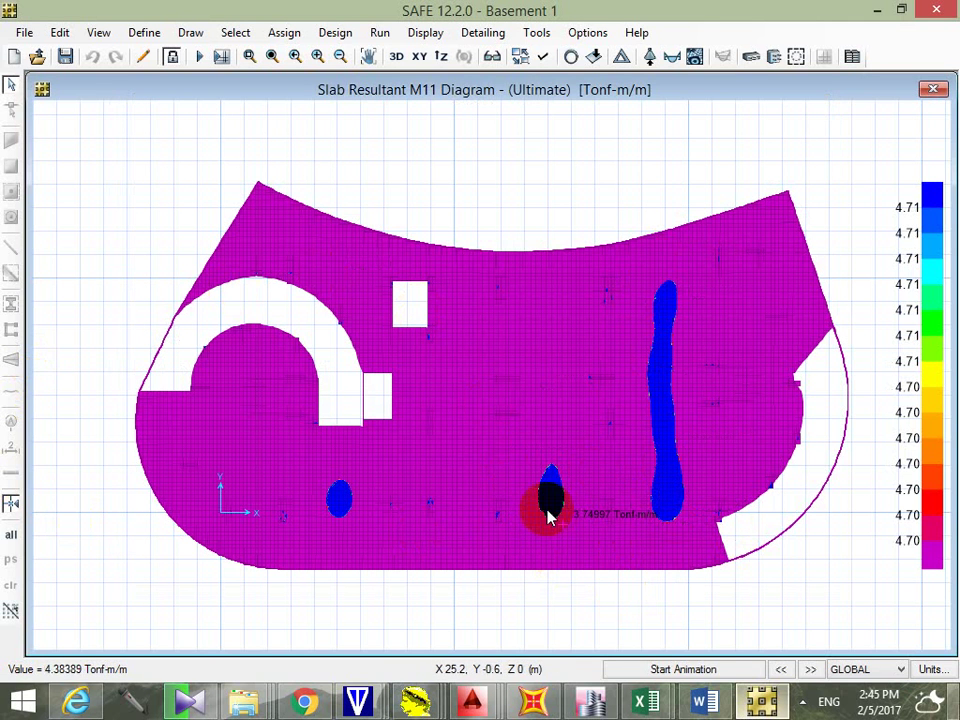
click(493, 488)
click(482, 489)
click(484, 492)
click(466, 492)
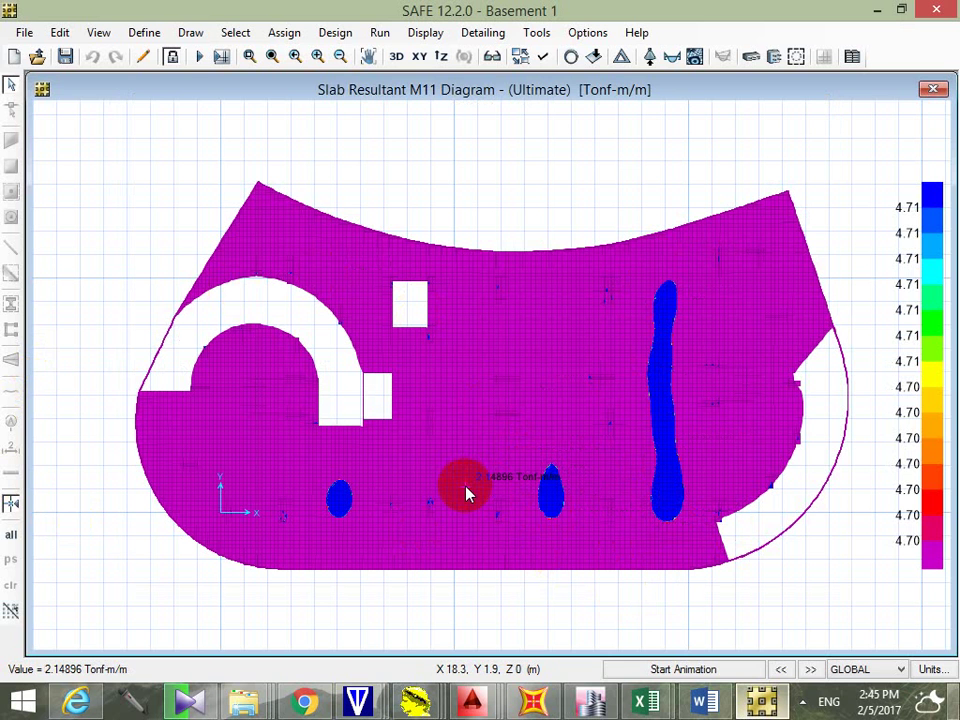
click(510, 434)
Step: Reset the M11 contour range's minimum and maximum to 0 and close the slab forces settings
click(700, 60)
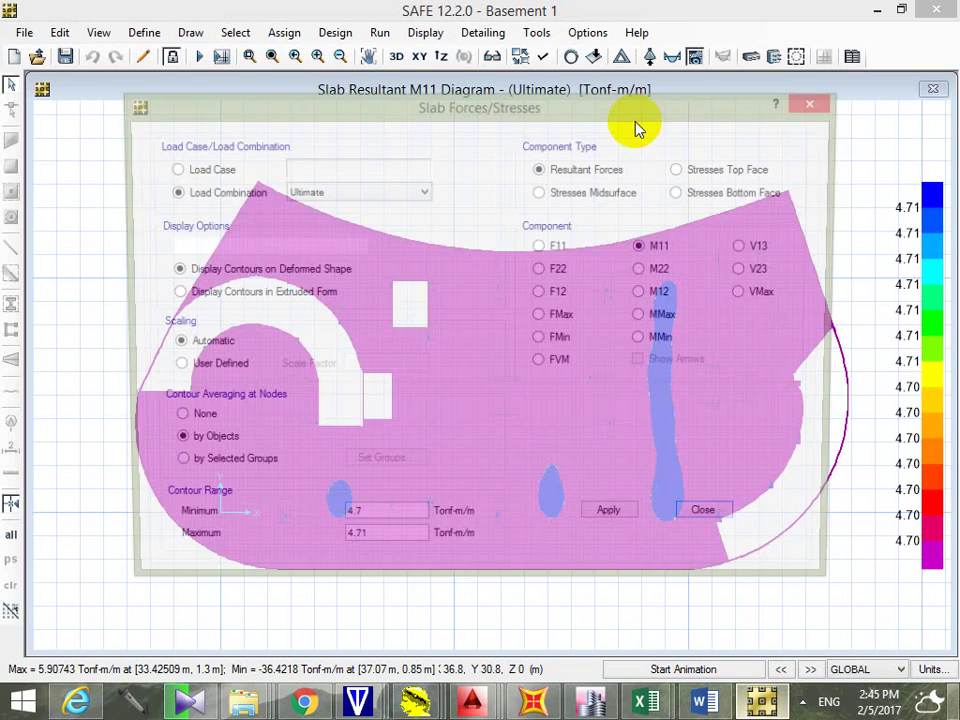
click(352, 521)
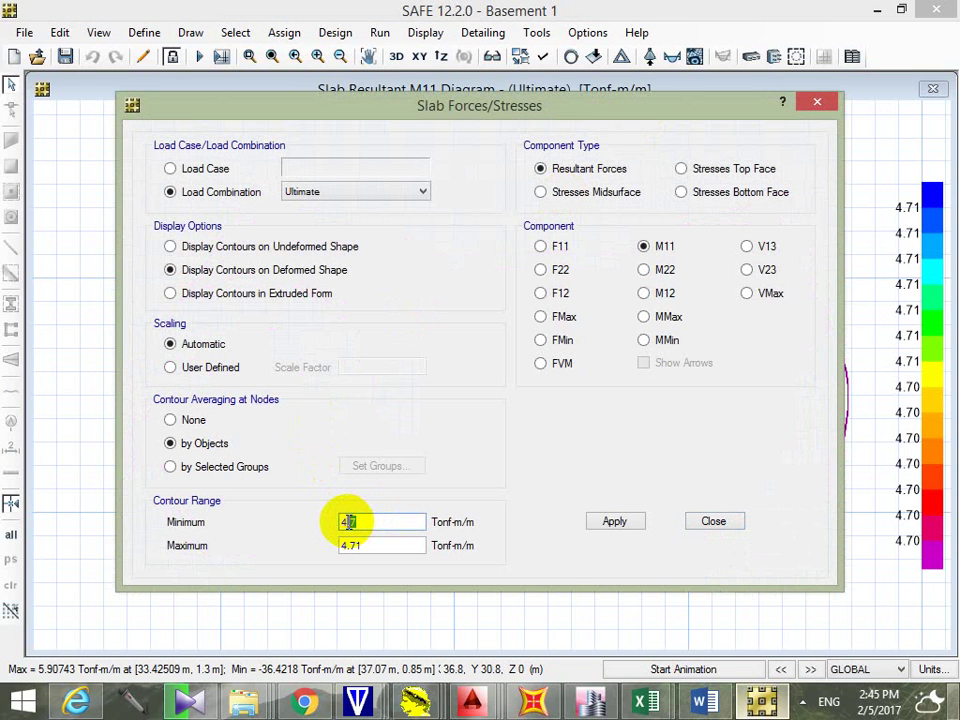
drag(362, 516, 340, 545)
text(0)
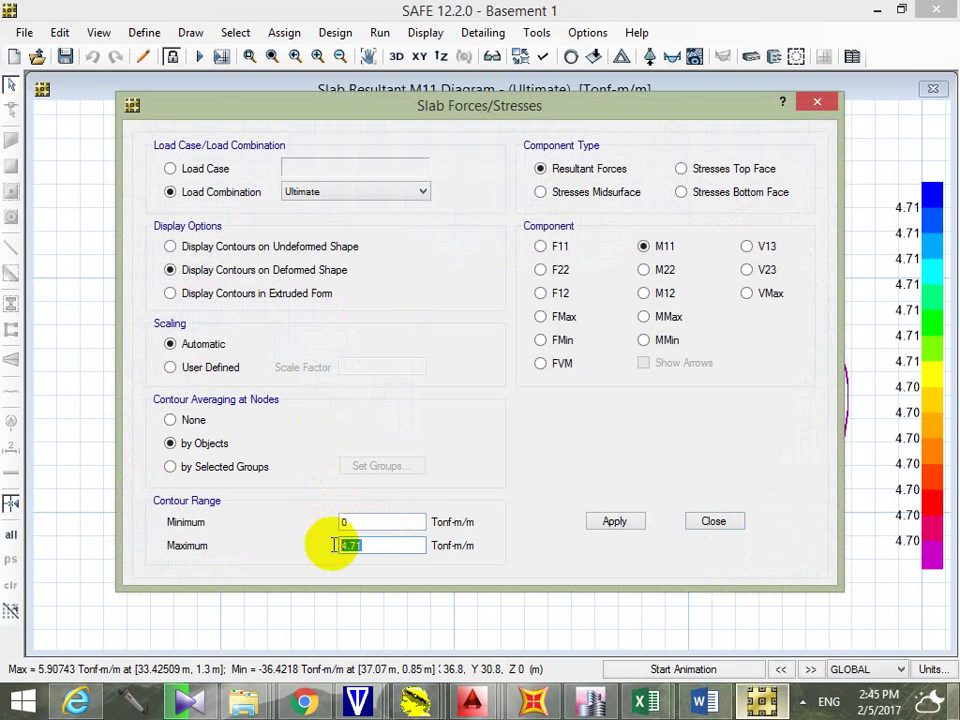
text(0)
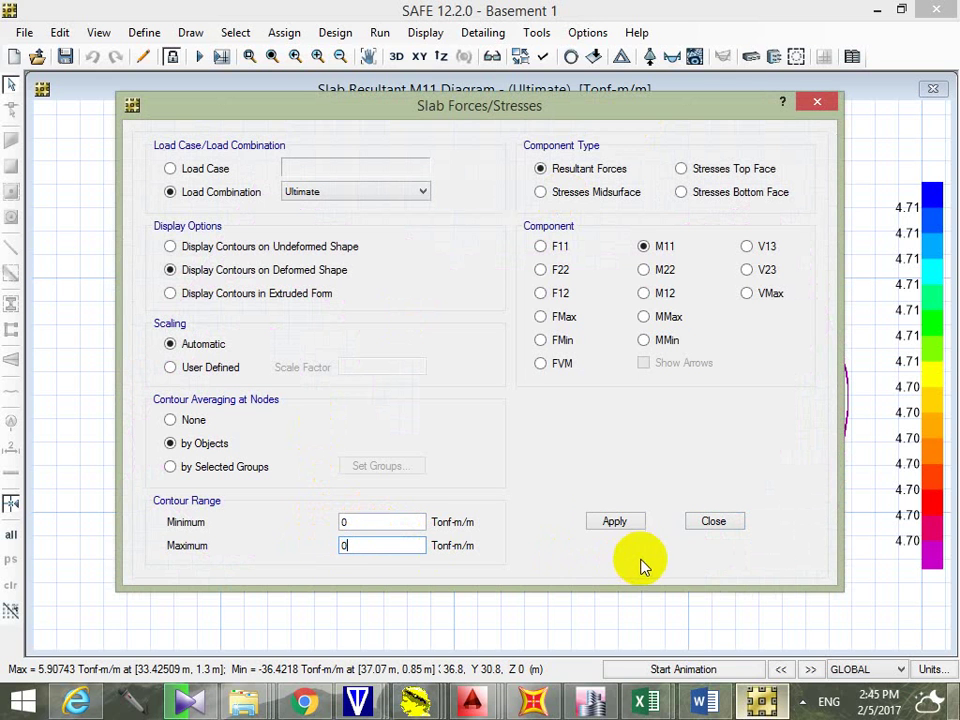
click(713, 522)
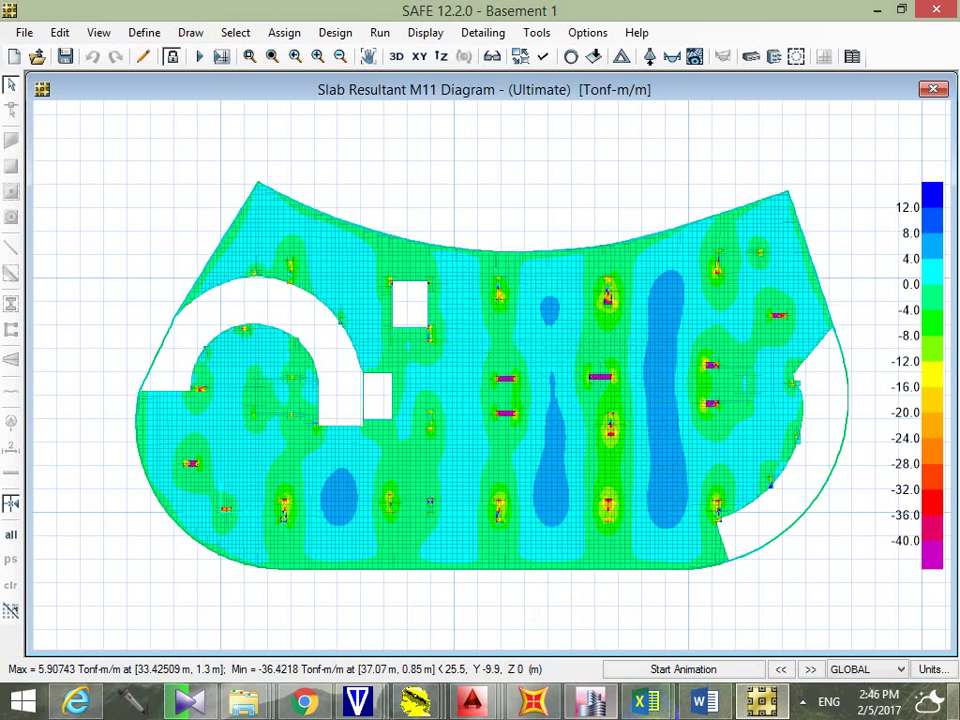
Step: Switch to Excel and replace the bar area 1.13 with 0.78 in the moment capacity formula in cell F6
mouse_move(645, 700)
click(707, 626)
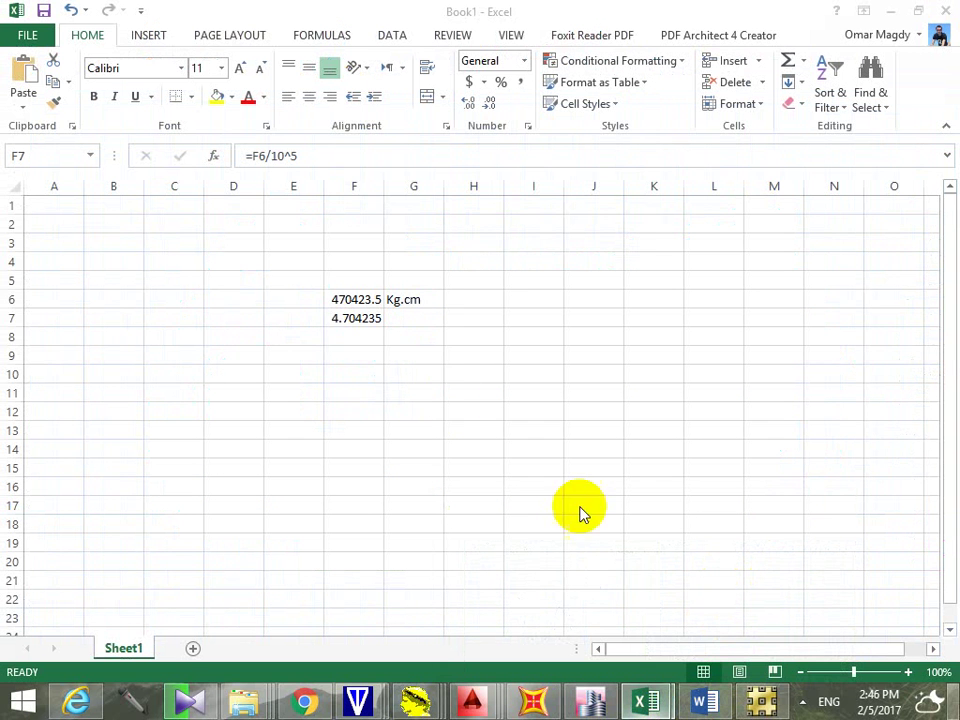
click(343, 299)
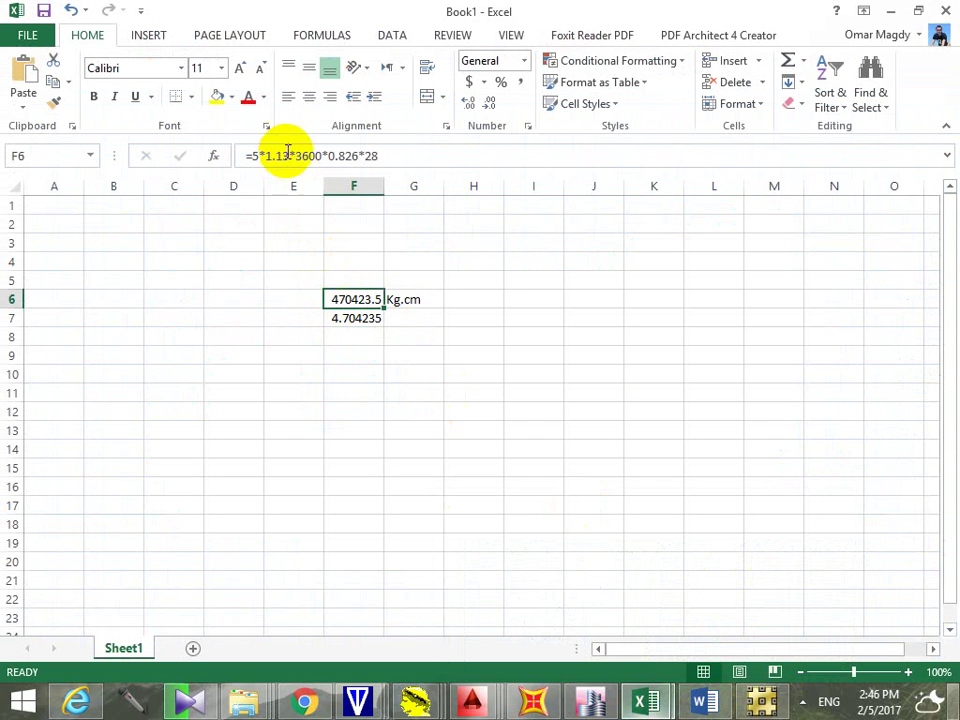
click(278, 155)
click(289, 157)
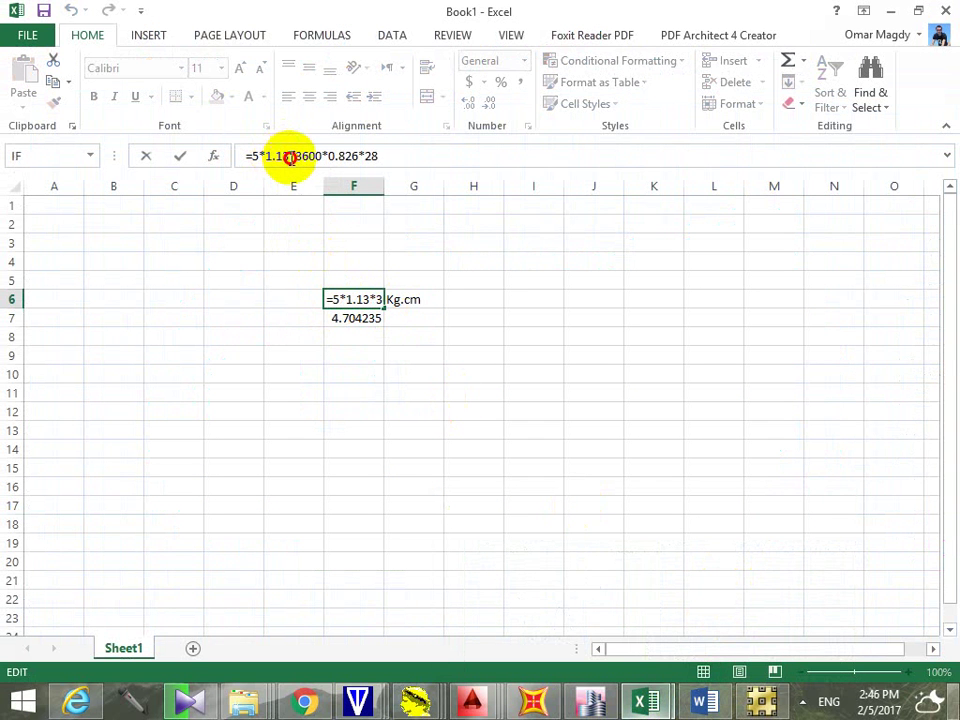
drag(289, 157, 266, 156)
text(0)
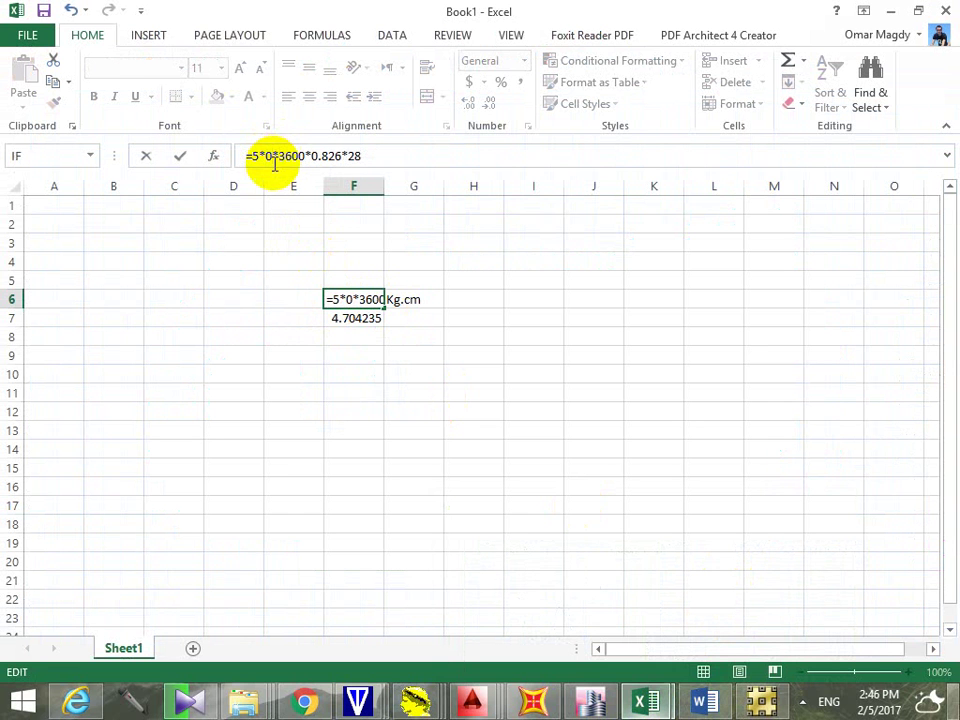
text(.78)
key(Return)
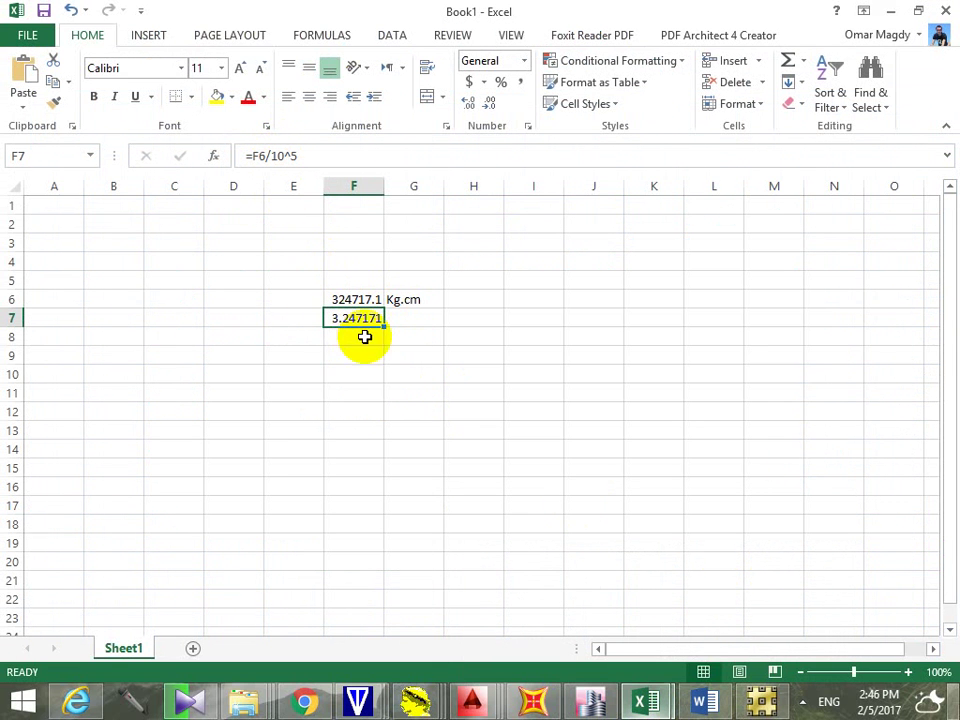
click(340, 299)
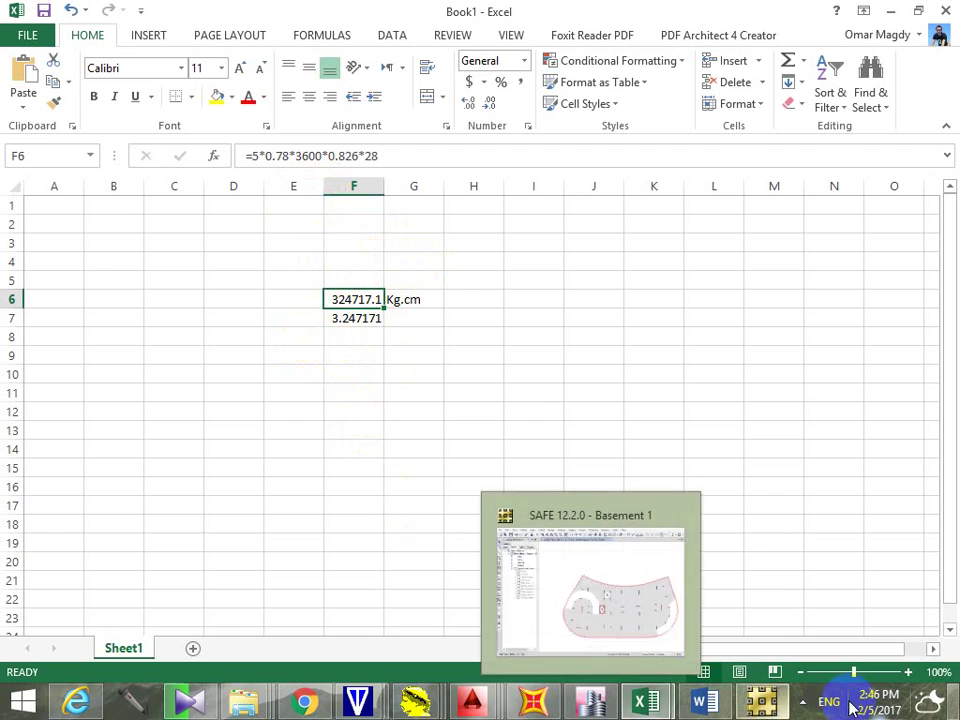
Step: Switch to SAFE, set the M11 contour range to a minimum of 3.25 and a maximum of 3.26 Tonf-m/m, and apply it
click(760, 700)
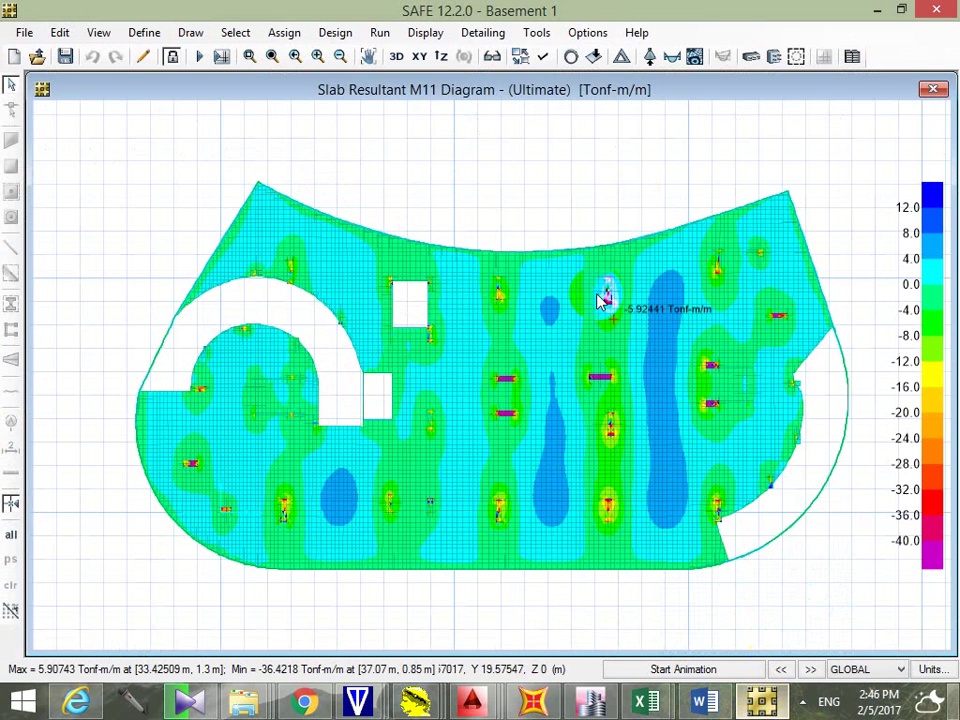
click(694, 57)
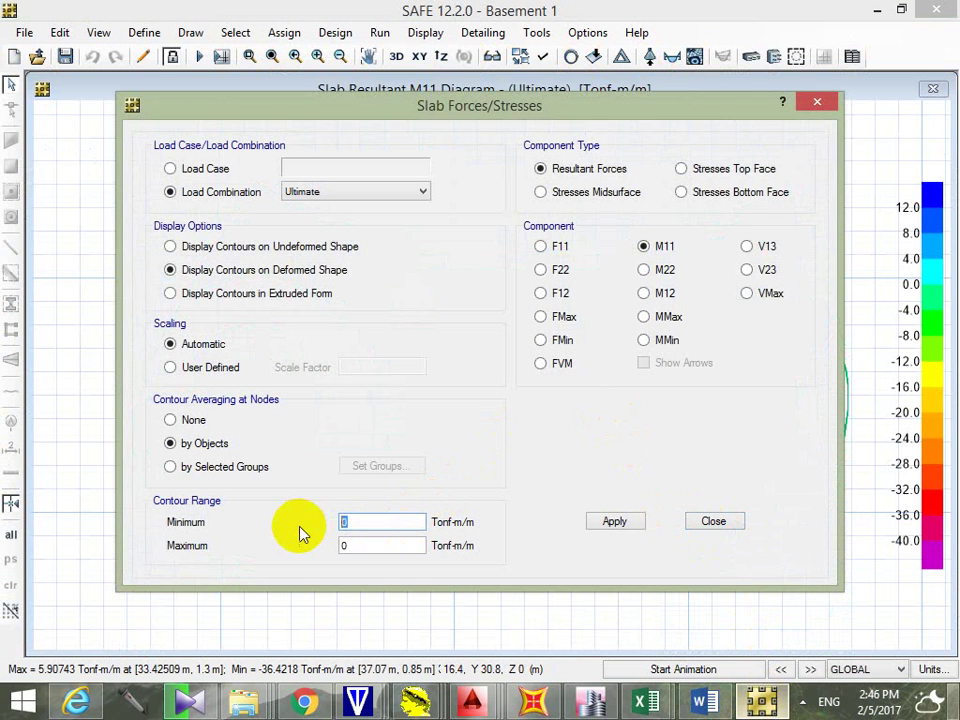
text(3.25)
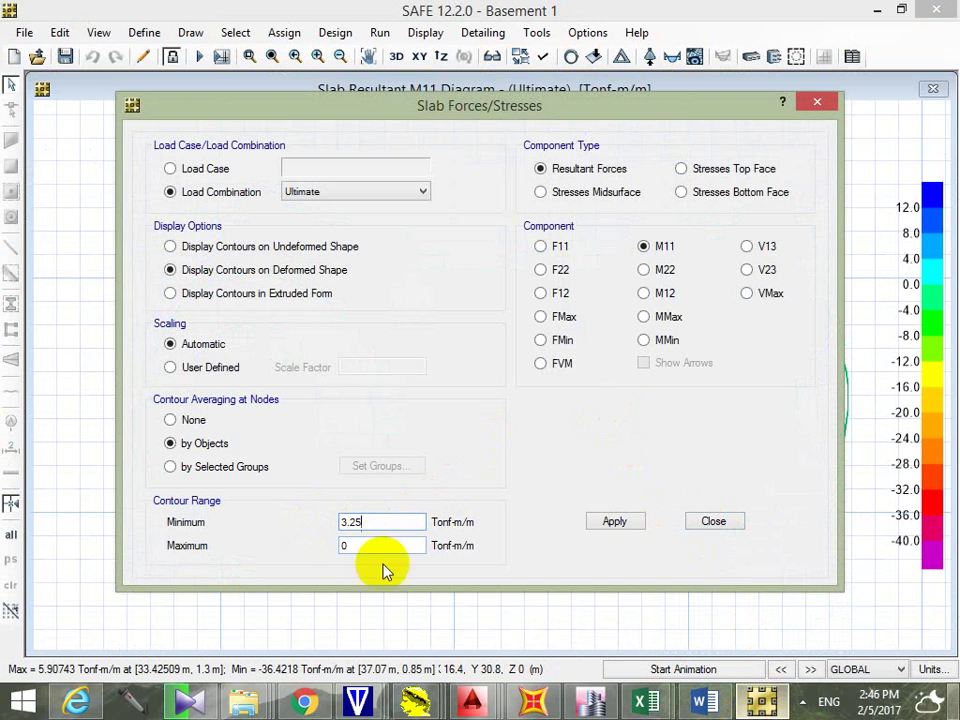
click(396, 546)
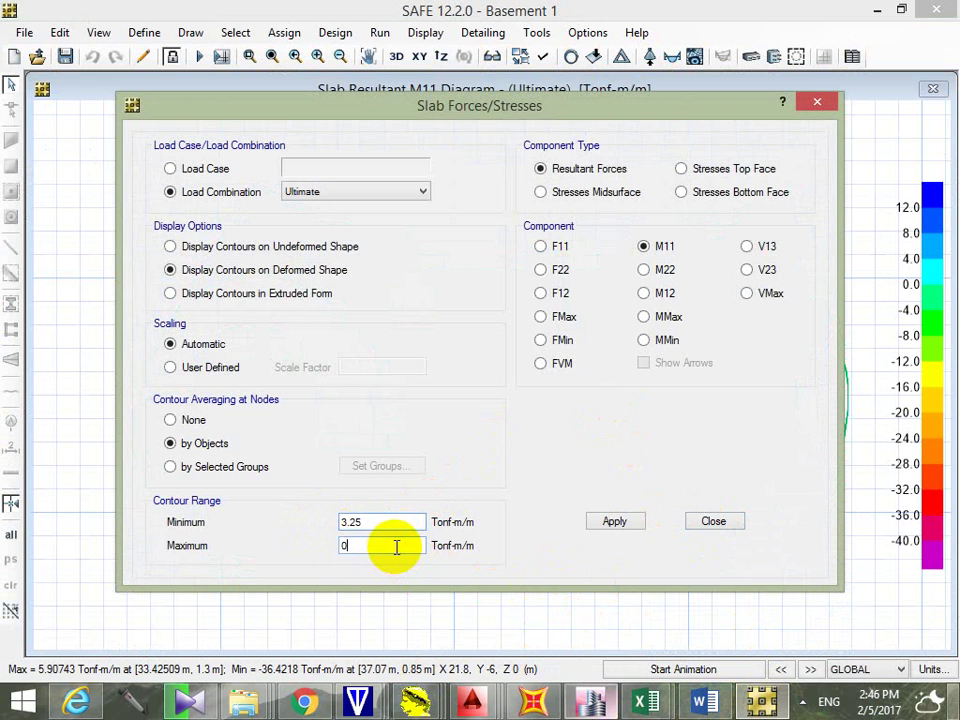
double_click(396, 546)
text(3.2)
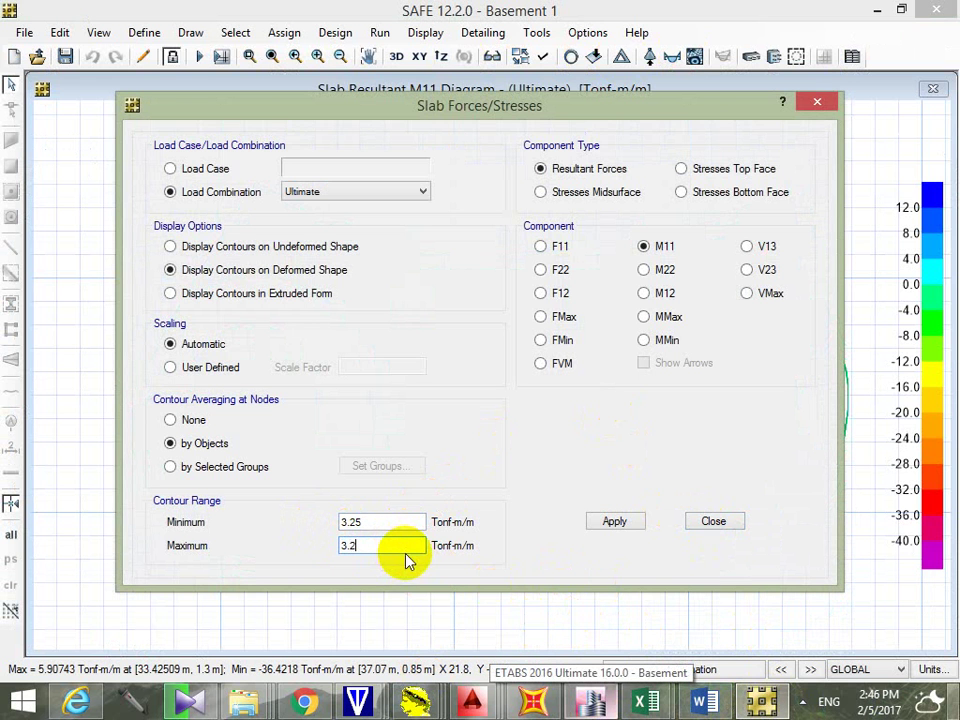
text(6)
click(614, 522)
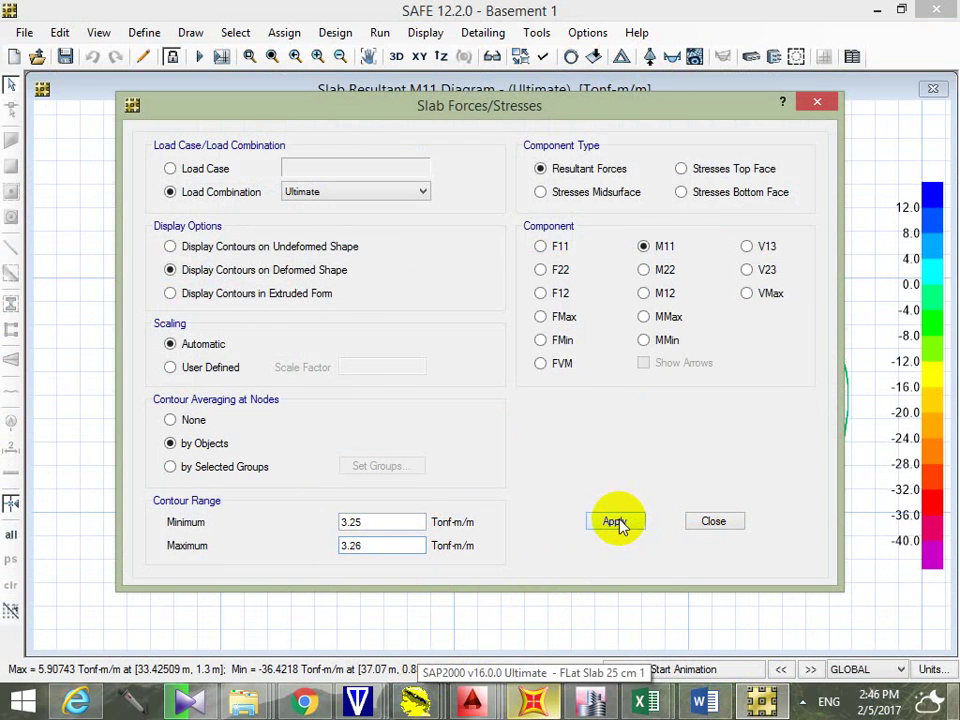
click(384, 545)
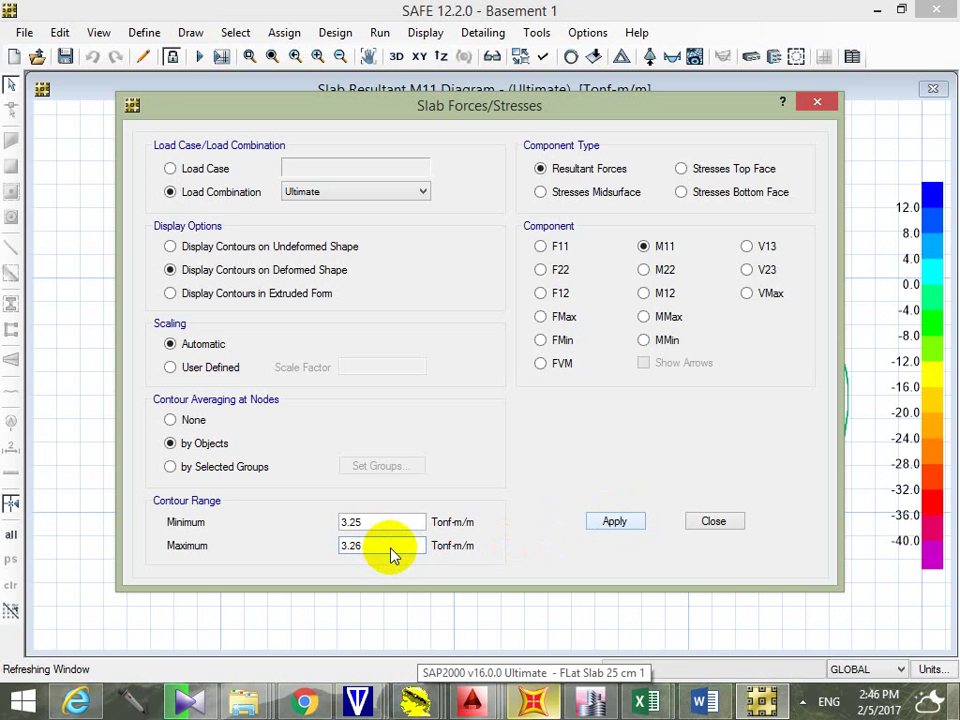
click(716, 521)
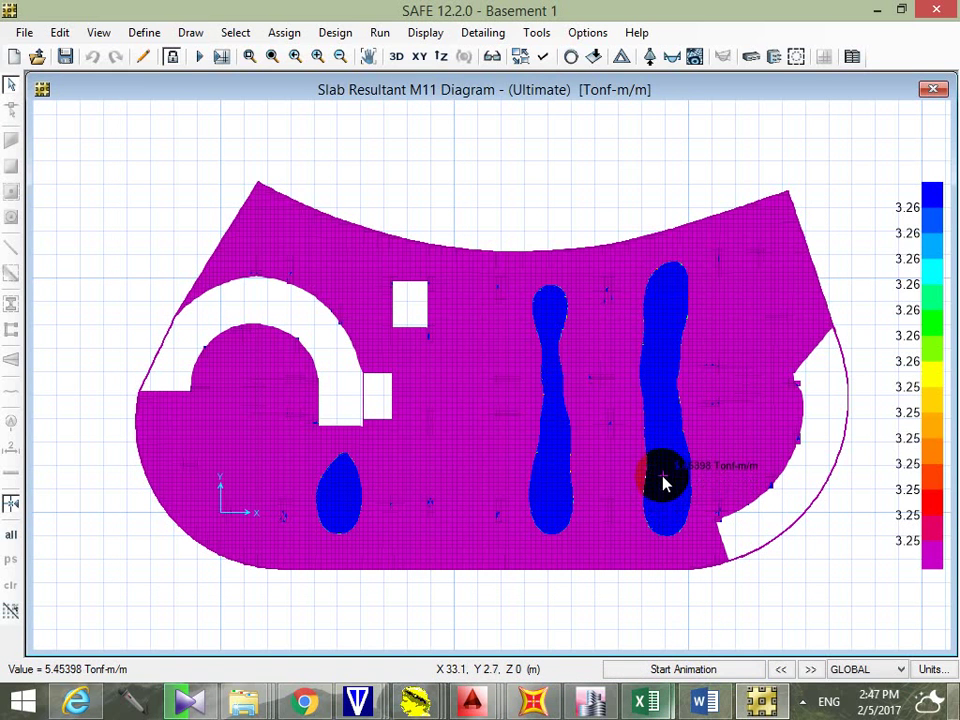
Step: Switch to Excel and enter the formula =F7*2 in cell F8 to double the moment capacity
click(704, 702)
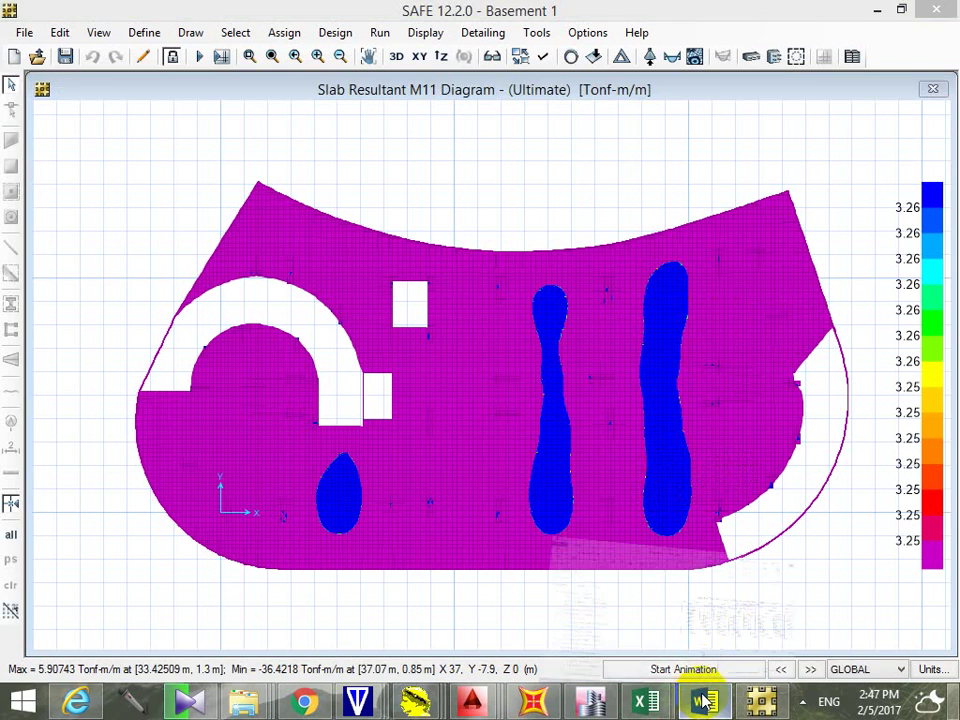
mouse_move(655, 705)
click(681, 634)
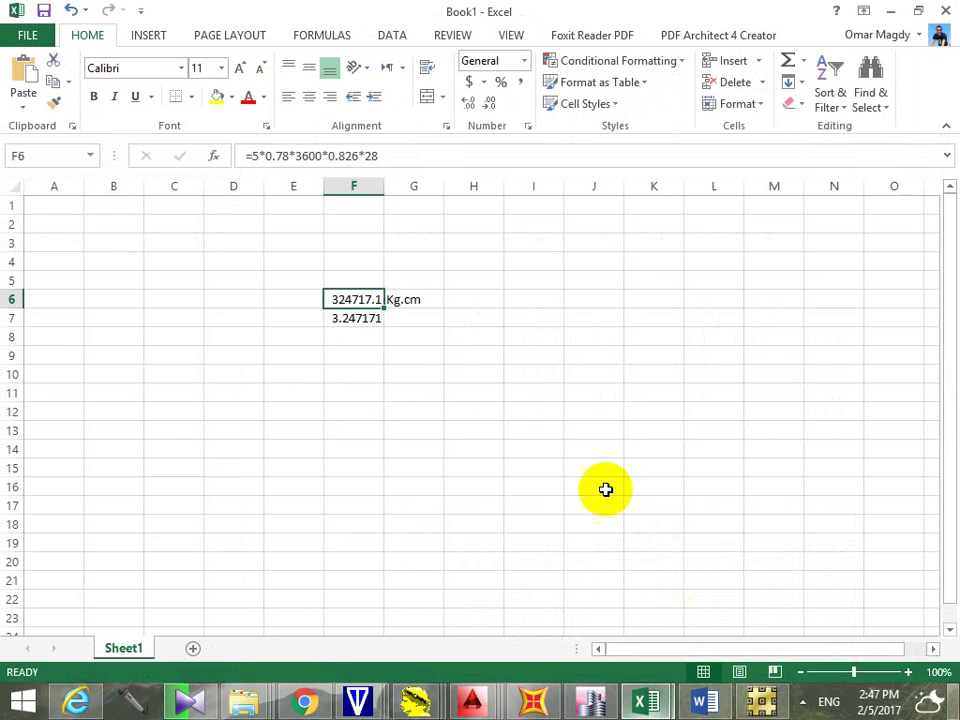
click(350, 334)
text(=)
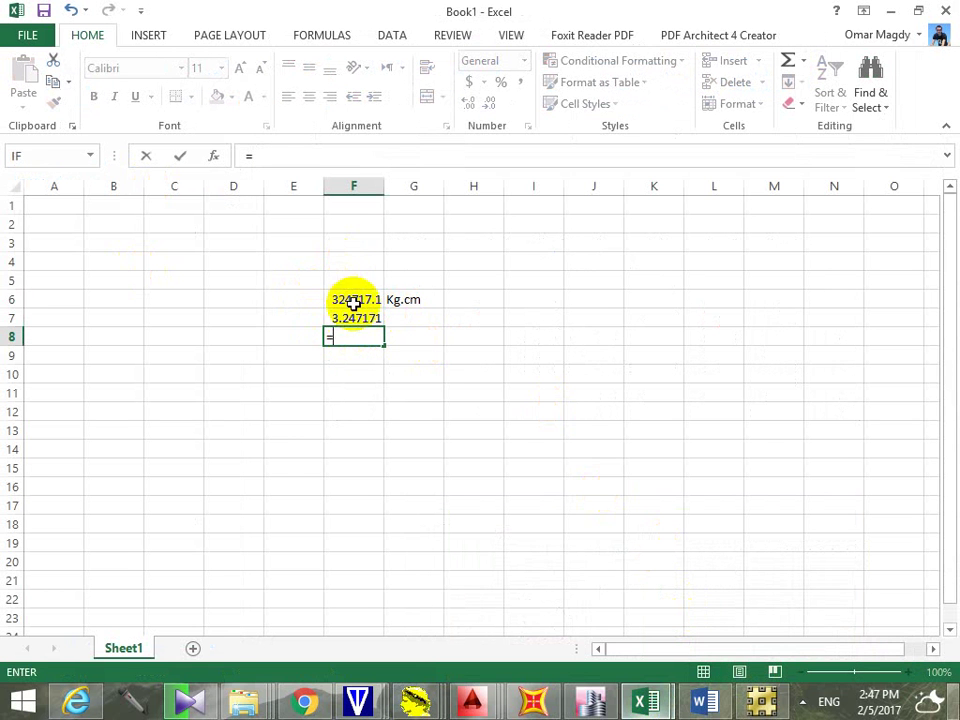
click(358, 316)
text(*2)
key(Return)
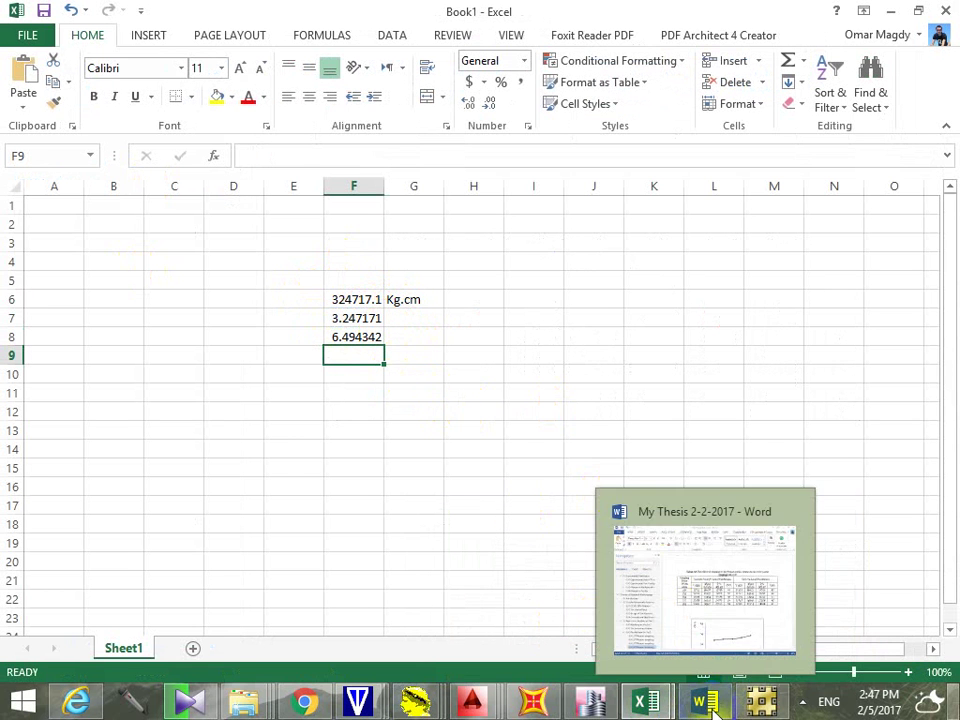
Step: Switch to SAFE, display the slab's Ultimate M22 diagram with the 3.25 to 3.26 contour range, and examine its over-limit zones
click(763, 703)
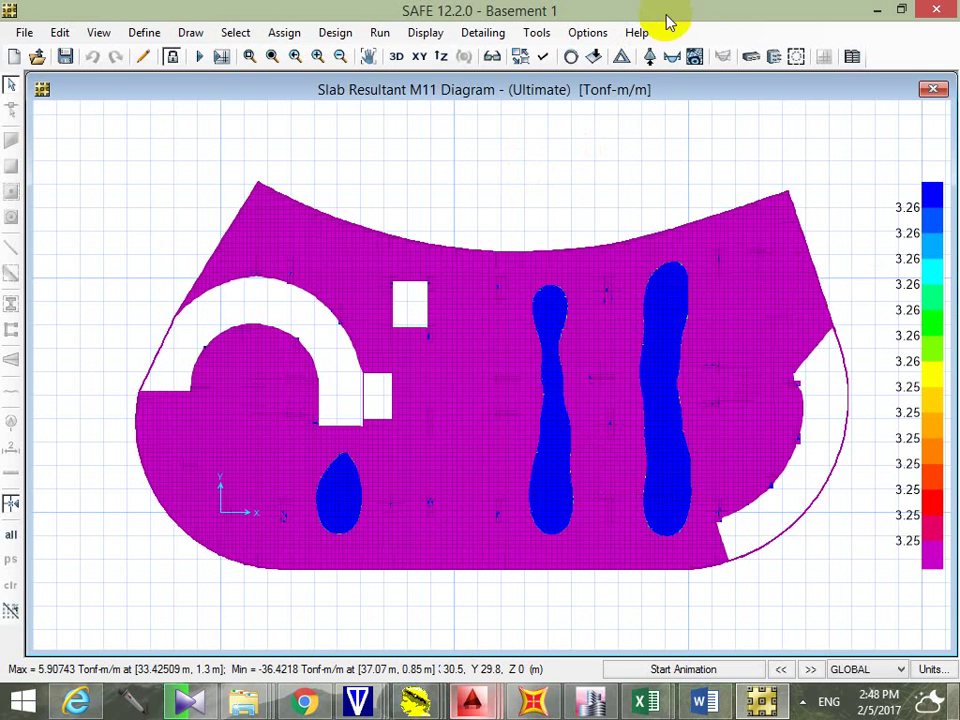
click(695, 56)
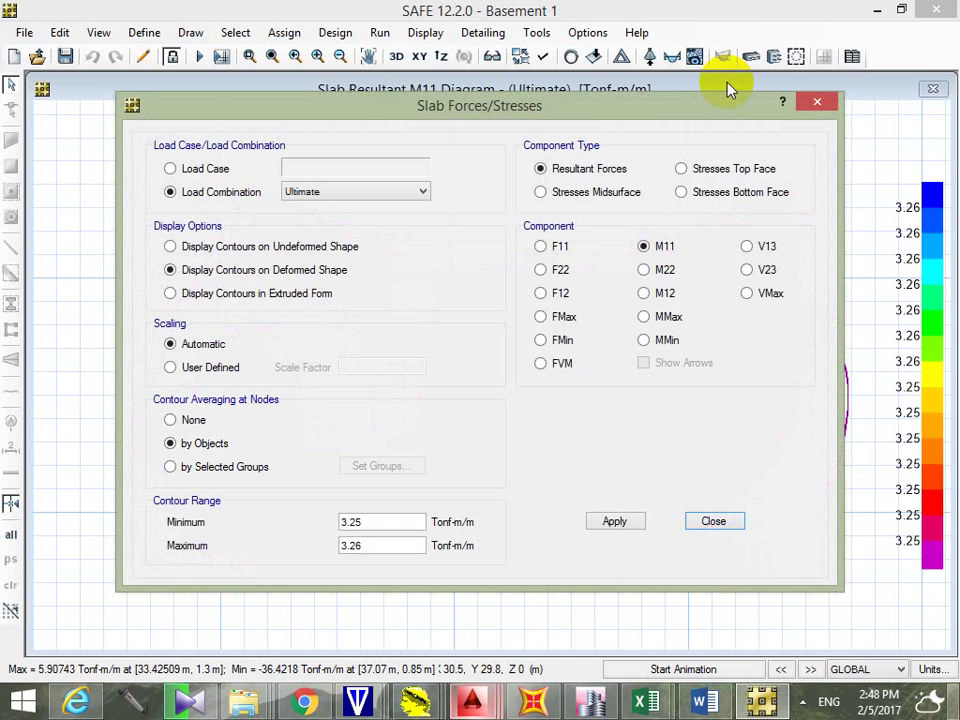
key(Return)
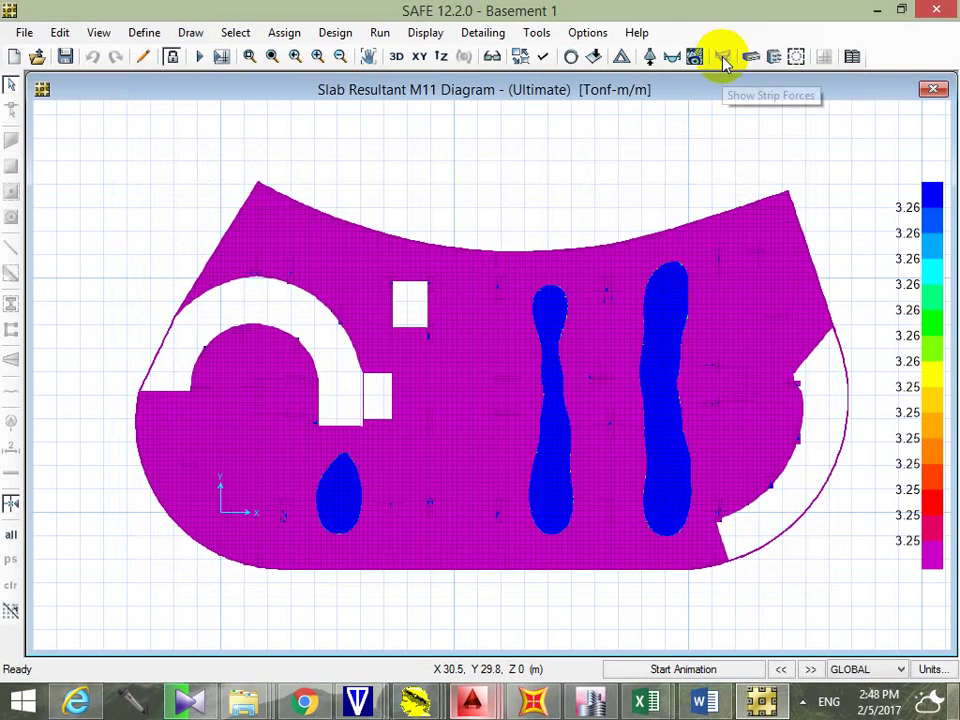
click(695, 57)
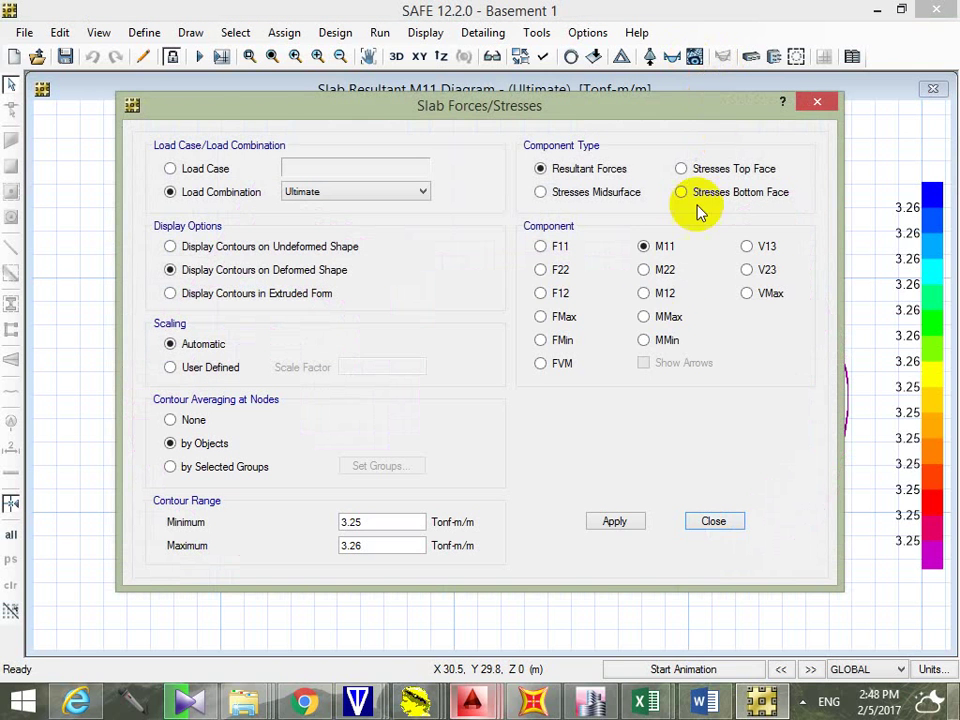
click(664, 270)
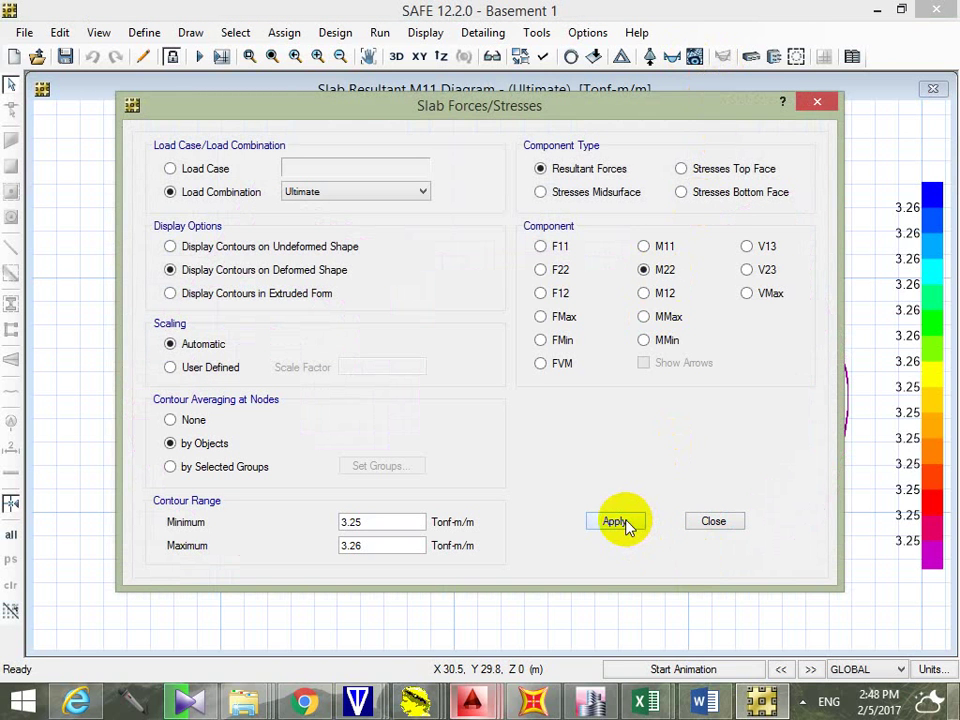
click(729, 521)
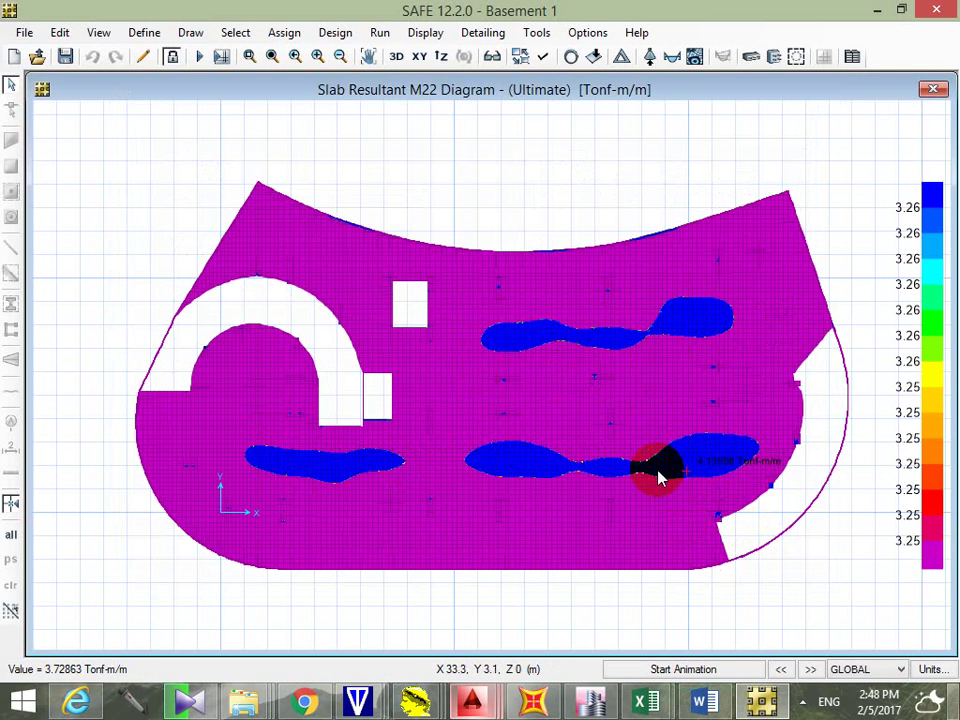
drag(322, 512, 470, 400)
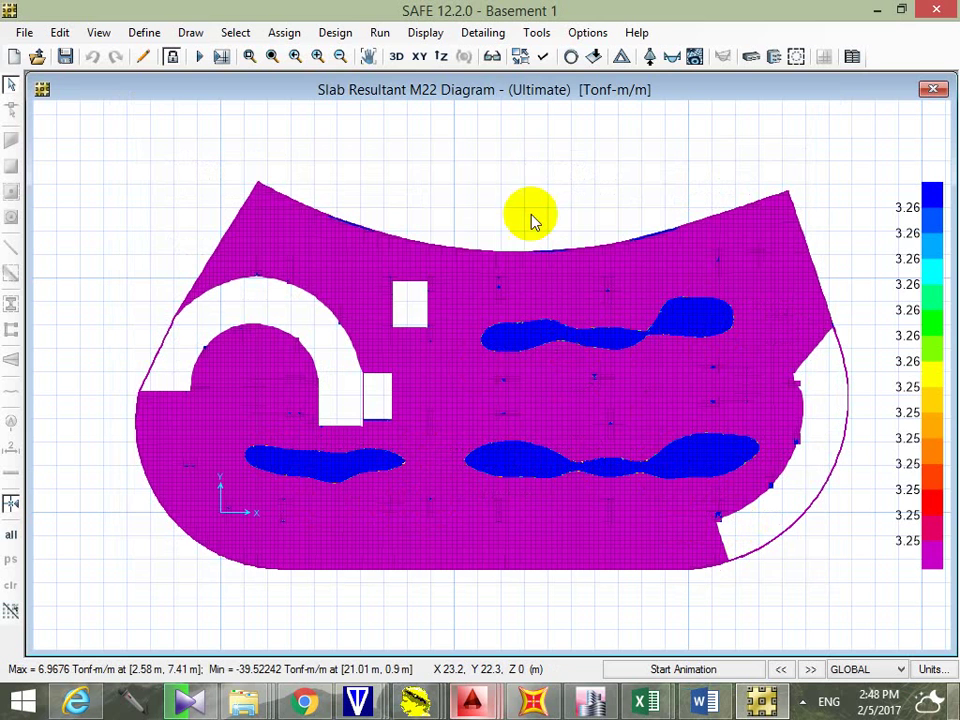
Step: Display the Ultimate M11 diagram again with the same contour range and close the slab forces settings
click(697, 58)
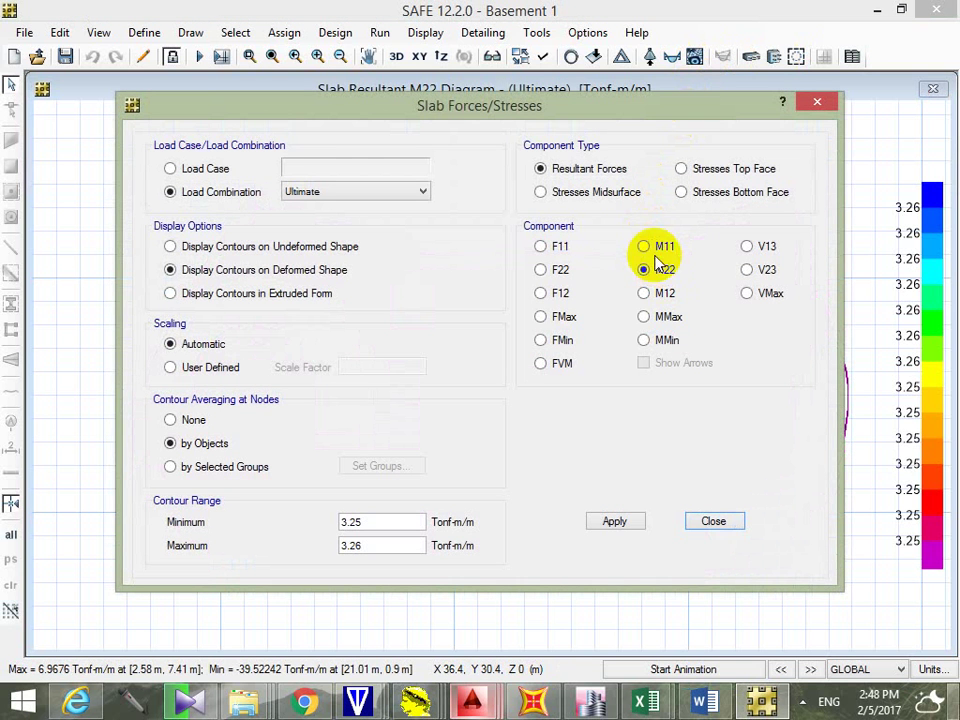
click(643, 246)
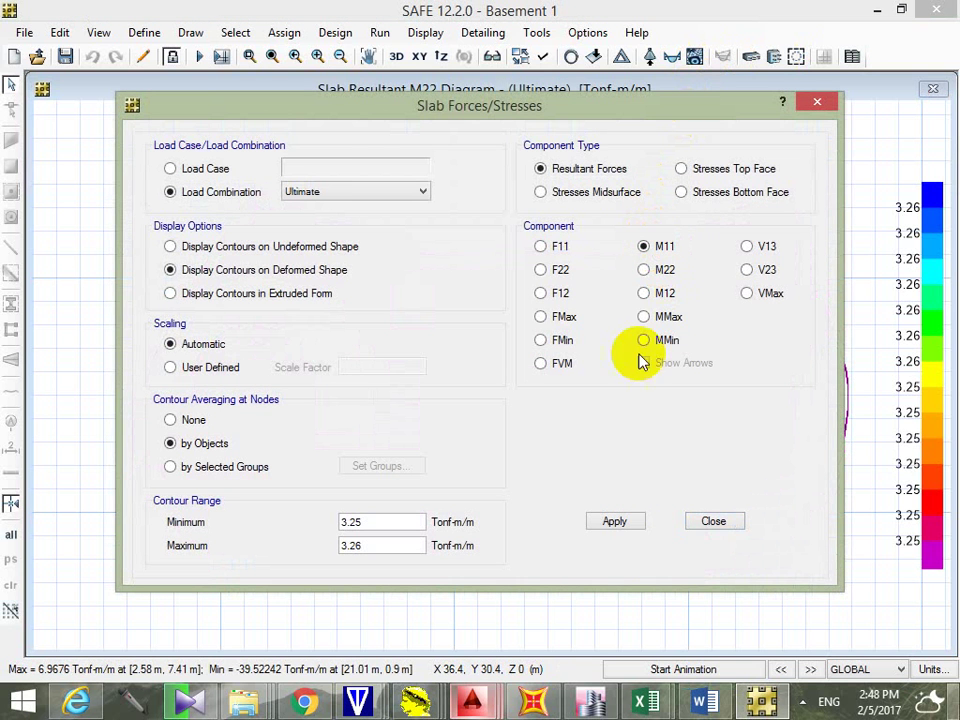
click(736, 522)
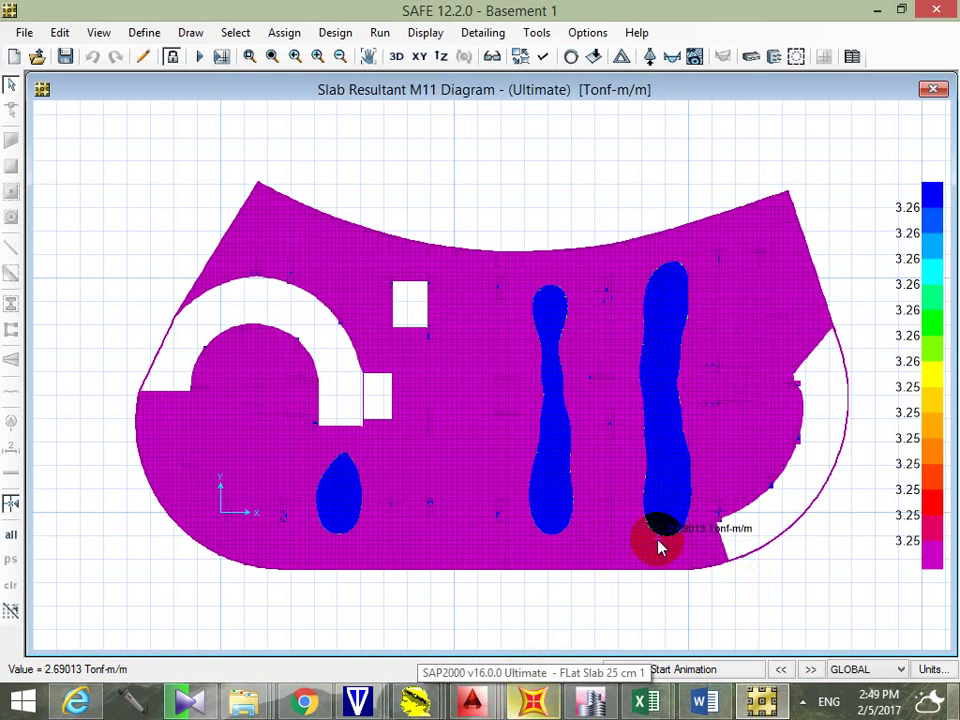
Step: Examine the M11 values and extents in the lower part of the slab's rightmost long over-limit zone
scroll(677, 531, up, 5)
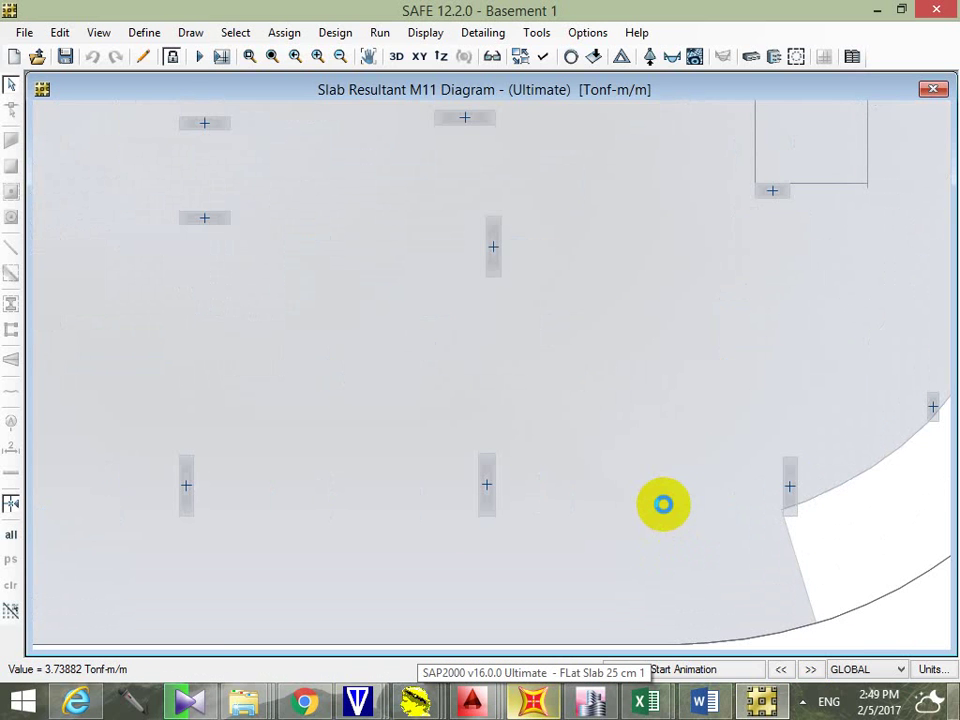
scroll(654, 446, up, 1)
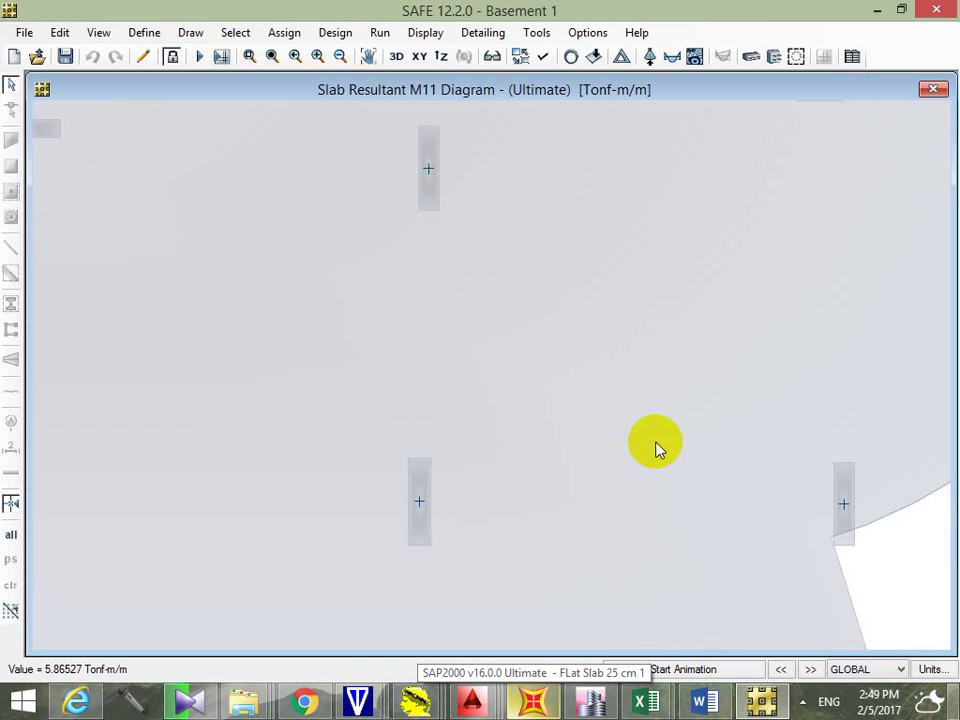
scroll(656, 447, up, 1)
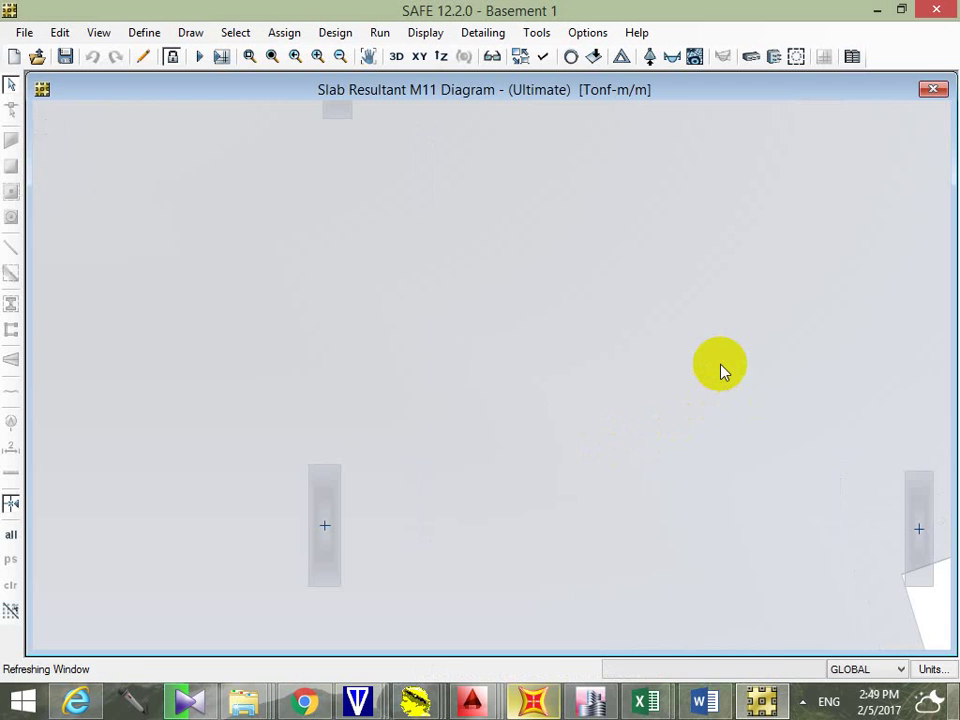
scroll(748, 340, up, 1)
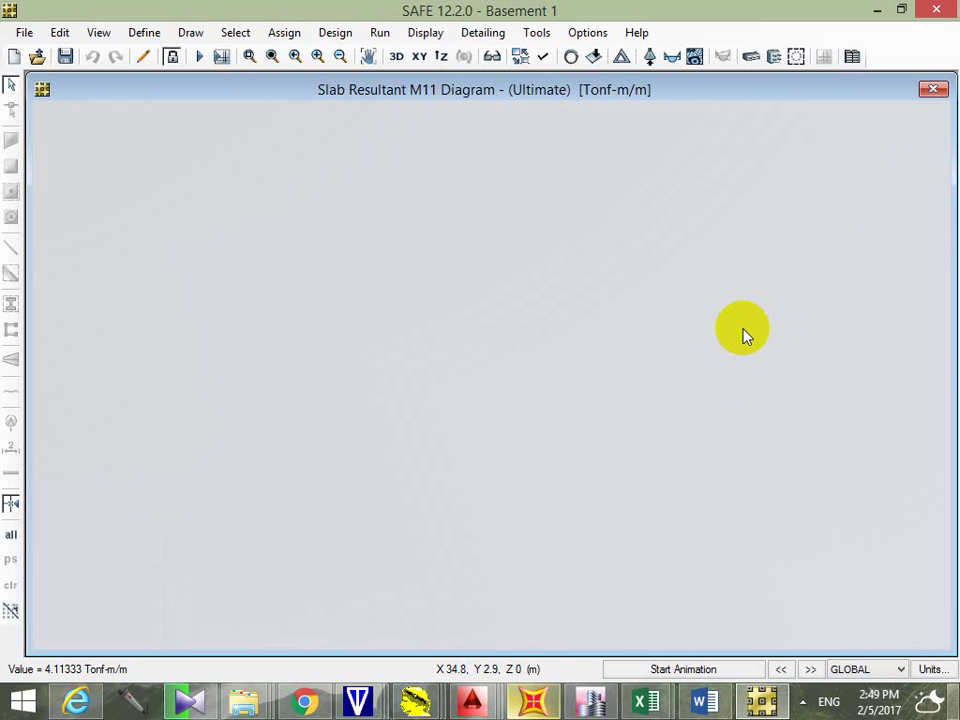
scroll(735, 339, up, 1)
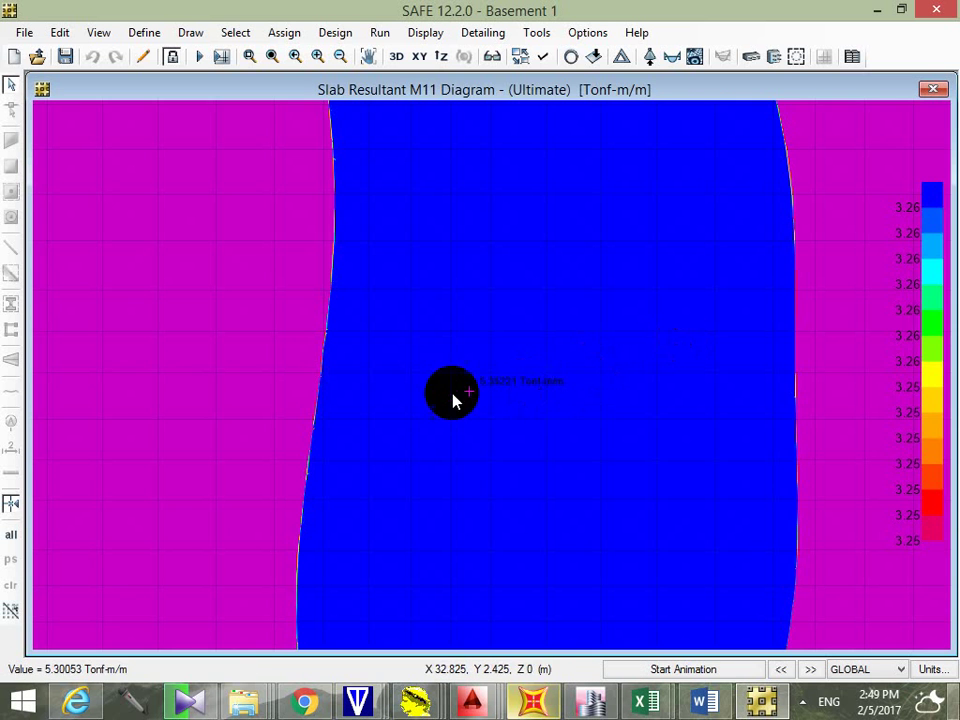
scroll(450, 403, up, 1)
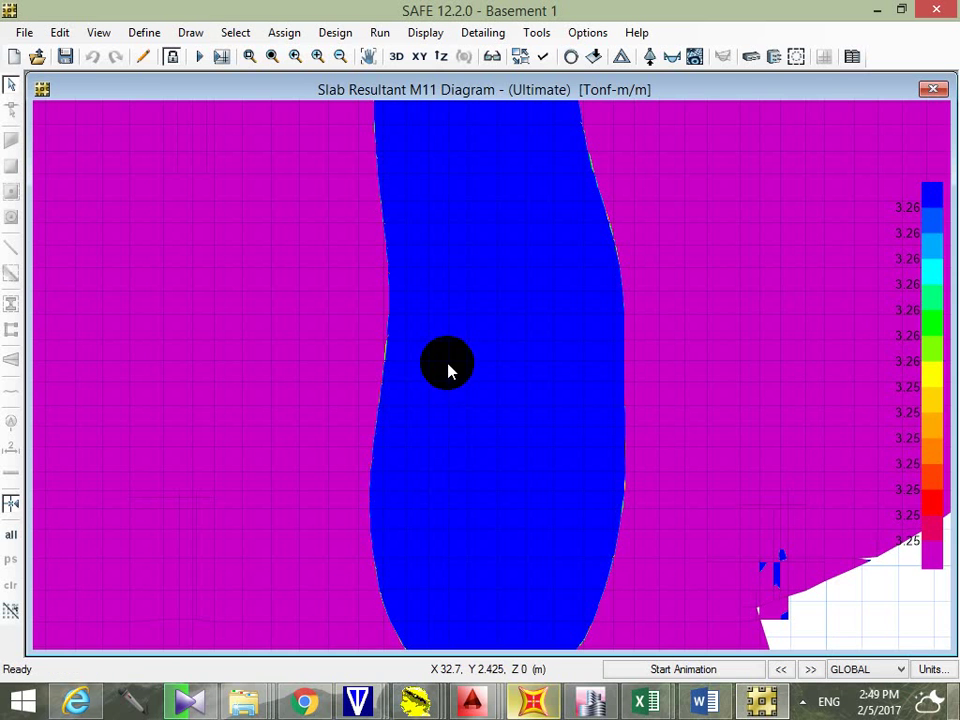
drag(447, 370, 376, 514)
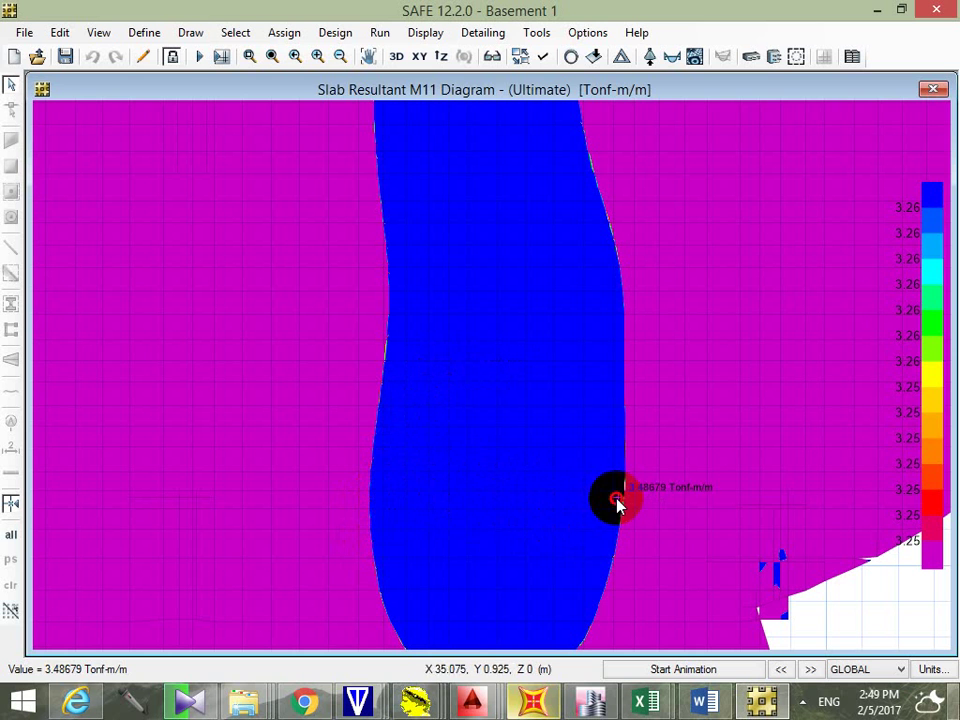
Step: Compare the M11 values across the full width of the rightmost over-limit zone near its lower end
drag(615, 496, 372, 508)
drag(622, 503, 358, 514)
drag(625, 484, 394, 531)
drag(594, 467, 318, 559)
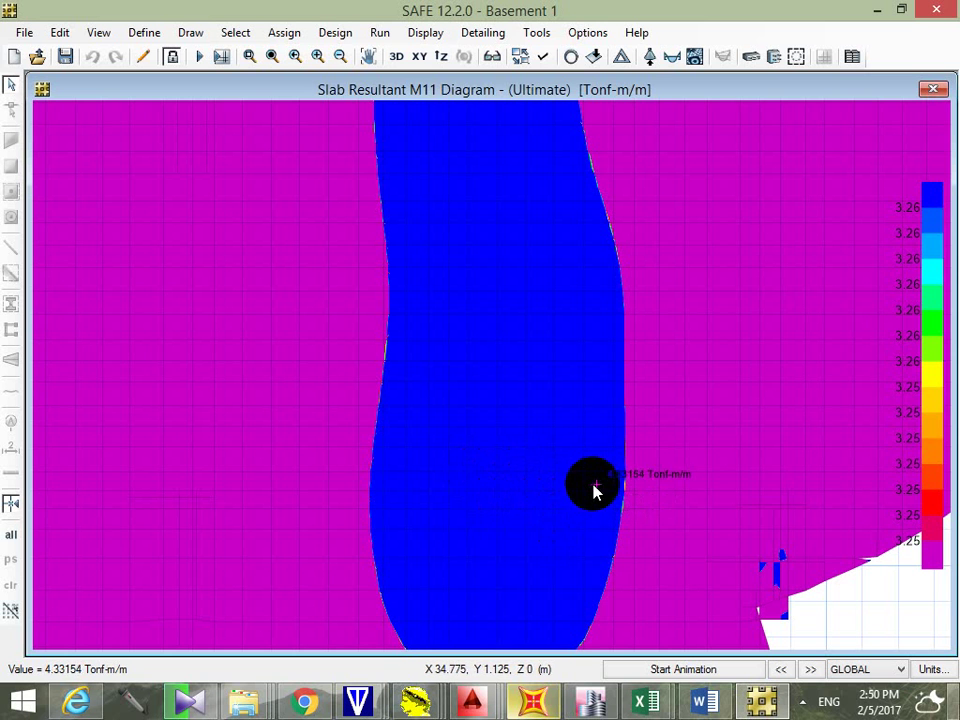
Step: Bring the whole slab into view and switch to Snipping Tool to capture the entire M11 contour diagram
scroll(497, 466, down, 5)
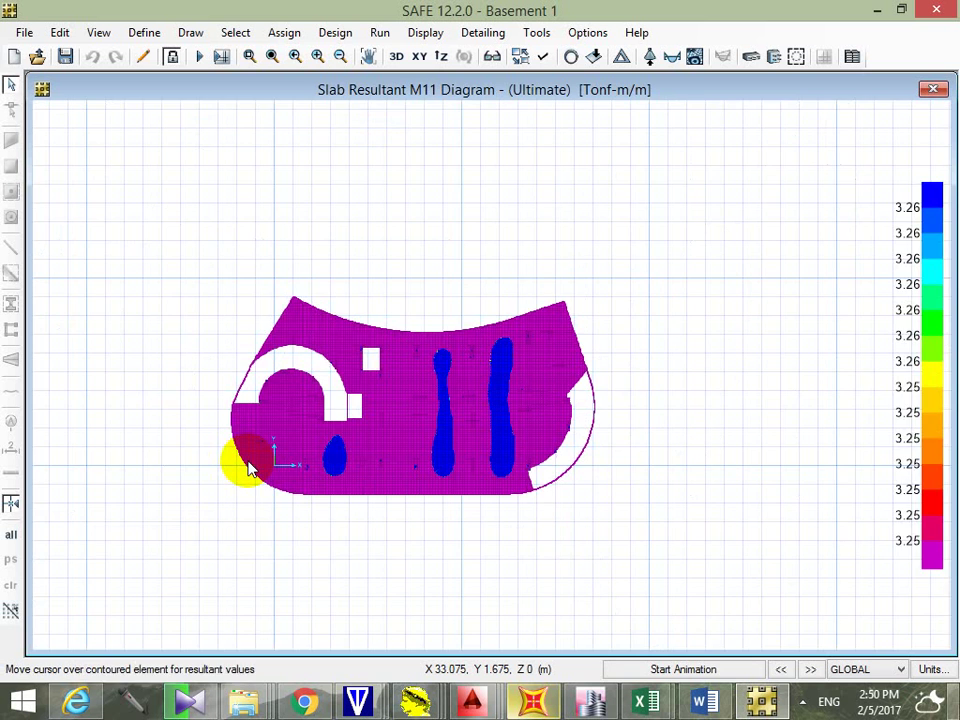
scroll(245, 462, up, 1)
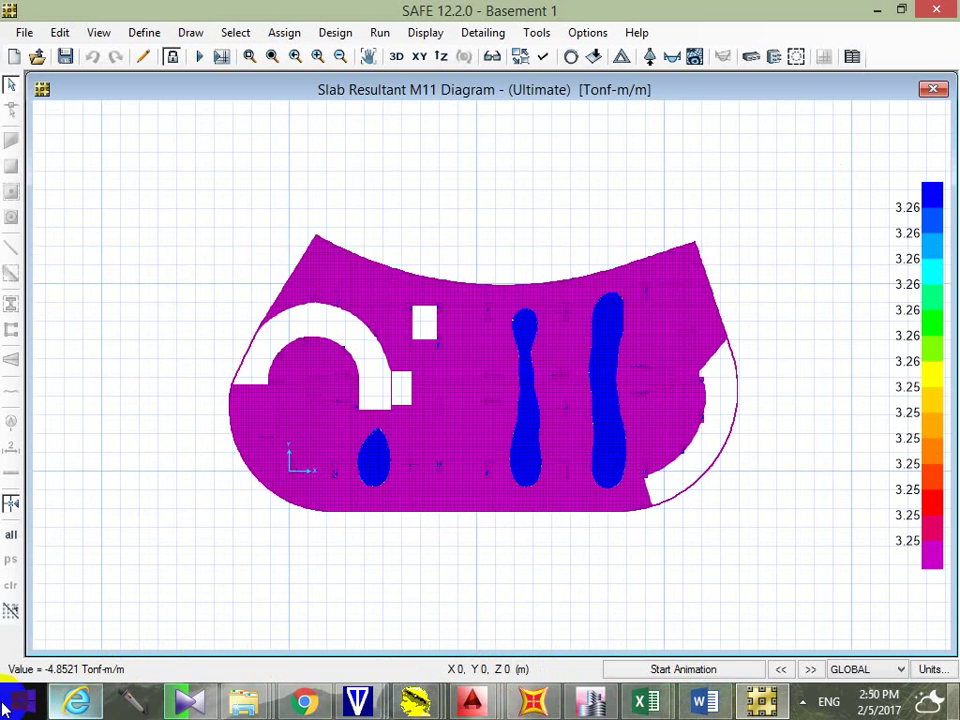
click(5, 706)
drag(568, 713, 830, 705)
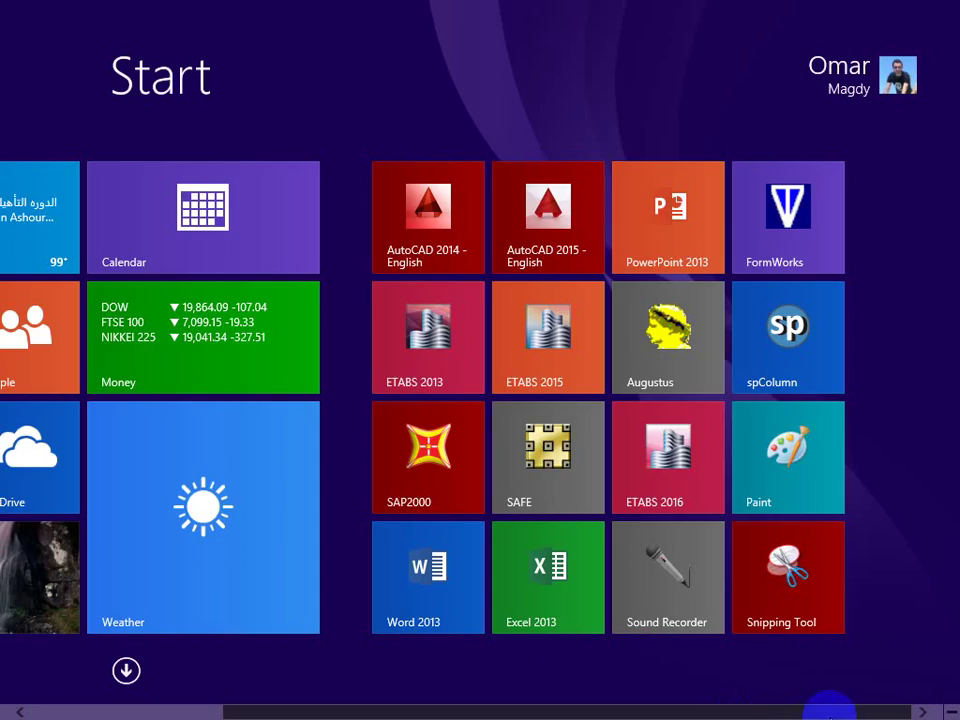
click(810, 579)
click(780, 614)
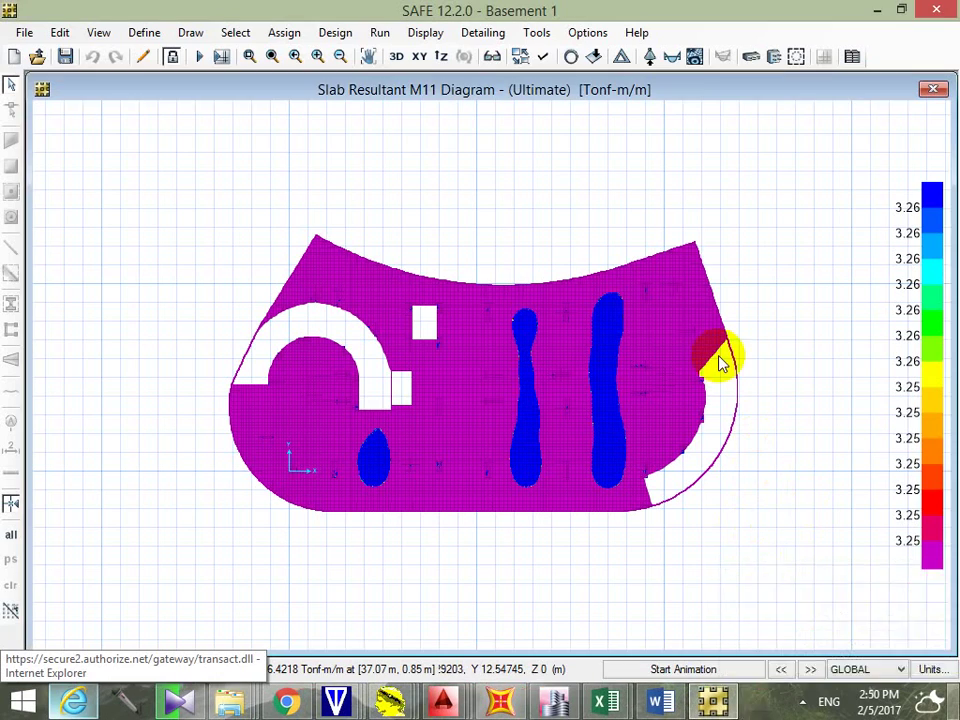
drag(767, 222, 213, 535)
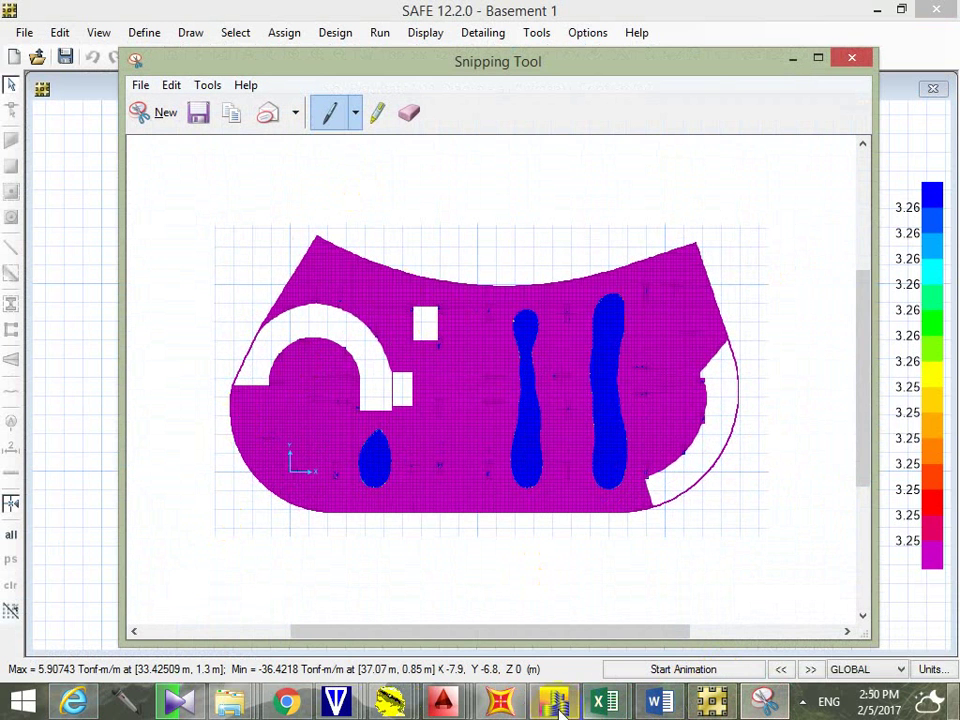
Step: Switch to Project 2.dwg in AutoCAD and paste the captured M11 diagram in the empty space above the basement plans
mouse_move(470, 705)
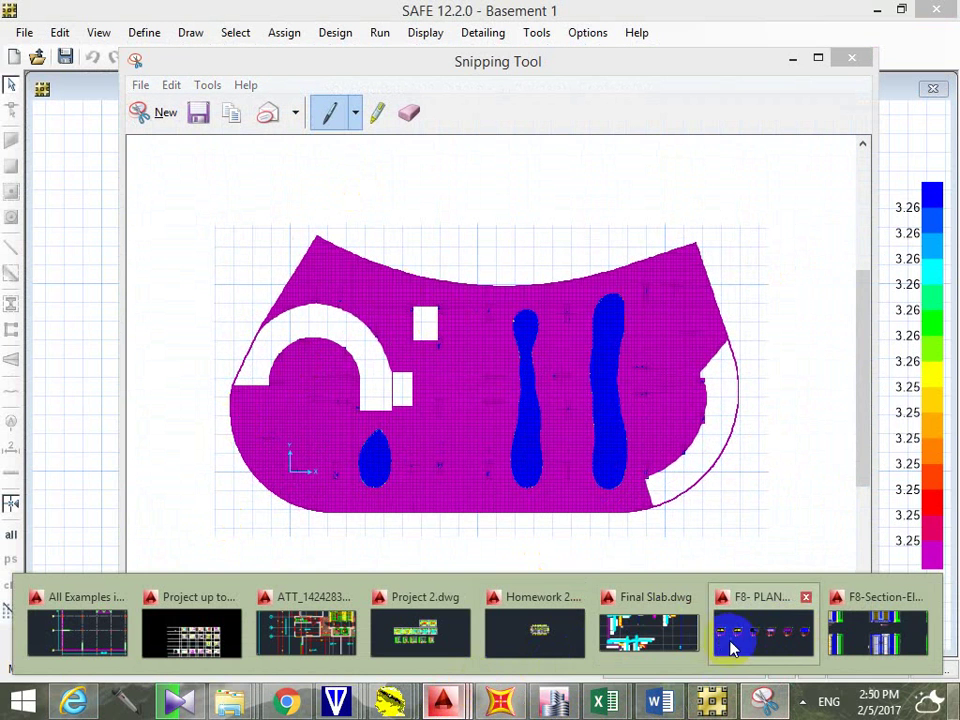
click(445, 640)
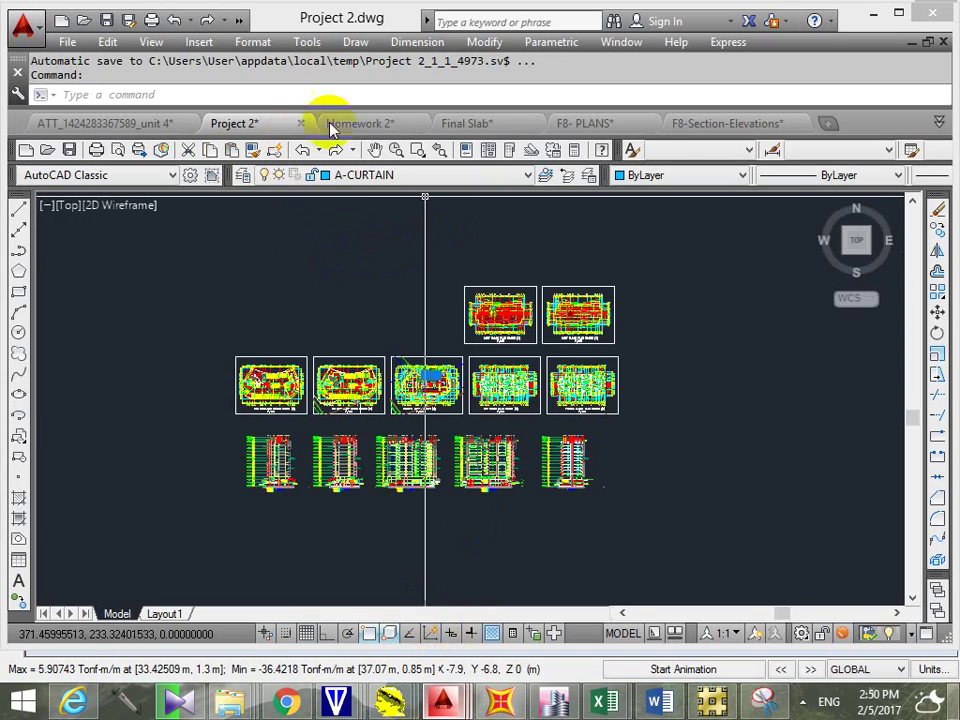
click(391, 340)
key(Escape)
key(Escape)
scroll(381, 364, up, 4)
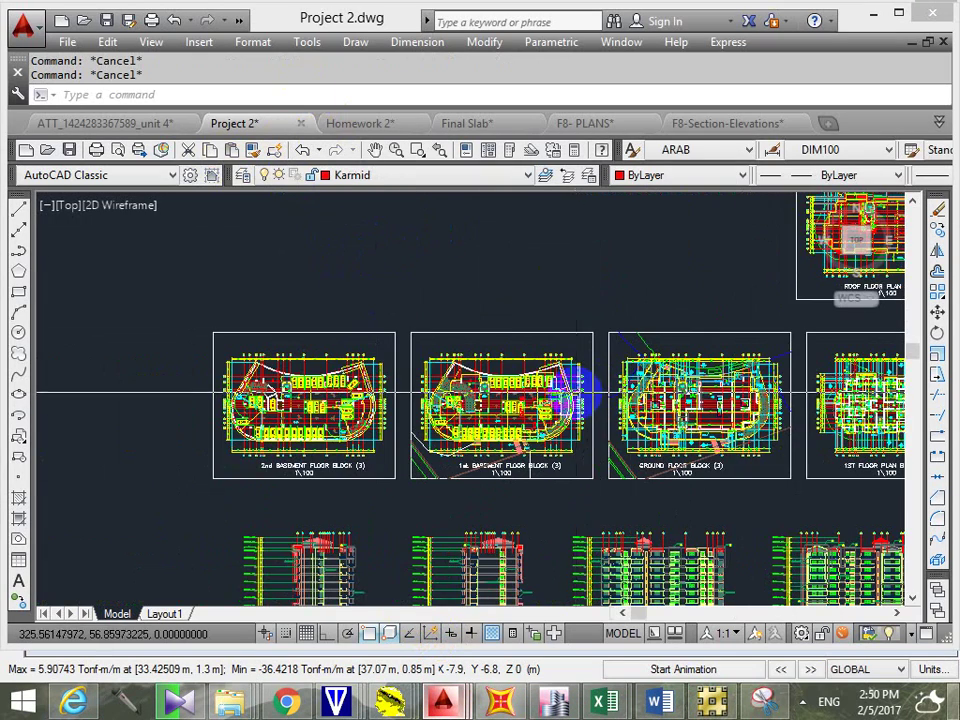
key(ctrl+v)
scroll(561, 377, down, 5)
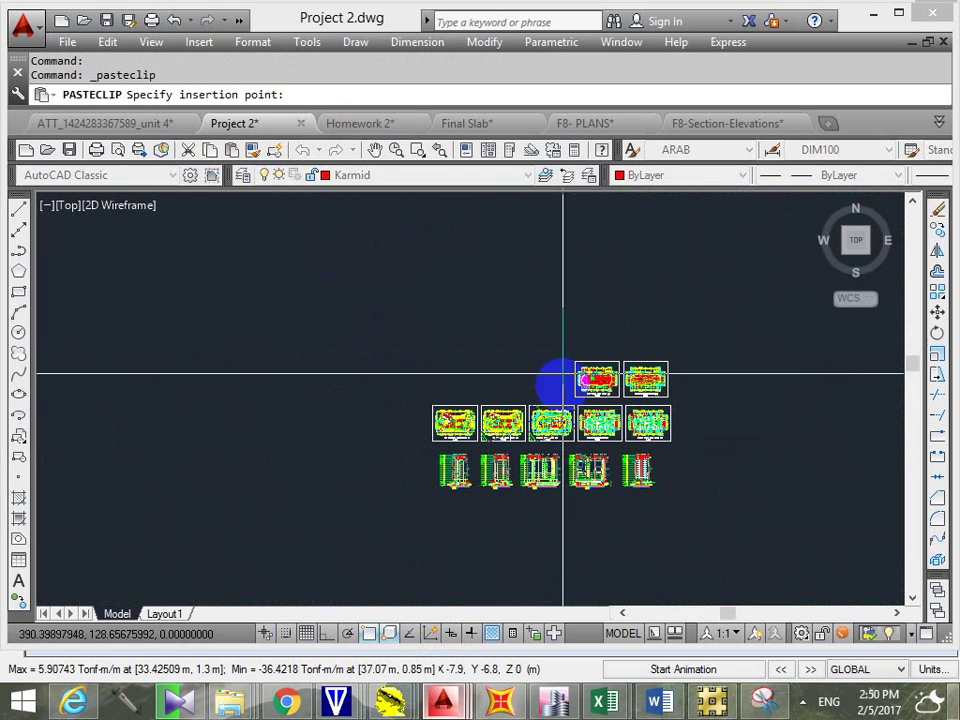
click(401, 354)
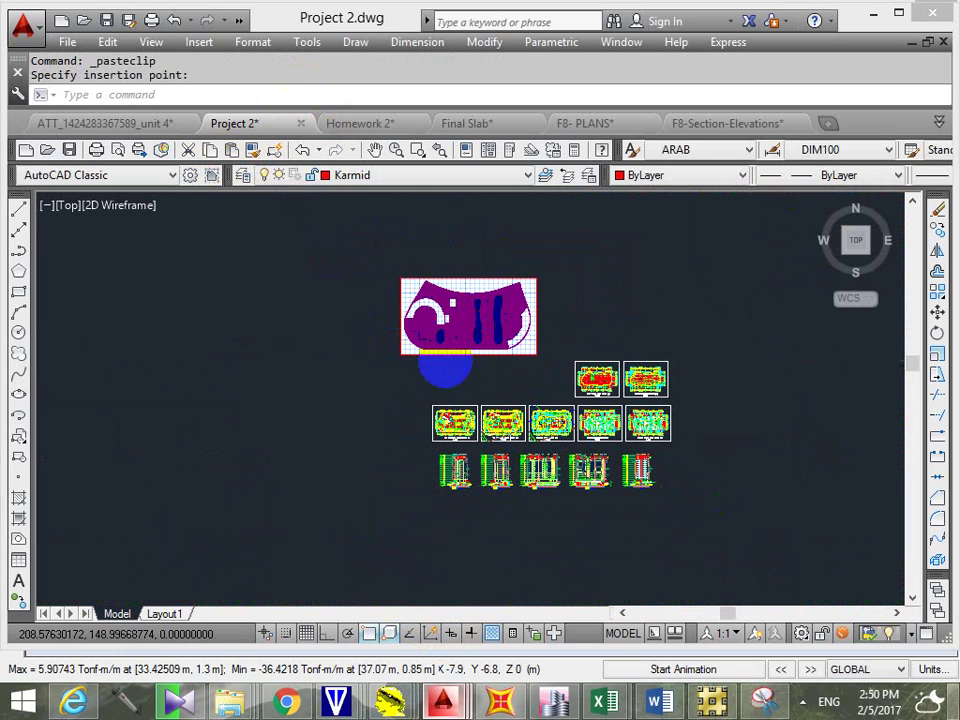
Step: Start scaling the pasted M11 image, maximize the AutoCAD window, and cancel the scaling
scroll(444, 369, up, 2)
scroll(506, 440, up, 2)
click(540, 454)
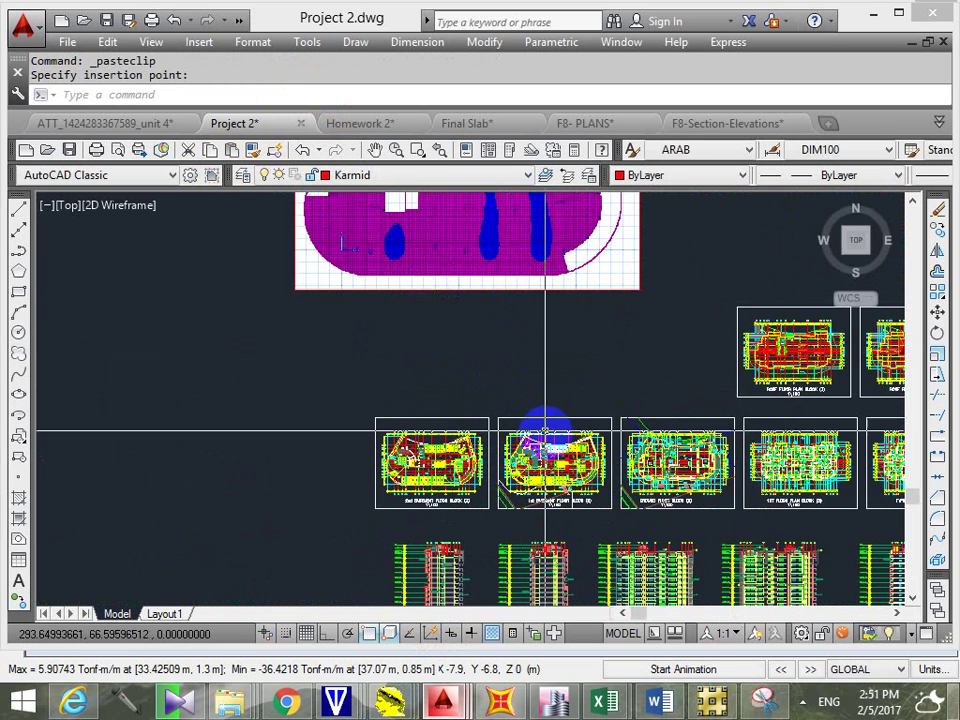
middle_drag(564, 343, 588, 453)
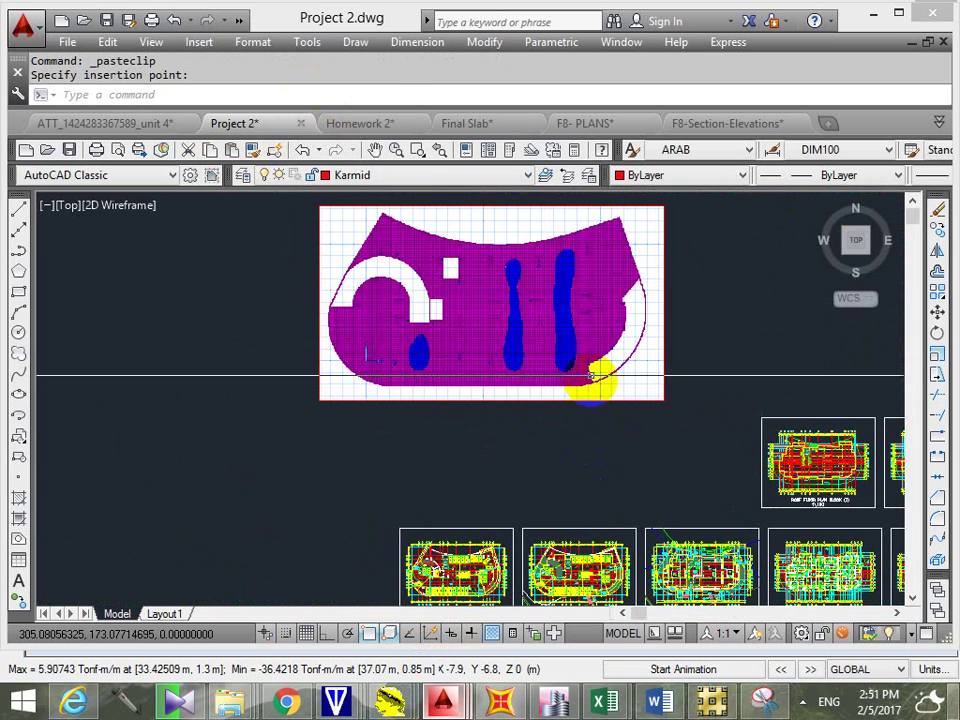
click(624, 366)
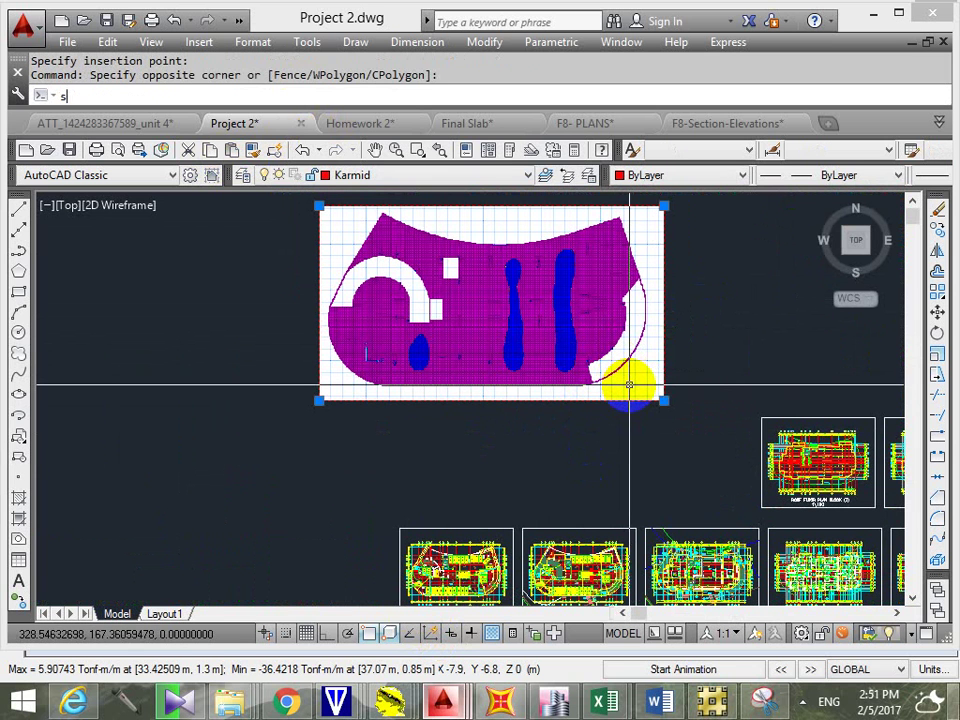
text(sc)
key(Return)
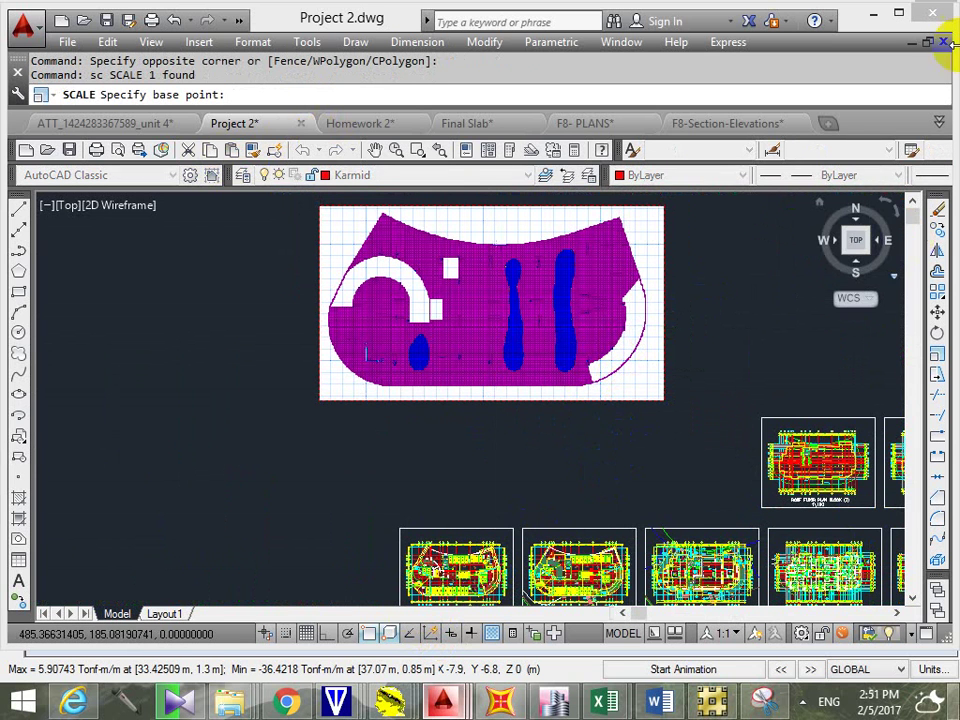
click(898, 13)
key(Escape)
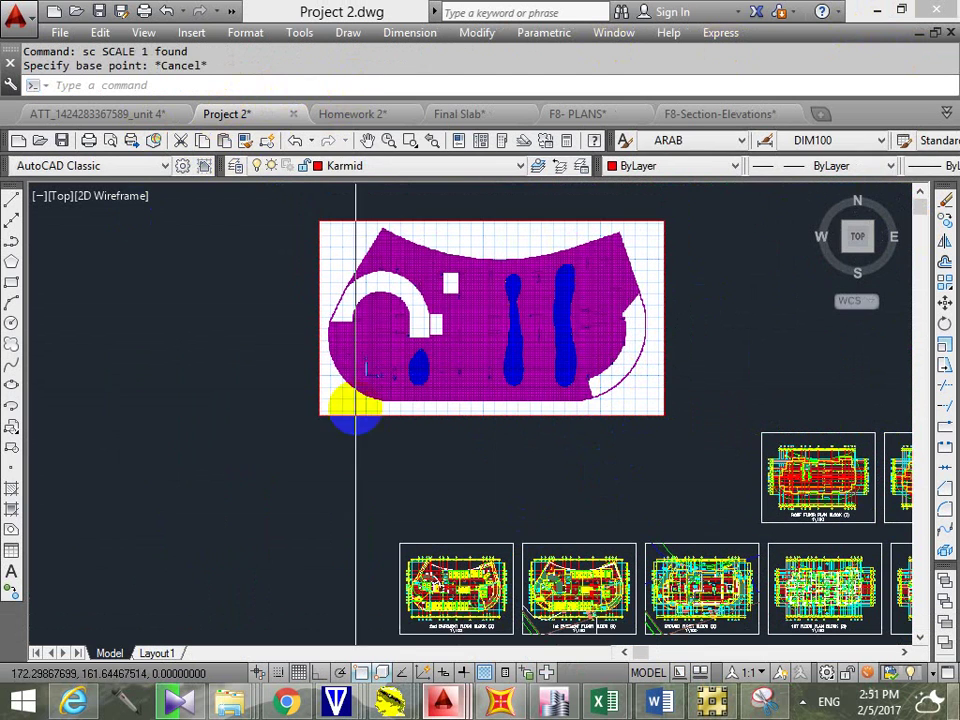
right_click(435, 372)
click(381, 427)
click(332, 418)
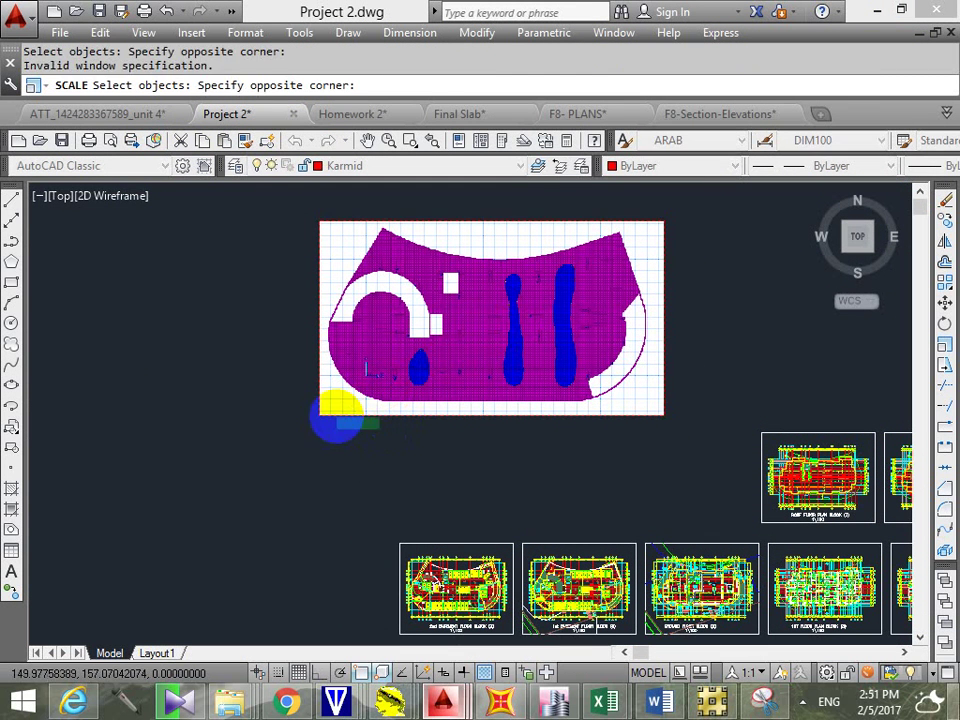
key(Escape)
key(Escape)
click(403, 343)
click(288, 441)
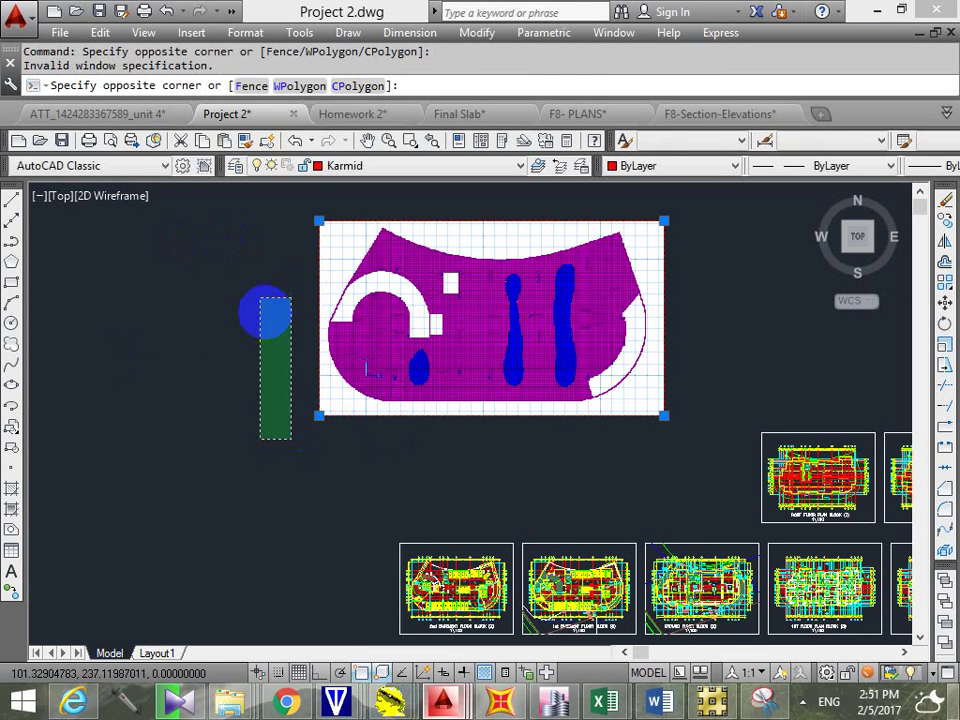
key(Escape)
key(Escape)
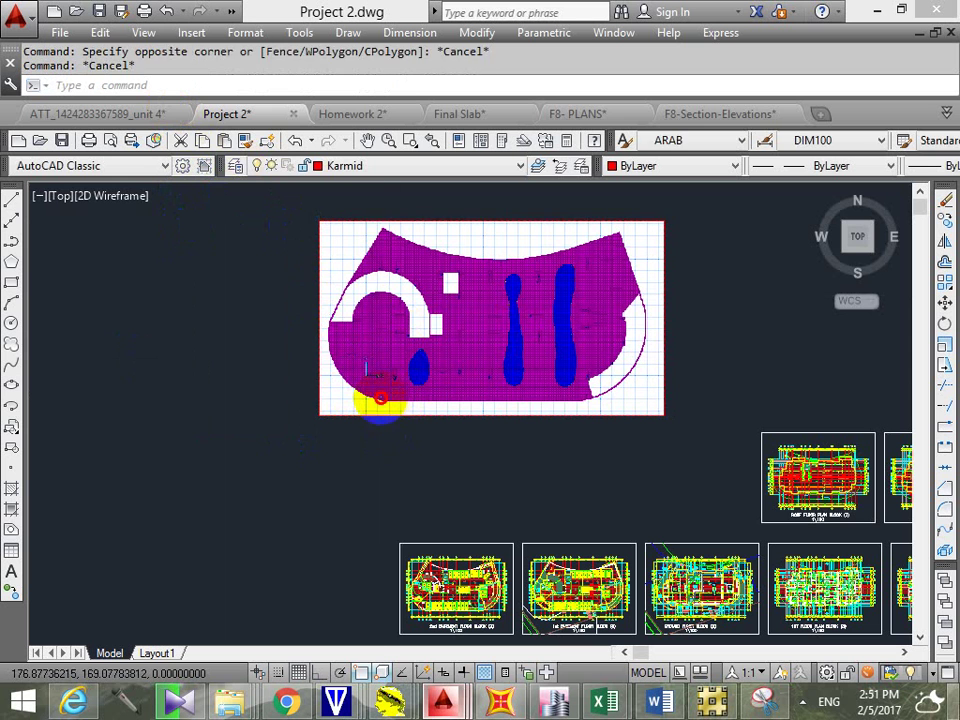
Step: Scale the M11 image by reference from its axes origin, taking the reference length between two neighbouring columns on the 2nd basement plan
click(370, 417)
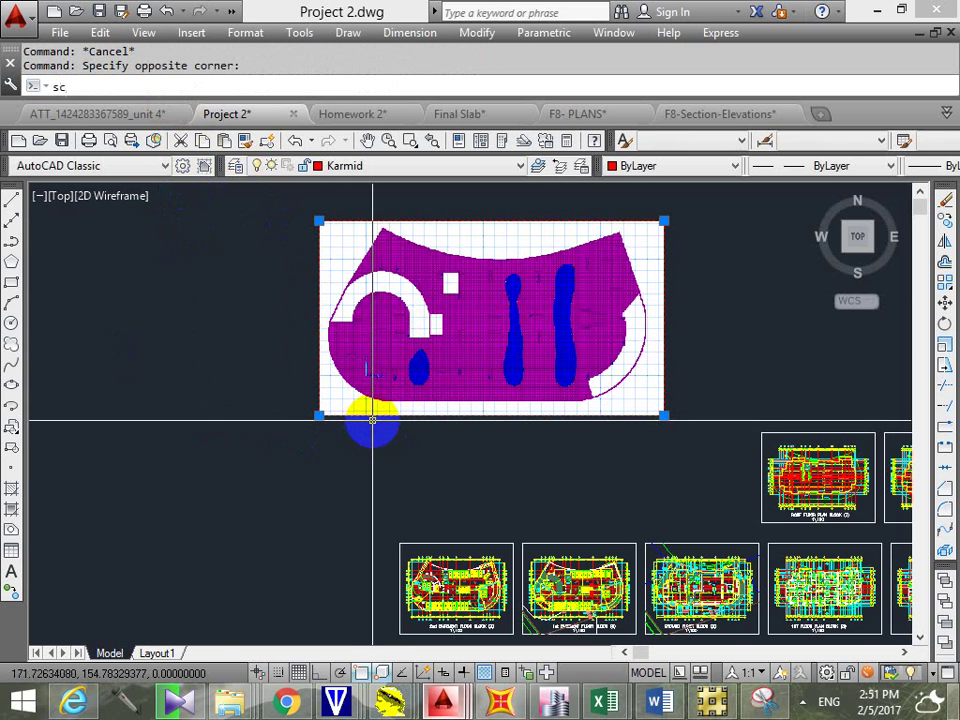
key(Return)
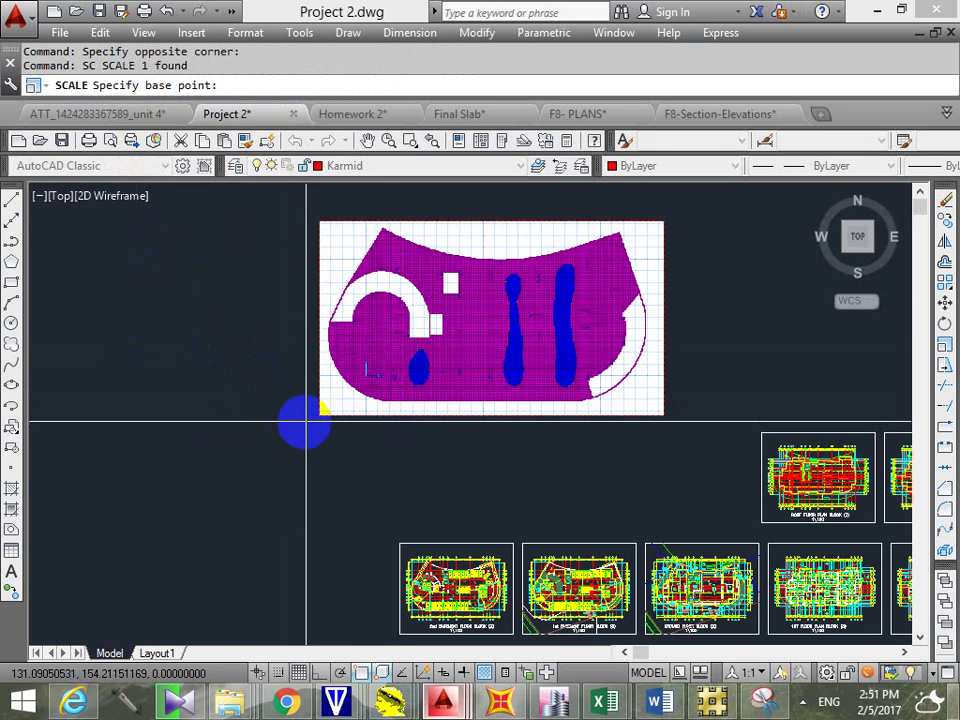
scroll(339, 388, up, 15)
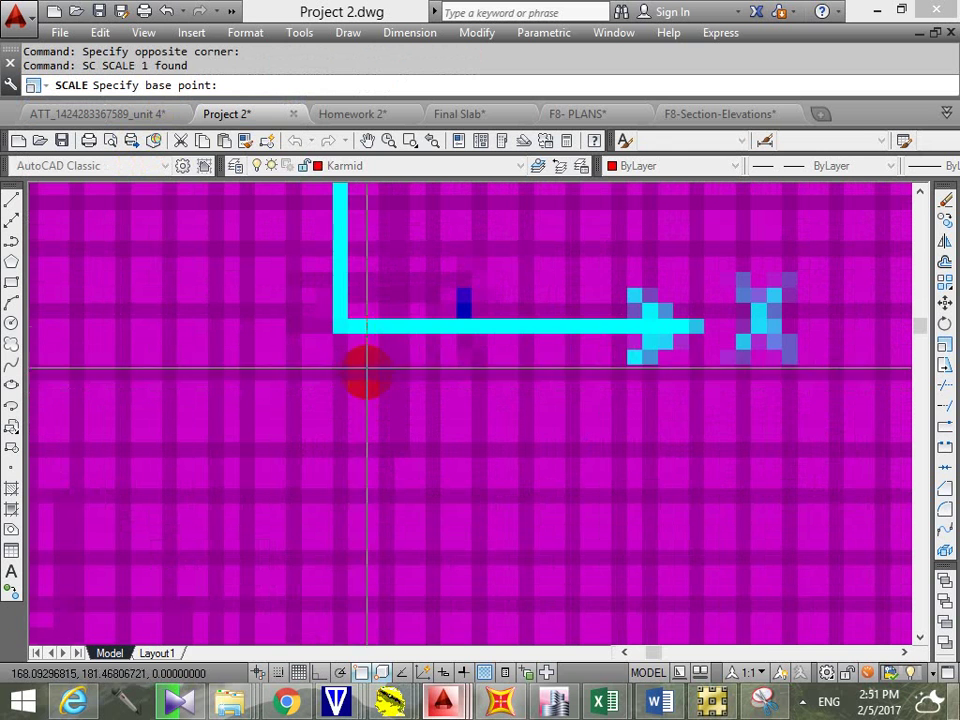
click(343, 323)
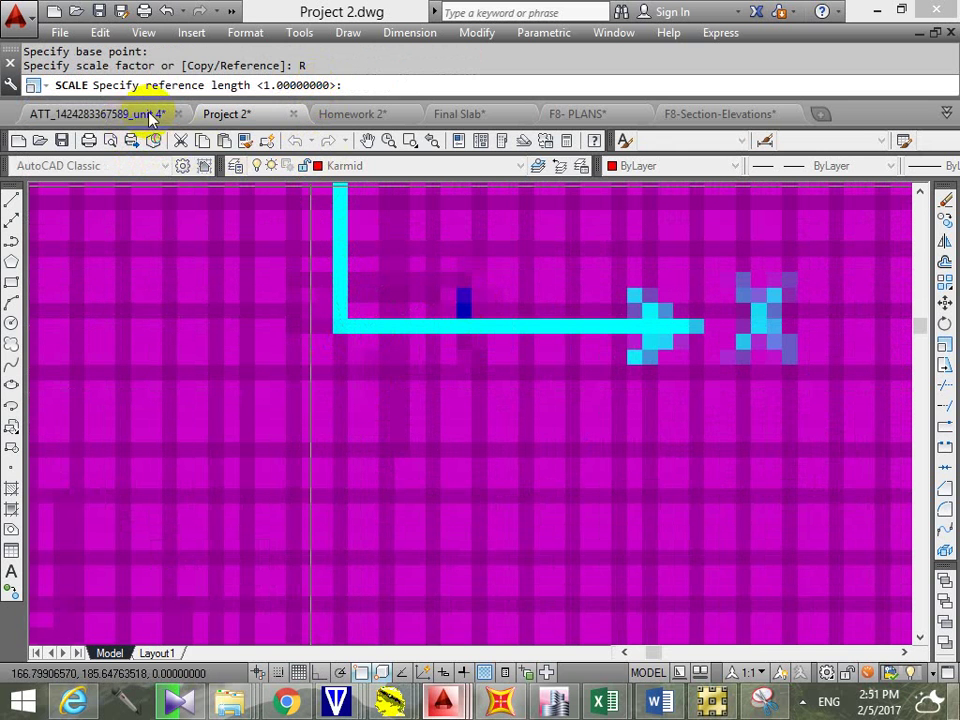
scroll(339, 377, down, 5)
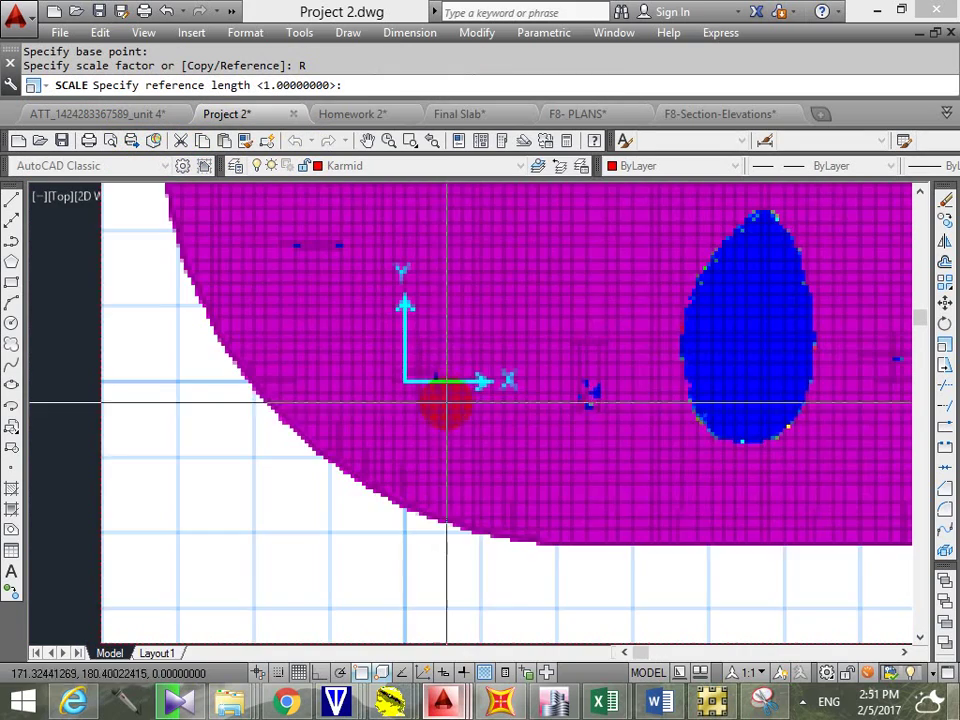
scroll(447, 403, down, 10)
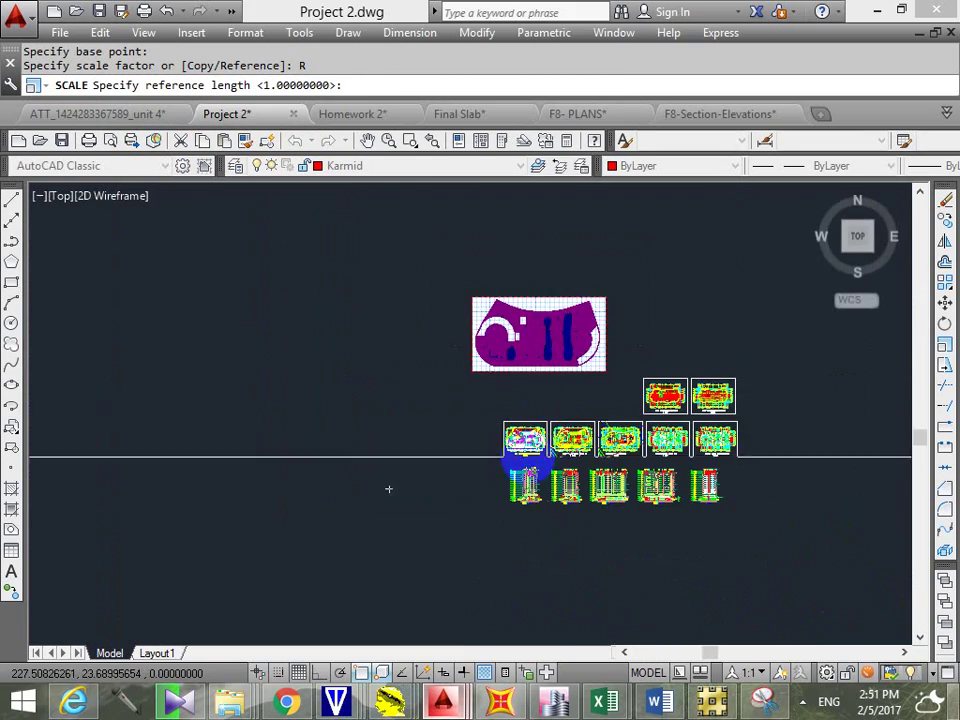
scroll(525, 458, up, 12)
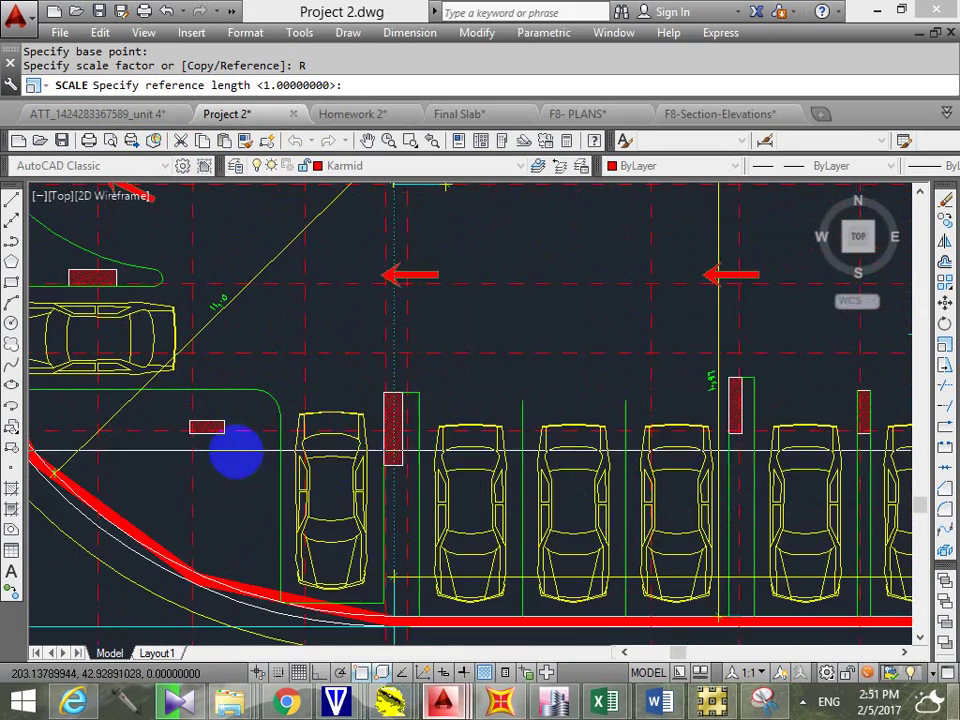
scroll(236, 455, up, 8)
click(133, 430)
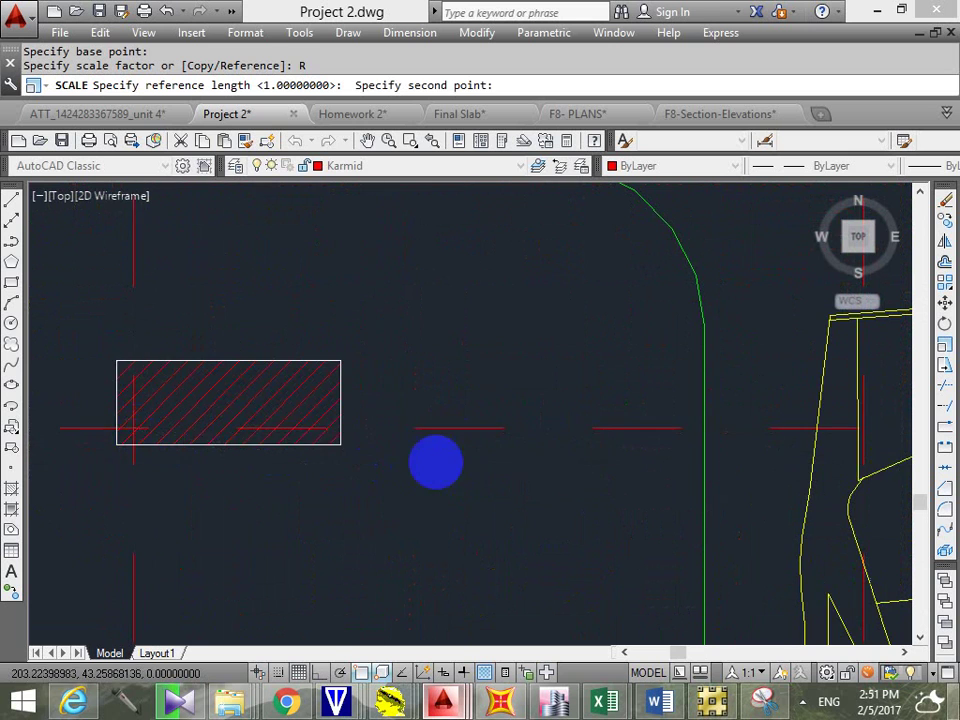
scroll(440, 462, down, 5)
scroll(700, 470, up, 5)
click(687, 412)
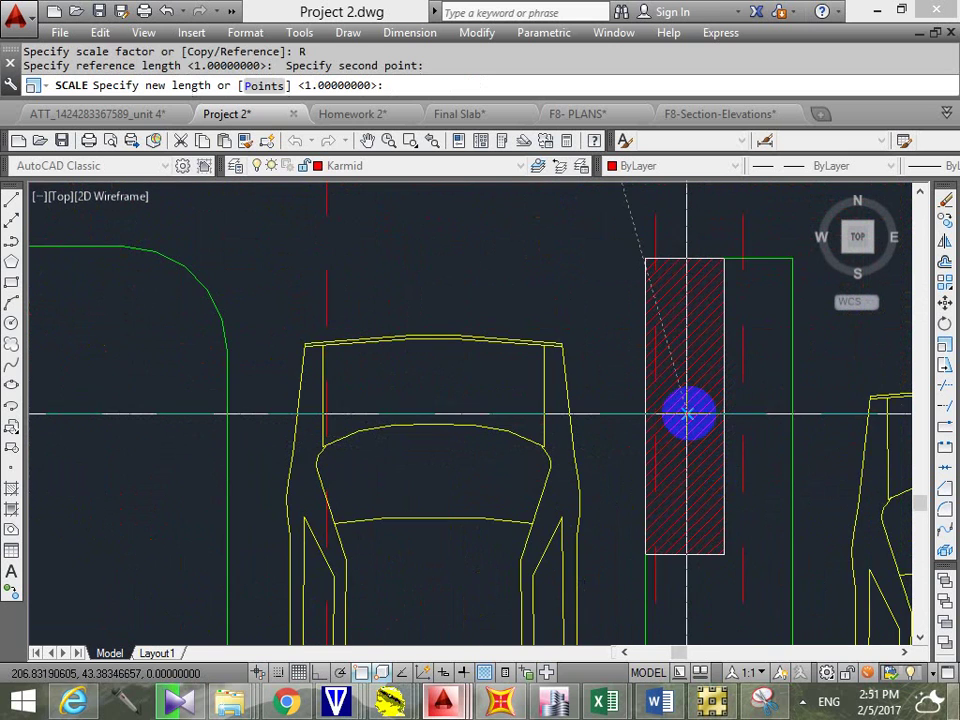
Step: Define the new scale length by two points on the M11 image, from its axes origin to the adjacent column location
scroll(656, 455, down, 8)
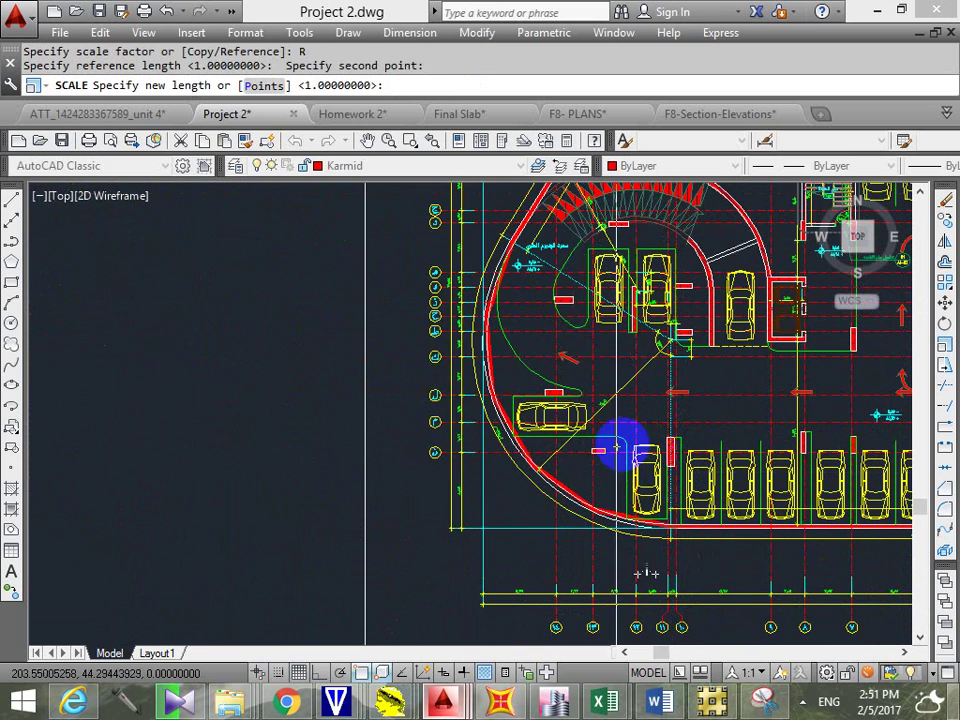
click(255, 87)
scroll(428, 332, down, 10)
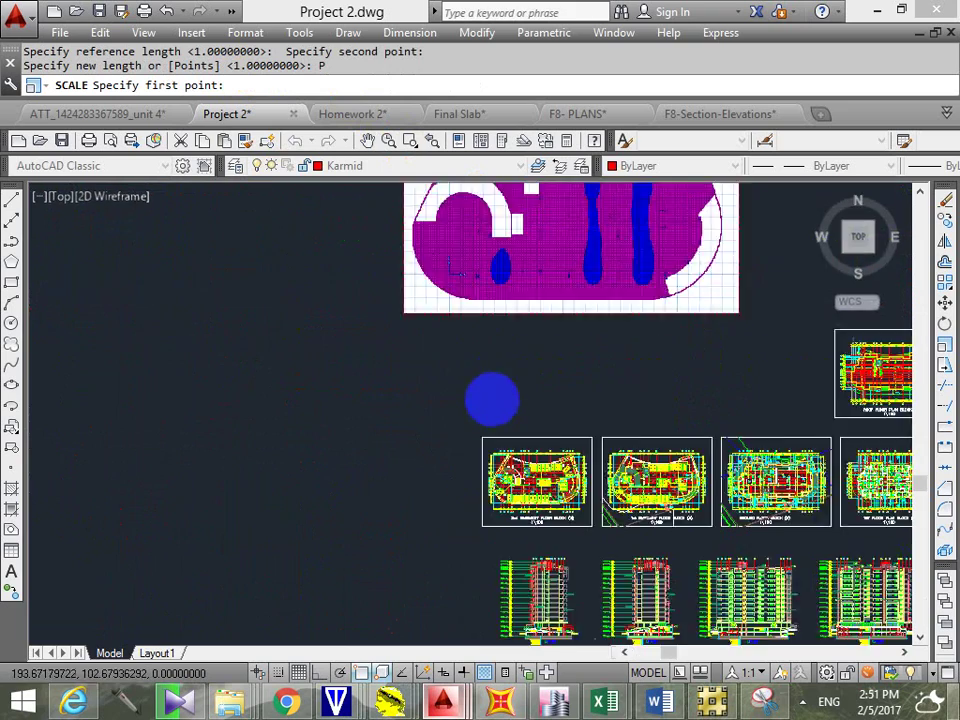
scroll(490, 398, up, 12)
scroll(478, 325, up, 4)
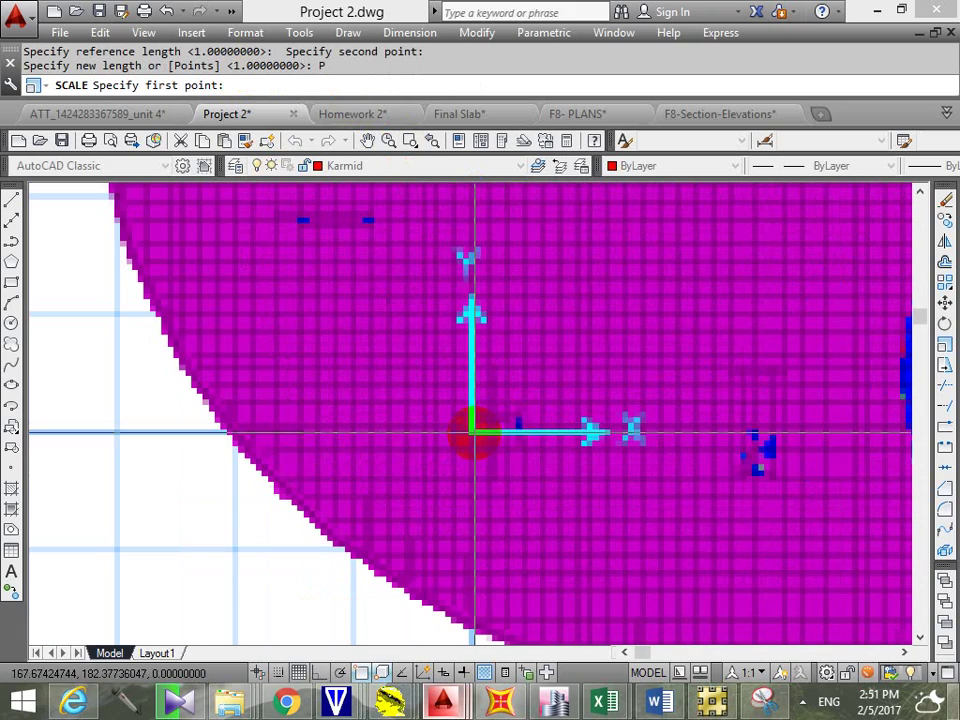
click(766, 440)
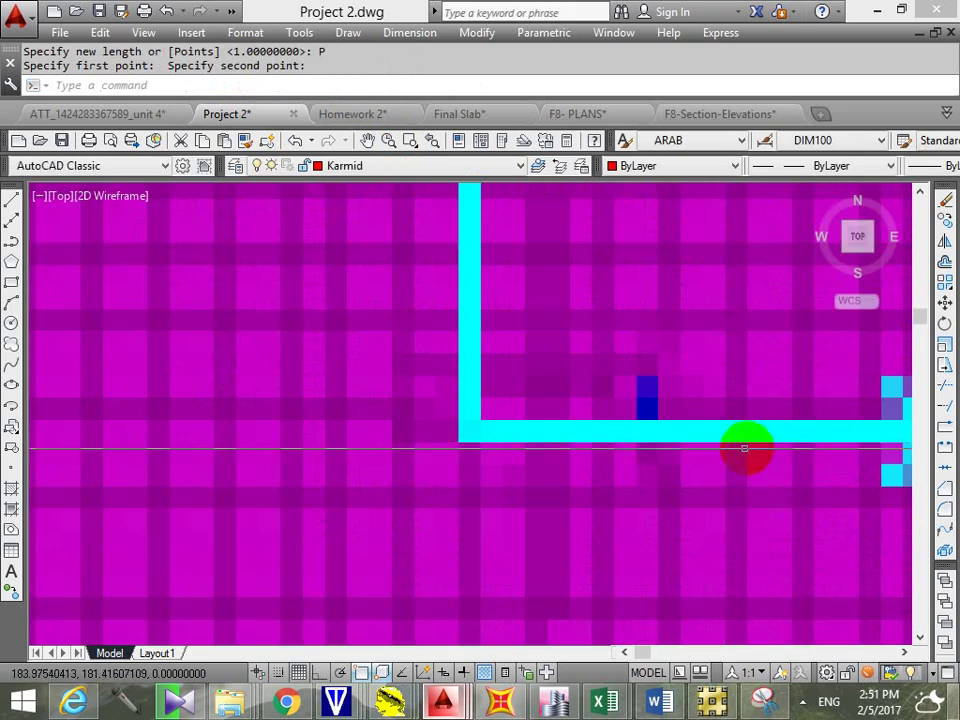
scroll(720, 450, down, 10)
scroll(553, 440, up, 10)
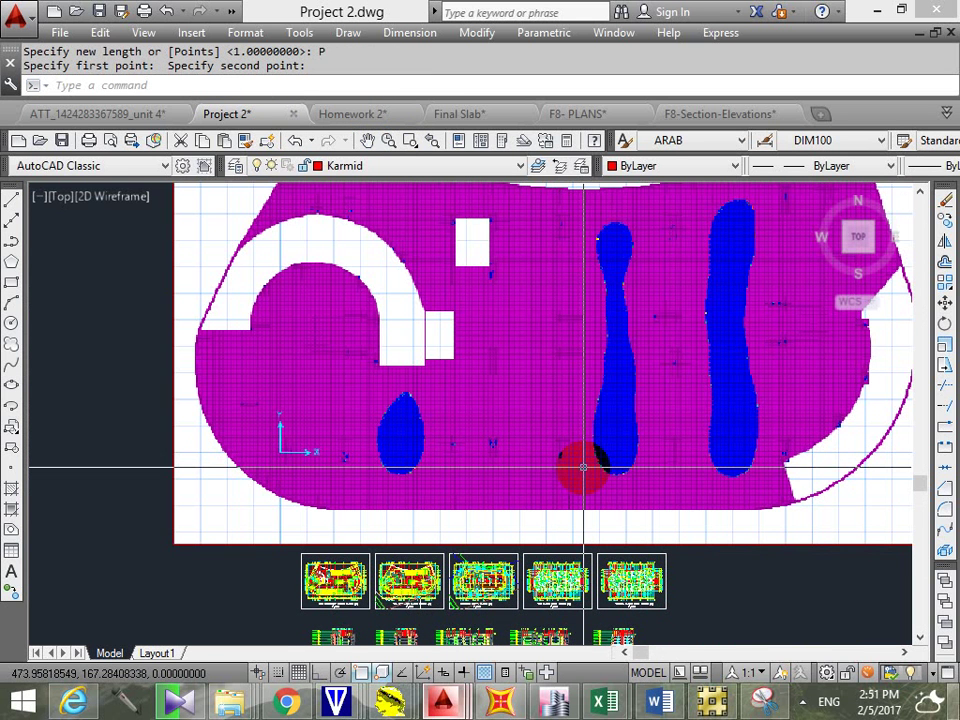
scroll(541, 460, down, 5)
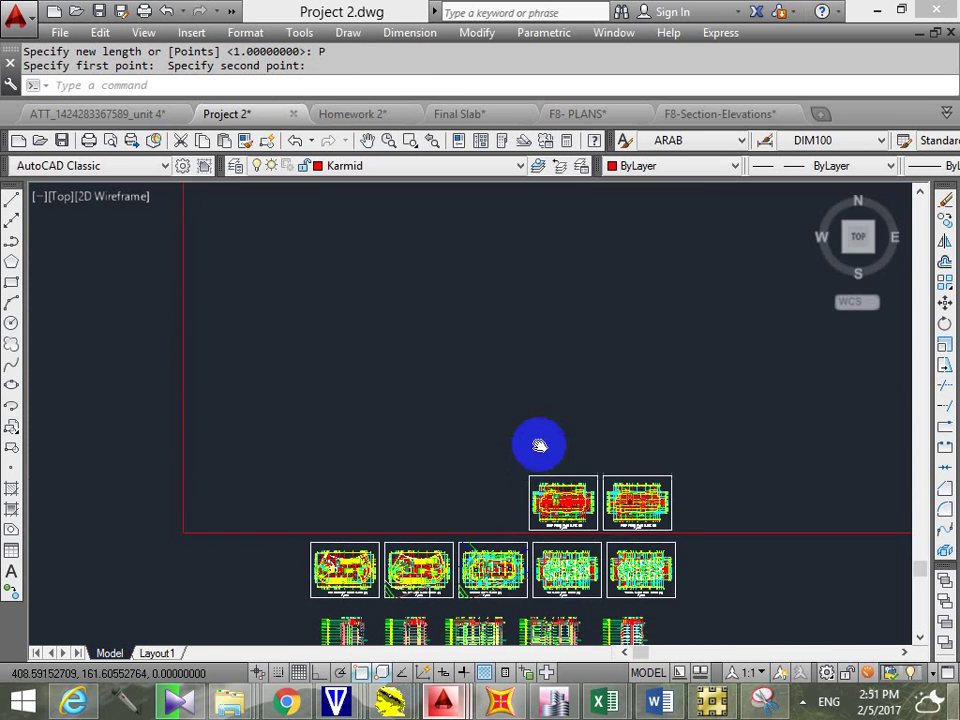
scroll(540, 450, up, 5)
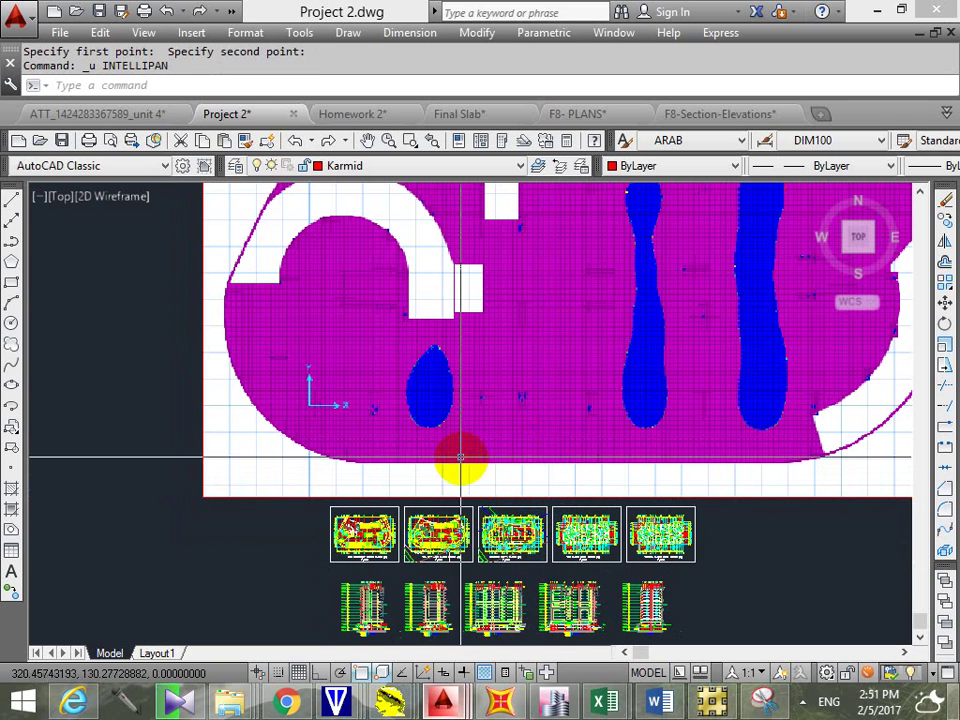
Step: Undo the last reference scaling of the M11 image, back to its size as pasted above the basement plans
key(ctrl+z)
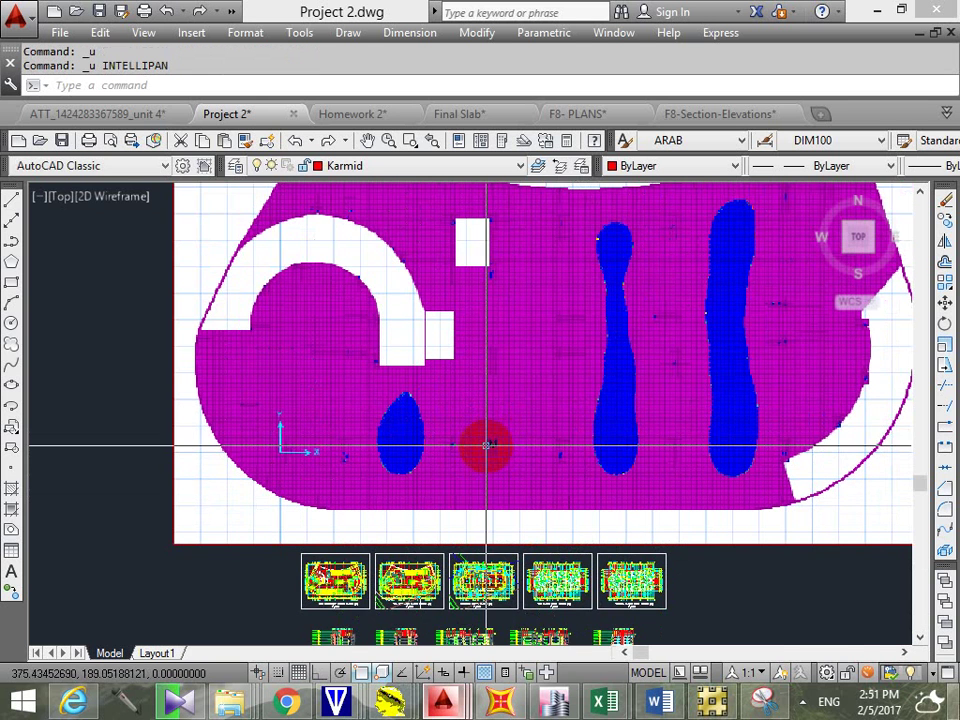
key(ctrl+z)
scroll(407, 443, up, 2)
scroll(420, 366, up, 1)
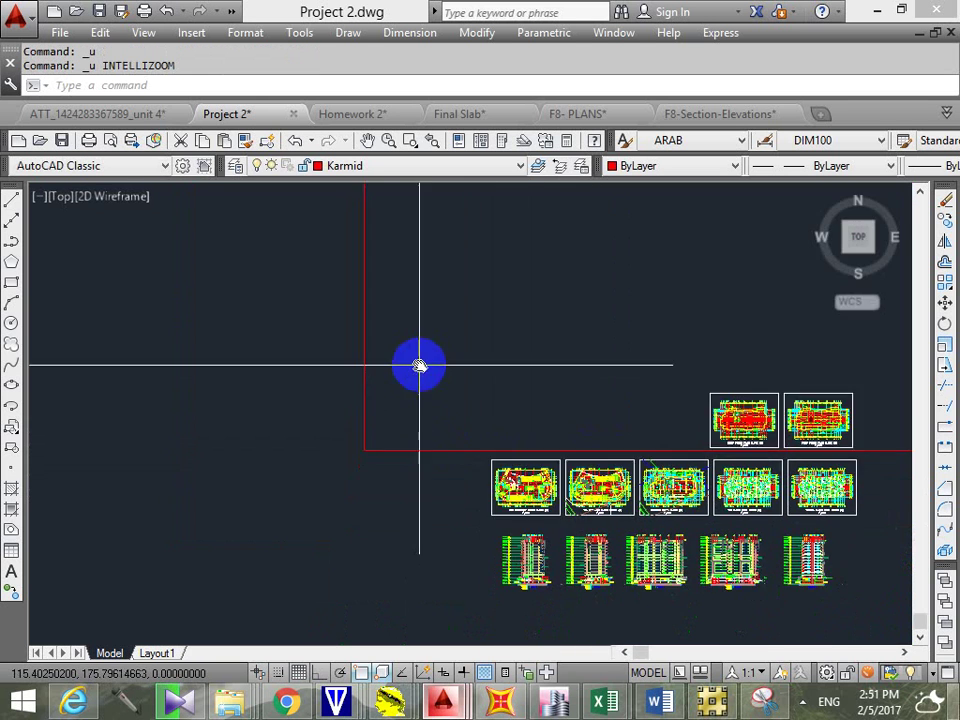
scroll(510, 497, up, 5)
scroll(510, 497, up, 3)
scroll(493, 294, down, 7)
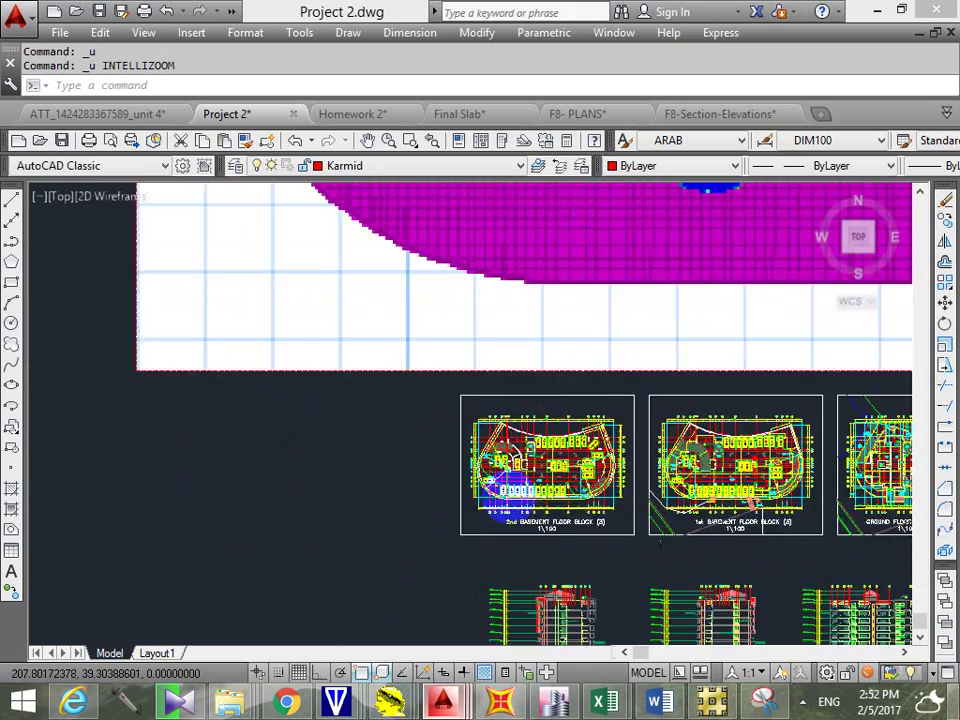
scroll(560, 400, down, 3)
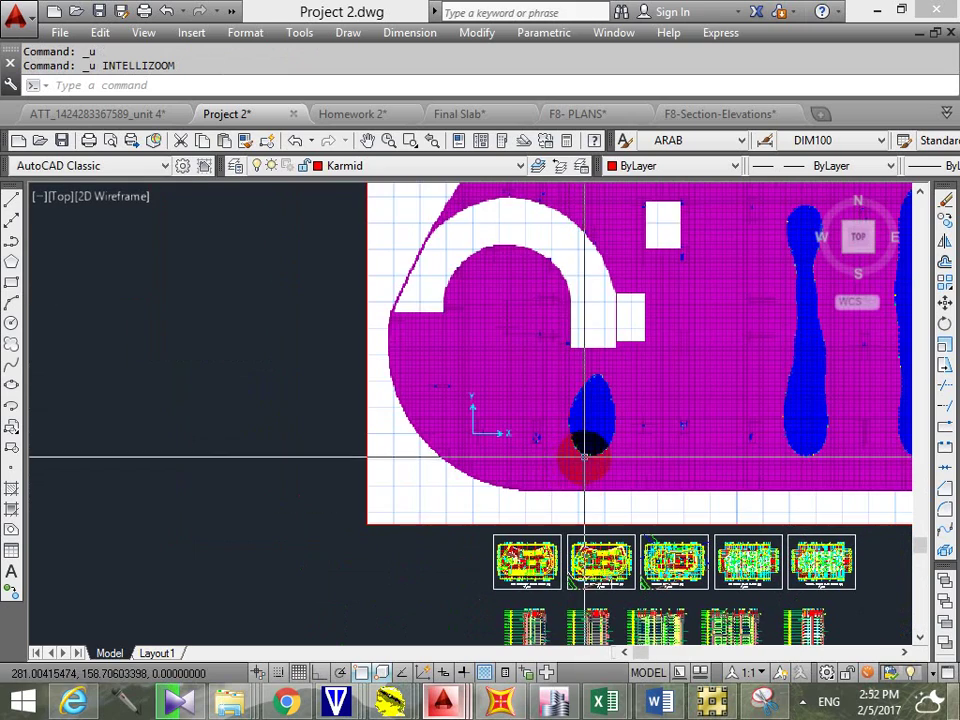
mouse_move(587, 424)
middle_down()
mouse_move(546, 420)
mouse_move(590, 427)
middle_up()
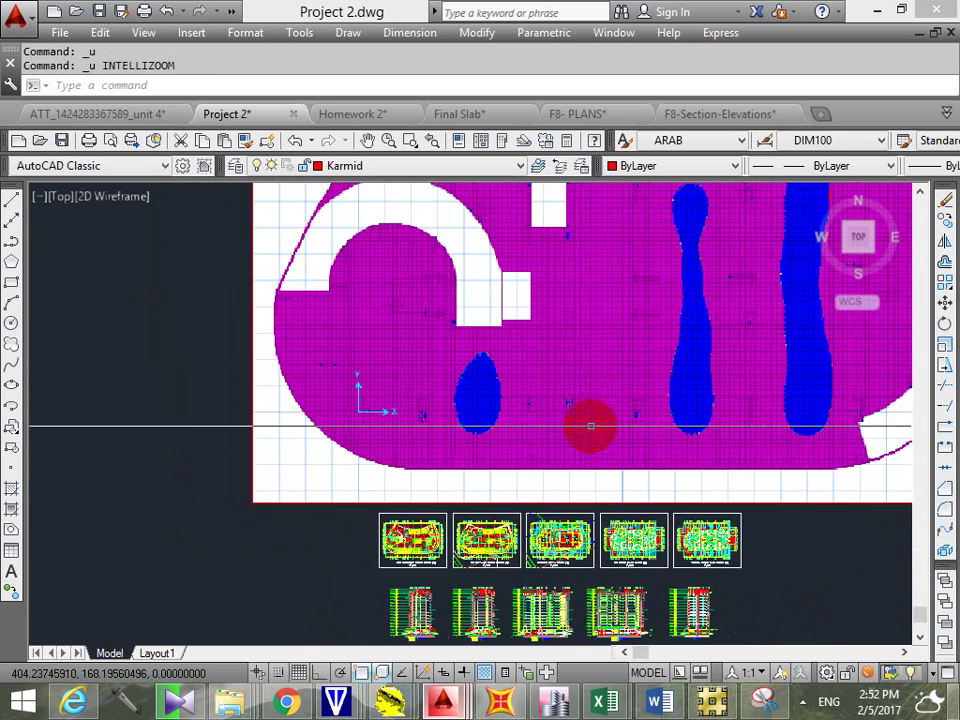
middle_drag(474, 424, 585, 418)
scroll(585, 430, up, 3)
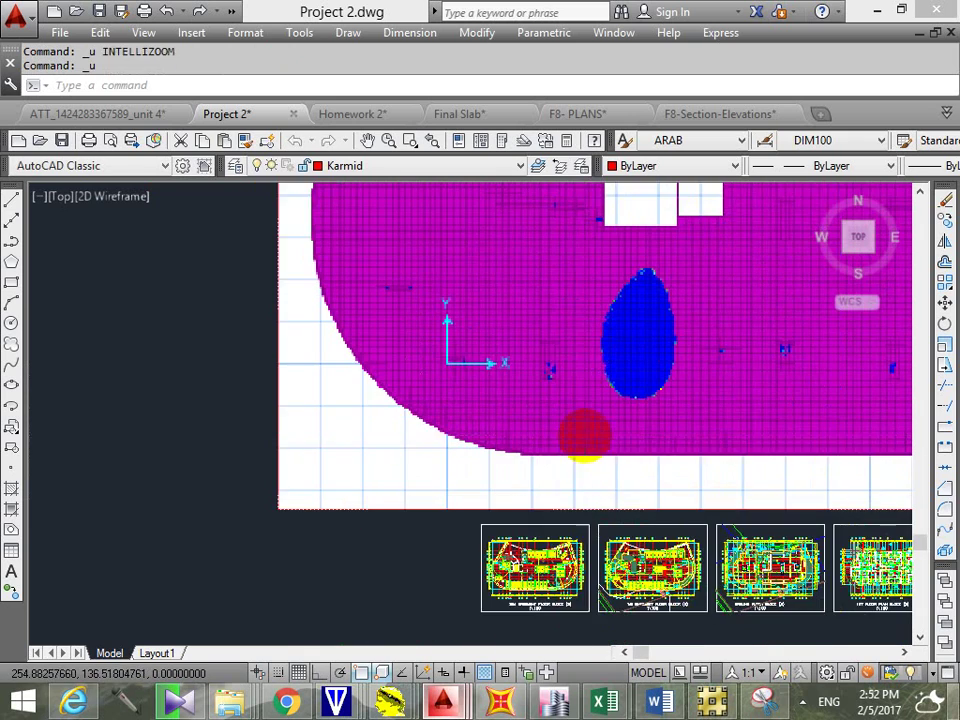
key(ctrl+z)
key(ctrl+z)
key(ctrl+z)
key(ctrl+z)
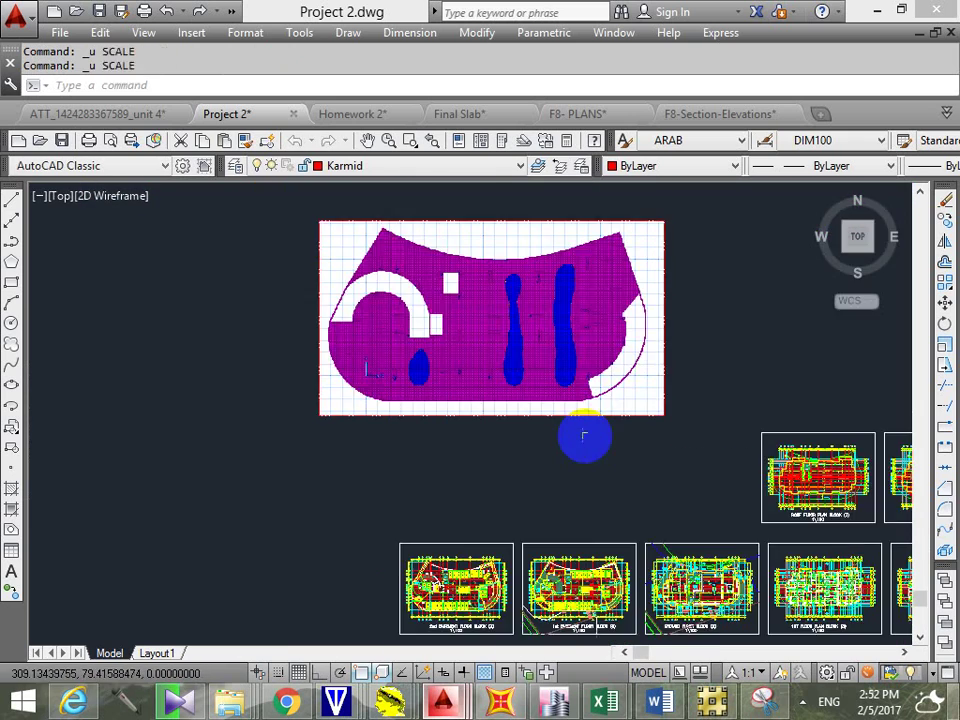
scroll(549, 437, down, 2)
middle_drag(544, 386, 557, 418)
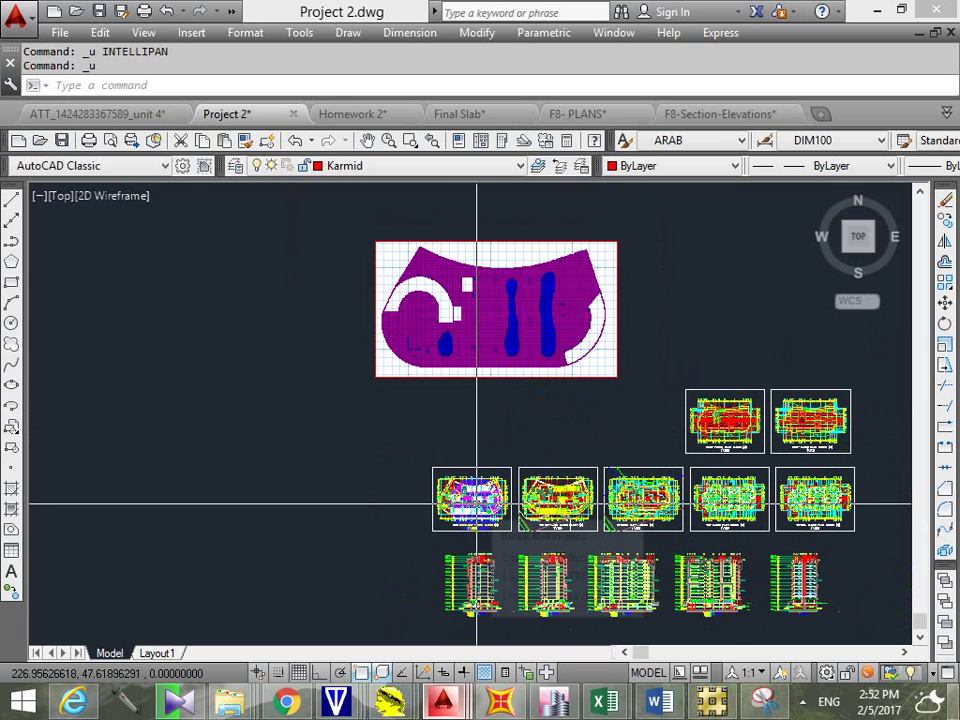
middle_drag(581, 431, 571, 439)
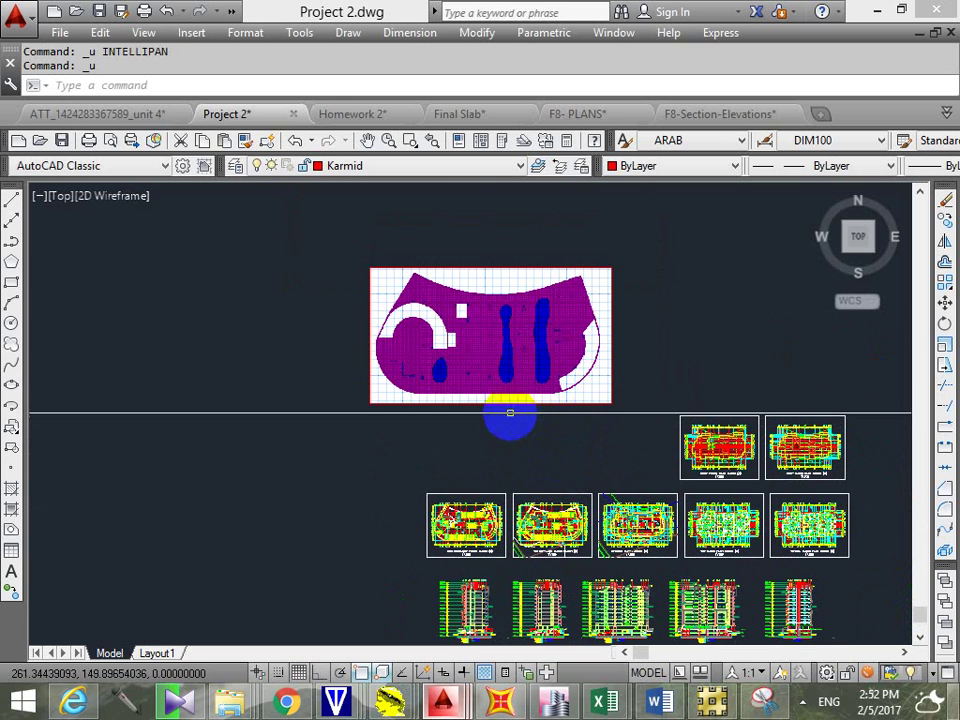
Step: Scale the M11 image with the Reference option, using its axes origin as the base point
drag(640, 318, 568, 396)
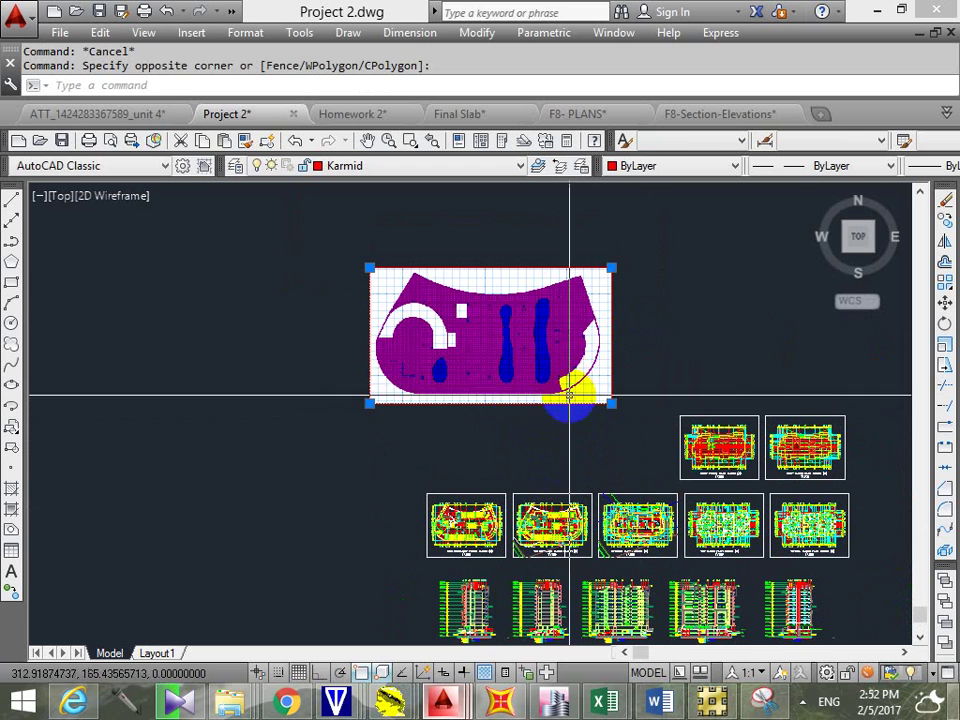
text(sc)
key(Return)
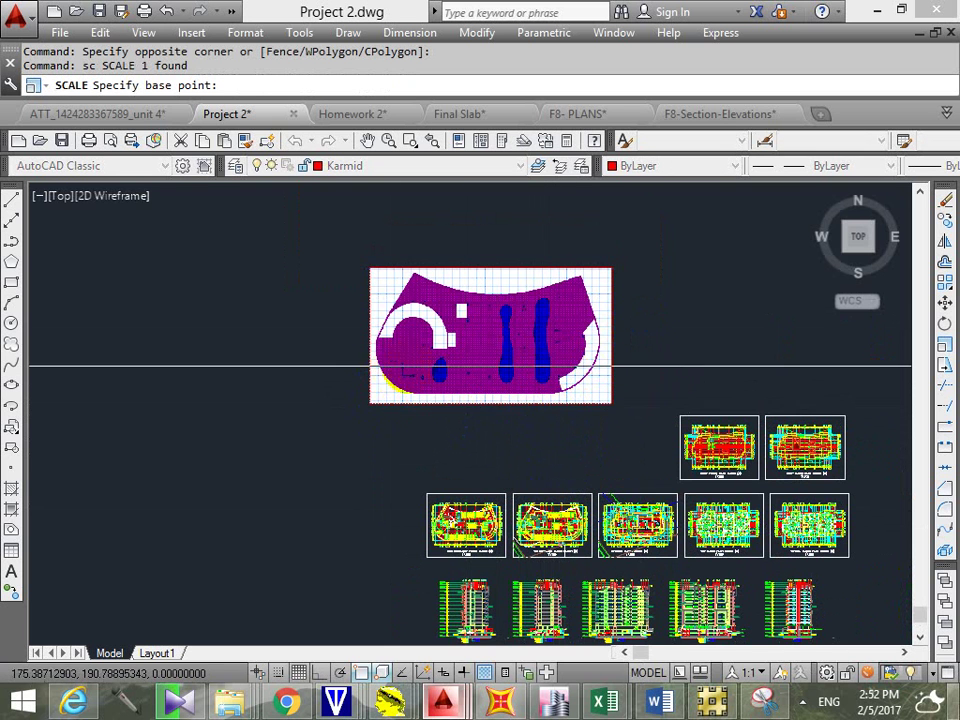
scroll(395, 366, up, 4)
scroll(395, 366, up, 4)
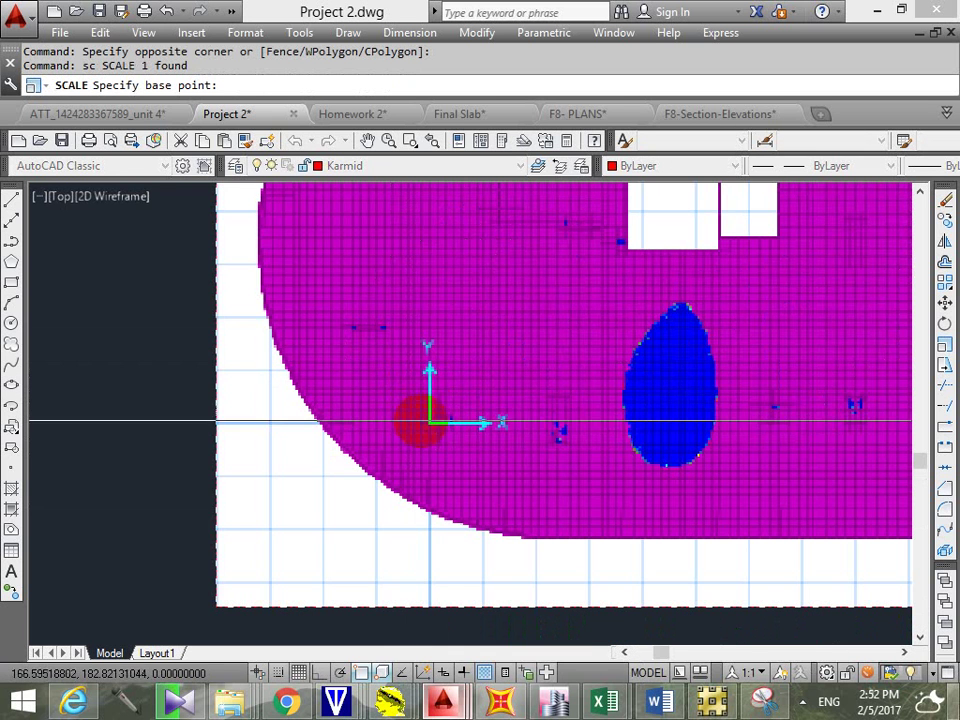
click(430, 418)
scroll(478, 390, down, 5)
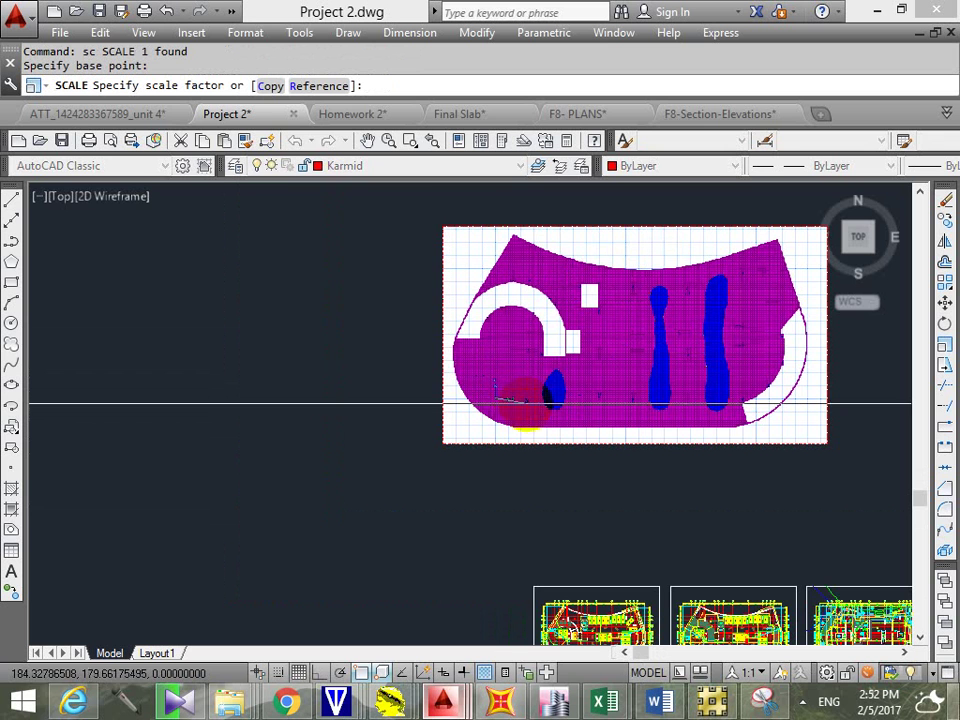
click(320, 86)
Step: Take the reference length on the M11 image from the axes origin to the lower corner between the two adjoining white openings
scroll(501, 393, up, 3)
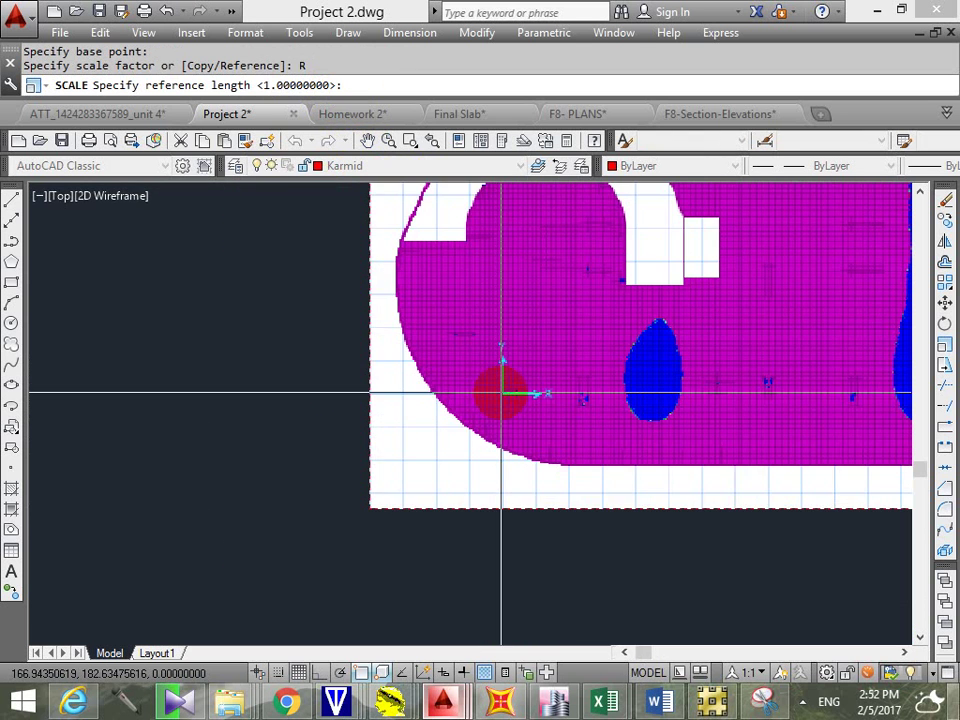
scroll(546, 414, down, 5)
scroll(514, 407, up, 4)
scroll(521, 390, down, 2)
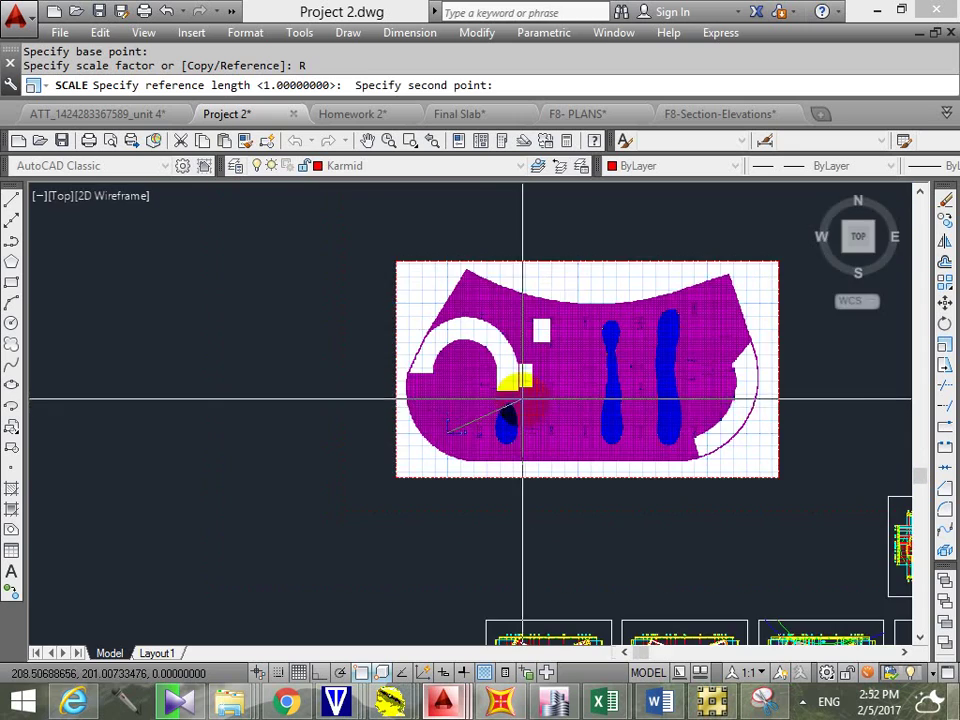
scroll(512, 342, up, 6)
click(506, 321)
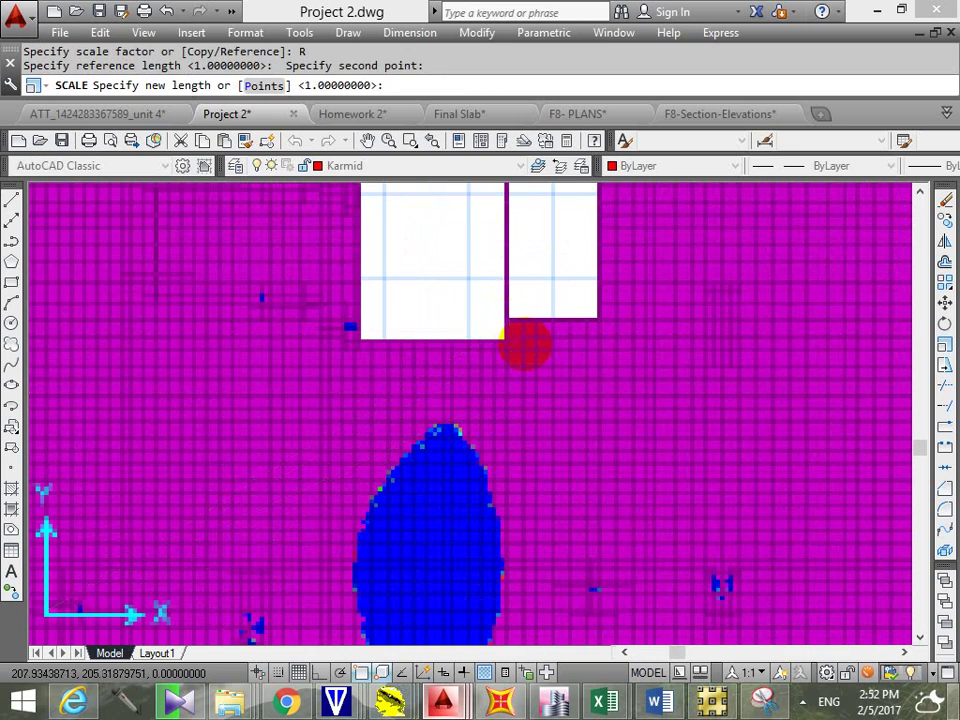
Step: Define the new length by two points on the 2nd basement plan, from the lower-left column to the lower-left corner of the core walls
click(266, 86)
scroll(400, 338, down, 5)
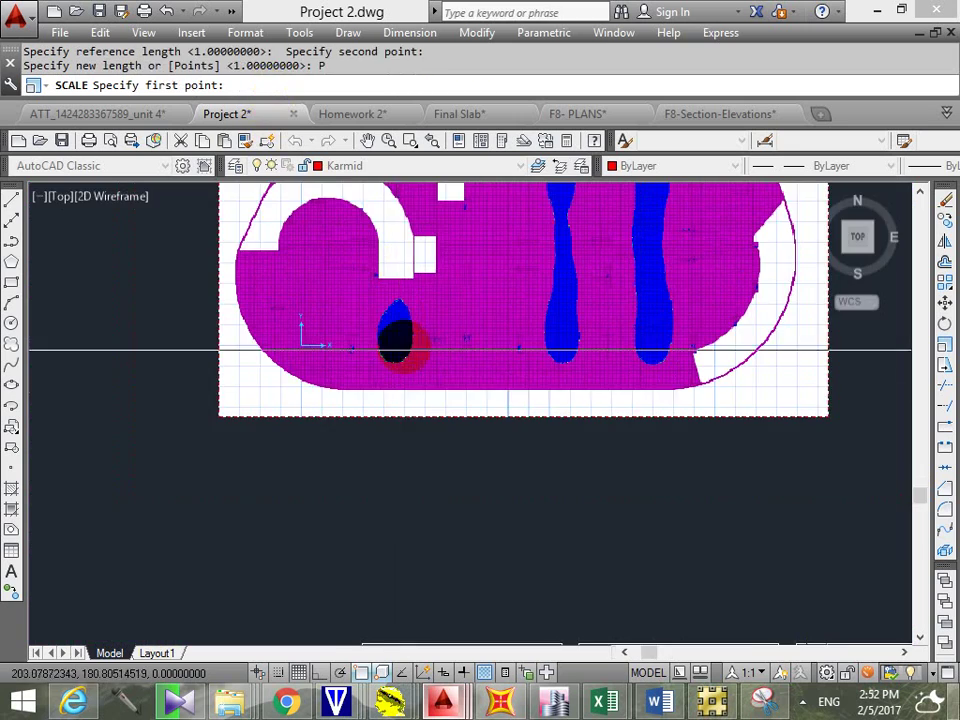
scroll(450, 444, down, 2)
scroll(407, 339, up, 8)
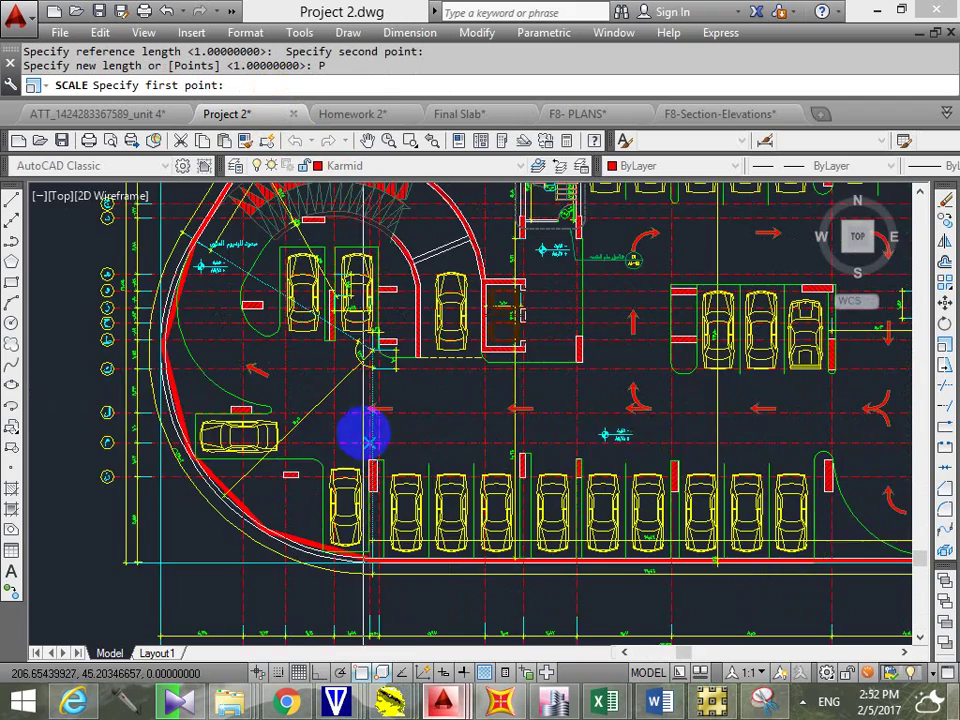
scroll(303, 507, up, 5)
click(216, 448)
scroll(446, 512, down, 5)
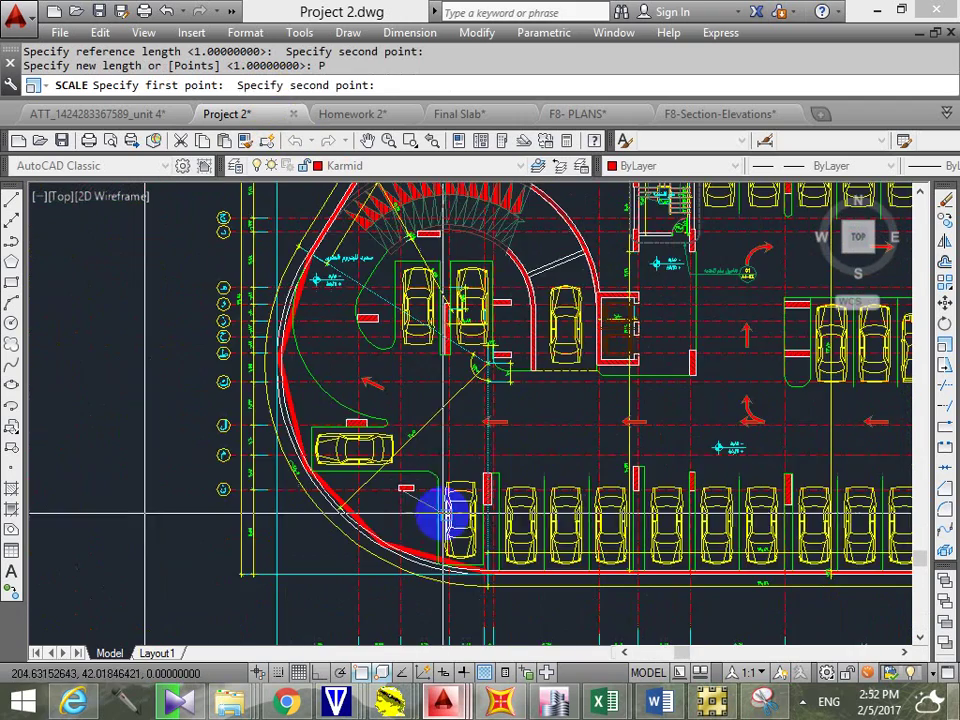
scroll(600, 364, up, 4)
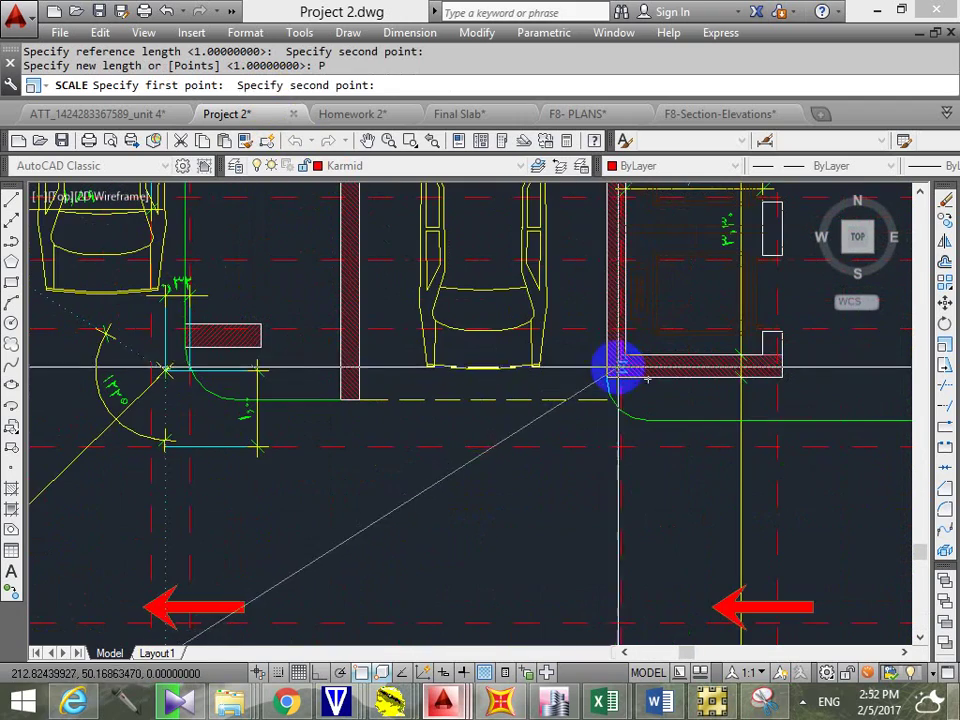
scroll(613, 365, up, 3)
click(619, 356)
scroll(580, 390, down, 6)
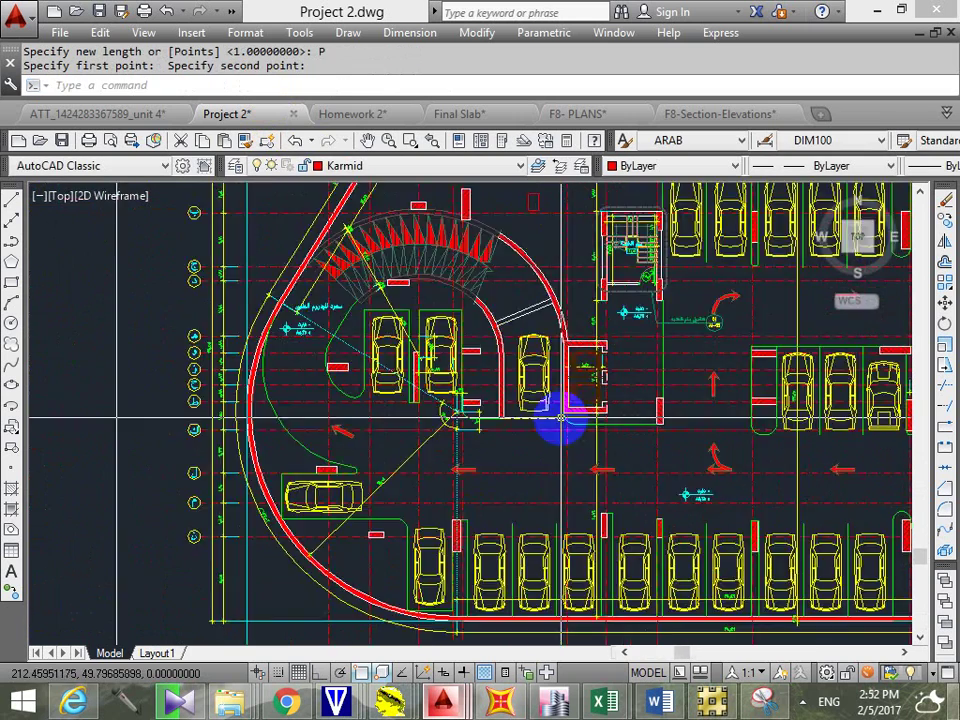
scroll(587, 350, down, 4)
middle_drag(591, 343, 518, 384)
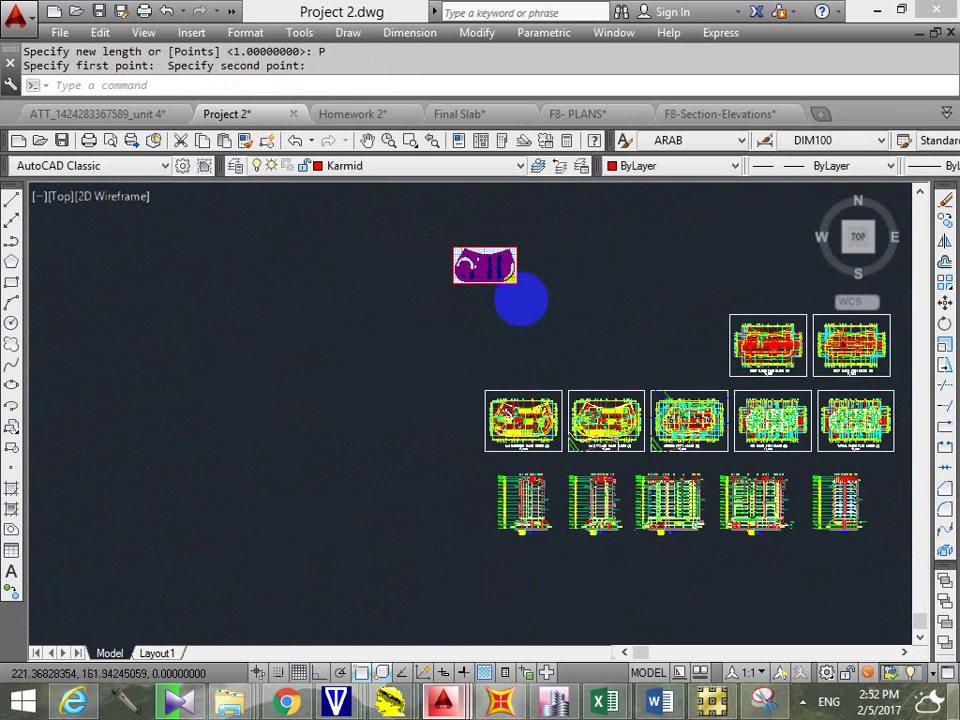
Step: Move the scaled M11 image by its axes origin onto the grid intersection at the lower-left column of the 1st basement plan
key(Escape)
key(Escape)
click(522, 232)
click(407, 296)
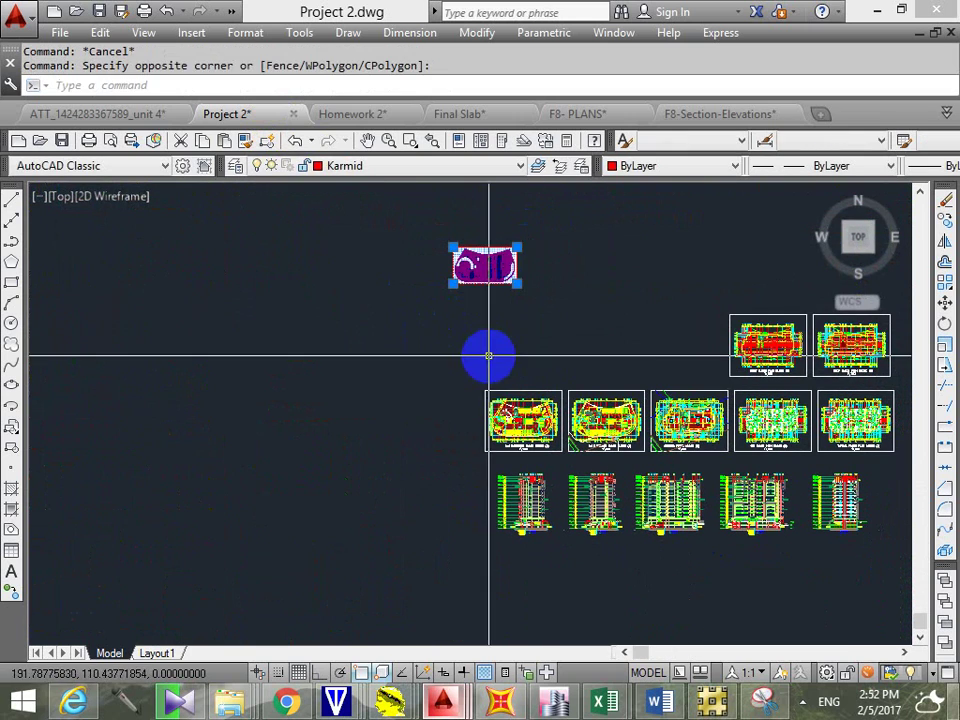
text(m)
key(Return)
scroll(463, 300, up, 10)
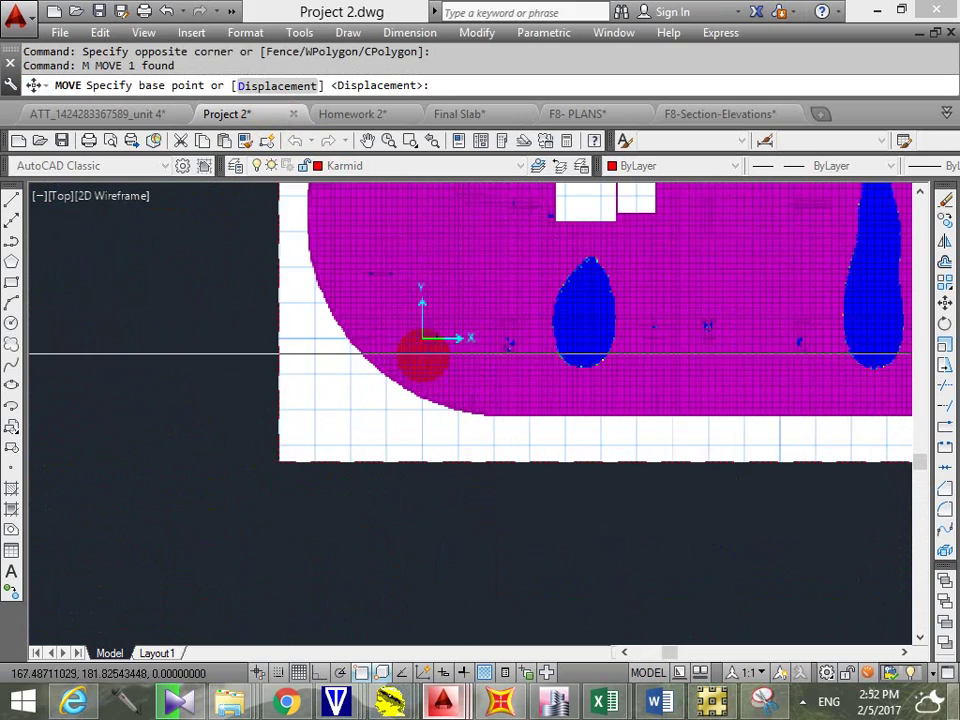
click(421, 337)
scroll(542, 375, down, 8)
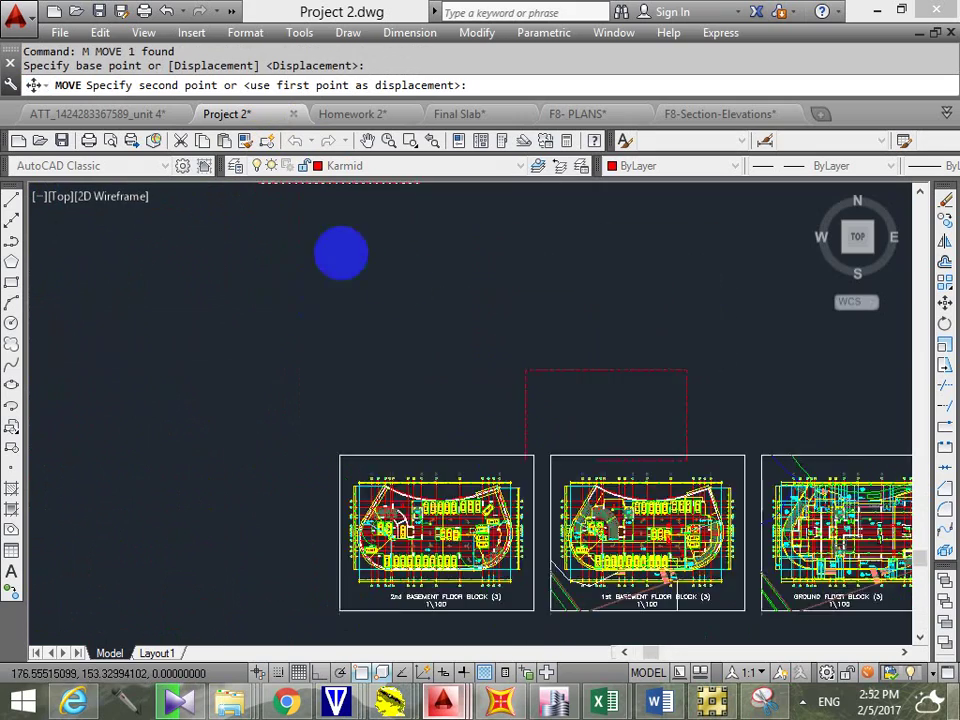
scroll(490, 450, up, 8)
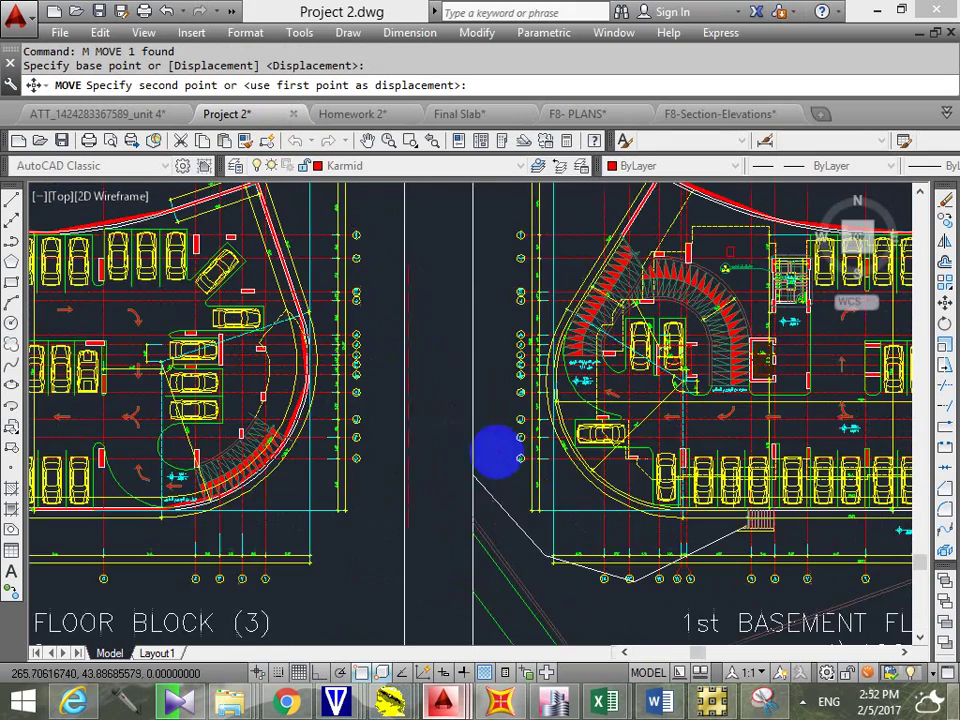
scroll(635, 438, up, 10)
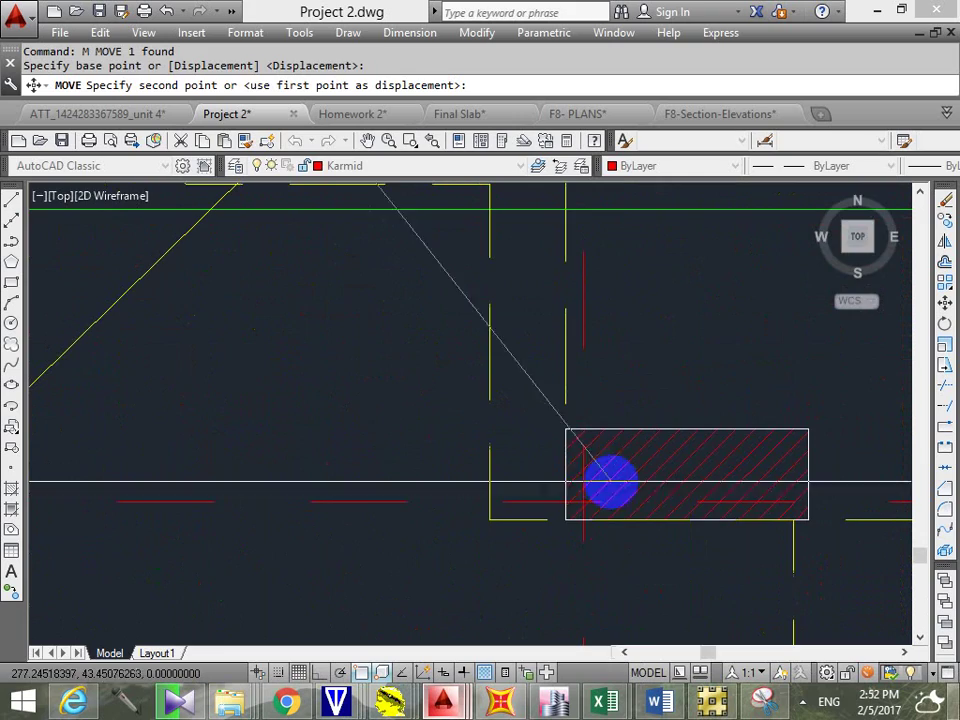
click(585, 502)
scroll(583, 490, down, 8)
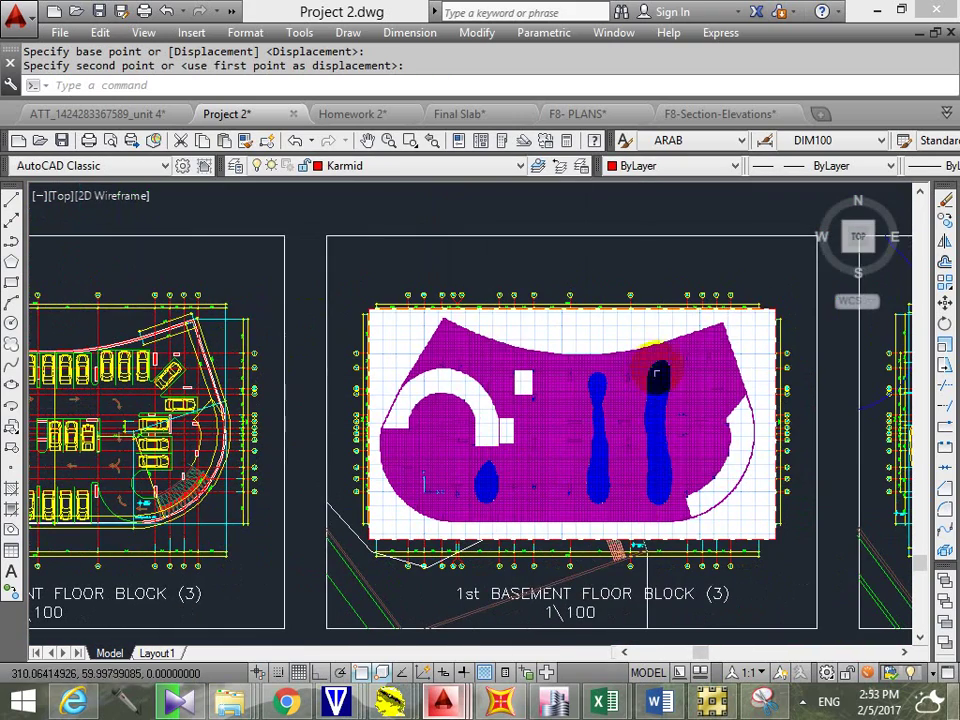
mouse_move(553, 456)
middle_down()
mouse_move(461, 476)
mouse_move(563, 482)
middle_up()
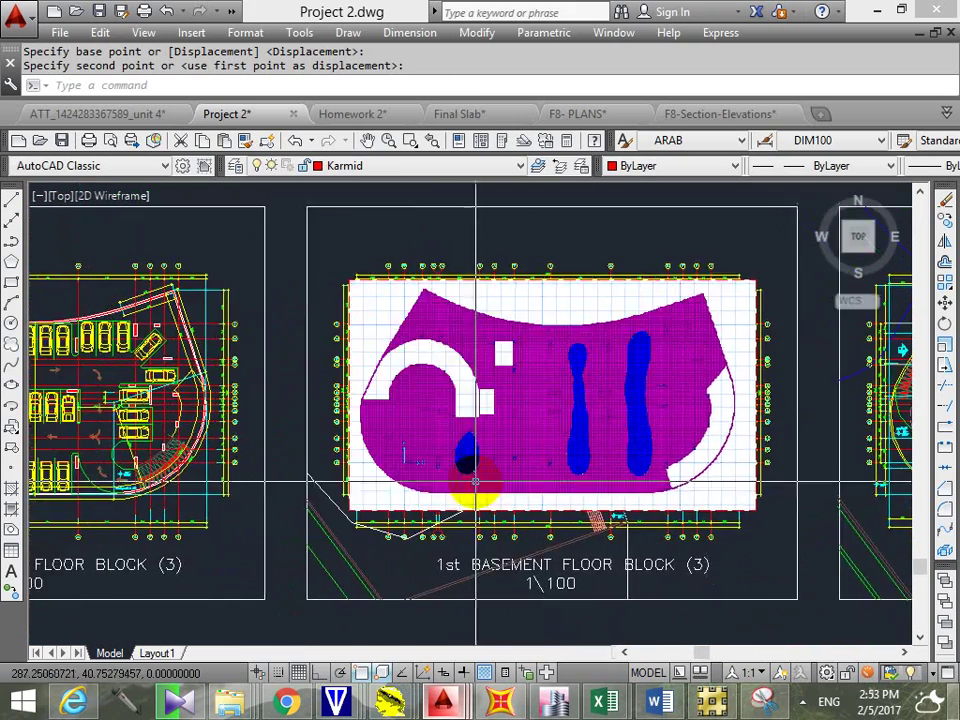
Step: Send the M11 image behind the linework of the 1st basement floor plan
click(611, 362)
key(Escape)
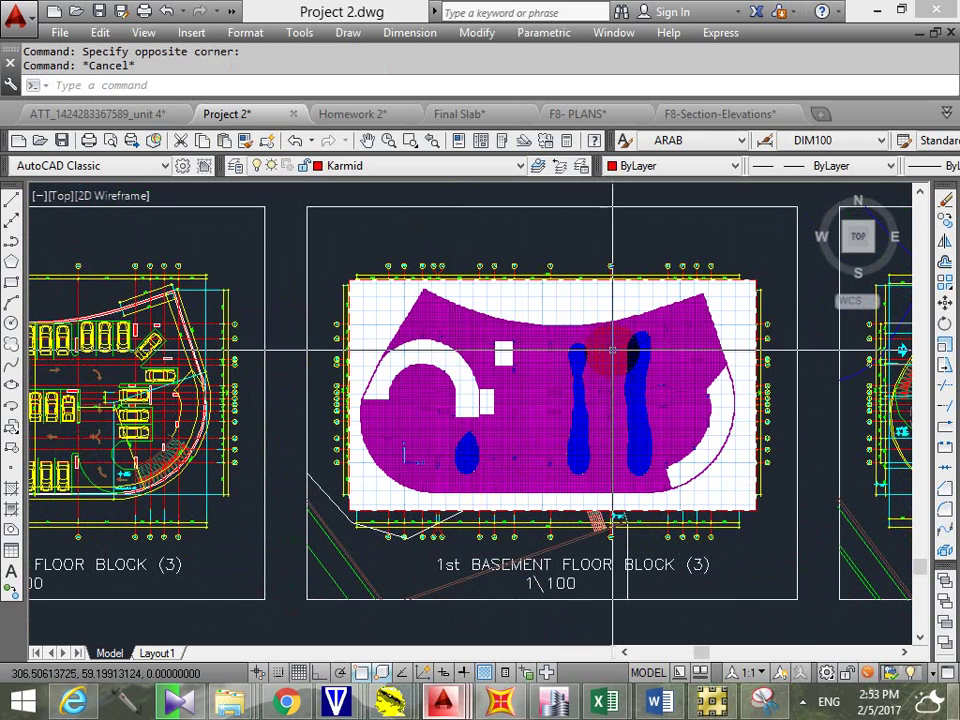
right_click(600, 349)
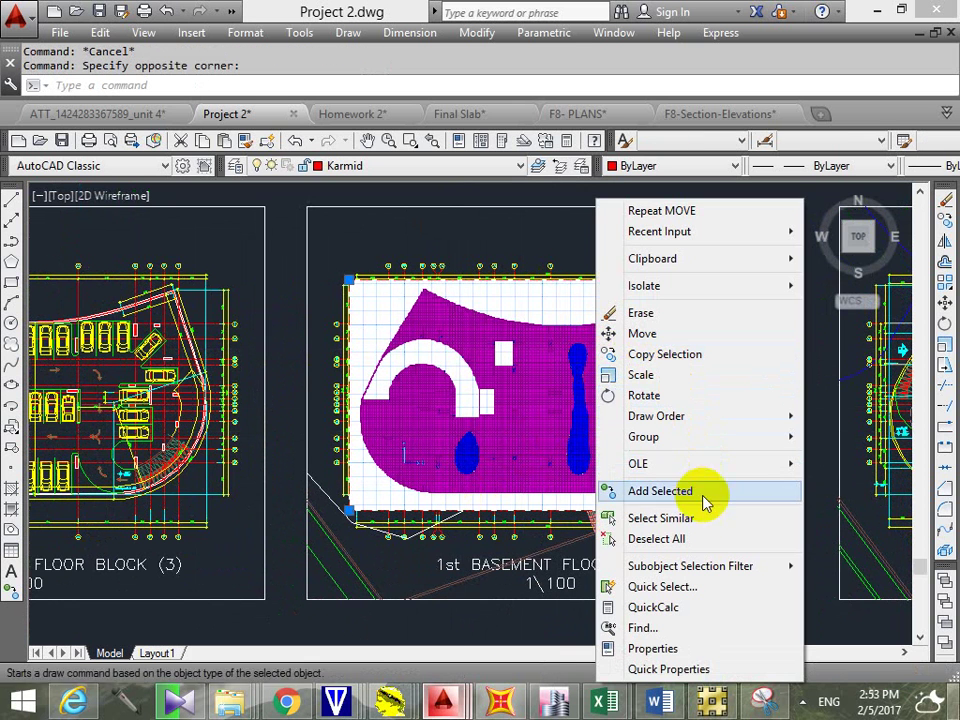
mouse_move(688, 566)
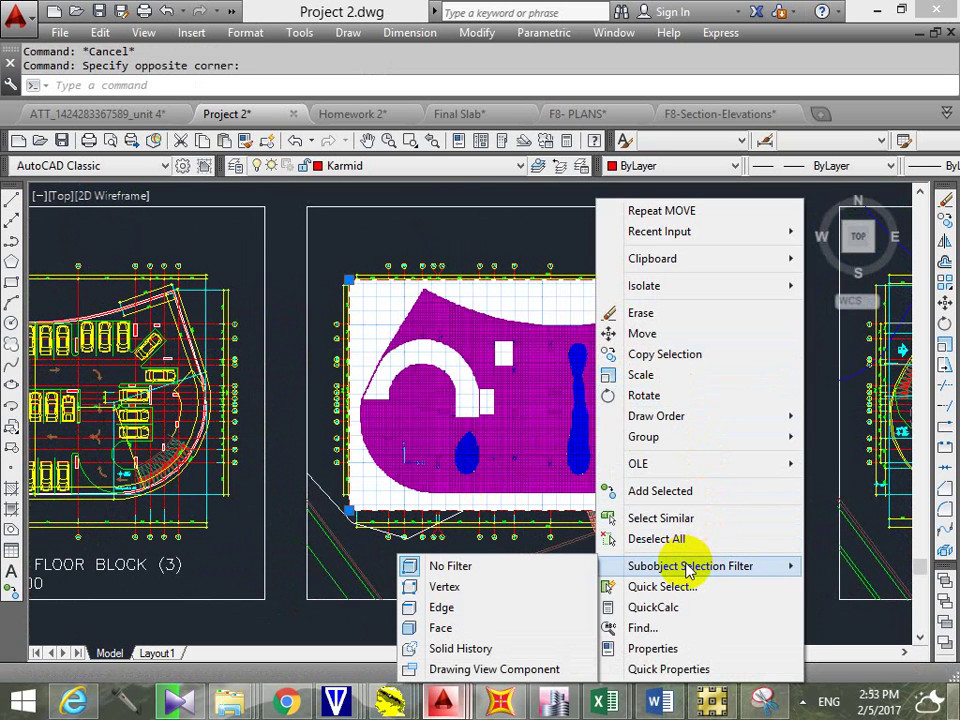
key(Escape)
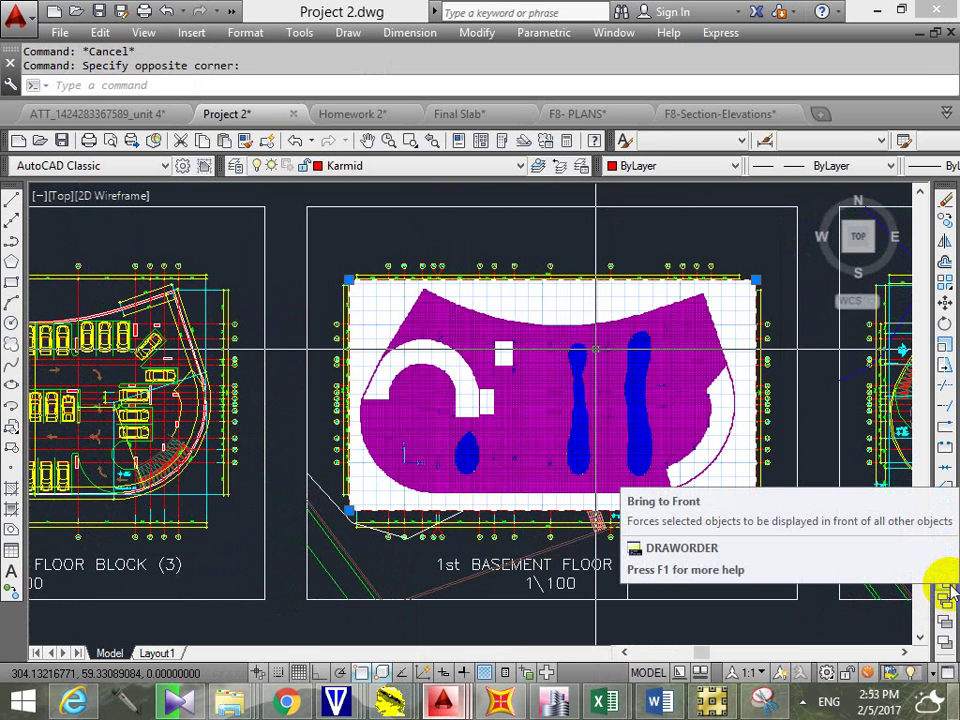
click(944, 618)
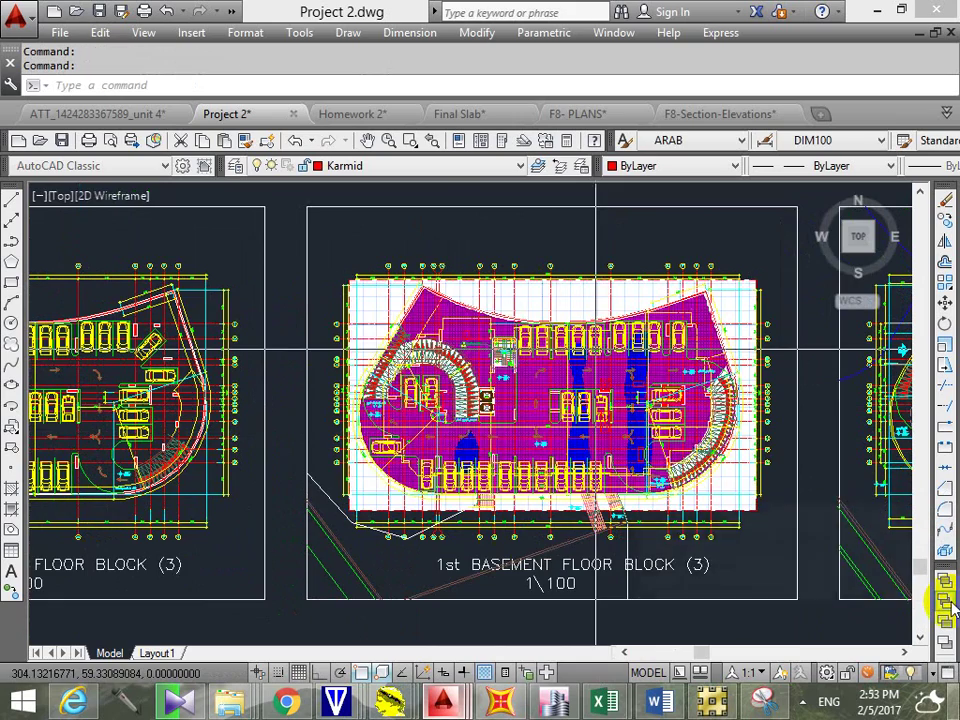
scroll(645, 443, up, 6)
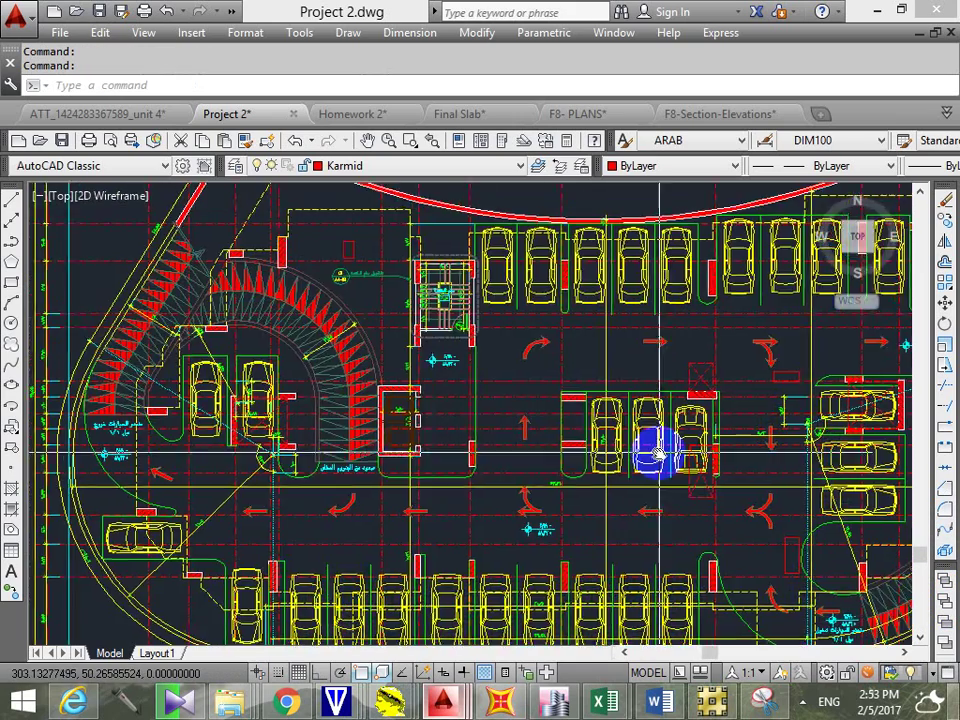
Step: Examine the blue over-capacity zones of the M11 overlay against the columns and grid lines of the 1st basement plan
mouse_move(621, 426)
middle_down()
mouse_move(578, 405)
mouse_move(625, 412)
middle_up()
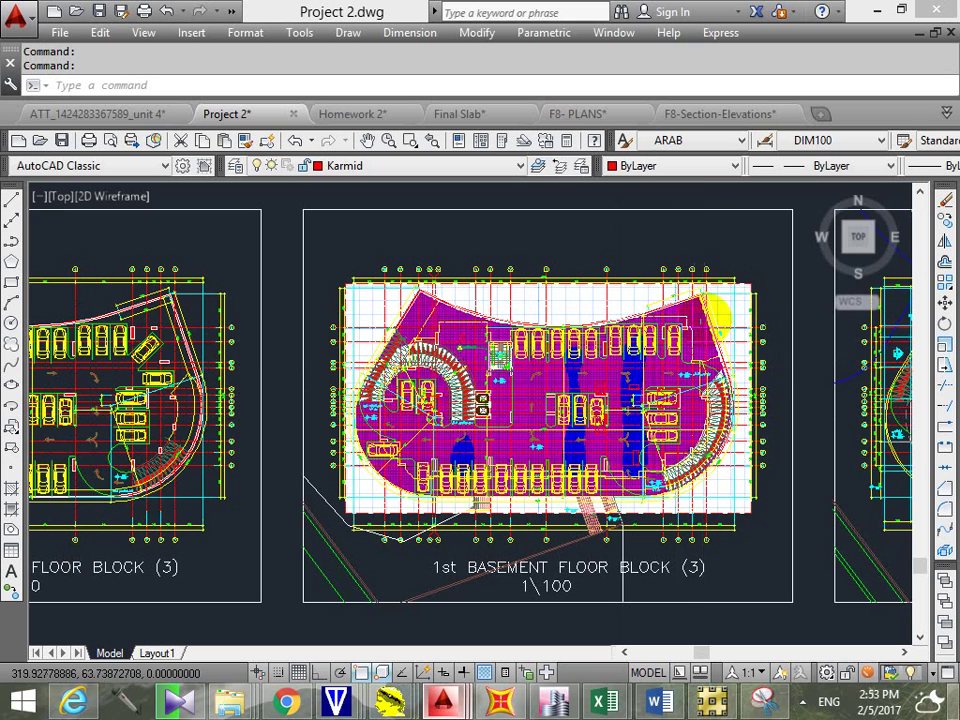
click(614, 294)
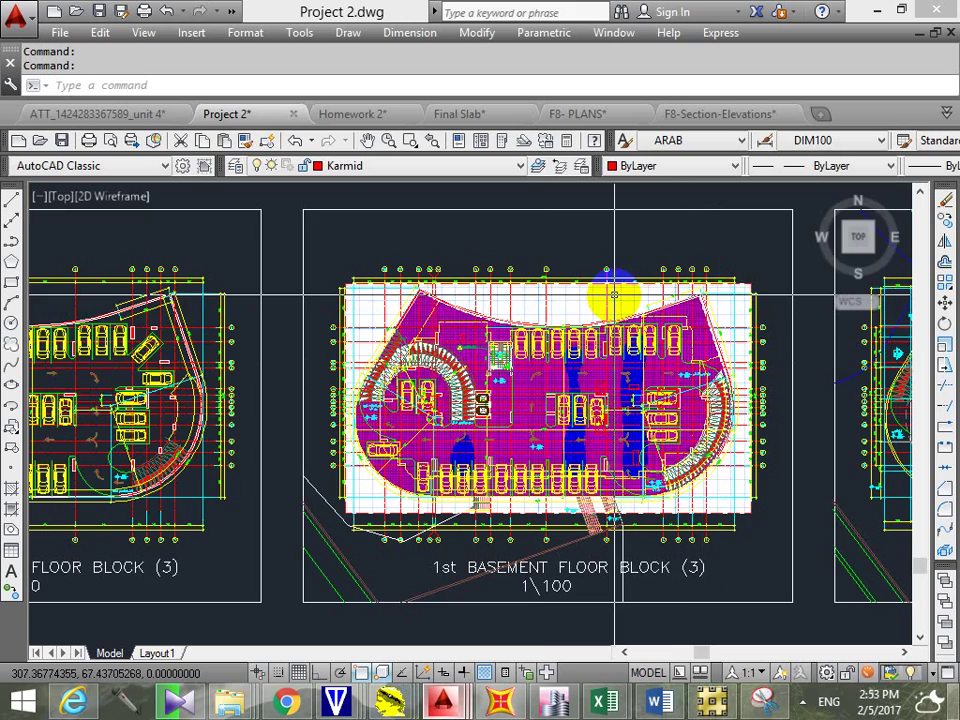
scroll(570, 420, up, 5)
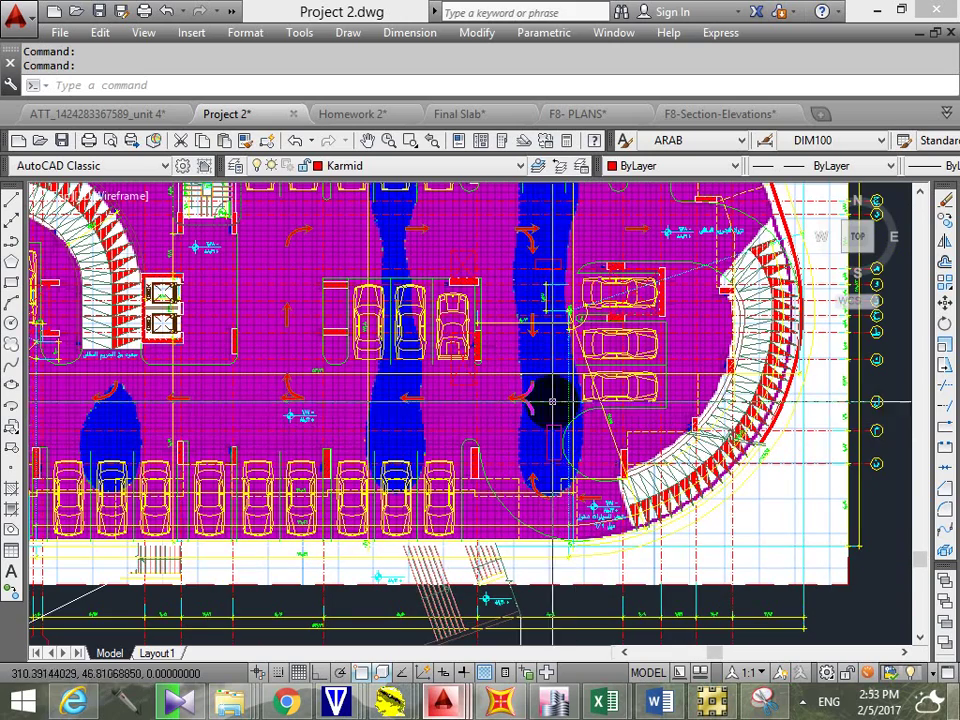
scroll(590, 420, up, 5)
middle_drag(583, 411, 654, 407)
scroll(660, 407, down, 2)
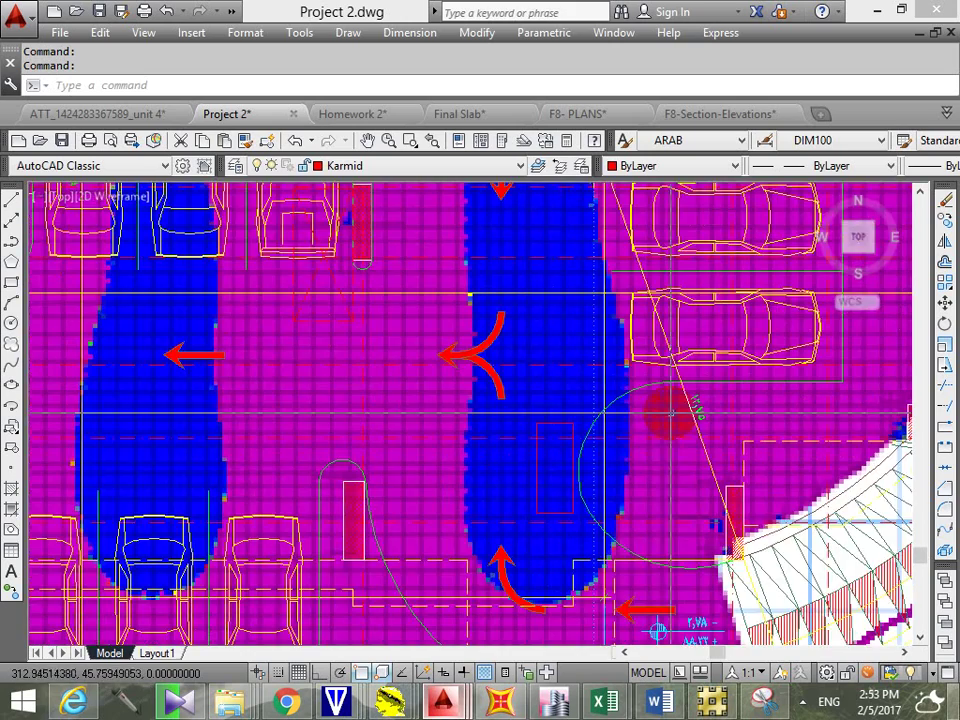
scroll(617, 407, down, 4)
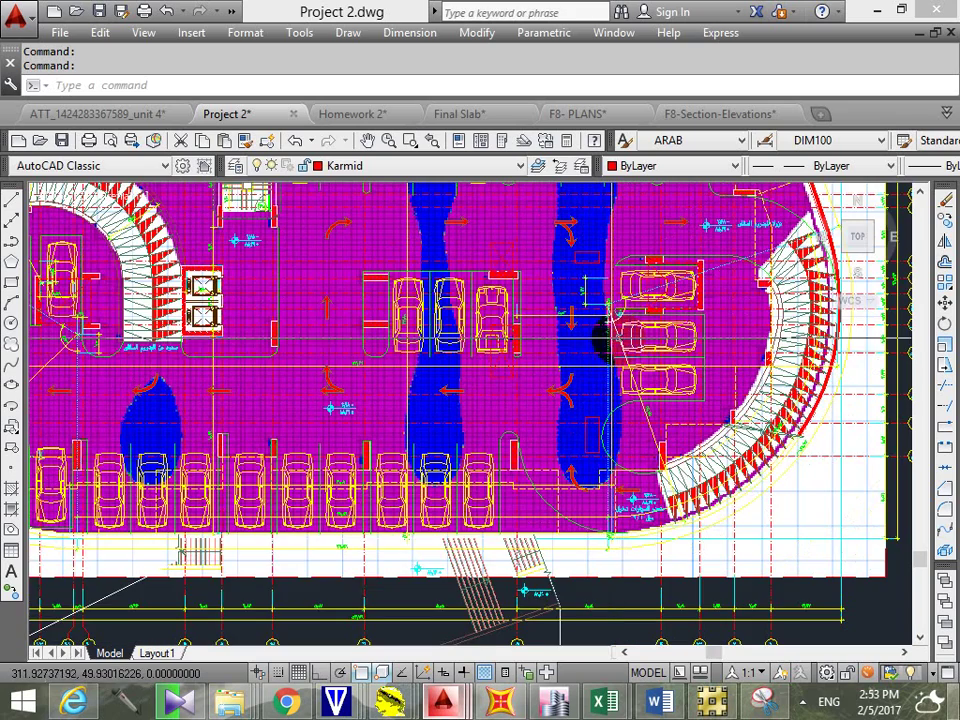
scroll(594, 336, up, 5)
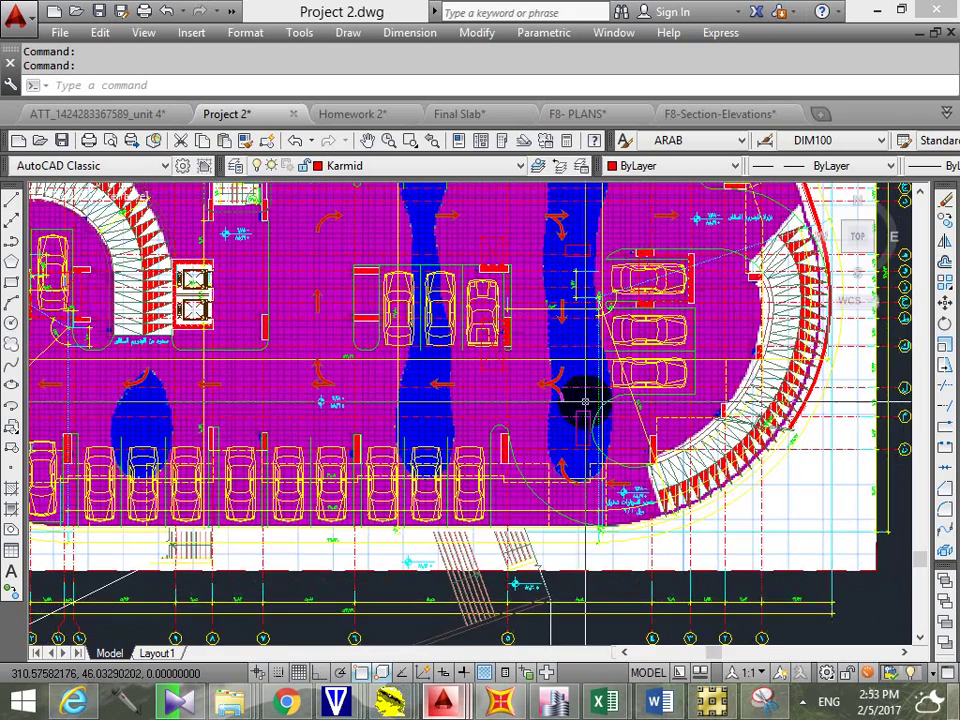
key(Escape)
key(Escape)
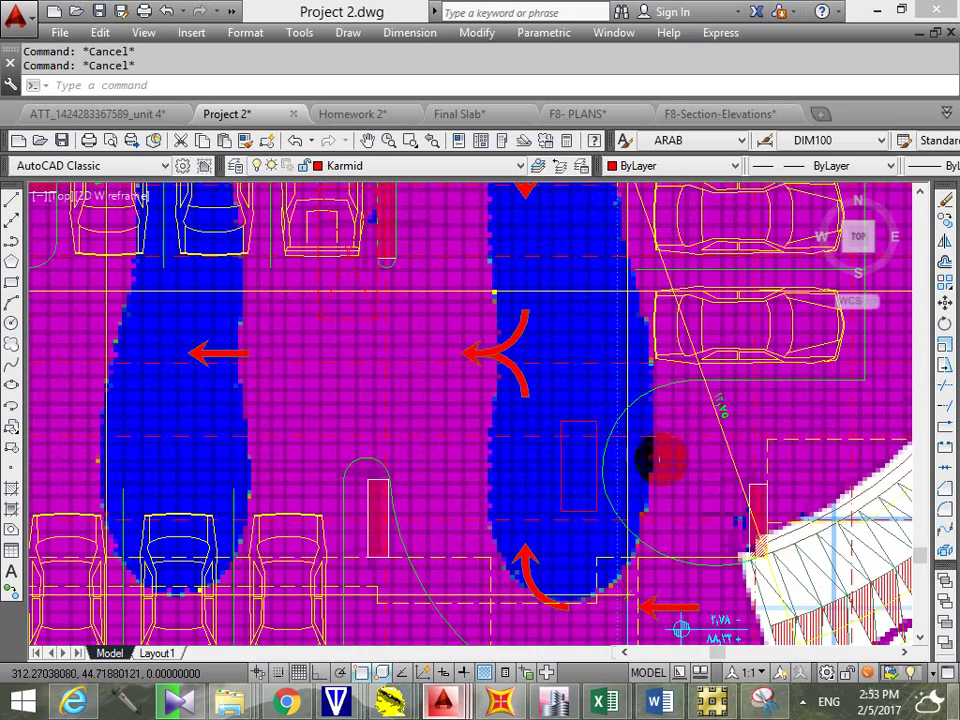
scroll(648, 408, up, 2)
scroll(648, 408, down, 7)
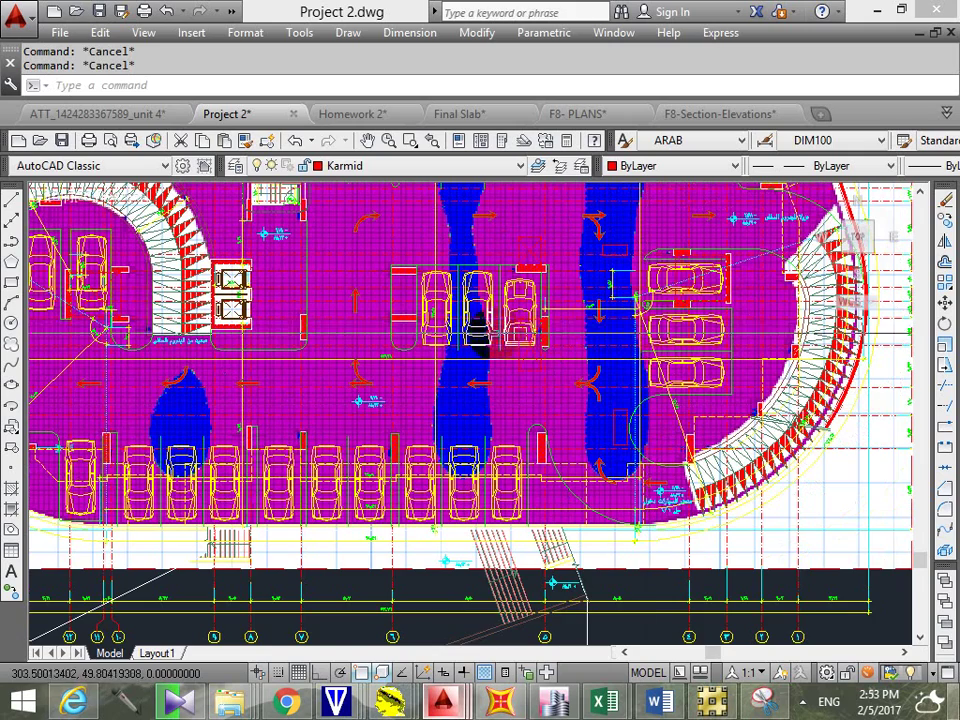
scroll(588, 356, up, 2)
middle_drag(588, 356, 561, 422)
middle_drag(462, 322, 510, 367)
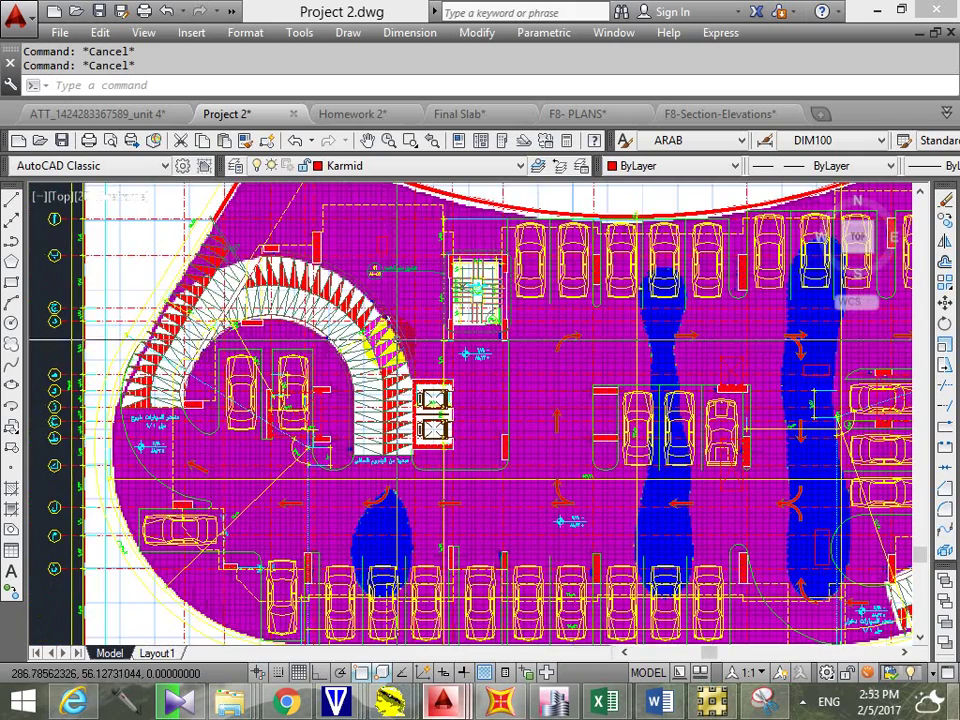
middle_drag(434, 367, 410, 345)
scroll(540, 413, down, 6)
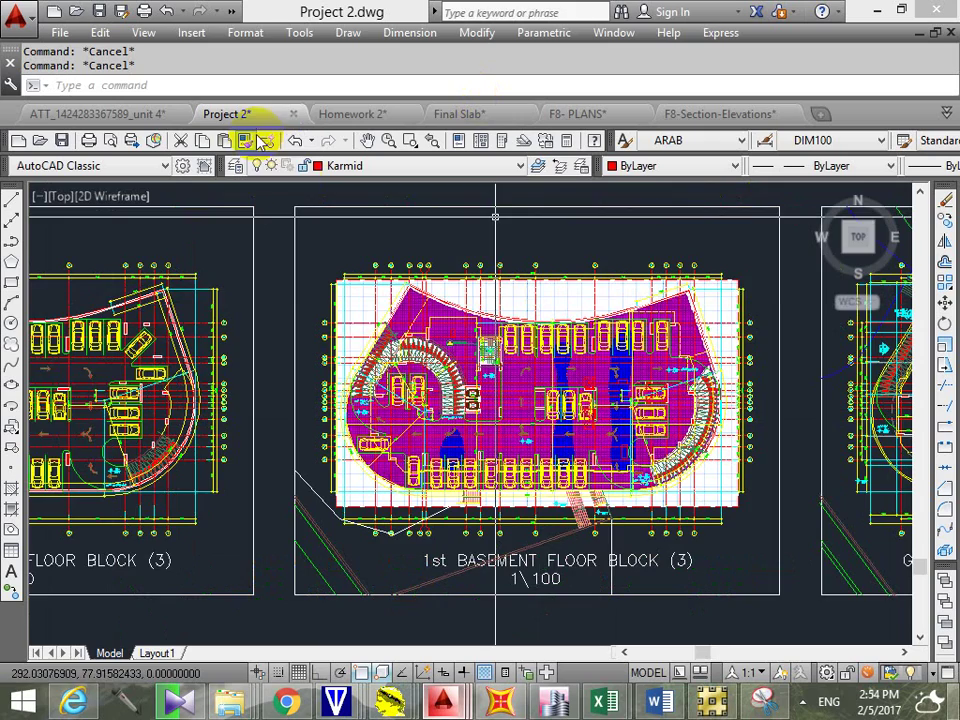
Step: Select the M11 contour image by its upper-right corner on the 1st basement floor plan
scroll(718, 262, up, 8)
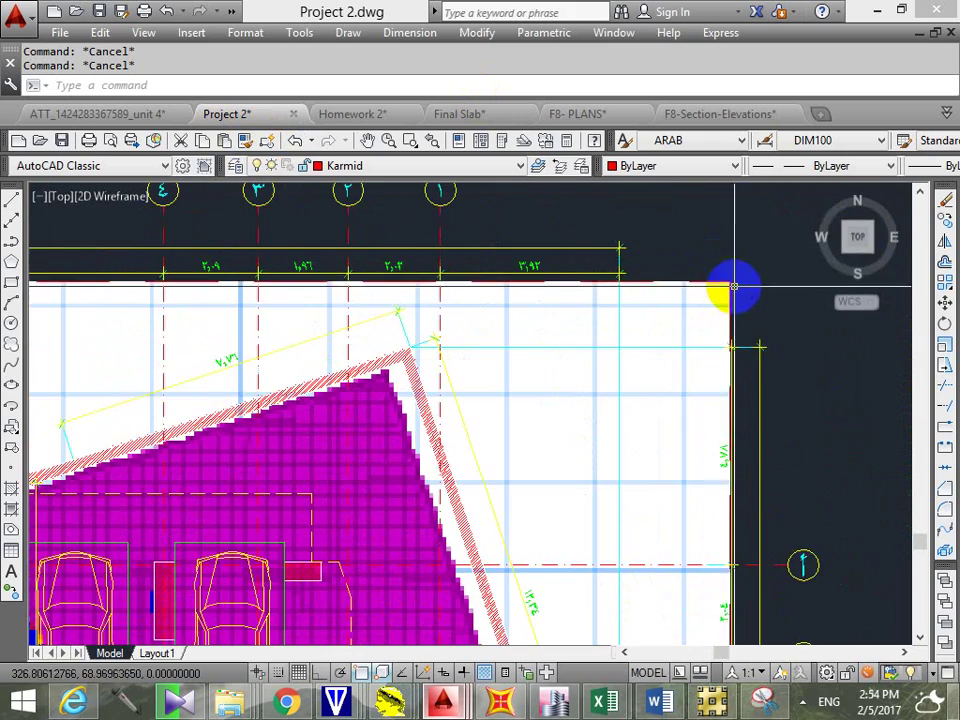
click(731, 281)
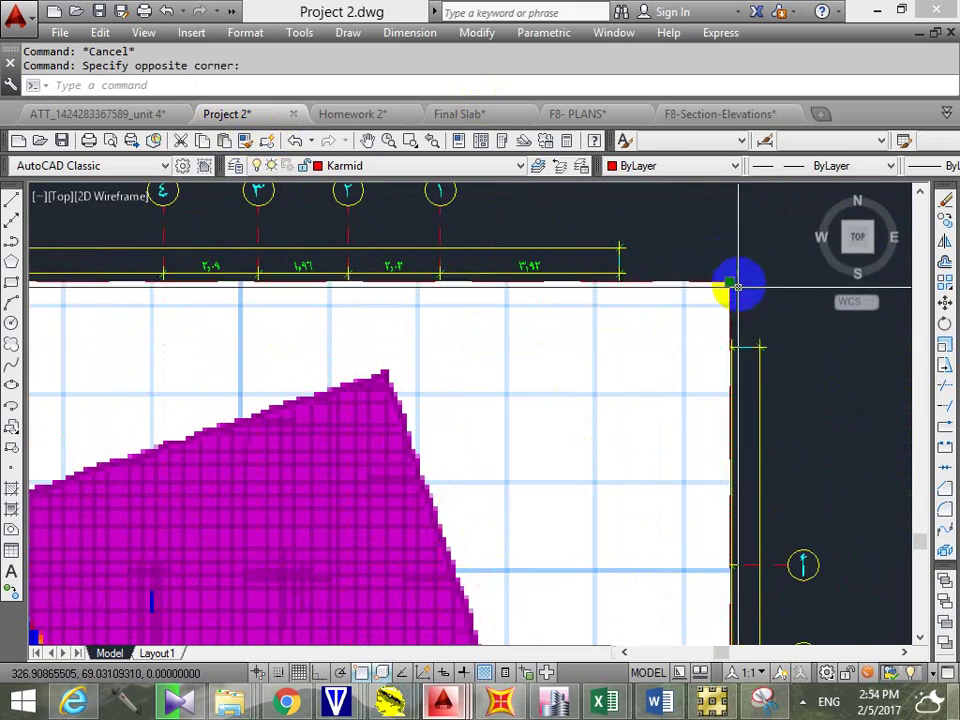
scroll(835, 258, down, 3)
scroll(835, 258, down, 5)
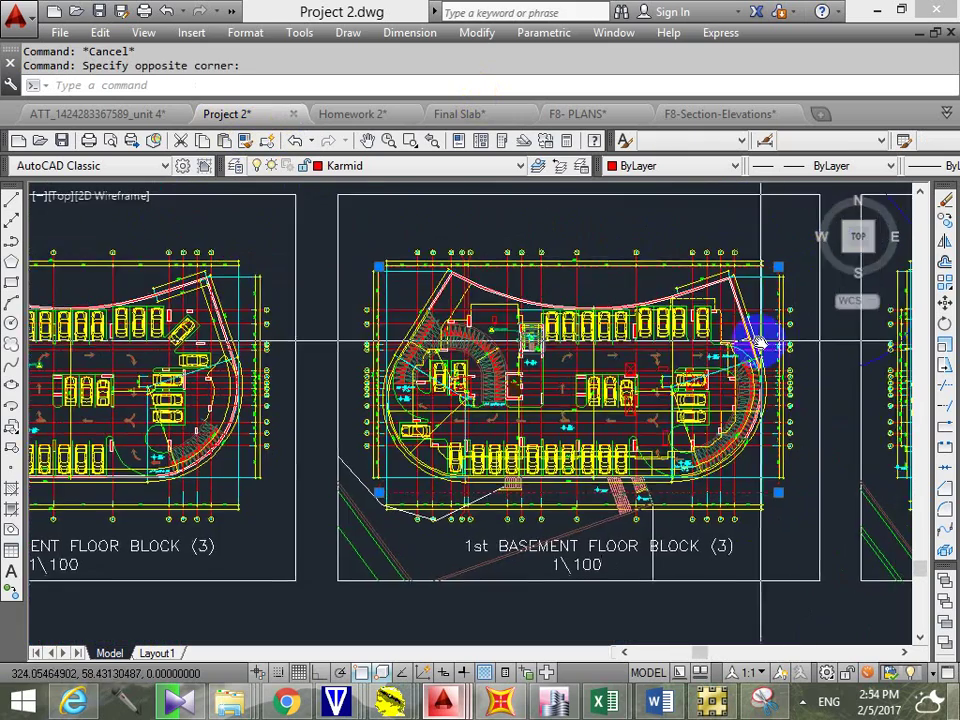
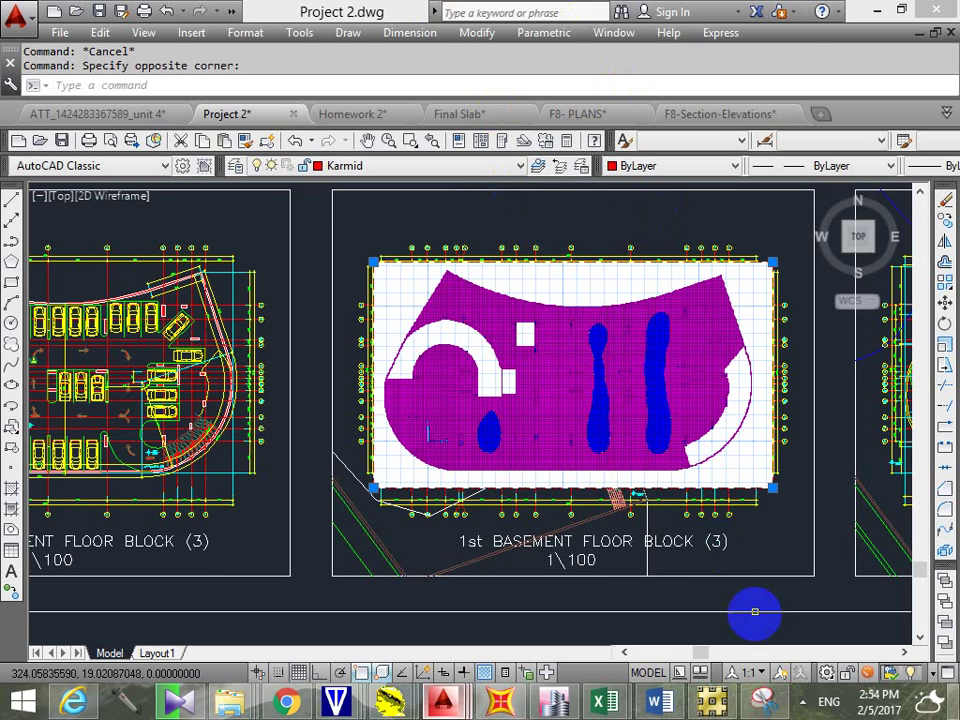
Step: View the M11 diagram in SAFE, and run the analysis of the Basement model in ETABS
click(712, 700)
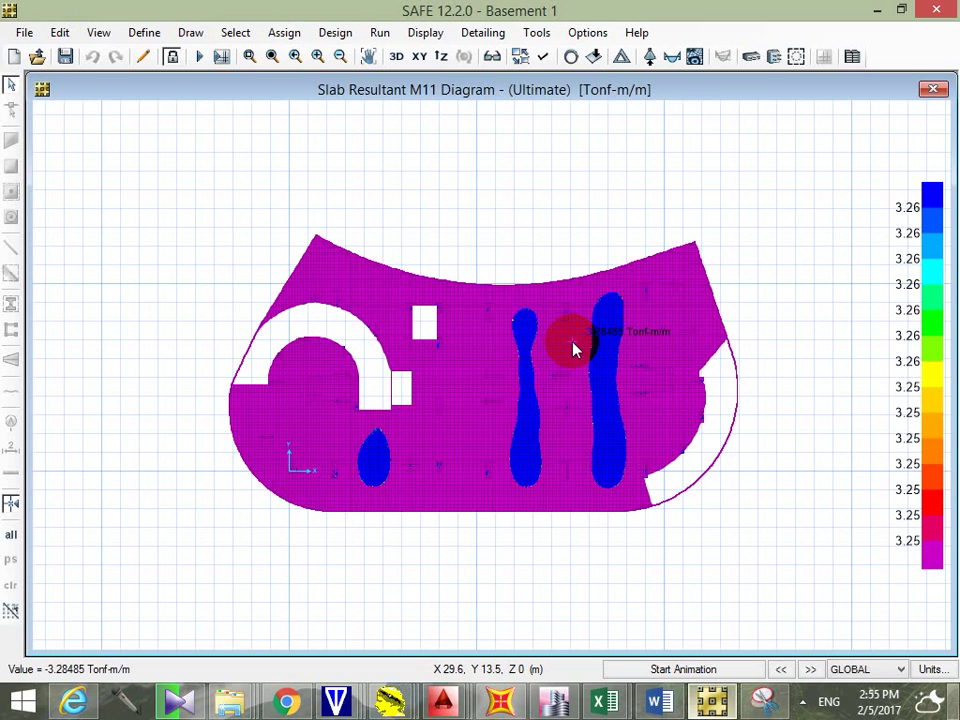
drag(575, 349, 548, 636)
click(555, 700)
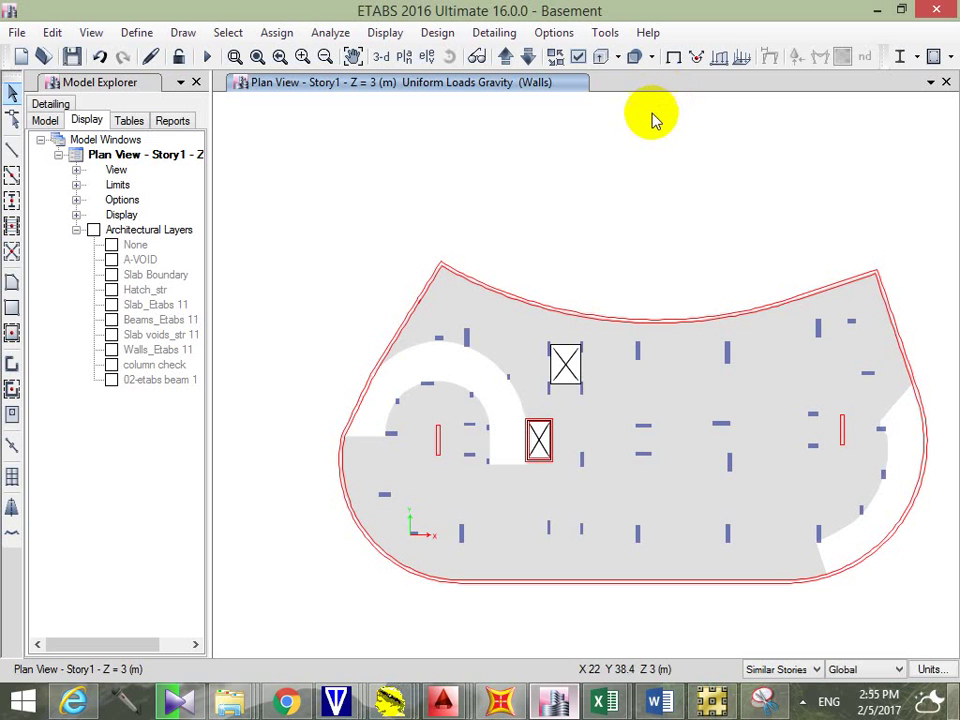
click(208, 57)
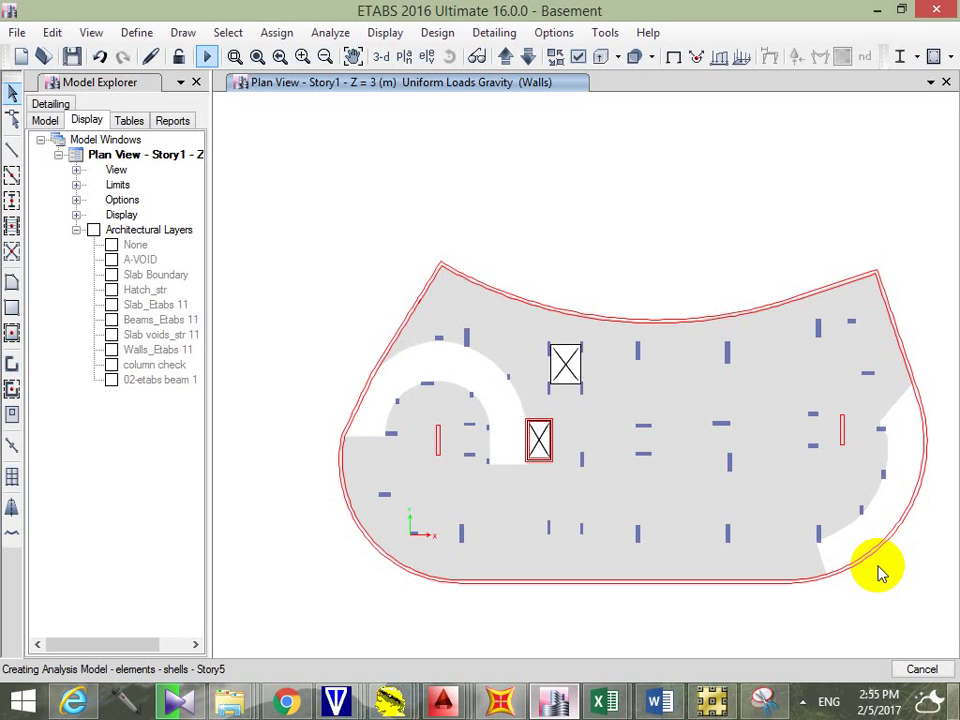
Step: Switch back to SAFE and open the detailing preferences of the Basement 1 model
click(710, 698)
drag(630, 420, 627, 488)
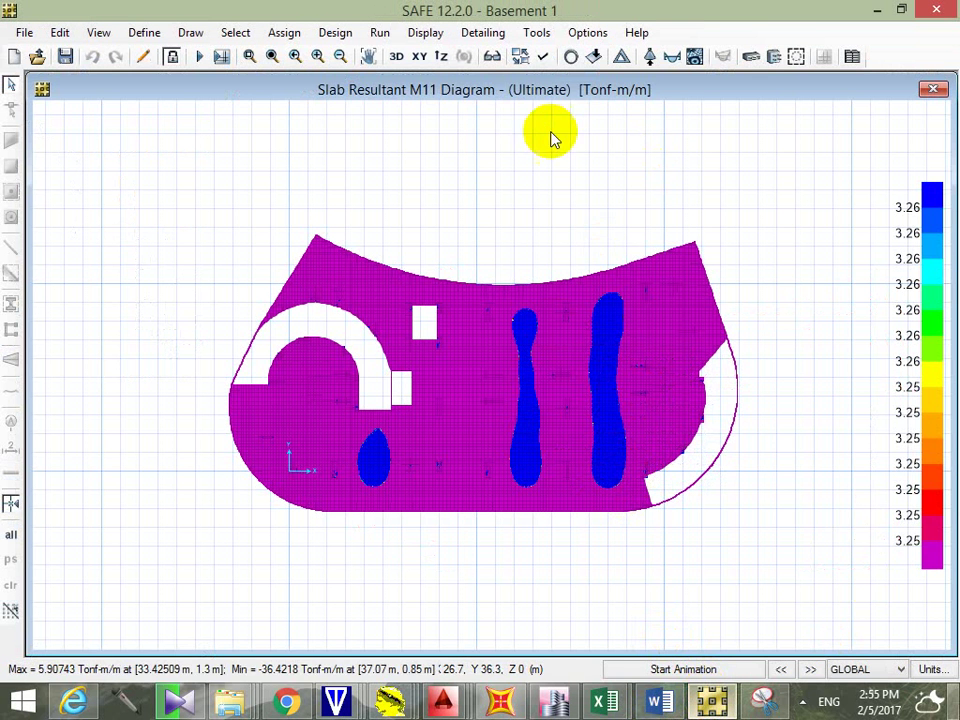
click(486, 34)
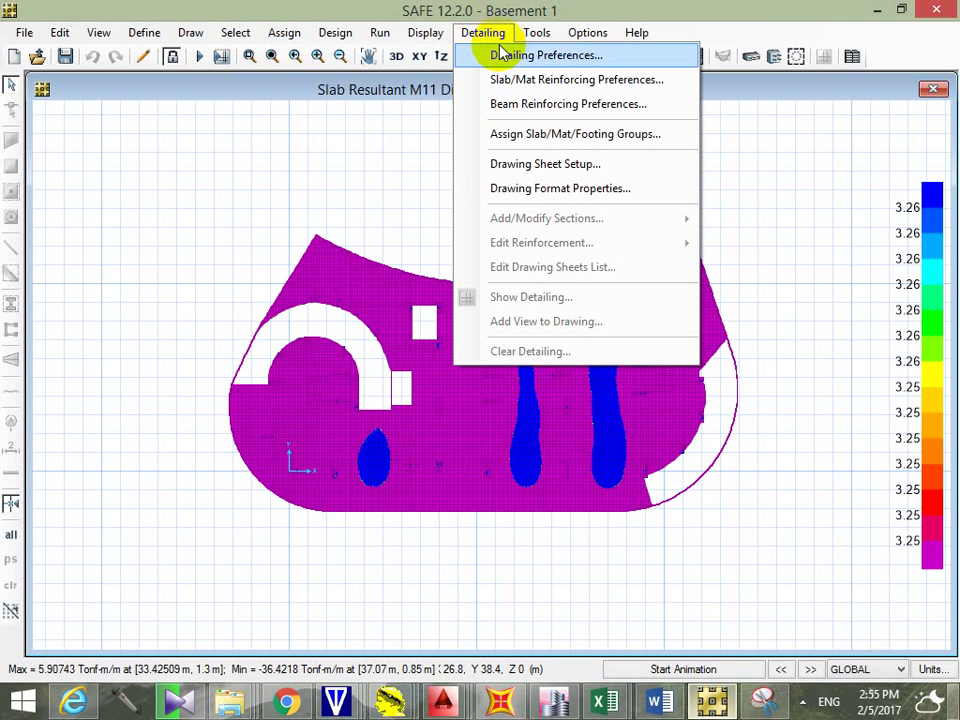
click(623, 60)
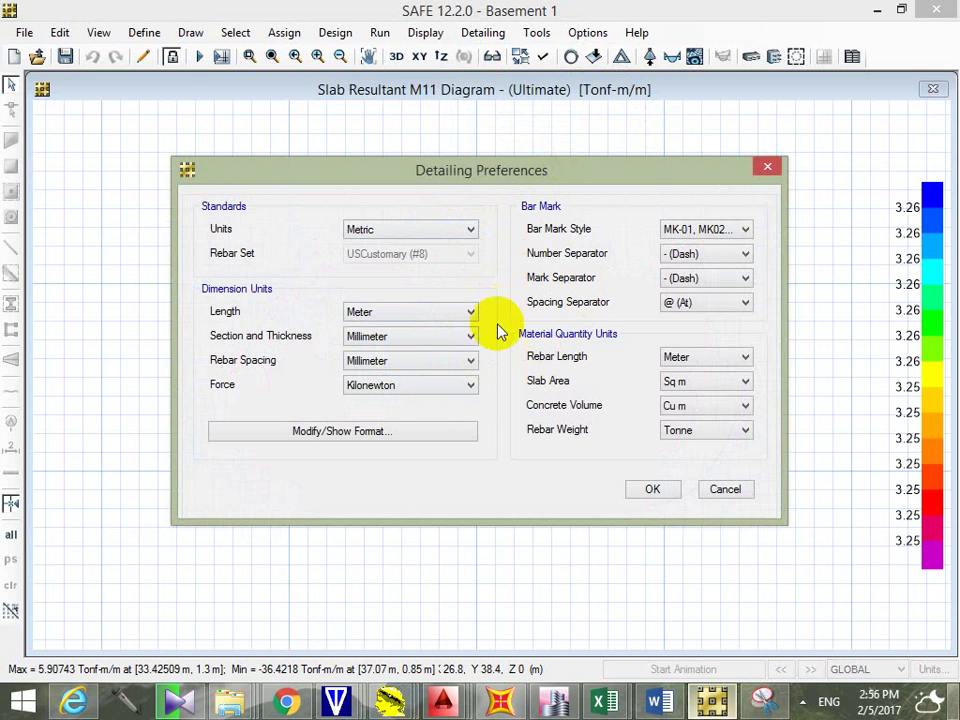
Step: Review the choices for bar mark style and for the number, mark and spacing separators
click(724, 230)
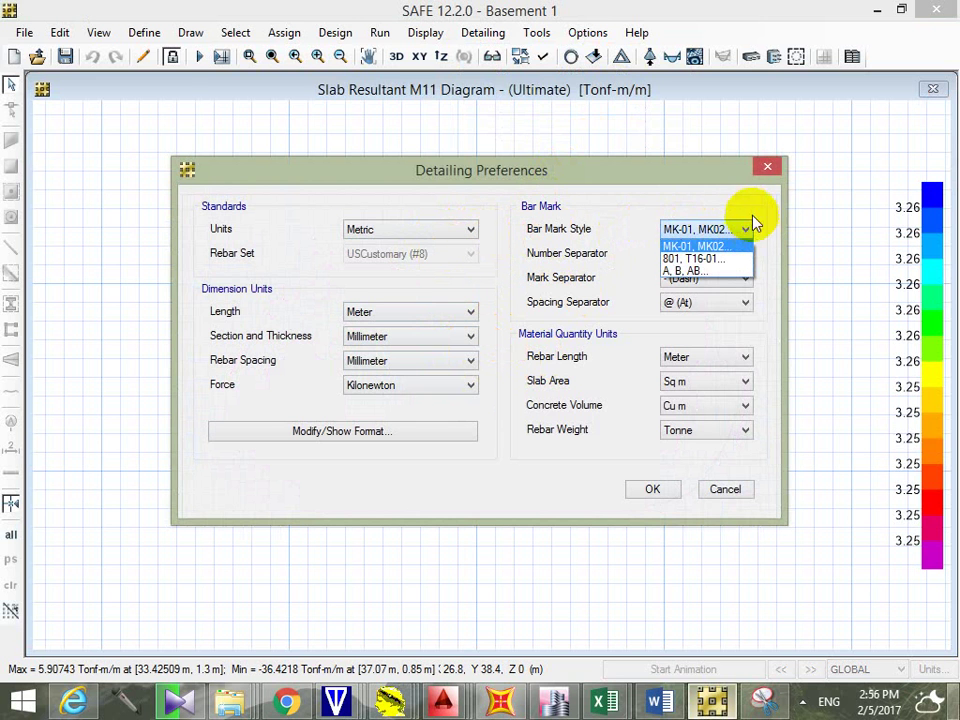
click(640, 200)
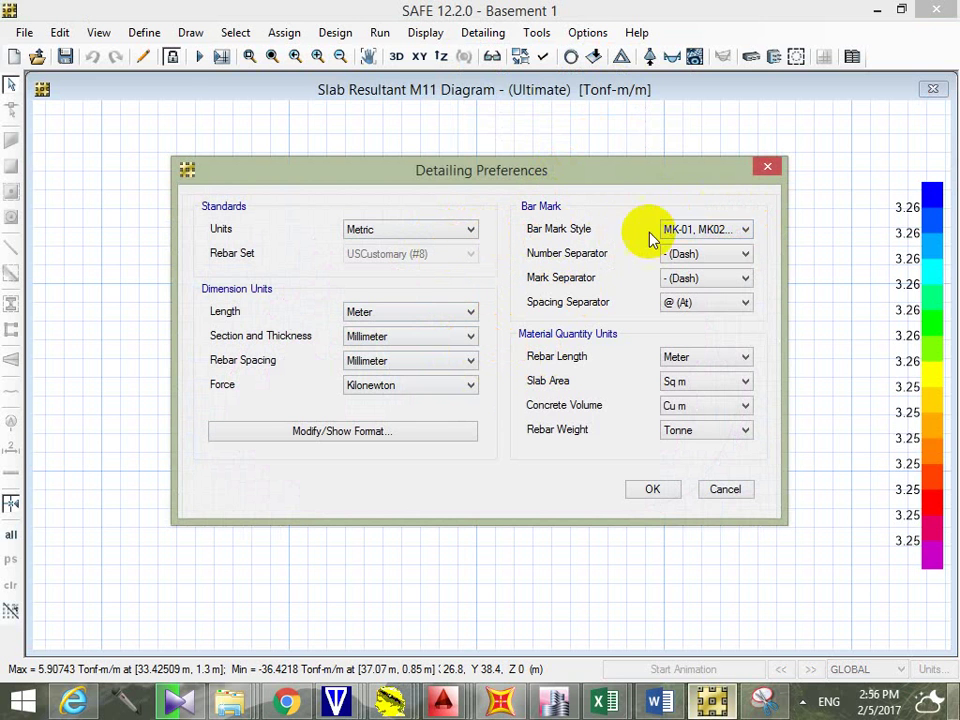
click(743, 255)
click(770, 261)
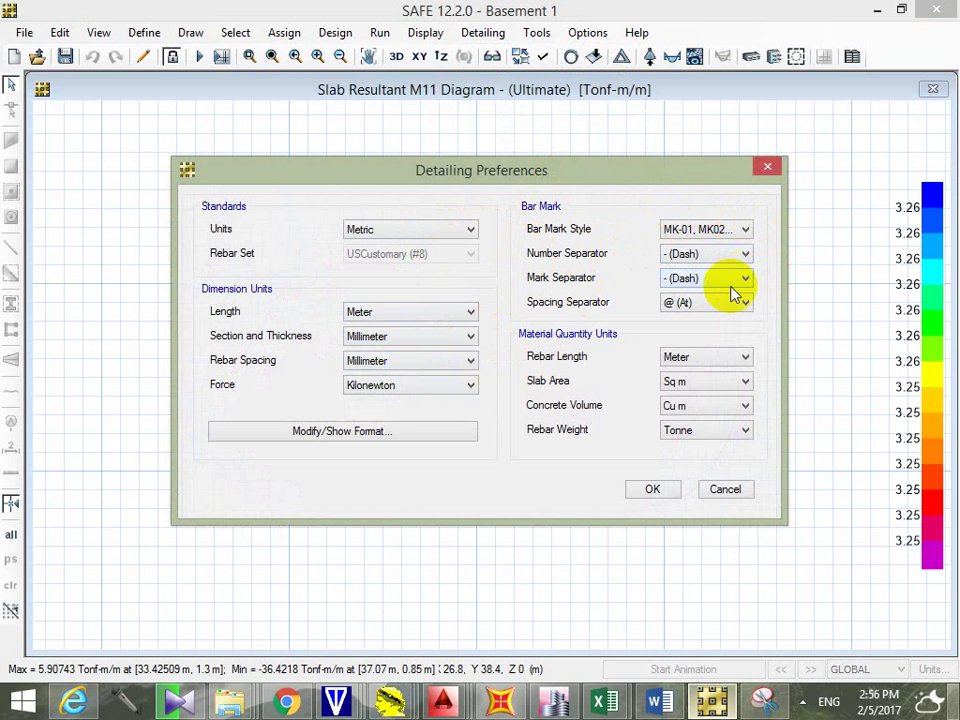
click(731, 285)
click(752, 283)
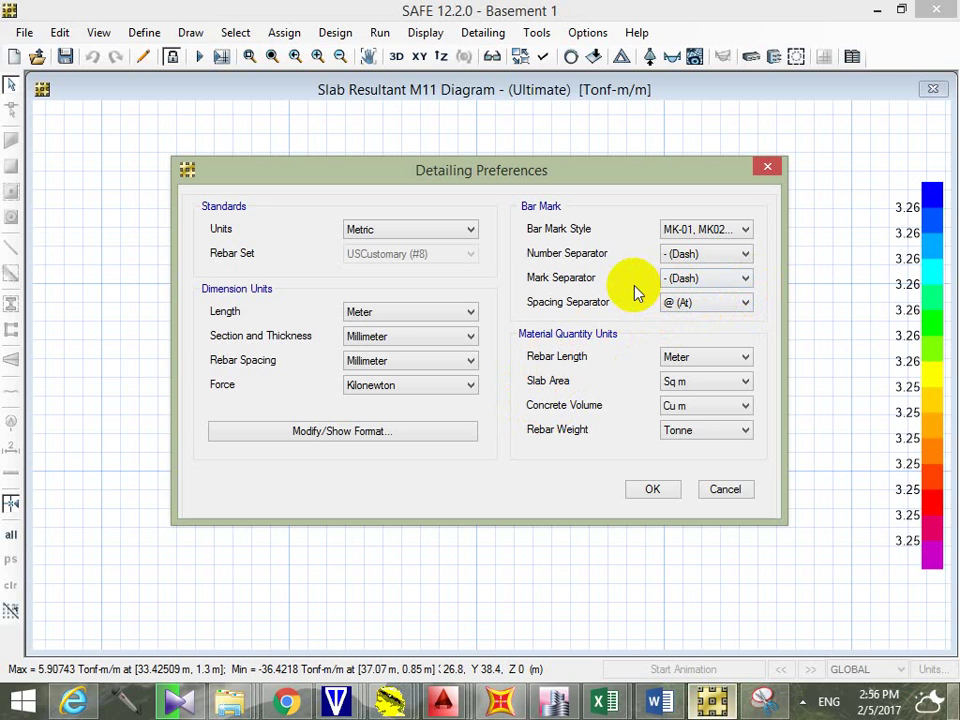
click(745, 302)
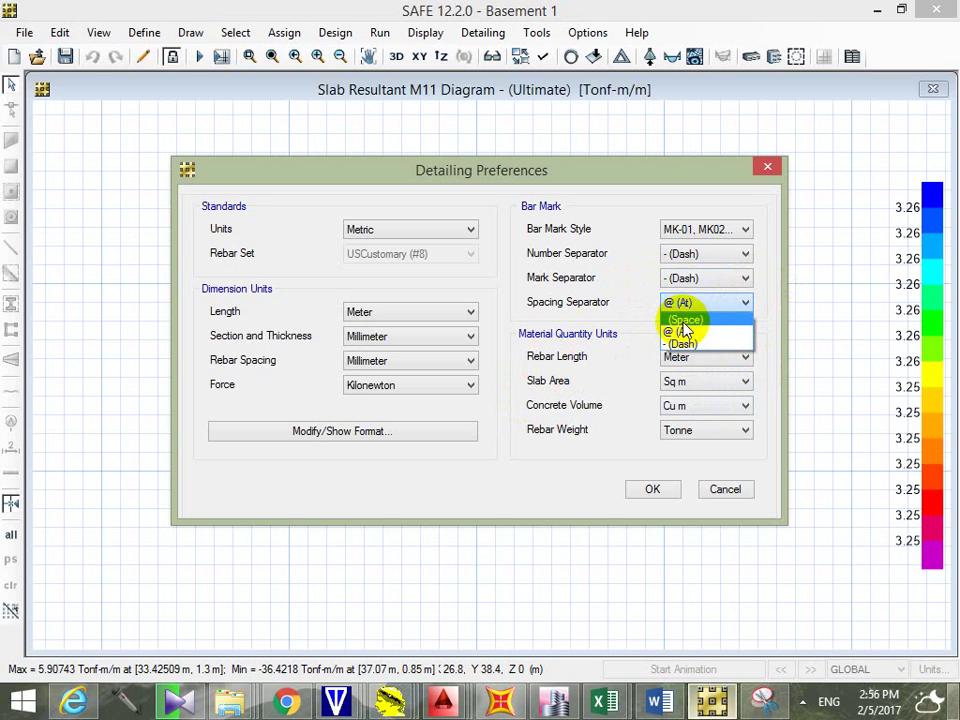
click(770, 280)
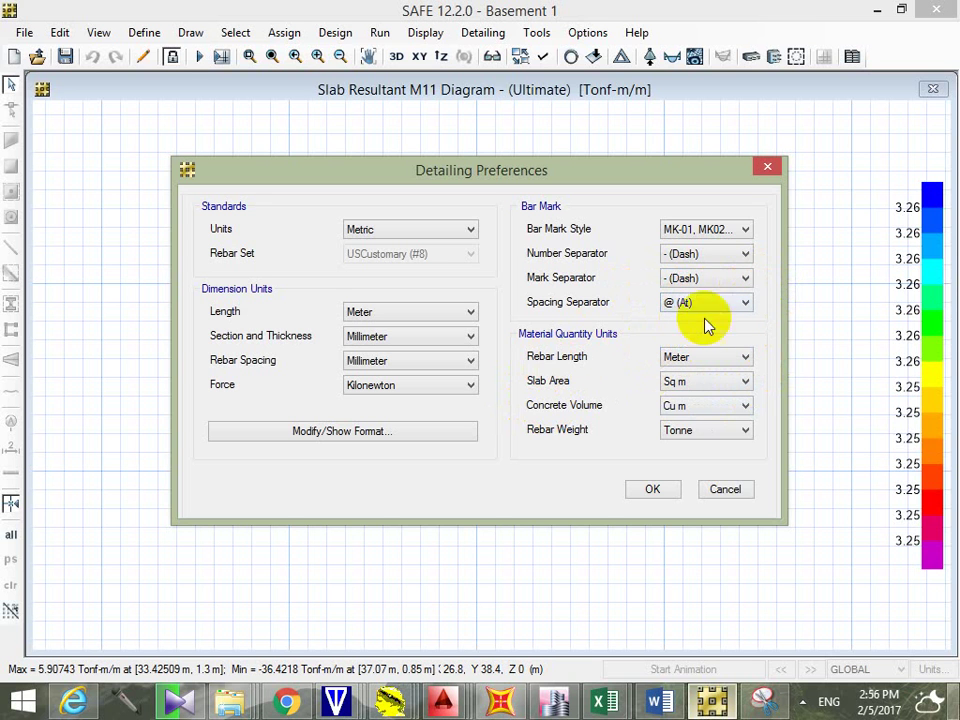
Step: Review the material quantity unit choices for rebar length, slab area and concrete volume
click(744, 358)
click(787, 337)
click(746, 385)
click(713, 364)
click(713, 364)
click(625, 392)
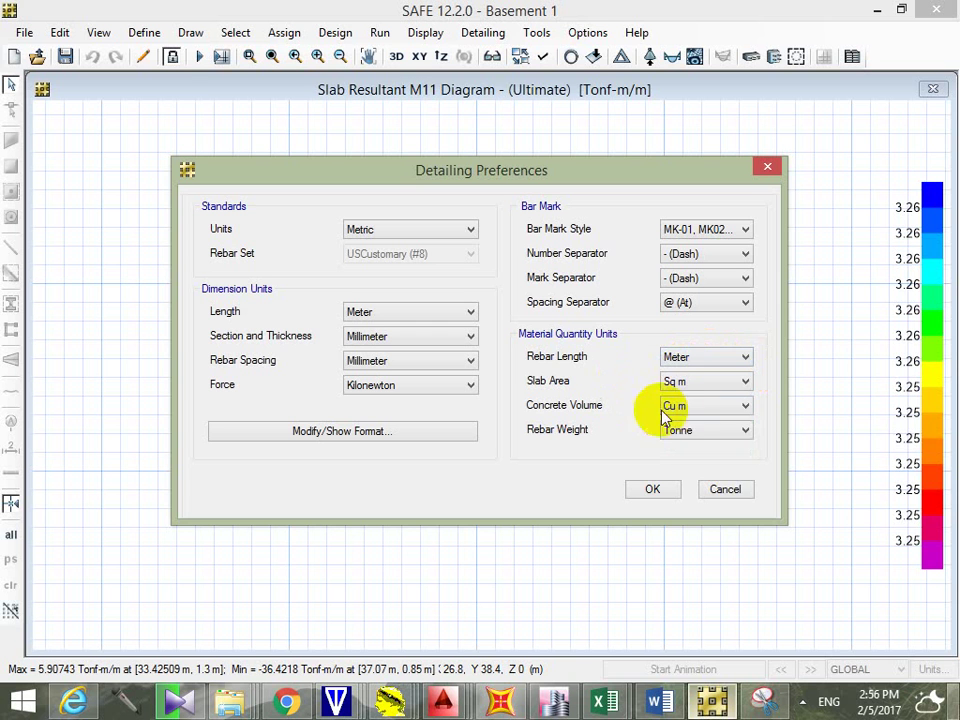
click(706, 417)
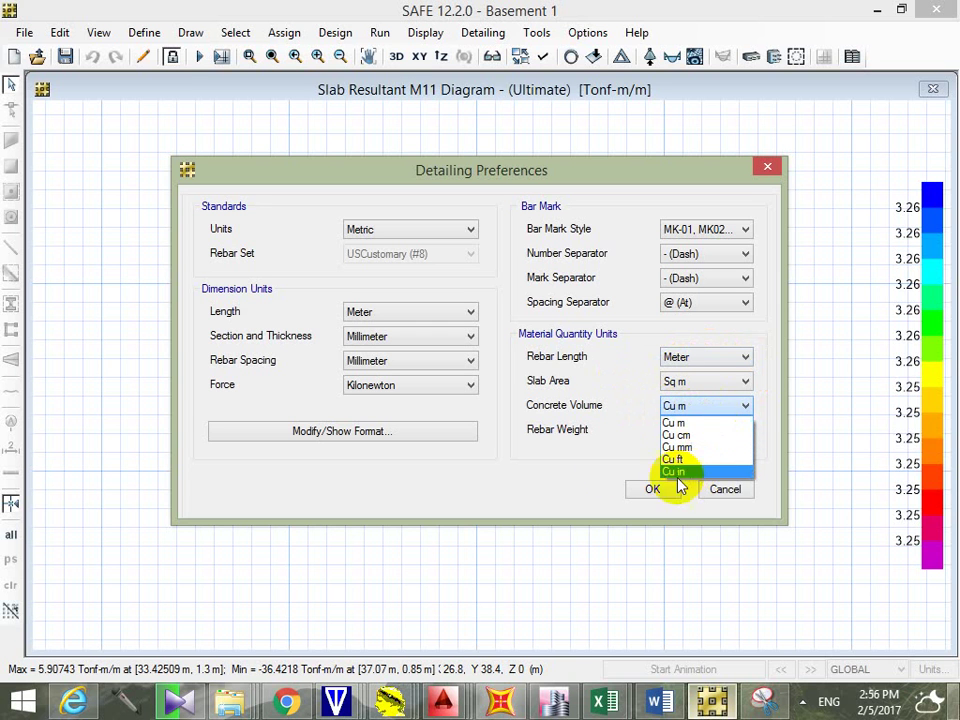
click(553, 461)
Step: Inspect the SI dimension format, discard any edit made there, and accept the detailing preferences
click(399, 437)
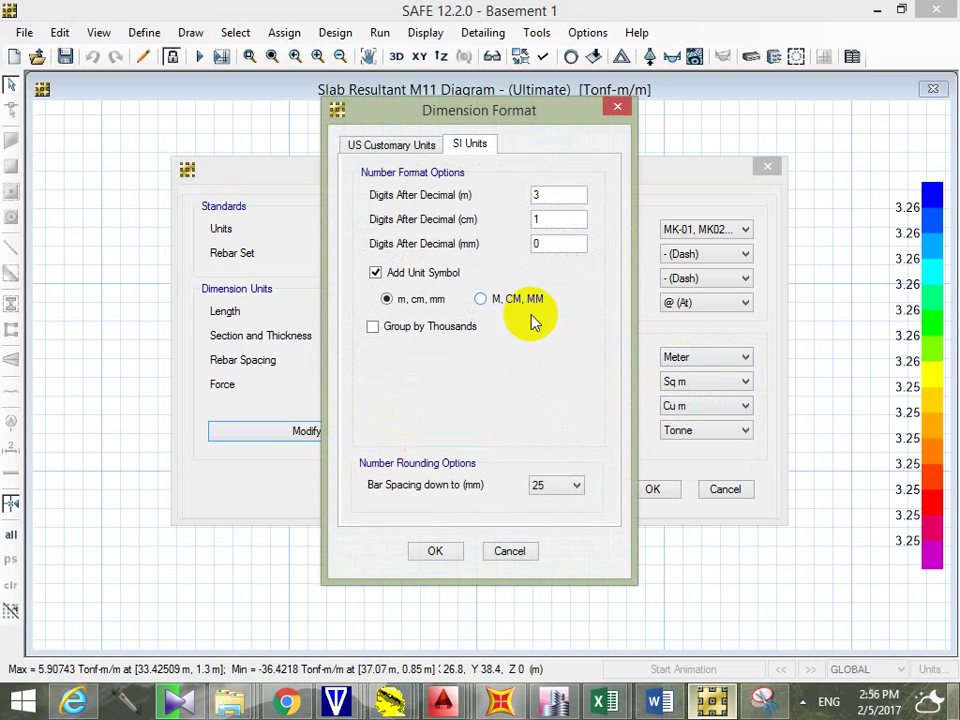
click(570, 199)
key(BackSpace)
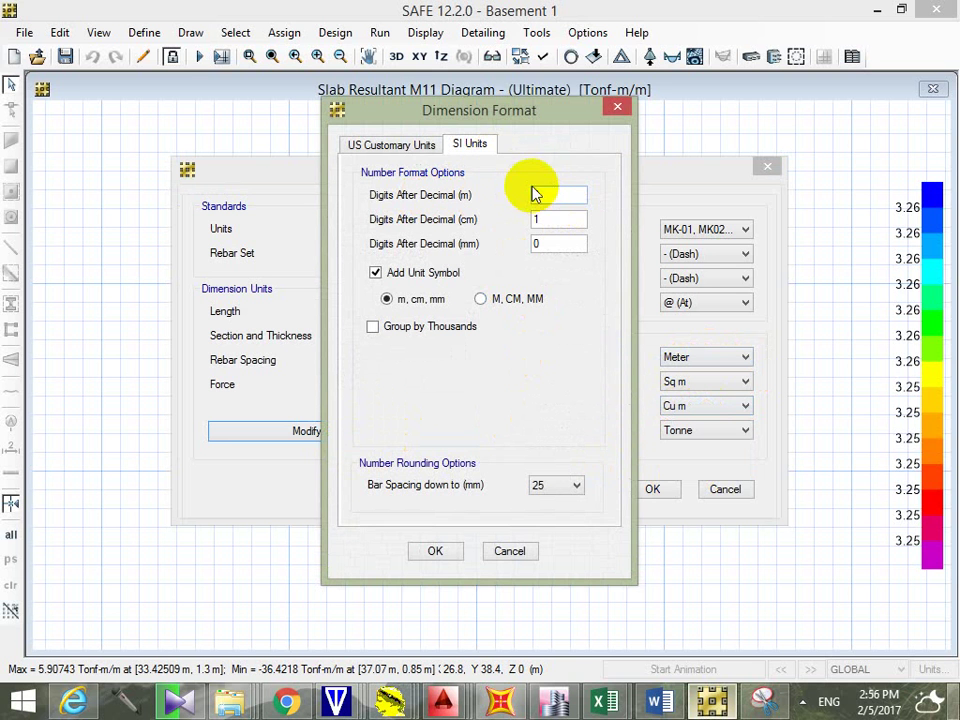
key(Escape)
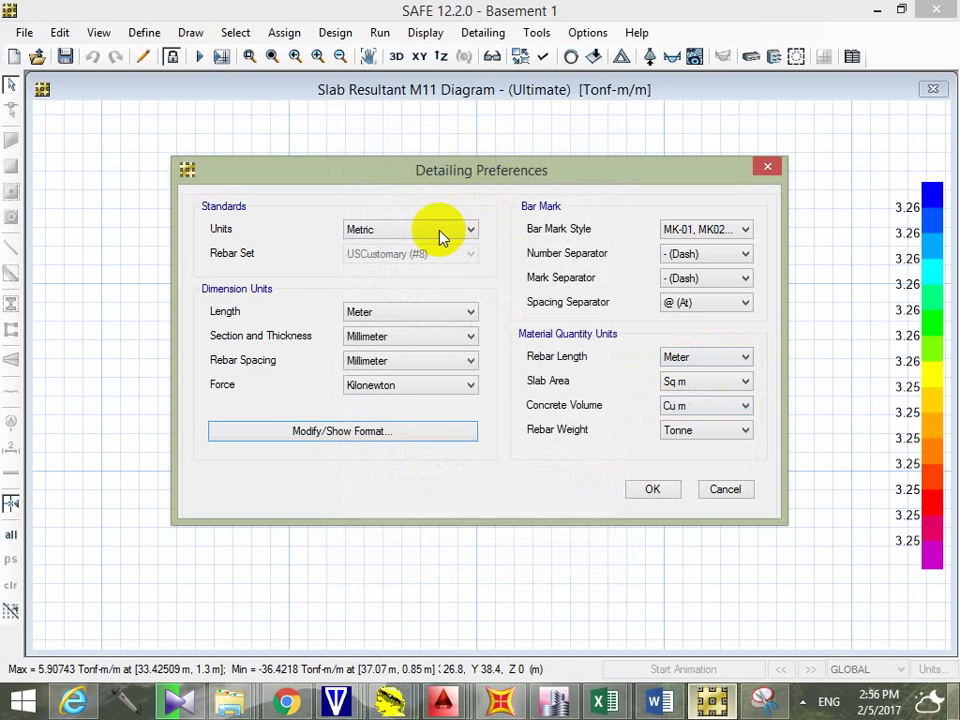
click(650, 490)
Step: Review the drawing sheet setup's sheet size, scales, margins and title block, and accept it as it stands
click(533, 33)
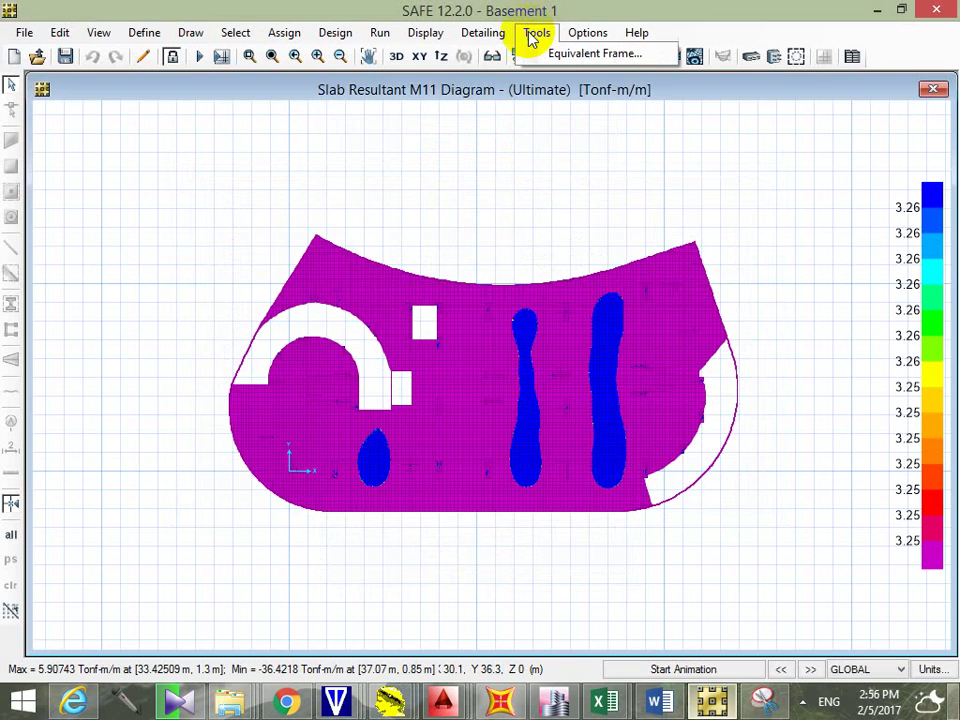
mouse_move(495, 33)
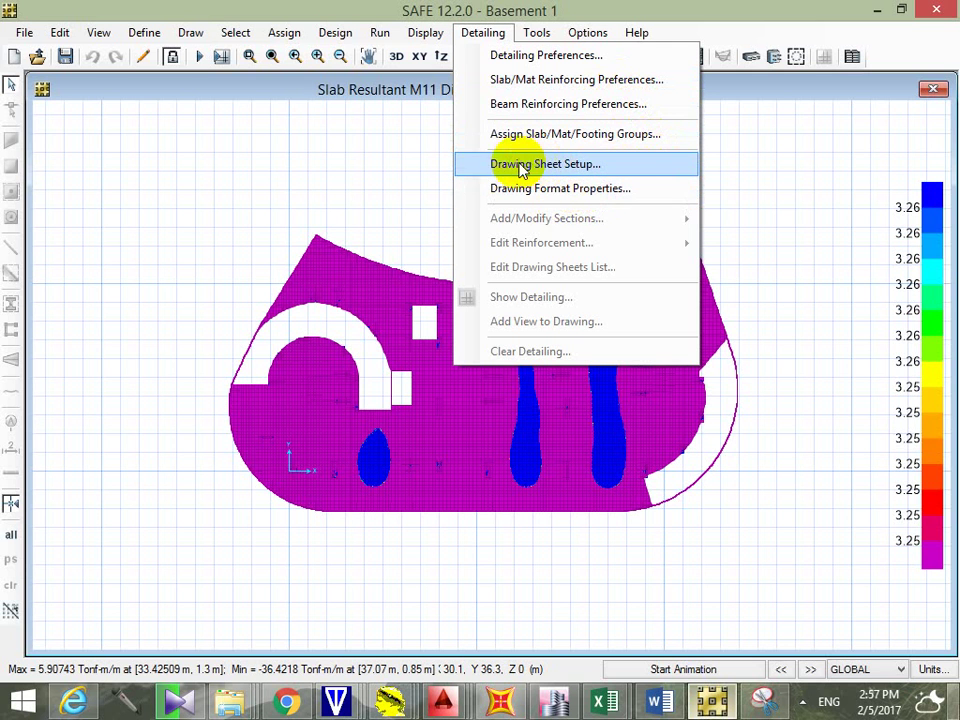
click(630, 165)
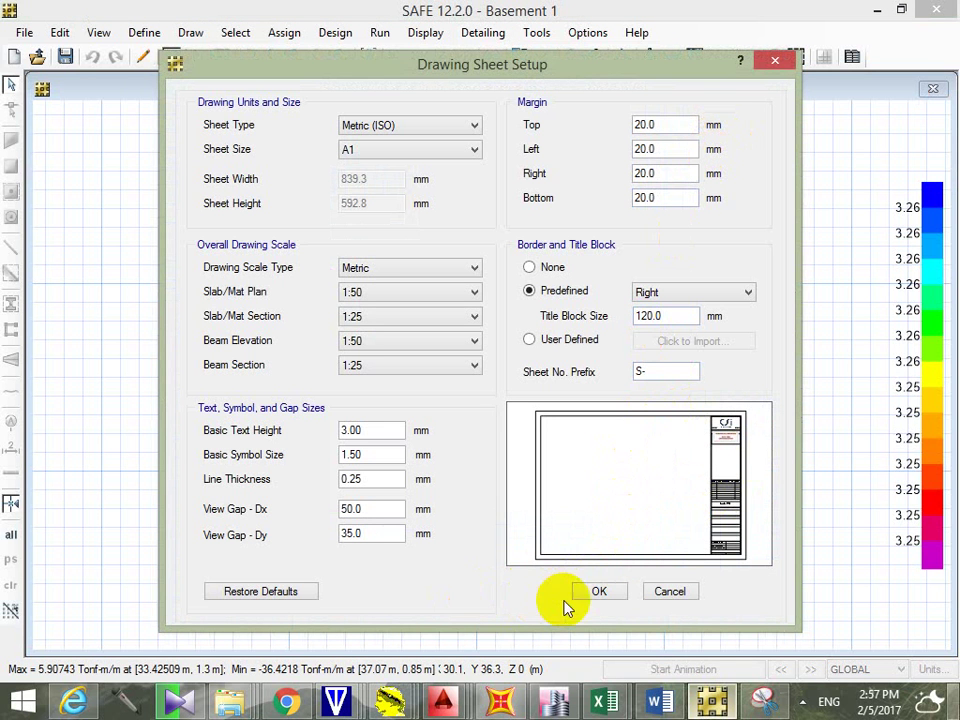
click(612, 598)
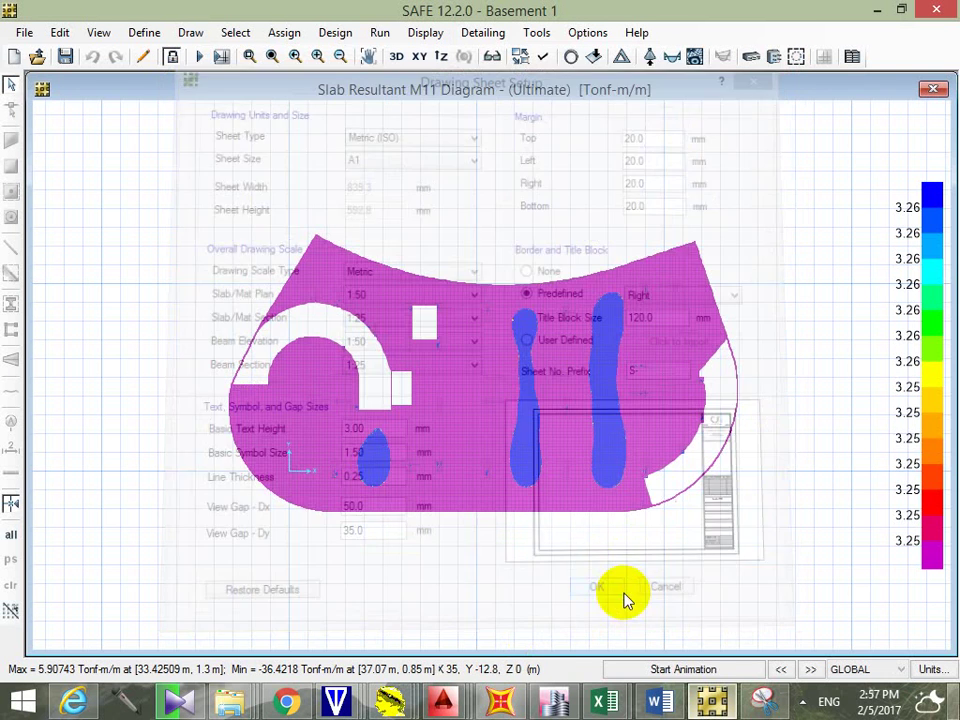
Step: Replace the M11 resultant diagram with the undeformed plan view and clear the selection
click(490, 33)
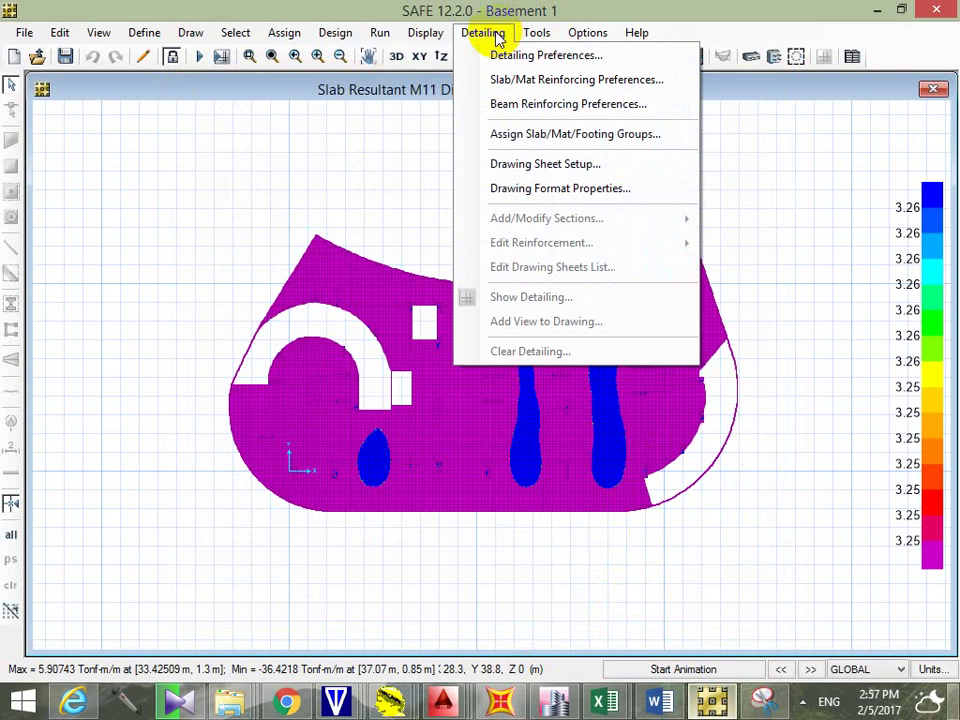
click(750, 197)
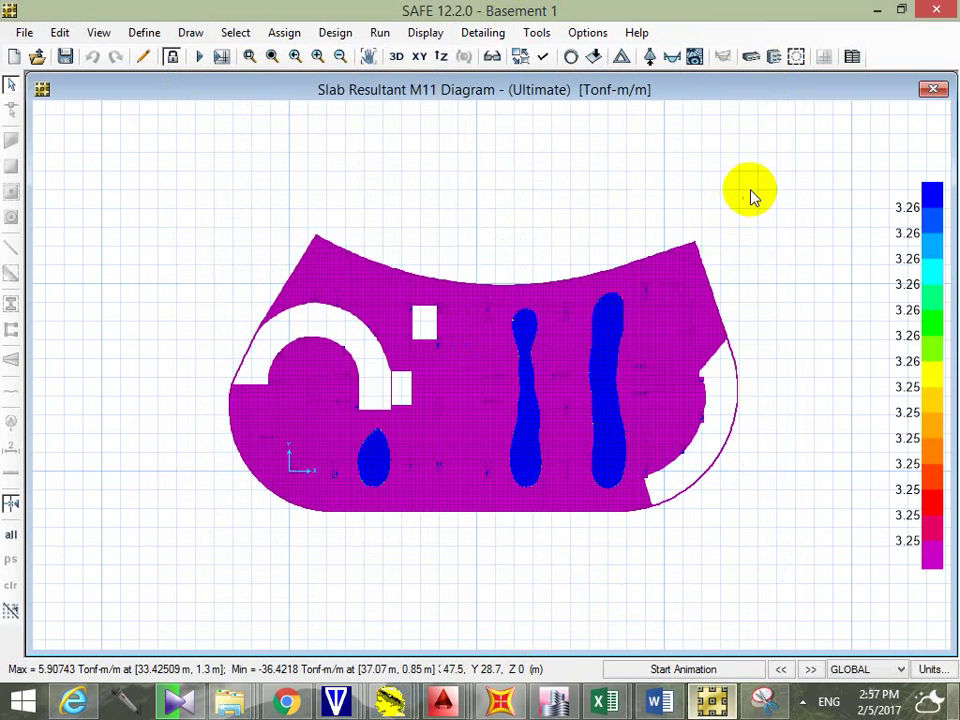
drag(816, 181, 68, 547)
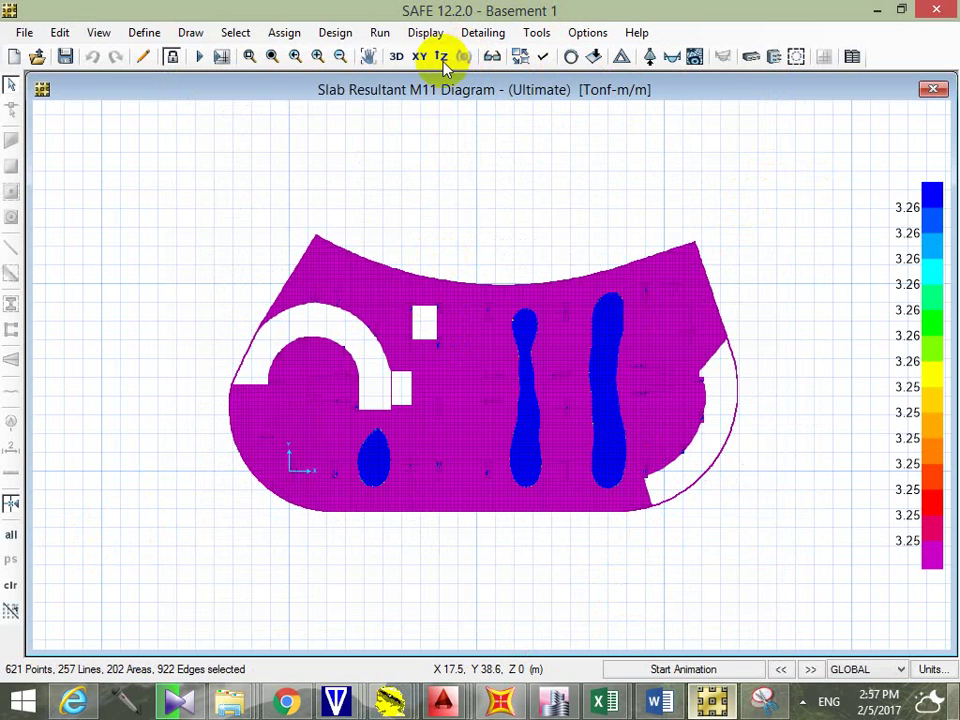
click(474, 313)
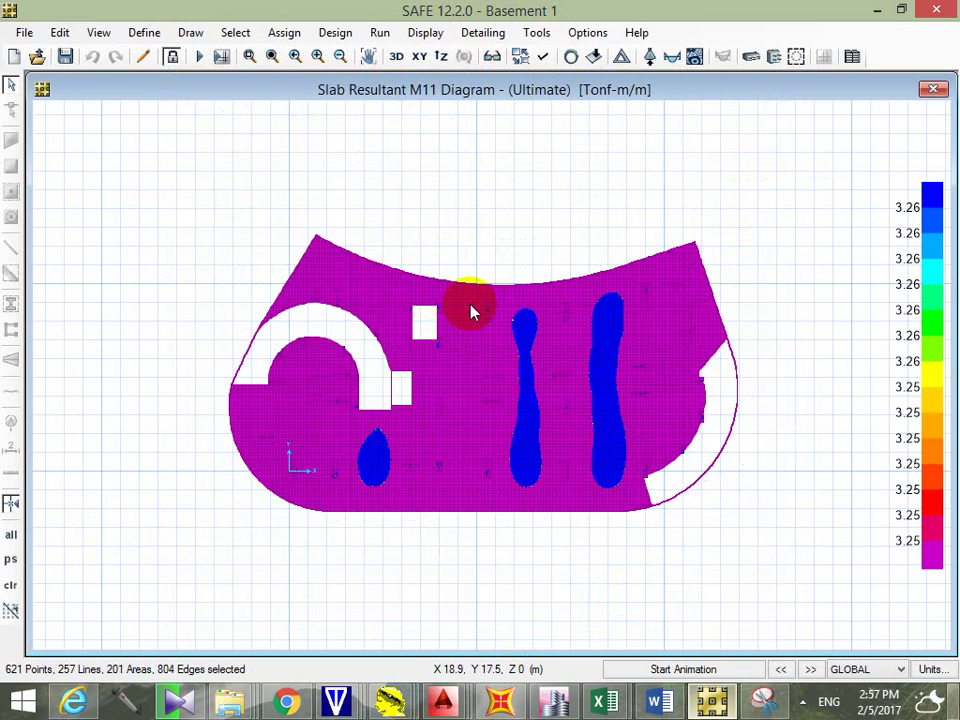
key(F4)
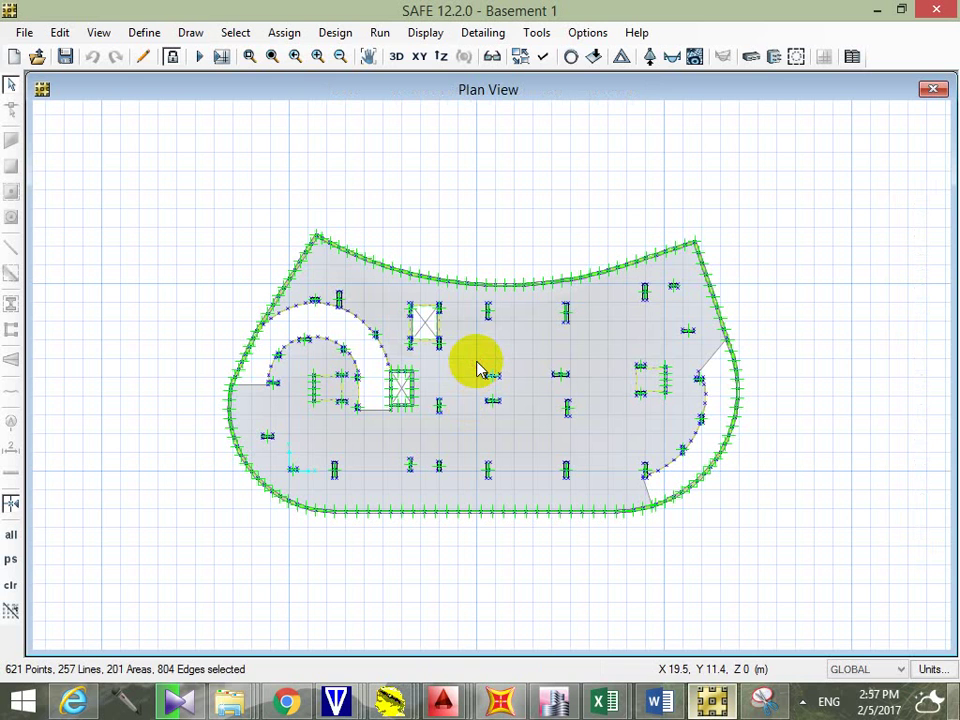
key(ctrl+q)
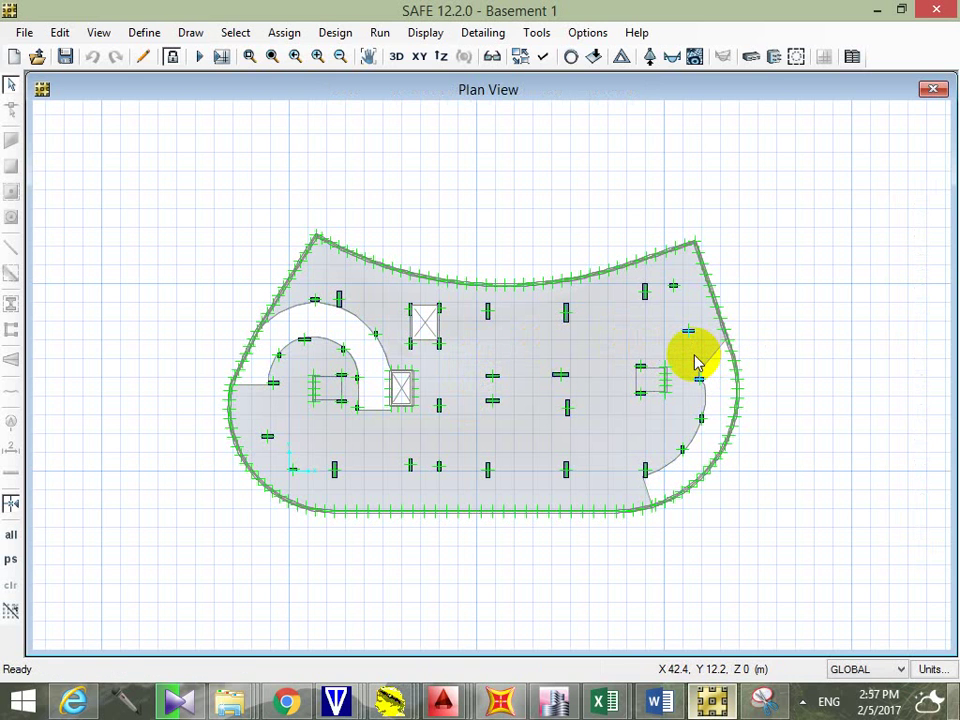
click(709, 362)
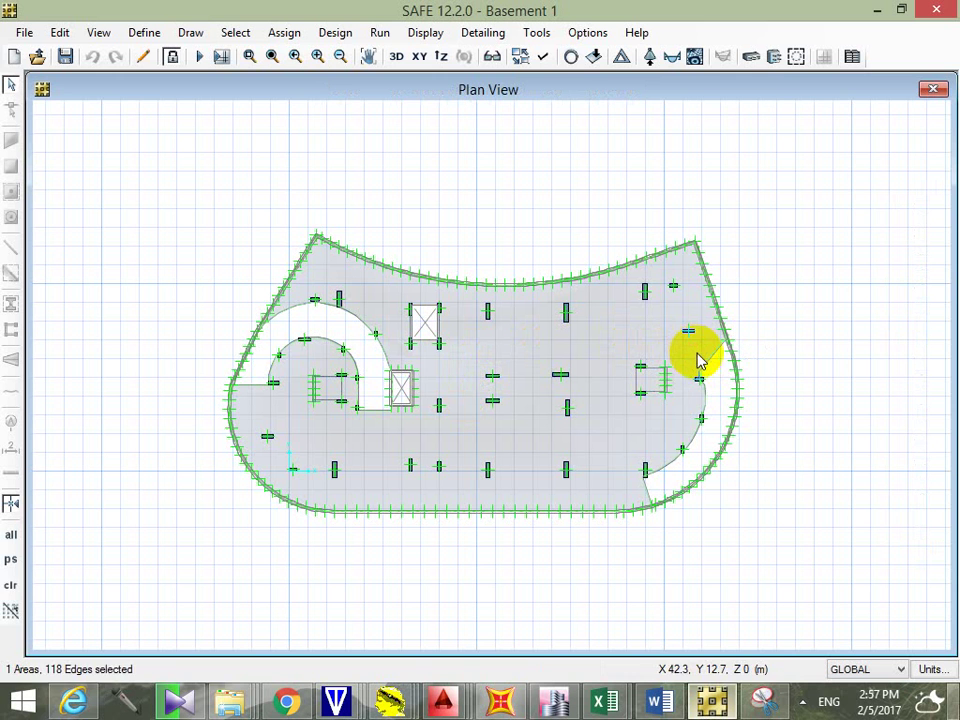
click(706, 364)
click(709, 364)
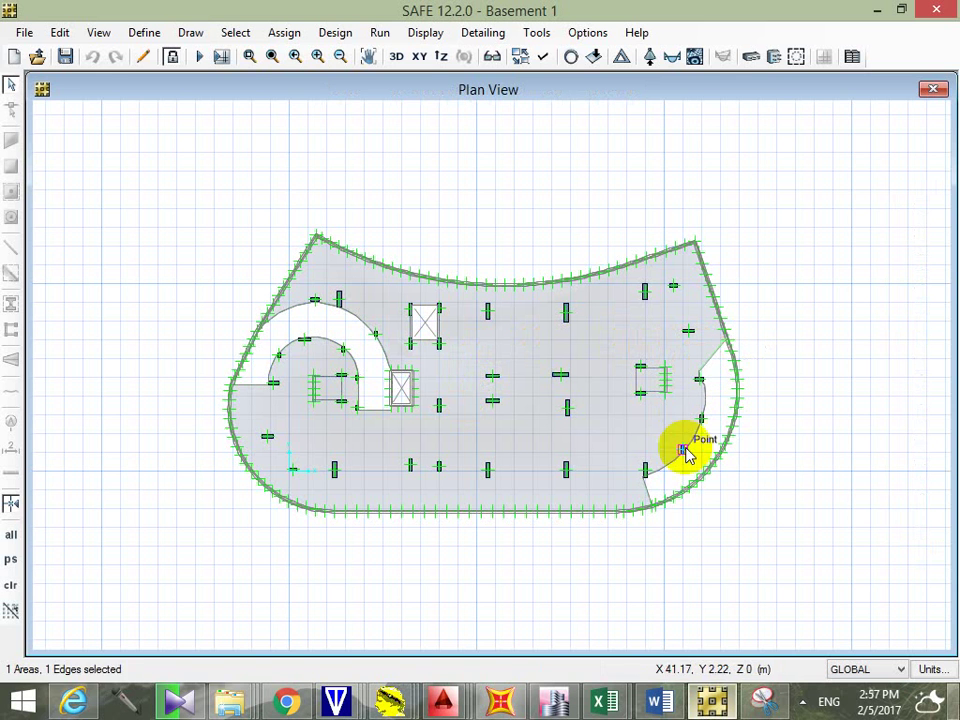
key(ctrl+q)
click(663, 463)
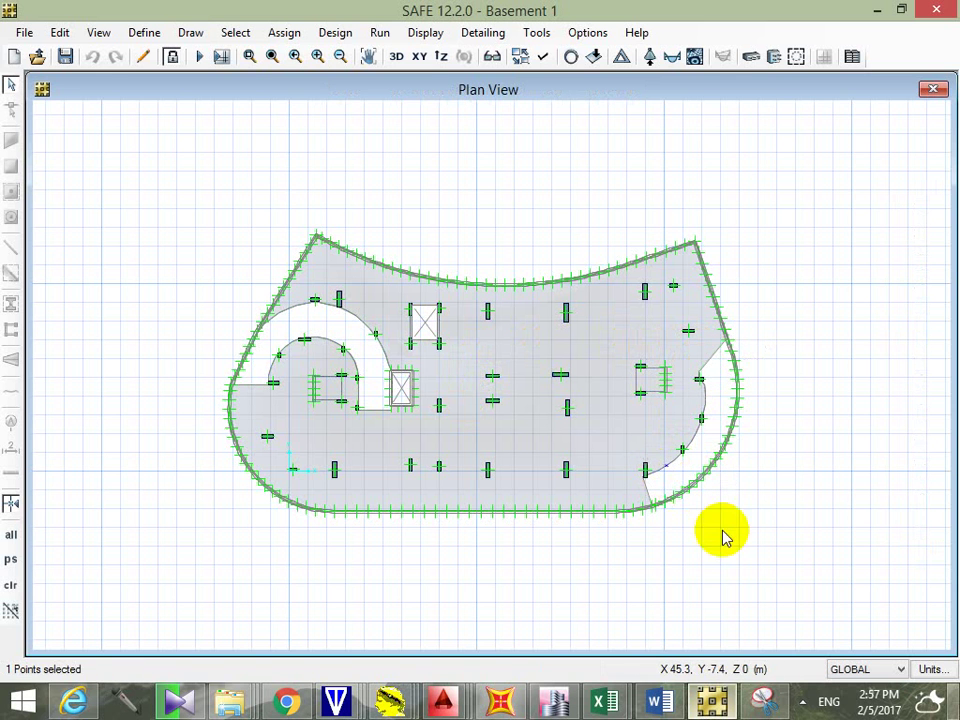
Step: Switch to the Basement model in ETABS and show the Dead load displacements on the Story1 plan
click(553, 703)
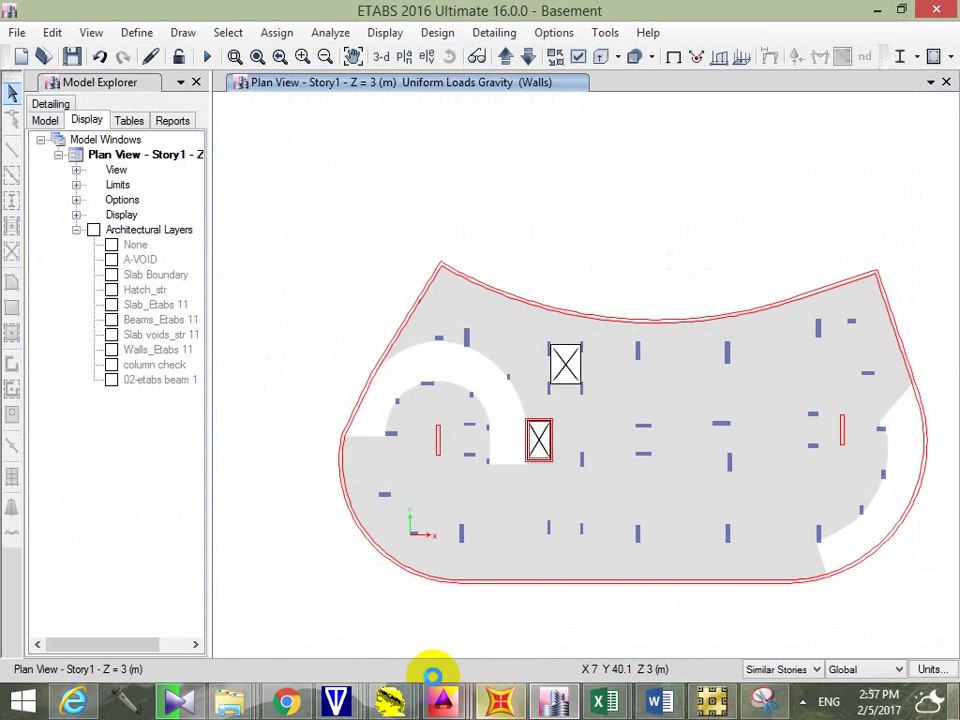
click(527, 212)
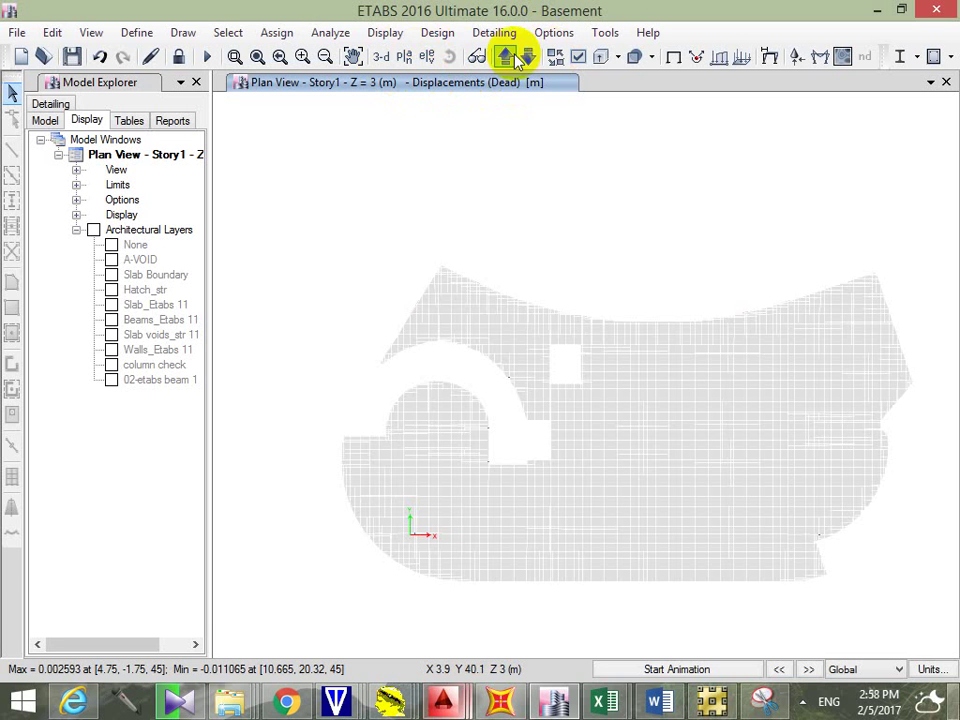
mouse_move(576, 322)
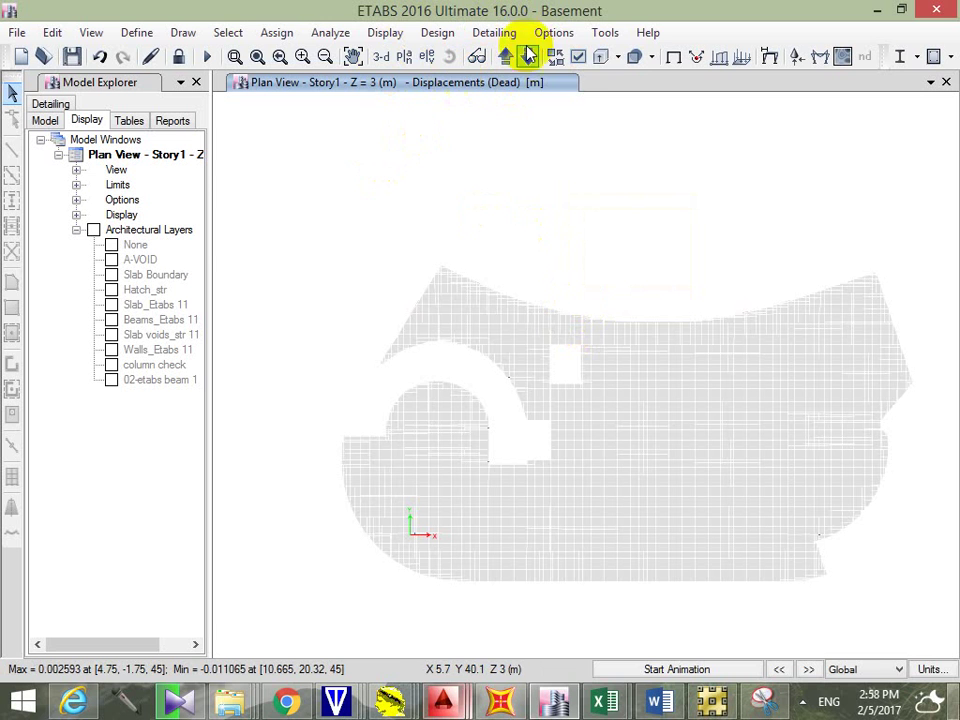
Step: In the view options, hide joint objects, floors, null frames and braces while keeping columns shown
click(580, 60)
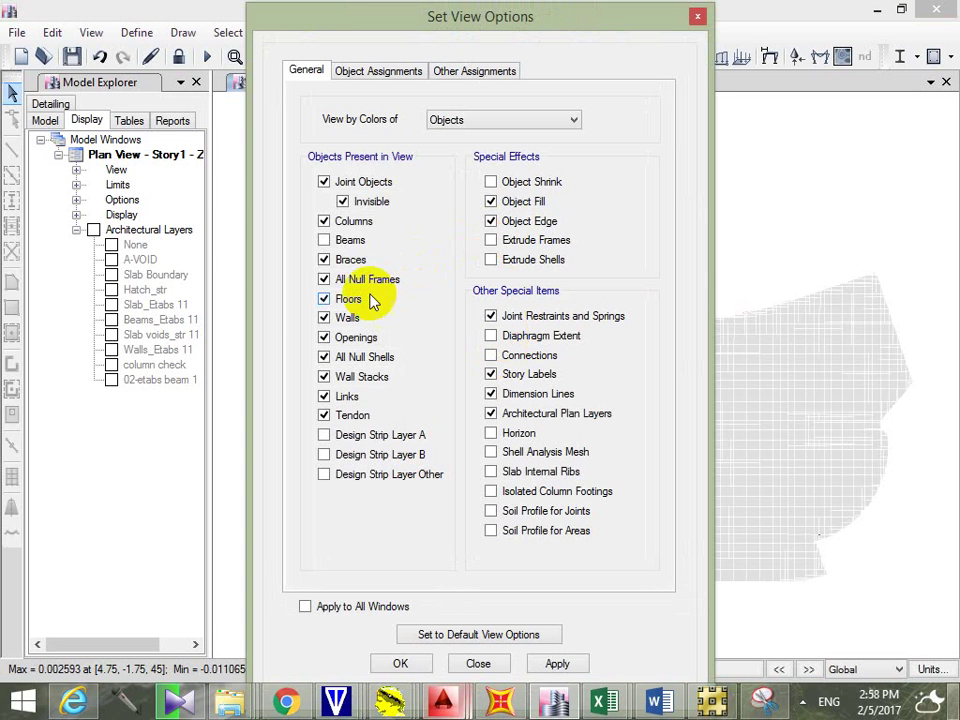
click(341, 182)
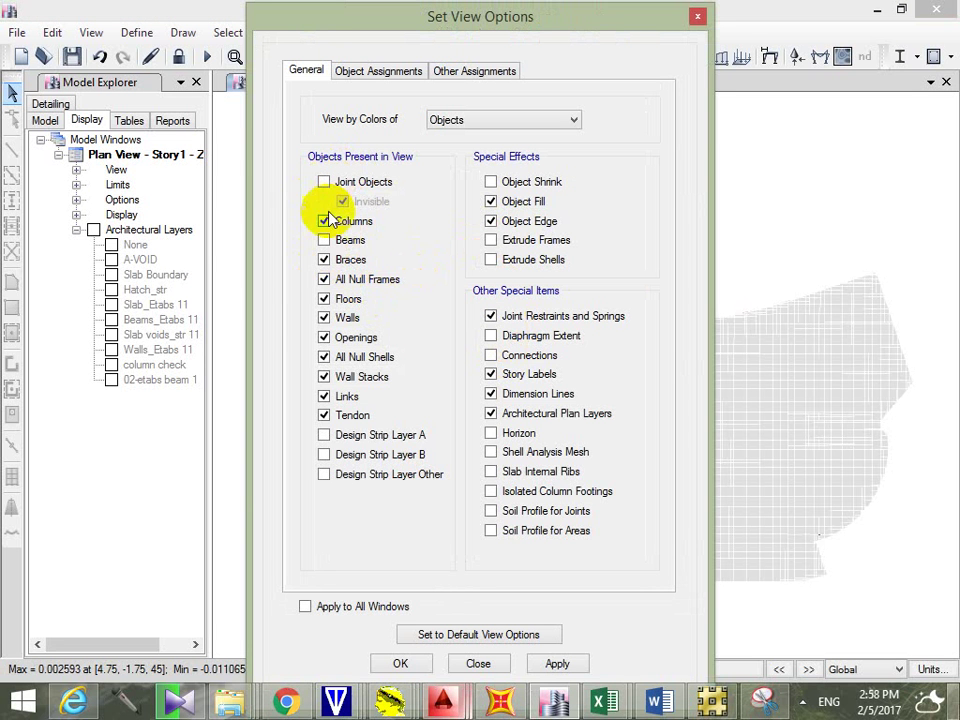
click(323, 298)
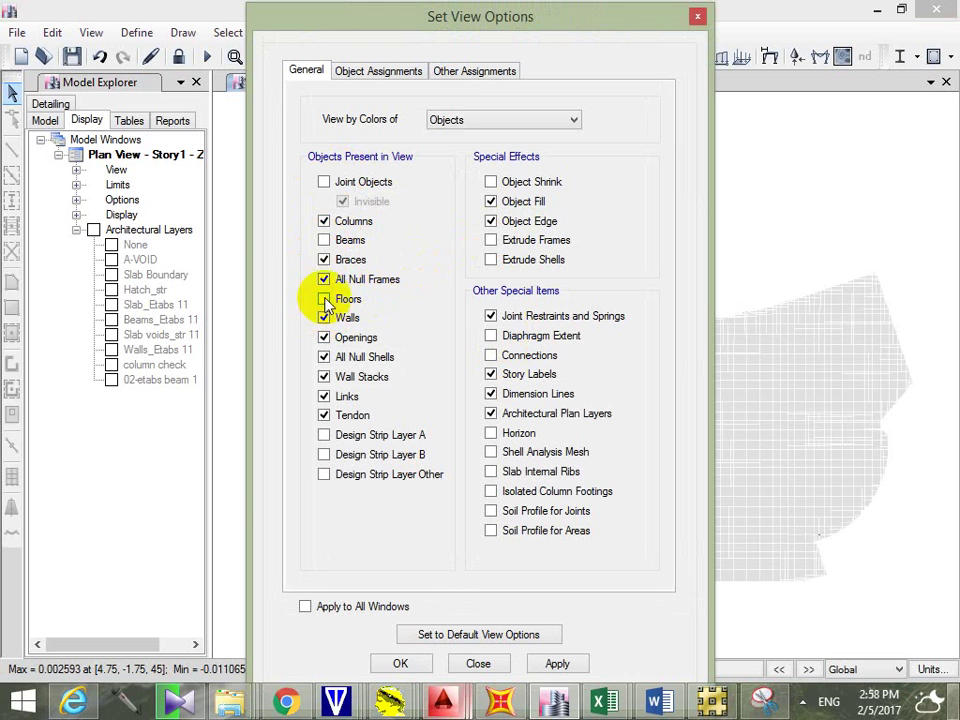
click(323, 279)
click(323, 259)
click(324, 222)
click(324, 221)
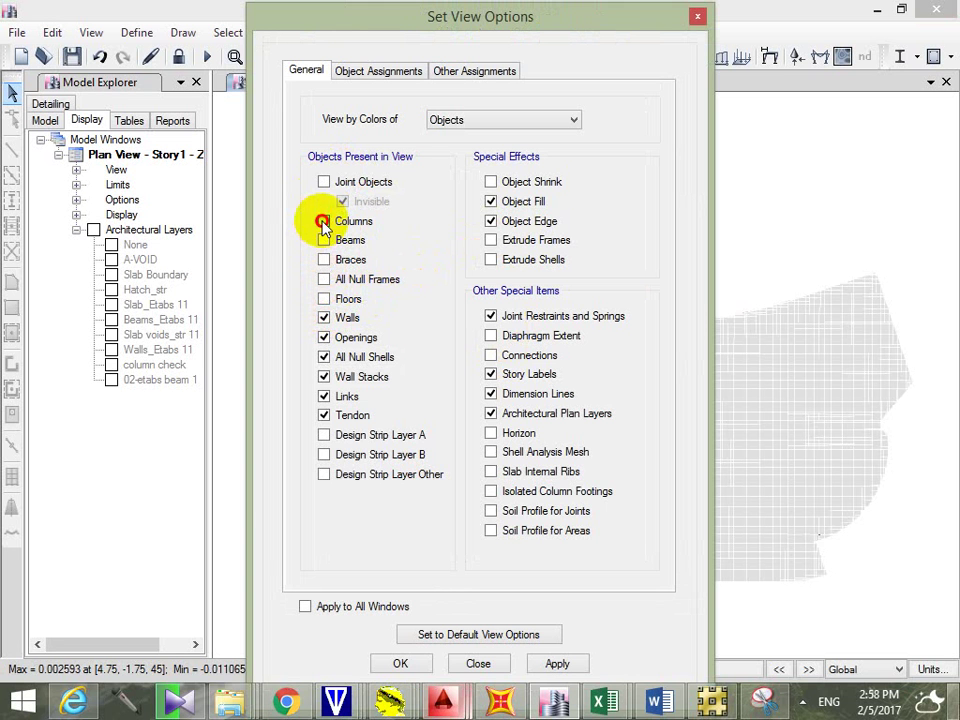
Step: Also hide walls, openings, null shells, wall stacks, links and tendons, apply the view options, and show the model in 3-D
click(323, 317)
click(323, 357)
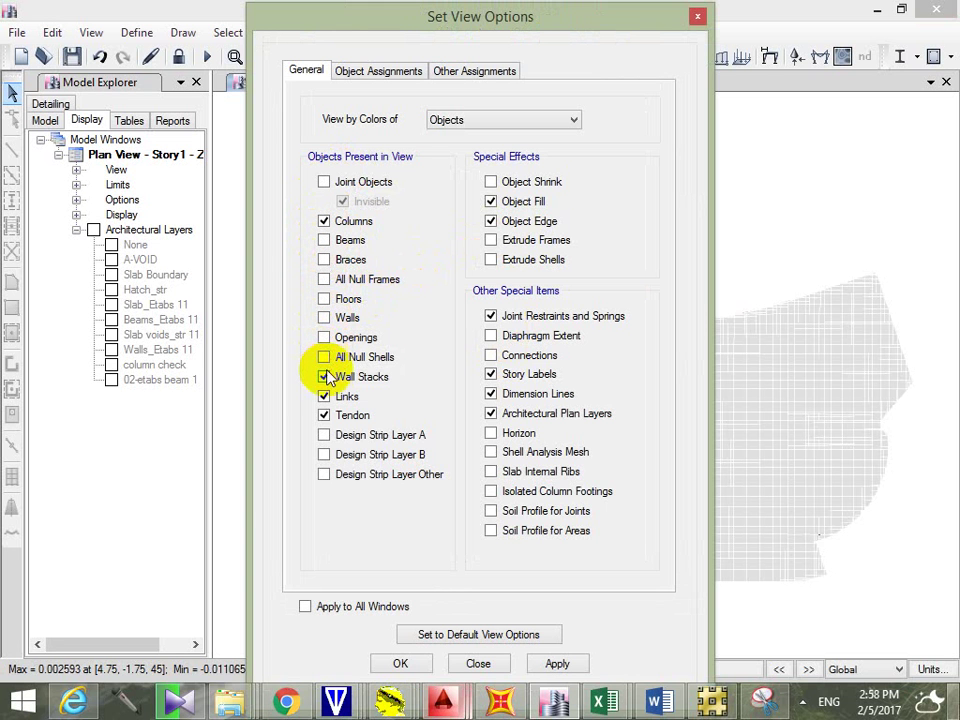
click(323, 376)
click(323, 396)
click(323, 415)
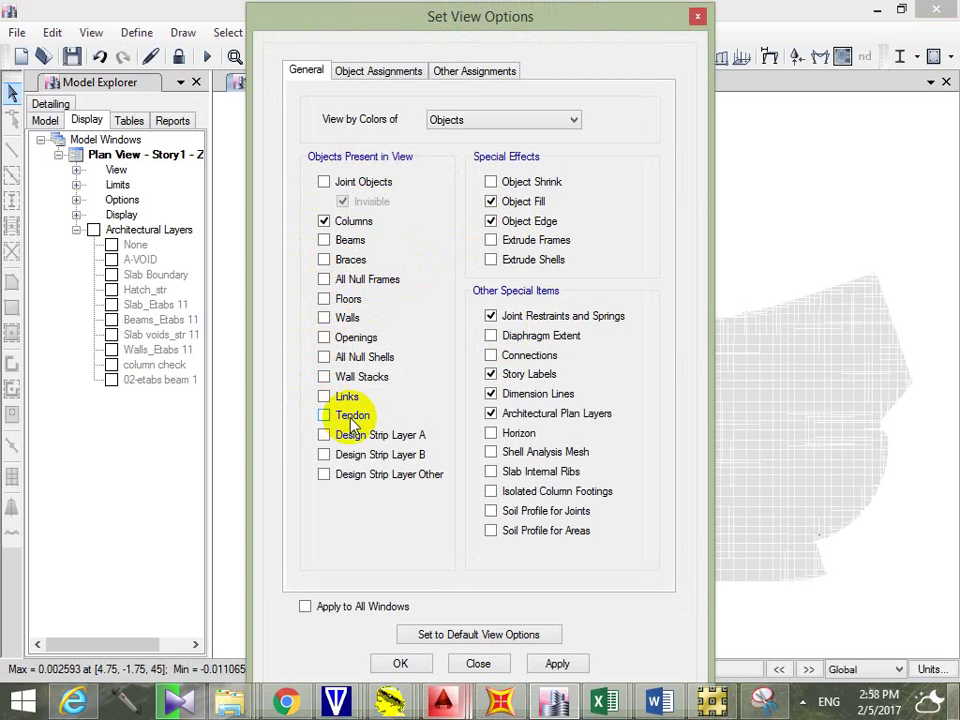
click(557, 664)
click(401, 662)
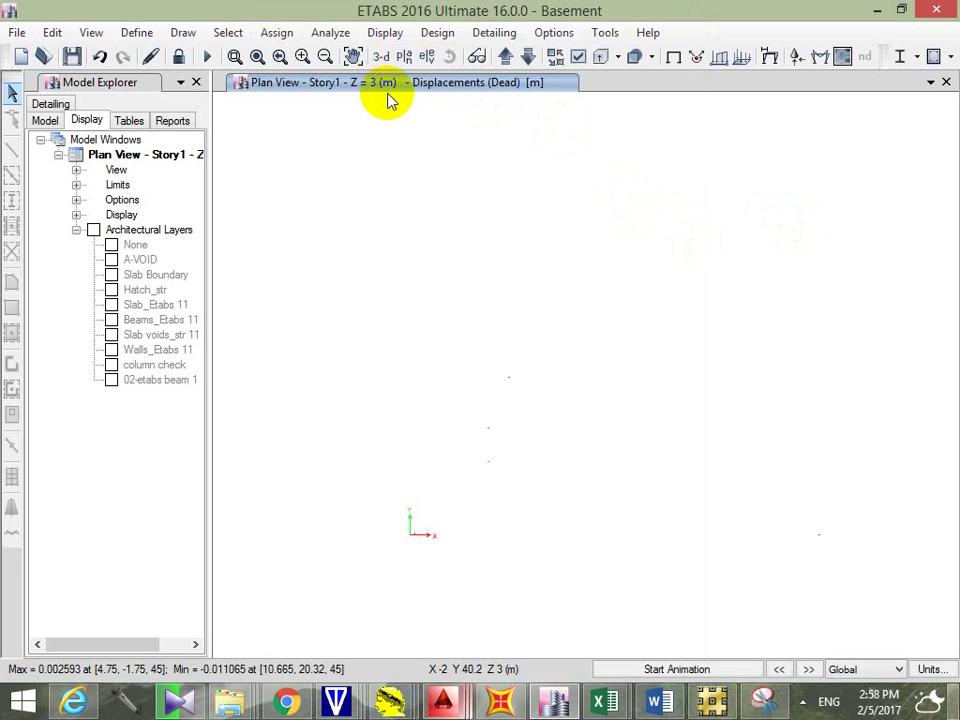
click(390, 58)
click(390, 60)
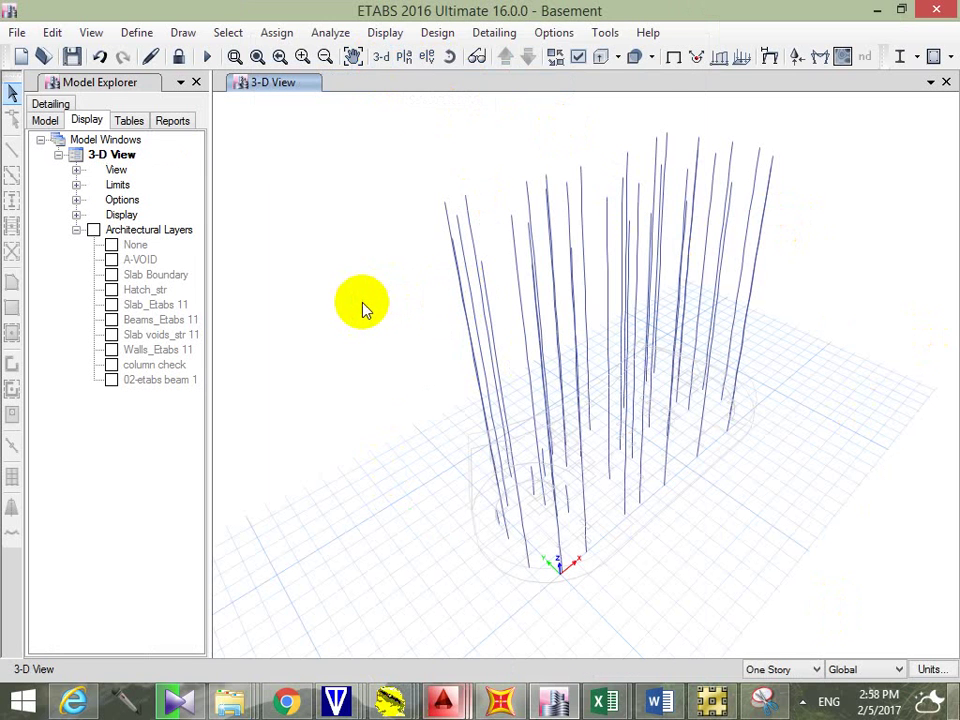
Step: Run the concrete frame design check on the columns and inspect their longitudinal reinforcement labels in the 3-D view
click(438, 33)
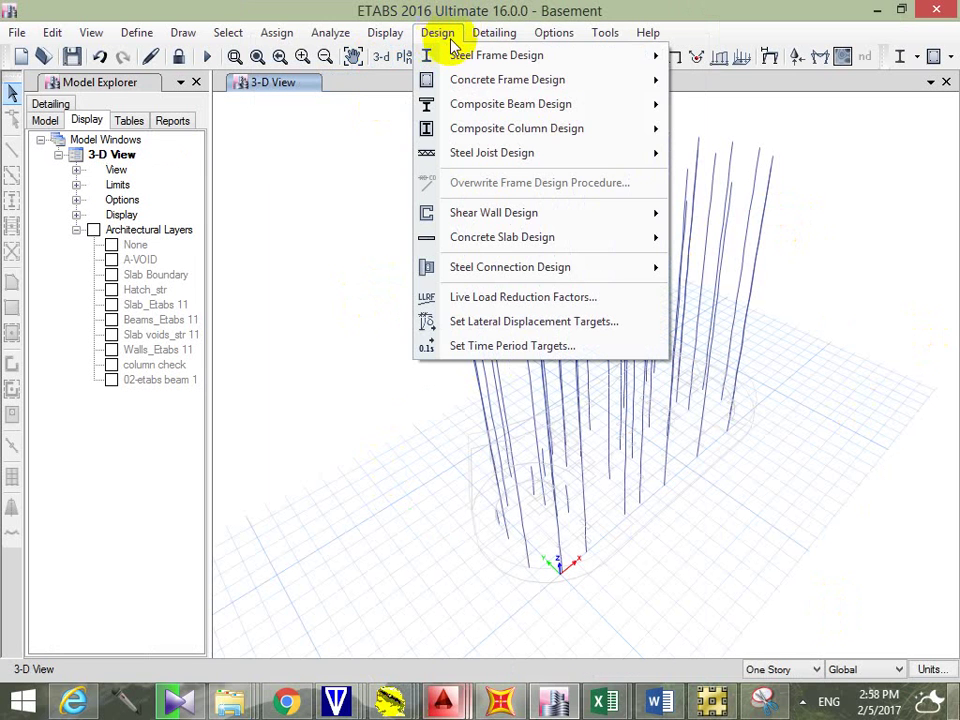
mouse_move(580, 90)
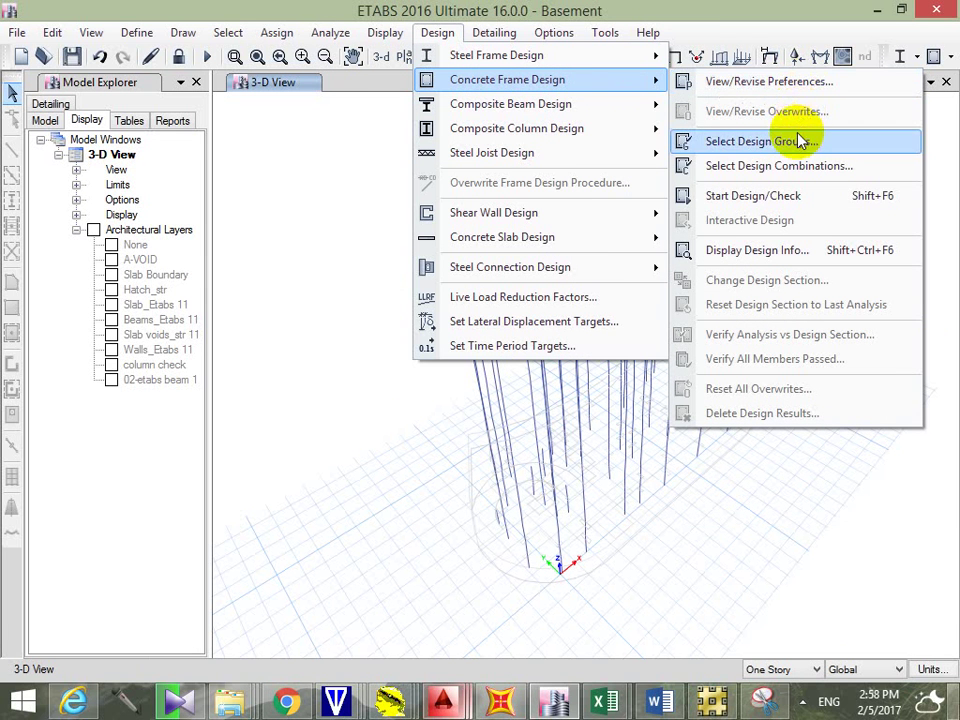
click(784, 205)
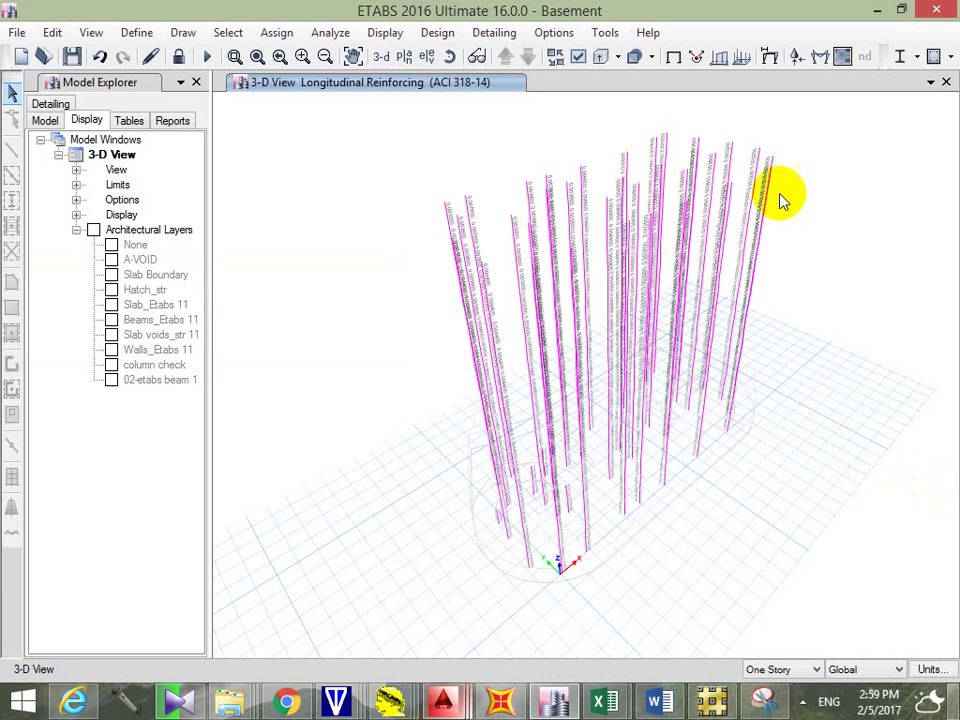
scroll(775, 172, up, 5)
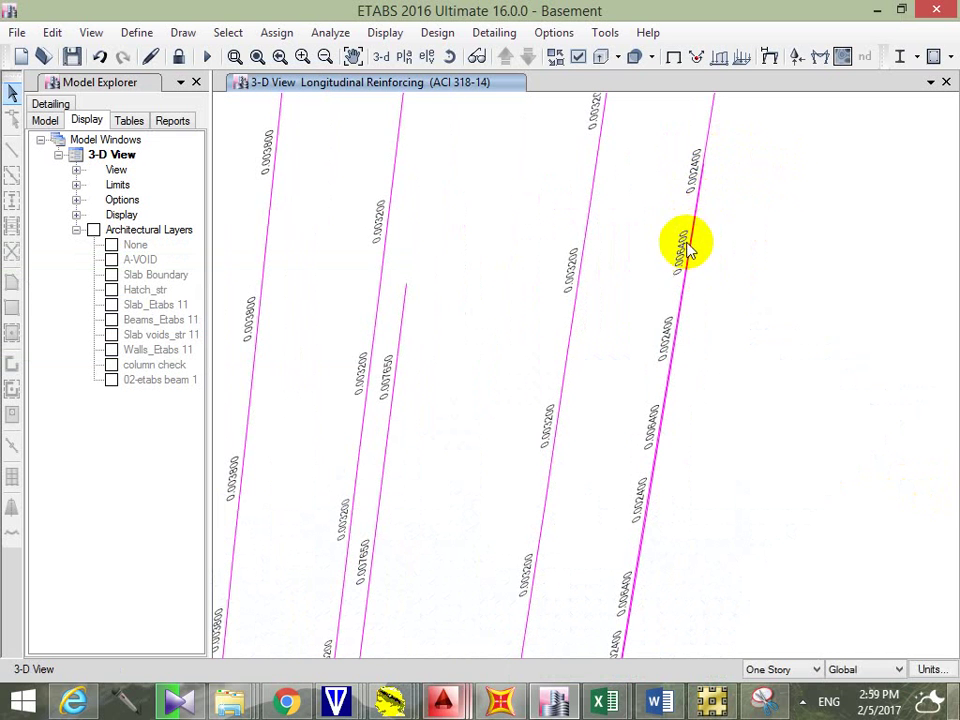
scroll(681, 240, down, 5)
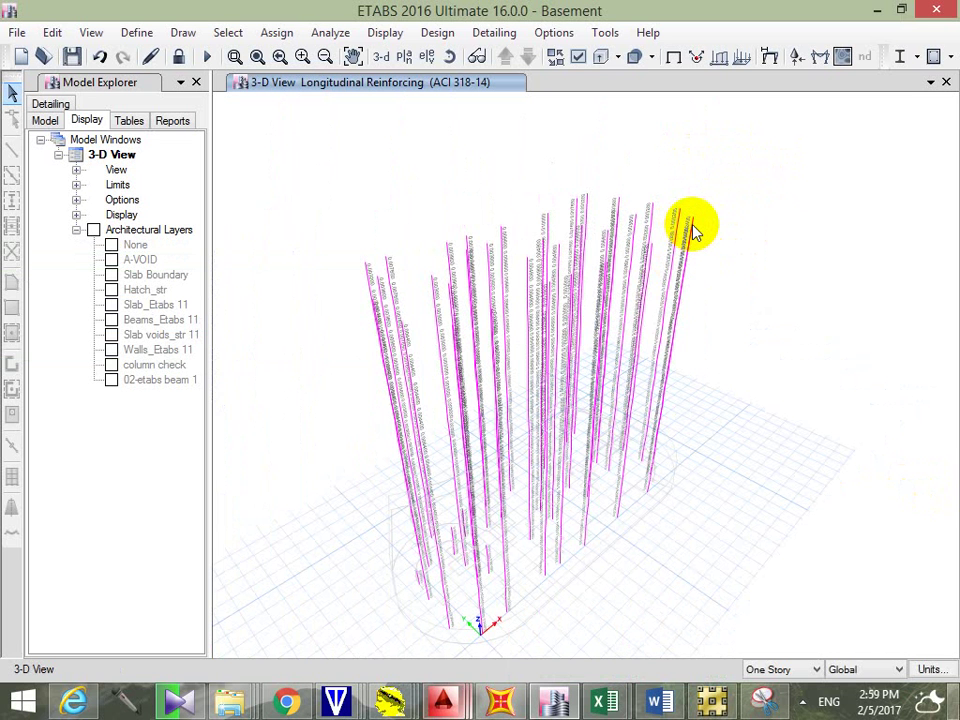
Step: Review the design summary report of column C13 on Story15 for combination DCon2 at station 3, and close the design information
right_click(691, 227)
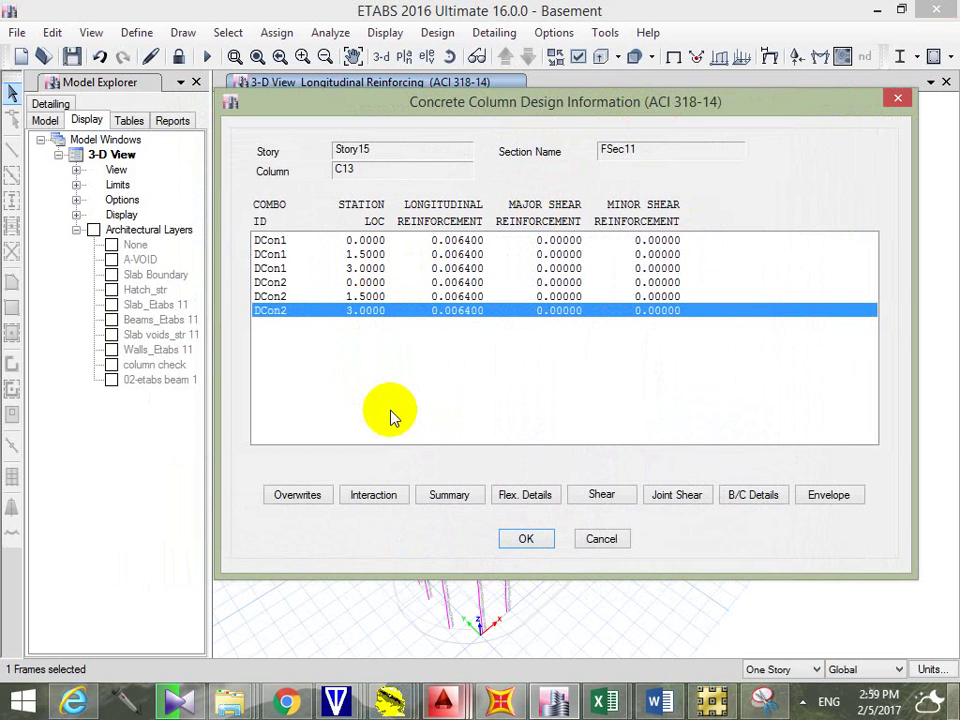
click(448, 495)
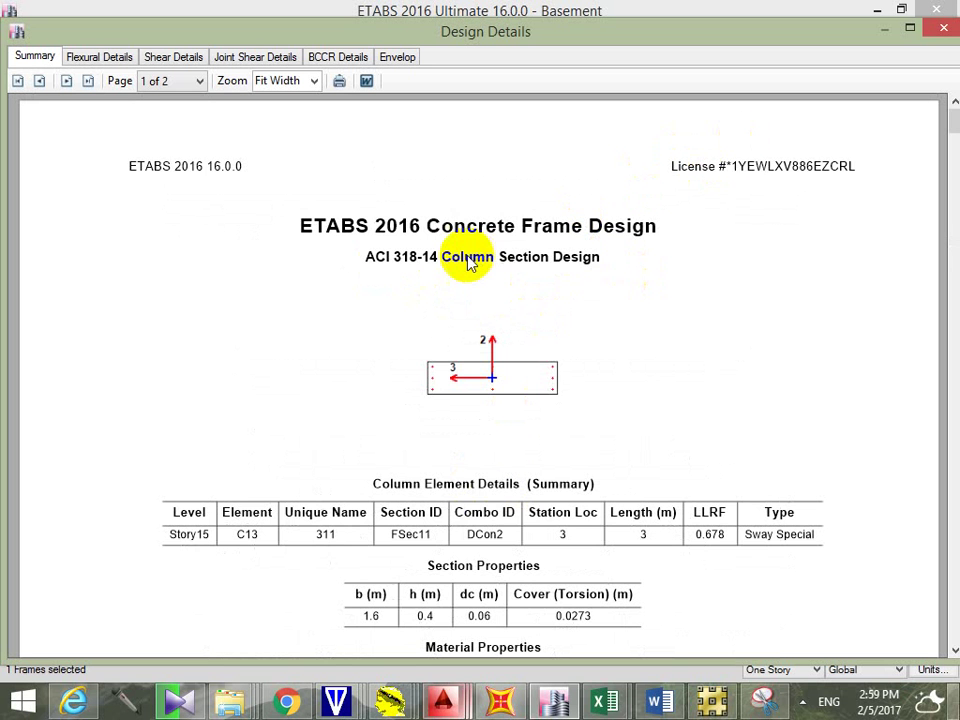
mouse_move(953, 133)
mouse_down()
mouse_move(949, 411)
mouse_move(953, 148)
mouse_up()
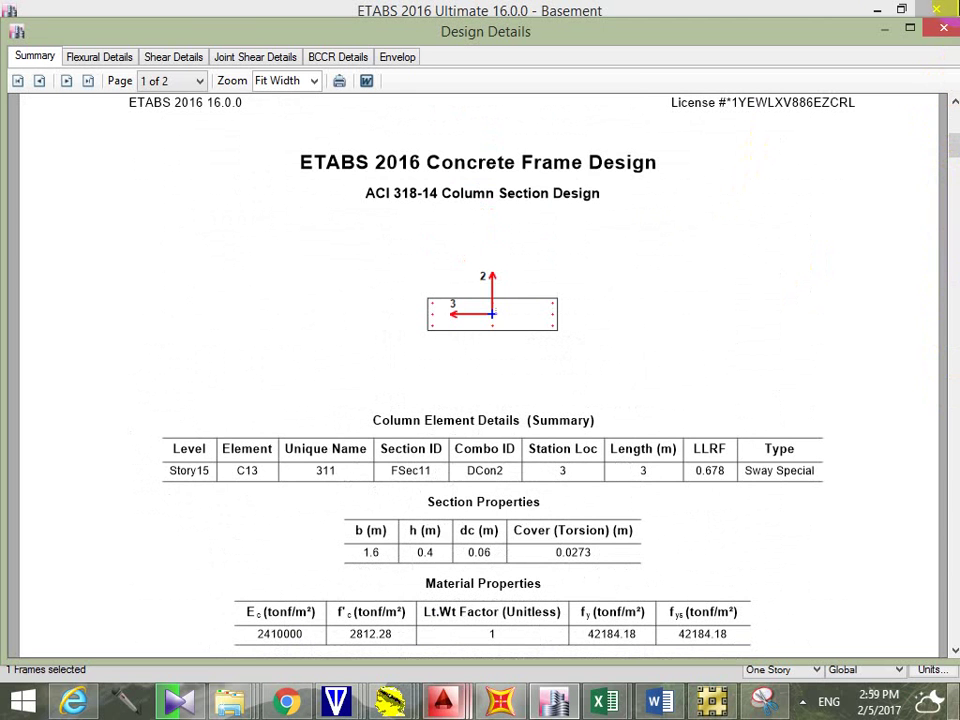
click(935, 35)
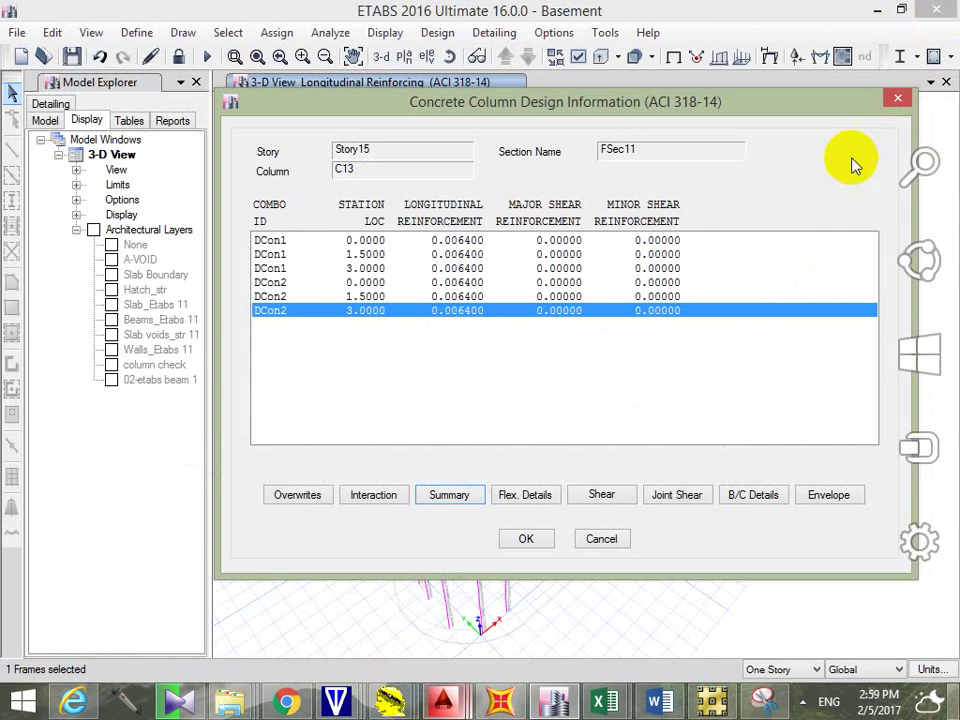
click(900, 100)
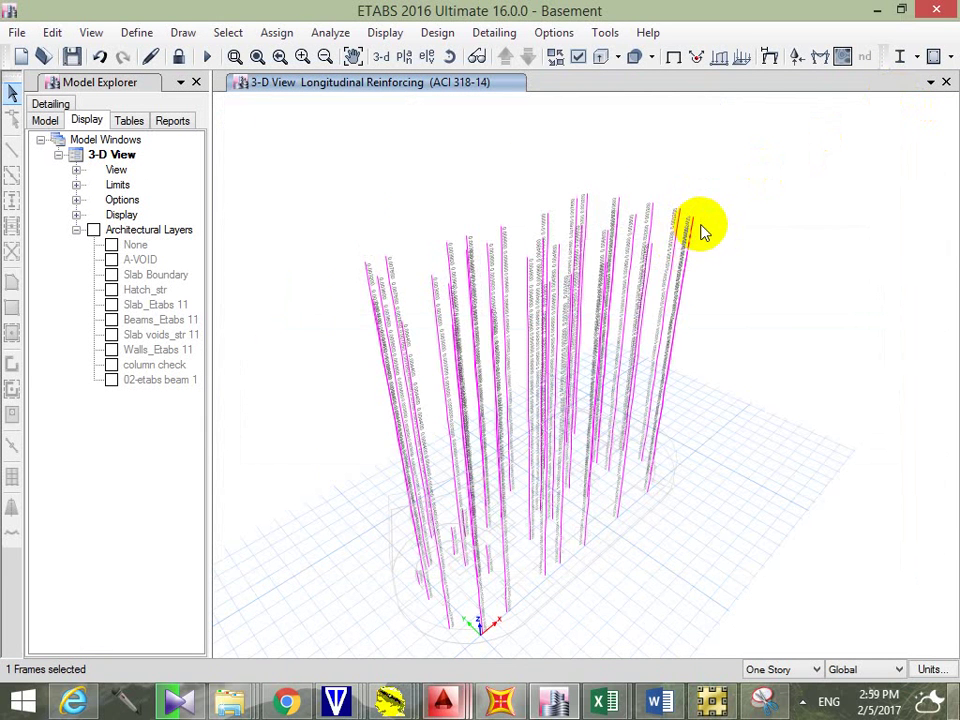
Step: Clear the column selection and start detailing for the model
scroll(703, 230, up, 3)
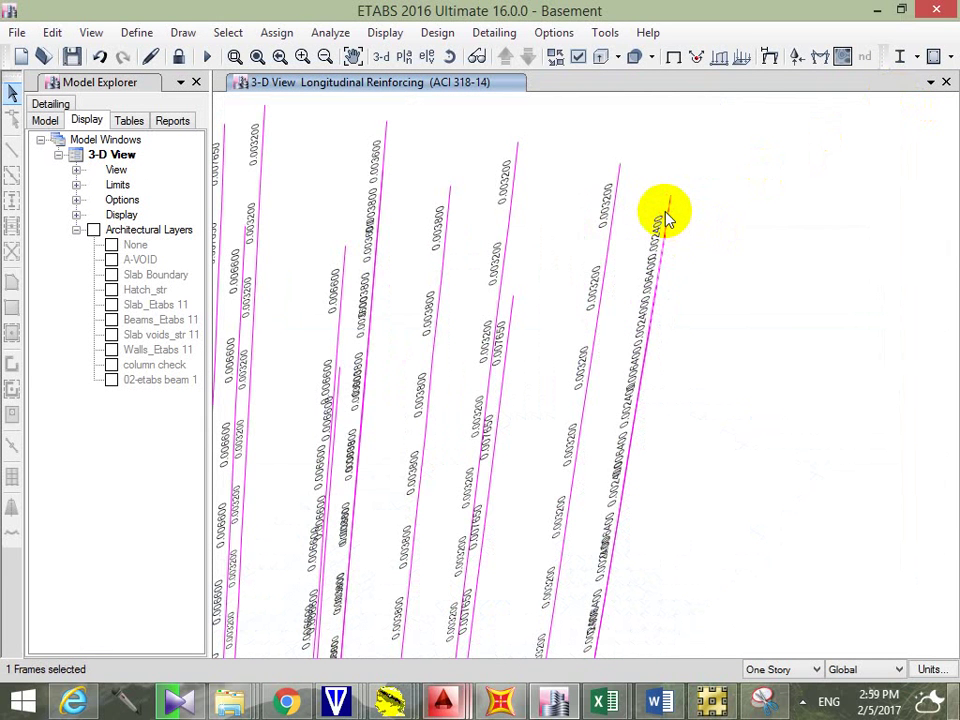
click(666, 214)
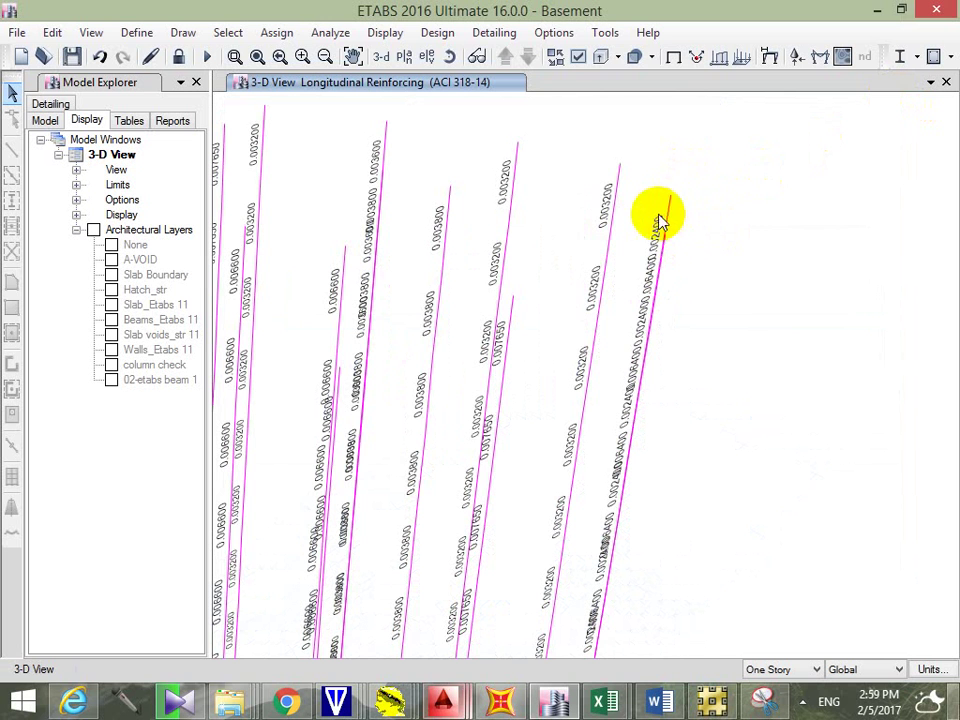
click(495, 32)
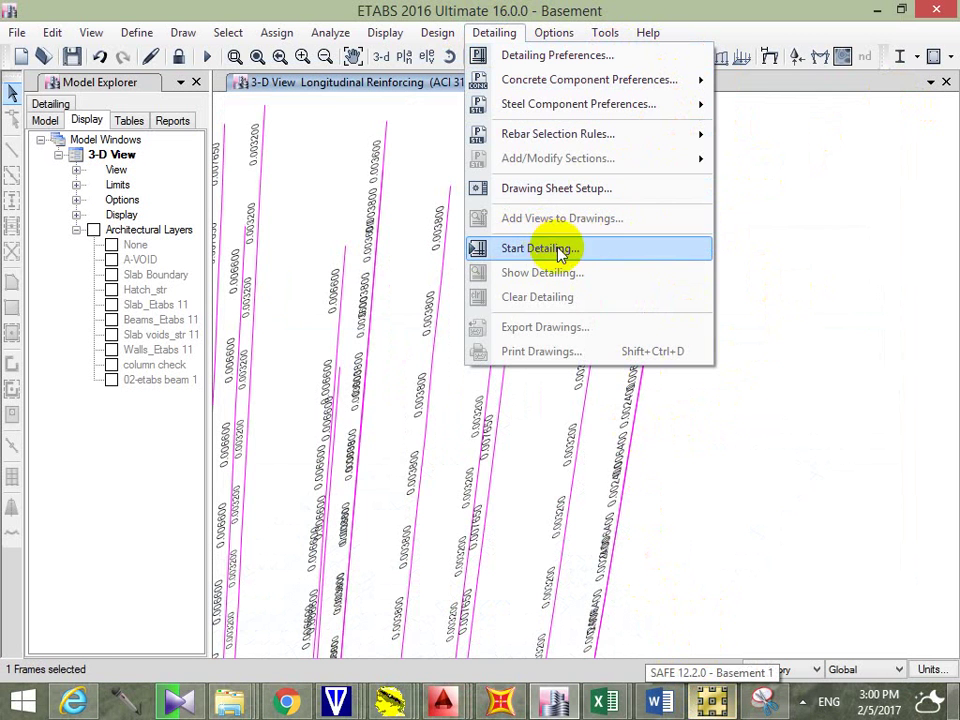
click(535, 248)
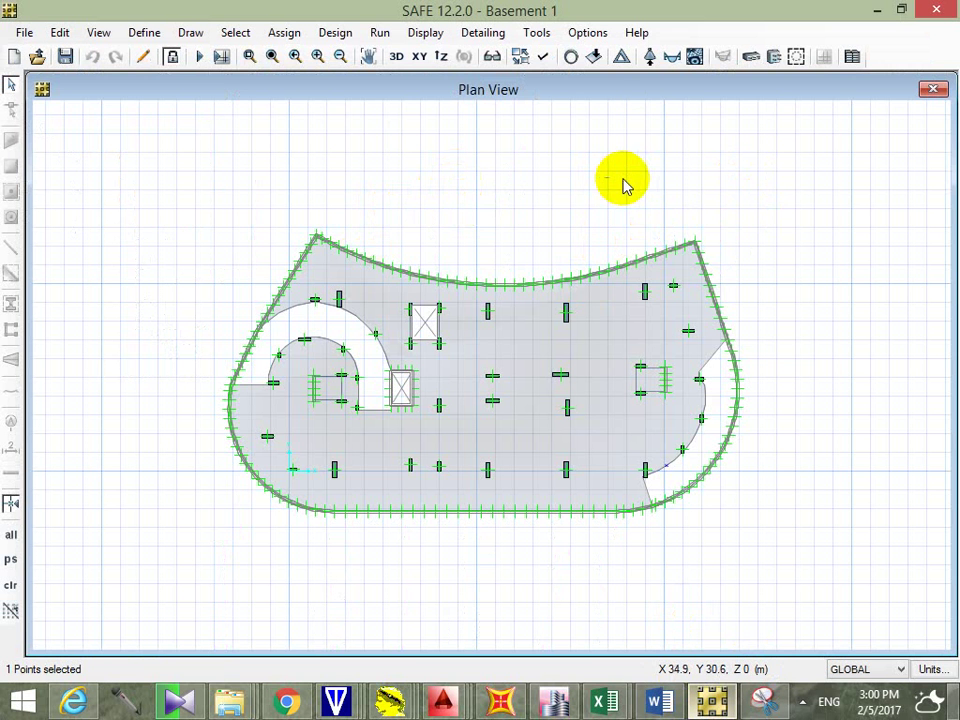
Step: In SAFE, display the slab's resultant M11 contours for the Ultimate combination, range 3.25 to 3.26, and read moments near the high-moment zones
click(671, 57)
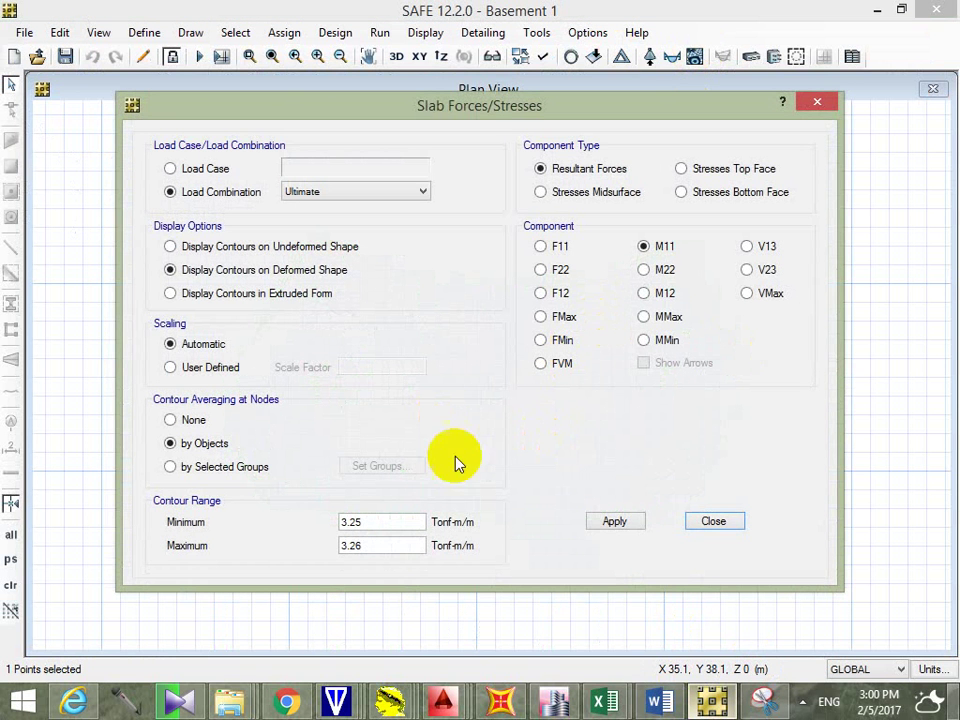
click(626, 523)
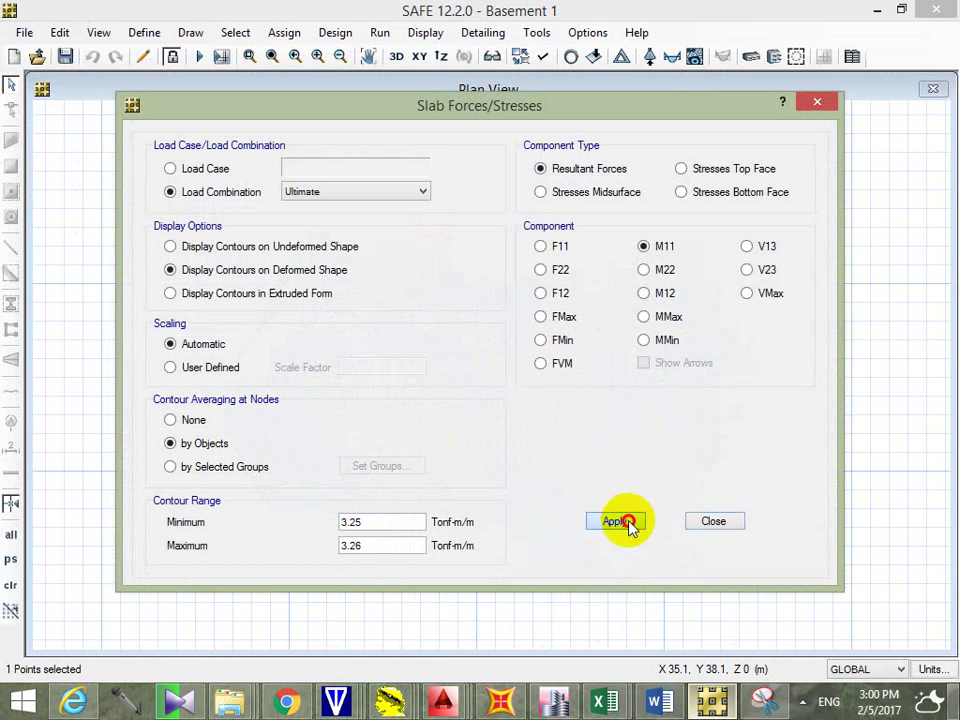
click(731, 522)
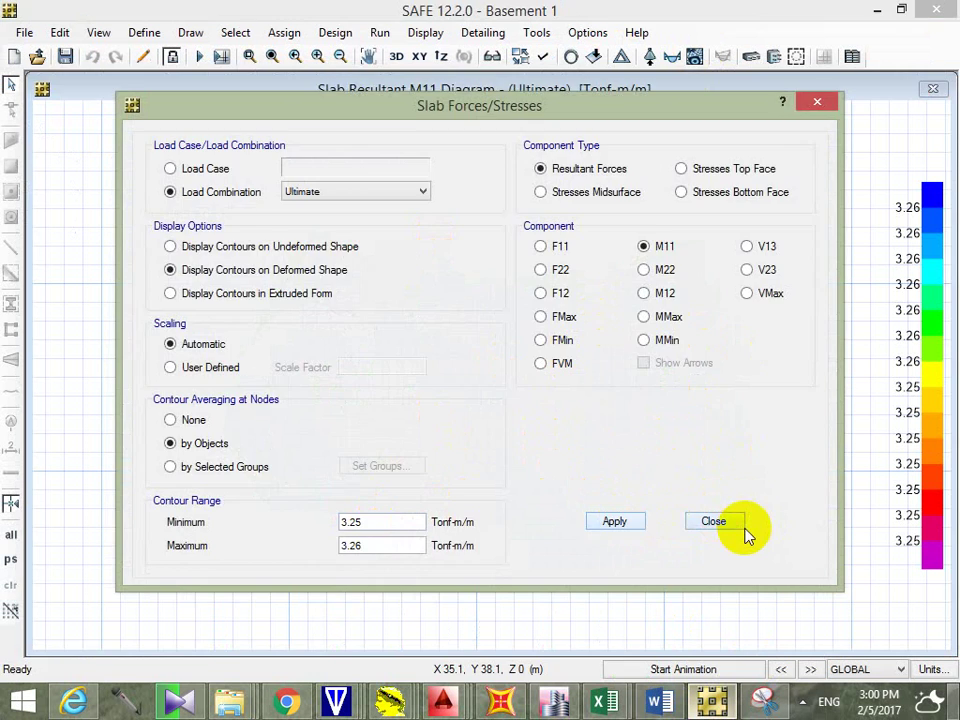
click(740, 526)
click(669, 395)
click(643, 402)
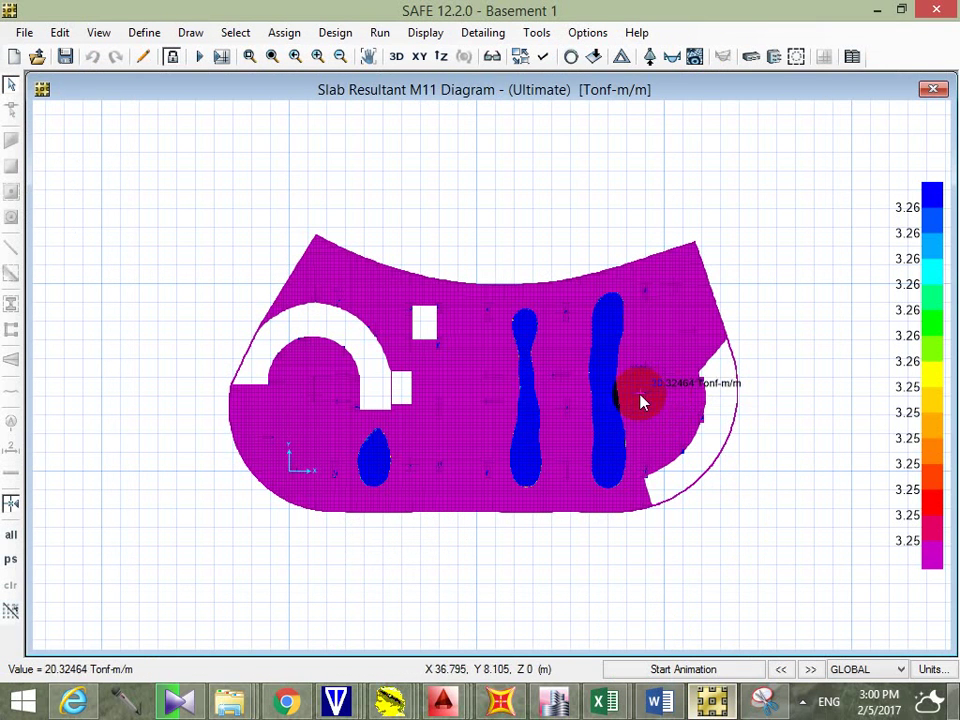
click(636, 428)
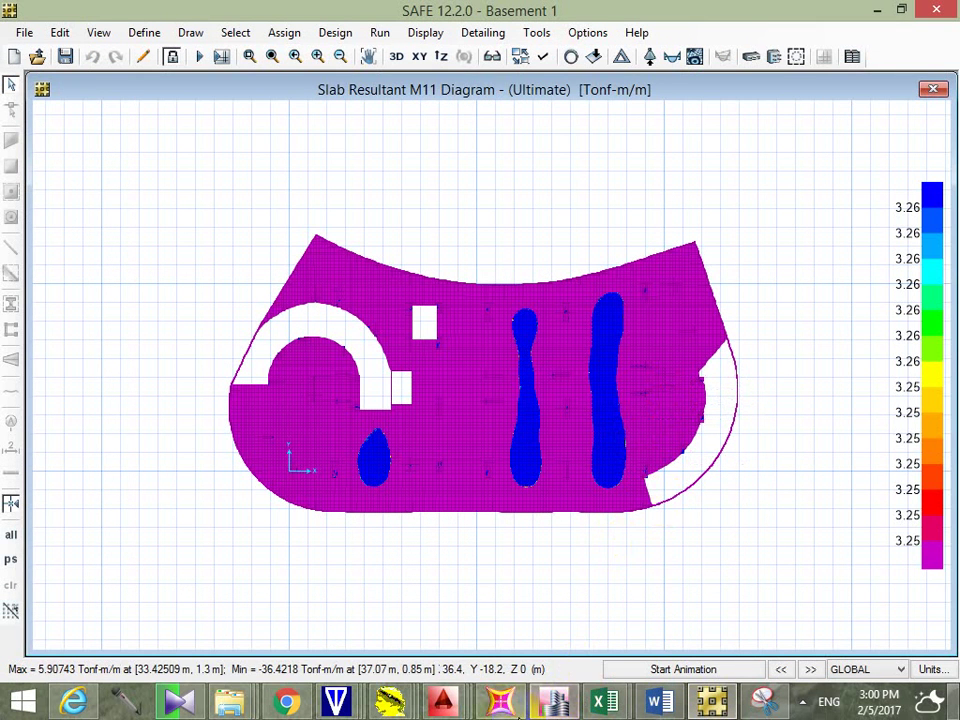
Step: Switch to Project 2.dwg in AutoCAD, send the contour image behind the 1st basement floor plan, and inspect the overlay
mouse_move(443, 702)
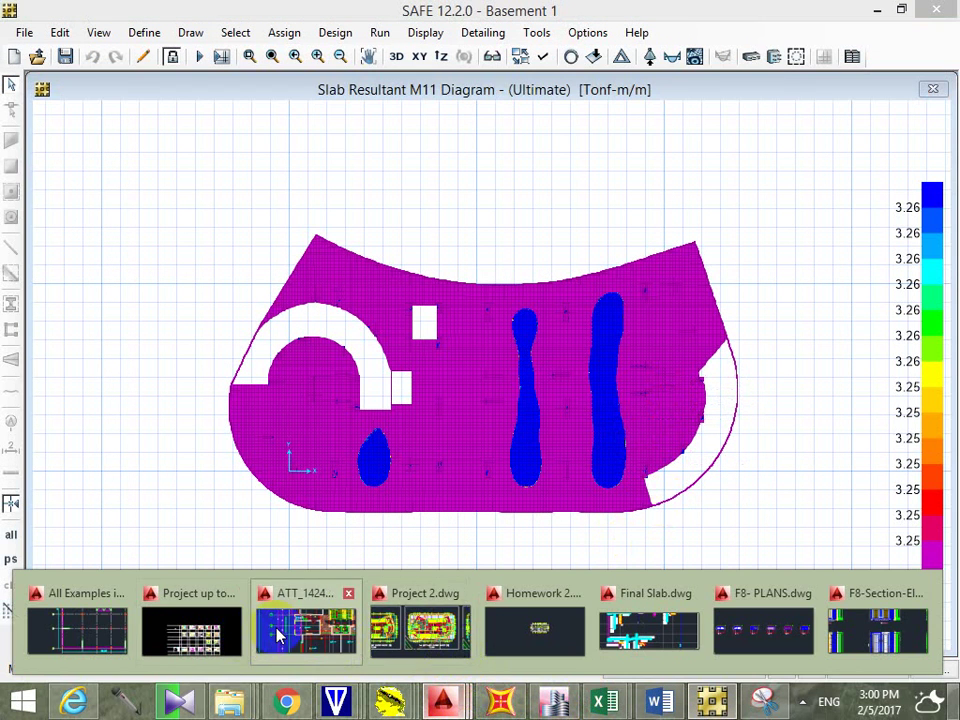
click(420, 628)
scroll(695, 428, up, 5)
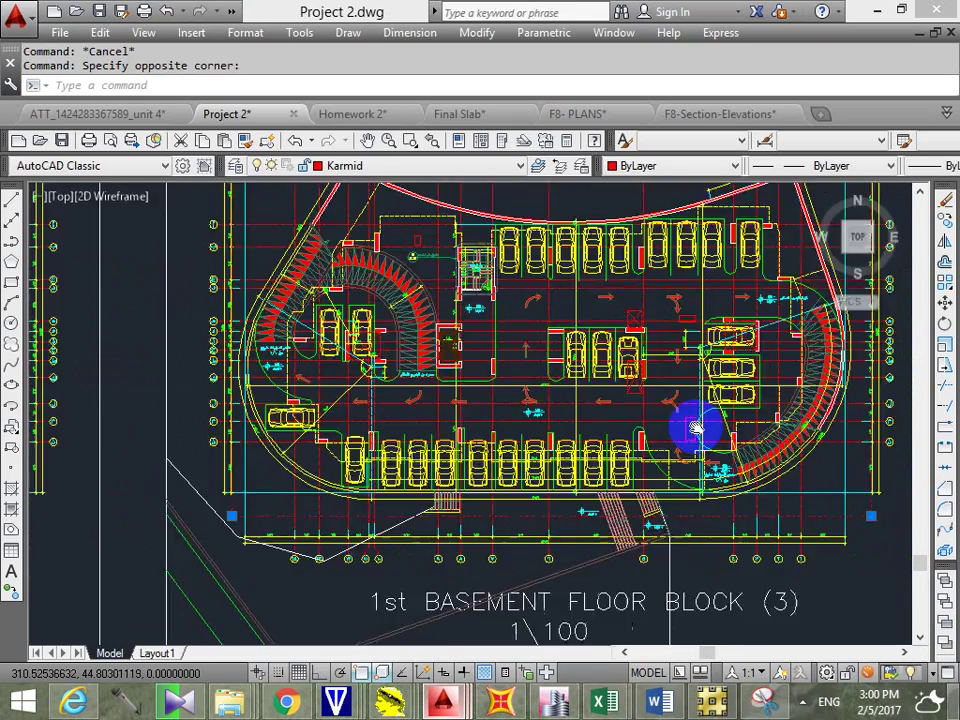
scroll(695, 428, up, 4)
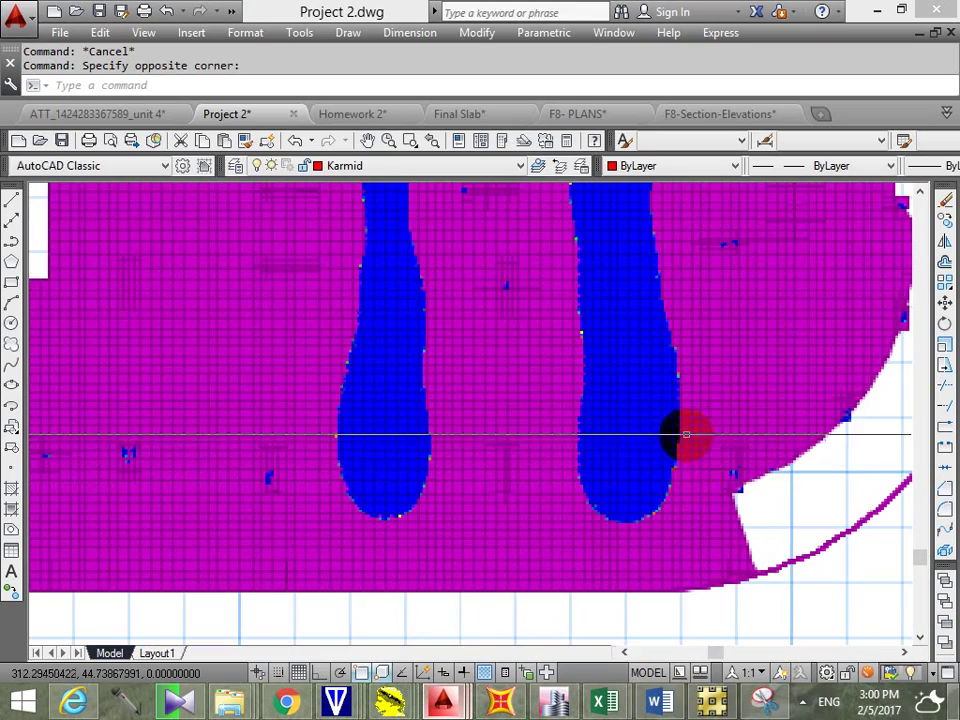
scroll(686, 434, up, 2)
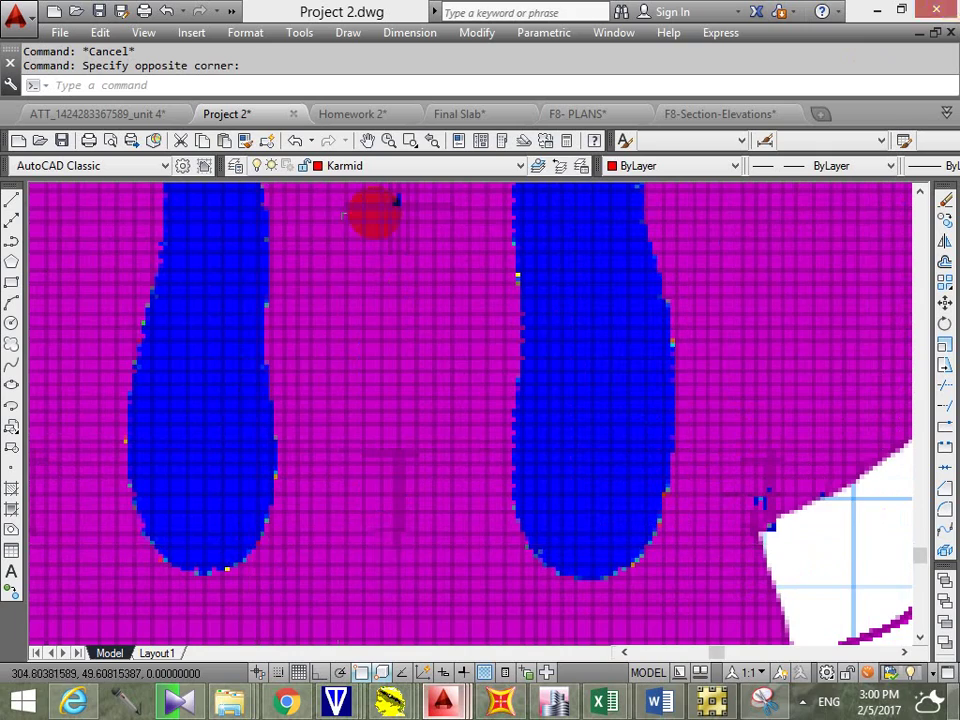
scroll(456, 392, down, 3)
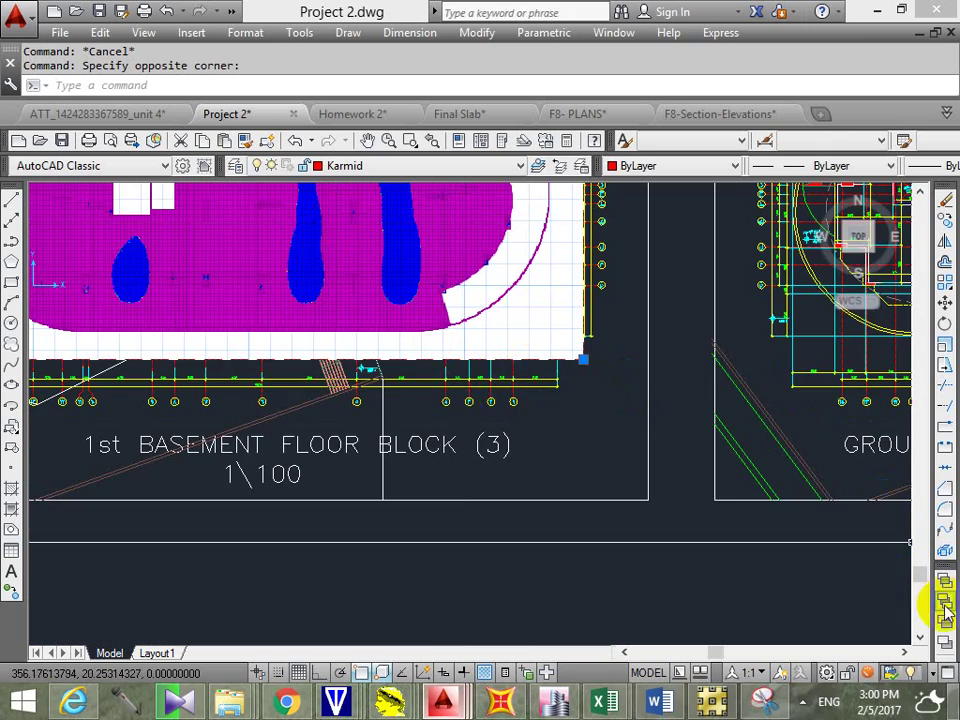
middle_drag(377, 401, 549, 480)
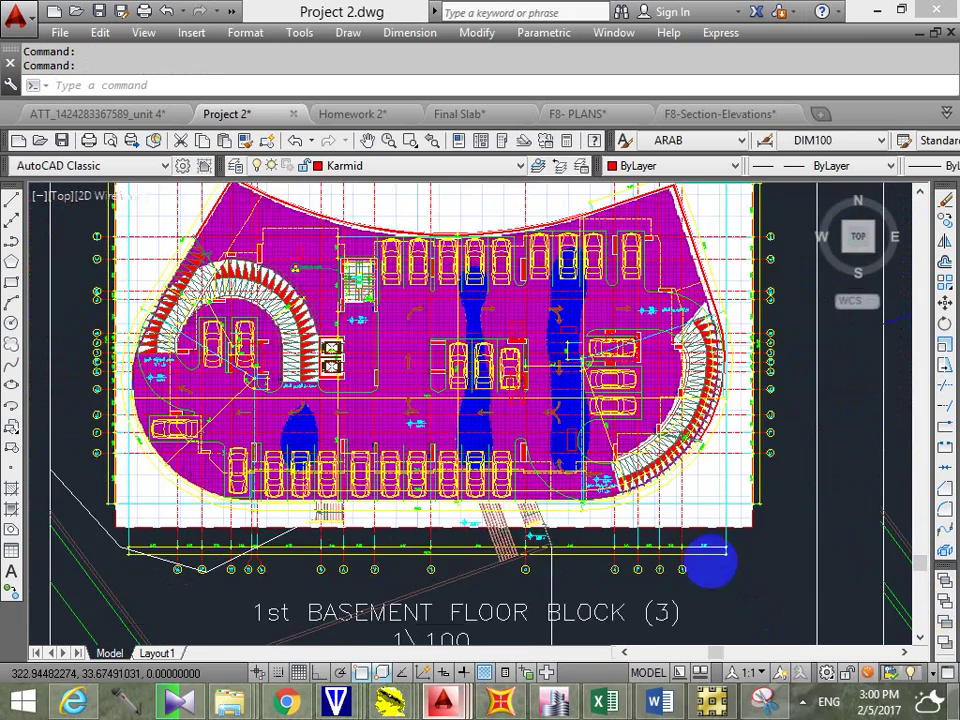
scroll(611, 525, up, 3)
scroll(885, 579, down, 1)
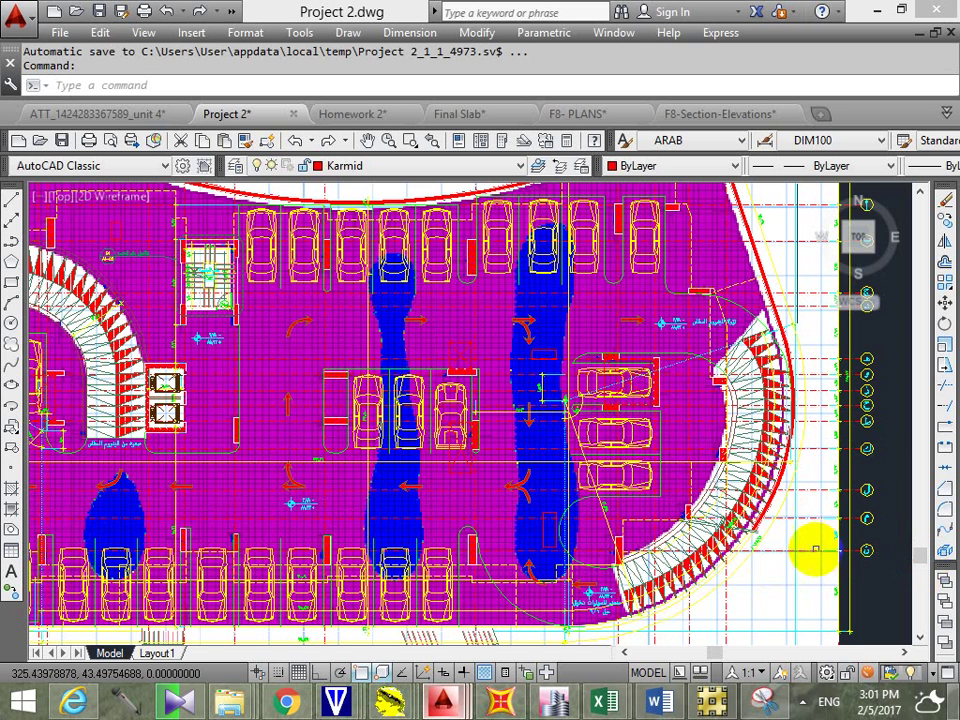
scroll(740, 580, down, 3)
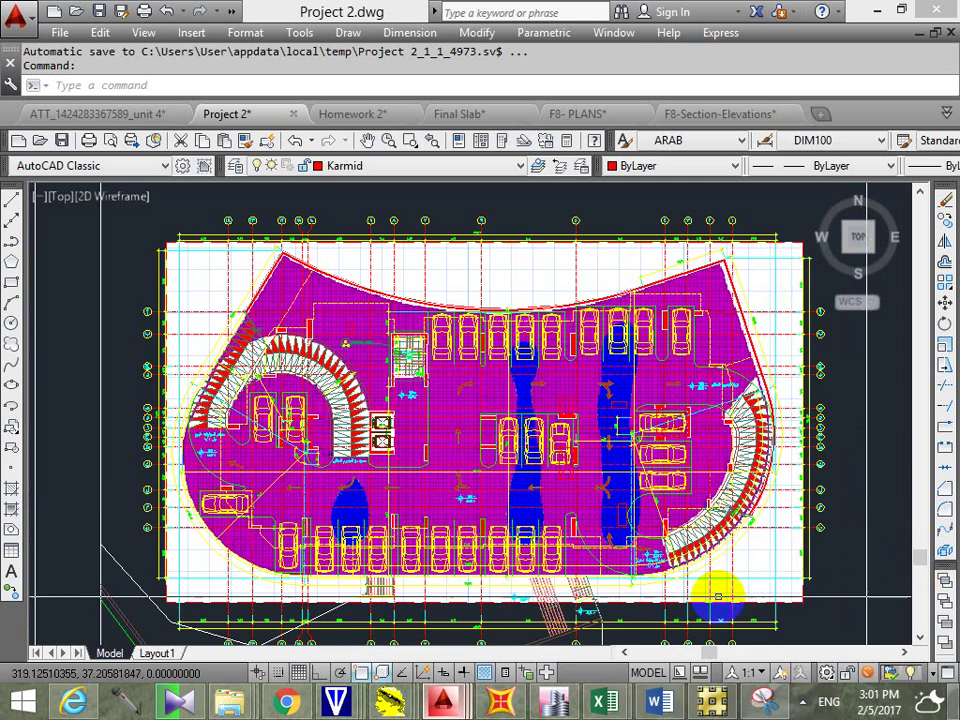
Step: Return to SAFE and display the slab's resultant M22 contours for the Ultimate combination
click(712, 700)
click(693, 56)
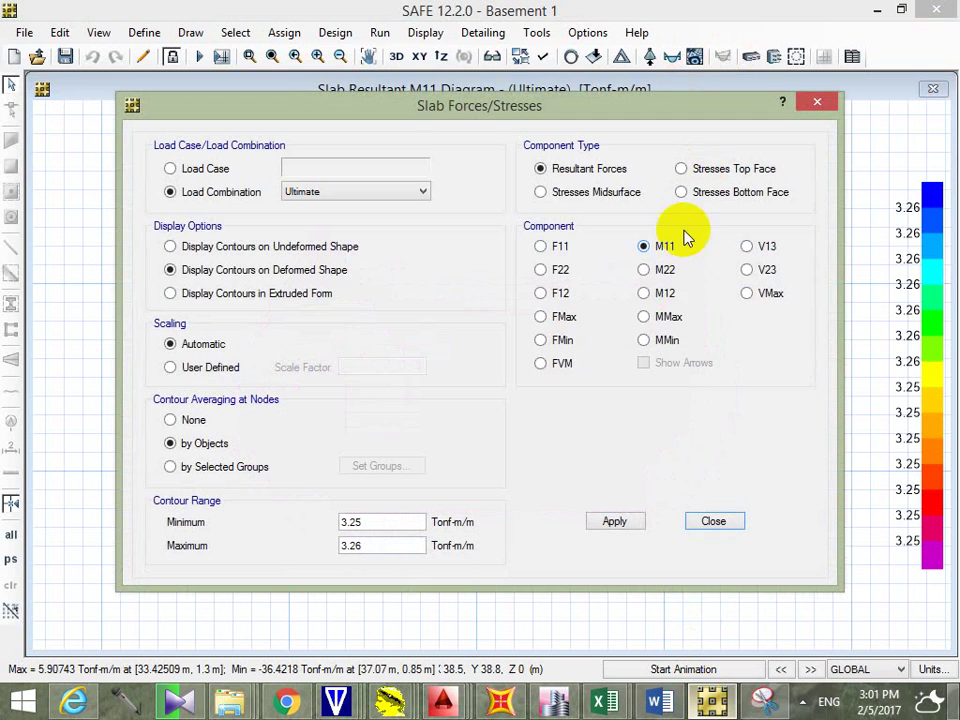
click(660, 270)
click(620, 526)
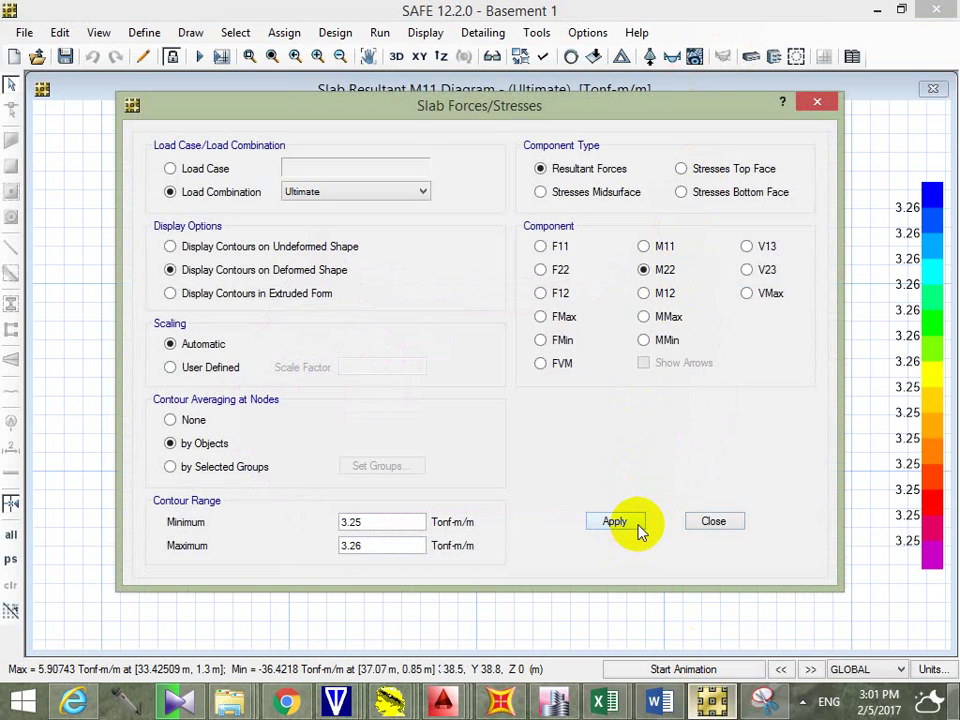
click(716, 522)
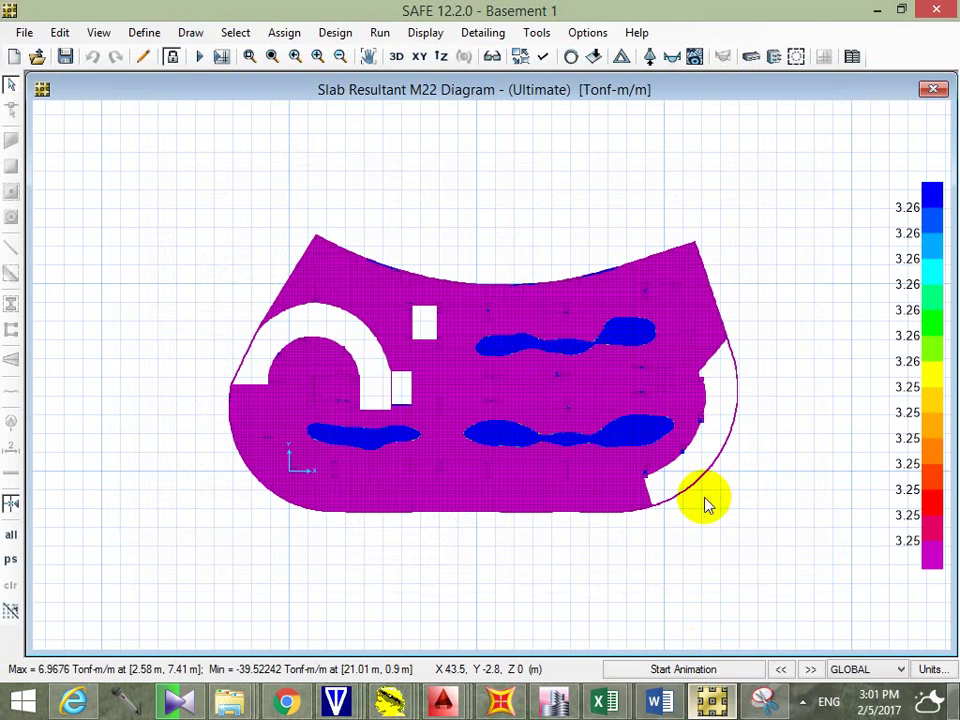
Step: Read M22 moments inside and around the upper high-moment zone of the slab, and switch back to ETABS
drag(680, 500, 639, 446)
scroll(639, 446, up, 2)
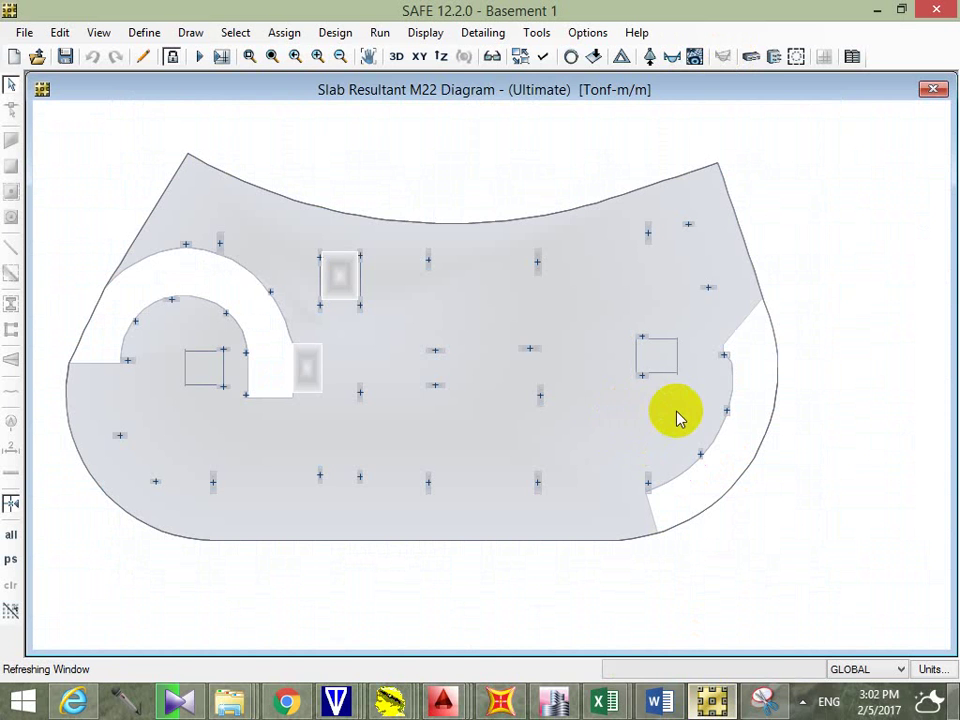
drag(640, 420, 420, 366)
scroll(639, 294, up, 3)
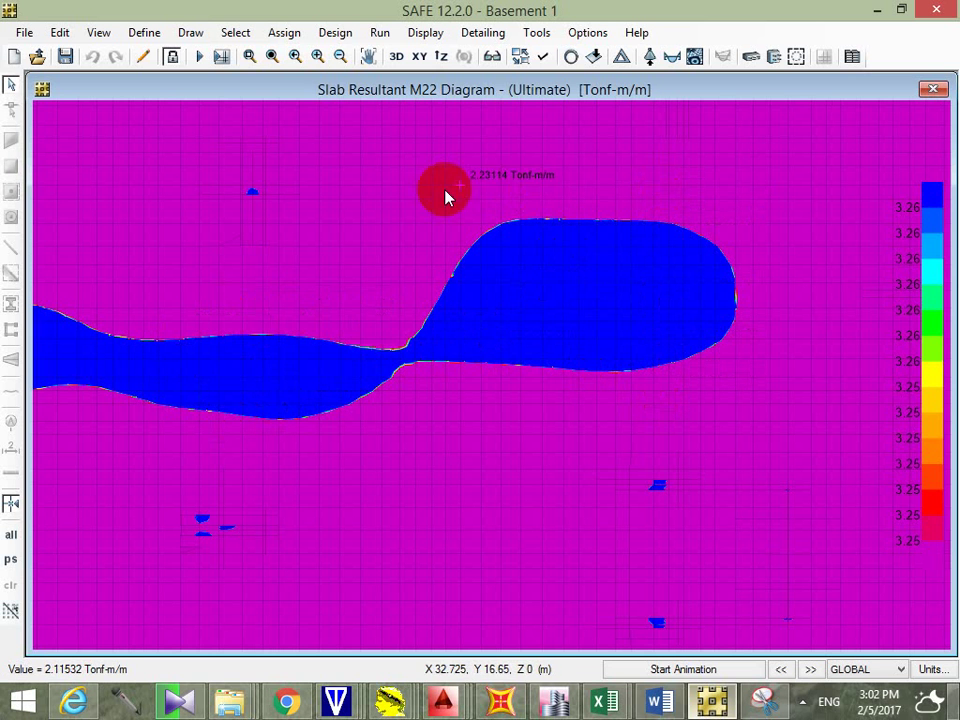
click(630, 324)
drag(437, 168, 214, 189)
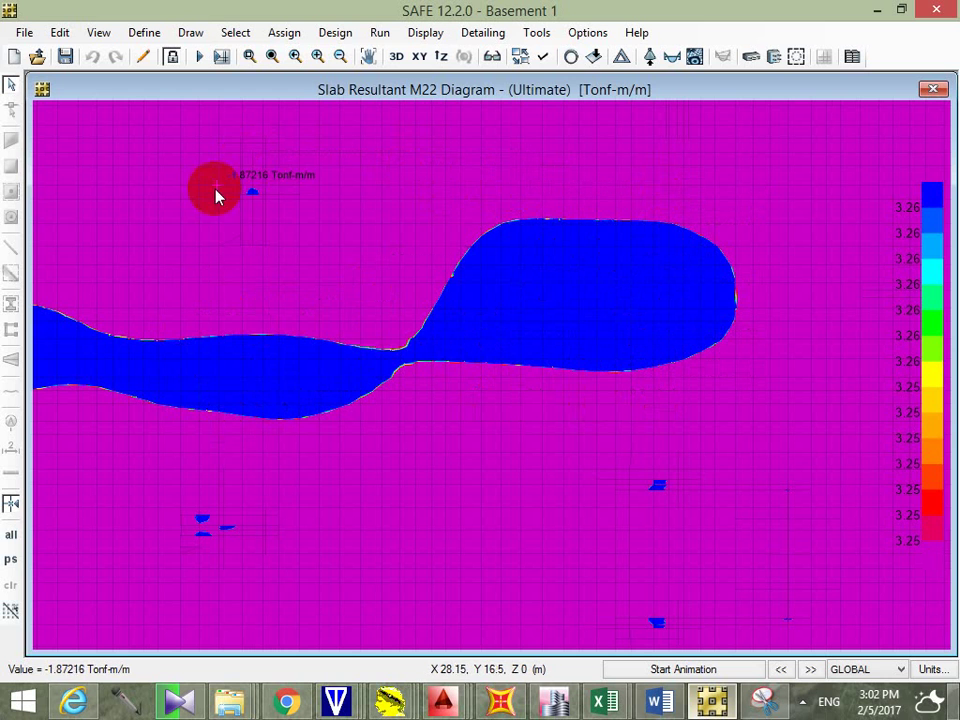
click(189, 377)
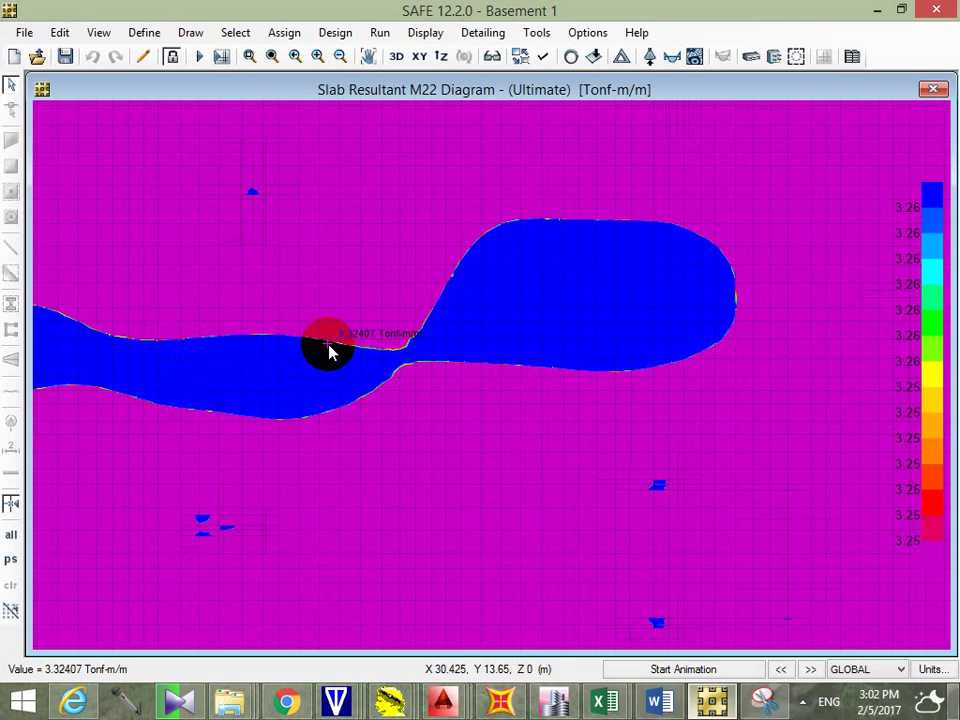
click(577, 703)
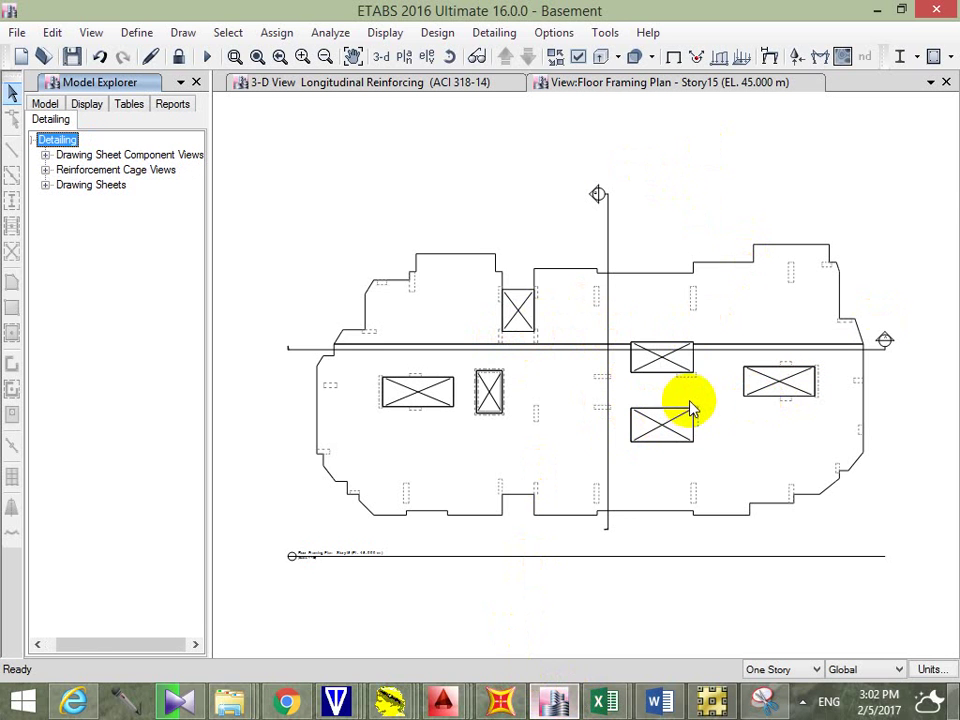
Step: Examine the openings, column outlines and slab edges on the Story15 floor framing plan, checking it against the 3-D longitudinal reinforcing view
click(655, 80)
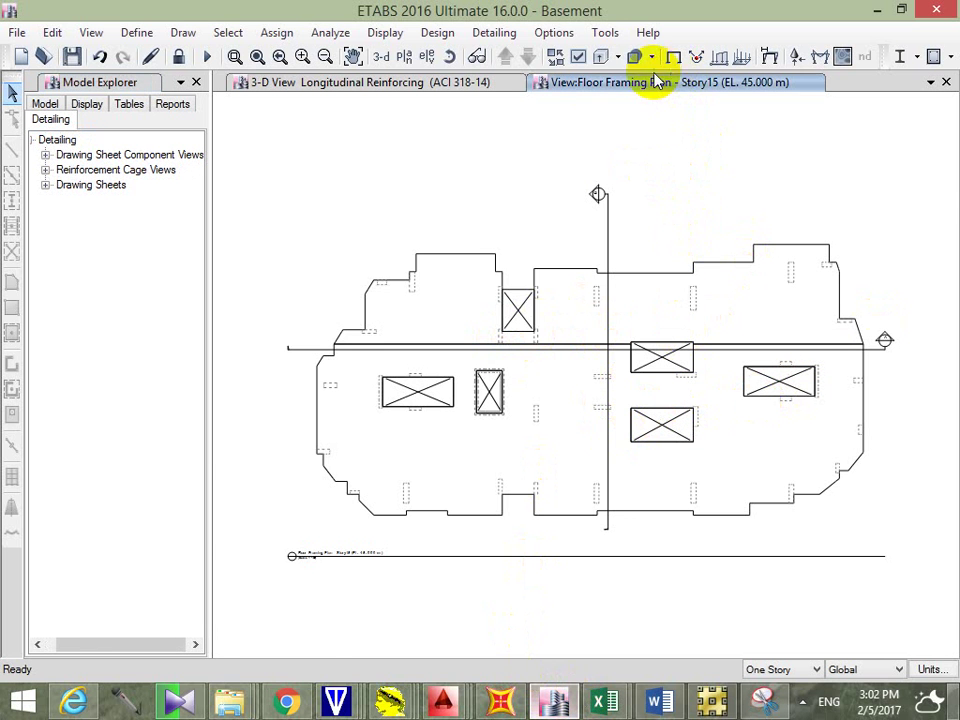
click(440, 82)
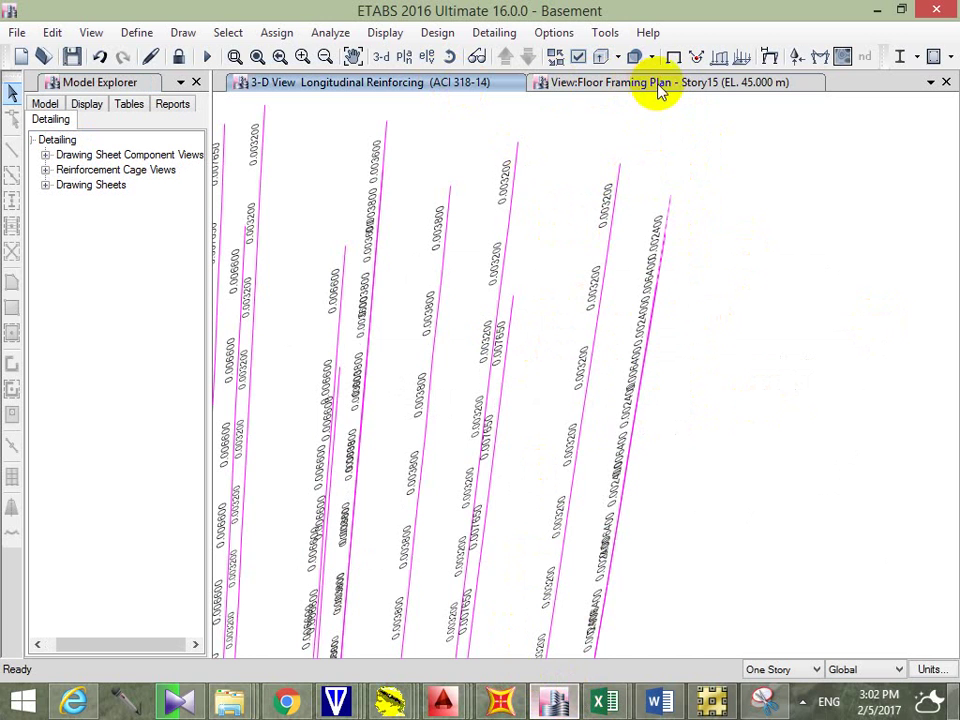
click(750, 88)
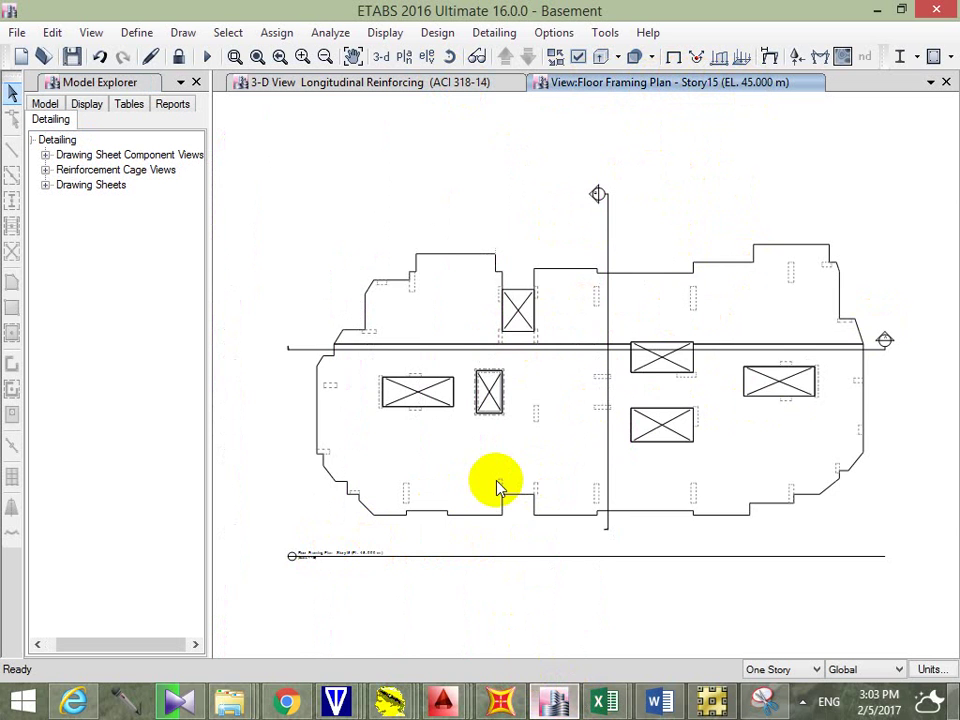
scroll(505, 452, up, 5)
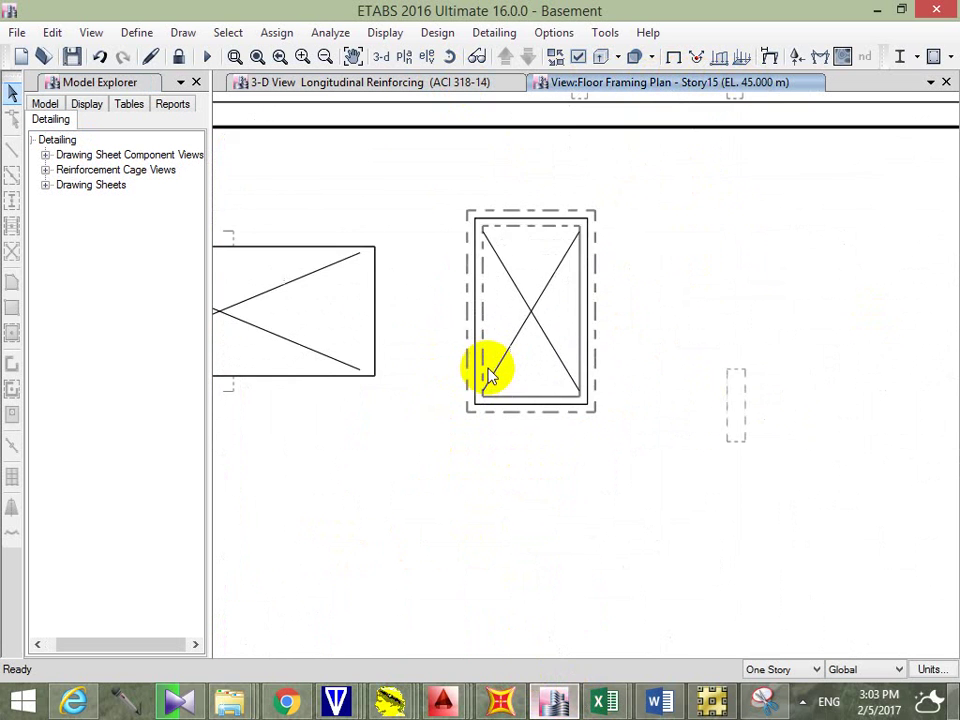
scroll(490, 375, down, 6)
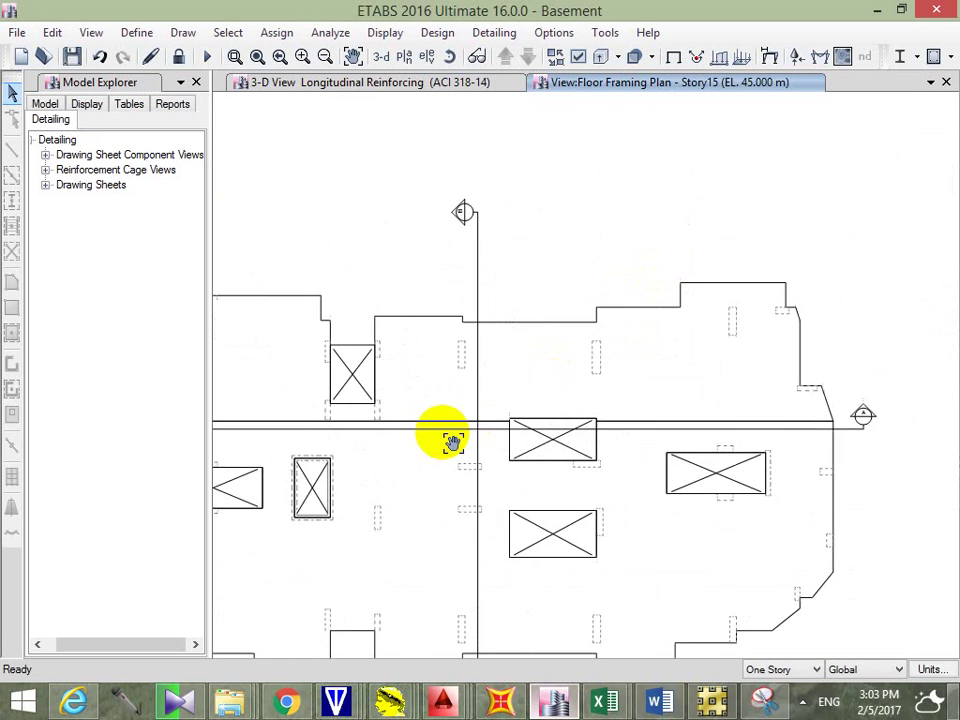
scroll(849, 455, up, 1)
scroll(849, 452, down, 3)
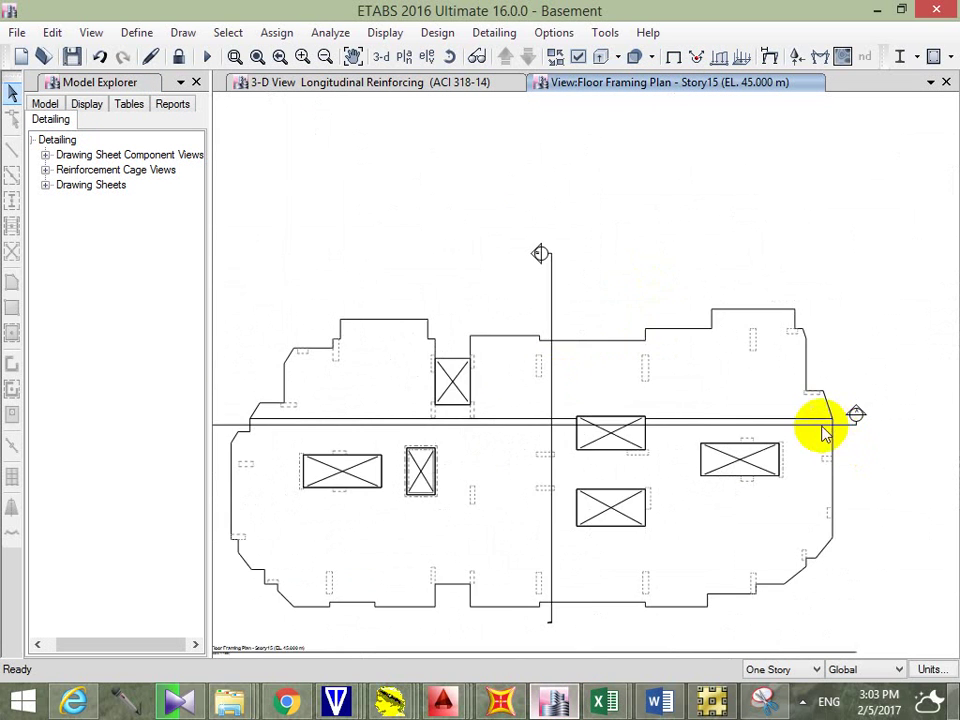
scroll(718, 418, down, 2)
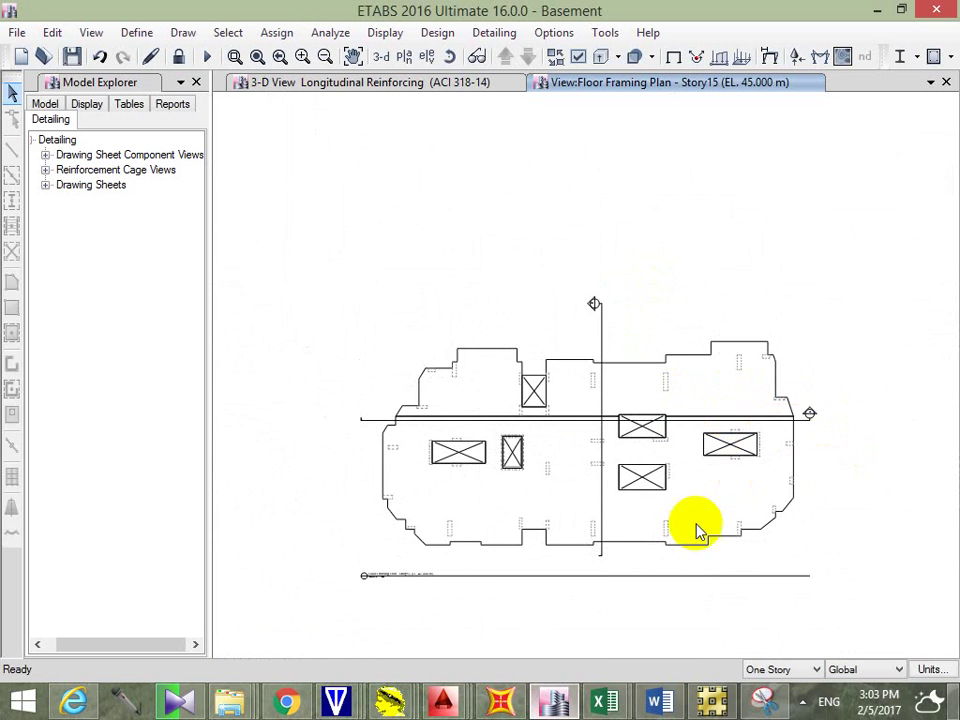
scroll(650, 500, down, 1)
scroll(557, 339, up, 8)
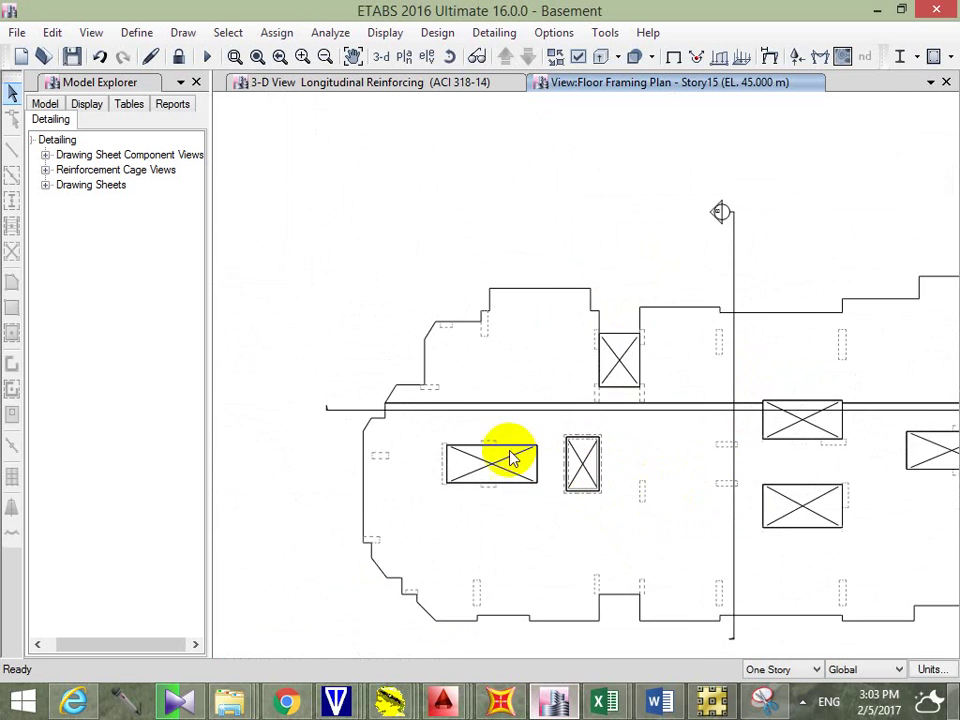
scroll(298, 394, up, 2)
scroll(340, 400, down, 4)
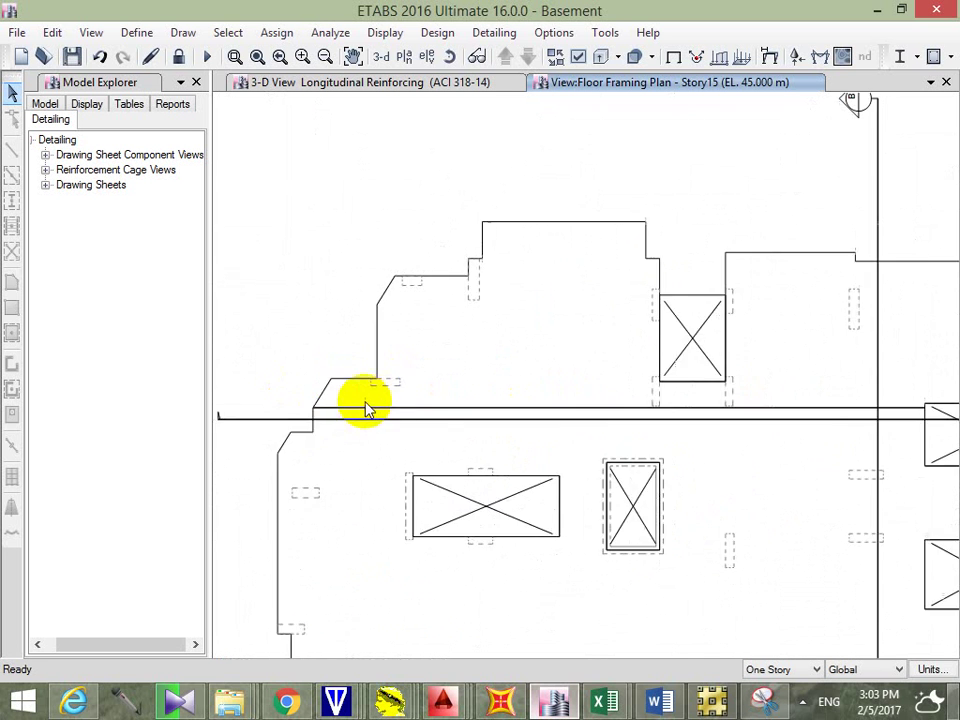
scroll(583, 422, up, 1)
scroll(658, 279, down, 1)
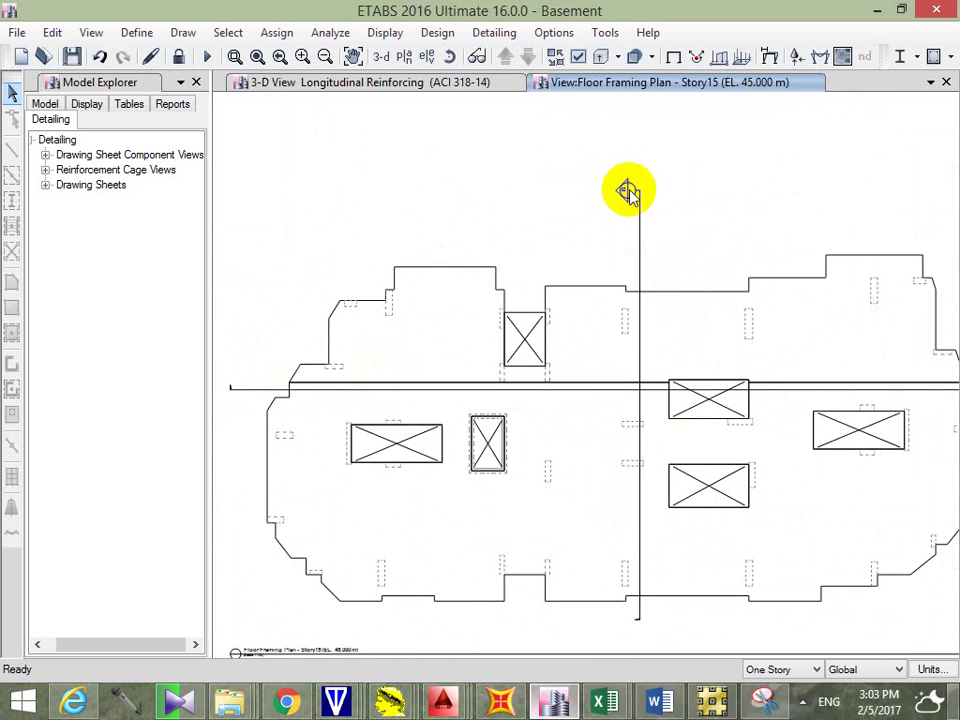
Step: Inspect the section B marker and its cut line on the Story15 floor framing plan
scroll(626, 192, up, 6)
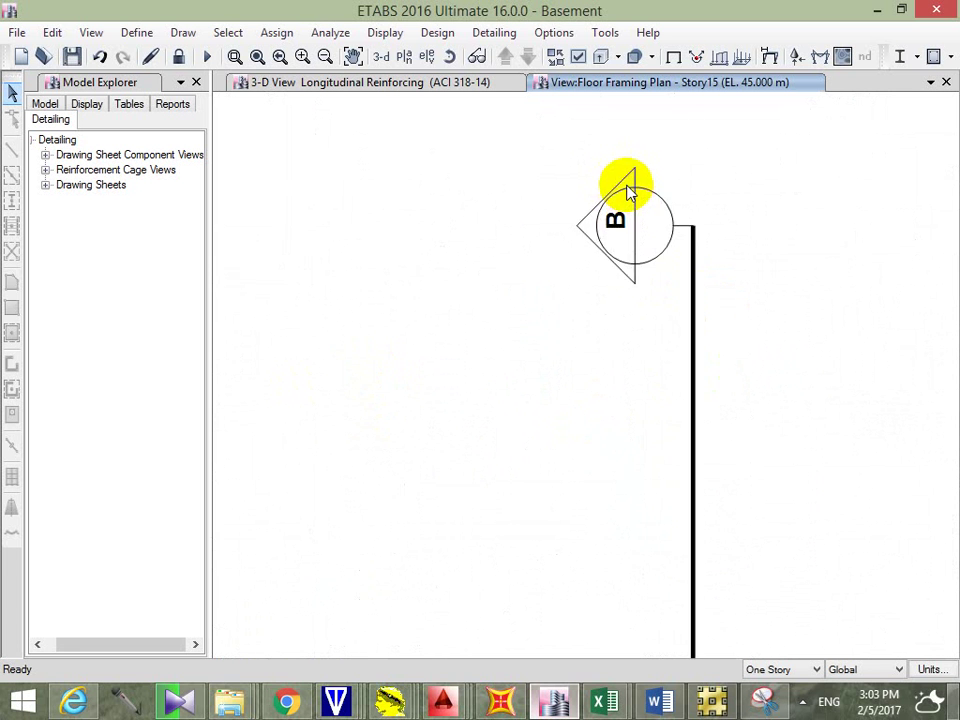
scroll(624, 220, down, 2)
scroll(621, 253, down, 2)
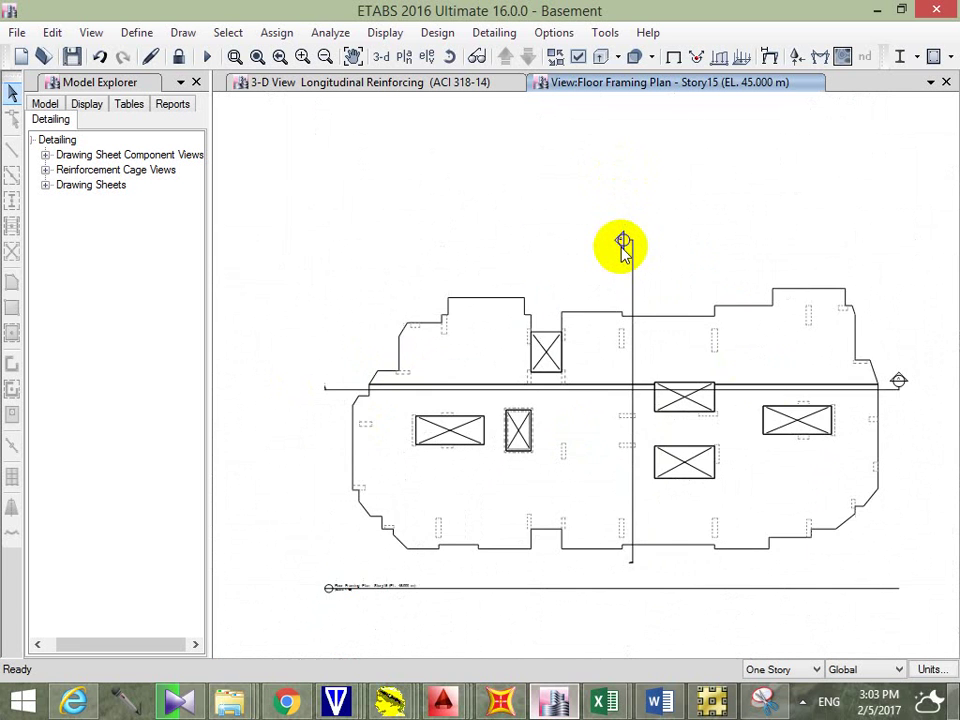
scroll(879, 379, up, 3)
scroll(879, 379, down, 3)
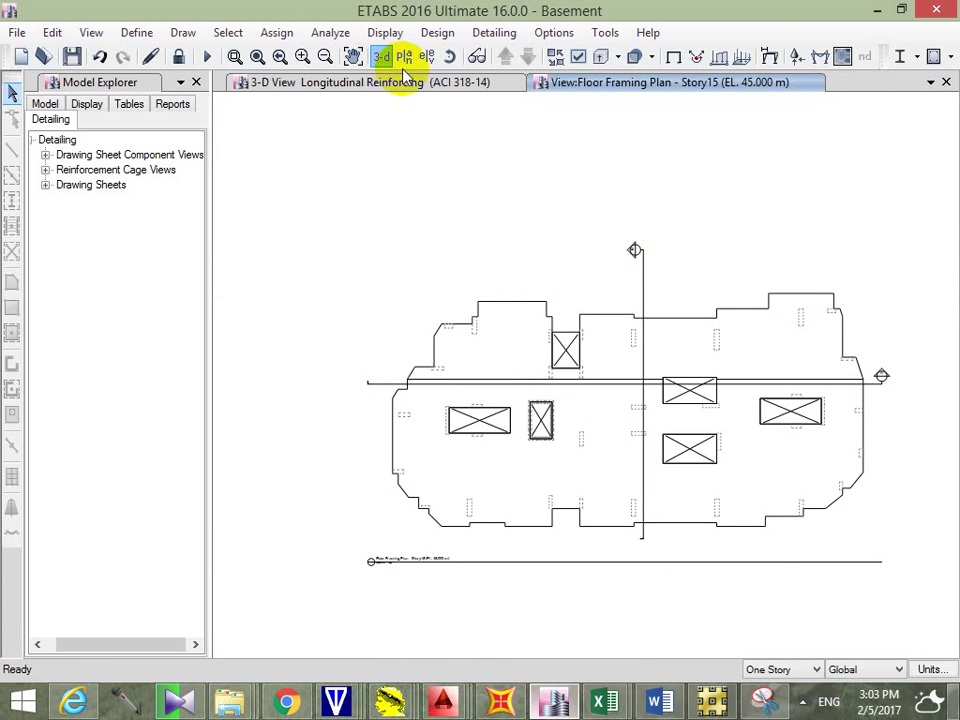
Step: Review the 3-D column longitudinal reinforcing view and the detailing commands, ending on the Story15 floor framing plan
click(489, 84)
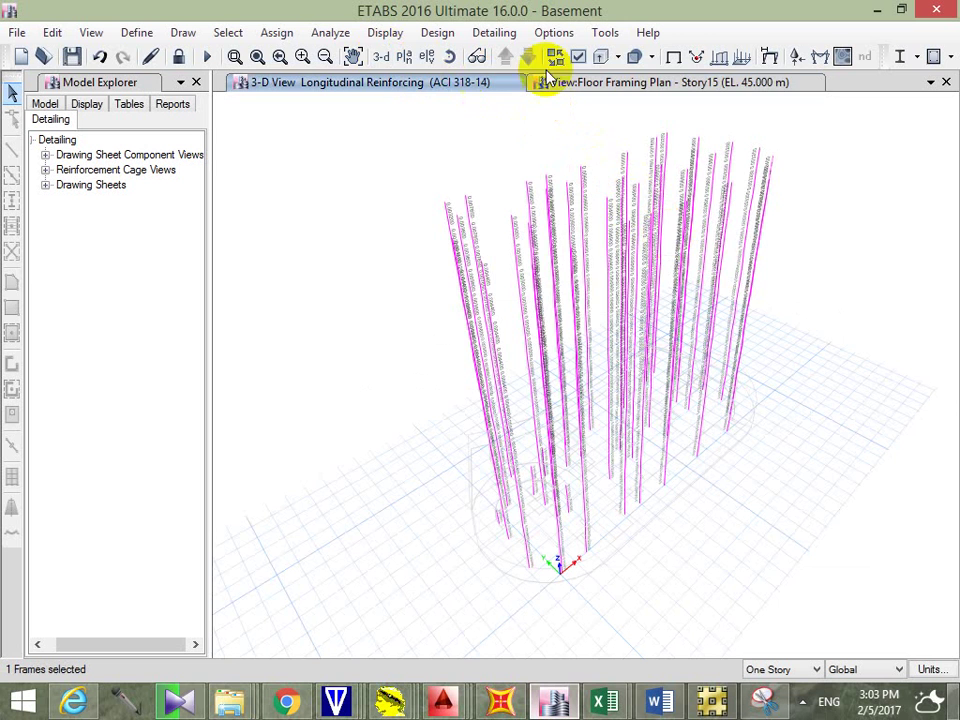
click(640, 86)
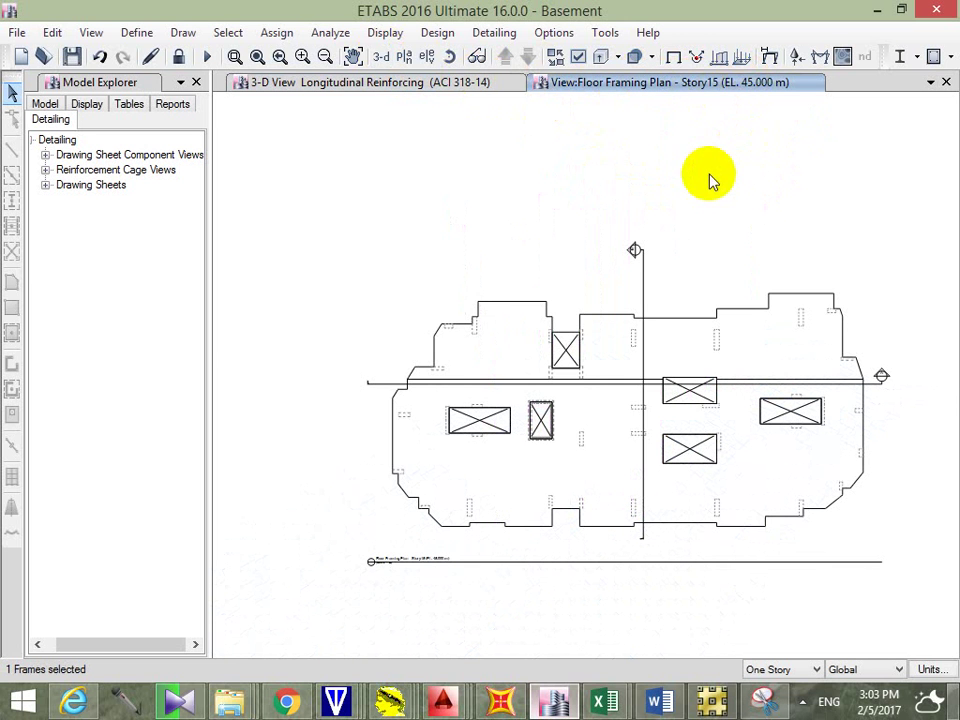
click(494, 33)
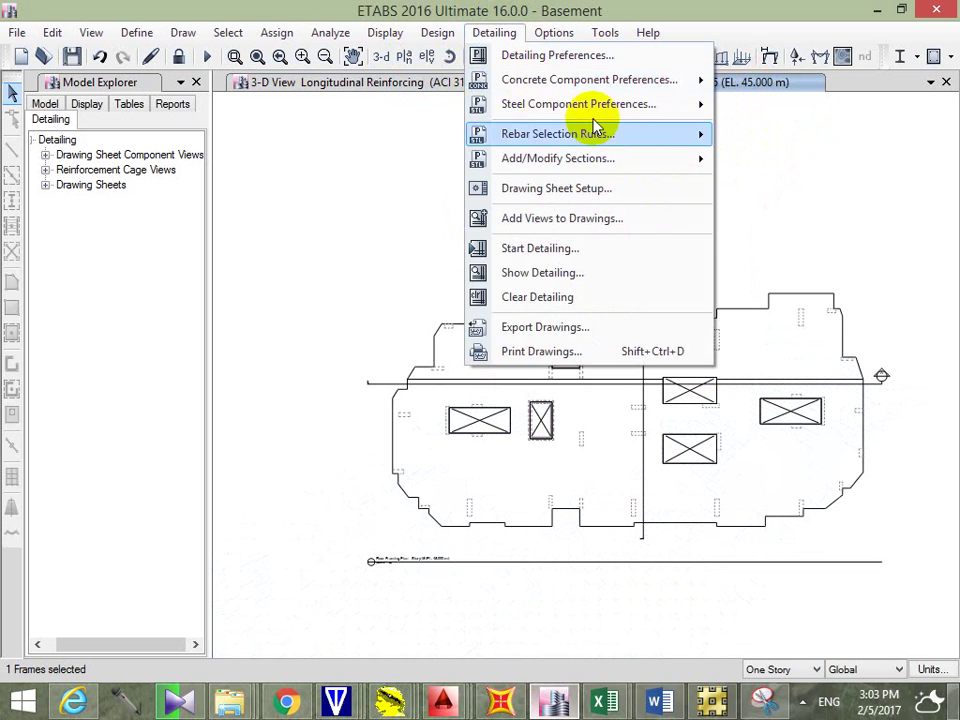
key(Escape)
click(439, 84)
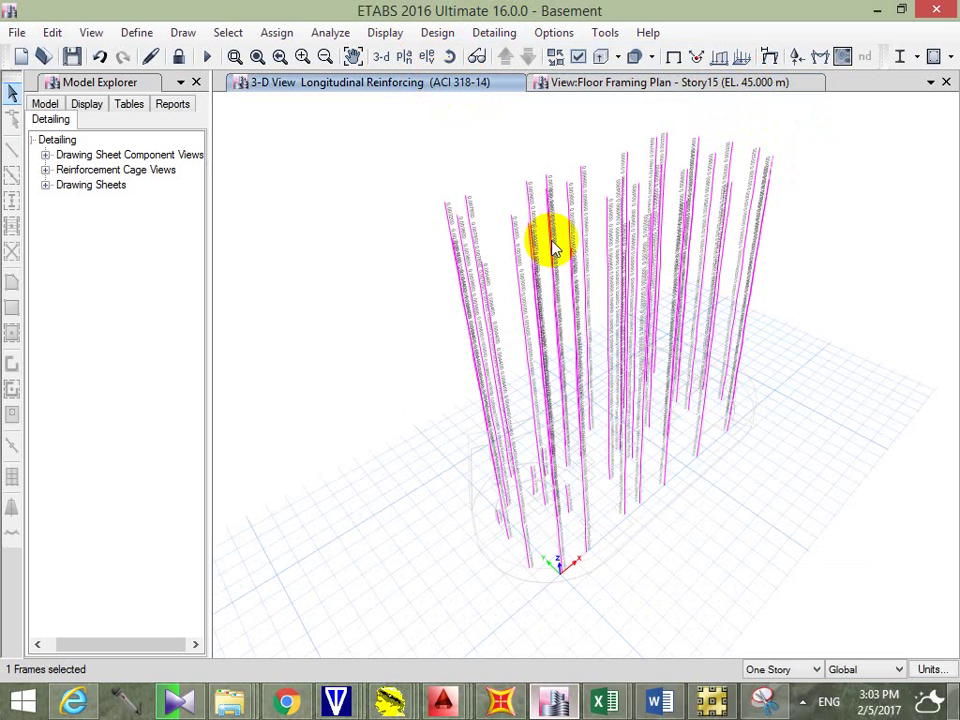
scroll(776, 163, up, 2)
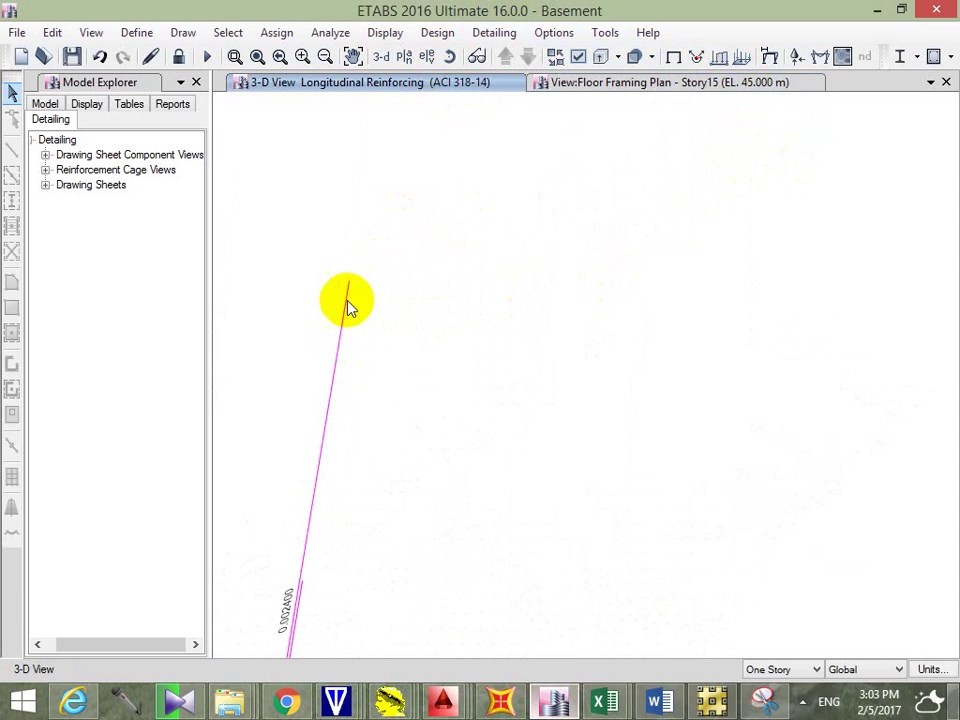
click(514, 32)
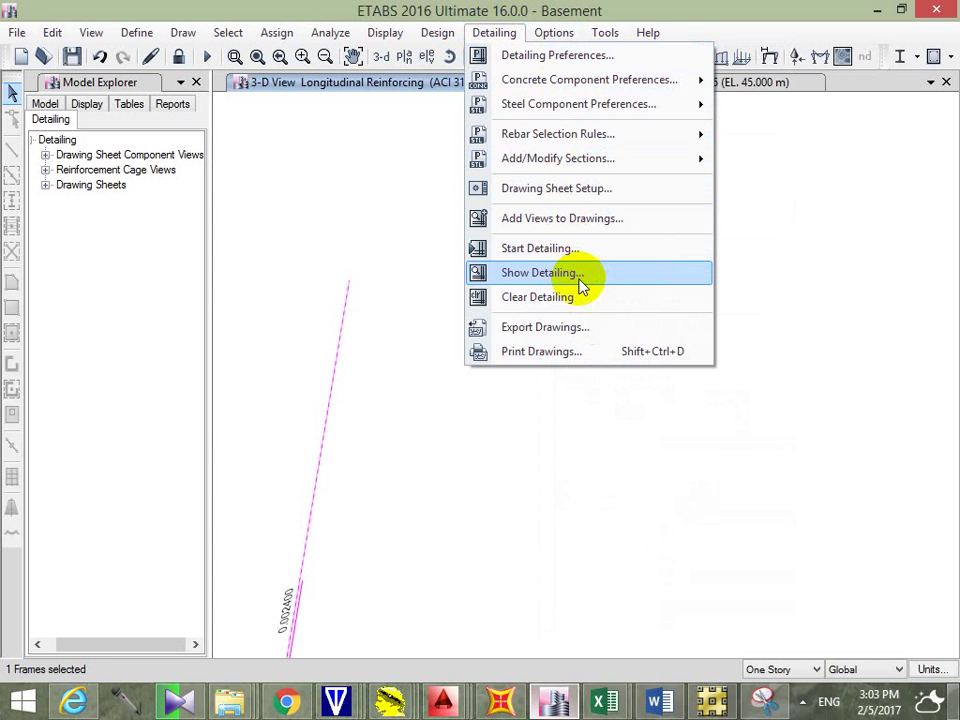
click(608, 280)
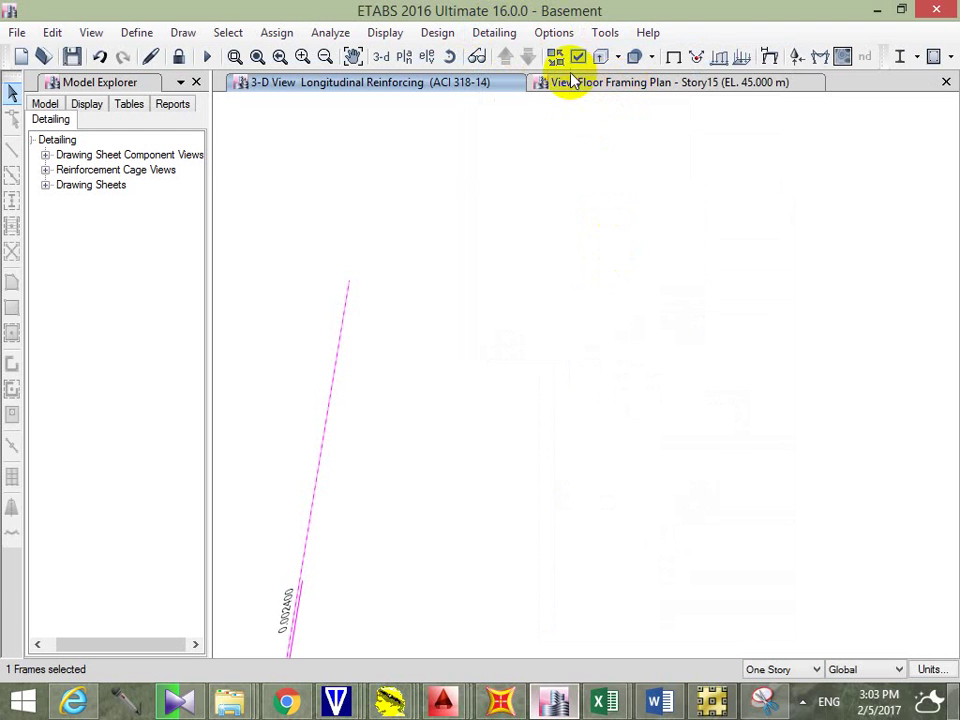
click(606, 84)
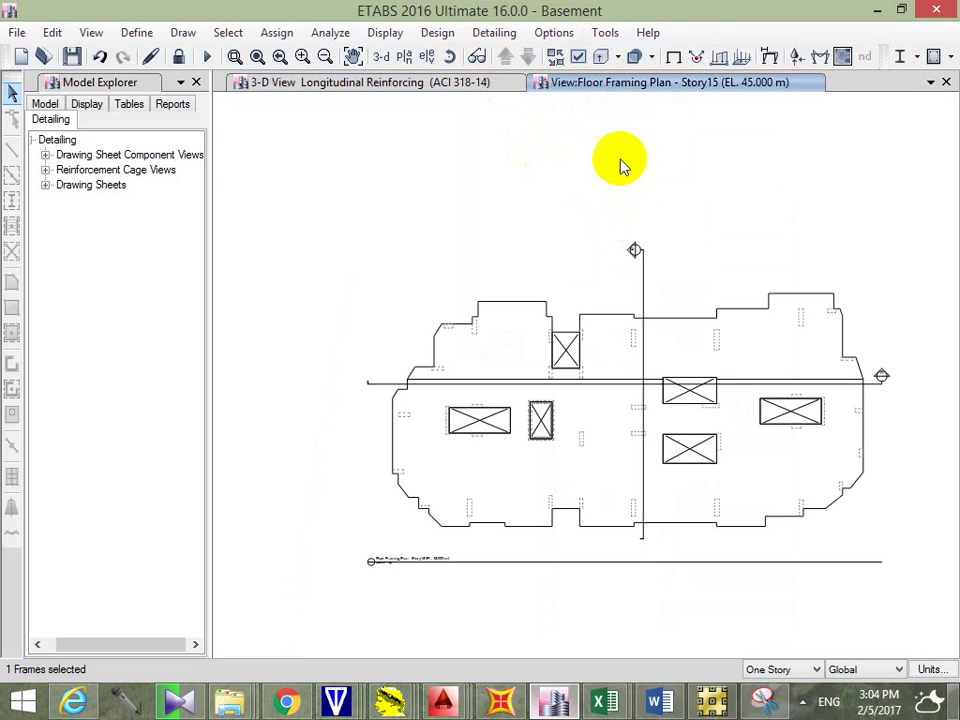
Step: Switch to SAFE and view the M22 contours over the entire basement slab
click(712, 700)
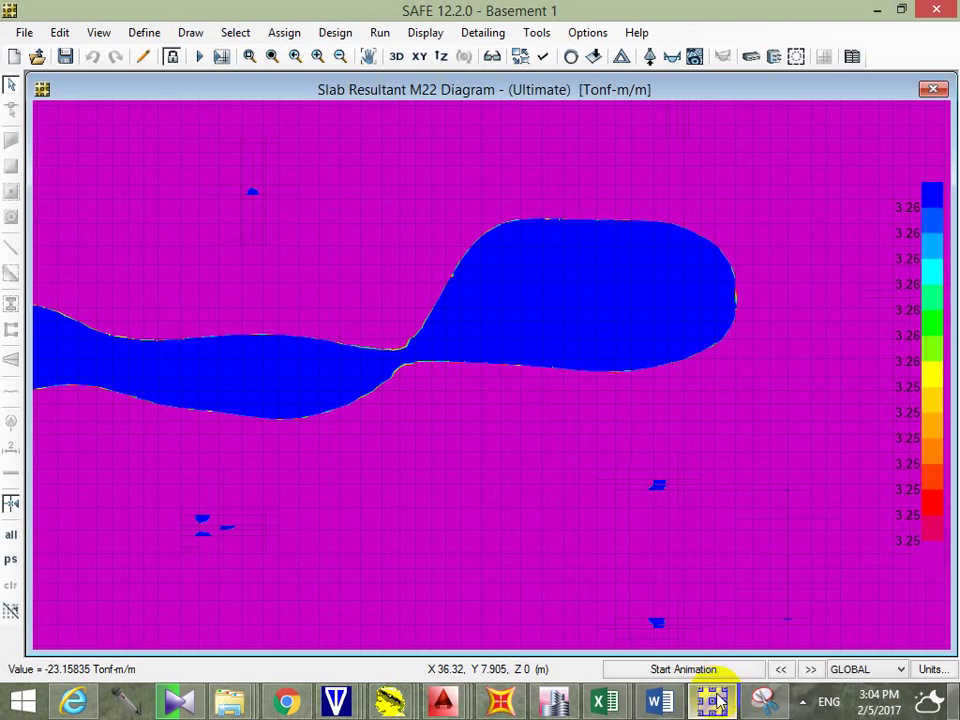
scroll(618, 420, down, 4)
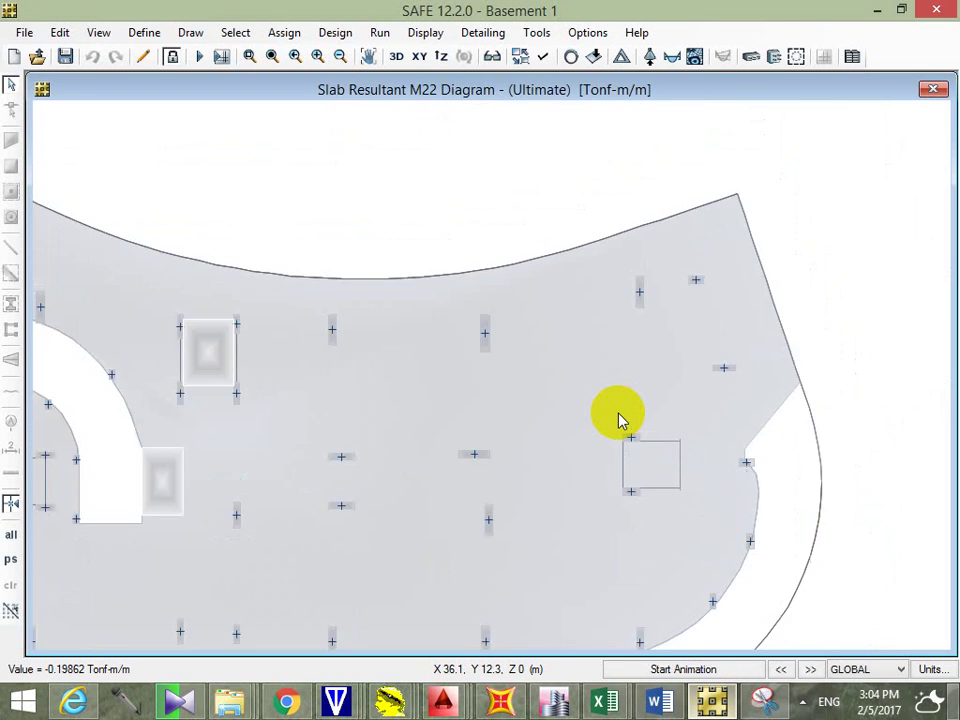
click(613, 400)
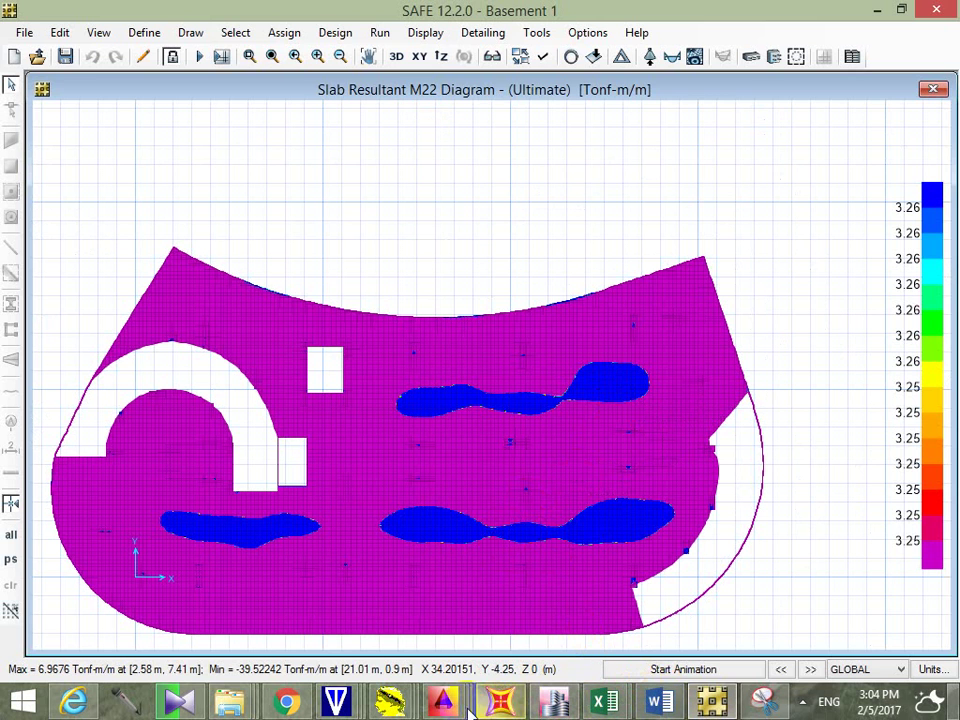
Step: Switch to AutoCAD, look over the three plans in the unit 4 drawing, and bring up the Project 2 contour overlay
mouse_move(445, 705)
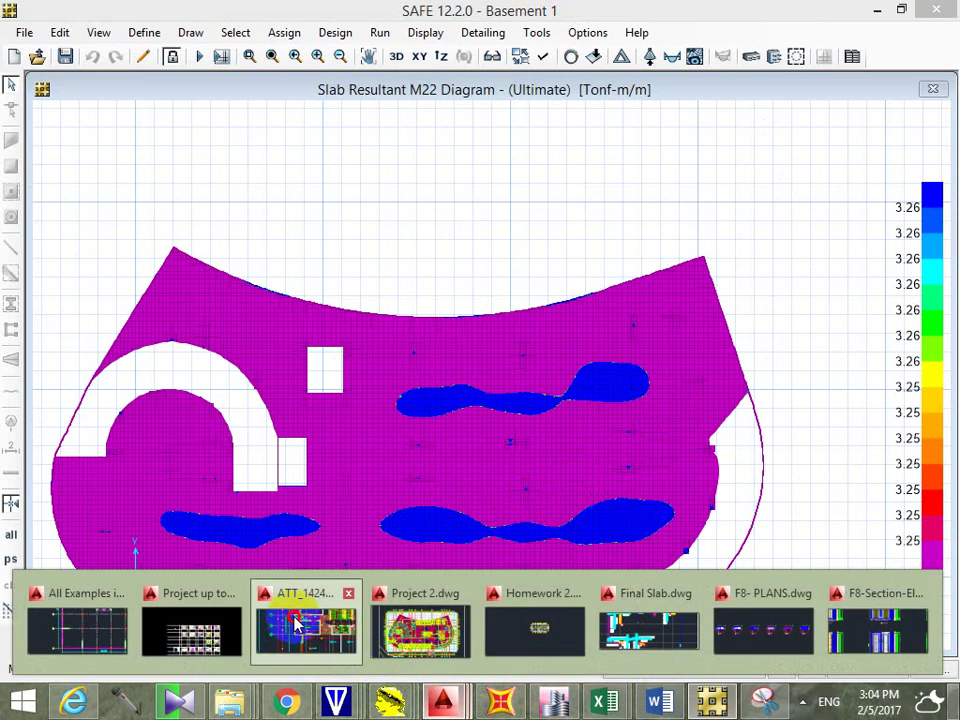
click(315, 645)
scroll(389, 260, down, 10)
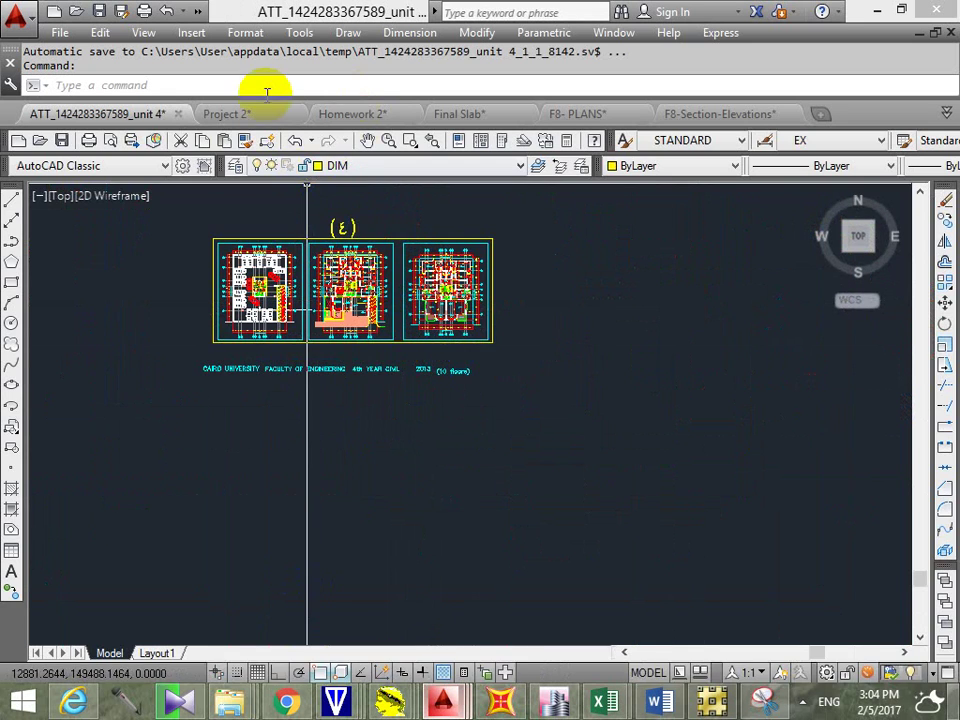
middle_drag(619, 240, 594, 294)
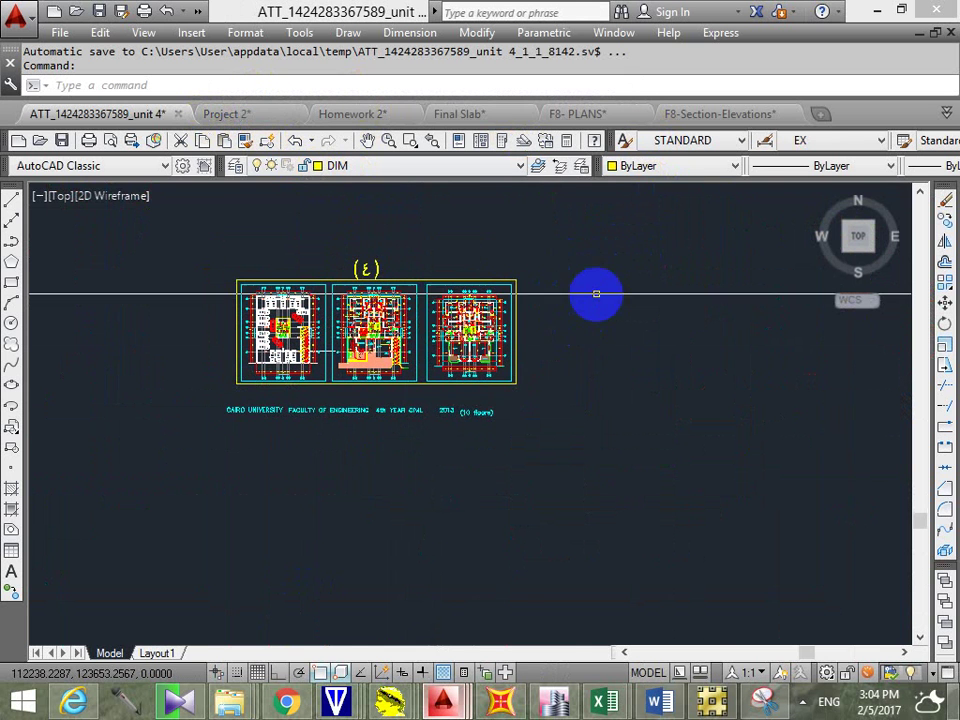
click(250, 116)
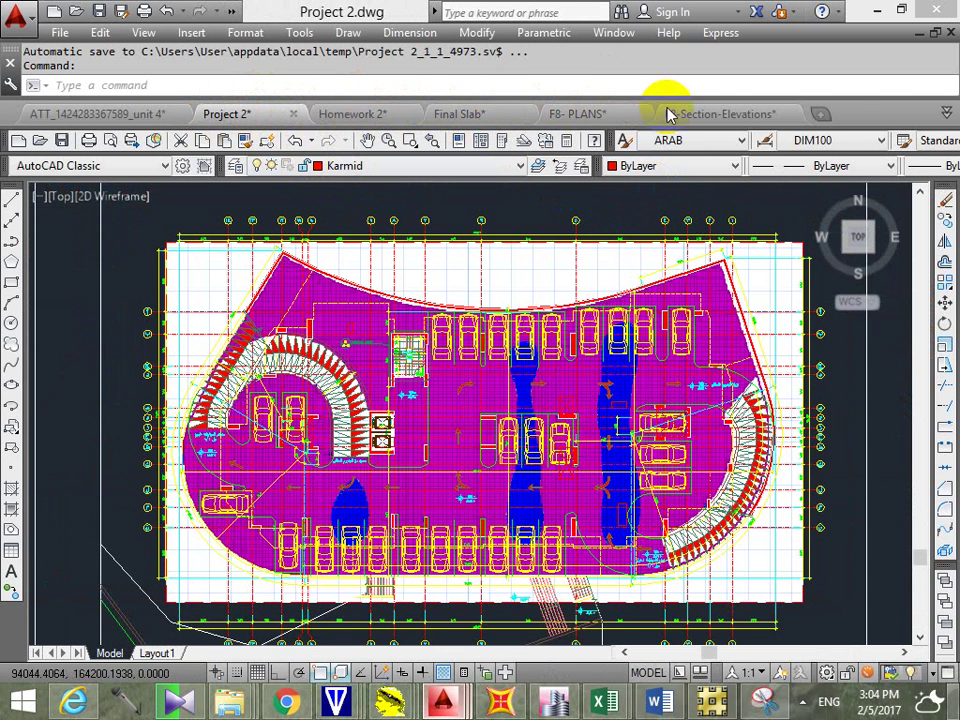
Step: Switch to the Project up to+Tank 4-6-2015 drawing and display its model space
click(946, 112)
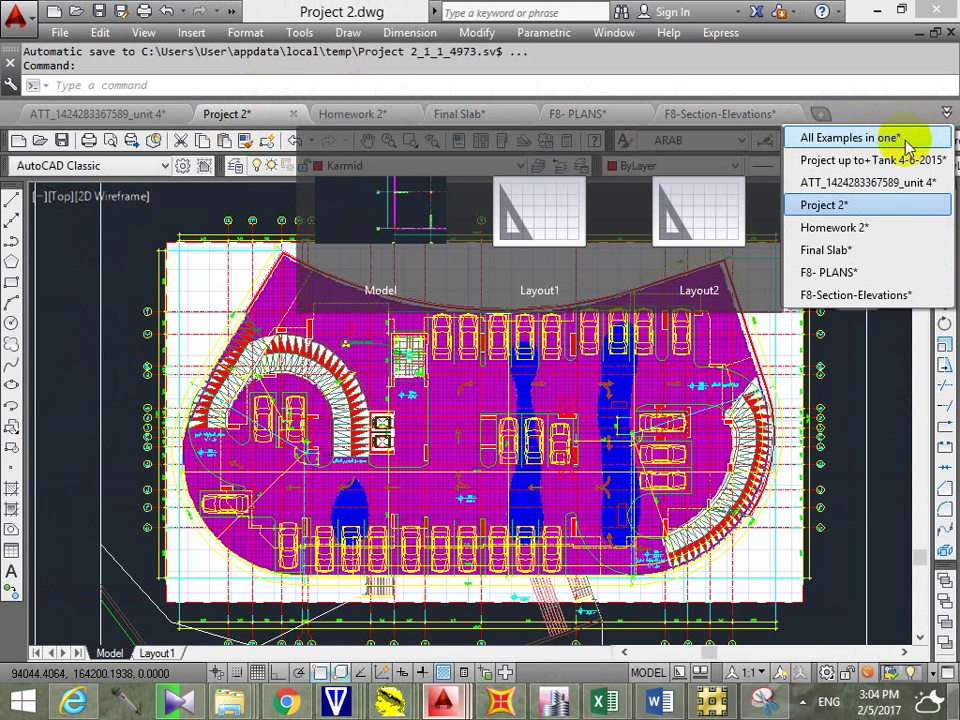
click(880, 160)
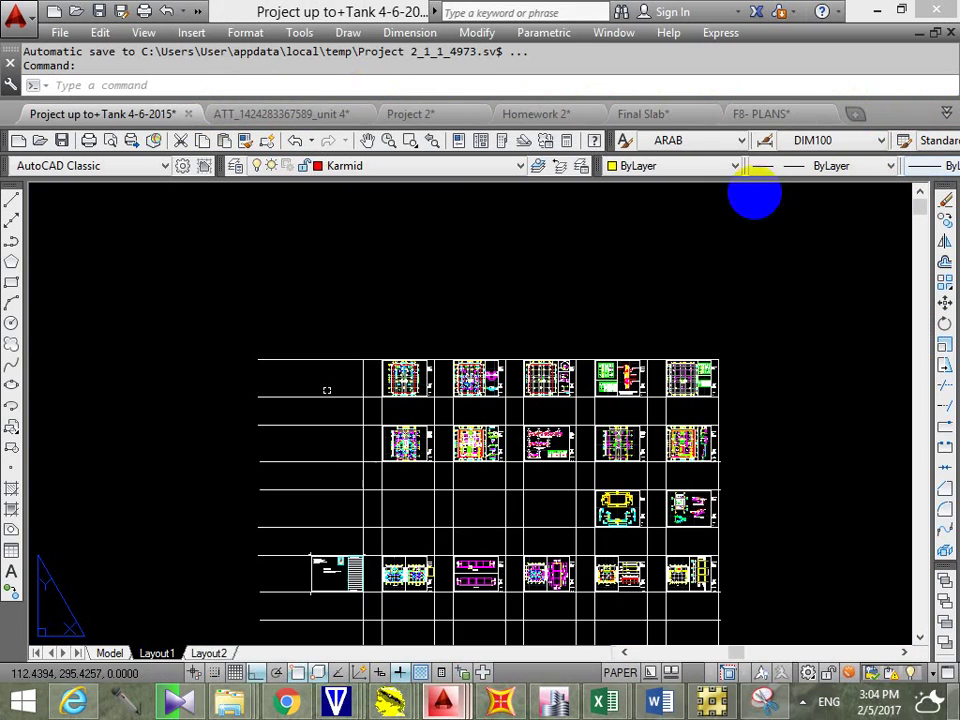
mouse_move(127, 697)
click(122, 437)
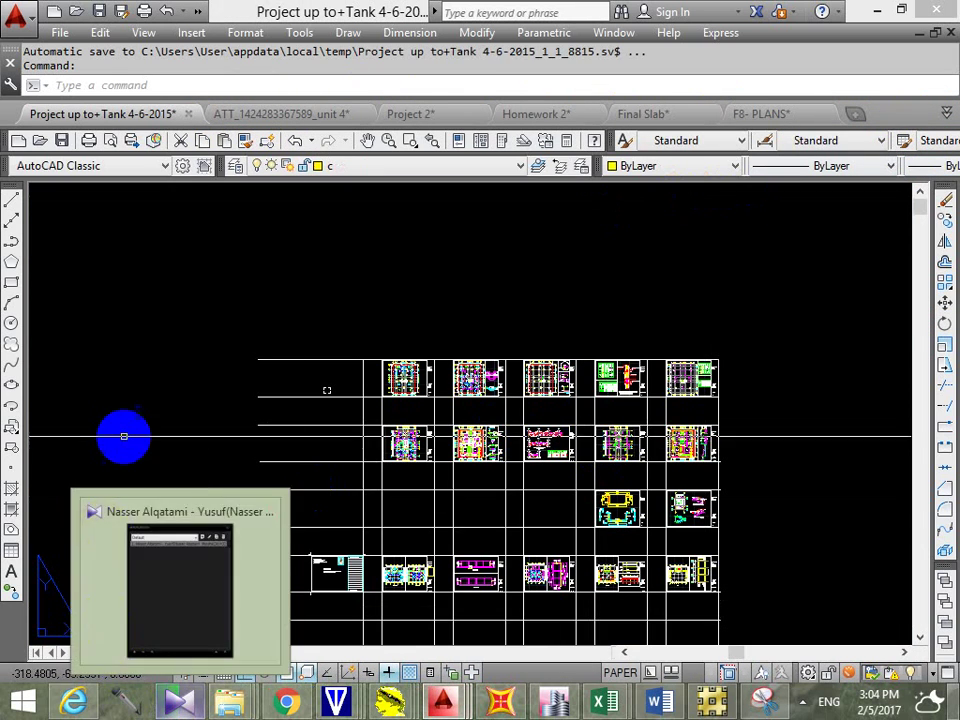
key(Escape)
click(110, 652)
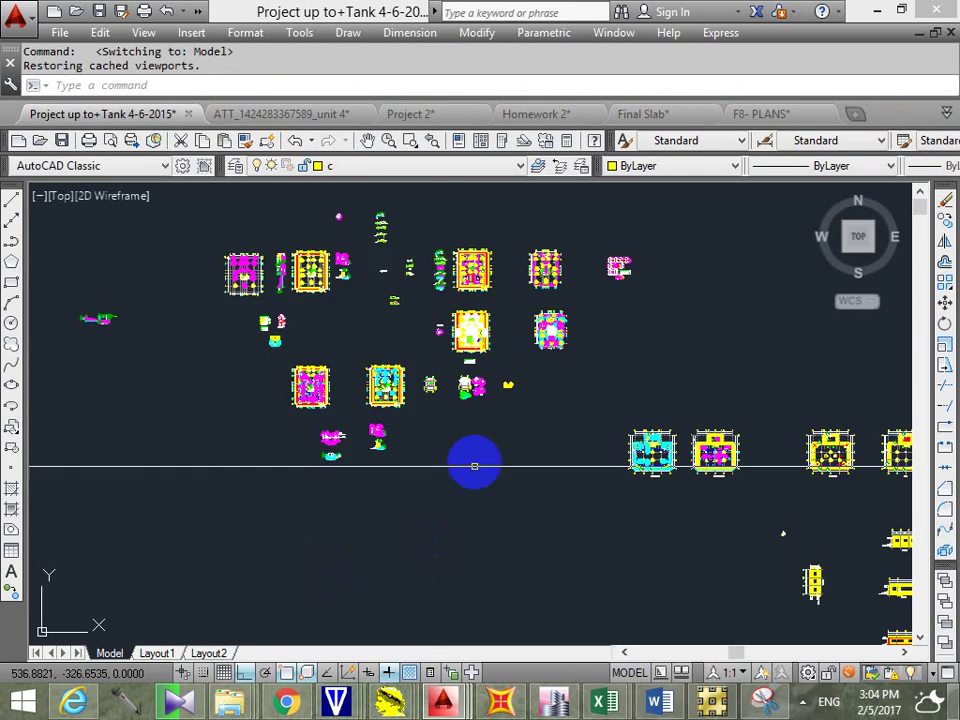
Step: Examine the structural floor plan with the central stair core and surrounding columns among the drawing's upper plans
scroll(450, 400, up, 6)
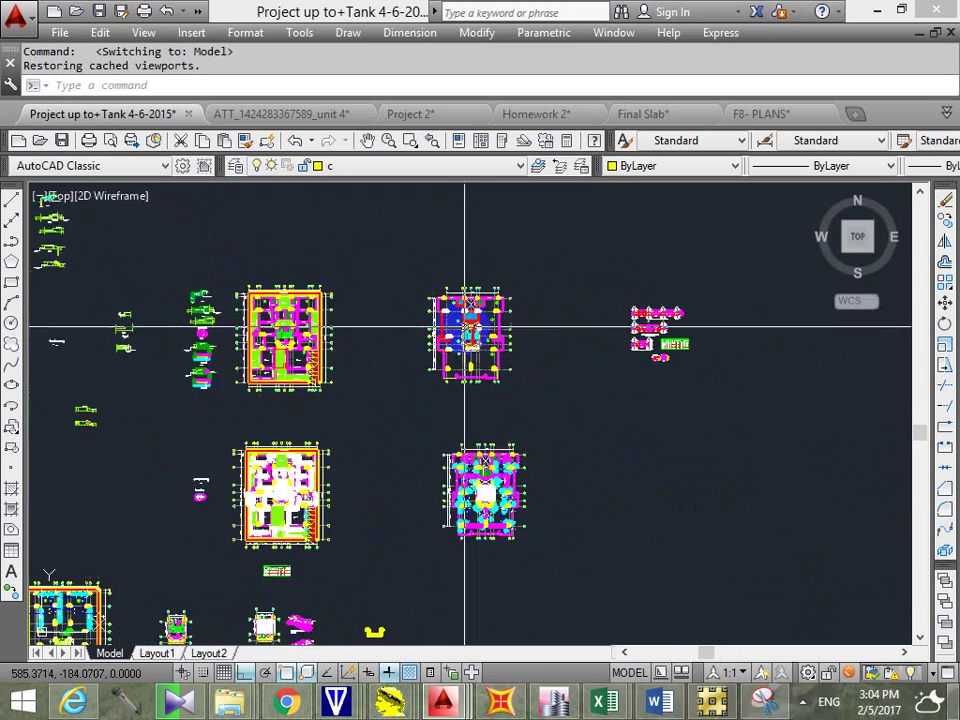
scroll(493, 298, up, 5)
scroll(550, 317, down, 5)
scroll(552, 393, up, 6)
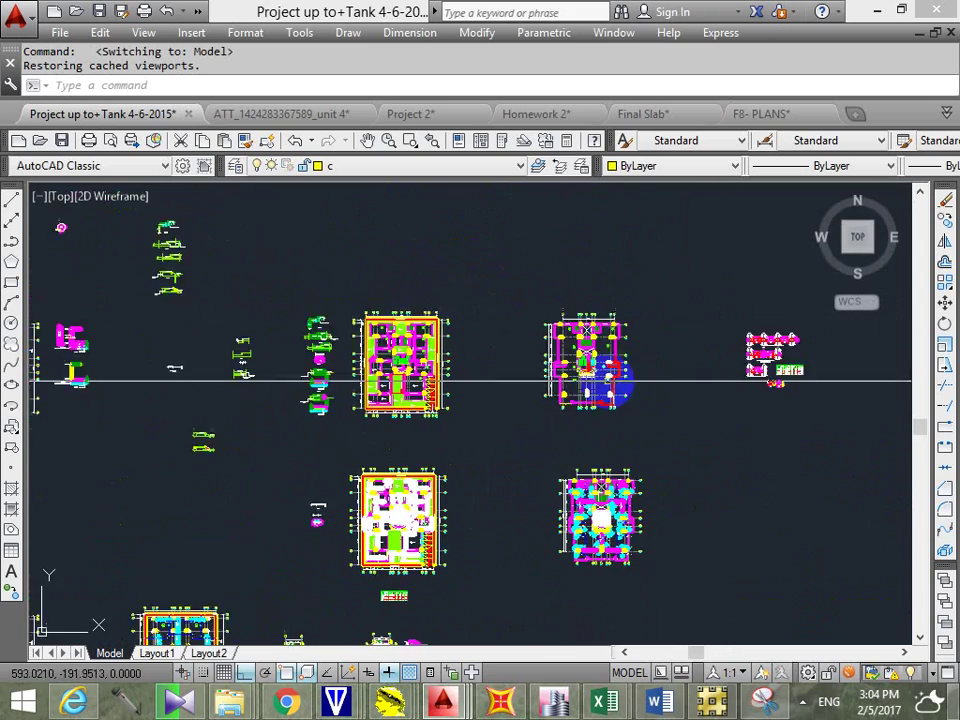
scroll(626, 452, down, 2)
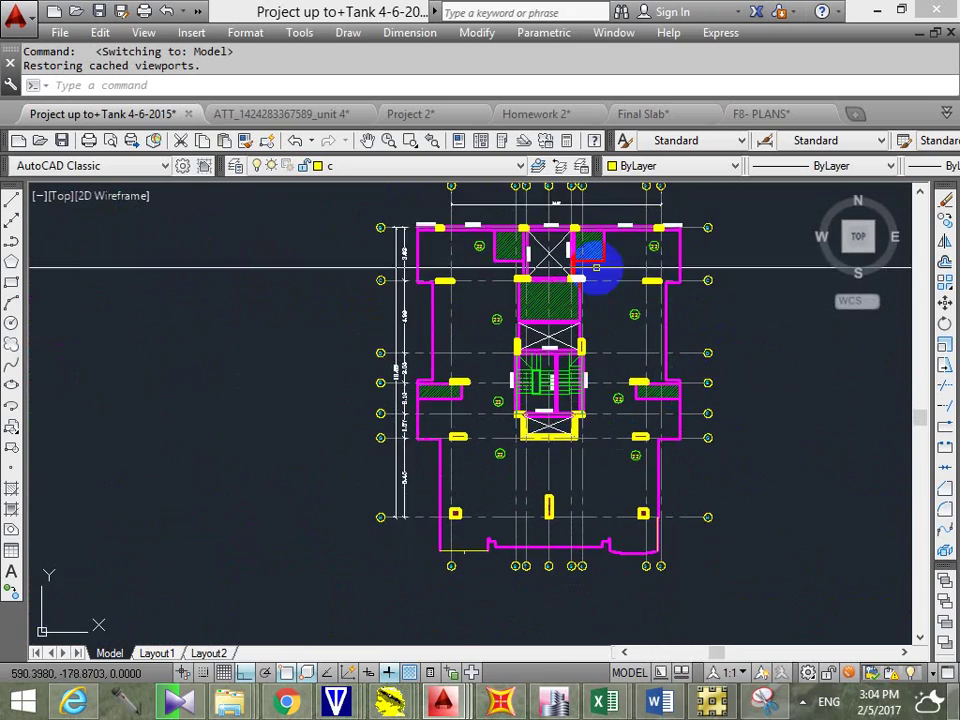
Step: Examine the slab reinforcement plan, including the circular mesh symbol and its top and bottom mesh note near grid B
scroll(600, 268, down, 5)
scroll(610, 304, up, 2)
scroll(600, 440, up, 4)
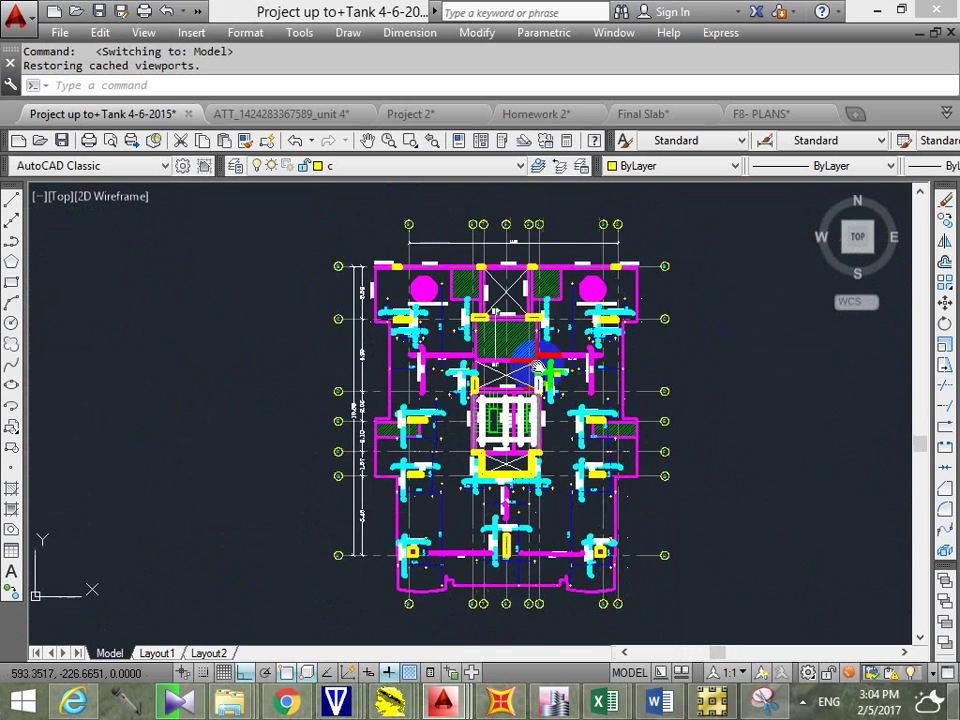
scroll(592, 370, up, 6)
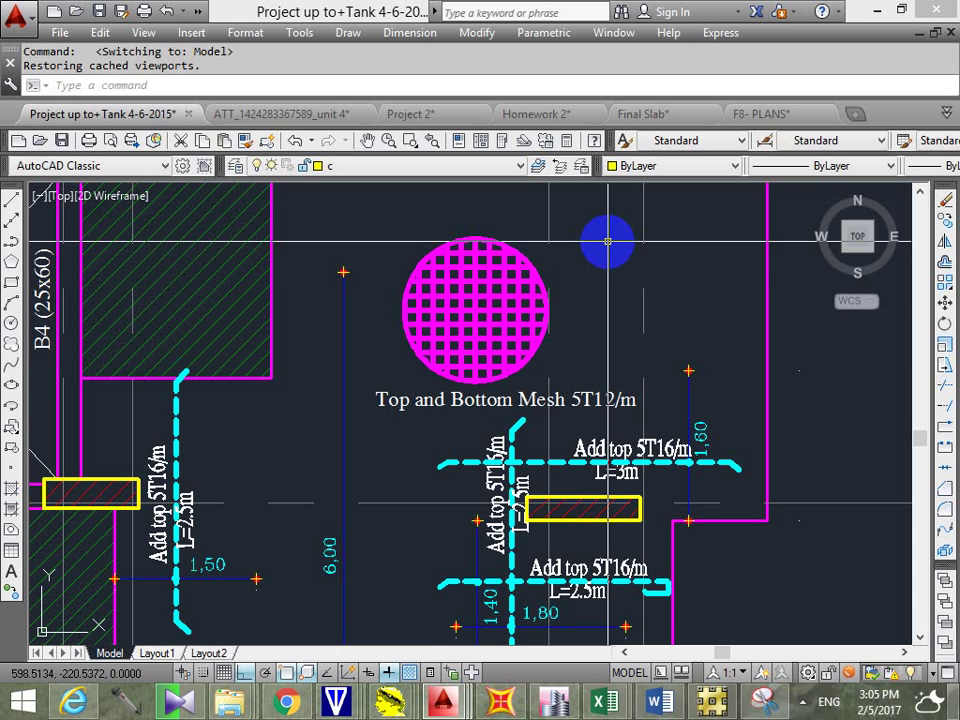
scroll(613, 285, down, 2)
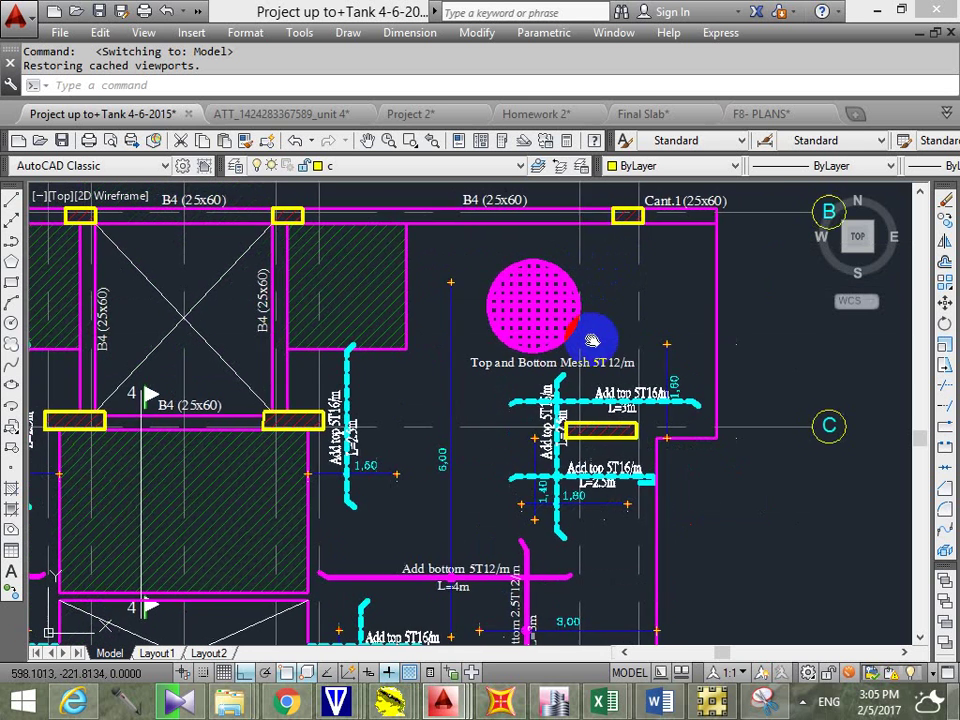
scroll(591, 340, up, 4)
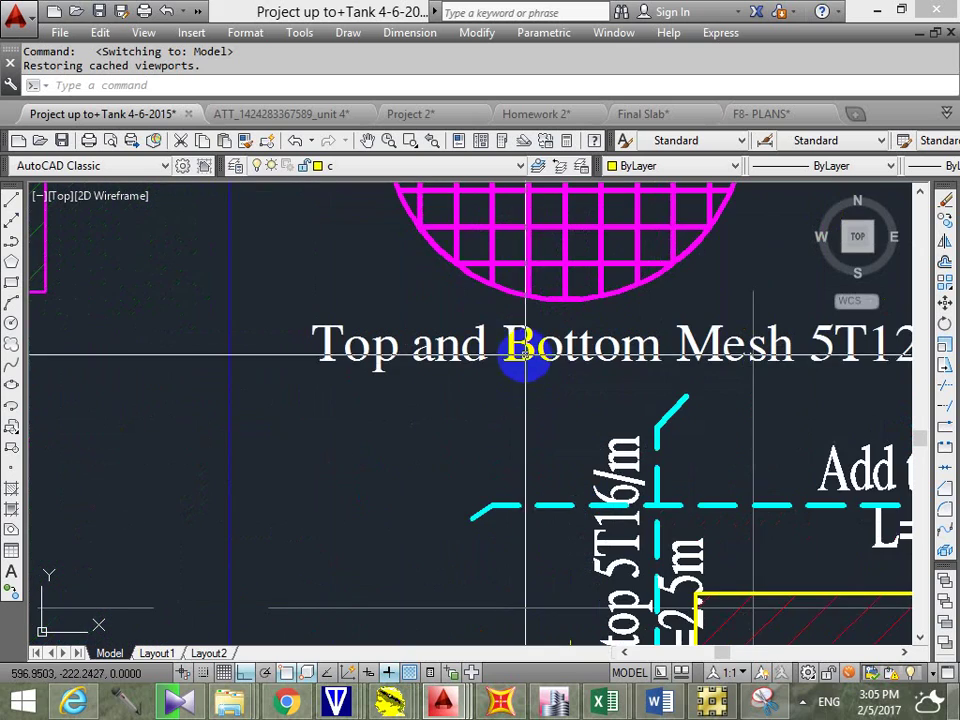
scroll(596, 364, down, 5)
middle_drag(583, 394, 617, 325)
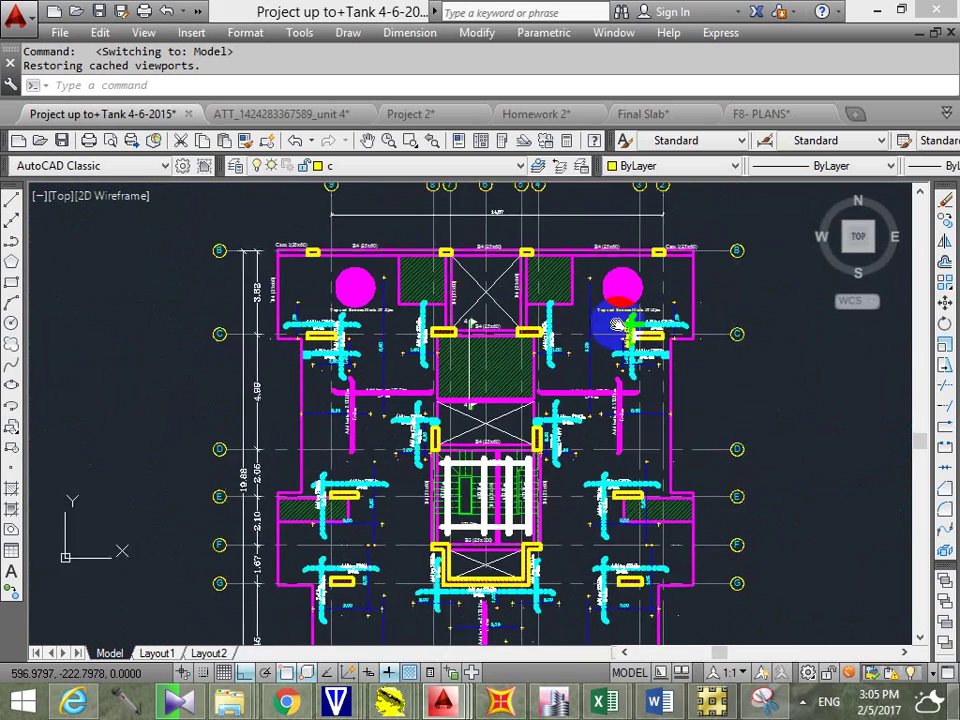
Step: Examine the additional bottom bar along grid H and the additional top bars around the central column on grid 6
scroll(546, 521, up, 8)
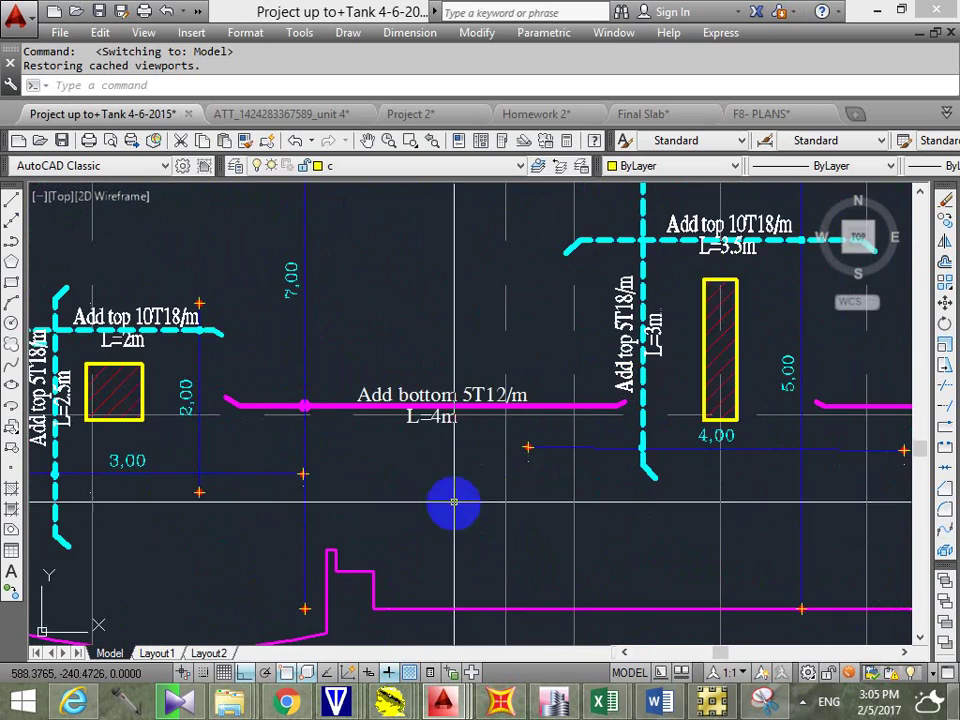
scroll(454, 502, up, 6)
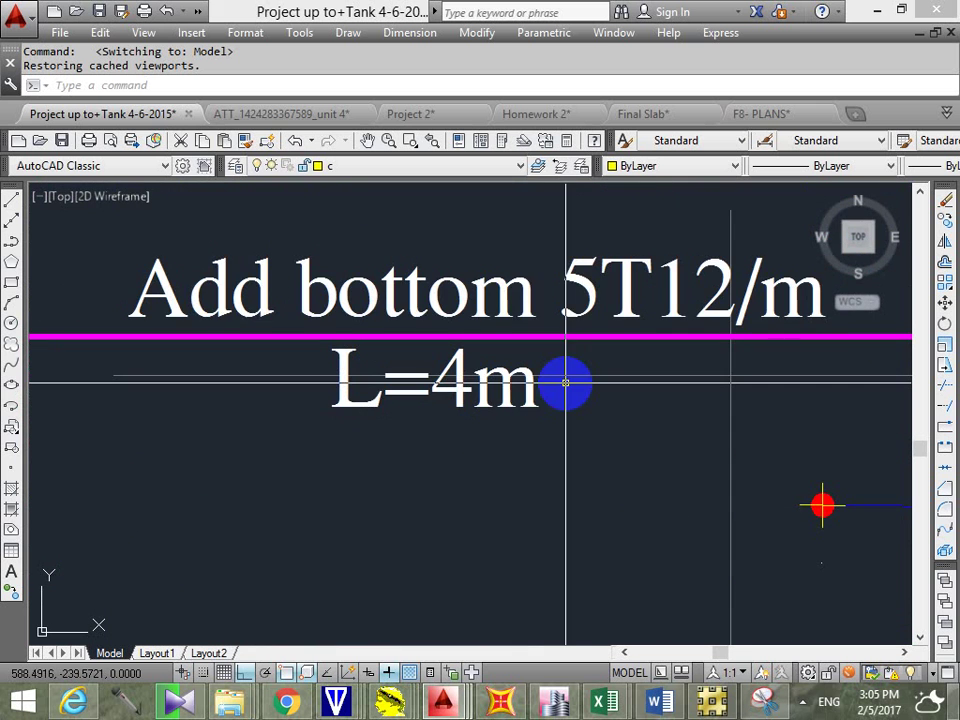
scroll(566, 382, down, 4)
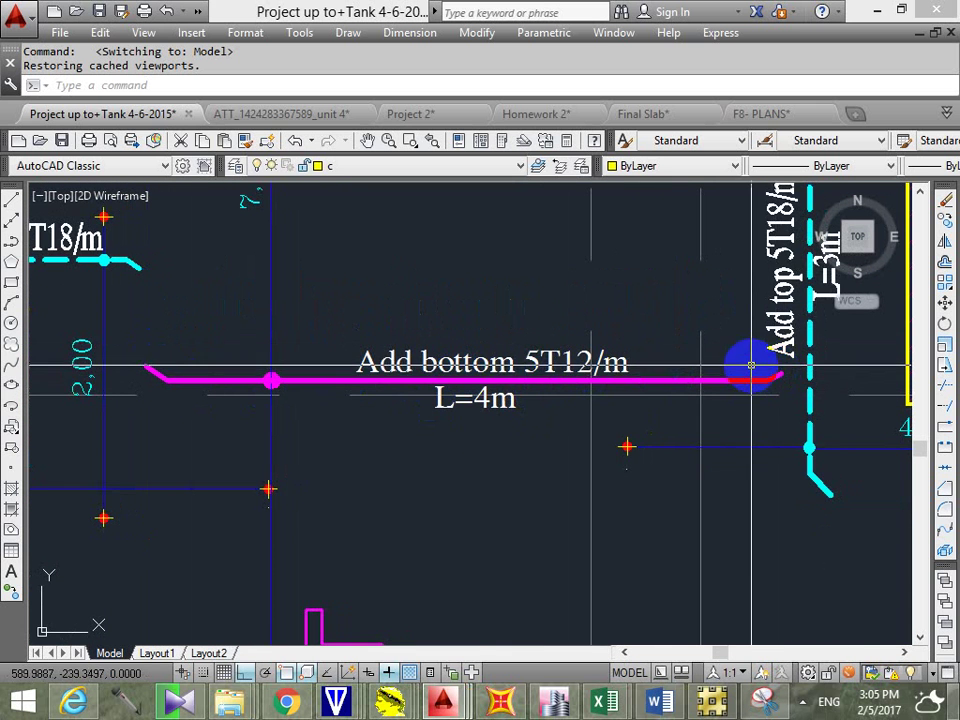
scroll(752, 372, down, 2)
middle_drag(752, 374, 475, 417)
scroll(706, 242, up, 4)
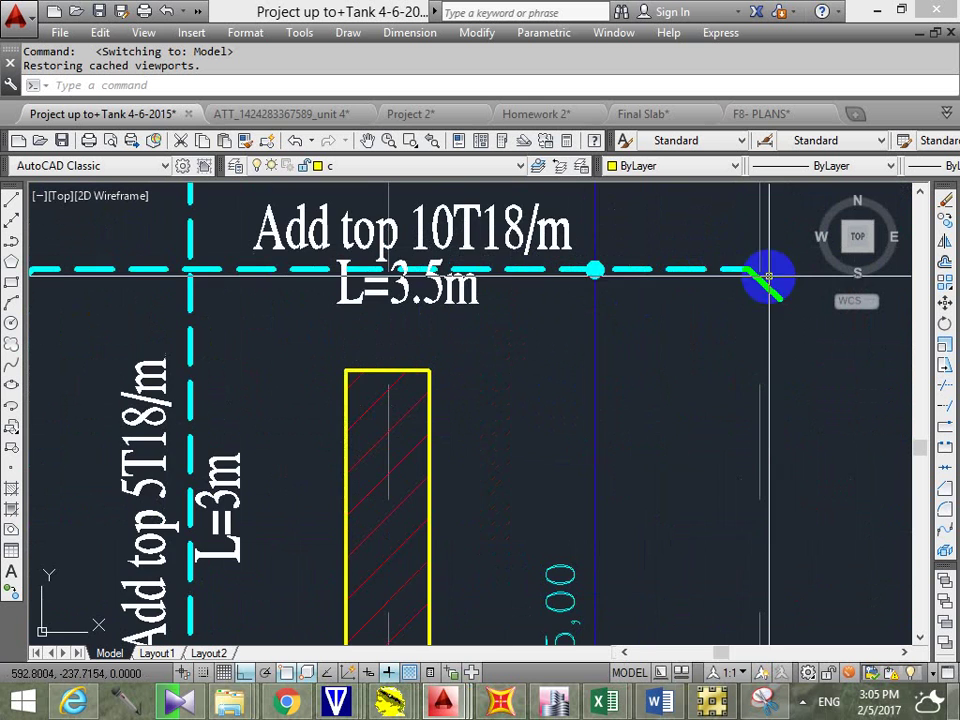
scroll(536, 324, down, 4)
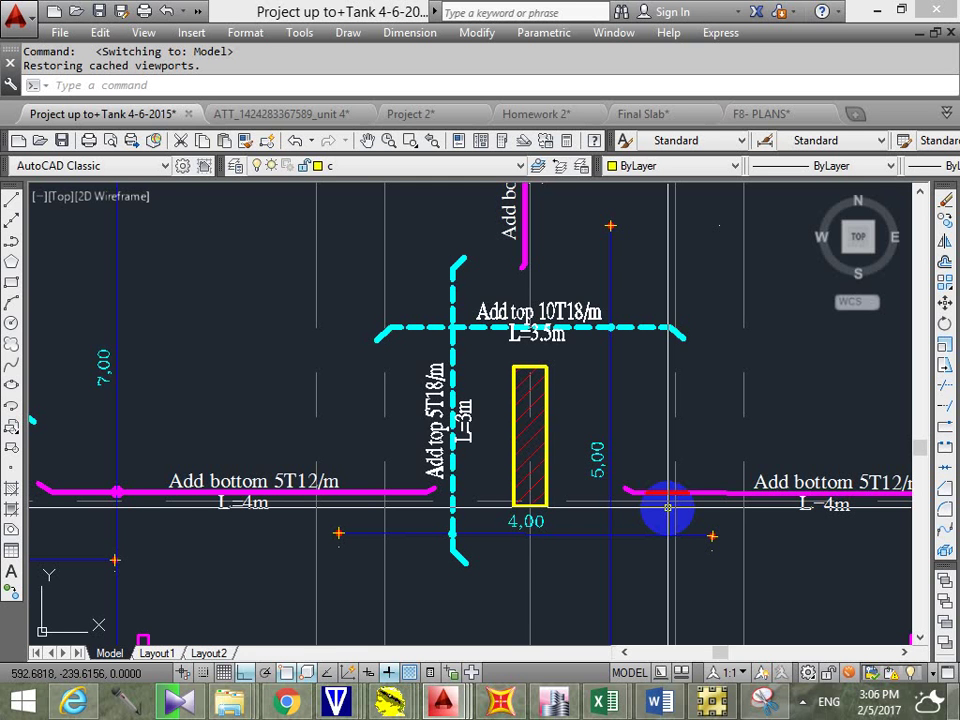
scroll(521, 456, down, 3)
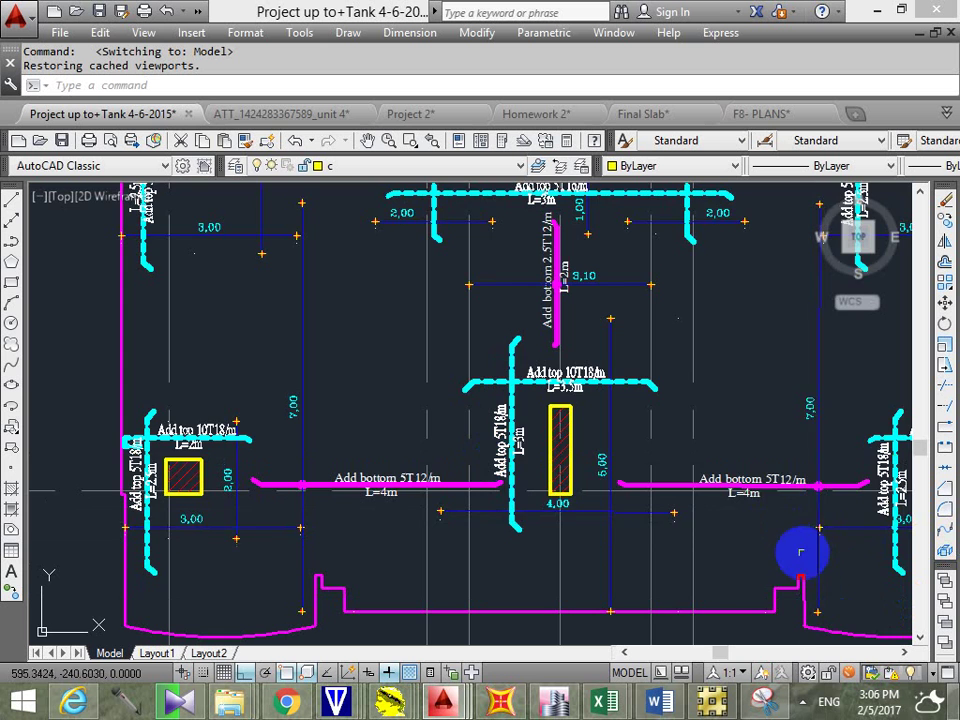
Step: Check the label, length and distribution line of the additional bottom bar between the square column on grid 9 and the central column
scroll(340, 498, up, 3)
scroll(335, 500, up, 2)
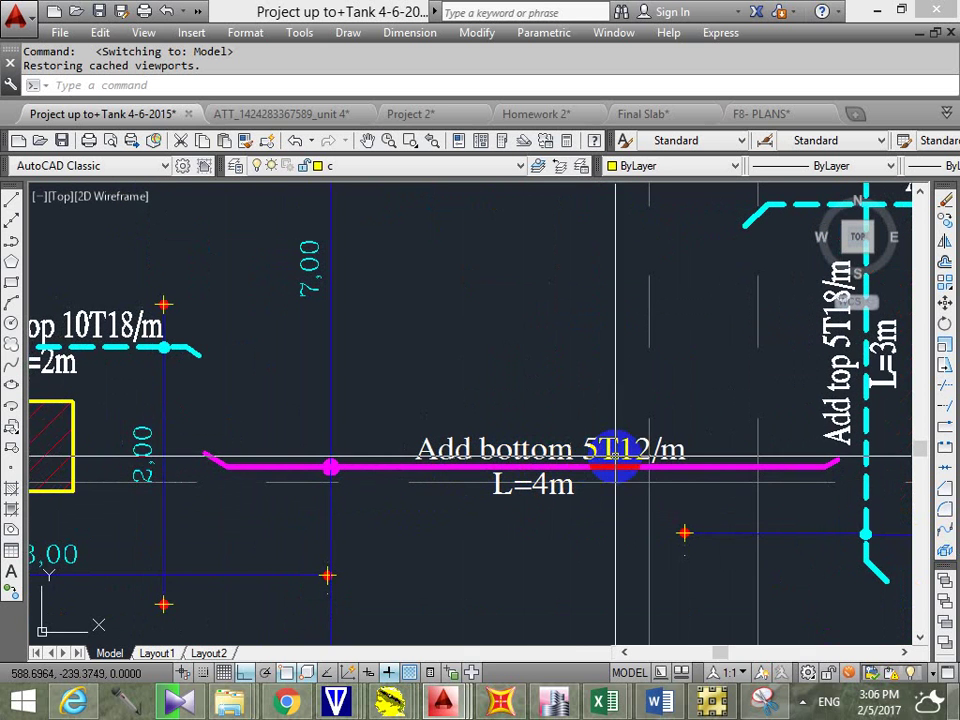
scroll(544, 456, up, 2)
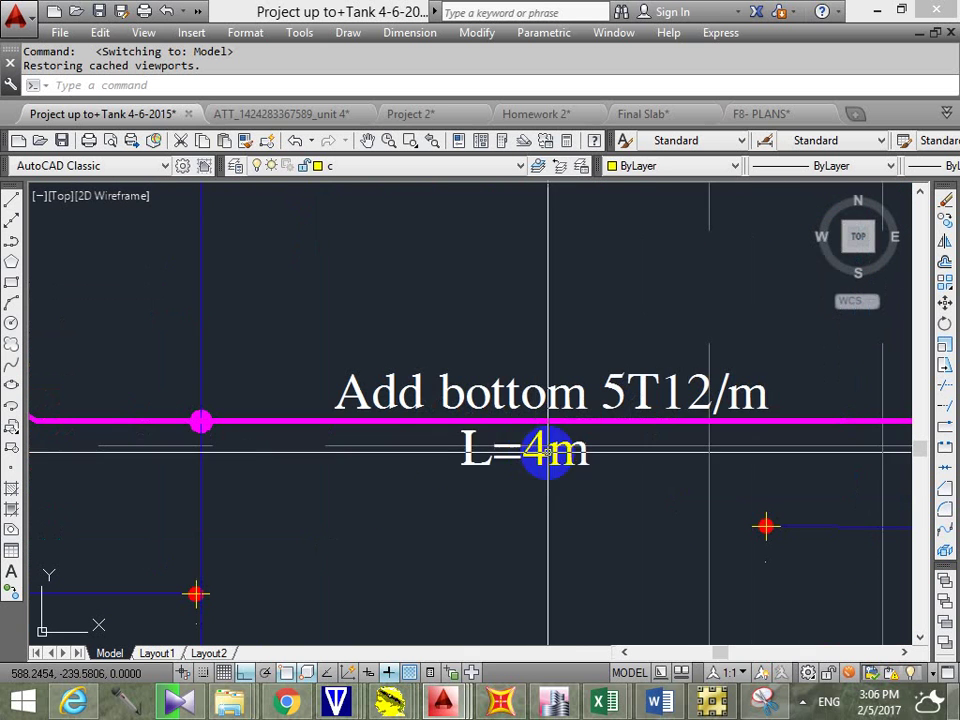
scroll(561, 508, down, 4)
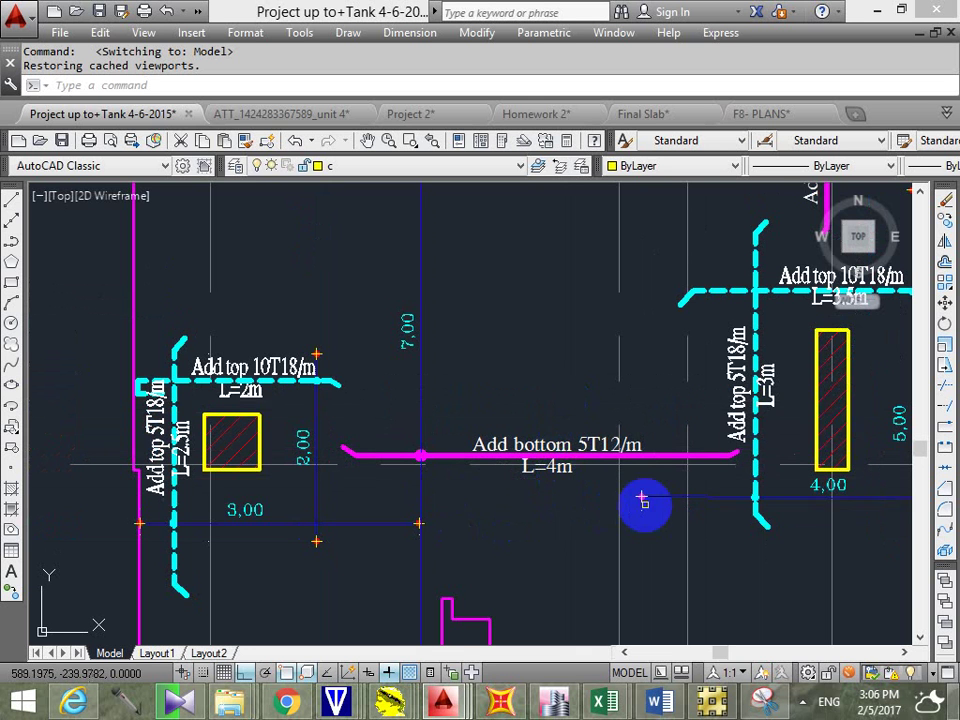
scroll(409, 449, up, 5)
scroll(545, 449, down, 5)
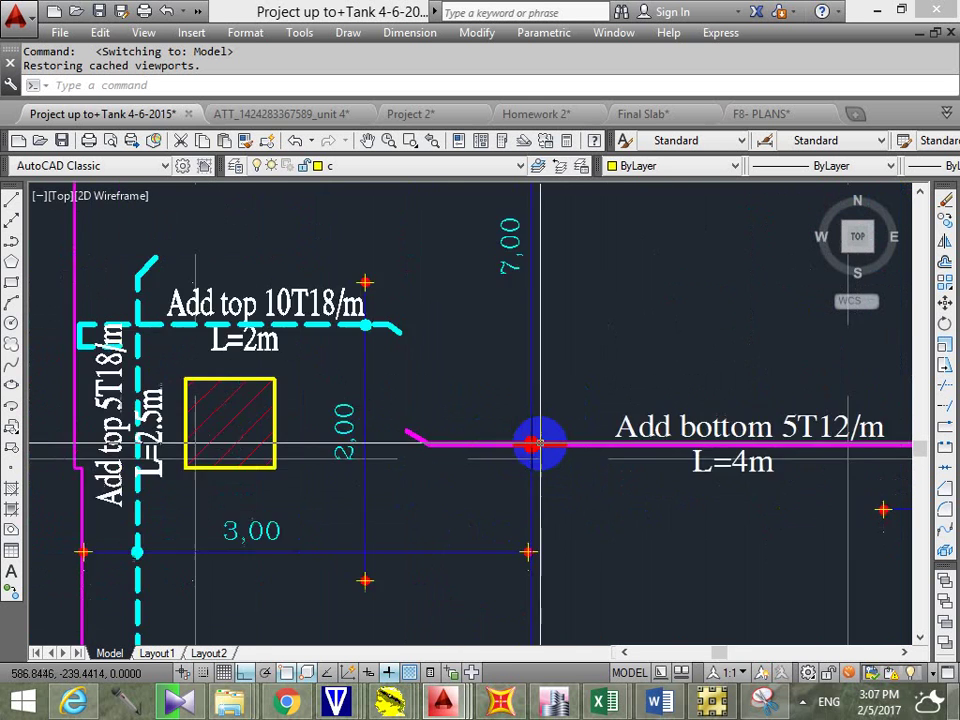
scroll(517, 458, up, 2)
scroll(499, 411, down, 3)
scroll(504, 454, up, 1)
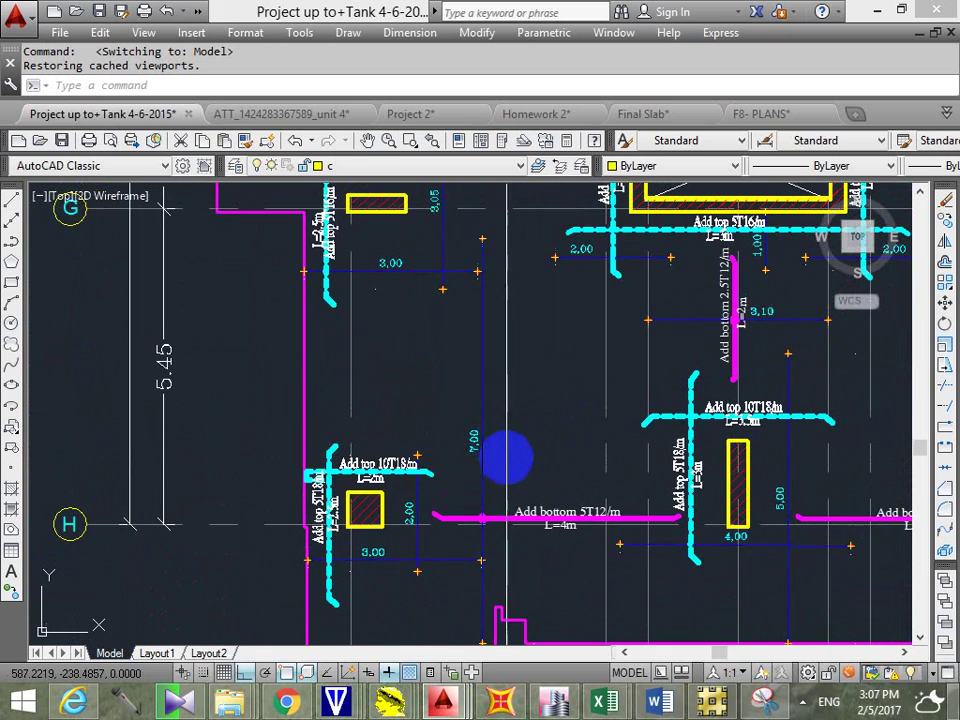
Step: Examine the vertical additional bottom bar between the core and the central column, with its label and distribution width
scroll(477, 405, down, 2)
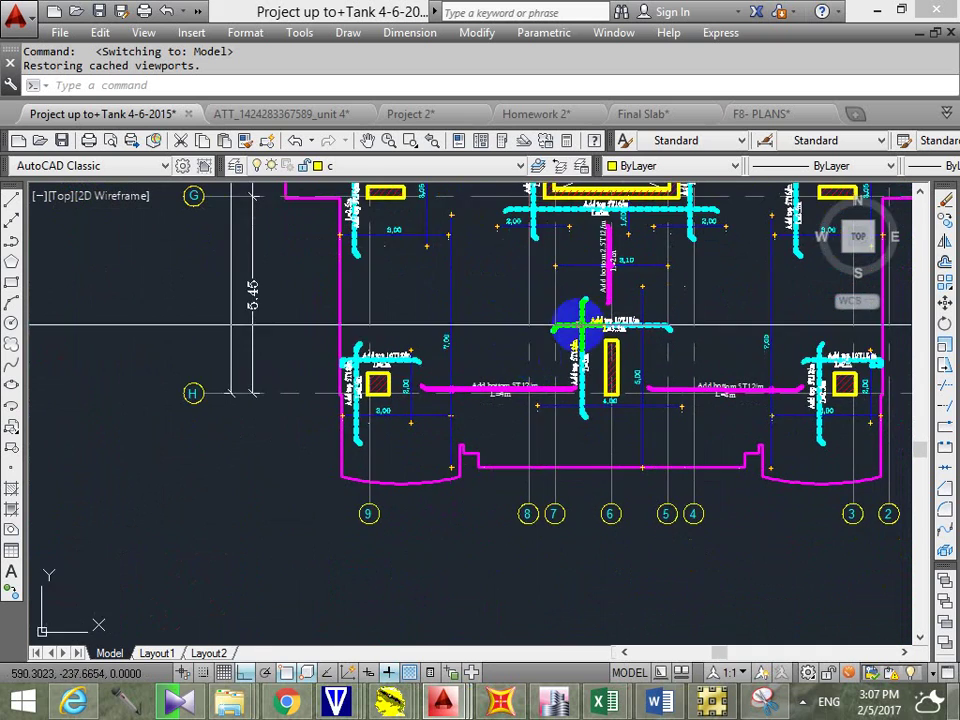
middle_drag(574, 321, 414, 347)
scroll(414, 347, up, 5)
scroll(386, 296, up, 1)
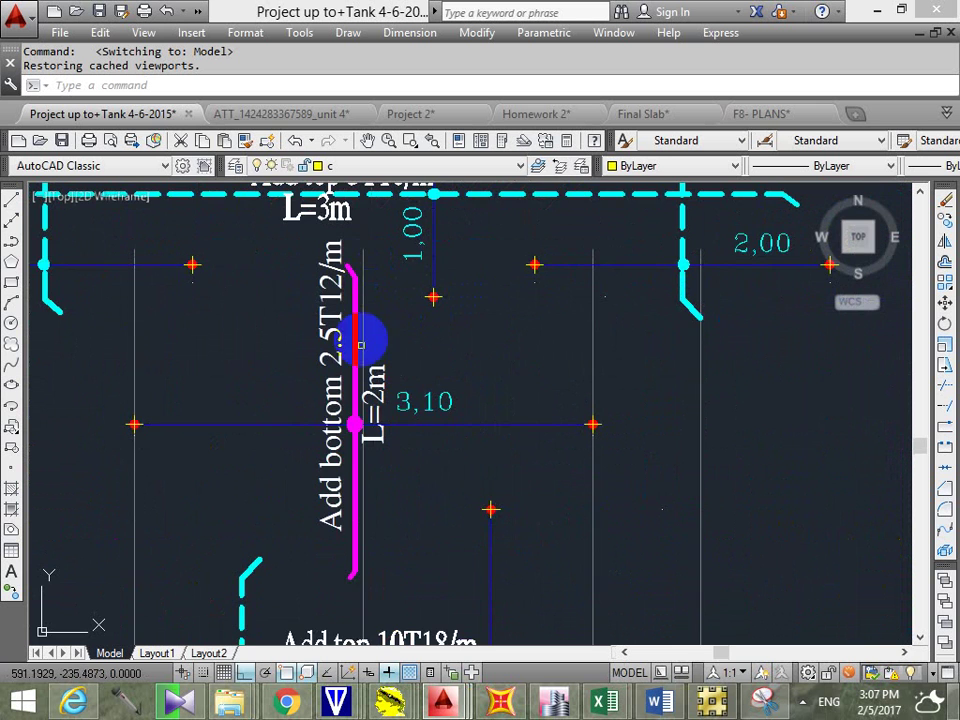
scroll(400, 408, down, 5)
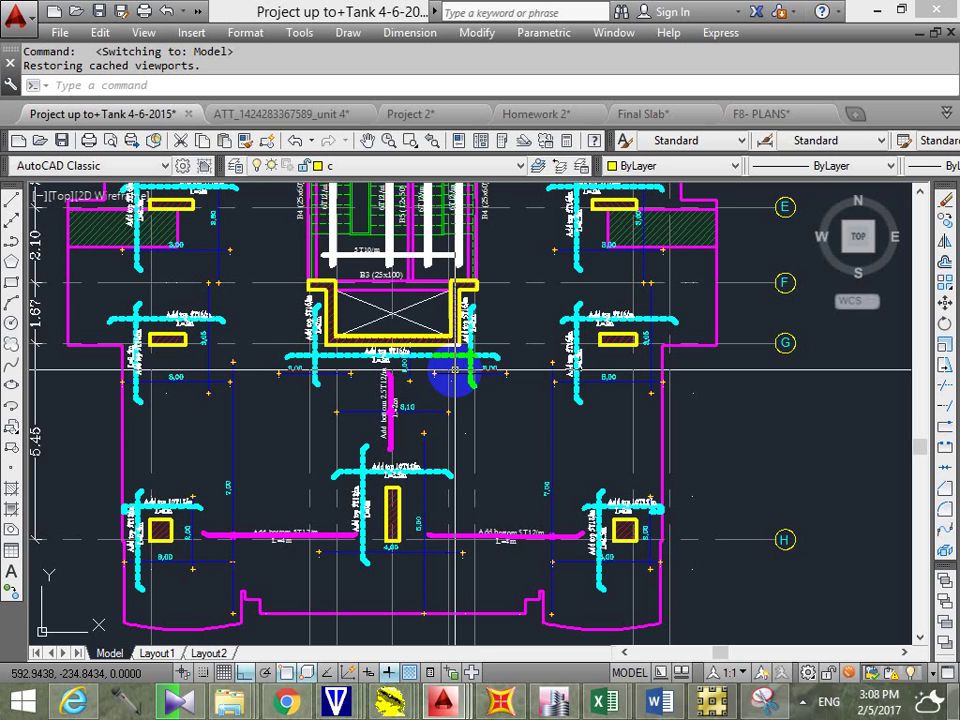
scroll(390, 405, up, 4)
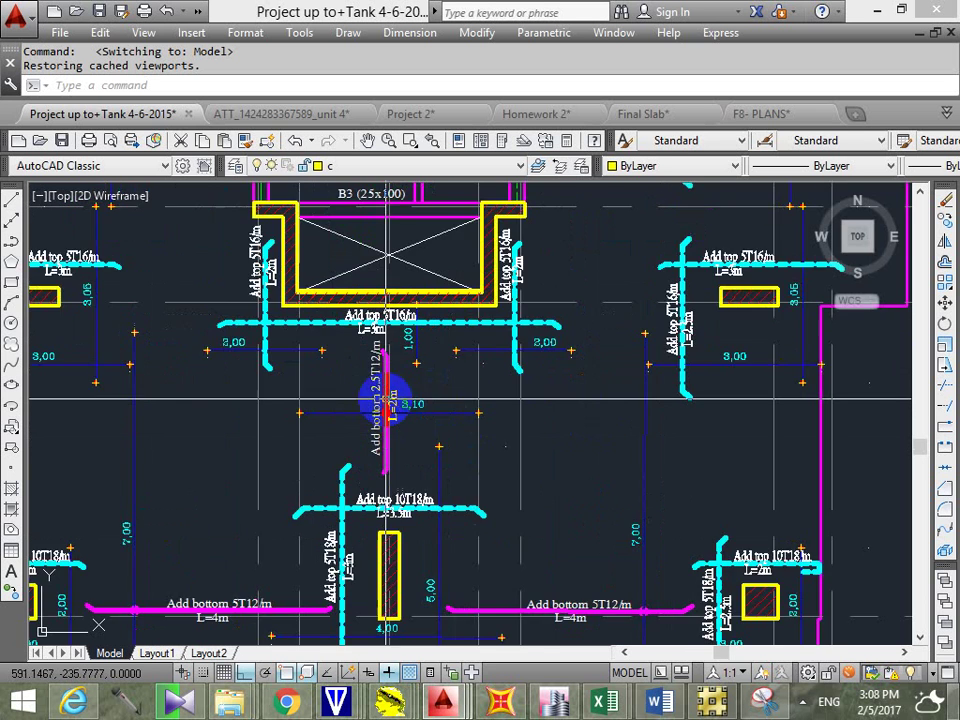
scroll(395, 434, up, 4)
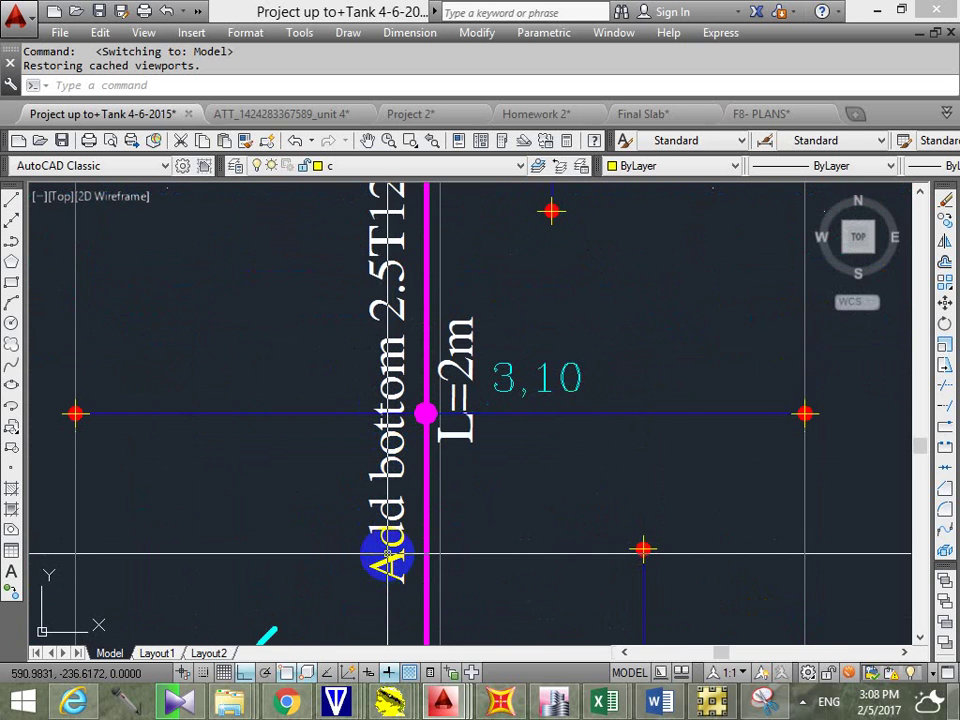
Step: Mirror the "Add bottom 2.5T12/m" label about its vertical reinforcement bar, keeping the original text
click(336, 551)
key(Escape)
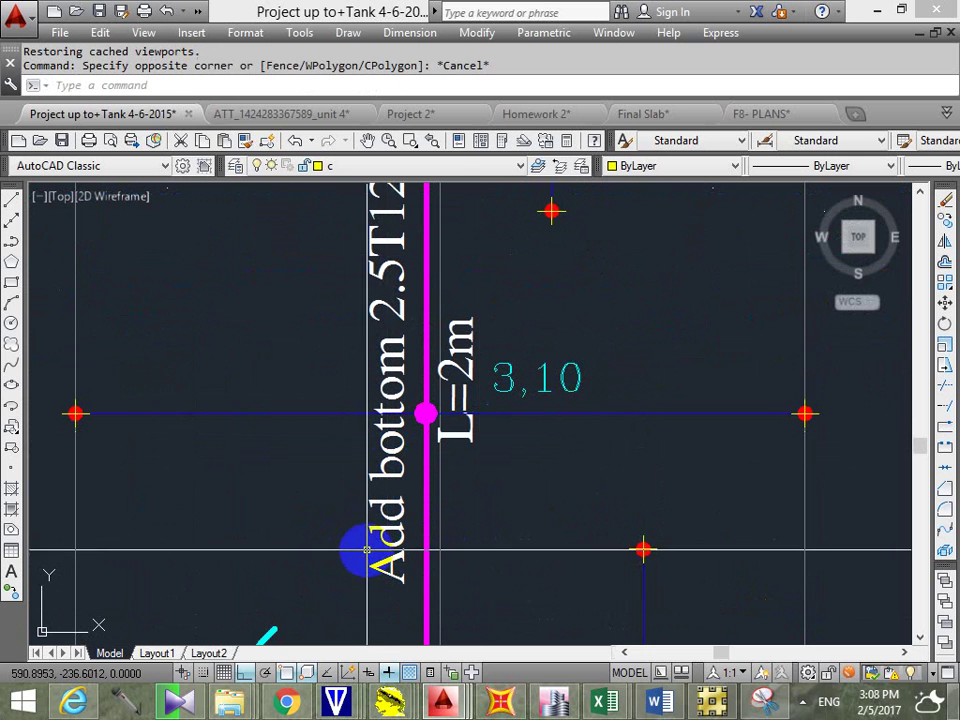
click(382, 555)
key(Escape)
click(382, 555)
click(354, 593)
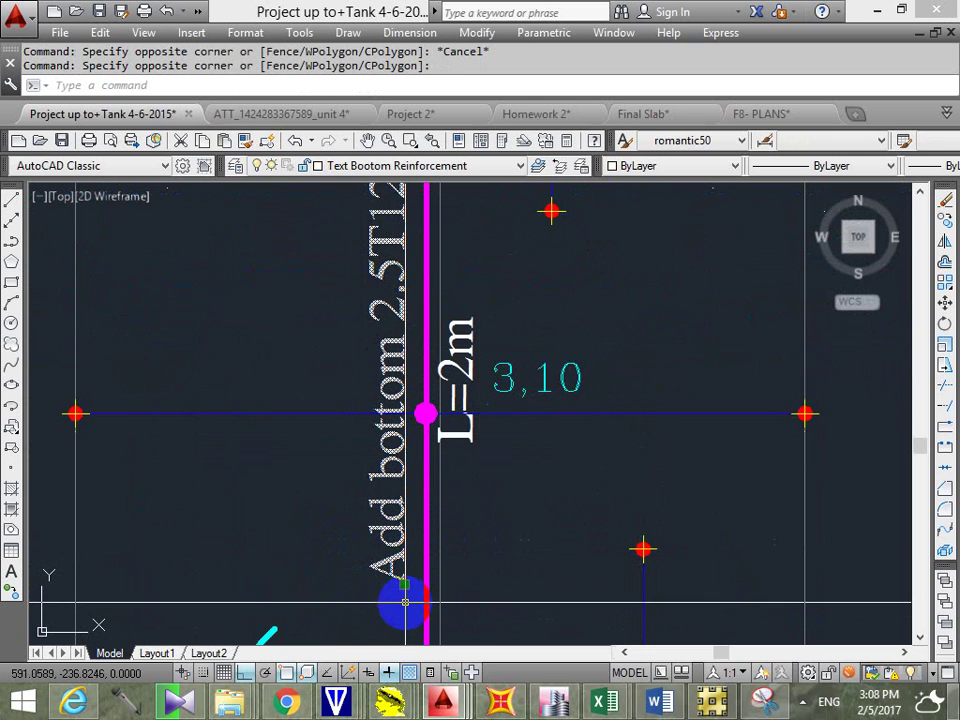
text(mi)
key(Return)
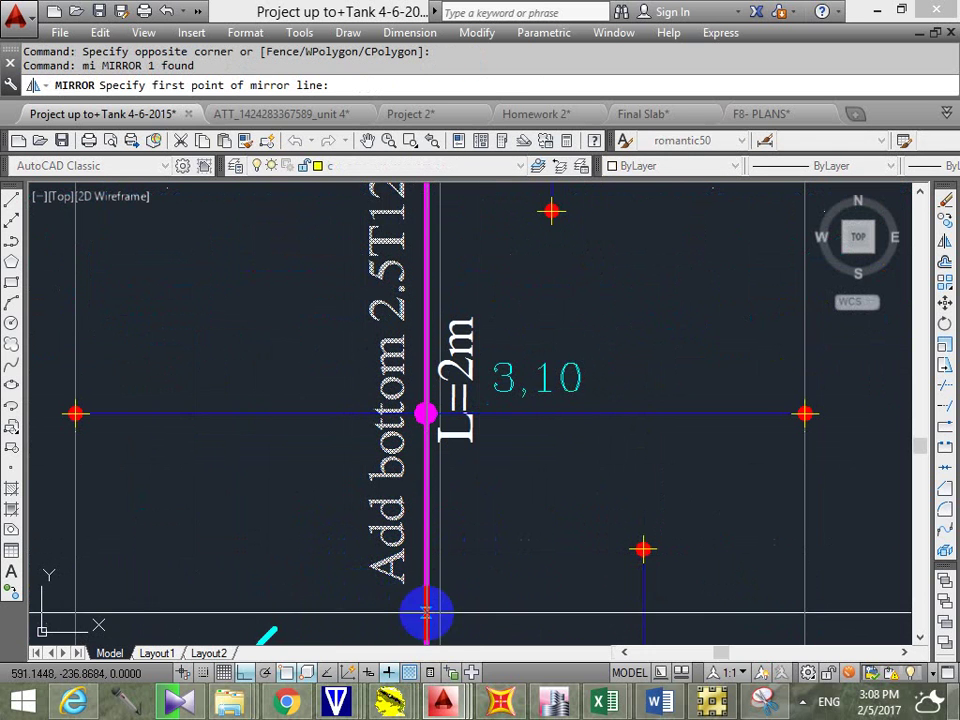
click(425, 607)
click(425, 325)
key(Return)
scroll(440, 360, down, 2)
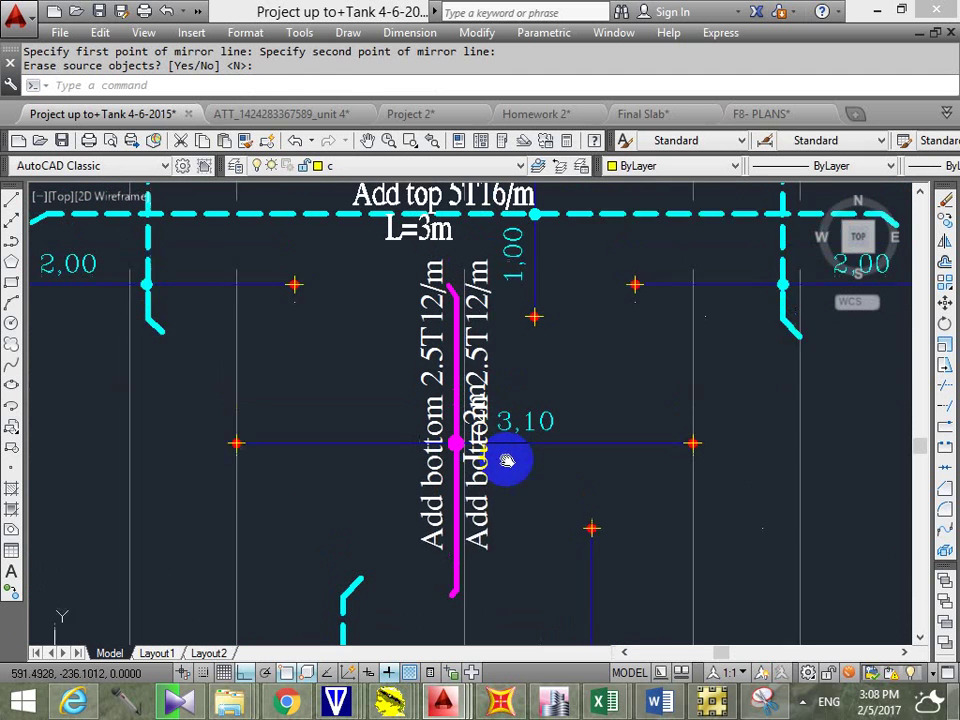
Step: Delete the mirrored copy of the "Add bottom 2.5T12/m" label
key(Return)
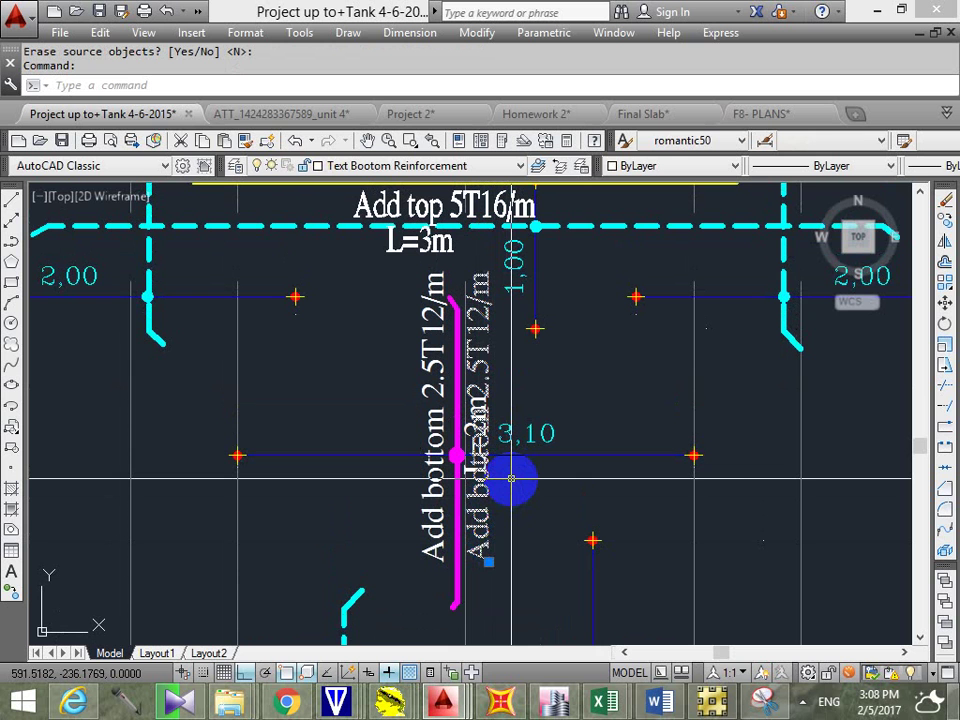
key(Delete)
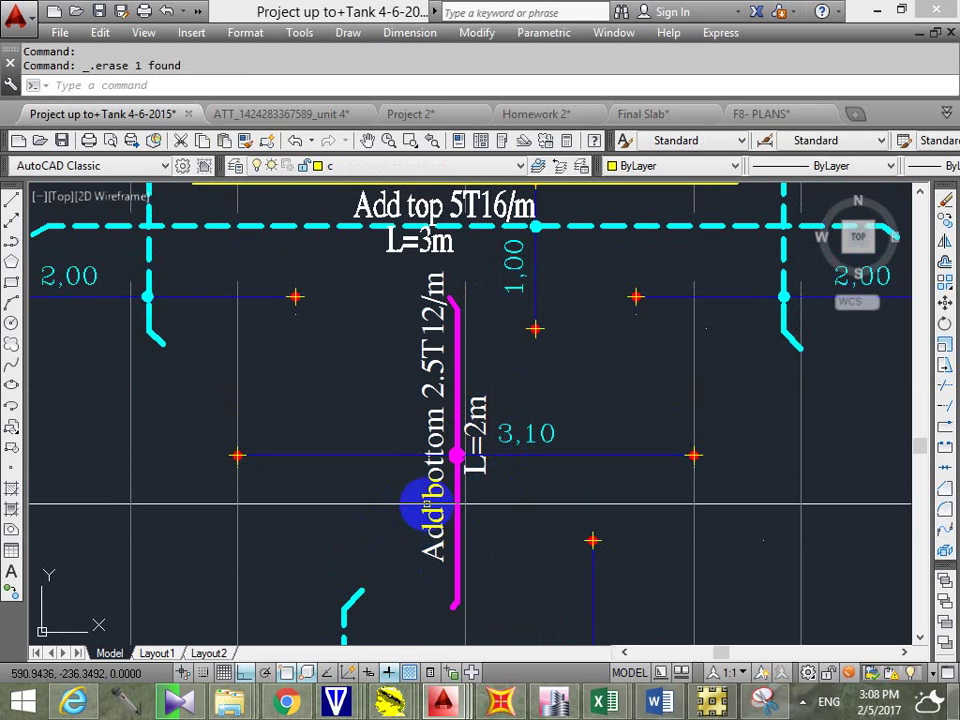
mouse_move(456, 426)
middle_down()
mouse_move(455, 393)
mouse_move(497, 386)
mouse_move(484, 373)
middle_up()
scroll(484, 373, down, 4)
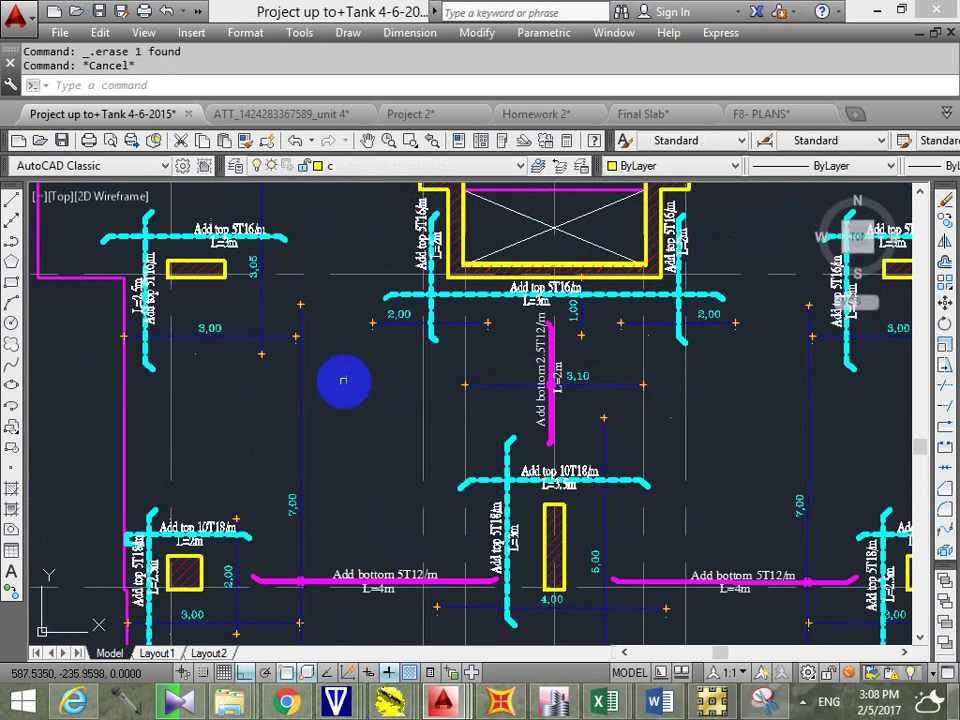
middle_drag(332, 381, 643, 392)
scroll(497, 398, up, 4)
scroll(476, 364, down, 4)
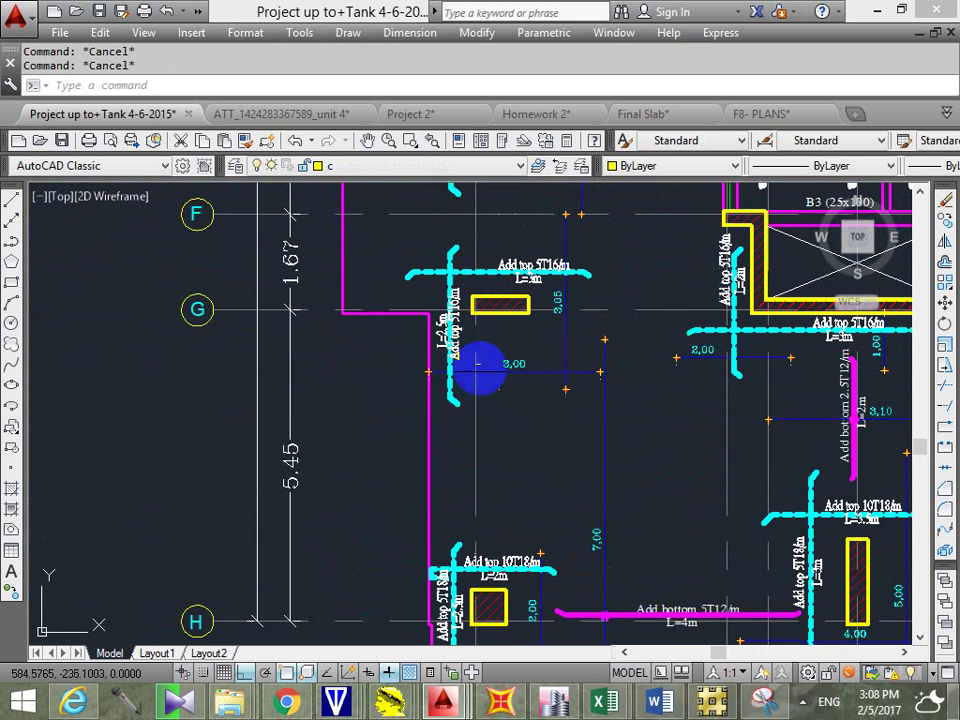
text(dt)
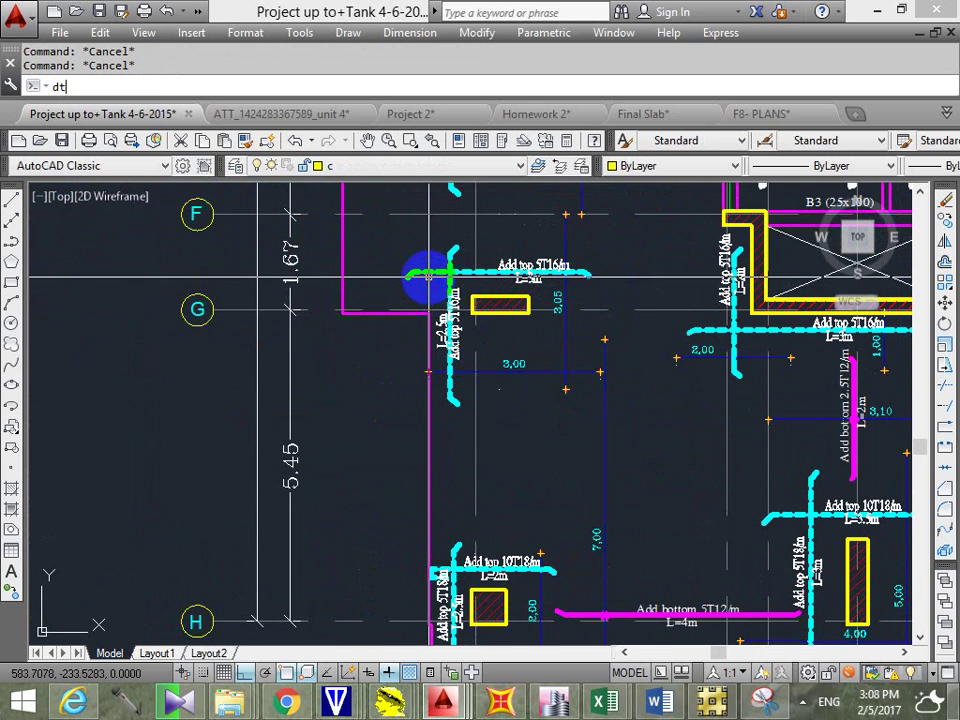
key(Return)
key(Escape)
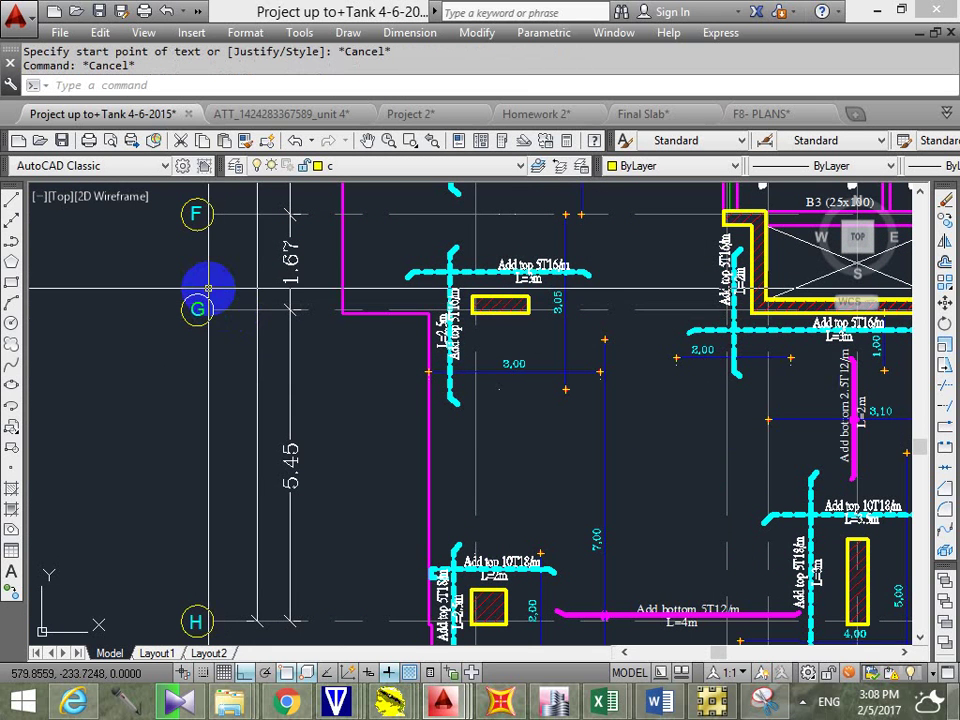
Step: Add the single-line text "nbasdfhb" above the "Add top 5T16/m" label near grid G, 0.2 high and rotated 90 degrees
click(505, 267)
scroll(505, 267, up, 8)
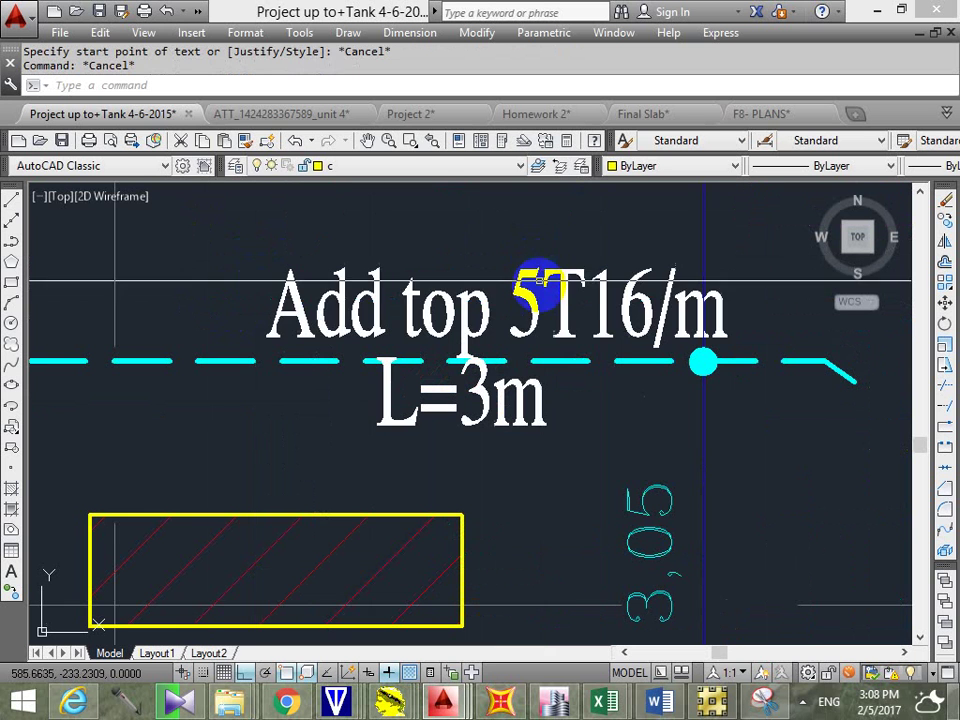
key(Escape)
text(dt)
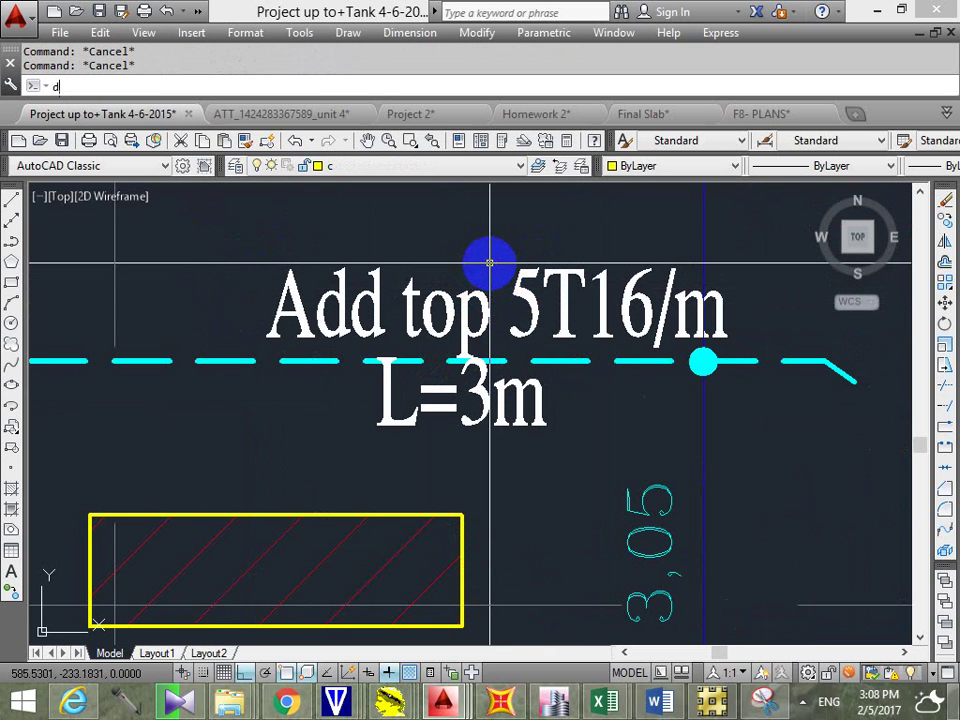
key(Return)
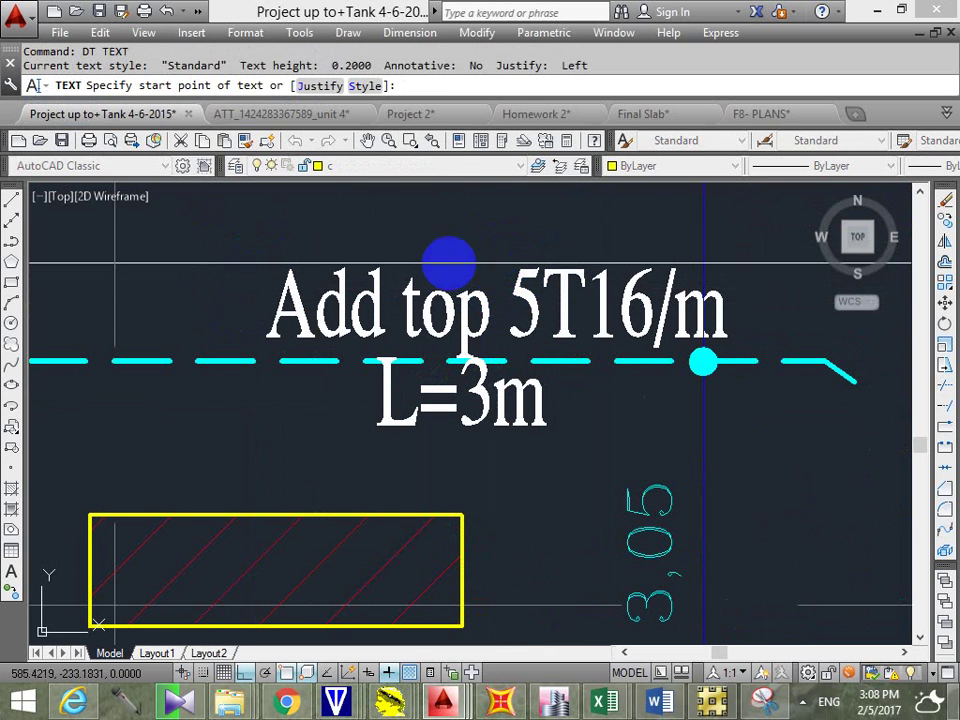
middle_drag(381, 244, 319, 362)
click(221, 282)
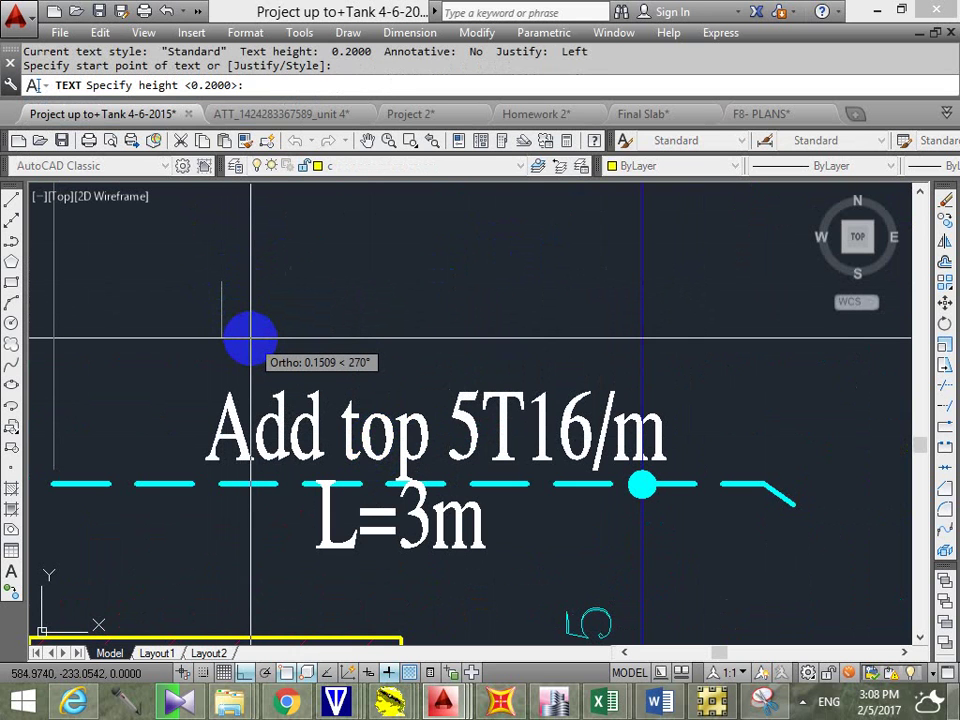
key(Return)
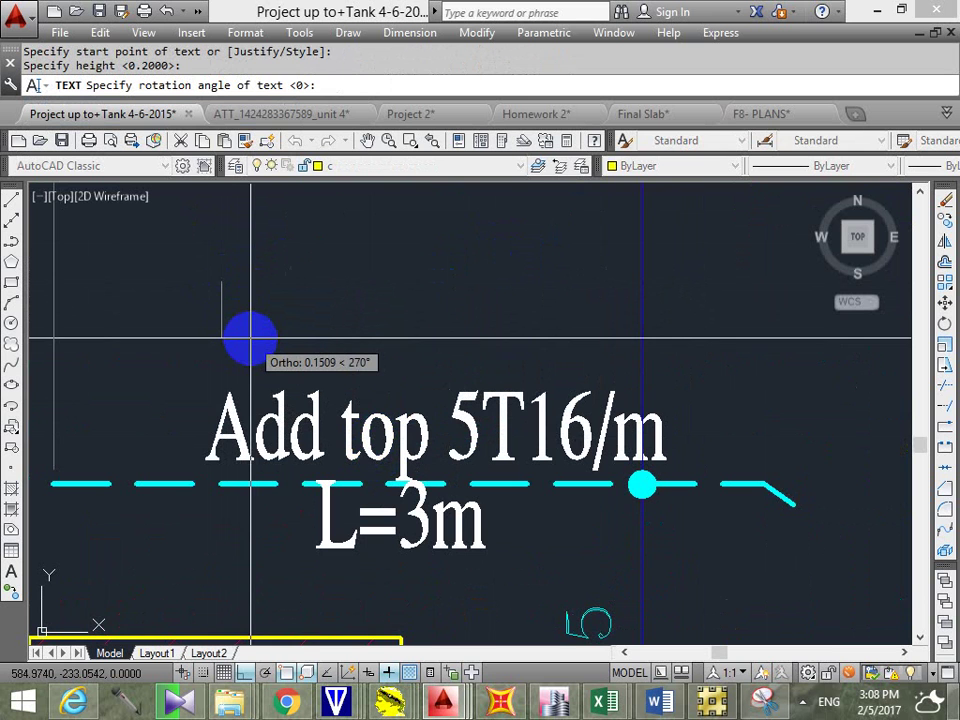
text(90)
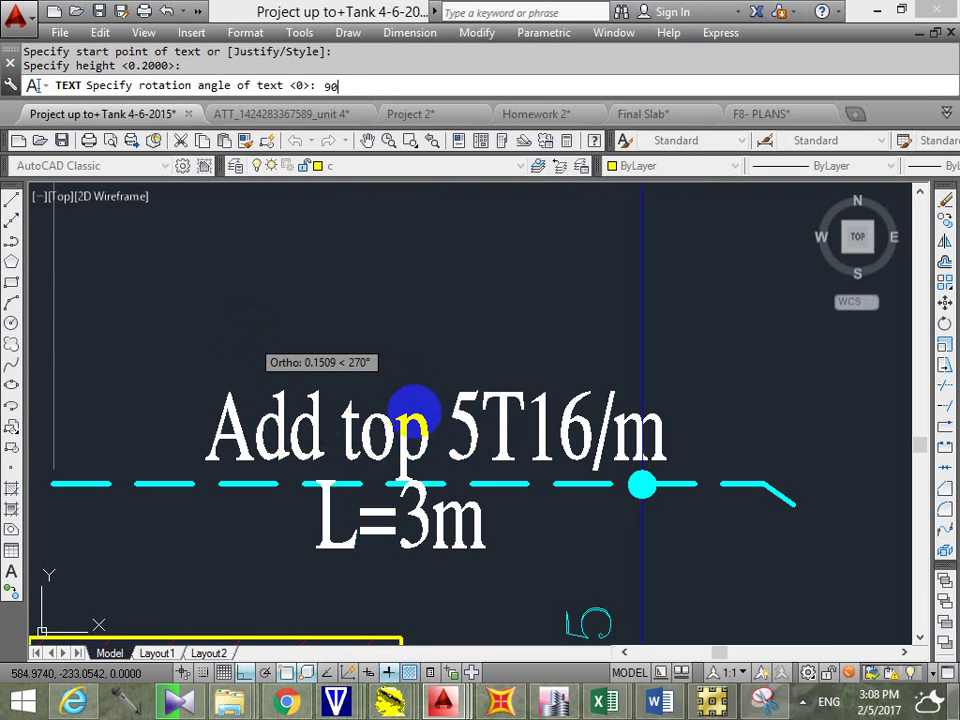
key(Return)
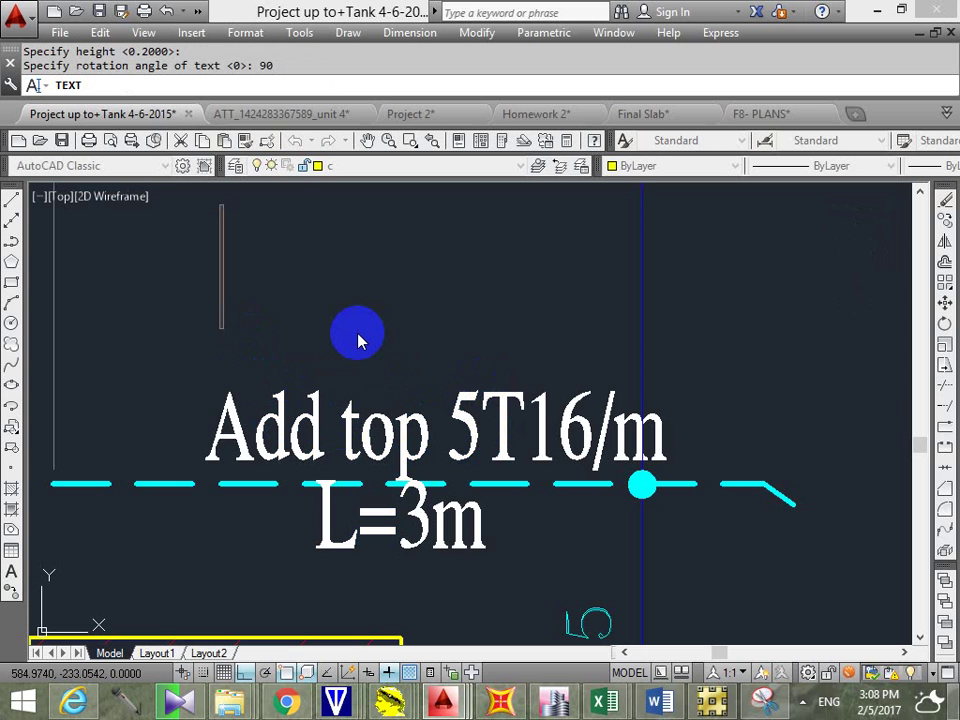
text(nbasdfhb)
key(Return)
key(Return)
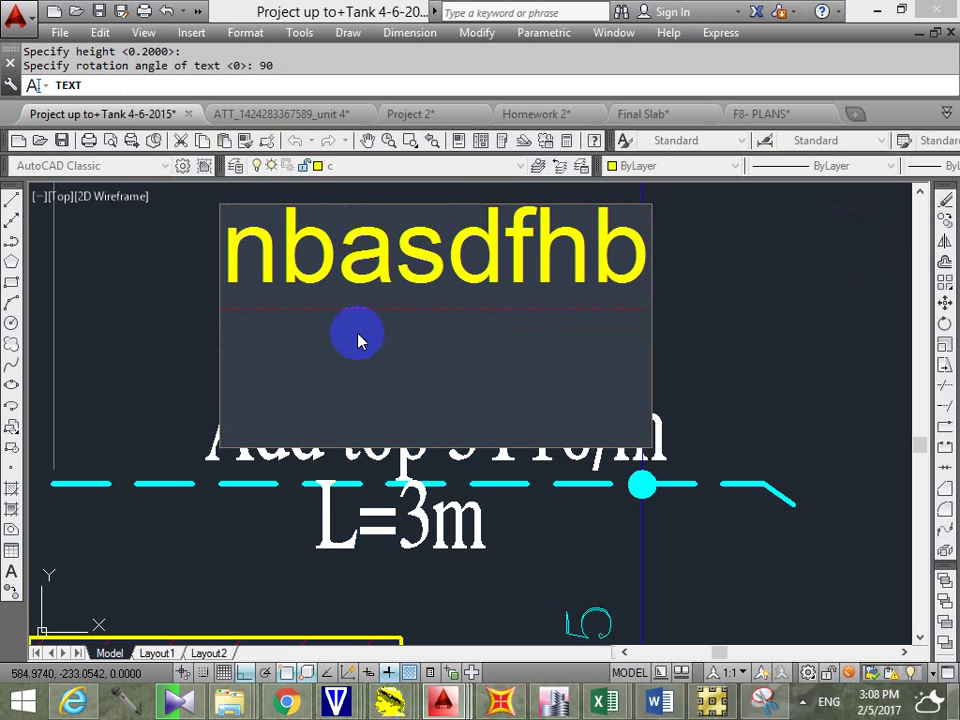
Step: Examine the rotated "nbasdfhb" text beside the column reinforcement and erase it
scroll(294, 319, down, 4)
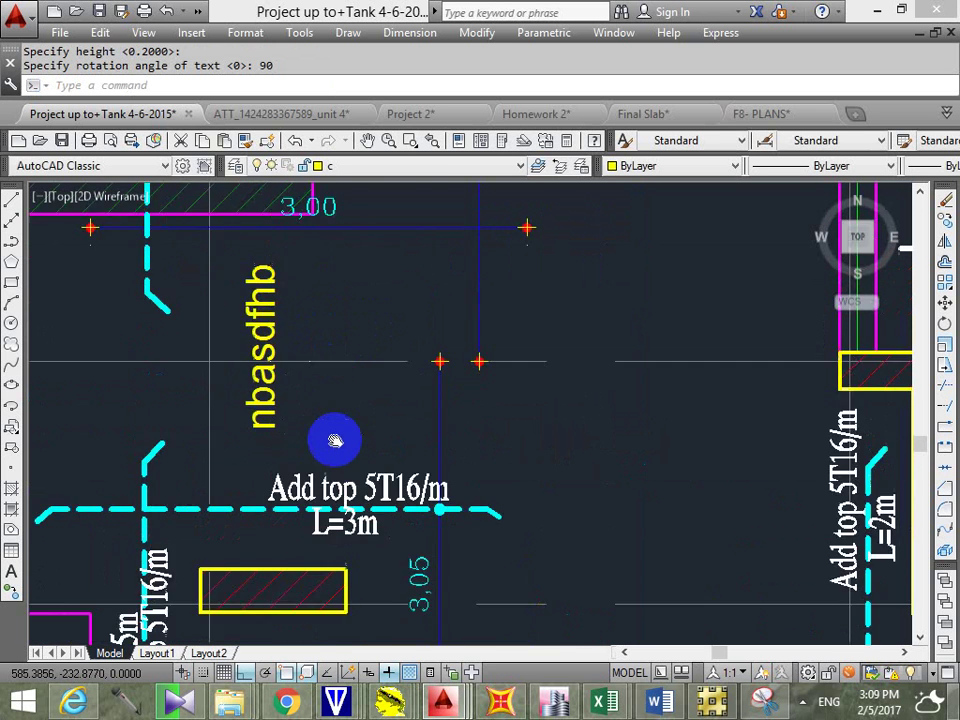
middle_drag(332, 439, 332, 467)
scroll(300, 370, down, 6)
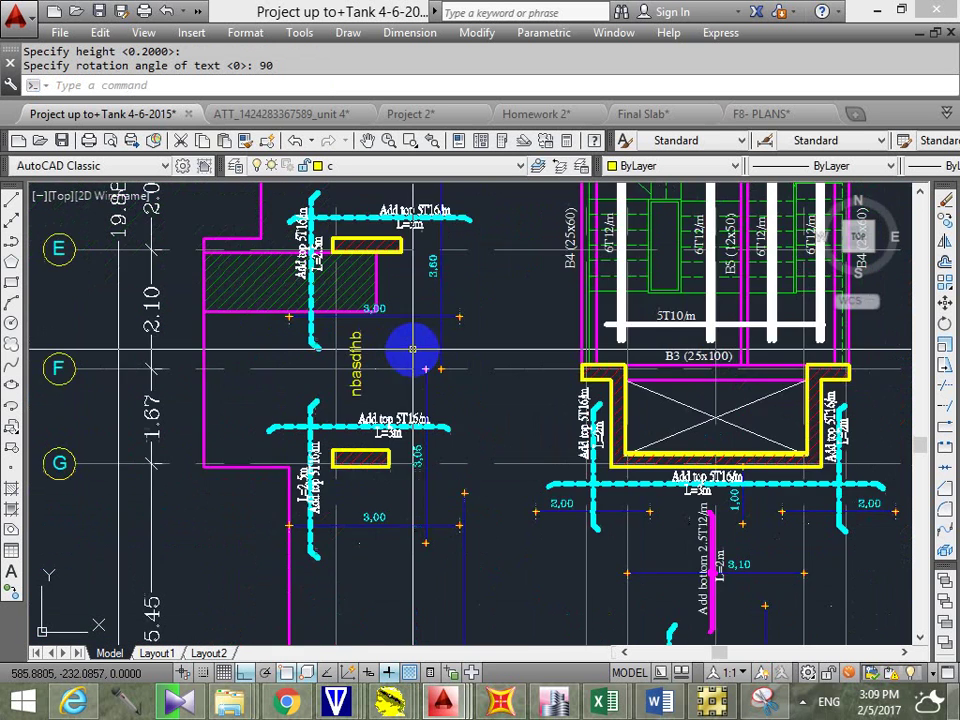
scroll(305, 370, up, 6)
scroll(305, 370, up, 2)
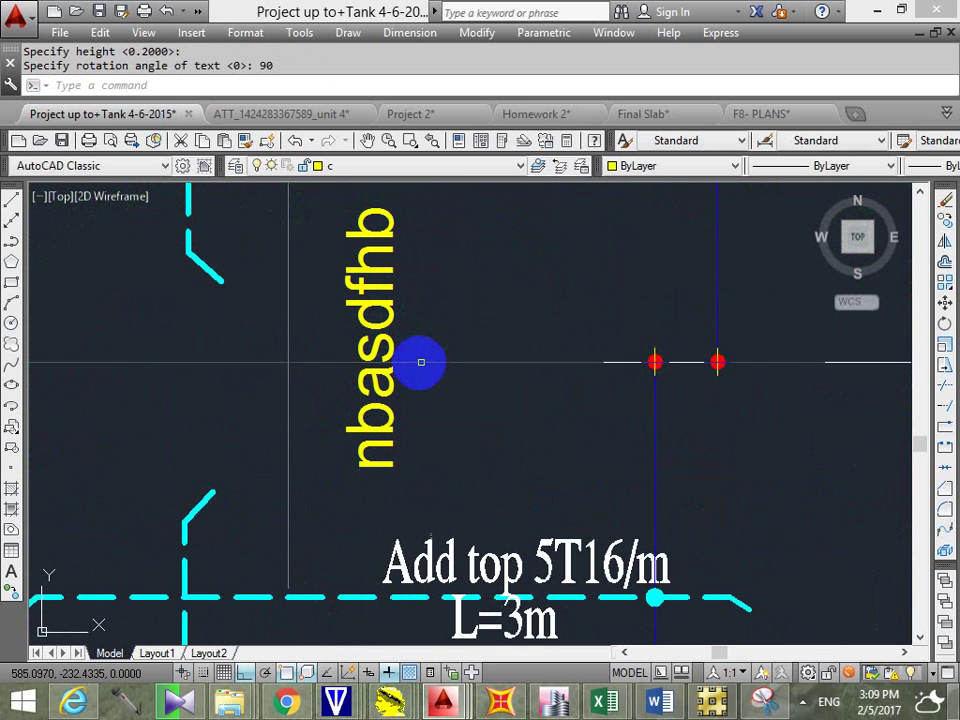
scroll(496, 310, down, 2)
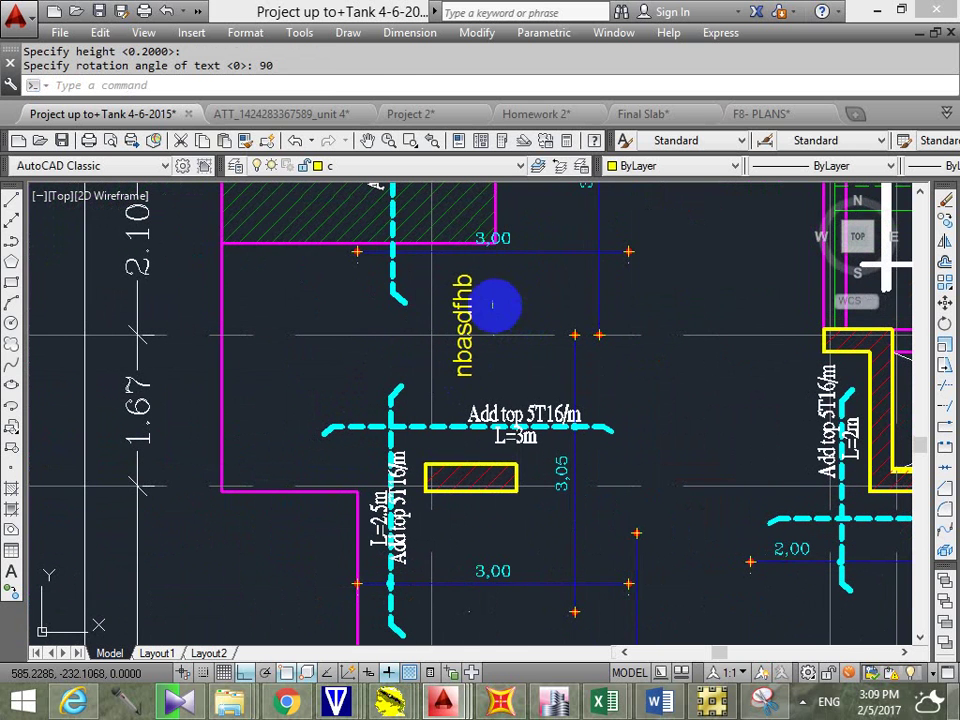
key(Escape)
click(488, 271)
click(460, 303)
text(e)
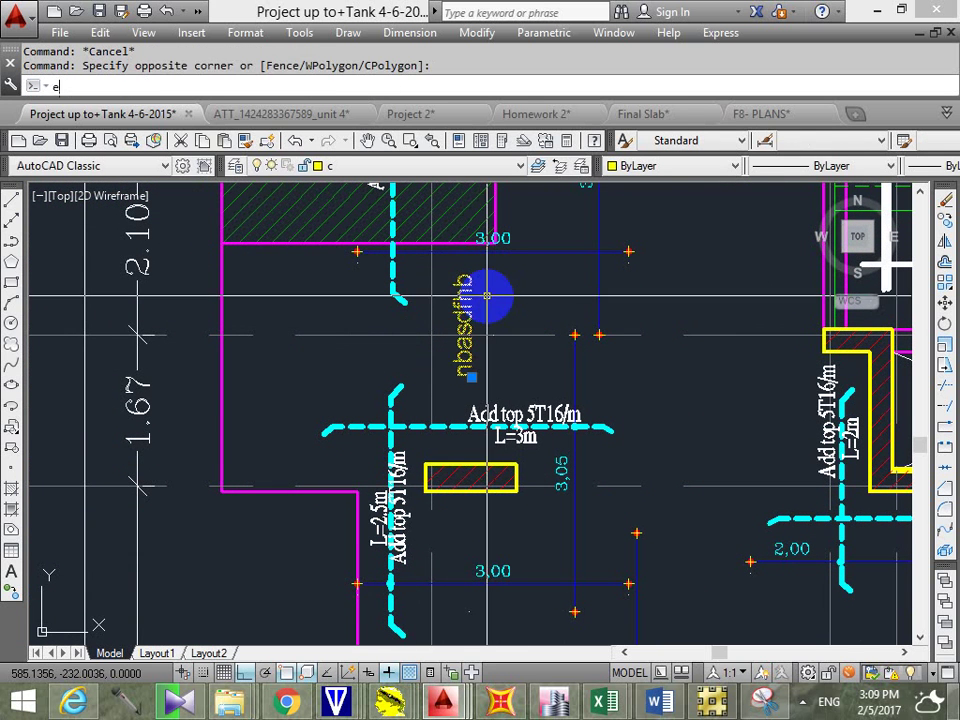
key(Return)
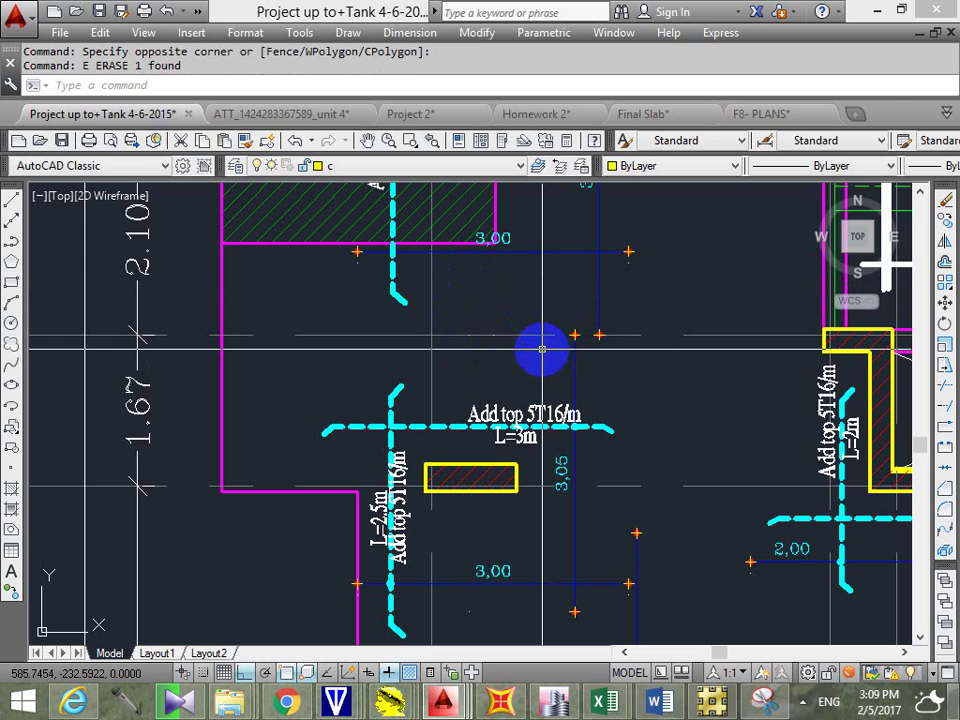
Step: Start a multiline text and define its box in the empty area beside the plan, between grids D and H
text(mt)
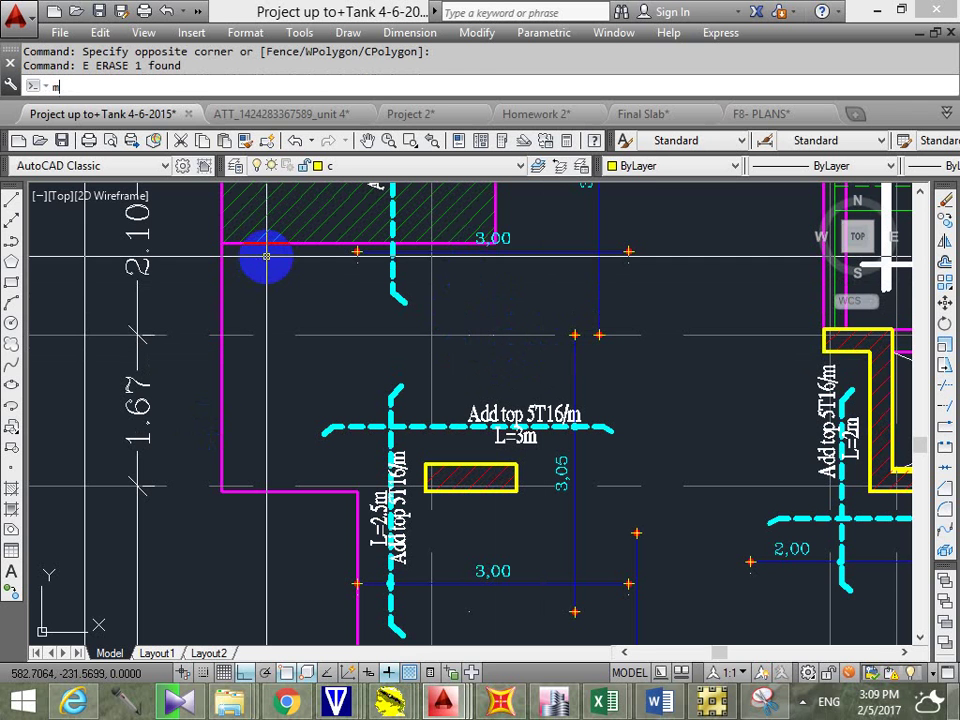
key(Return)
scroll(546, 381, down, 8)
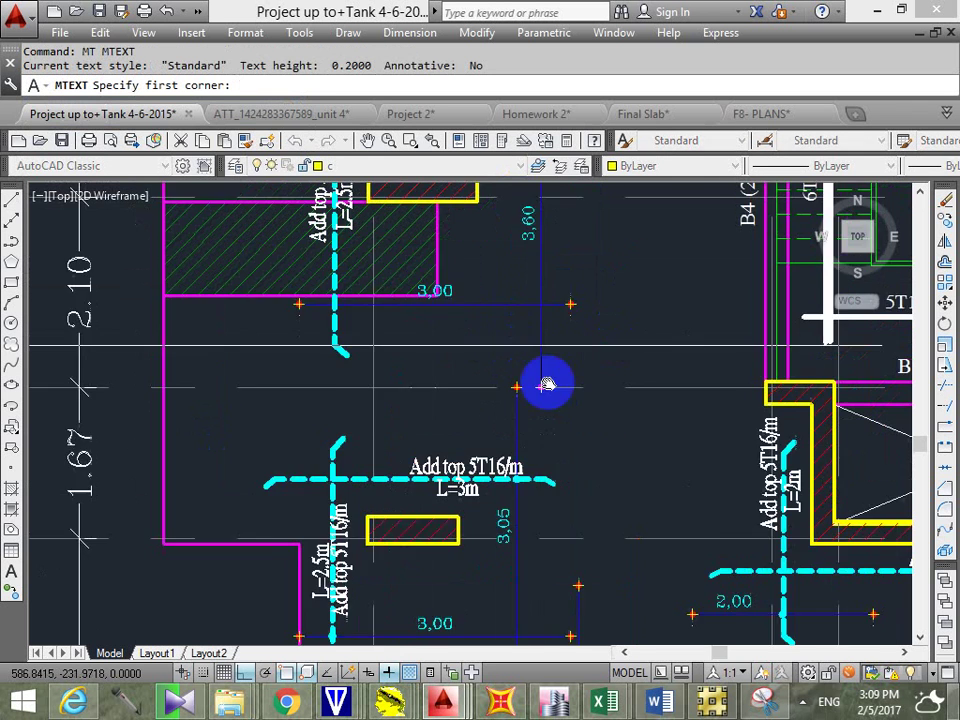
click(168, 255)
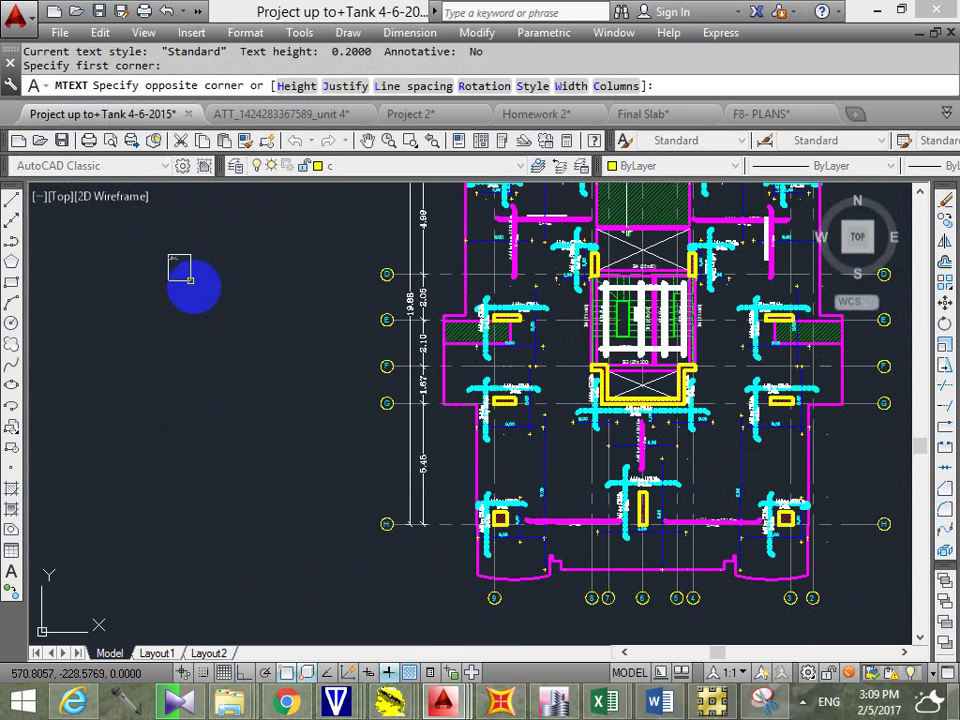
click(356, 535)
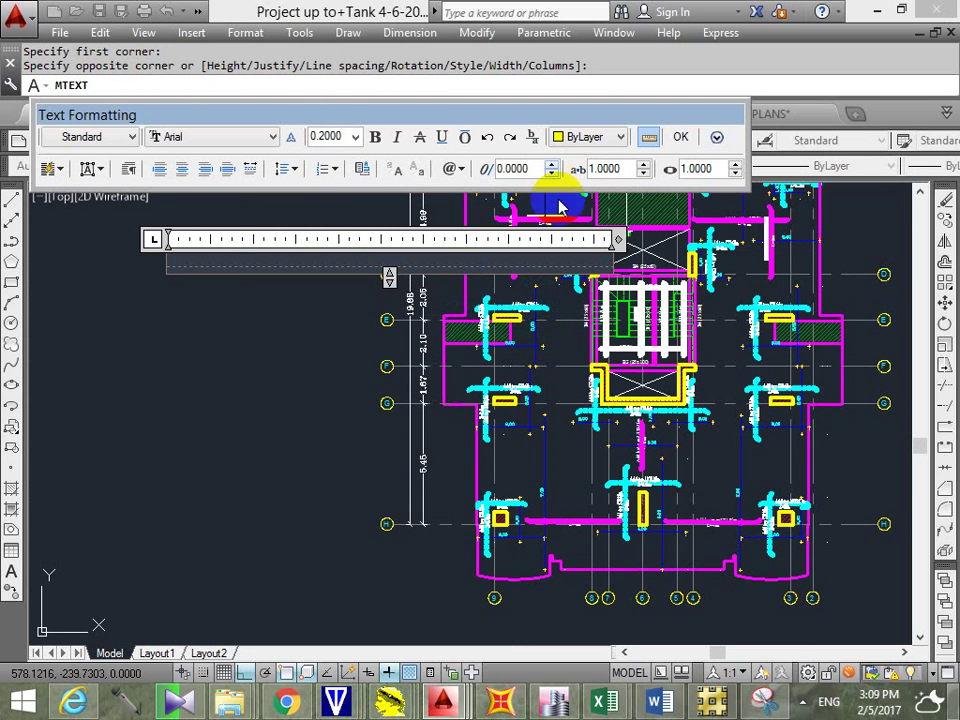
Step: Fill the multiline text with five lines of filler text, beginning with "mjkljfklhjfgjkhsbjghsjgsrgsfr", and finish editing
text(mjkljfklhjfgjkhsbjghsjgsrgsfr)
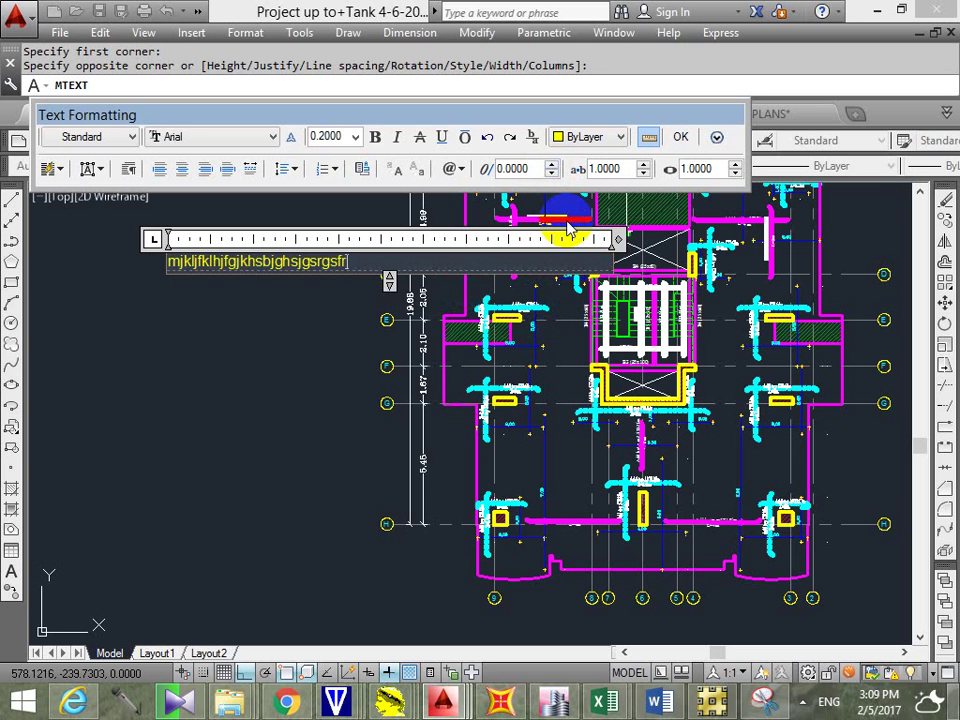
key(Return)
text(gsndg'rsdfjgnhjfrgrf)
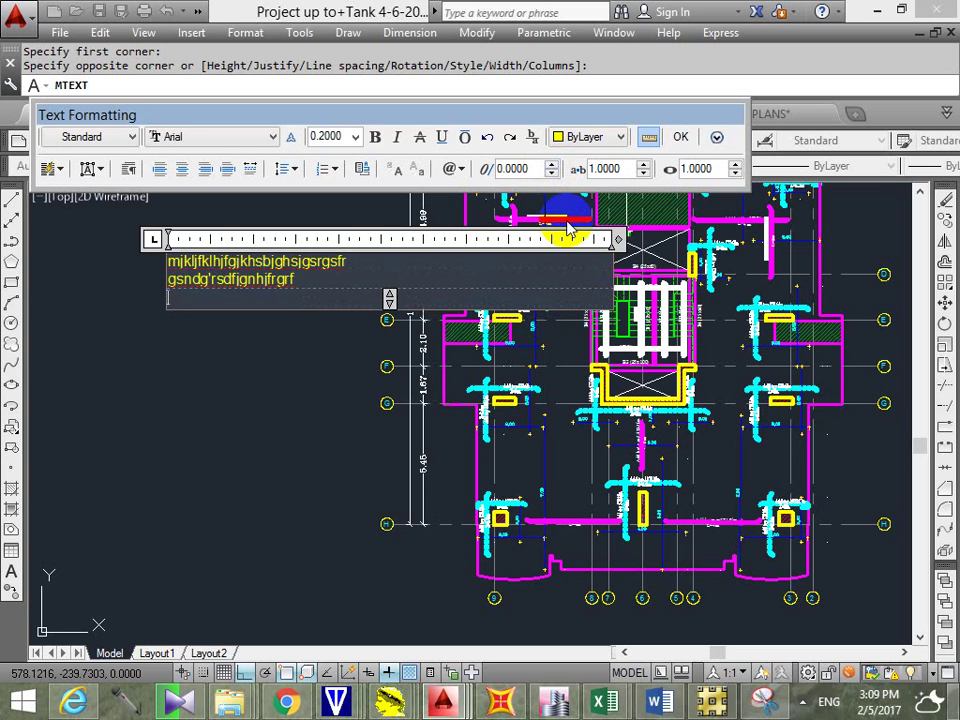
key(Return)
text(jkbjkhfbghsdfgjksdrhg')
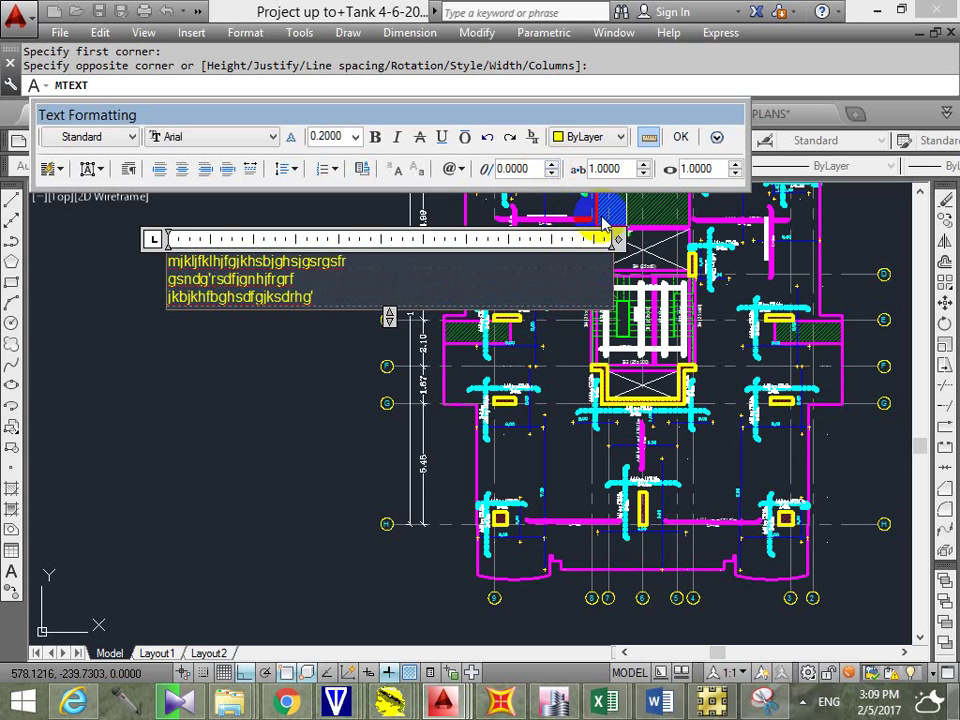
key(Return)
text(hhjlhdjsgg;jhfjgh)
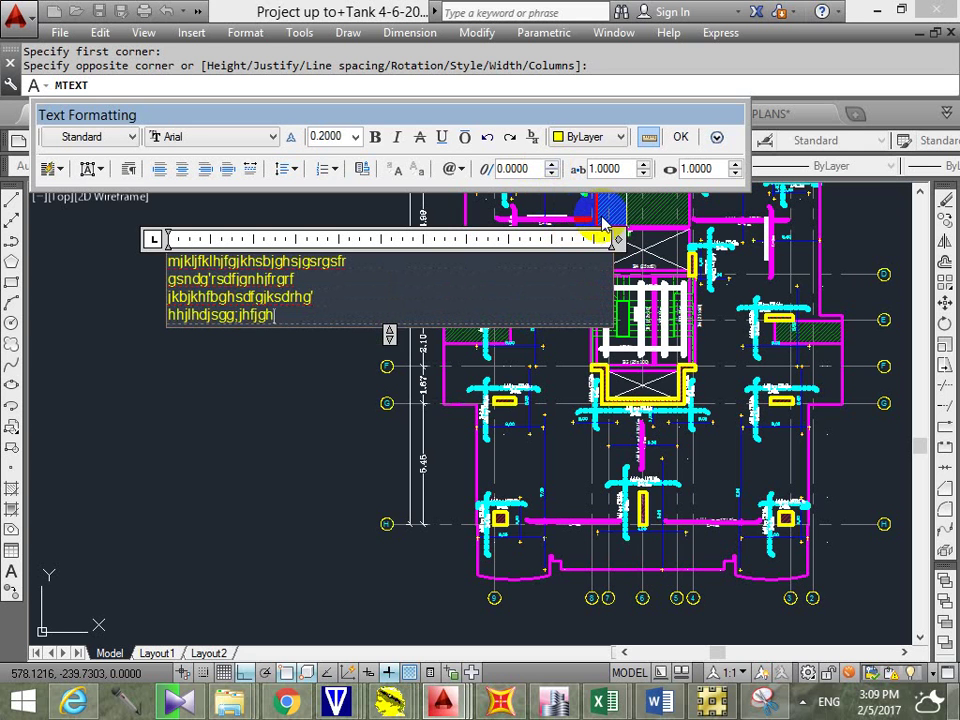
key(Return)
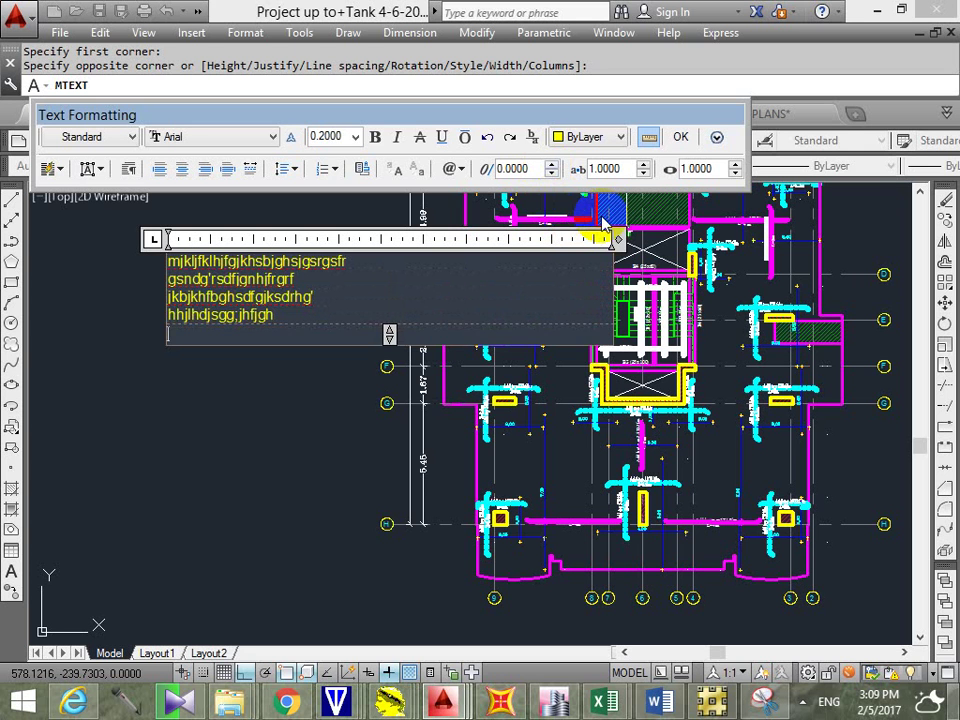
text(hgfdhgjfhghgjhg)
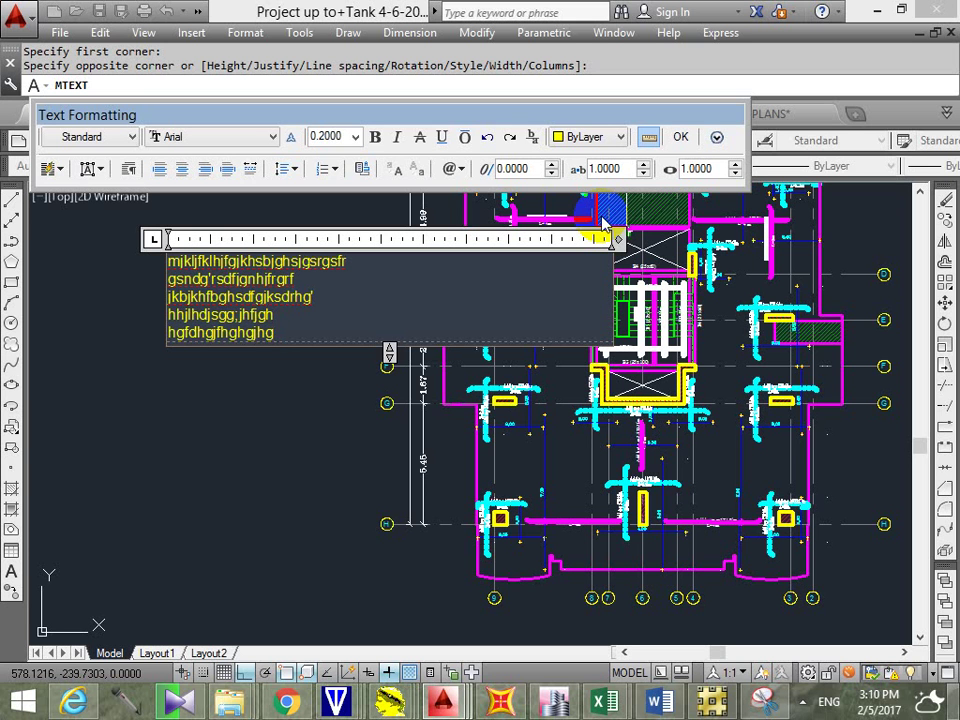
click(326, 368)
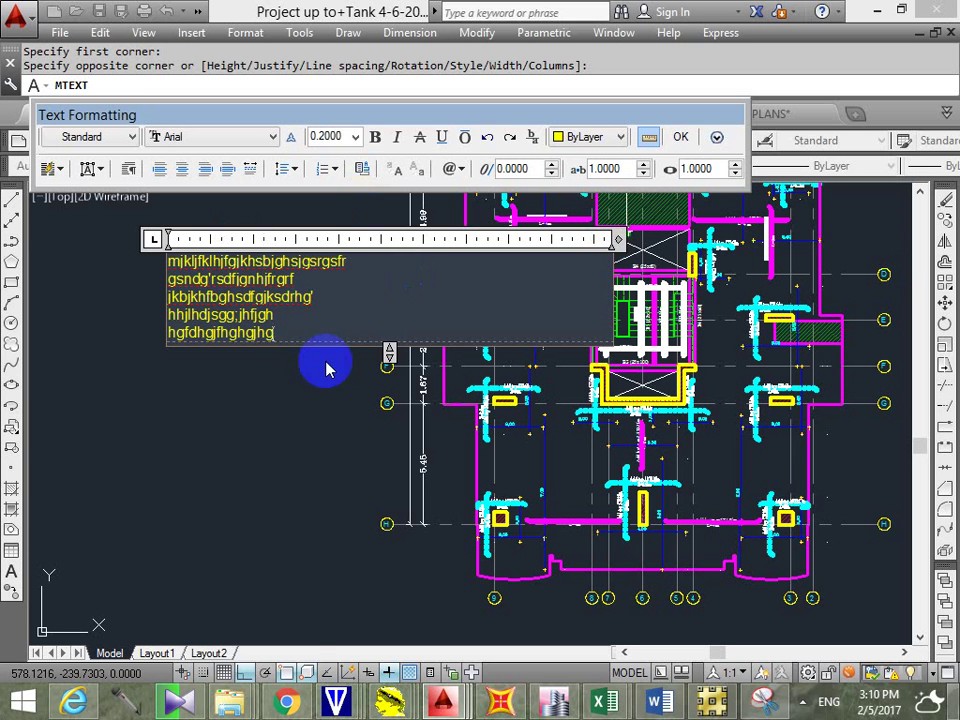
Step: Open Layout1 and find the general column notes beside the typical rectangular column reinforcement detail
click(173, 655)
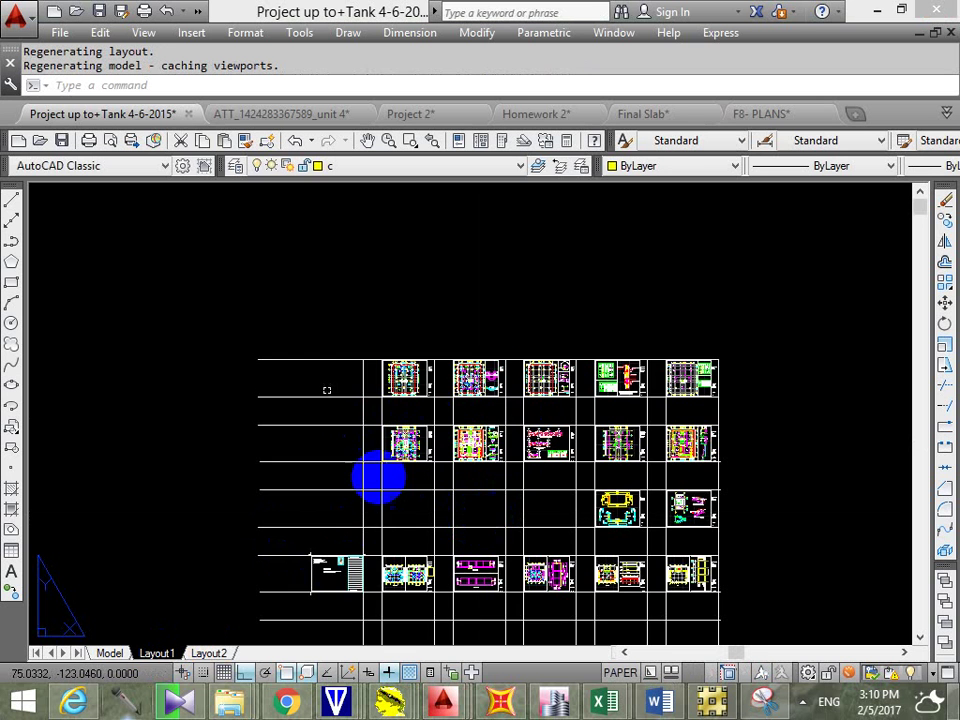
scroll(520, 385, down, 3)
scroll(537, 376, up, 8)
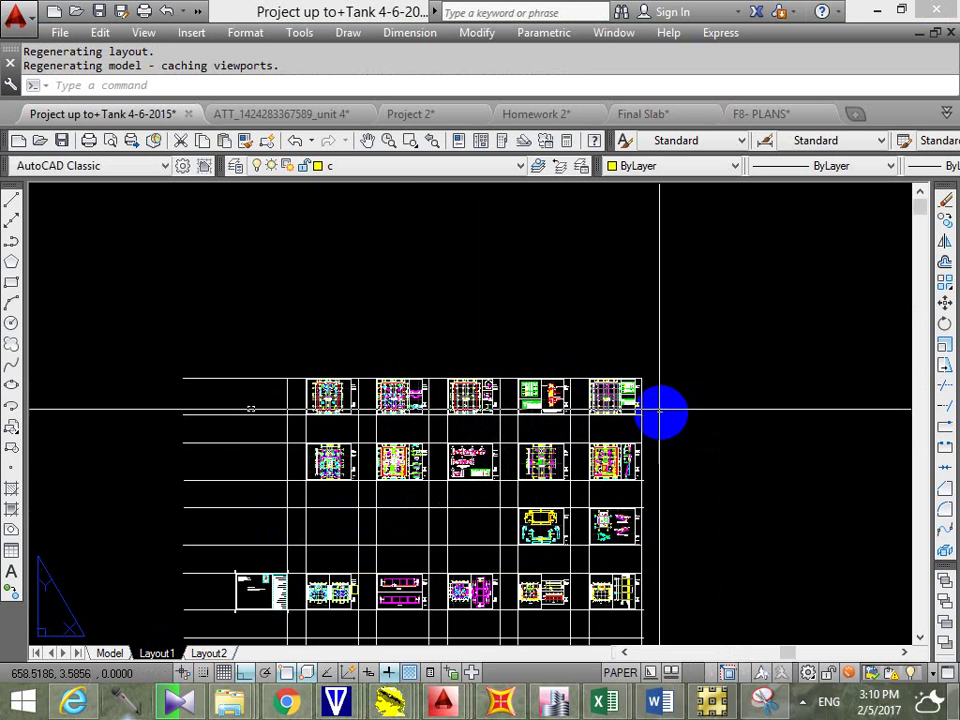
scroll(575, 380, up, 6)
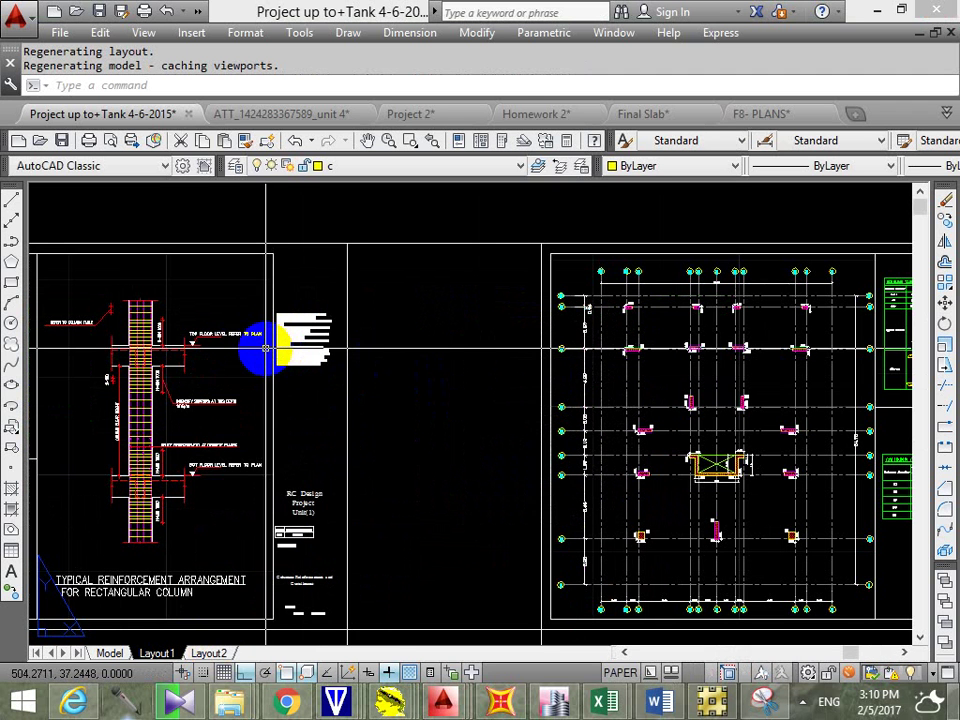
scroll(278, 318, up, 3)
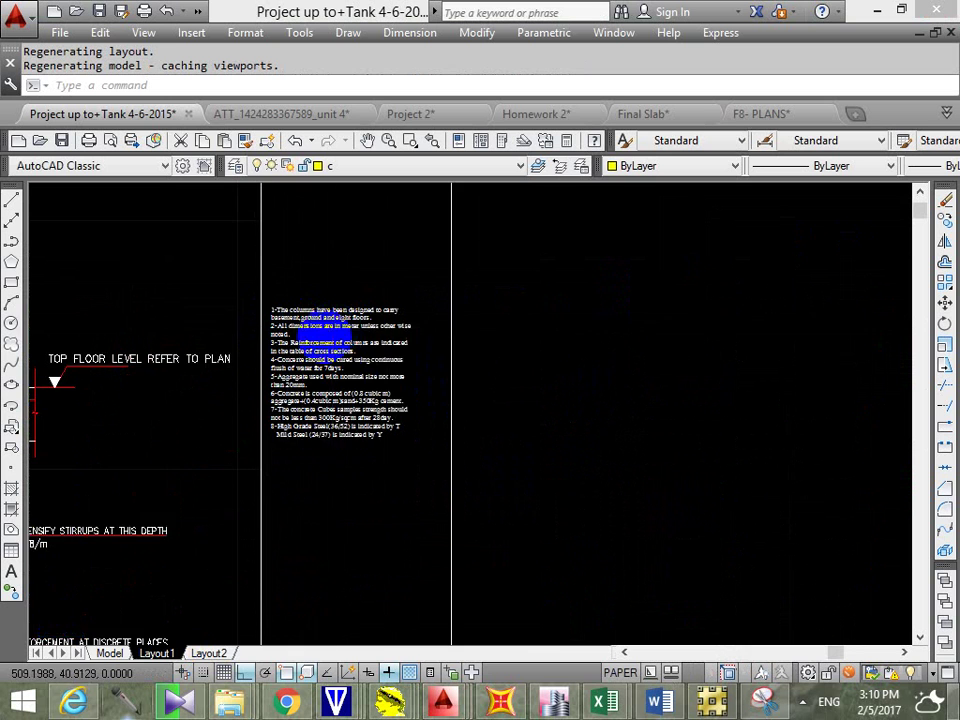
scroll(322, 322, up, 4)
Step: Open the eight-item column notes in the text editor to examine their formatting, close them unedited and return to model space
click(385, 262)
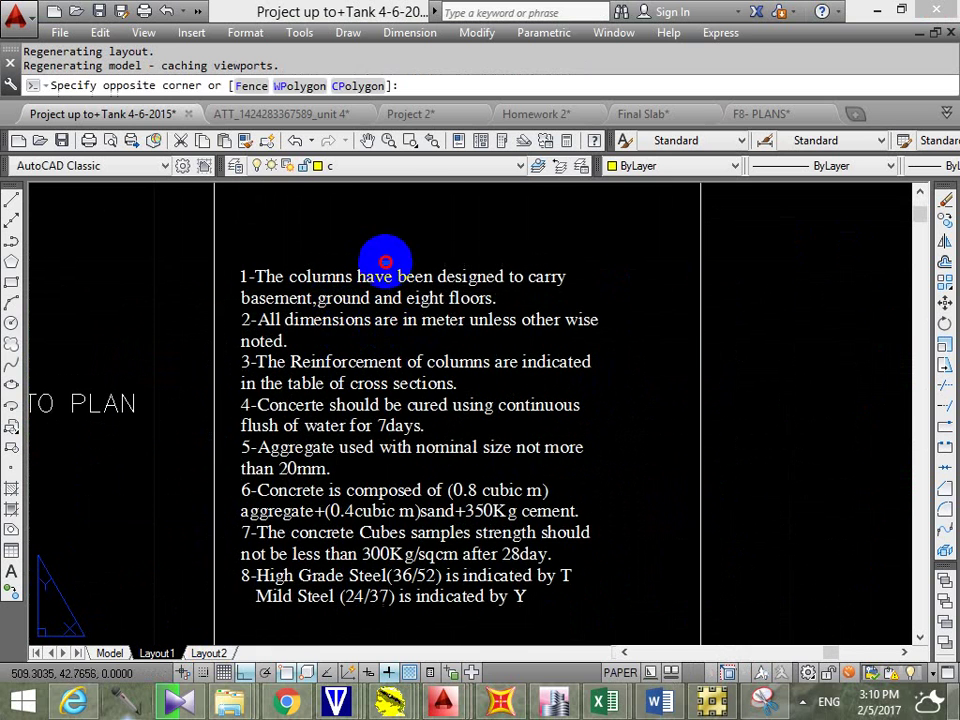
click(349, 343)
scroll(480, 318, down, 3)
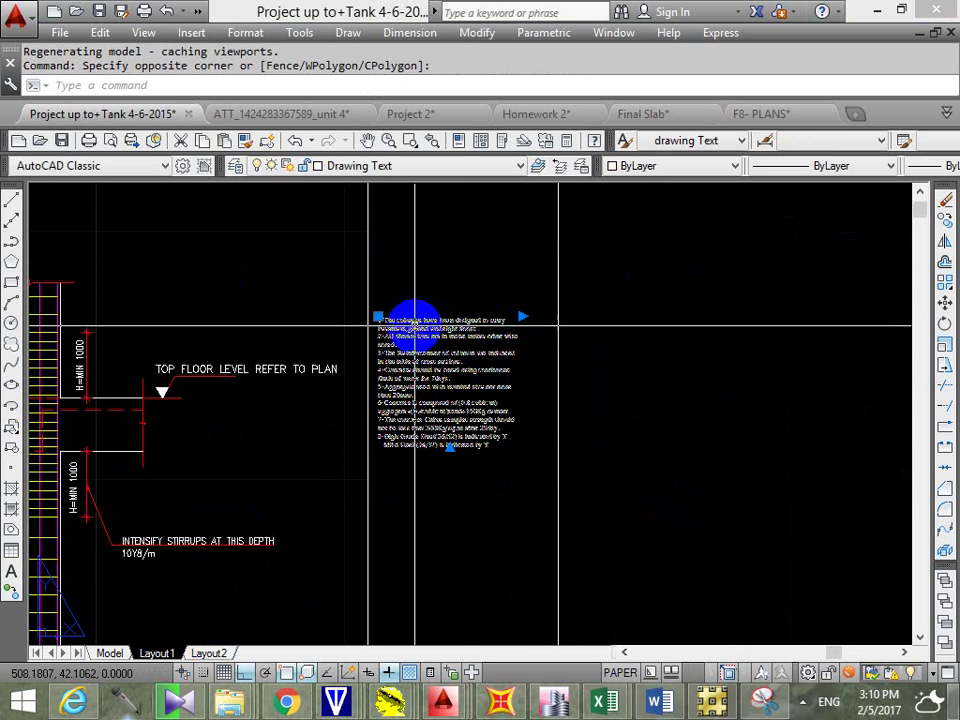
scroll(415, 322, up, 4)
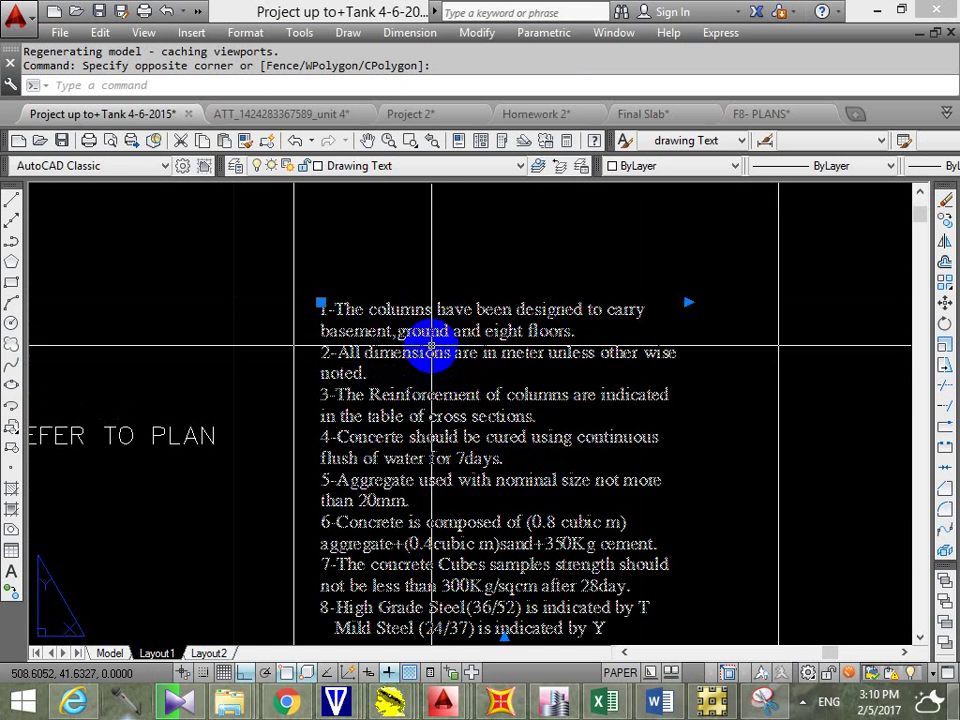
double_click(424, 338)
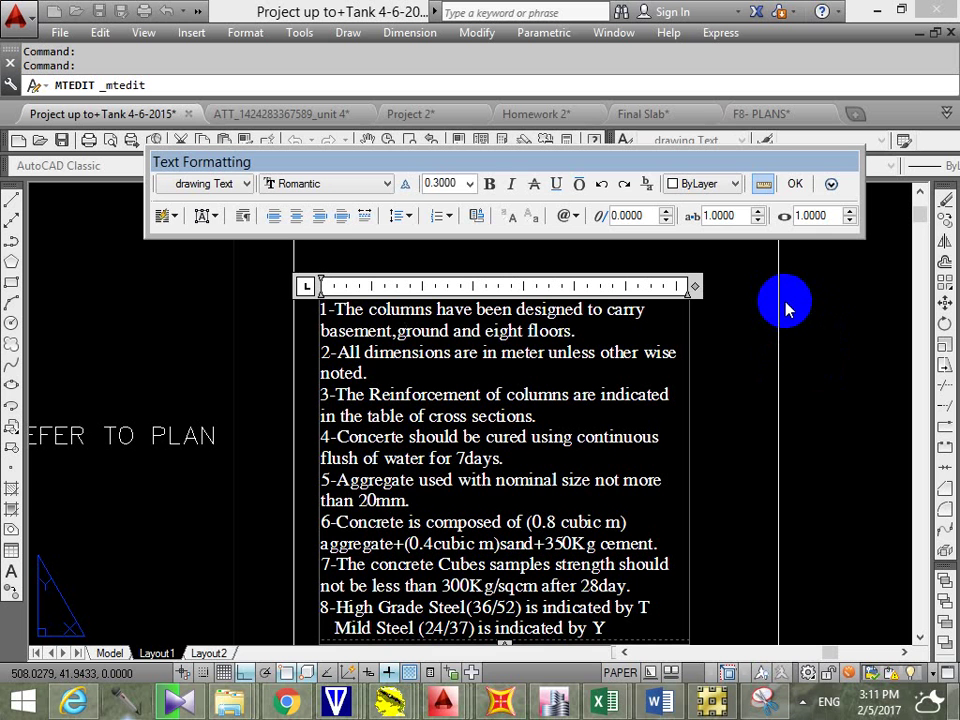
click(866, 305)
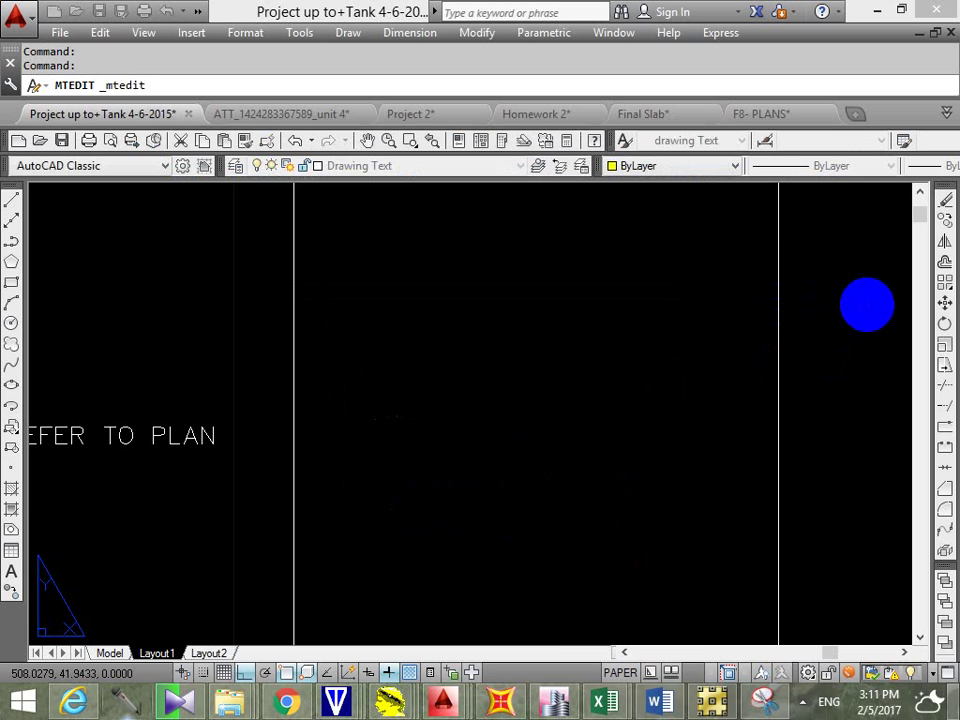
click(110, 653)
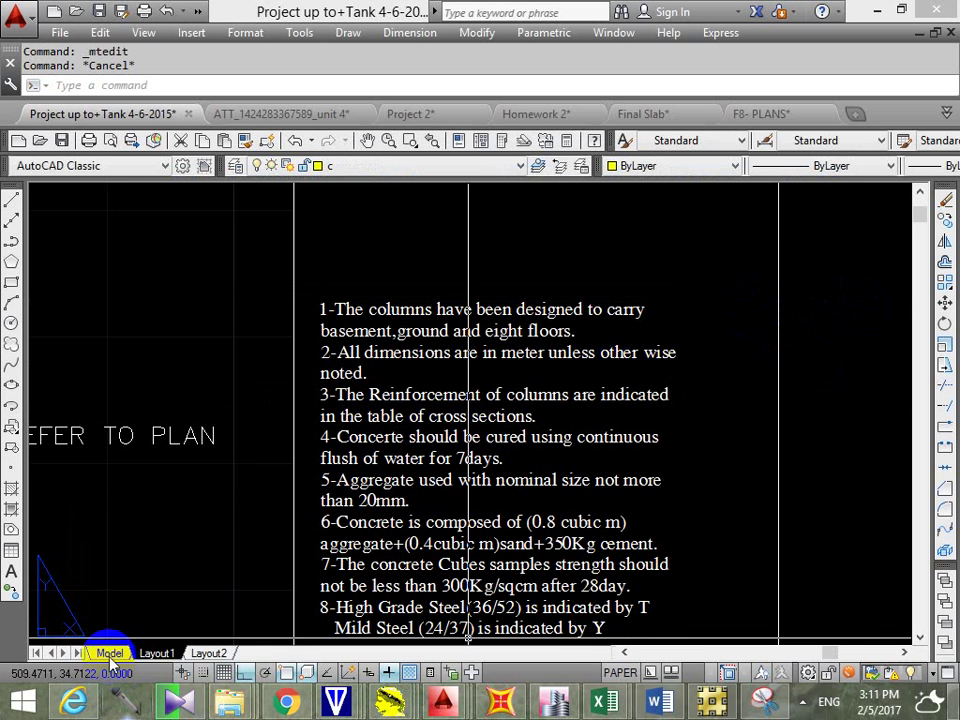
Step: Erase the five-line filler multiline text from the empty area beside the plan
scroll(265, 305, up, 1)
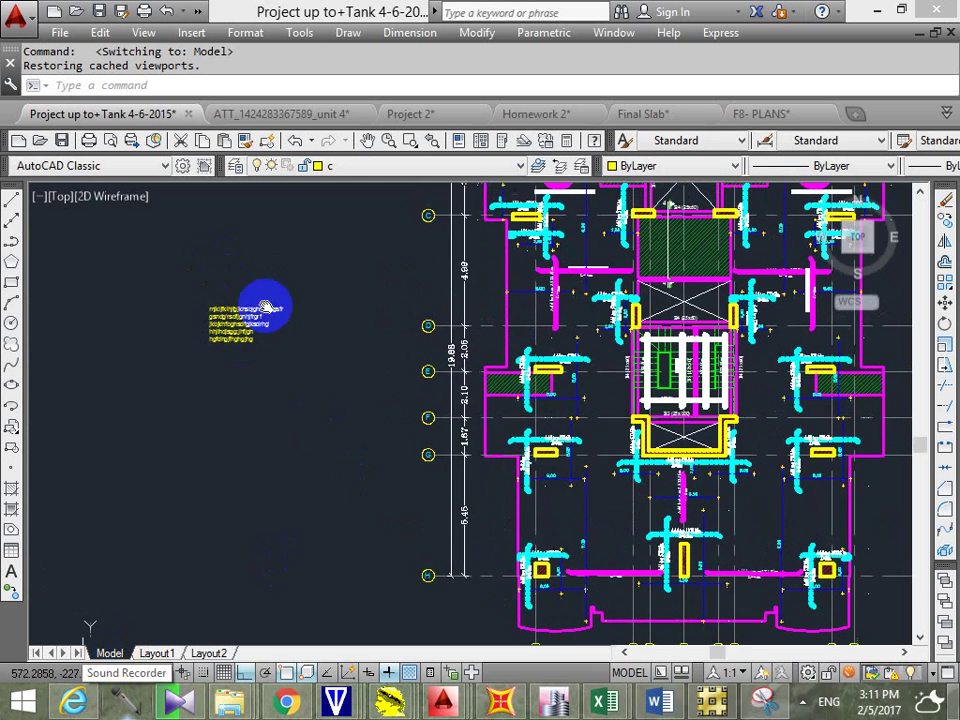
click(281, 272)
click(224, 345)
text(e)
key(Return)
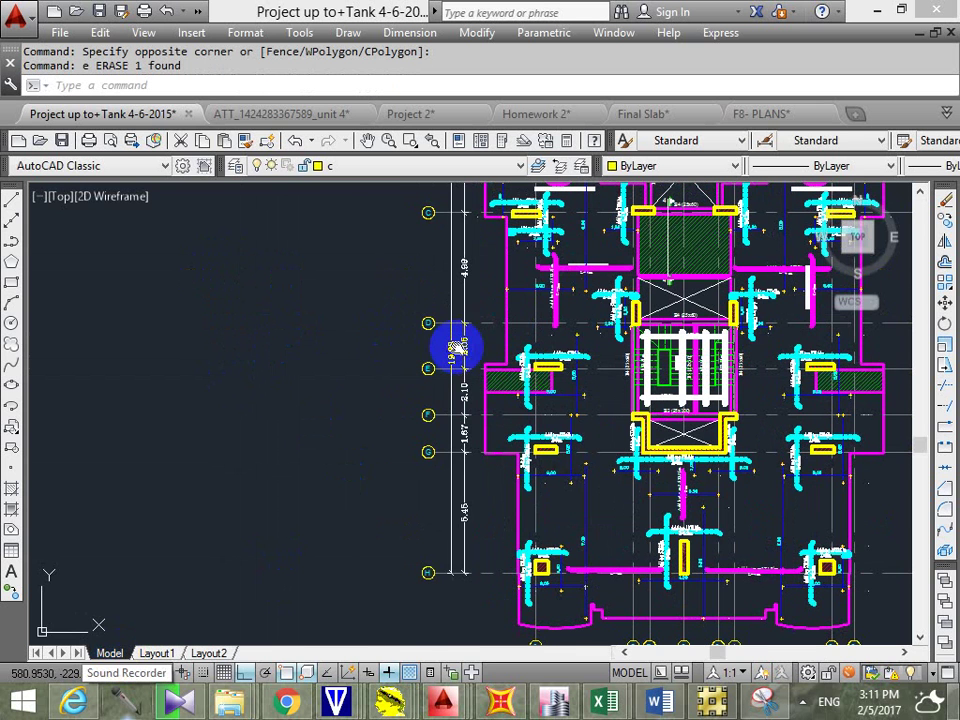
Step: Examine the additional top bars, their hooked end and their labels around the column on grid C near the 4.99 dimension
middle_drag(455, 348, 390, 364)
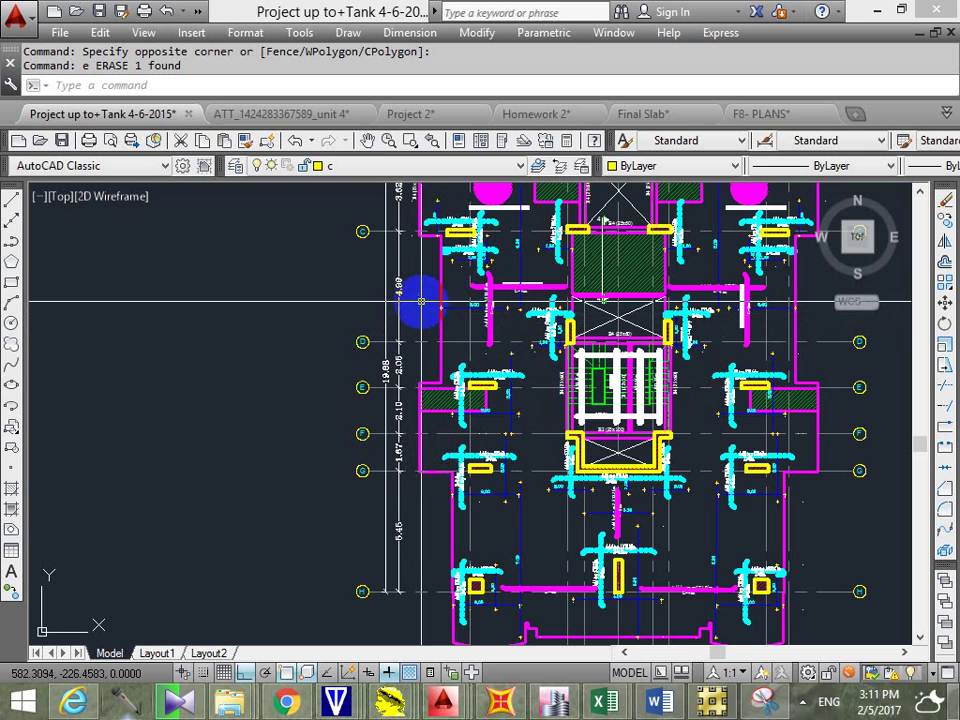
scroll(450, 311, up, 1)
scroll(470, 281, down, 1)
scroll(476, 281, up, 8)
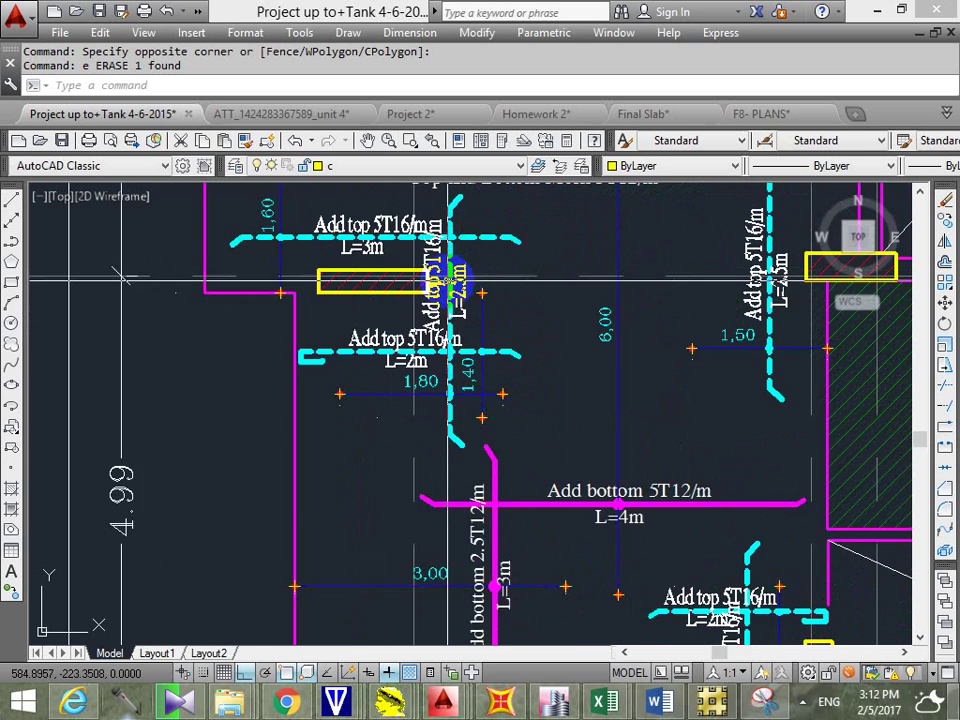
mouse_move(432, 350)
middle_down()
mouse_move(407, 381)
mouse_move(381, 354)
middle_up()
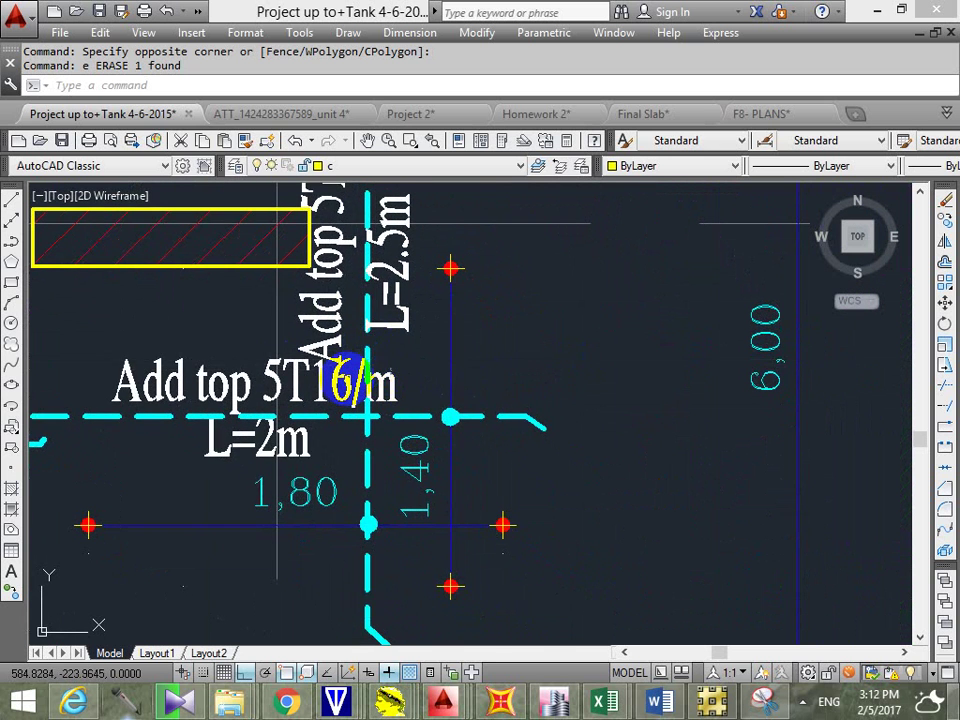
scroll(491, 392, down, 4)
mouse_move(115, 326)
middle_down()
mouse_move(115, 295)
mouse_move(238, 292)
middle_up()
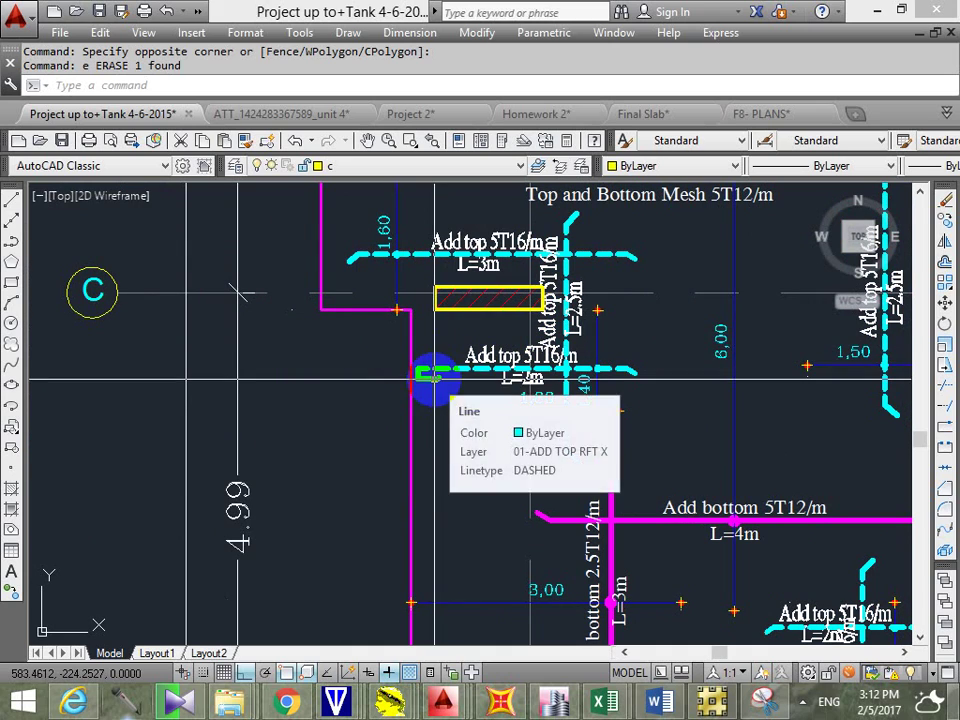
scroll(524, 368, down, 6)
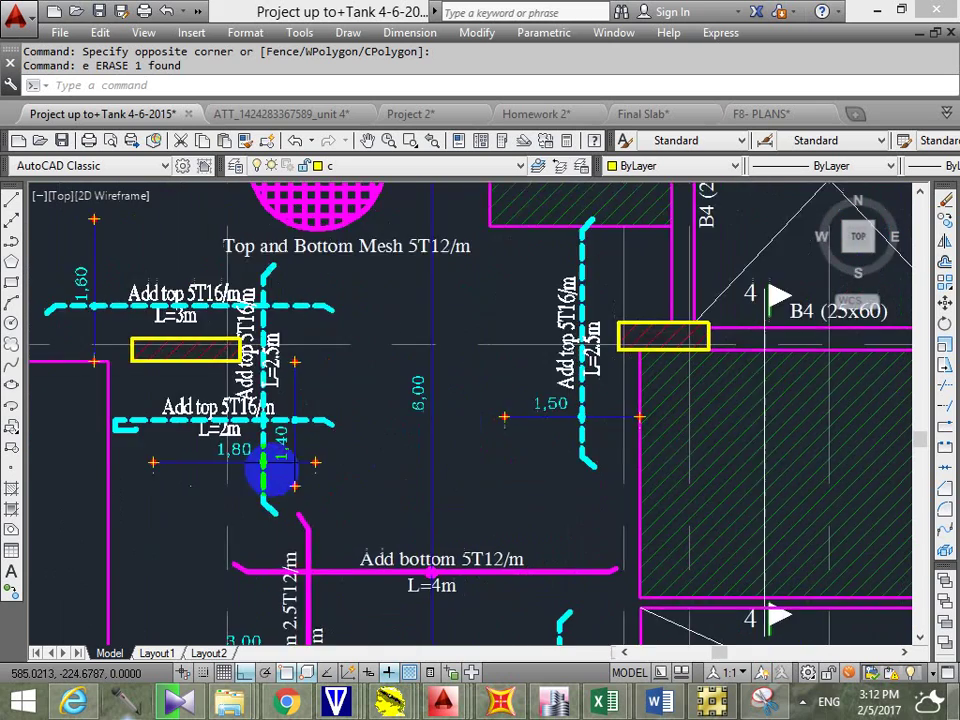
Step: Examine the additional top bars and length labels around the opposite-side columns on grids E and C, including the hooked bar at the slab edge
scroll(764, 400, up, 6)
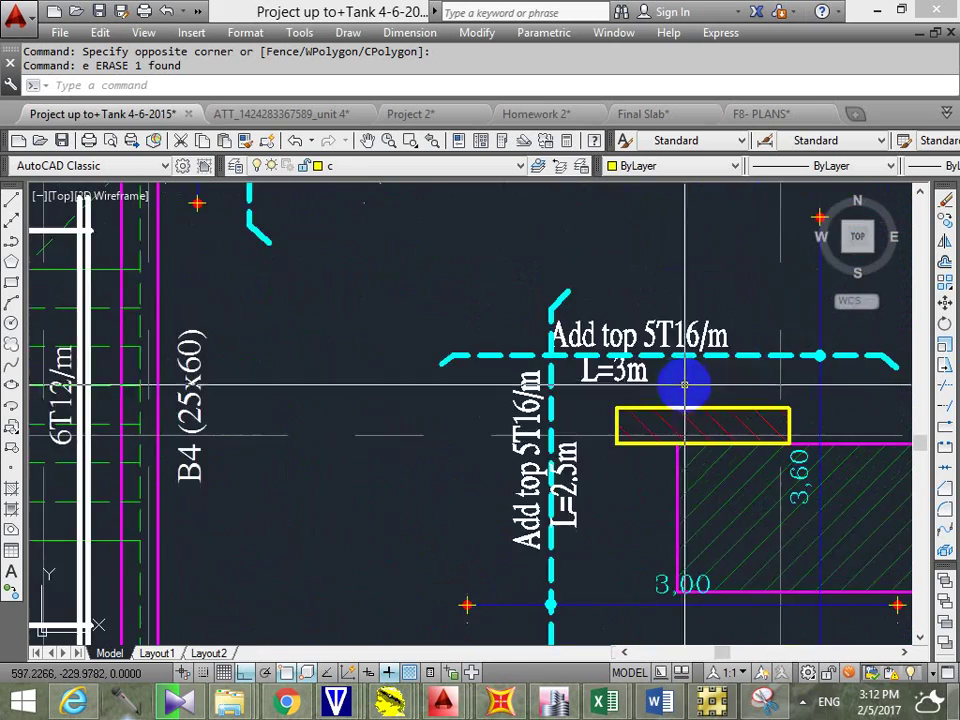
middle_drag(714, 403, 581, 403)
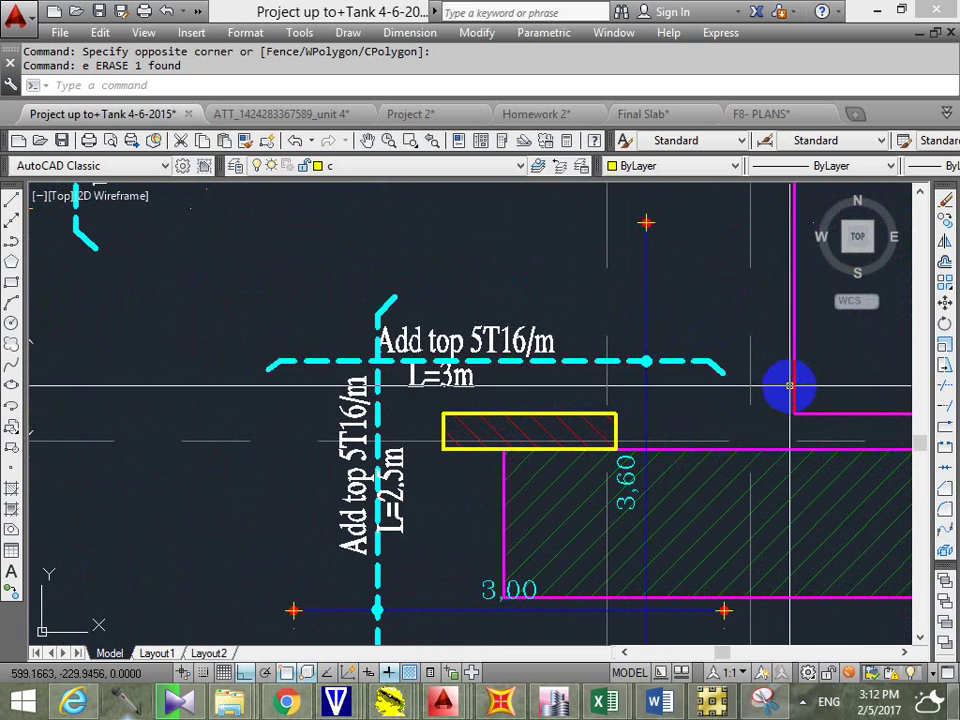
scroll(681, 369, down, 6)
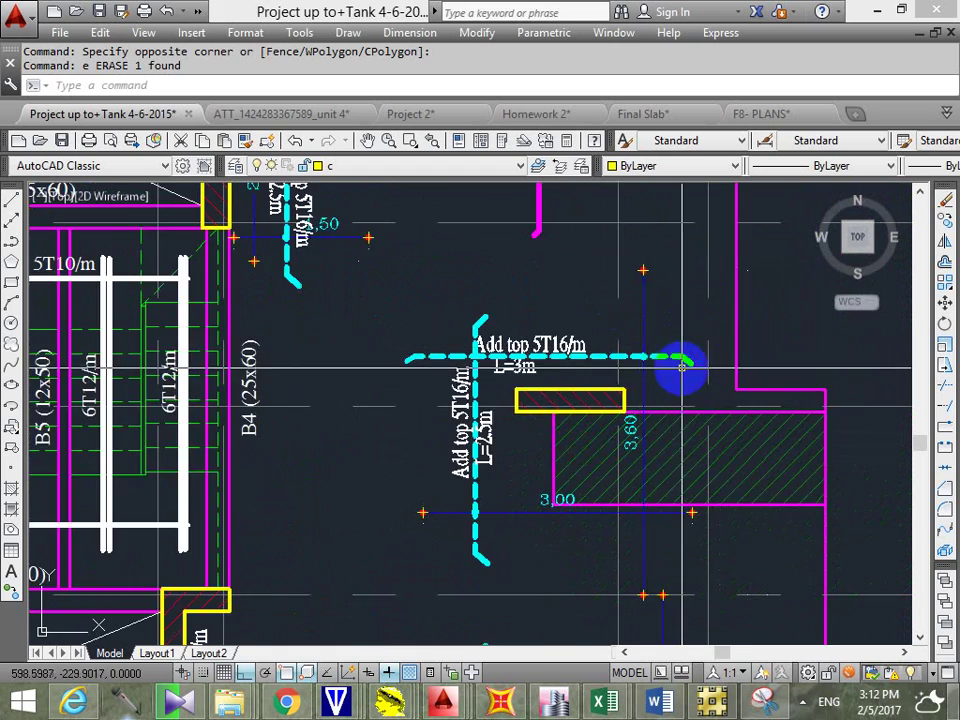
middle_drag(681, 369, 619, 390)
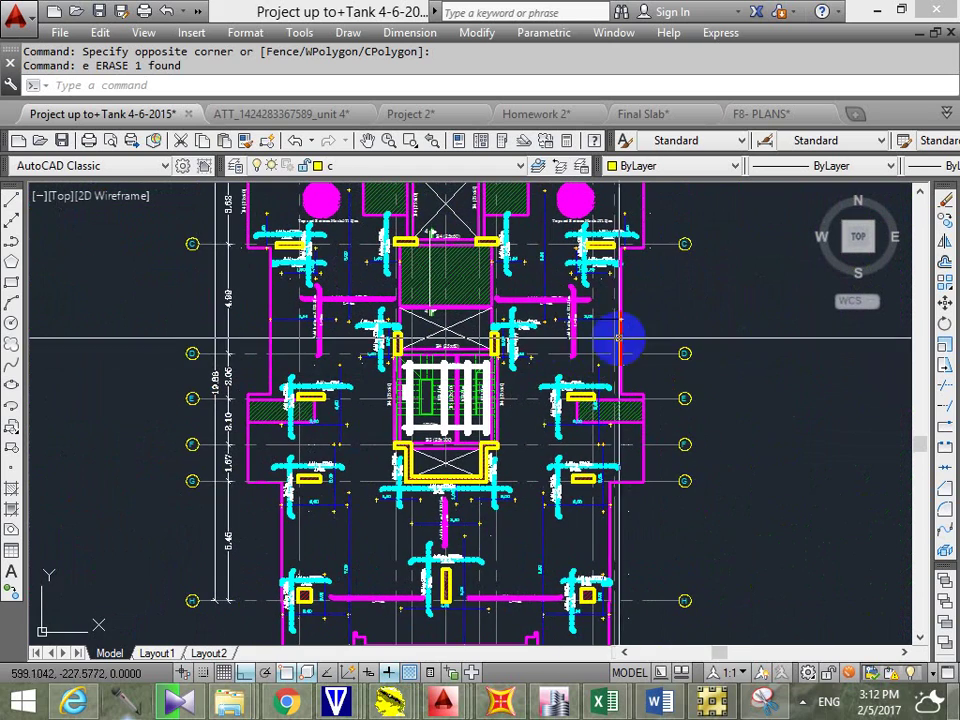
scroll(598, 246, up, 8)
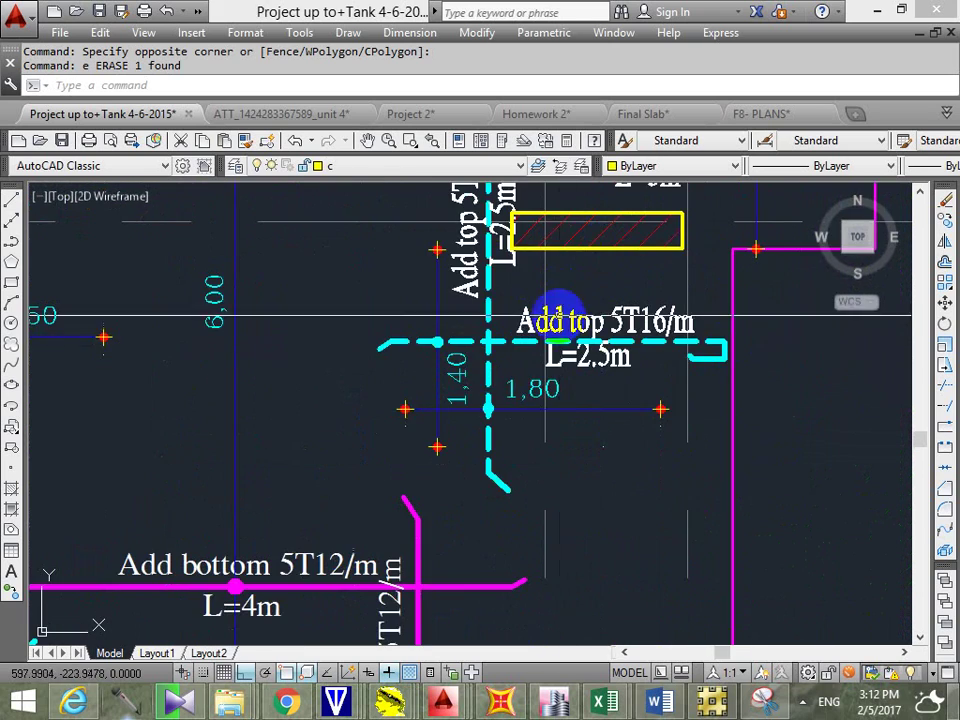
scroll(620, 330, up, 2)
scroll(650, 337, down, 2)
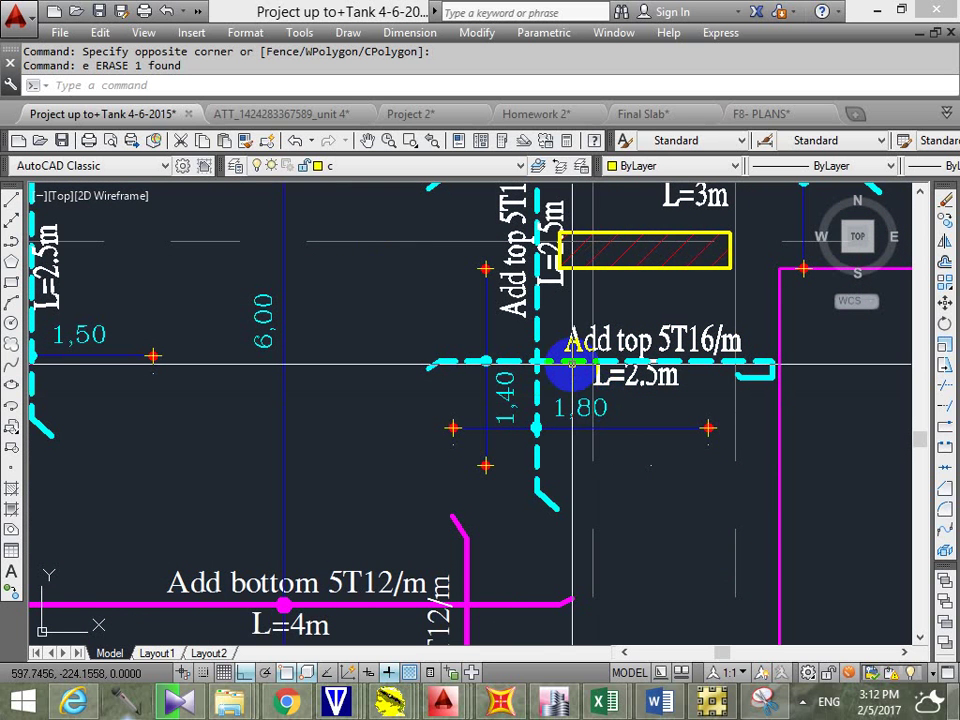
mouse_move(576, 360)
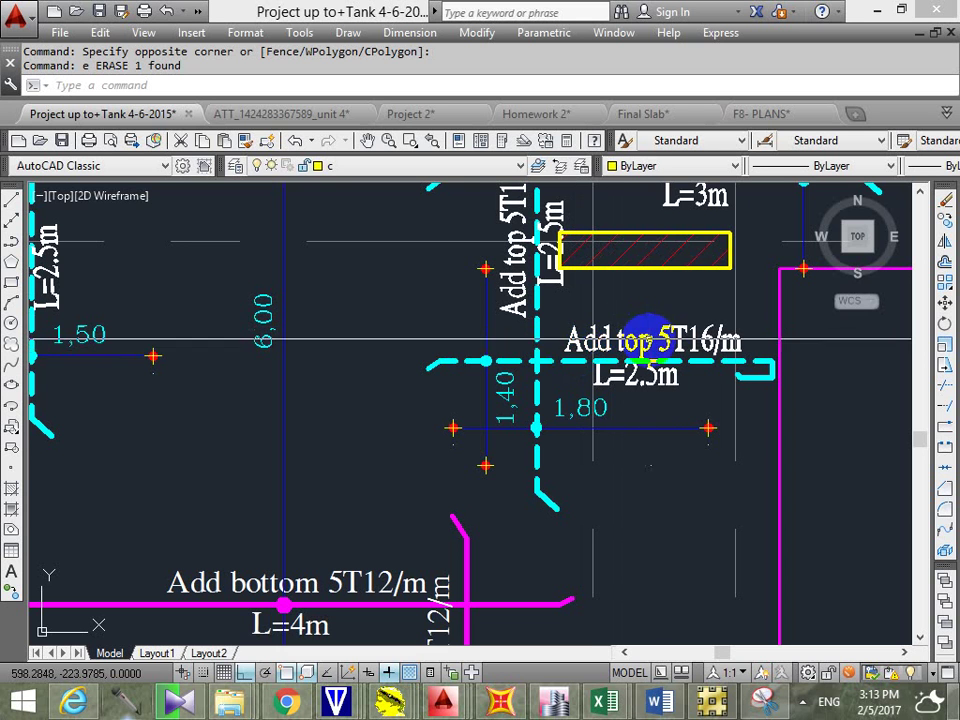
mouse_move(664, 351)
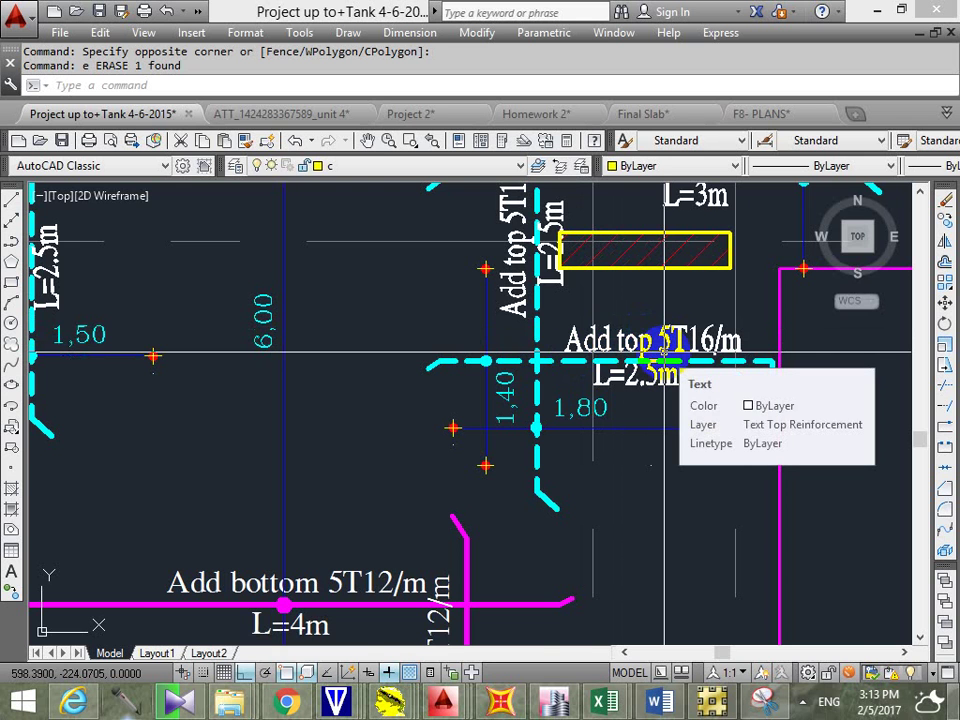
Step: Examine the additional bottom bars and top bars around the middle column on grid H, below the core
scroll(662, 425, down, 4)
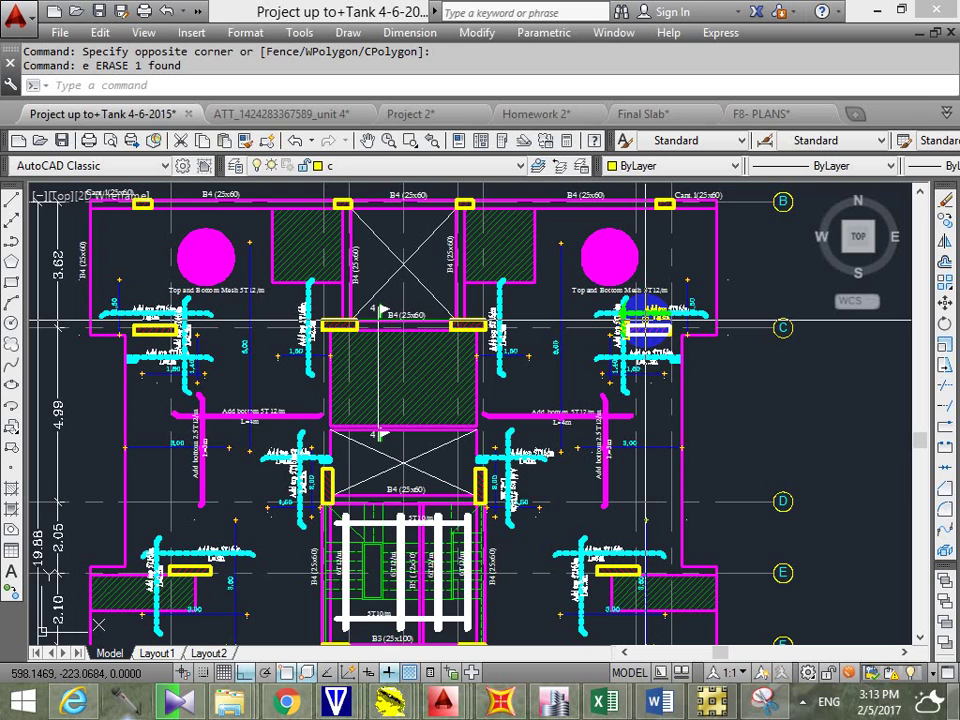
scroll(588, 410, down, 4)
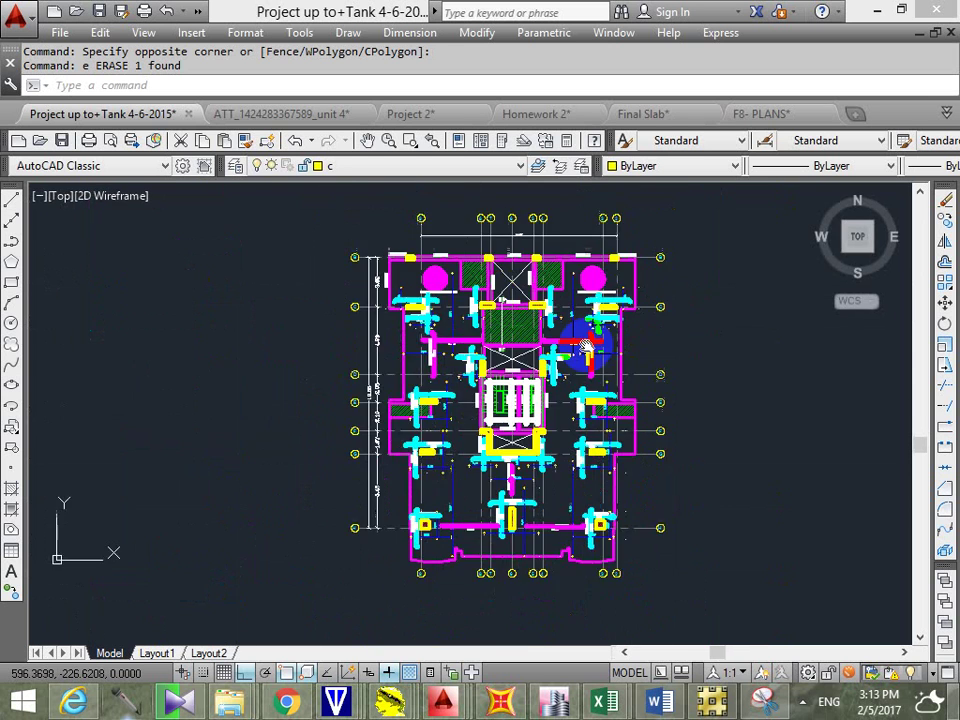
scroll(588, 345, up, 5)
scroll(467, 518, up, 2)
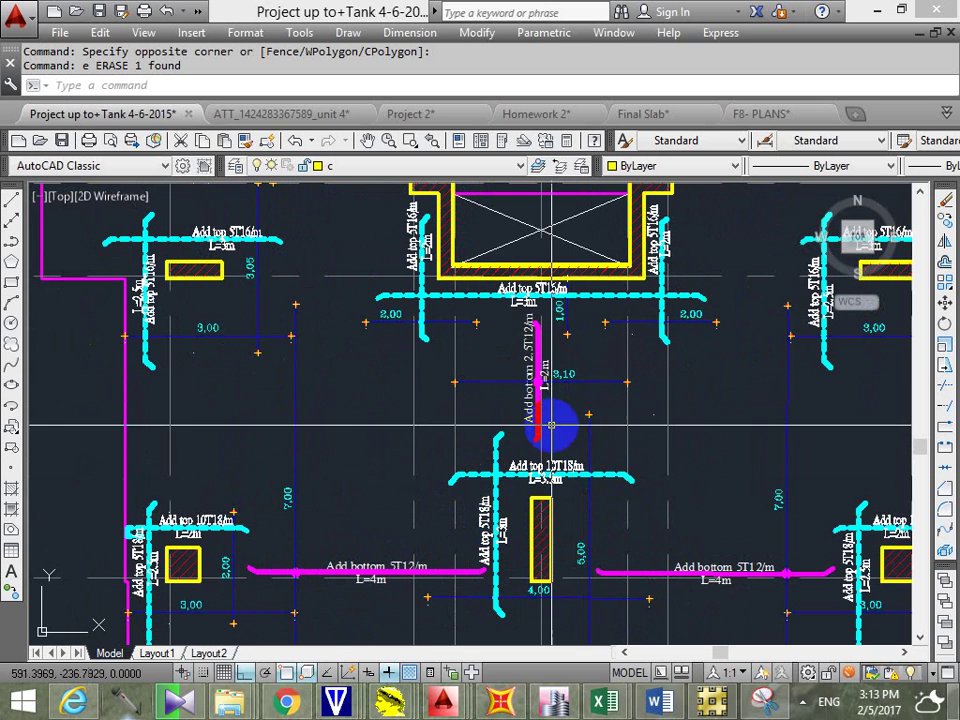
scroll(550, 425, up, 4)
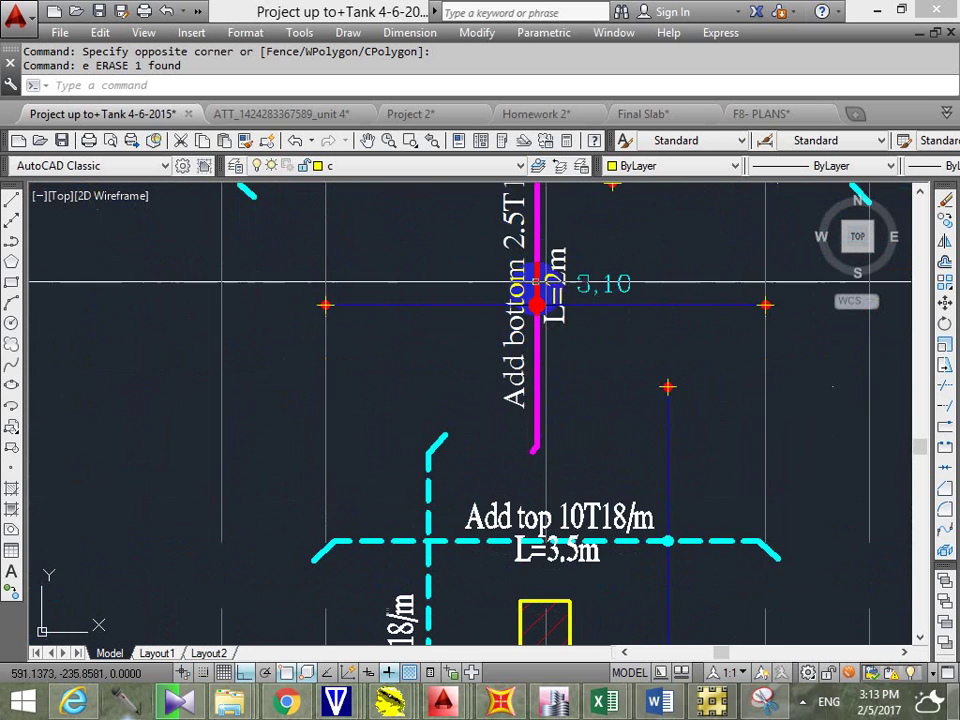
scroll(537, 290, down, 5)
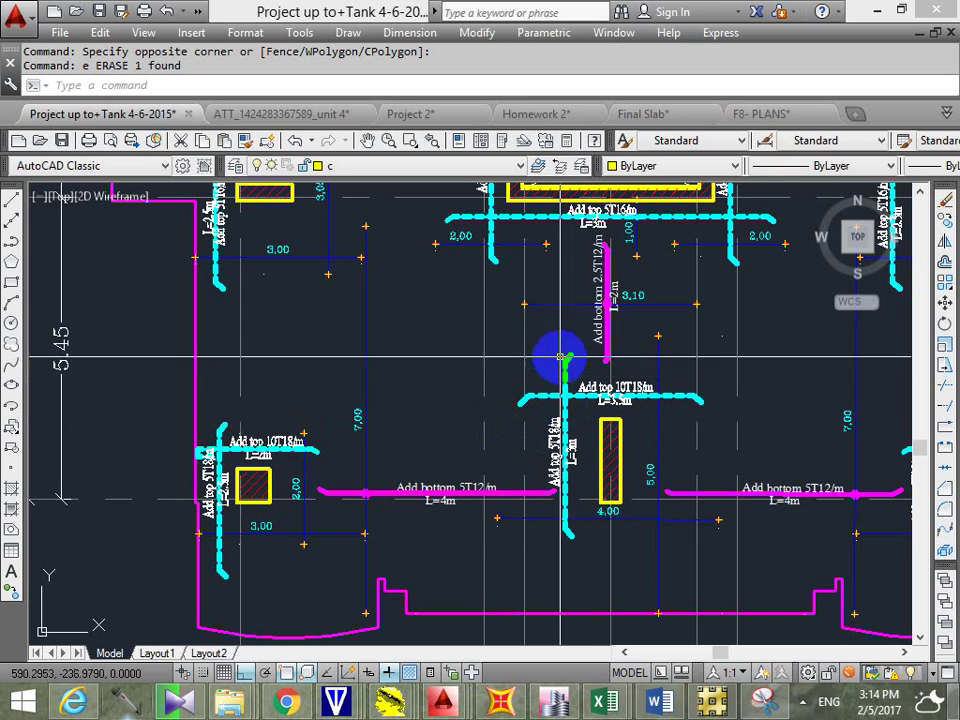
scroll(568, 357, down, 8)
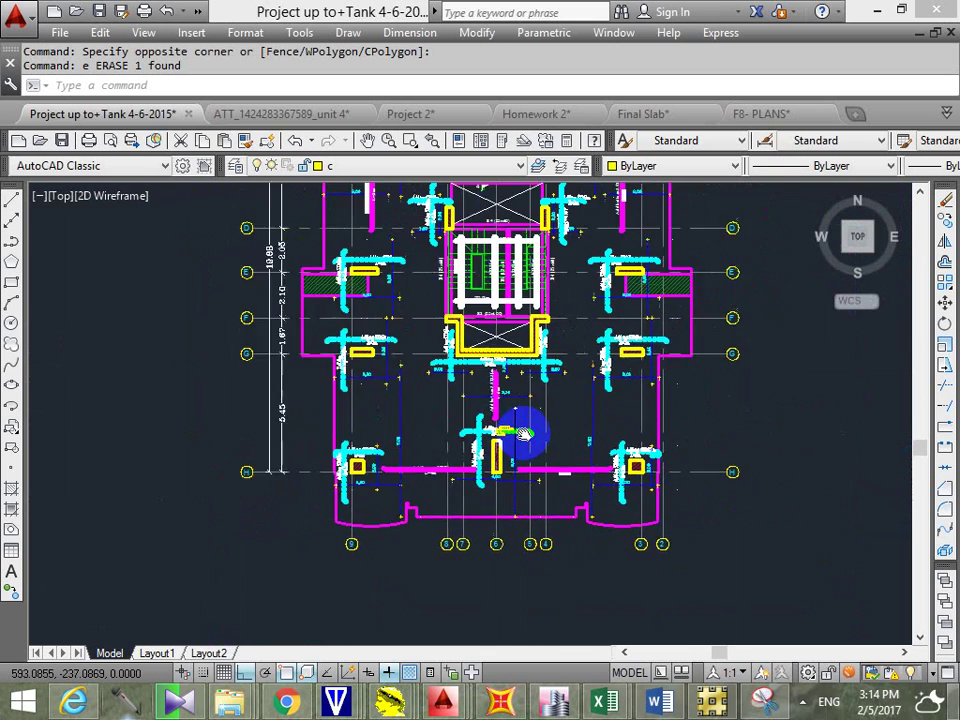
Step: Examine the circular mesh symbol and its "Top and Bottom Mesh 5T12/m" note between grids B and C, together with the adjacent top bars
scroll(543, 350, up, 10)
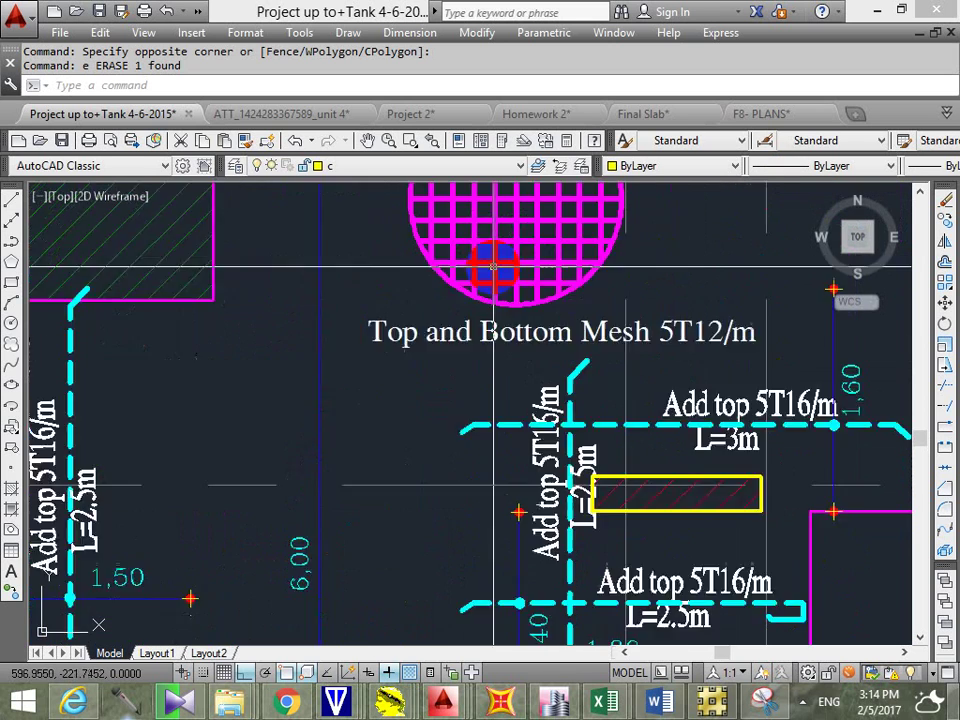
mouse_move(718, 367)
middle_down()
mouse_move(561, 390)
mouse_move(542, 369)
mouse_move(570, 388)
middle_up()
scroll(505, 366, down, 4)
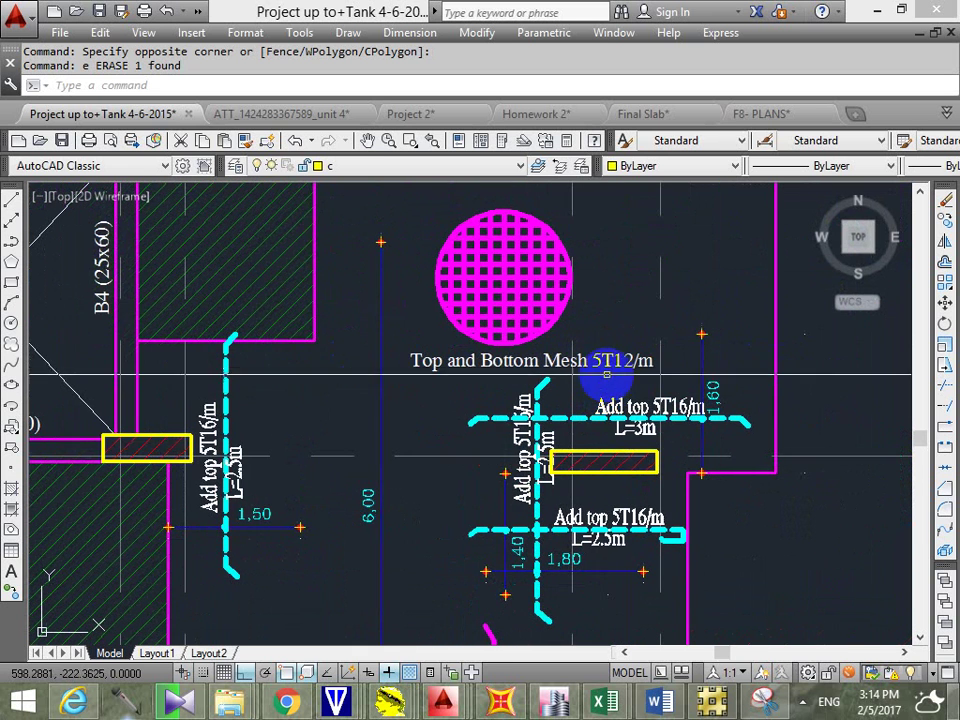
scroll(544, 400, up, 4)
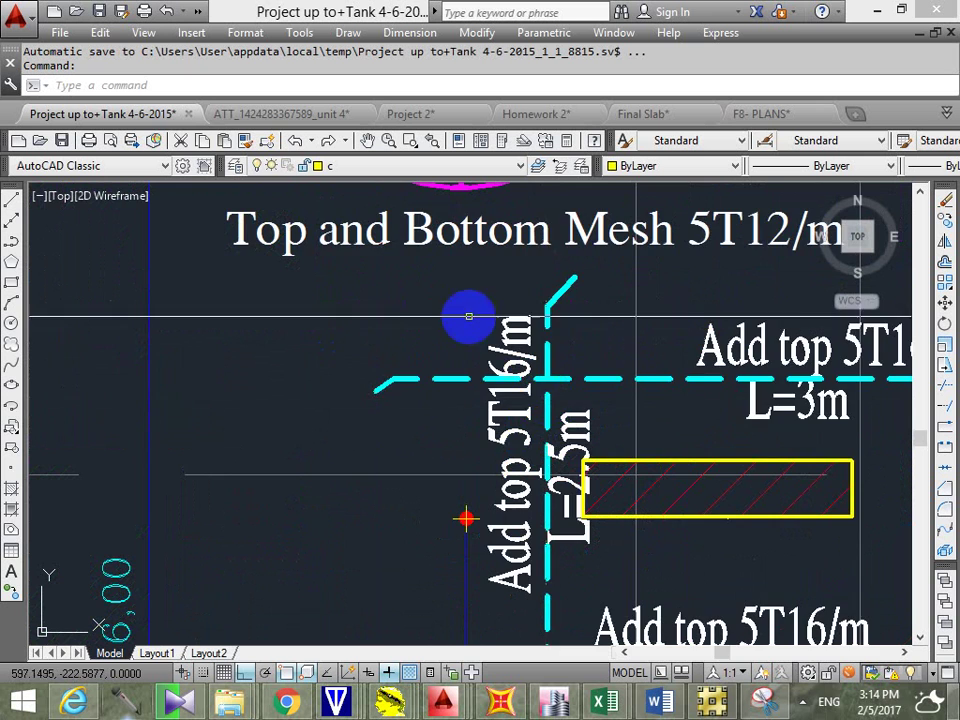
scroll(467, 317, down, 5)
middle_drag(508, 364, 515, 491)
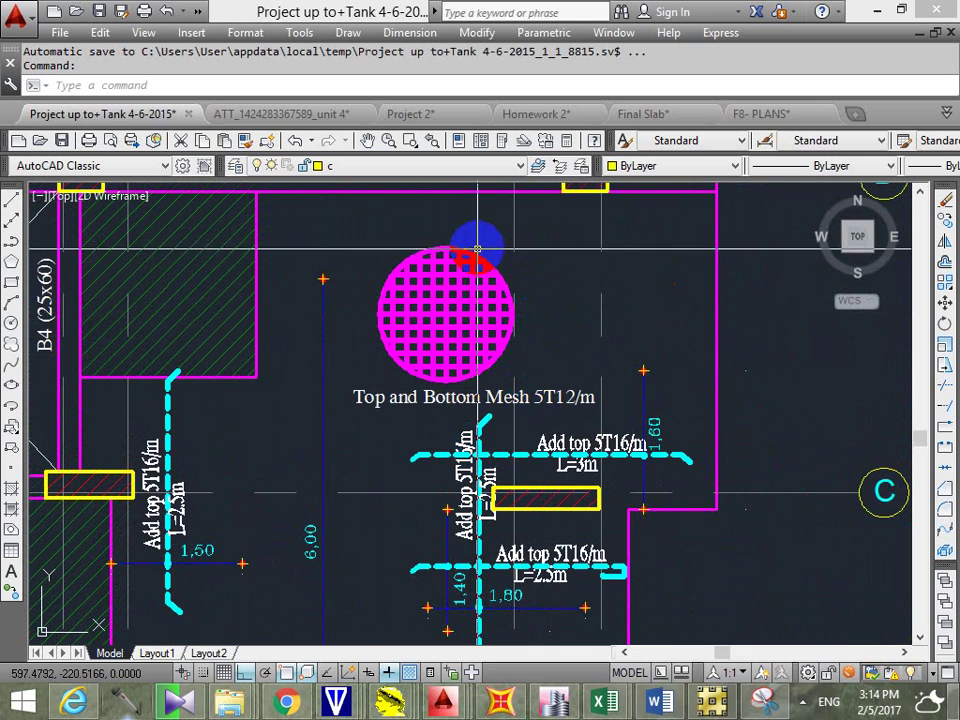
scroll(455, 283, up, 4)
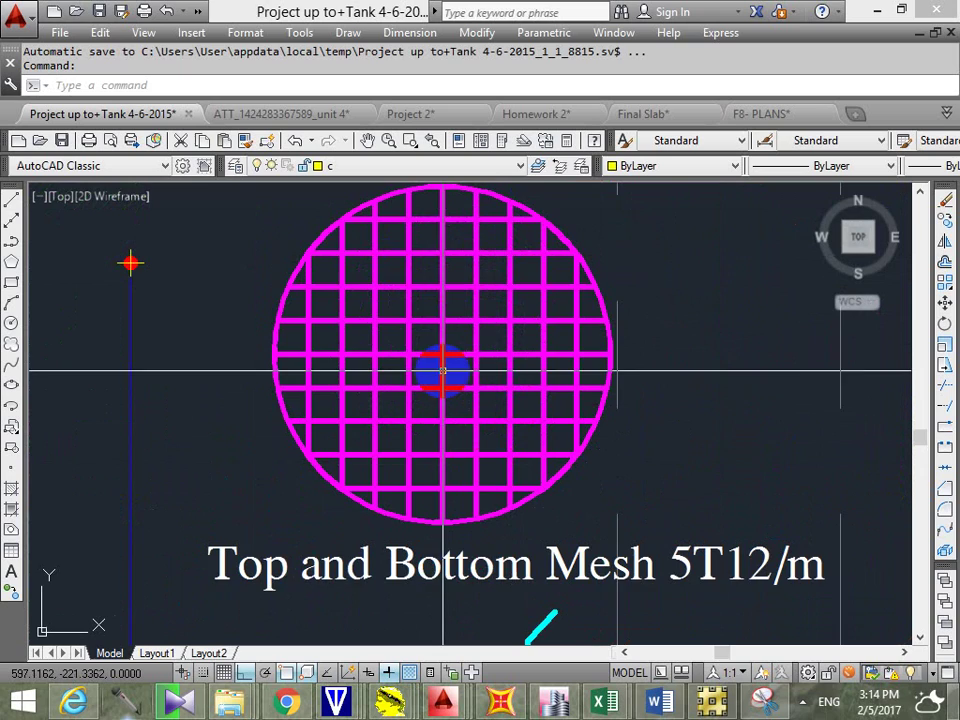
scroll(442, 370, down, 6)
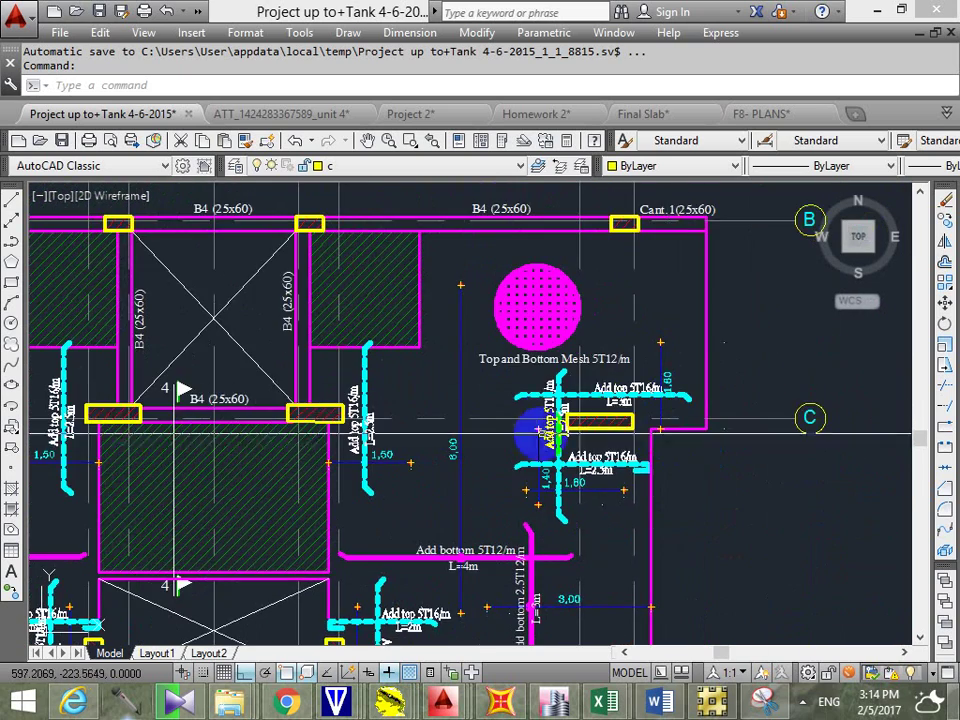
scroll(600, 405, up, 2)
scroll(600, 420, down, 4)
Step: Switch to SAFE and display the slab M22 contours with a range of -3.25 minimum to -3.24 maximum Tonf-m/m
mouse_move(712, 700)
click(700, 640)
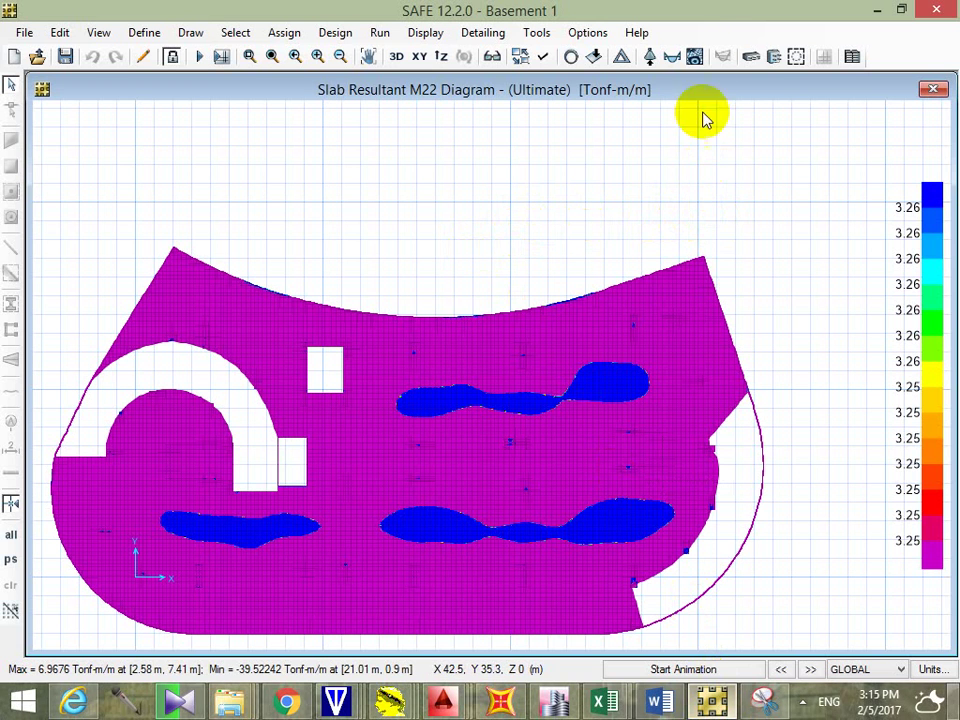
click(694, 57)
double_click(345, 521)
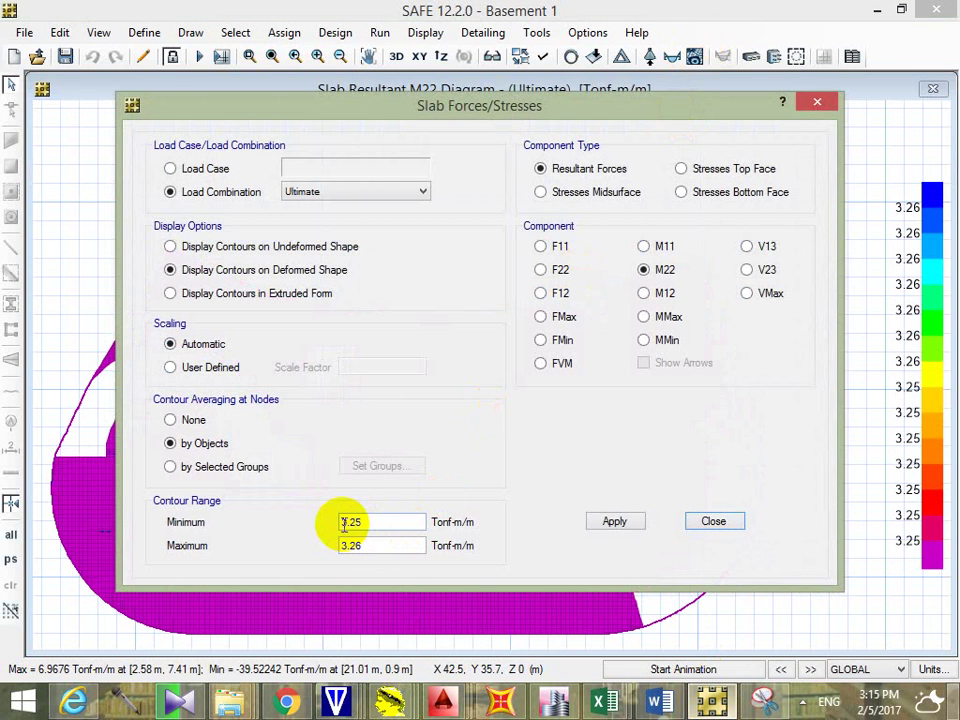
text(-)
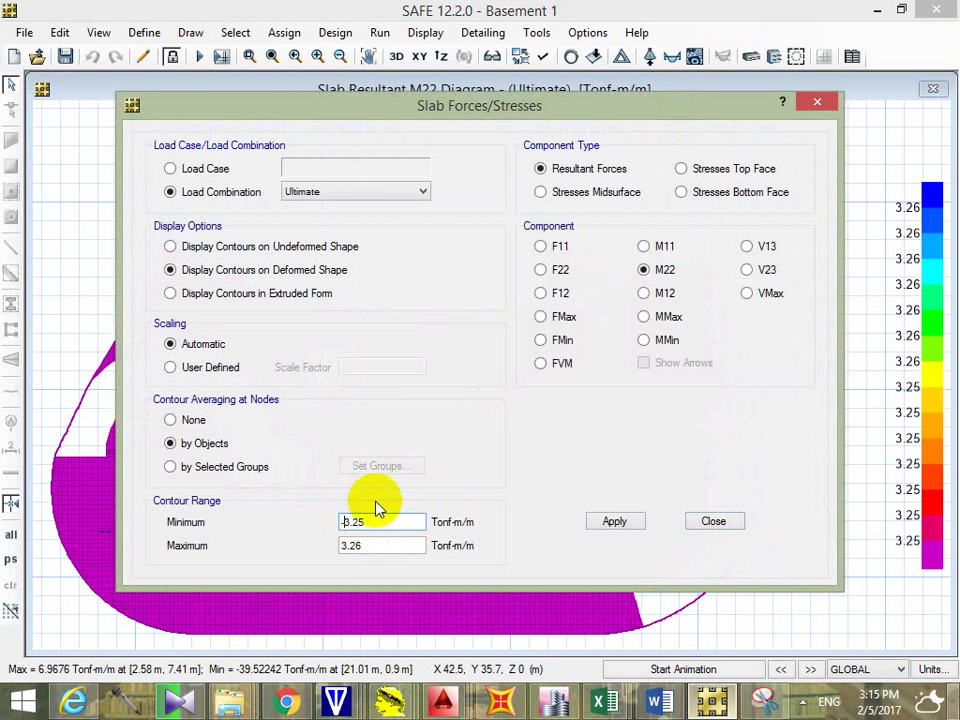
click(343, 544)
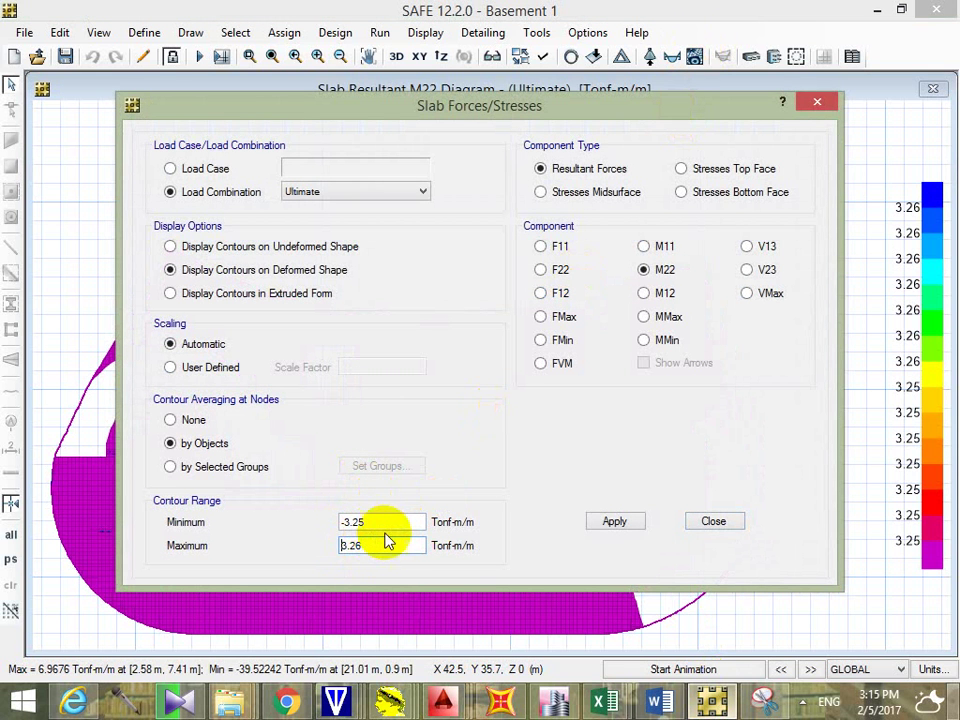
text(-)
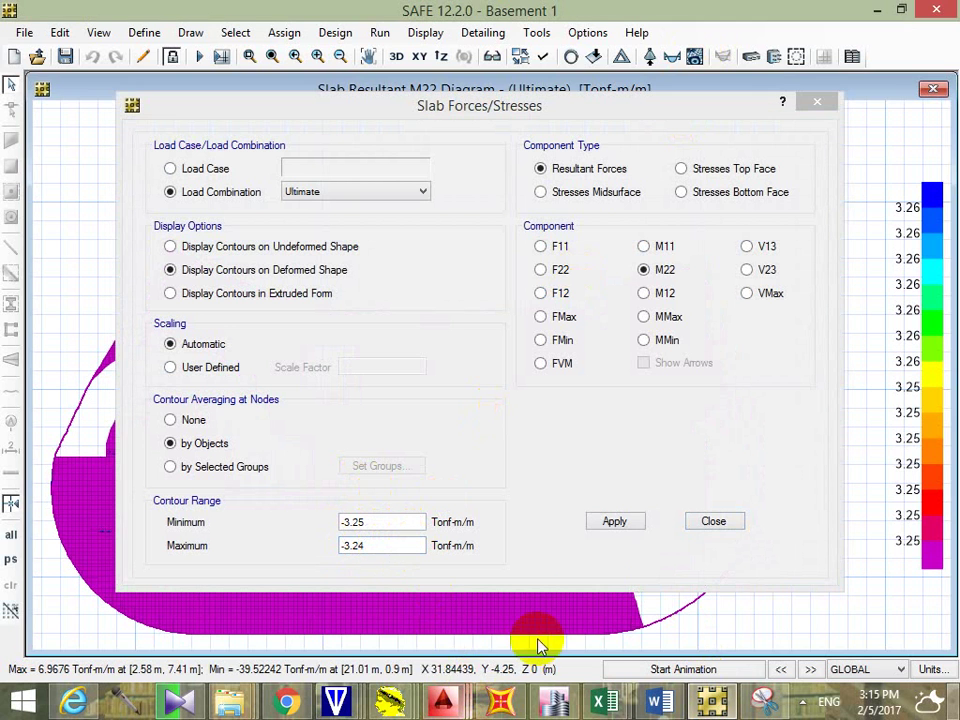
click(614, 521)
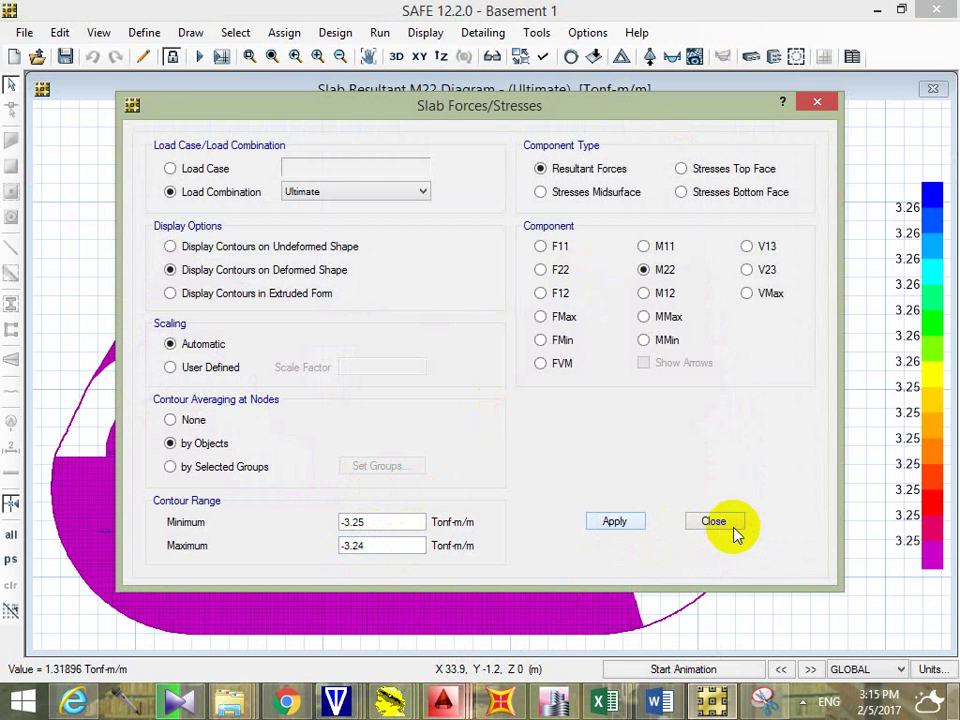
click(716, 521)
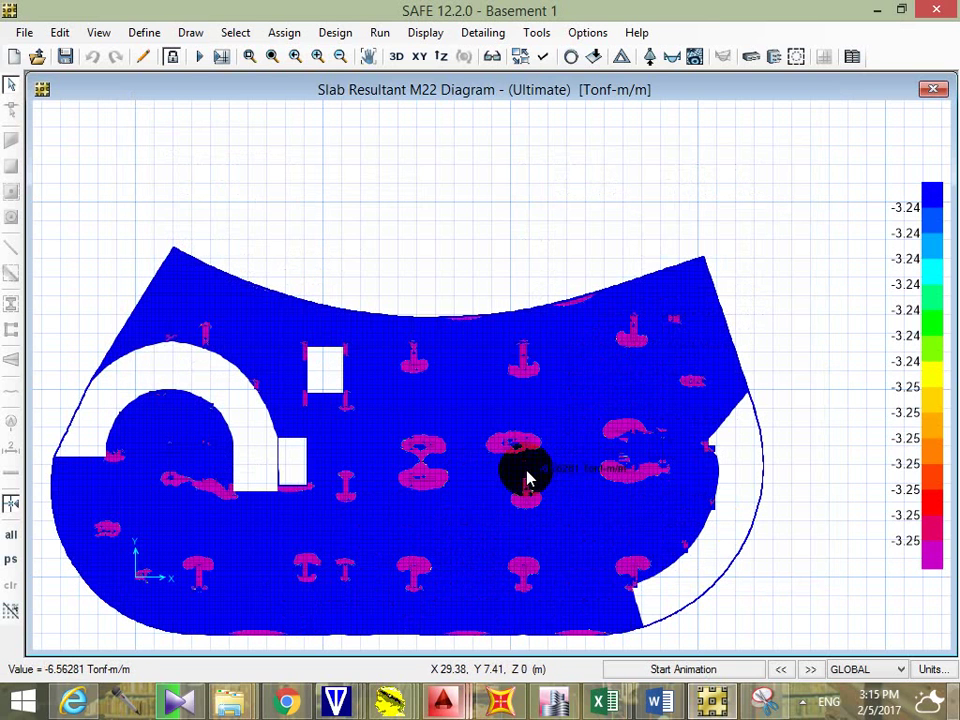
scroll(182, 574, up, 4)
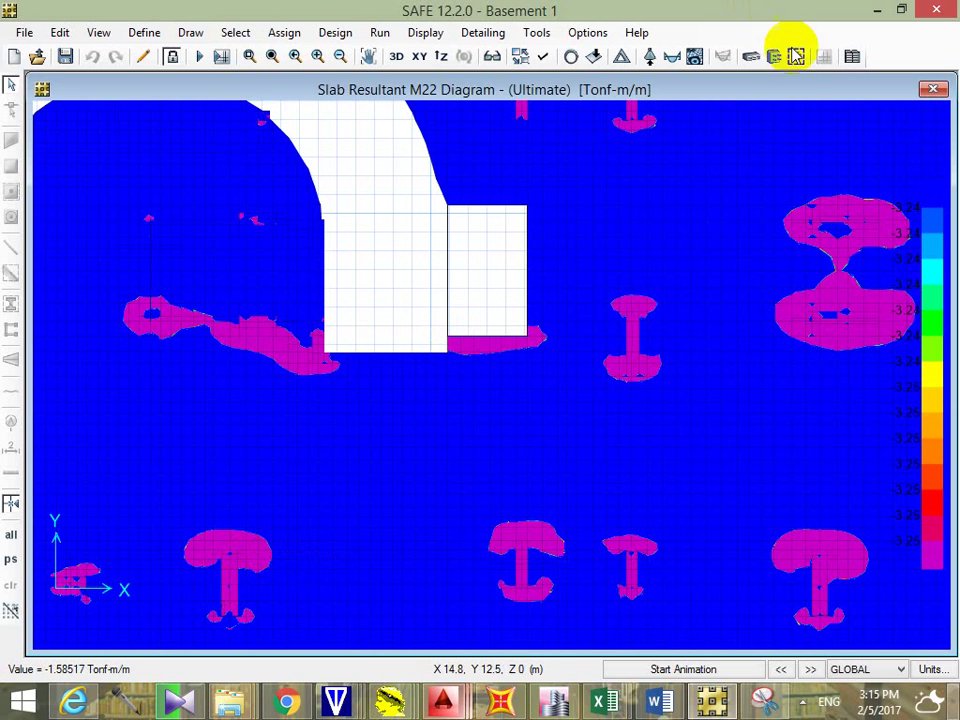
Step: Display the slab M11 resultant contours for the Ultimate combination, keeping the -3.25 to -3.24 Tonf-m/m range
click(694, 56)
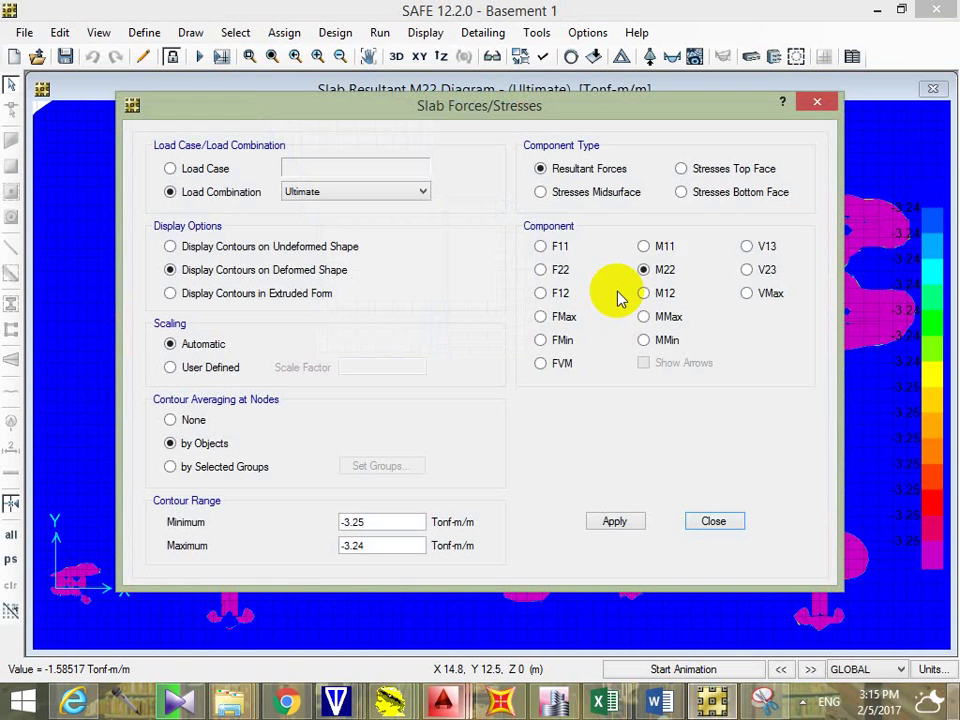
click(643, 246)
click(614, 521)
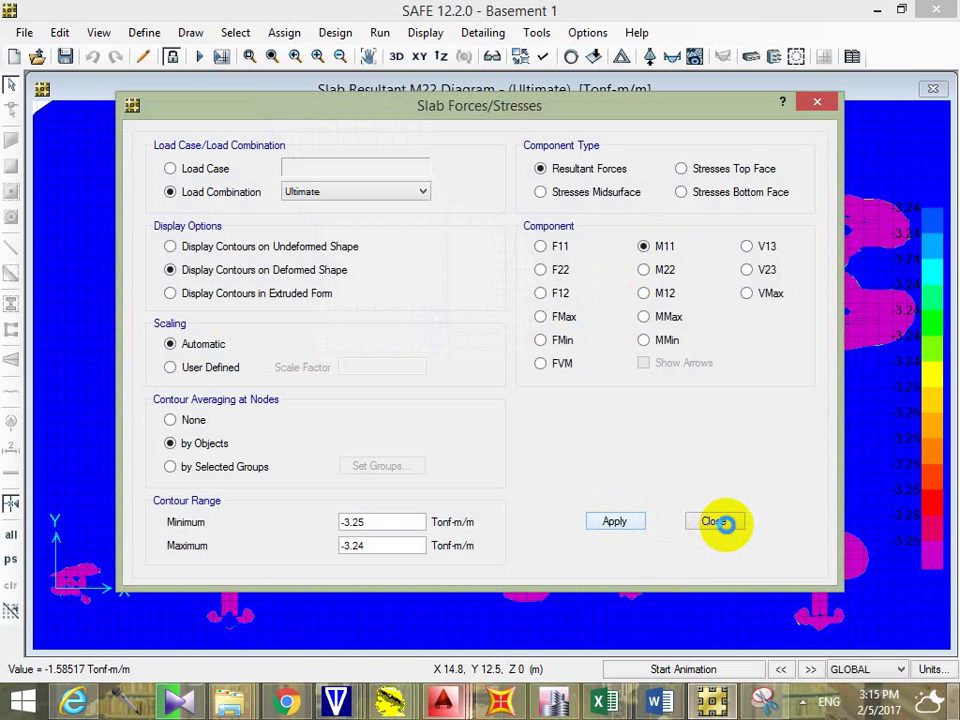
click(724, 521)
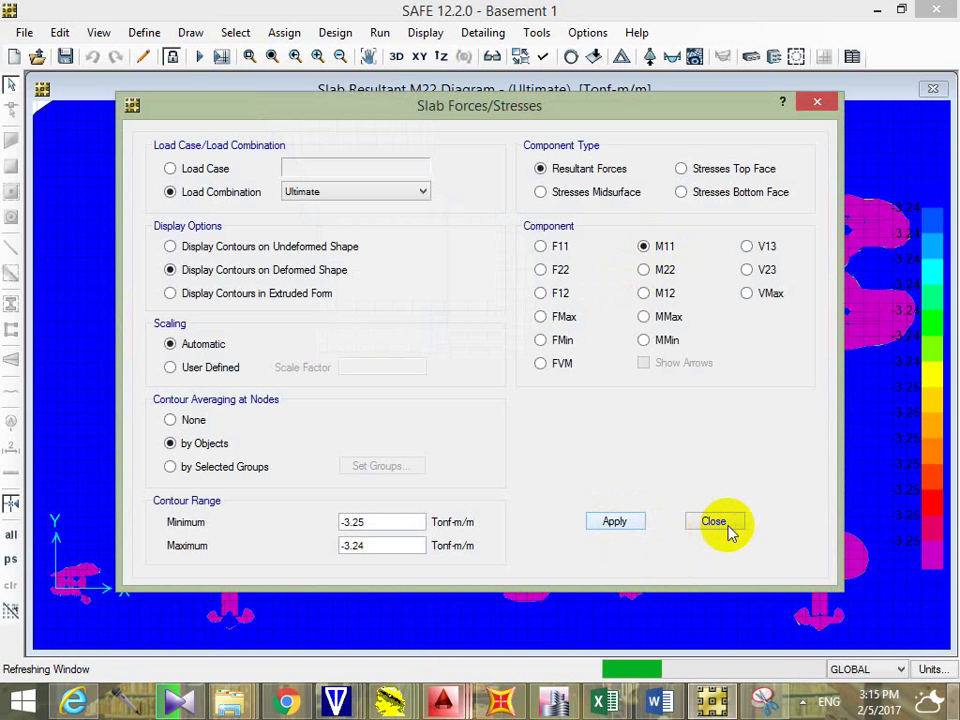
click(726, 529)
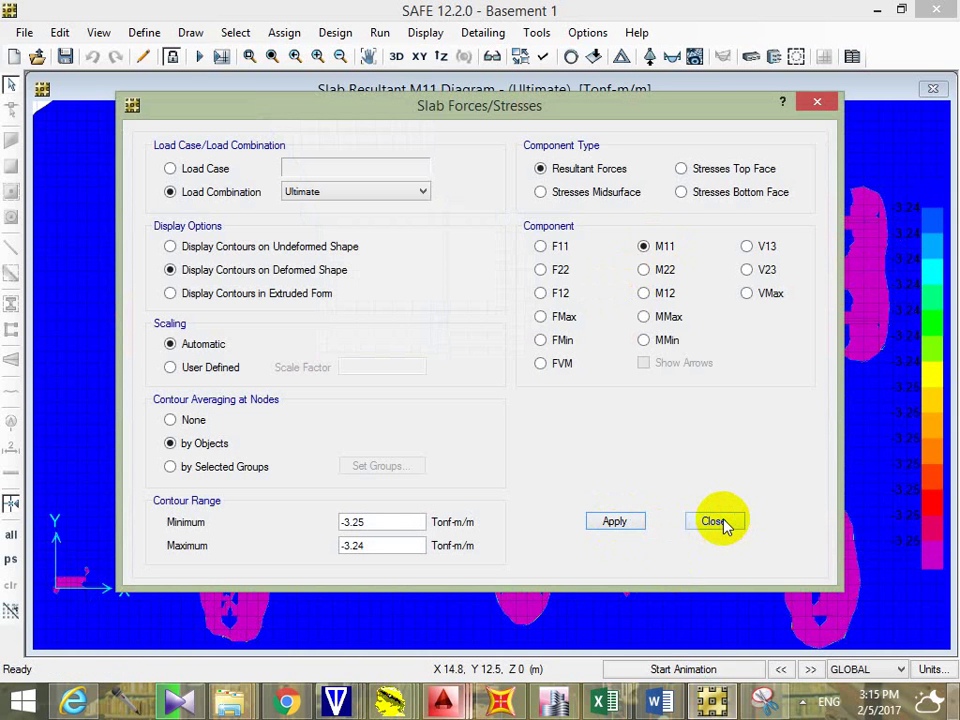
scroll(585, 336, up, 3)
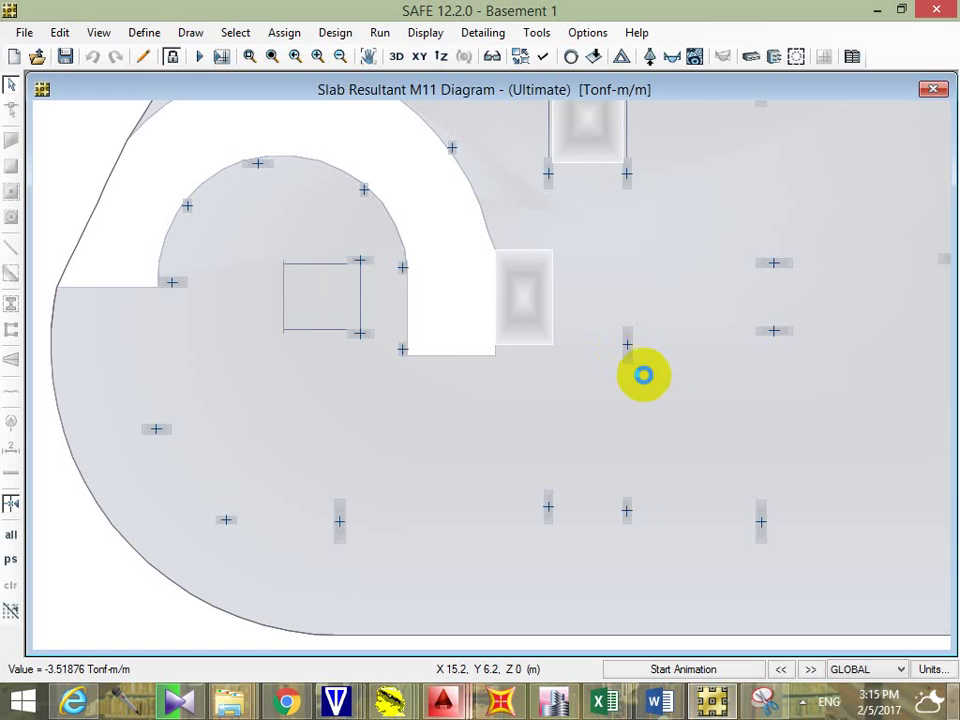
click(694, 445)
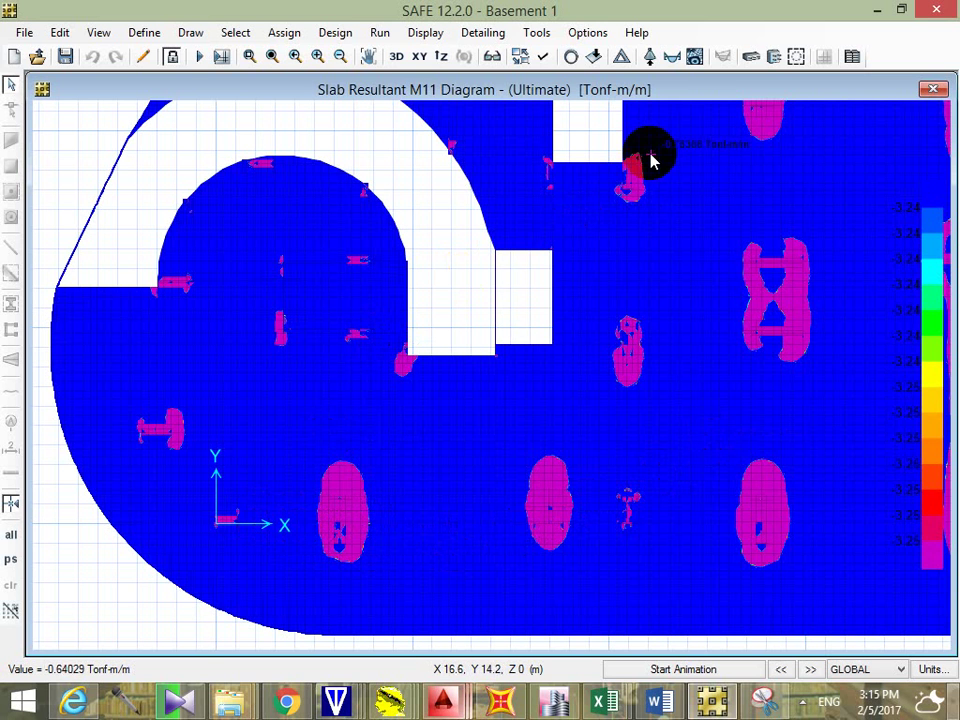
Step: Check the slab force settings, reapply the M11 component, and view the contours over a wider part of the slab
click(692, 58)
click(645, 246)
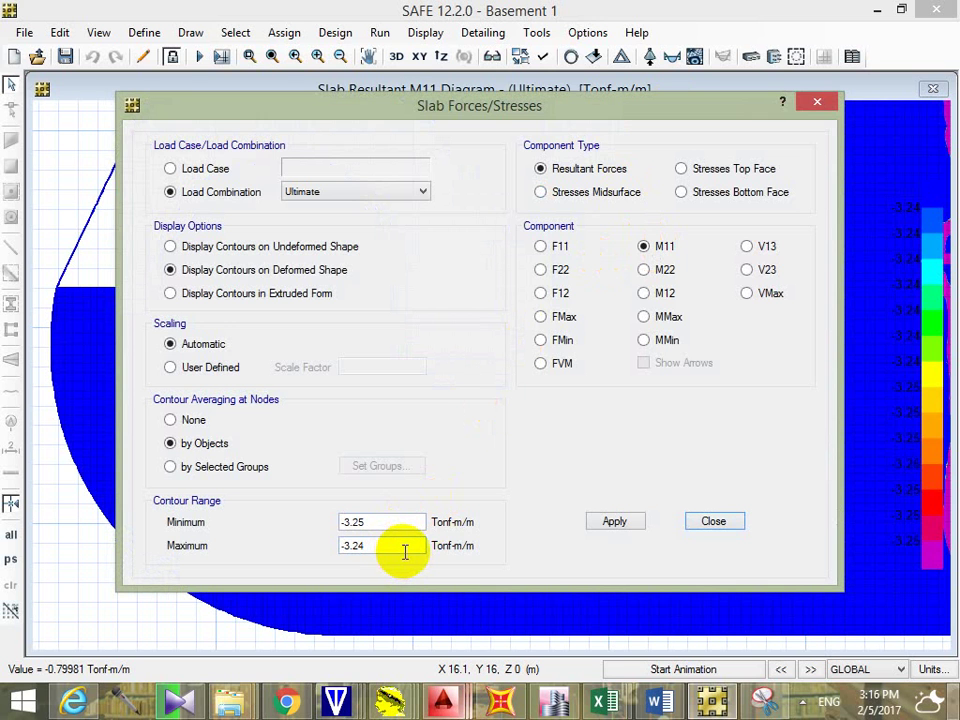
click(614, 521)
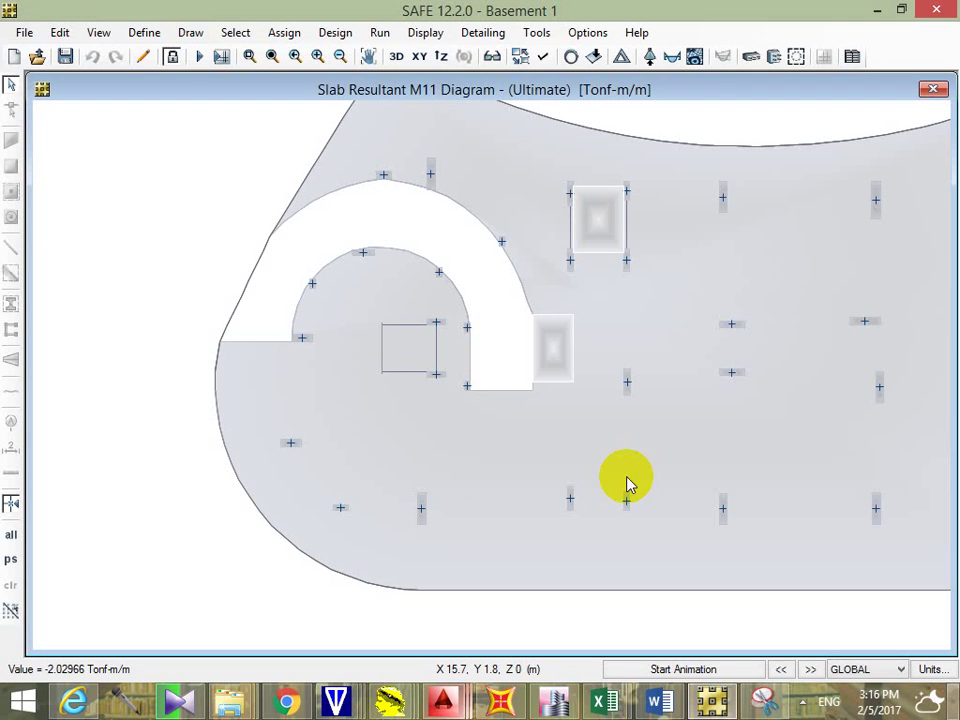
mouse_move(806, 445)
mouse_down()
mouse_move(746, 450)
mouse_move(784, 446)
mouse_move(806, 459)
mouse_up()
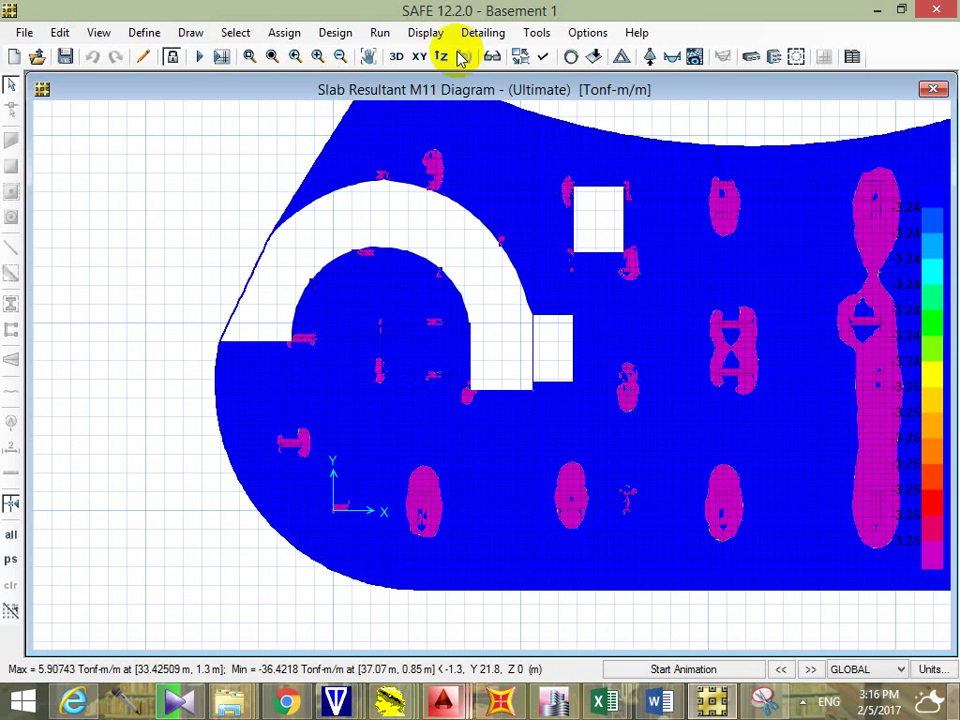
Step: Examine the M11 contour patches and moment values around the columns near the slab's straight edge, including the small column
scroll(566, 510, up, 5)
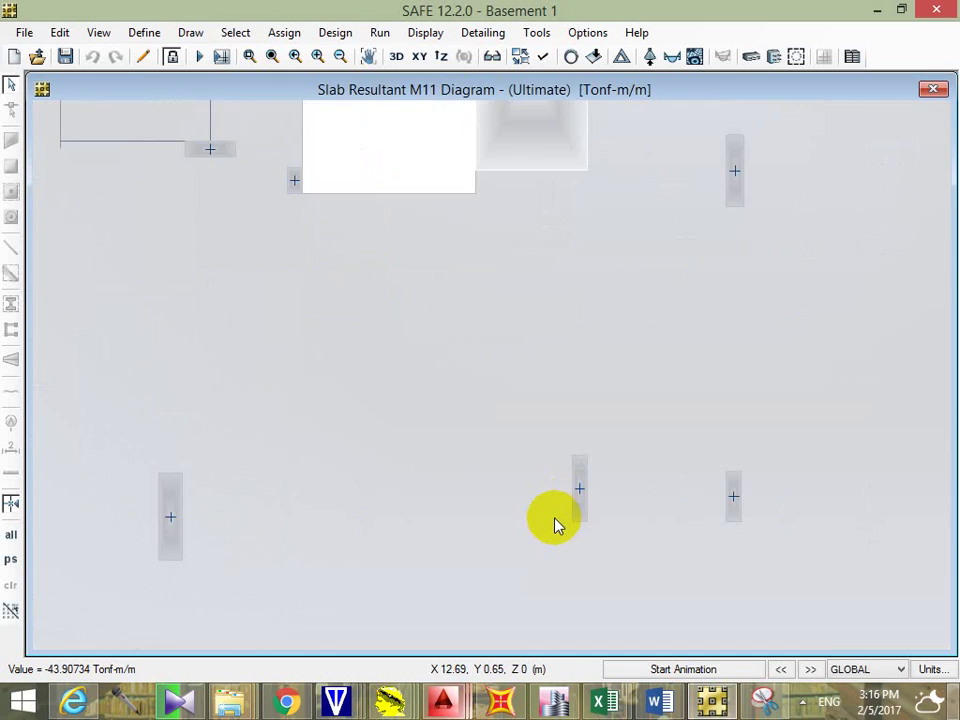
click(587, 465)
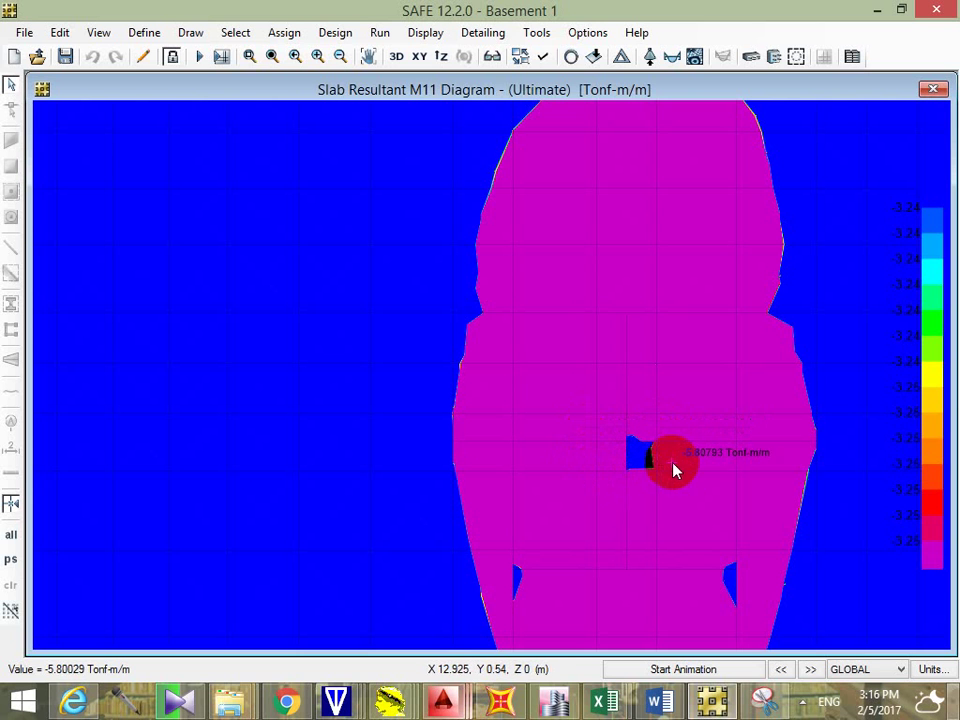
scroll(619, 486, up, 3)
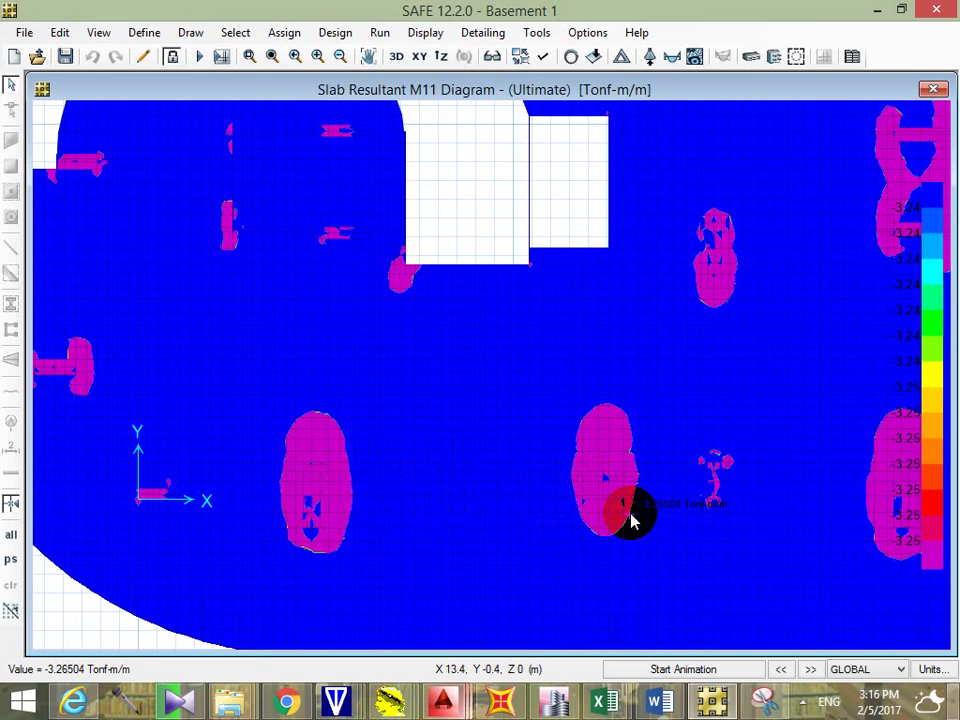
click(729, 507)
scroll(729, 507, up, 1)
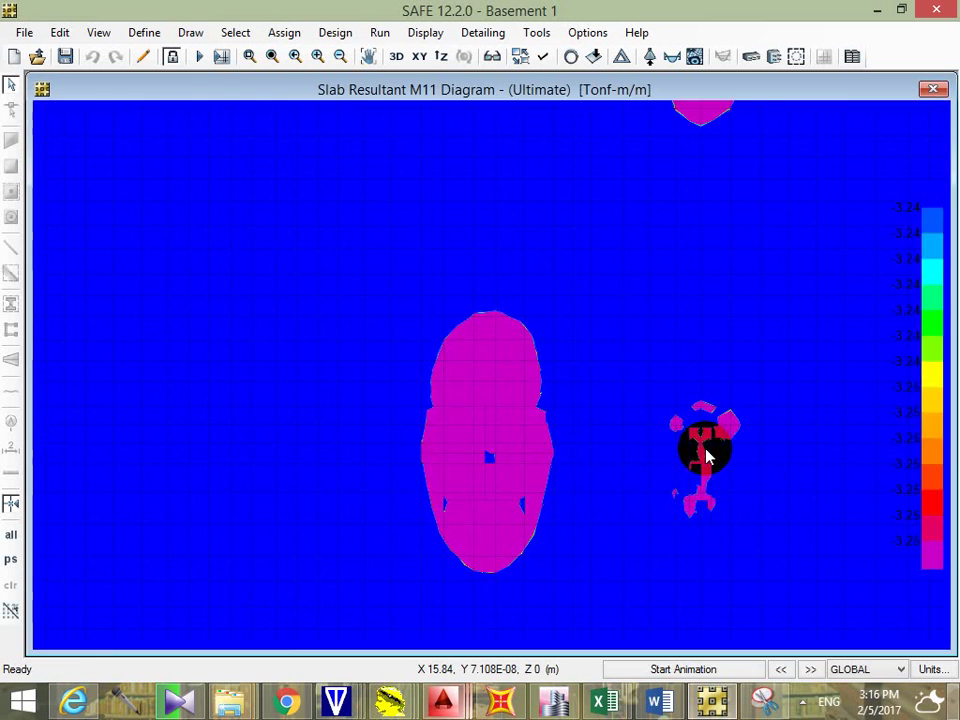
scroll(705, 446, up, 1)
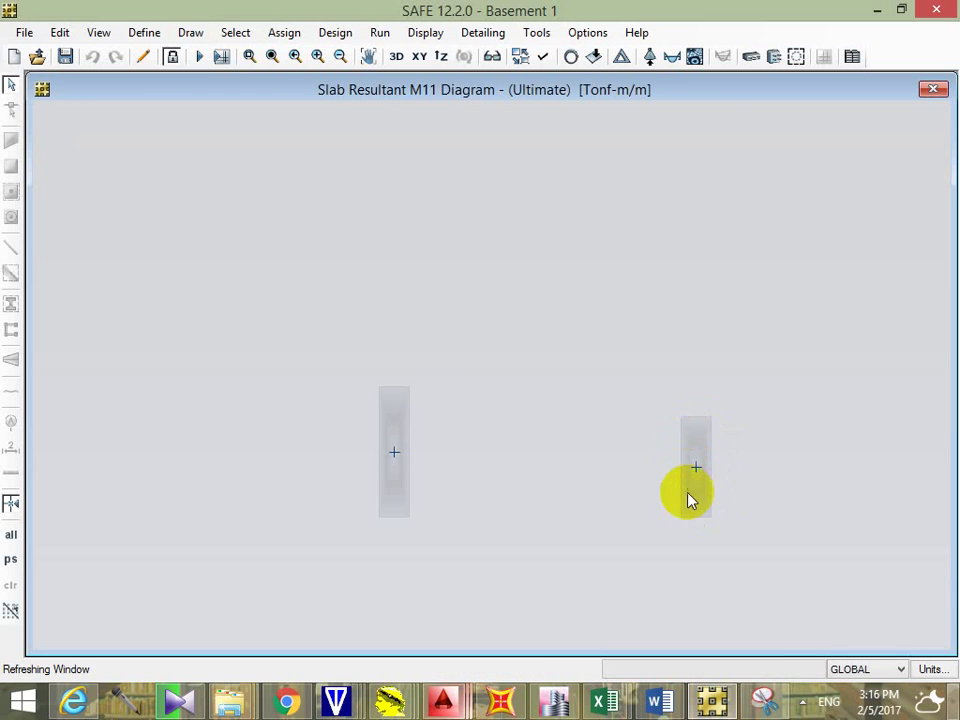
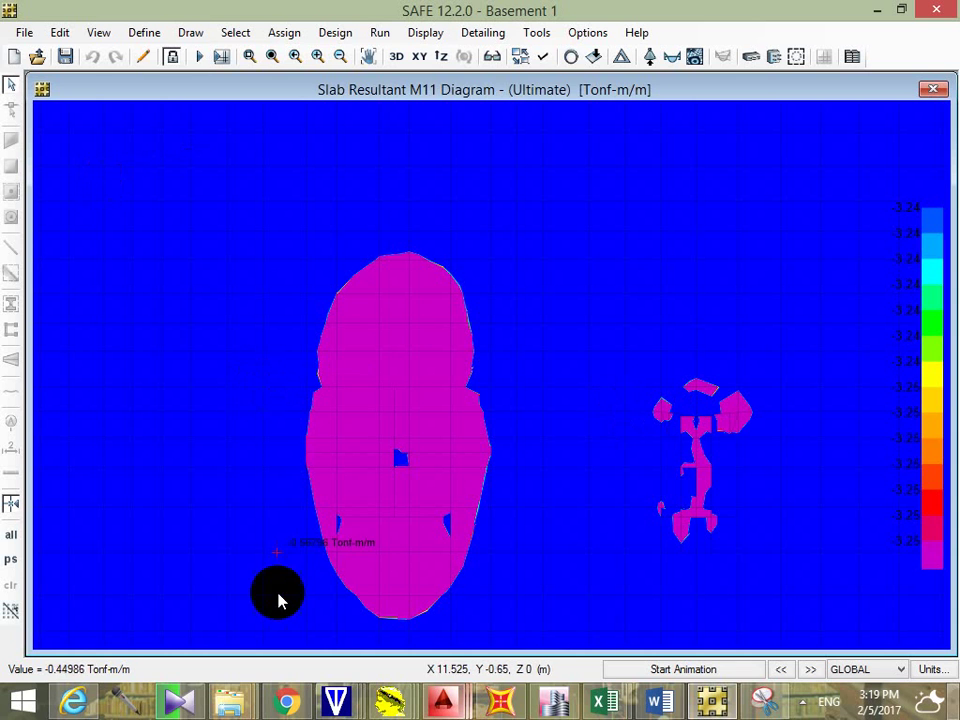
Step: Switch to Excel and open the recent workbook "absence"
mouse_move(603, 703)
click(711, 553)
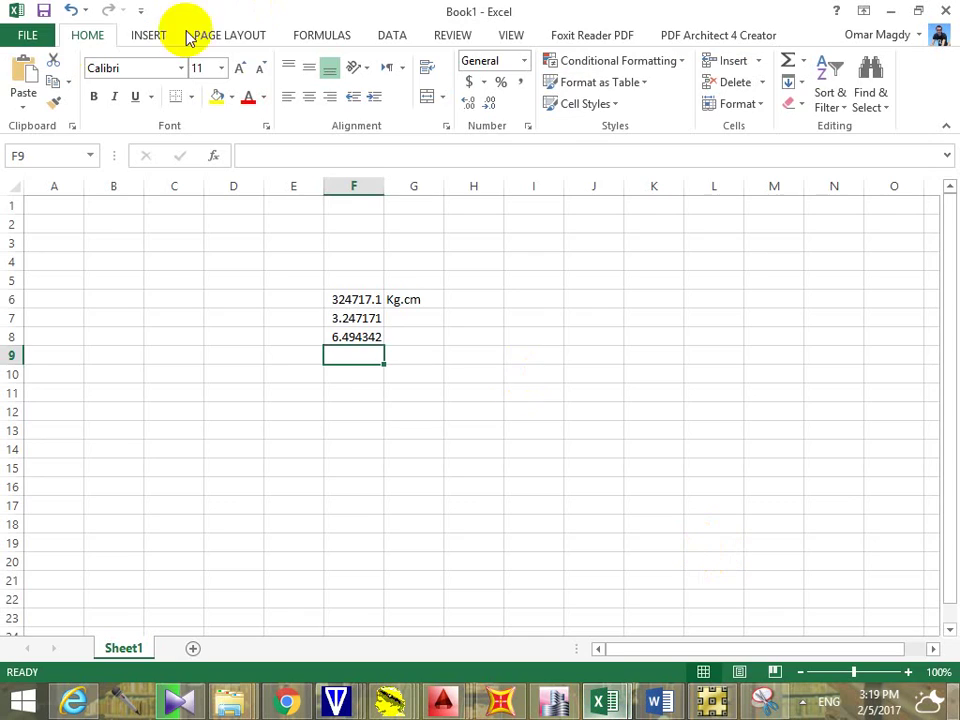
click(22, 34)
click(50, 153)
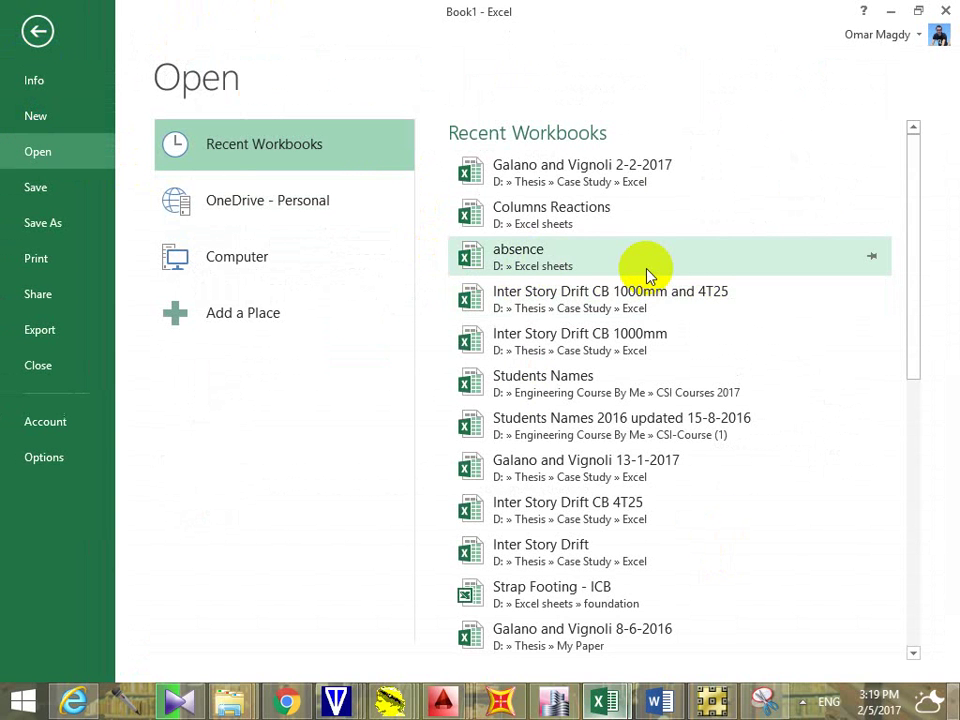
click(718, 262)
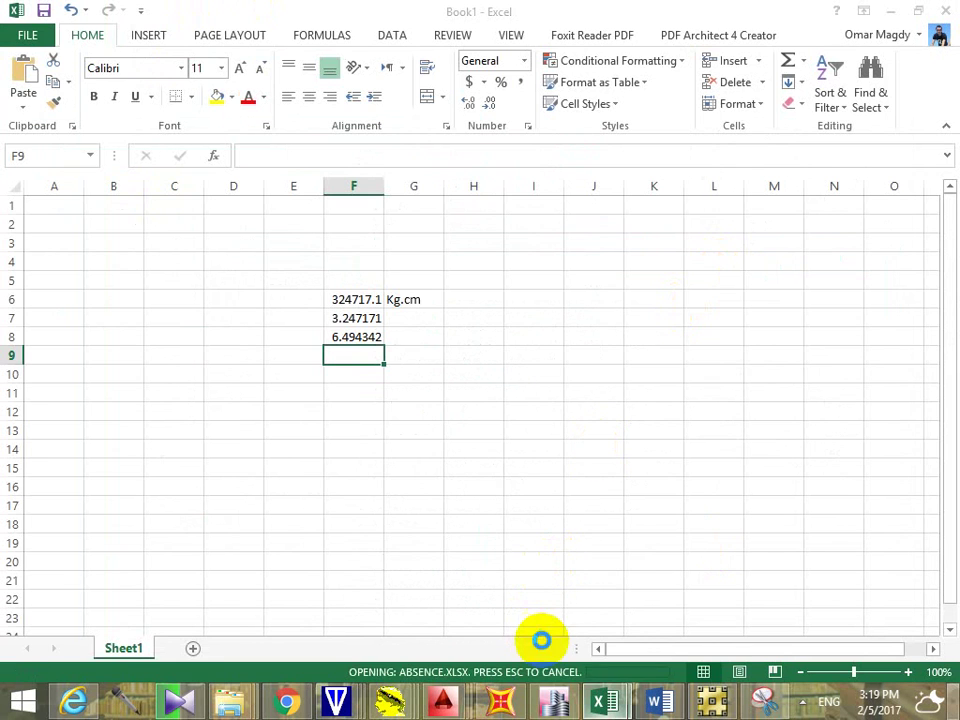
Step: Look through the steel table, Chart1, day 2, day 3 and project 4 sheets to reach the punching design in day4 project 5
click(298, 650)
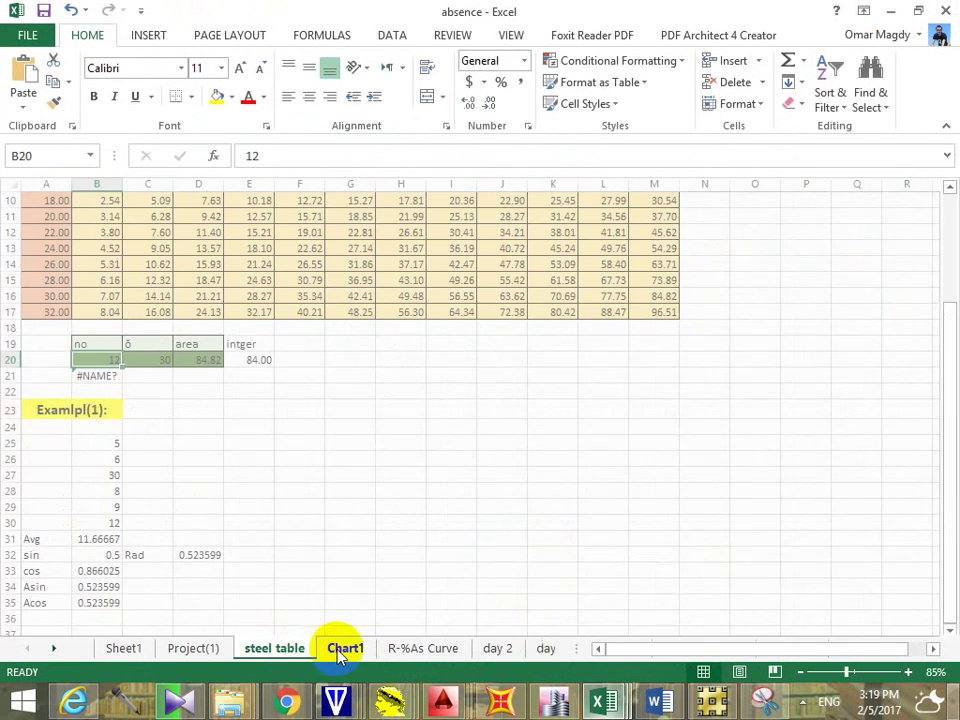
click(343, 648)
click(497, 648)
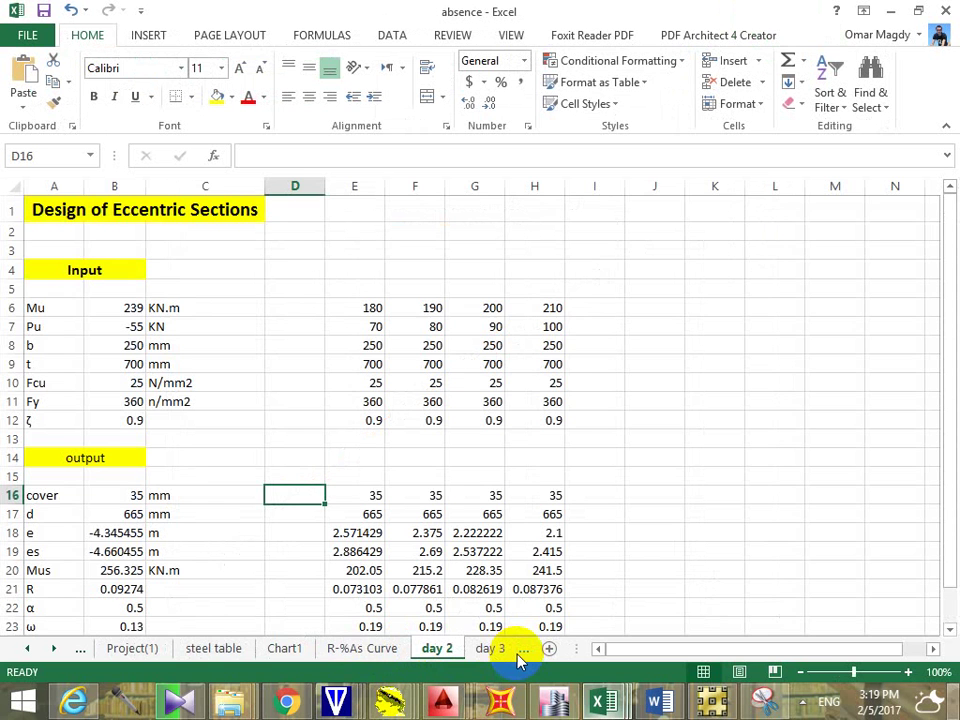
click(514, 650)
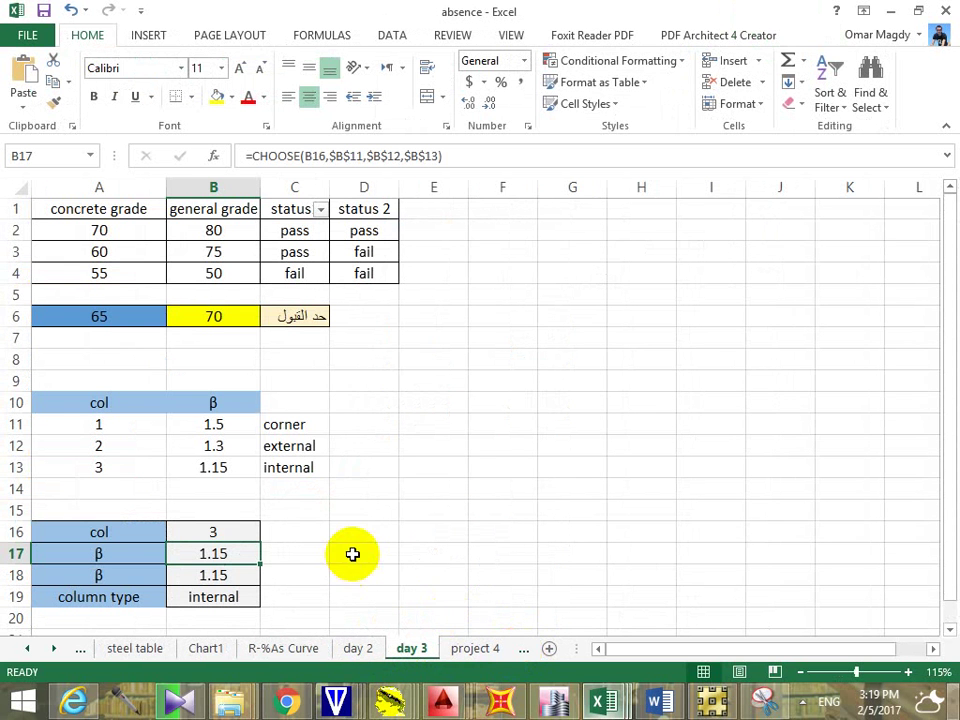
click(364, 360)
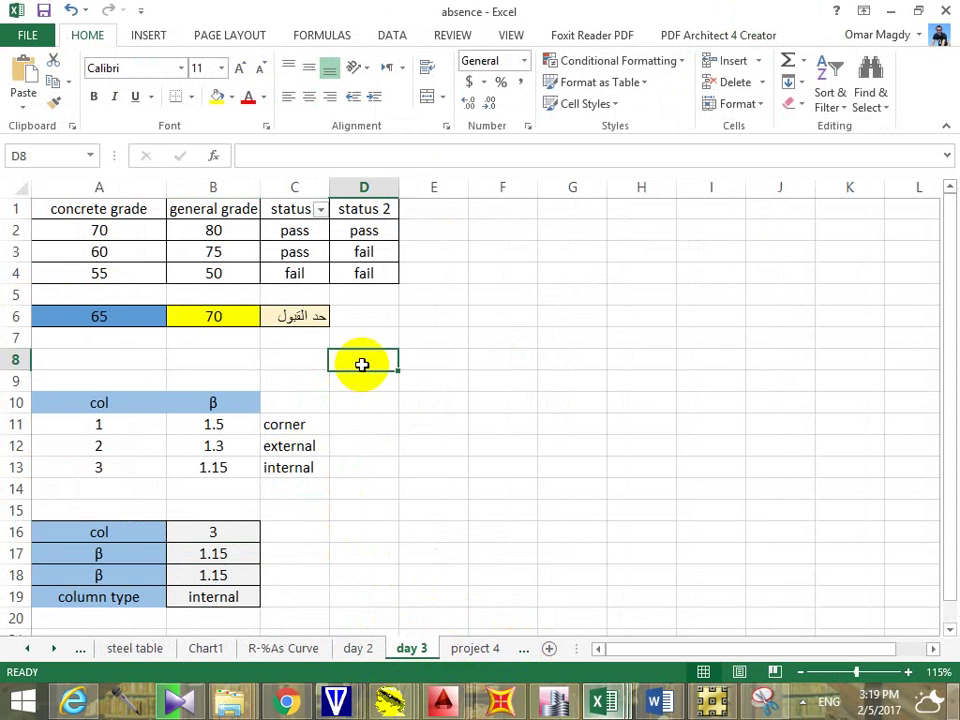
click(475, 650)
scroll(328, 512, up, 3)
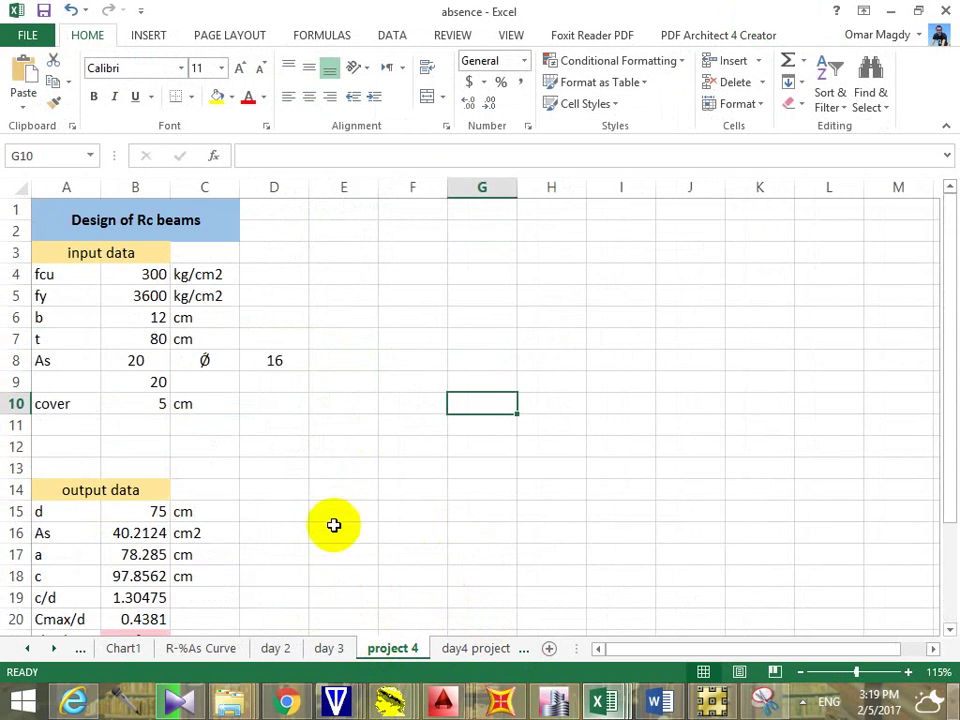
click(452, 650)
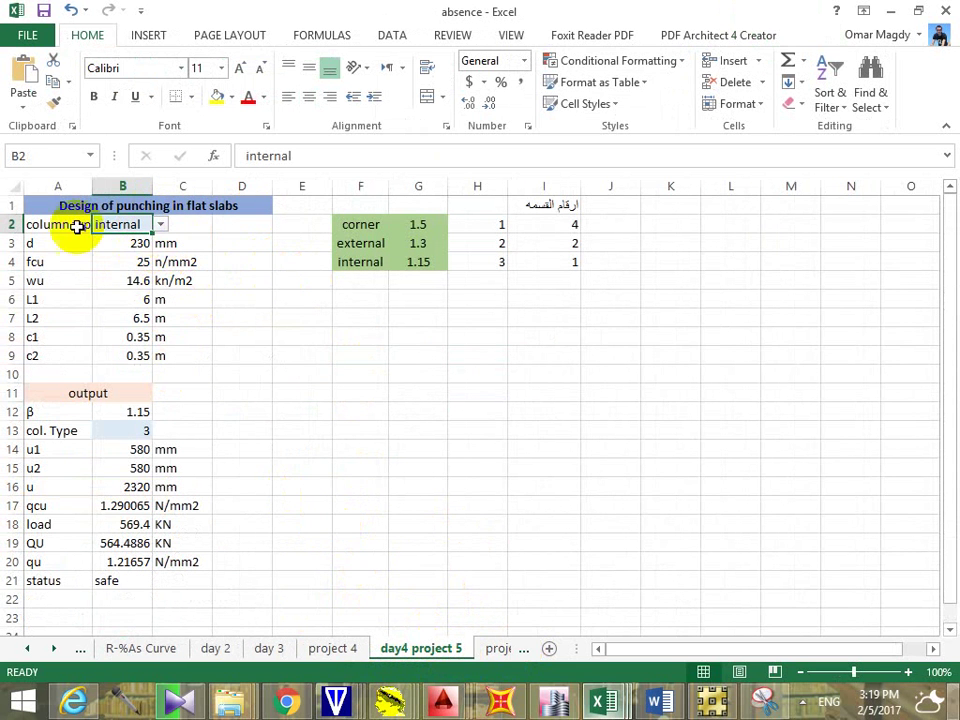
Step: Review the punching sheet's column type options and its inputs for depth d and concrete strength fcu
click(160, 224)
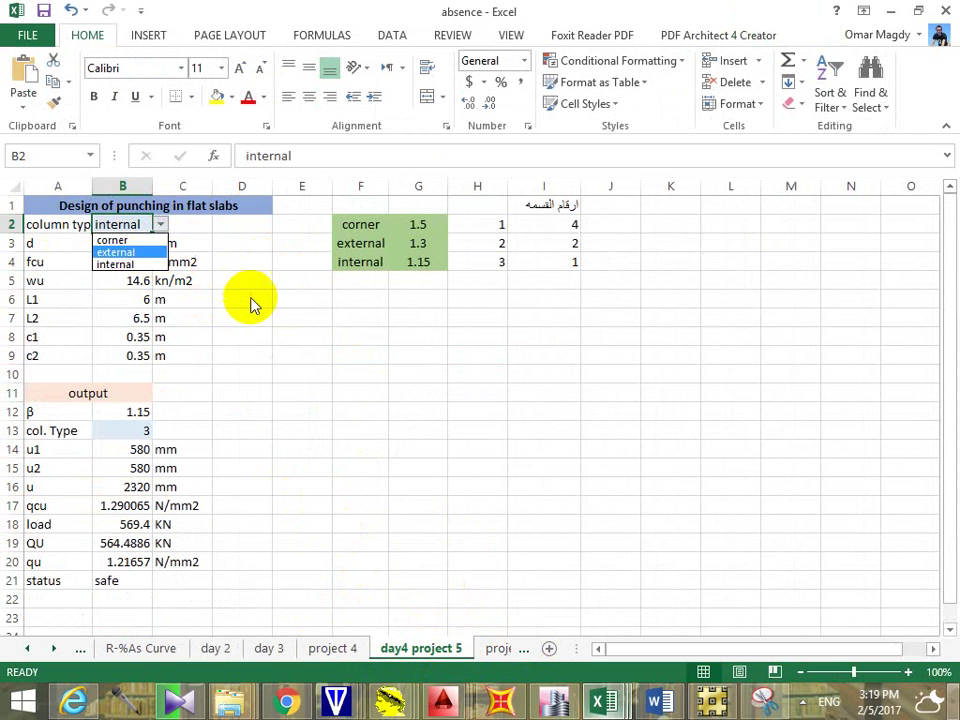
key(Escape)
click(129, 245)
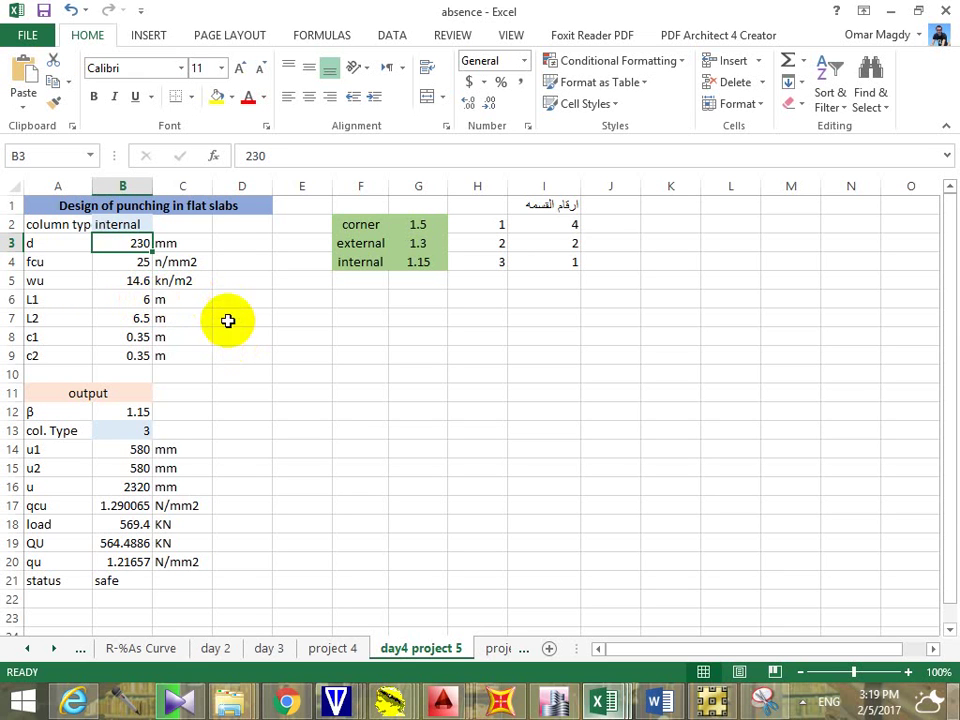
click(133, 261)
click(252, 335)
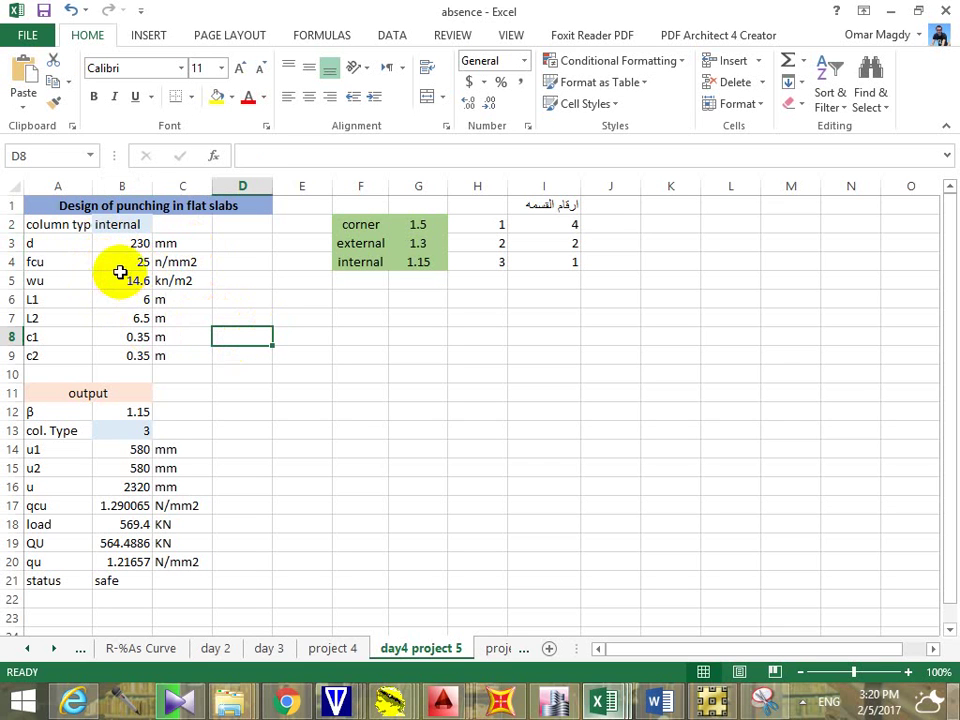
Step: Review the inputs for the slab load wu, the spans L1 and L2, and the column dimensions c1 and c2
click(119, 280)
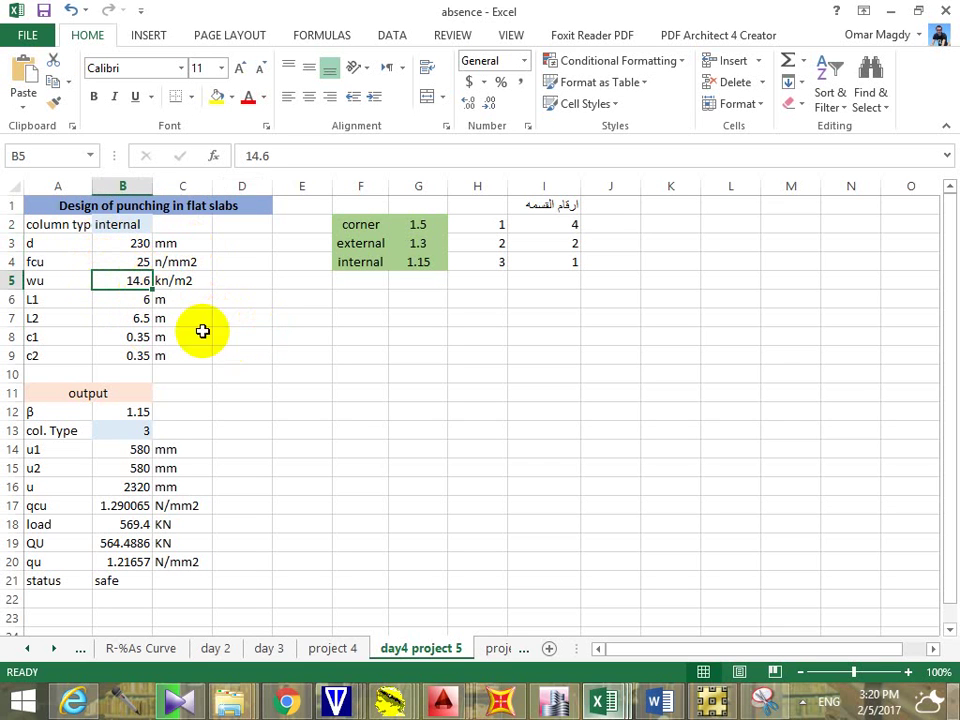
click(134, 302)
click(136, 319)
click(122, 340)
click(125, 355)
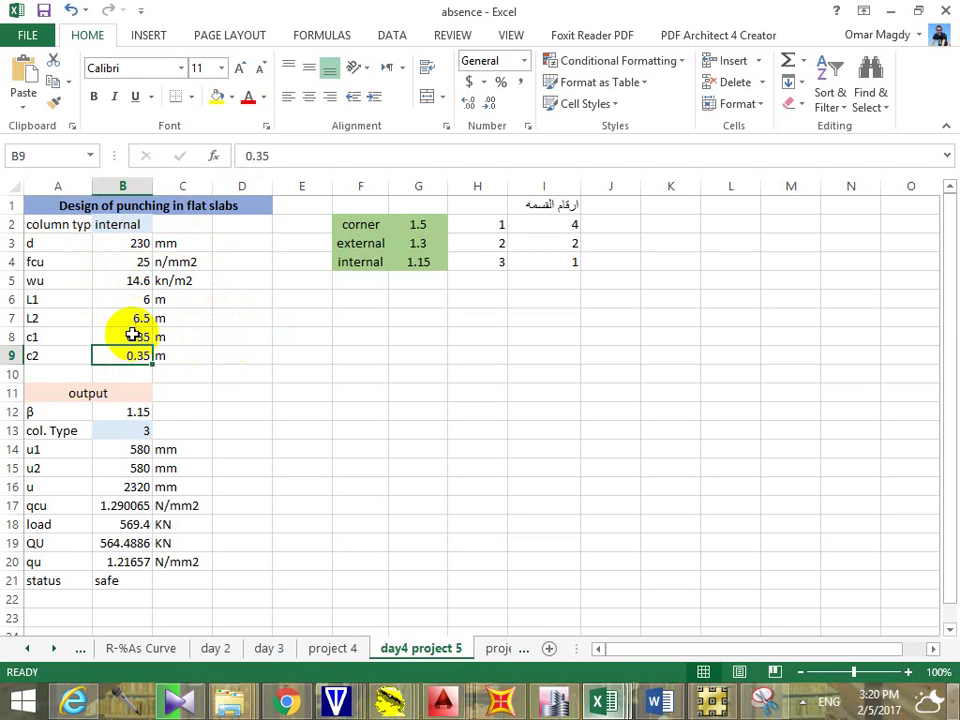
click(133, 300)
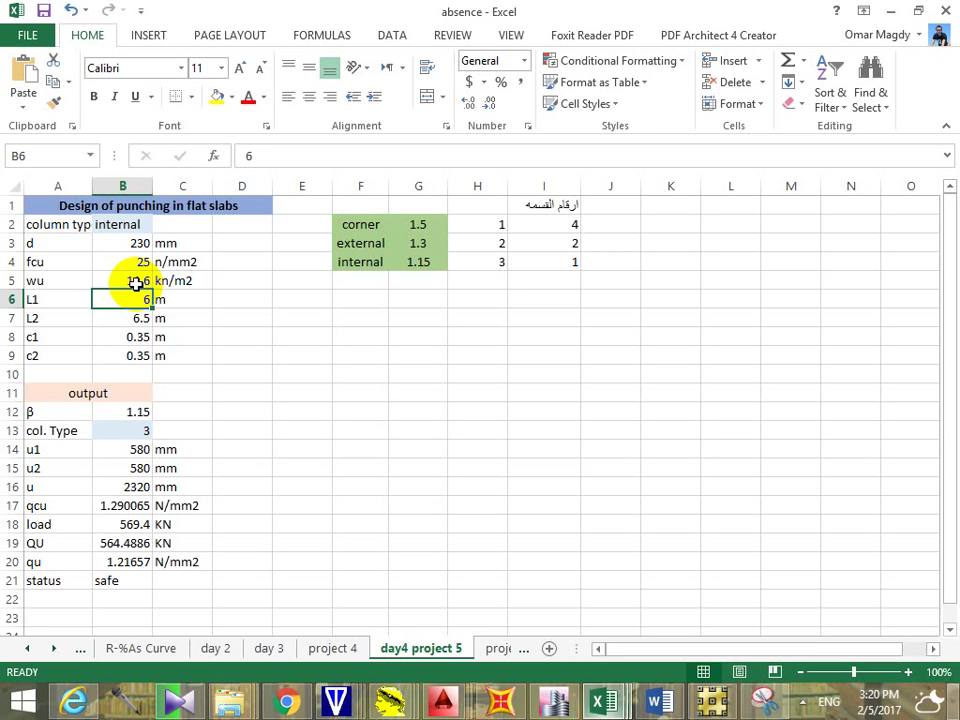
click(133, 355)
click(126, 337)
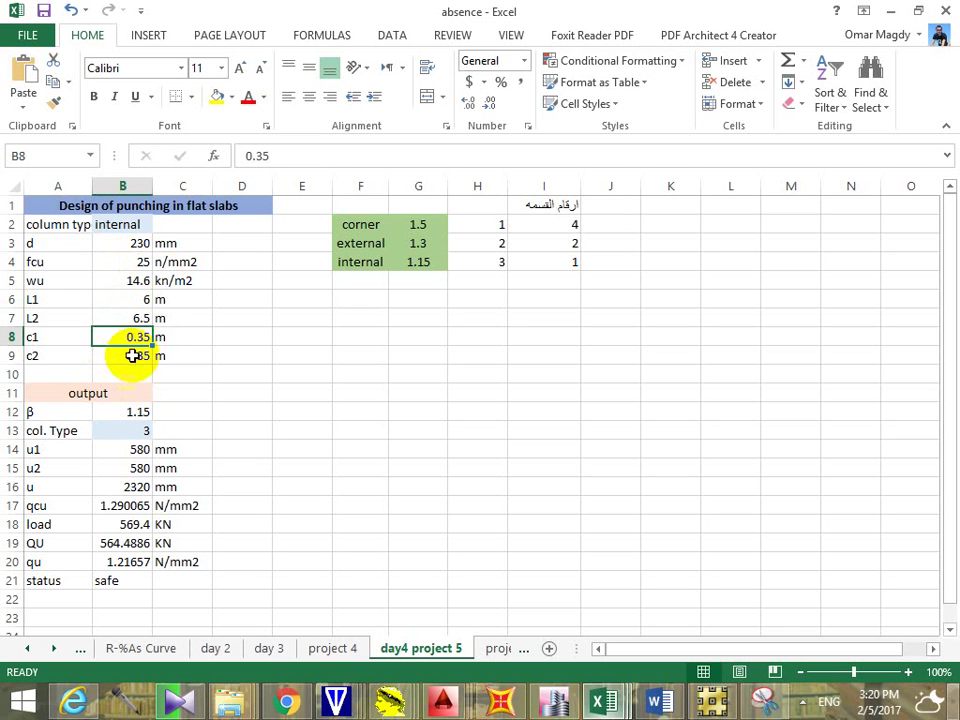
click(123, 355)
Step: Review the β factors for corner, external and internal columns in the reference table
click(424, 224)
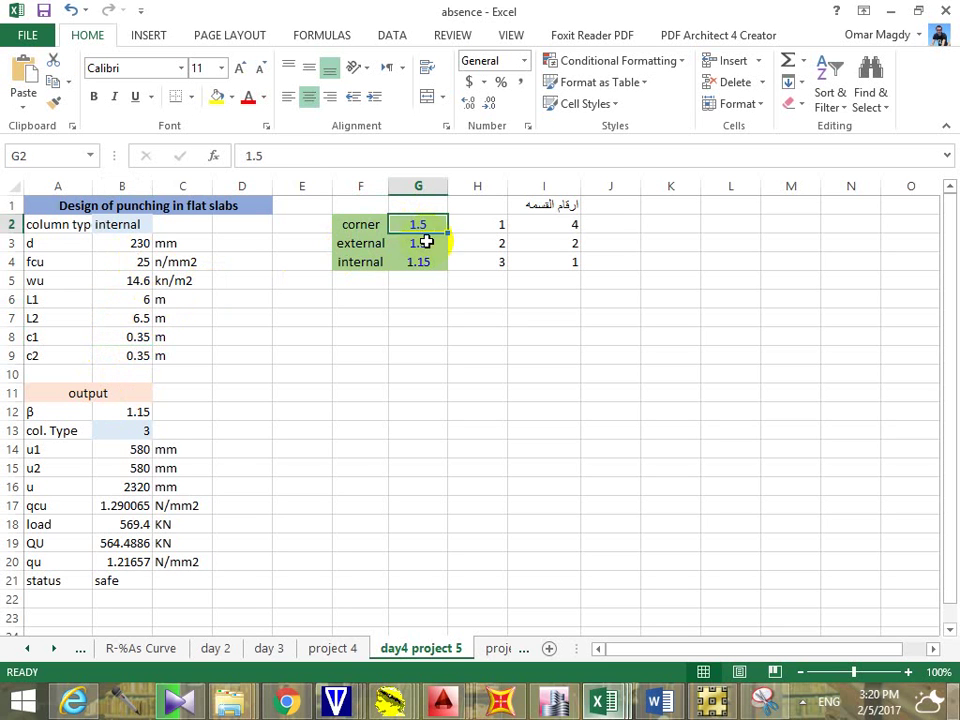
click(424, 243)
click(420, 262)
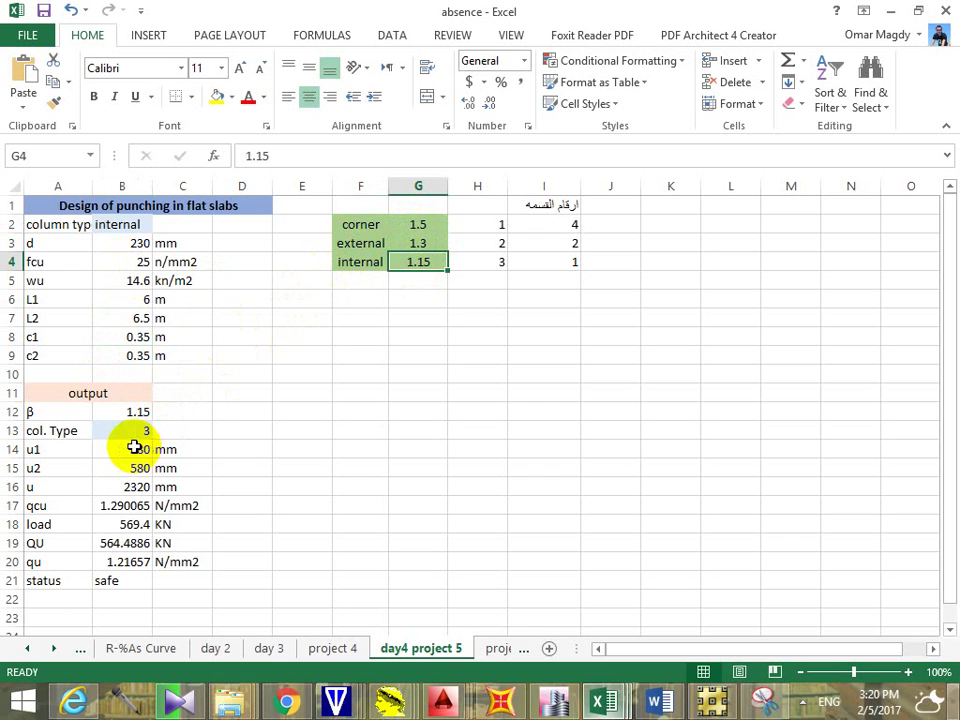
Step: Set the column type in the punching design to corner
click(138, 224)
click(158, 225)
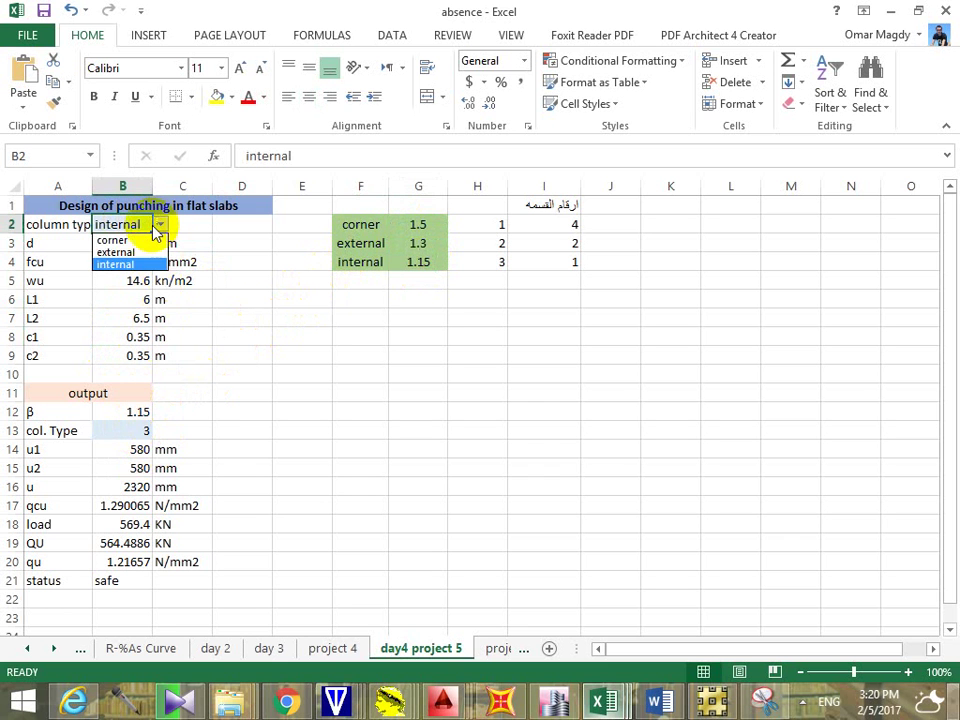
click(120, 240)
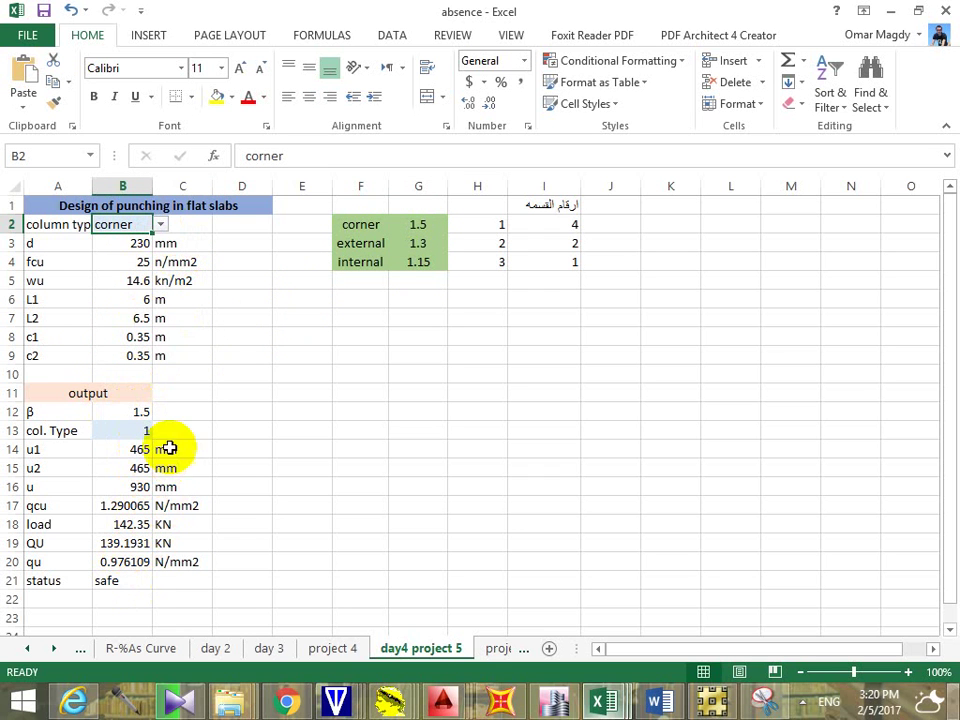
Step: Review the column type lookup formula and the inputs for depth d, strength fcu and slab load wu
click(132, 428)
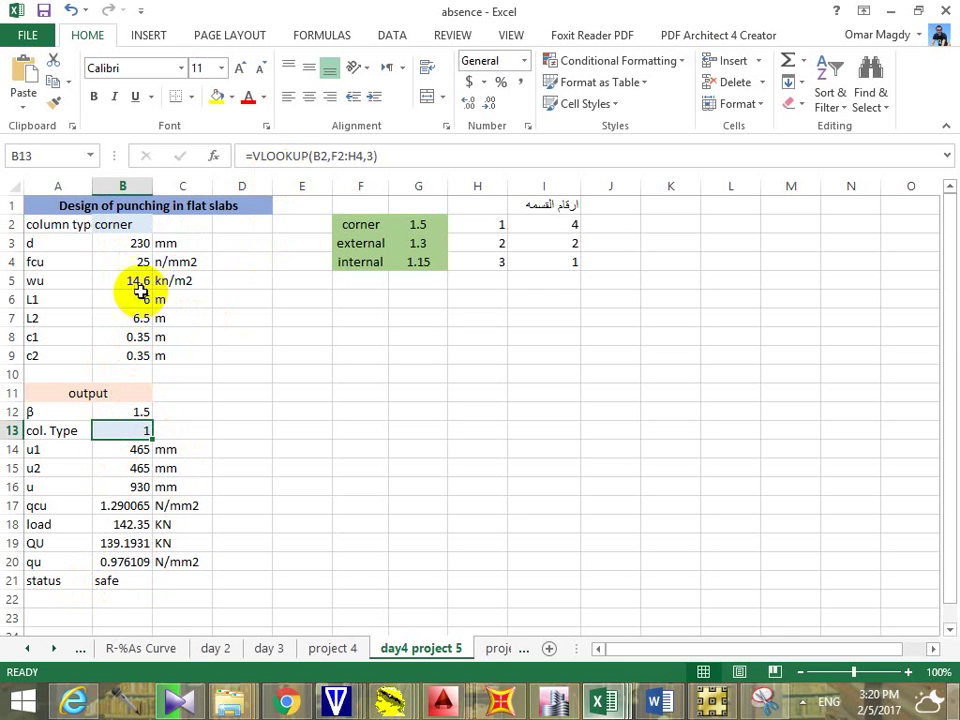
click(132, 245)
click(133, 265)
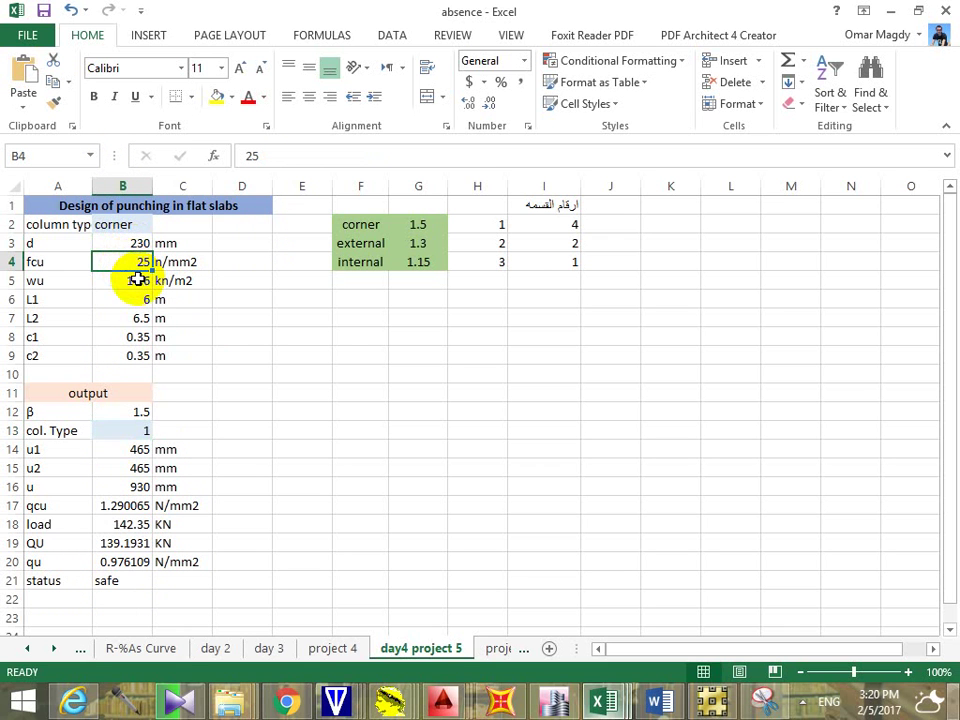
click(134, 283)
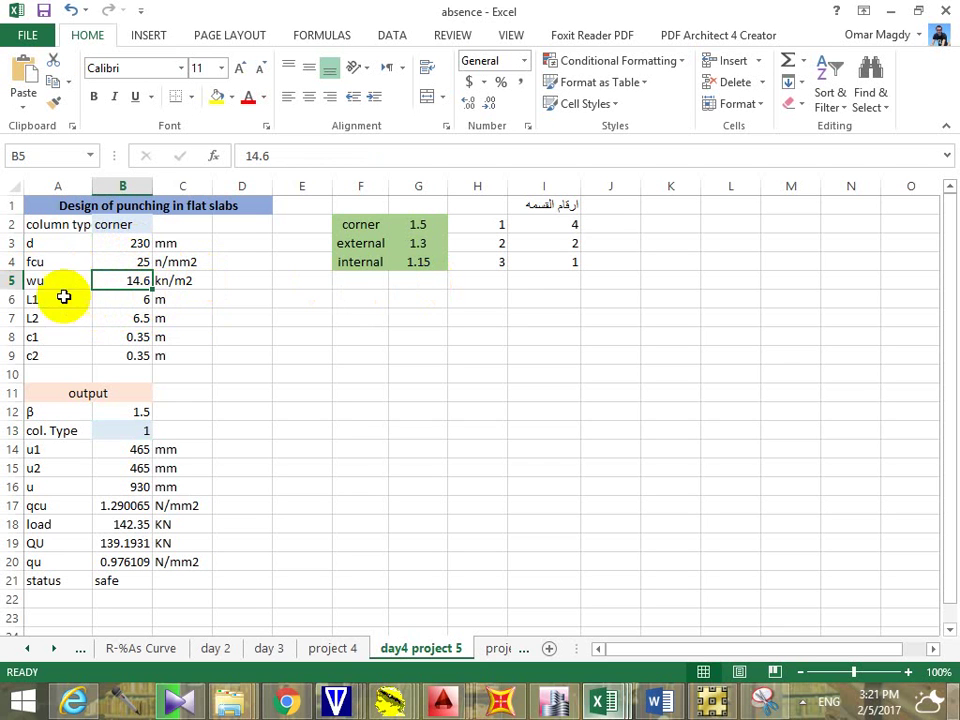
Step: Set the slab load wu in the punching design to 25 kN/m2
click(325, 335)
click(133, 285)
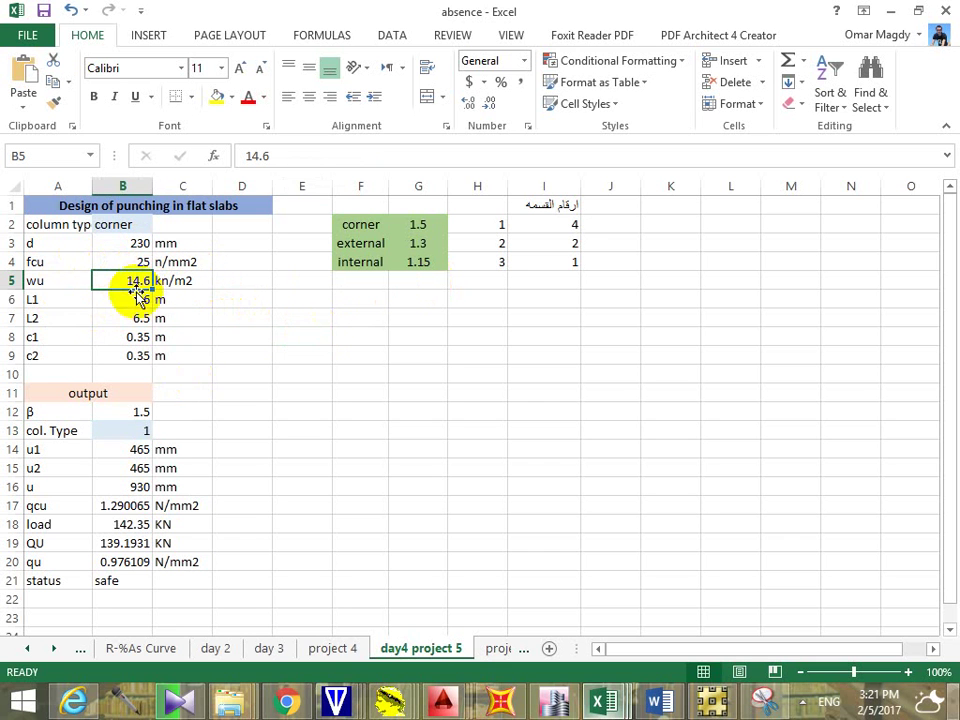
text(25)
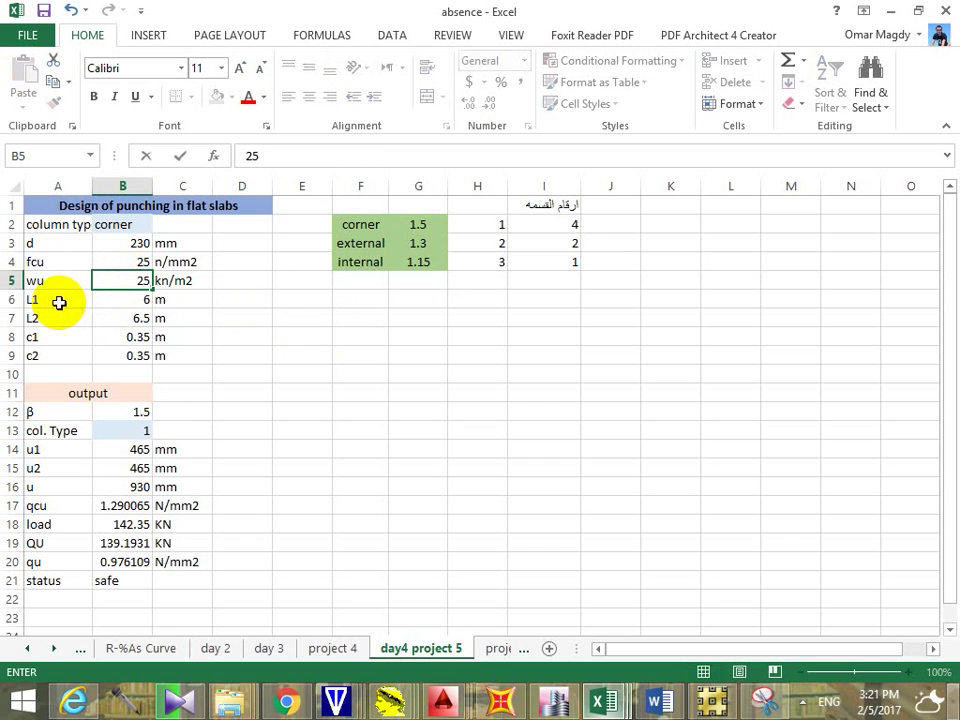
key(Return)
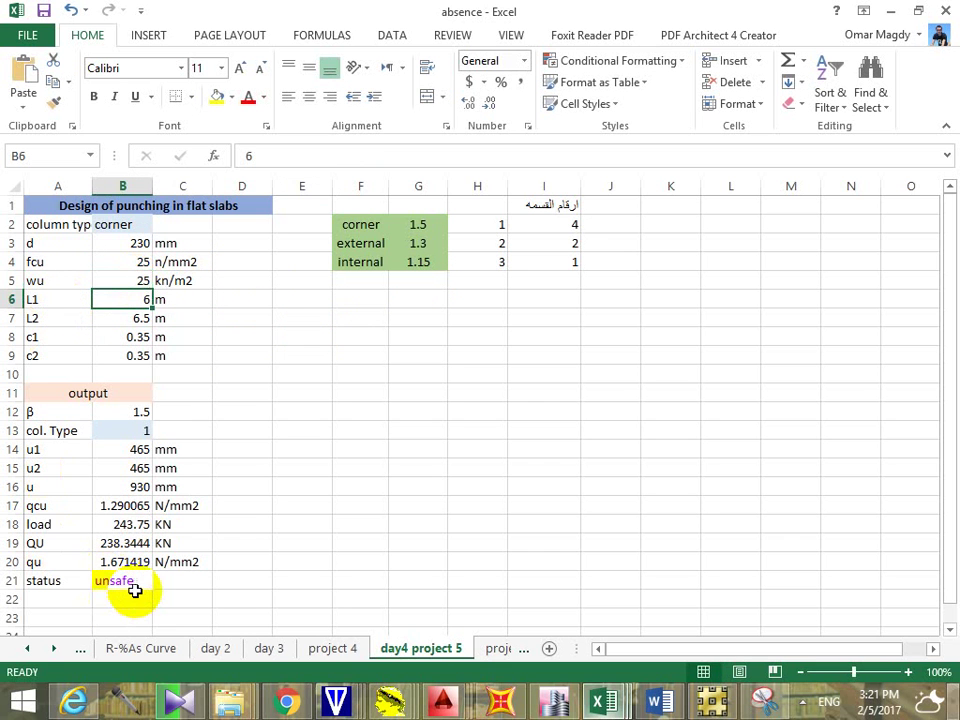
Step: Set the slab load wu in the punching design to 20 kN/m2
click(140, 281)
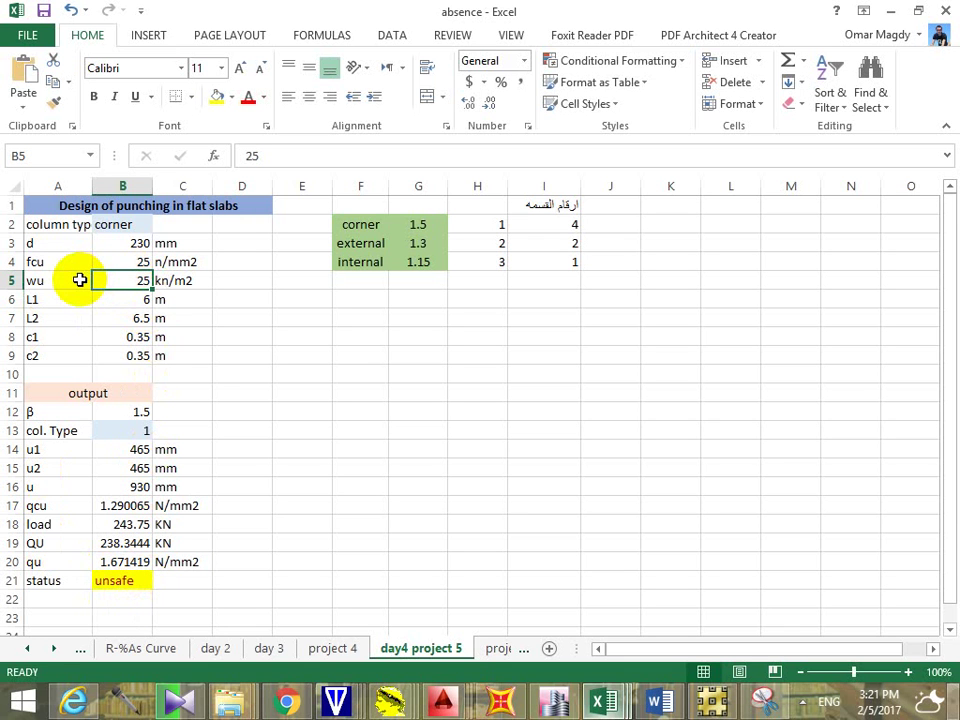
text(20)
key(Return)
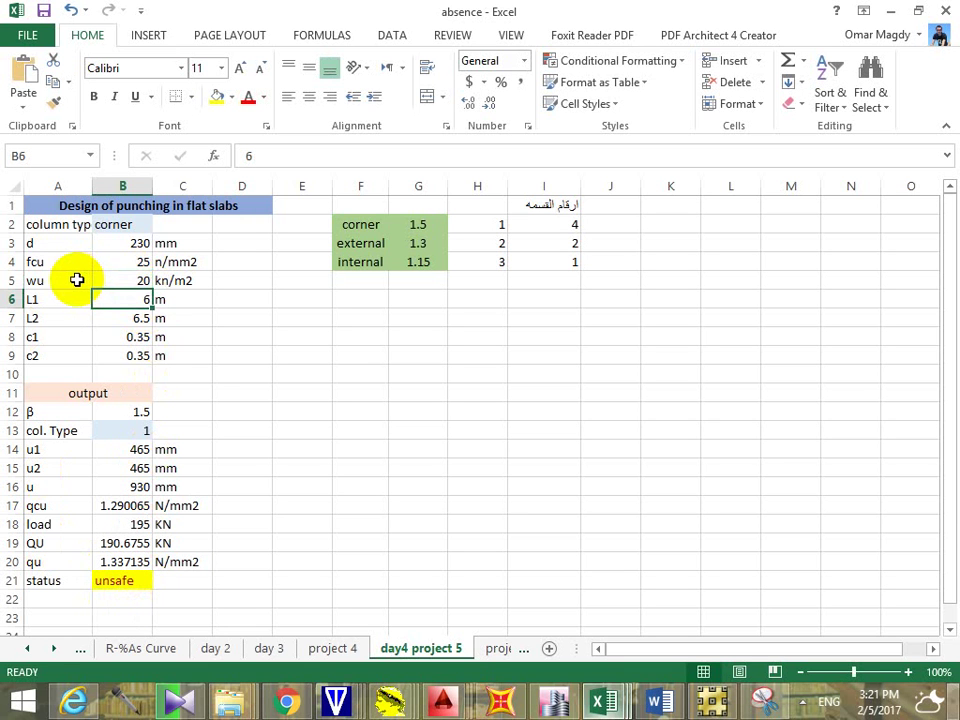
click(145, 282)
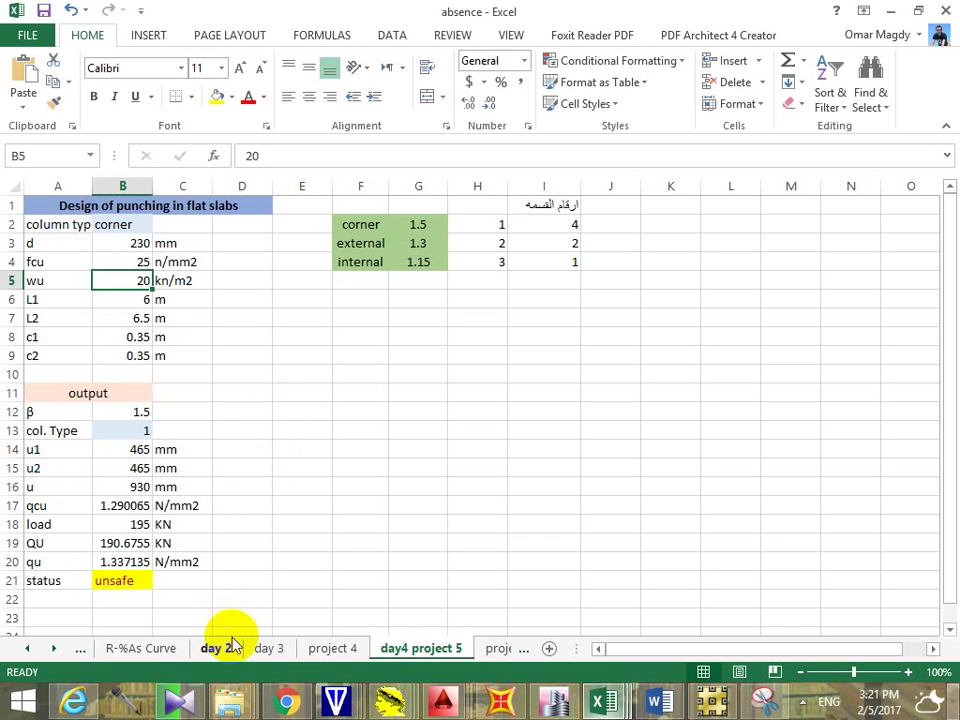
Step: Switch to SAFE and inspect the slab M11 moment values around the column zone near X 12.7 m
mouse_move(284, 698)
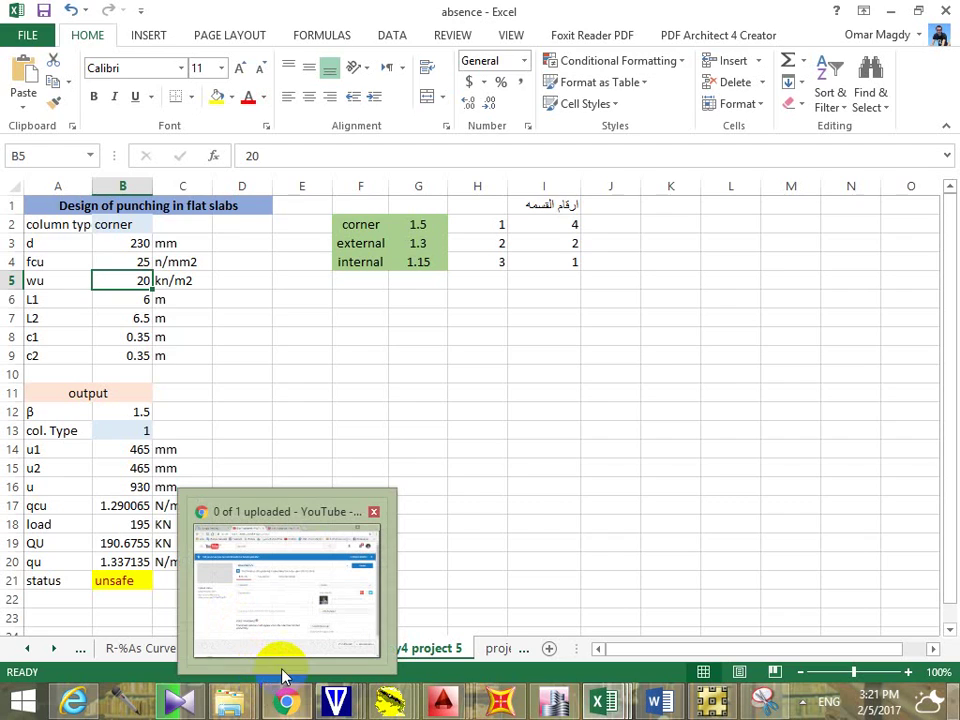
mouse_move(280, 668)
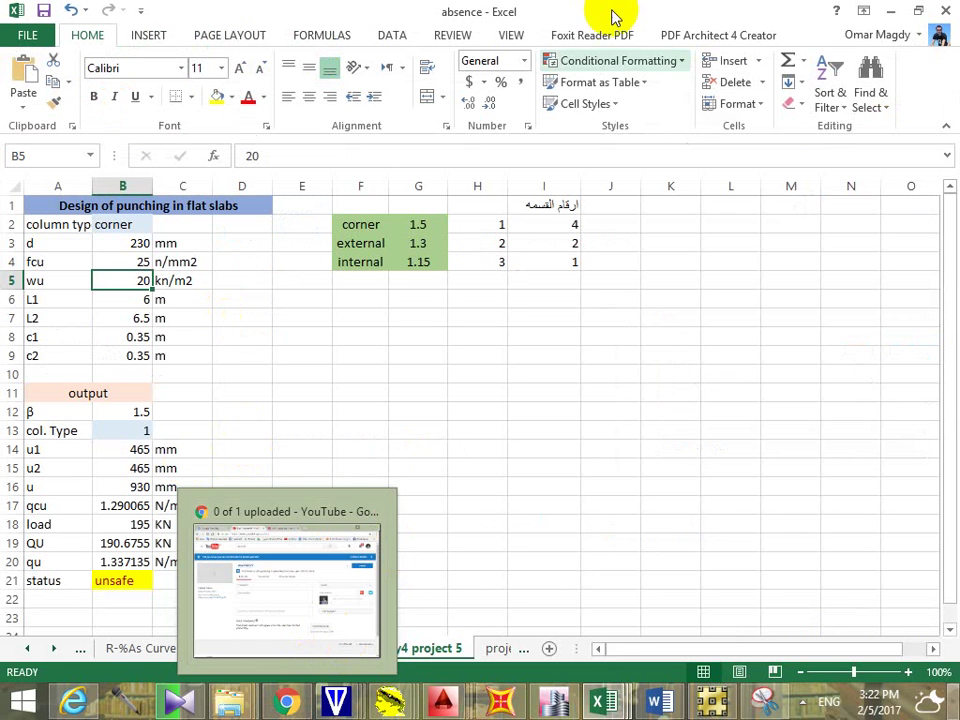
mouse_move(560, 706)
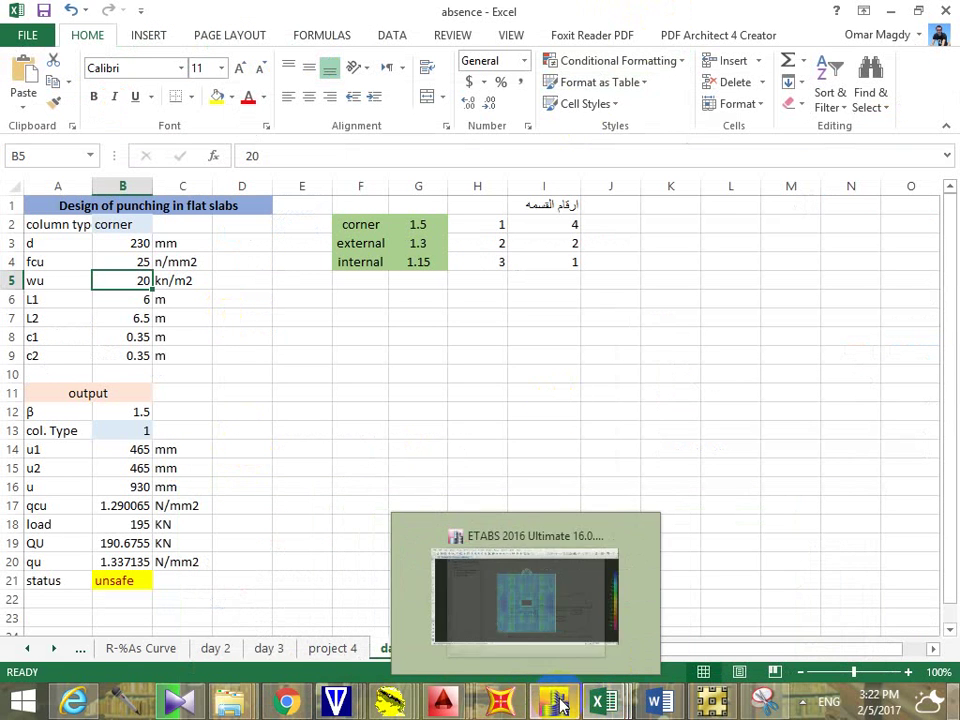
mouse_move(390, 703)
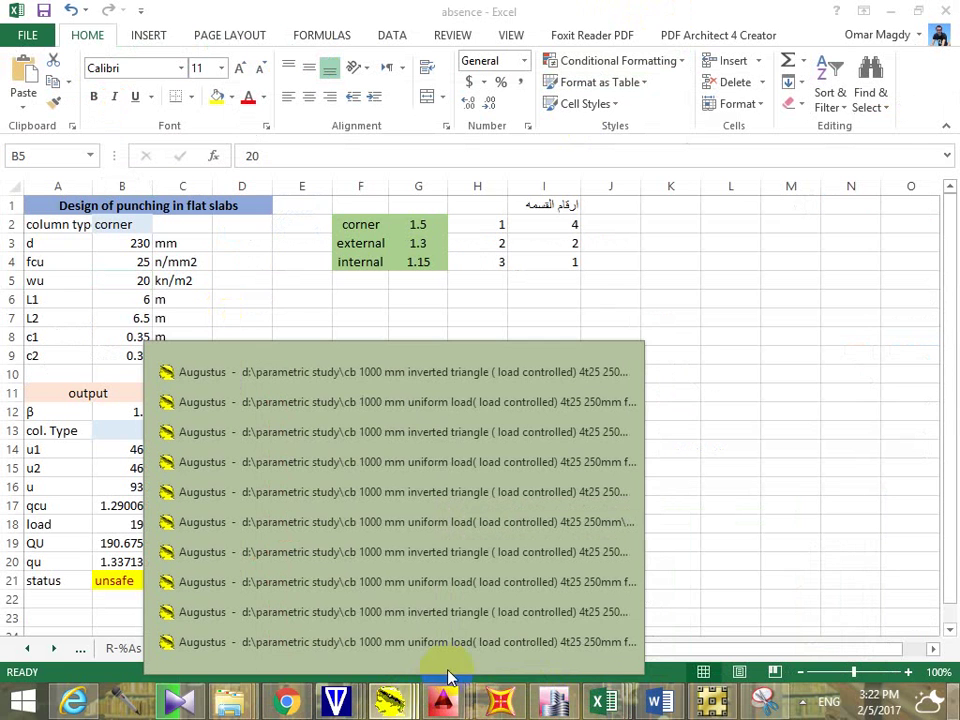
click(712, 703)
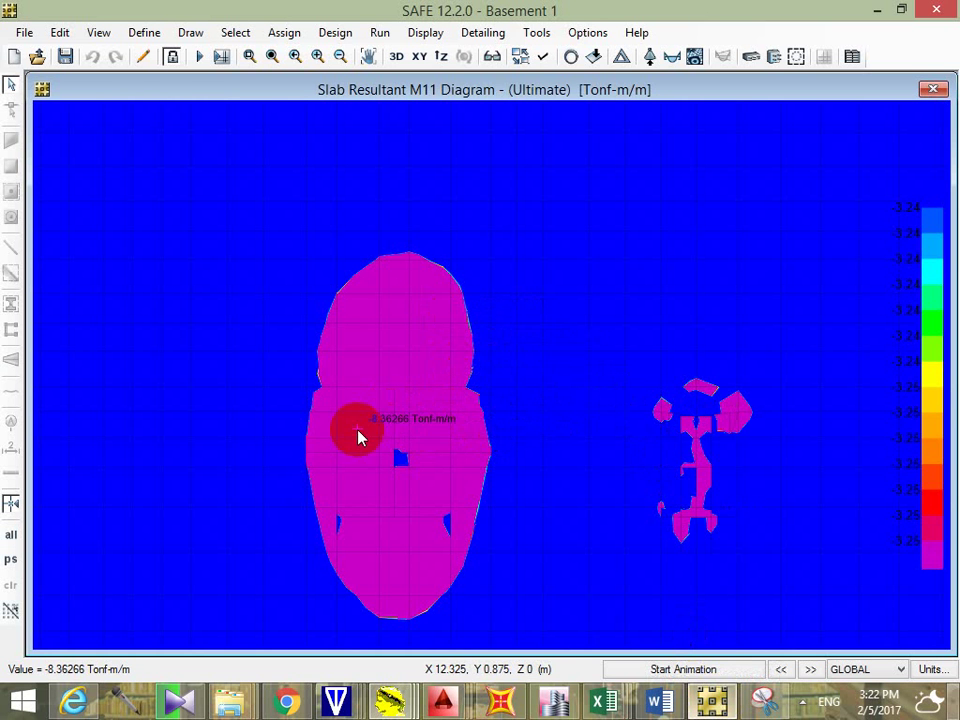
click(472, 407)
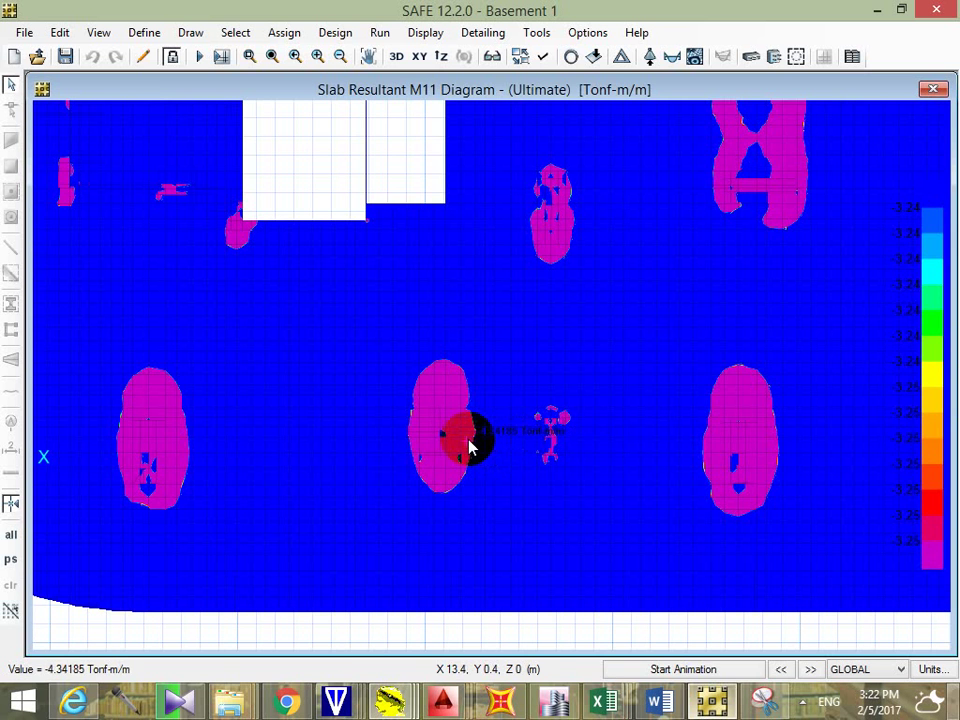
click(438, 440)
scroll(438, 436, up, 1)
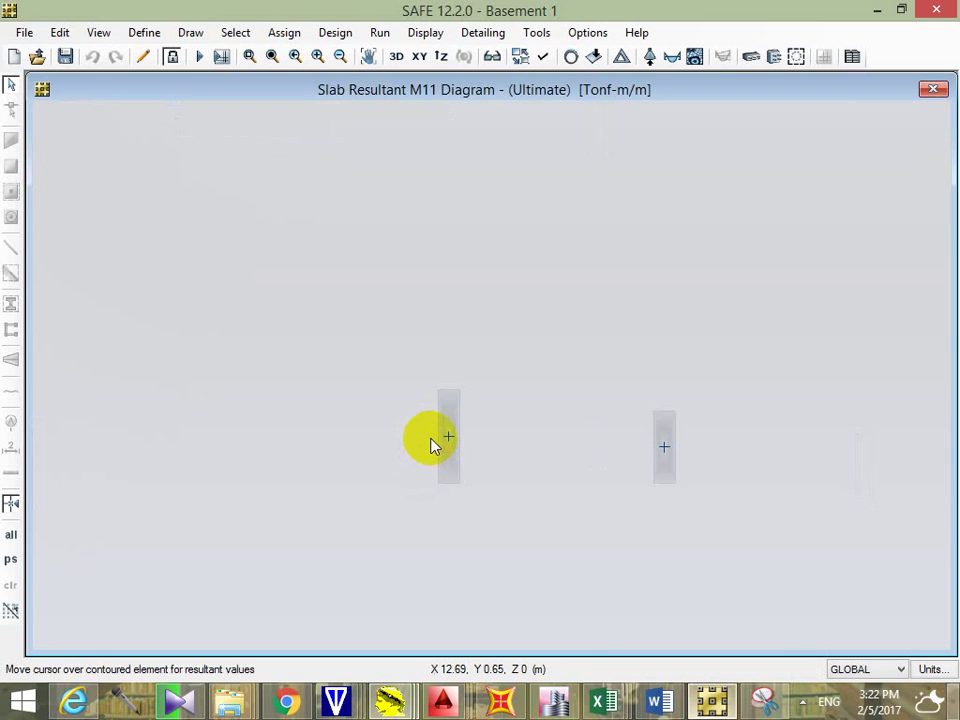
click(437, 437)
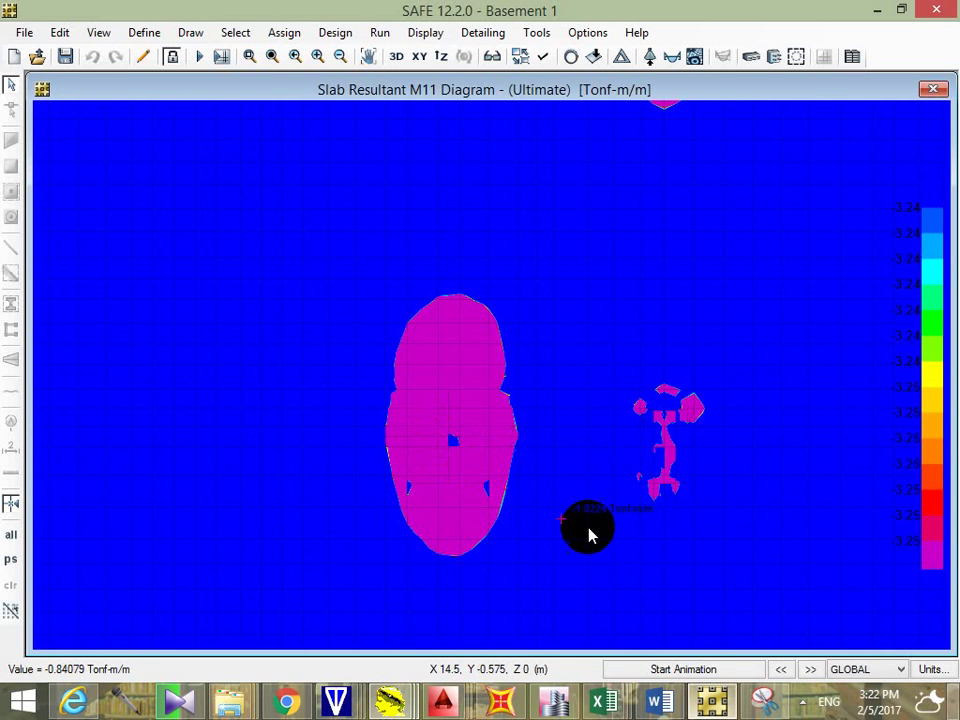
click(450, 444)
click(431, 448)
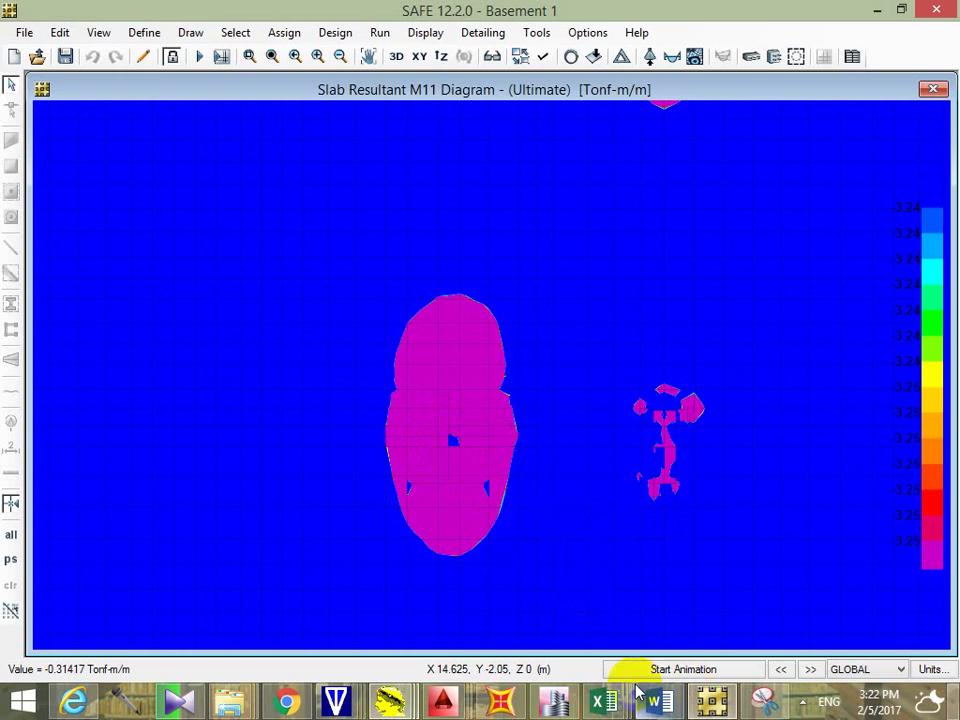
Step: Switch to the Book1 workbook in Excel and set the bar area in cell F6's moment formula to 1.13
mouse_move(615, 700)
click(655, 603)
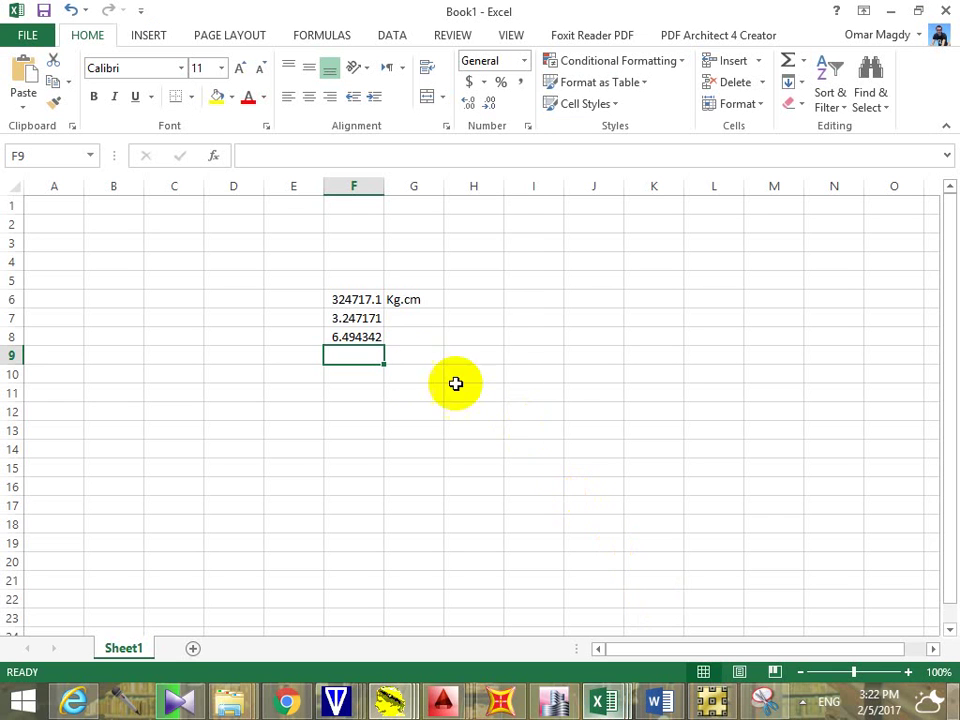
click(357, 320)
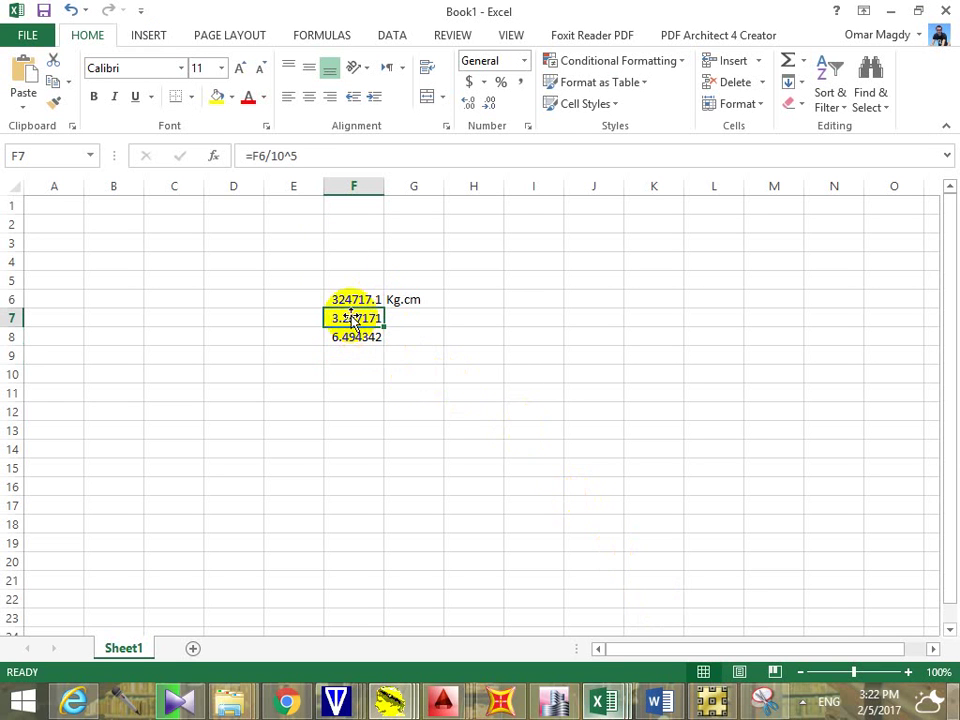
click(362, 297)
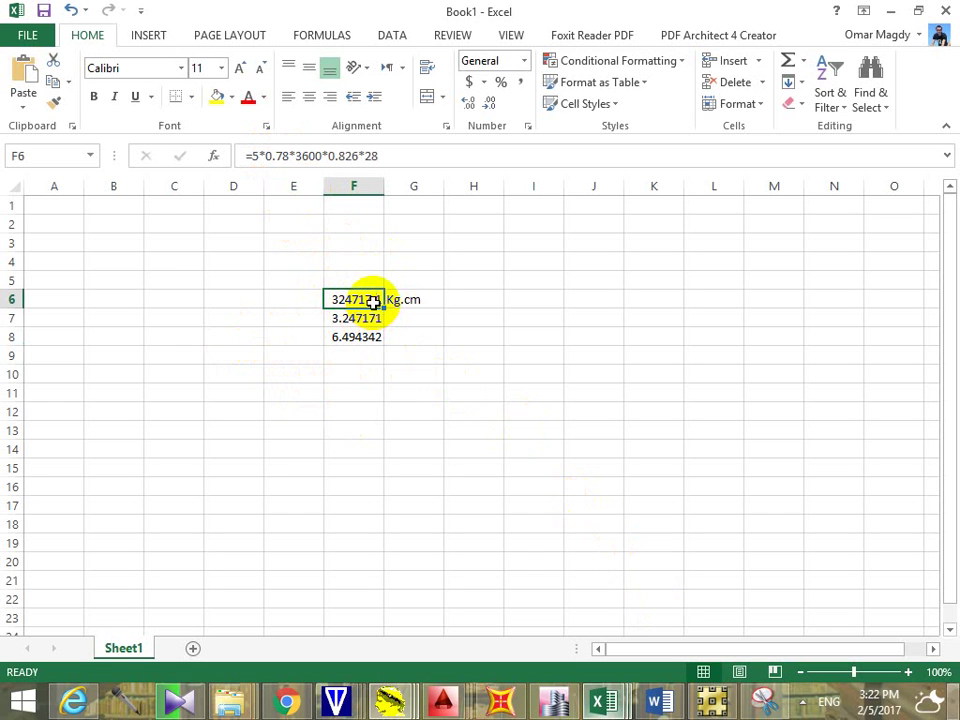
click(285, 155)
drag(285, 155, 264, 156)
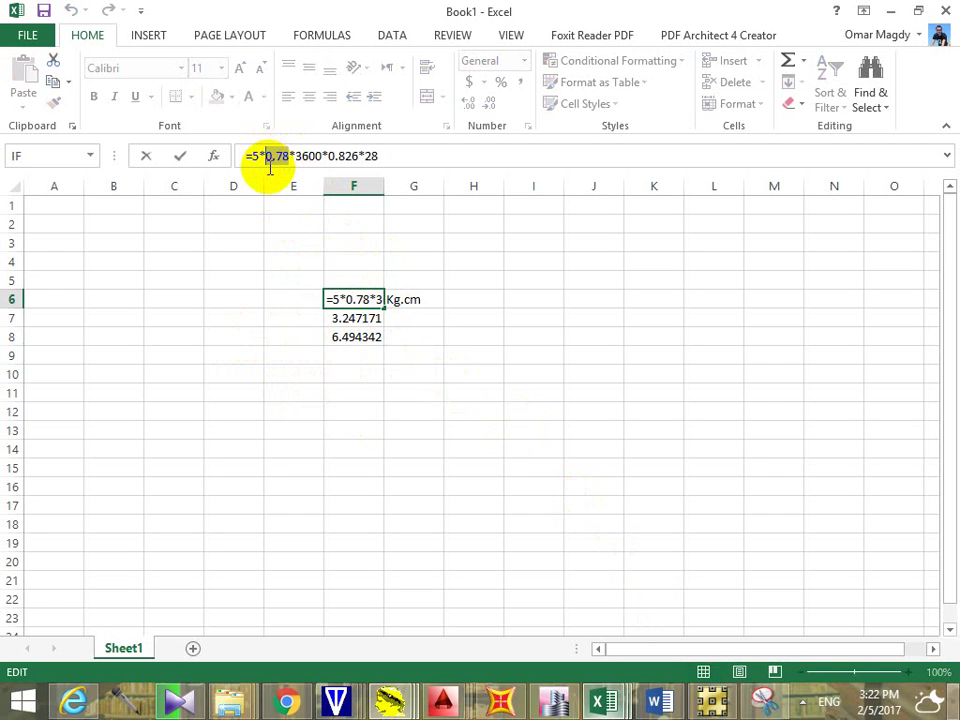
text(1.13)
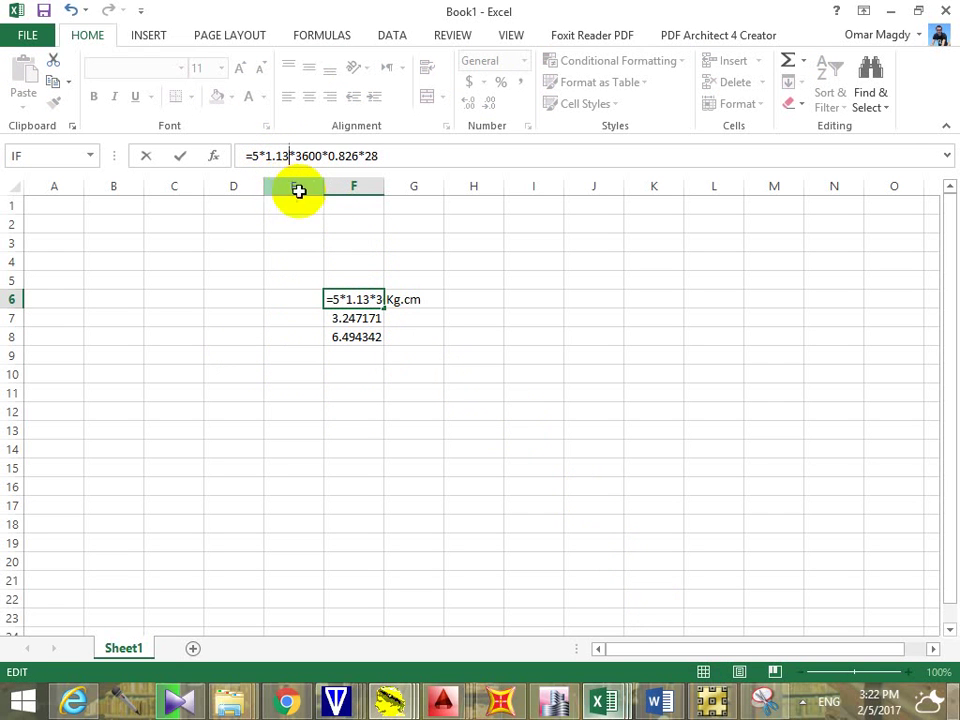
key(Return)
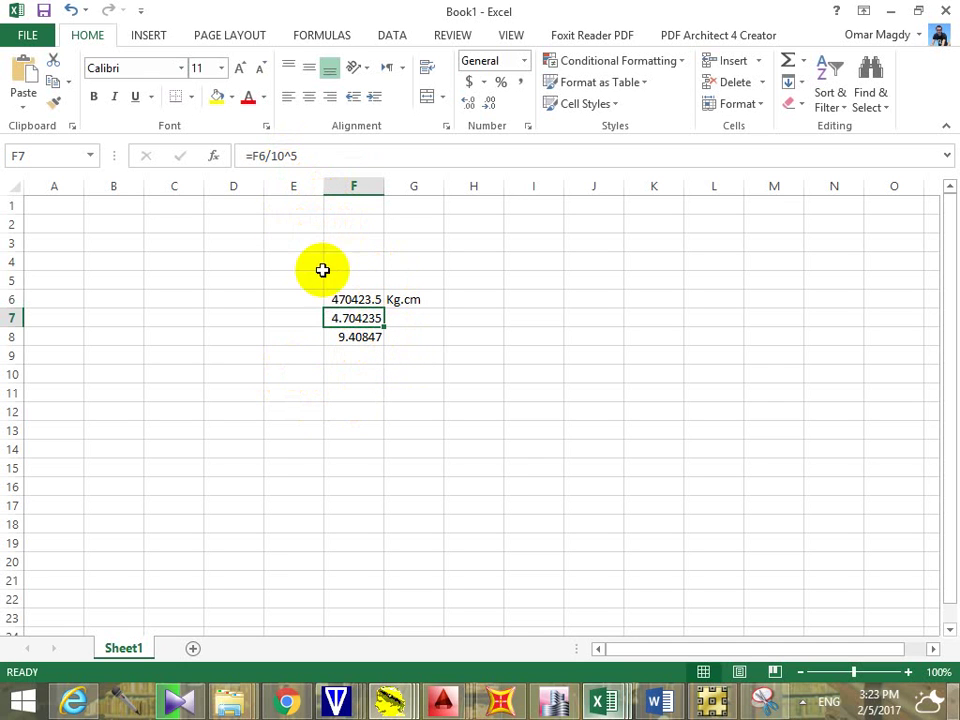
key(Up)
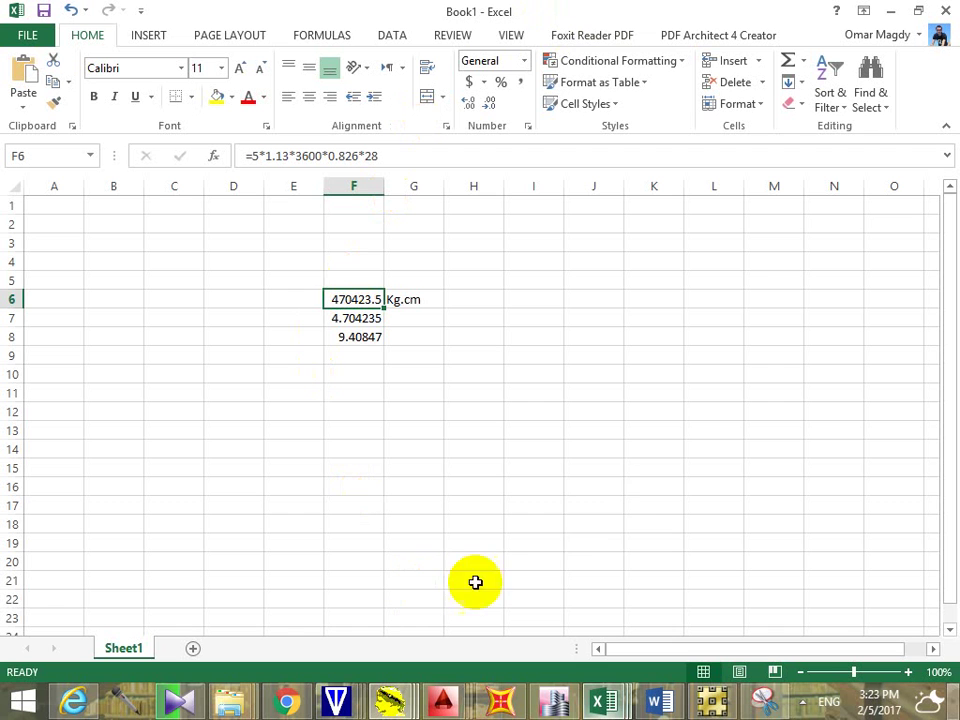
Step: Enter the formula =F7*2 in cell G7 to double the moment capacity
click(408, 320)
text(=)
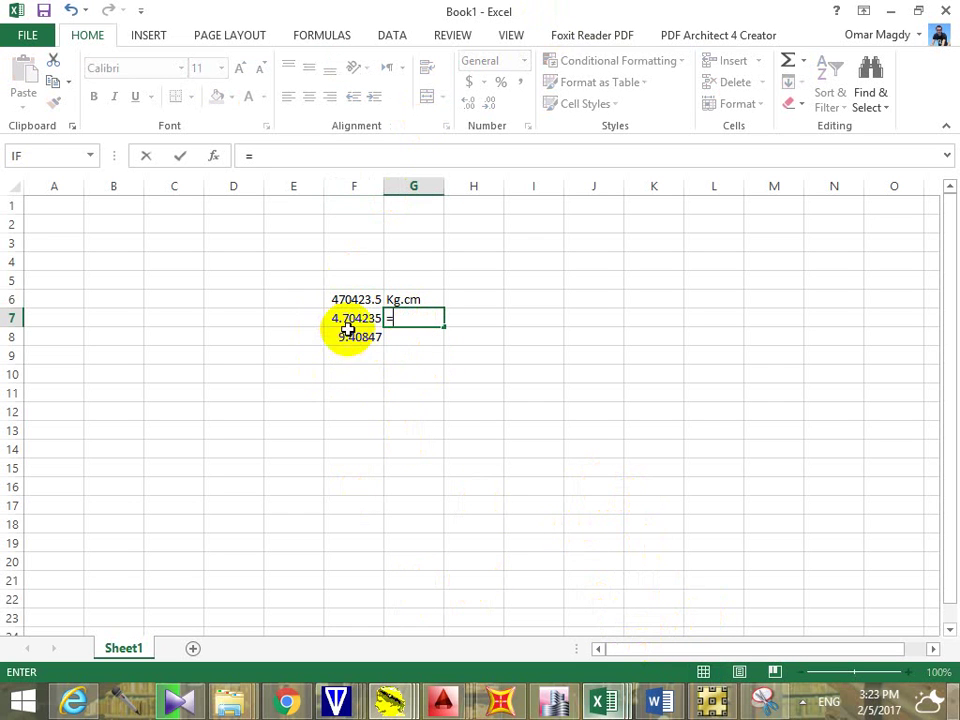
click(356, 319)
text(*2)
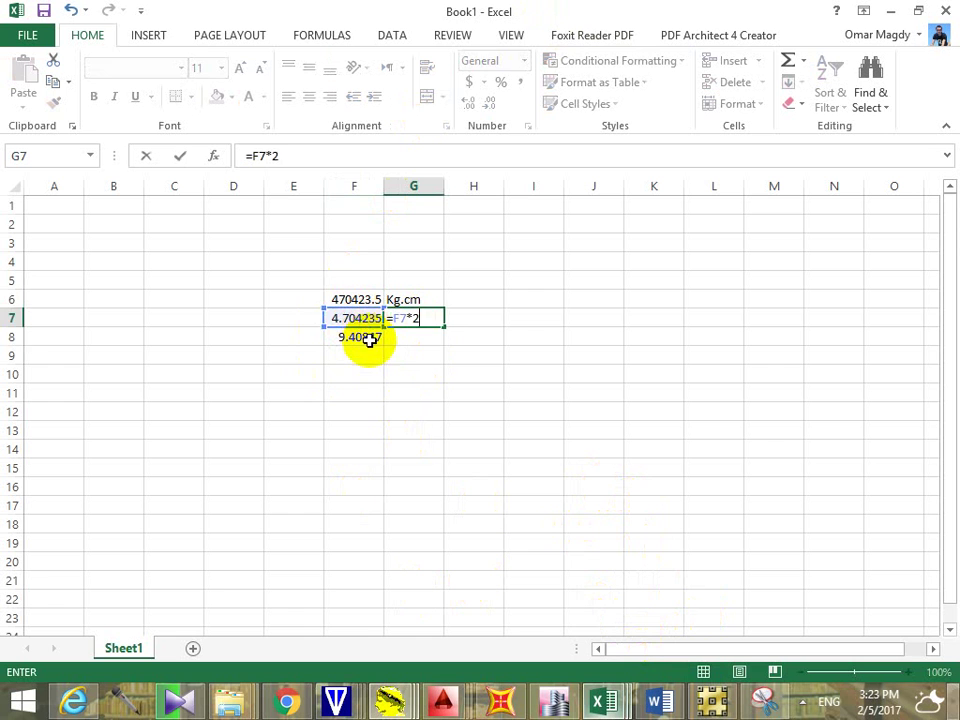
key(Return)
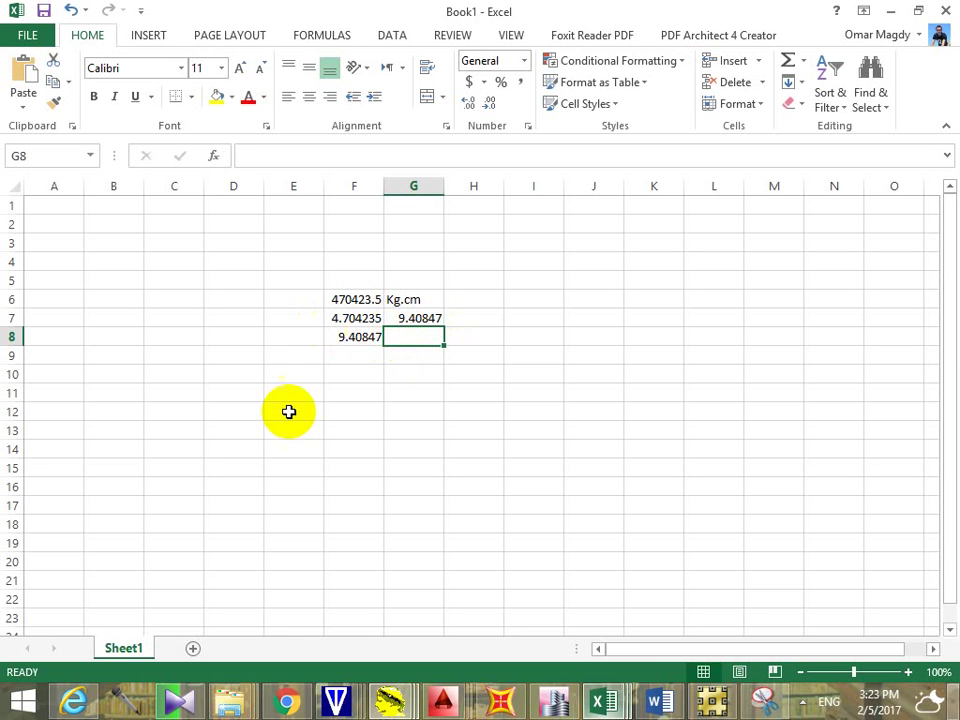
Step: Switch to SAFE and examine the M11 contours over the columns along the slab's lower edge
click(687, 555)
drag(687, 555, 660, 465)
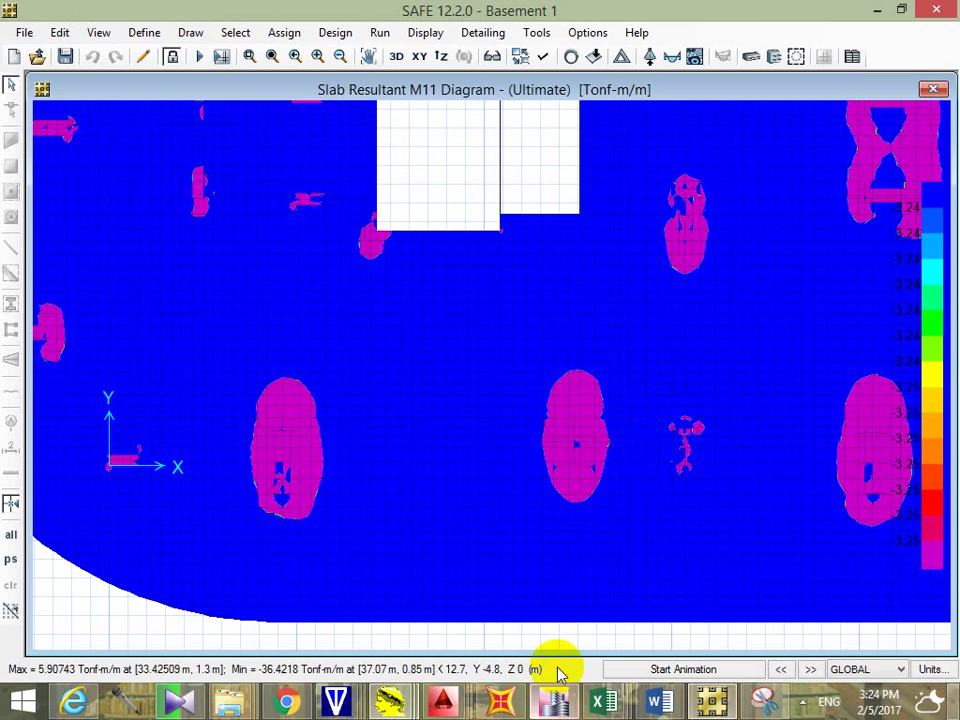
click(504, 434)
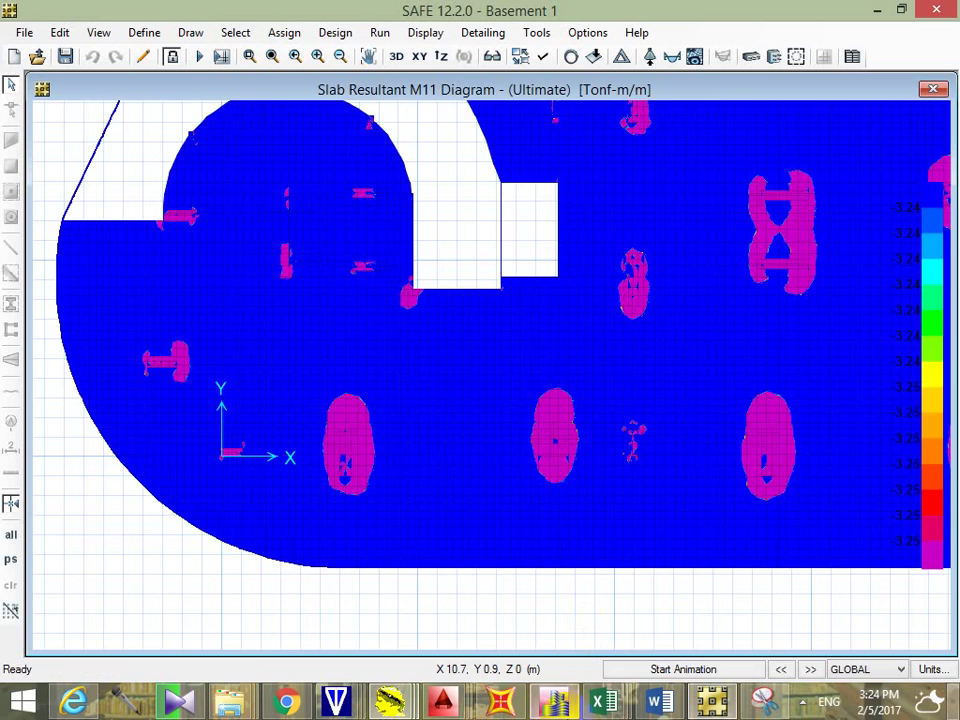
Step: Switch to the AutoCAD drawing Project up to+Tank 4-6-2015.dwg and examine the additional top reinforcement beside the column on axis E
right_click(442, 702)
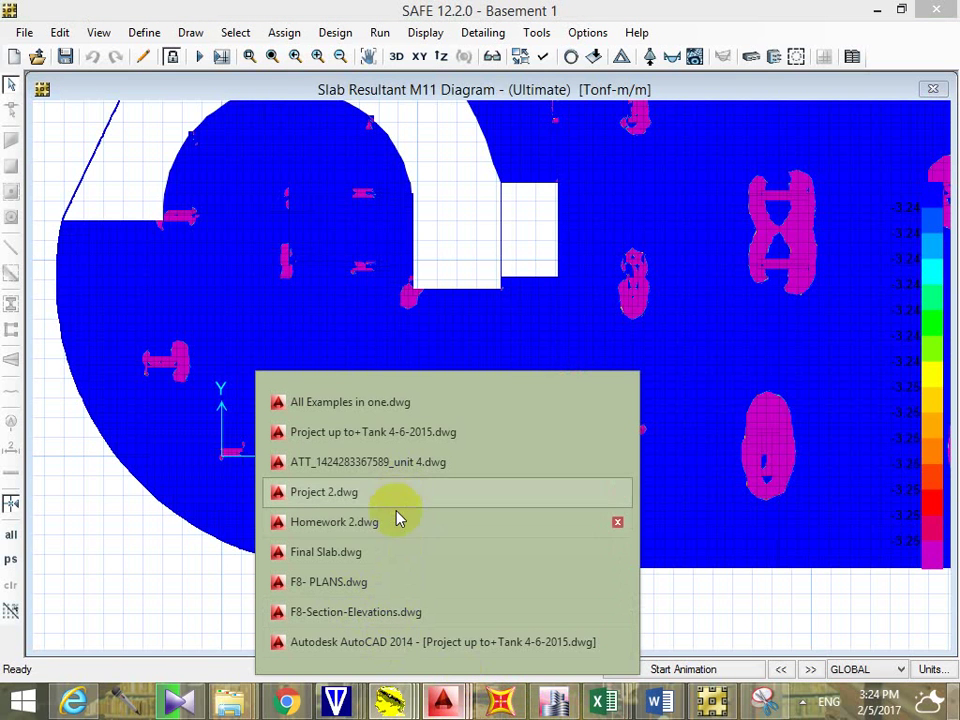
click(405, 455)
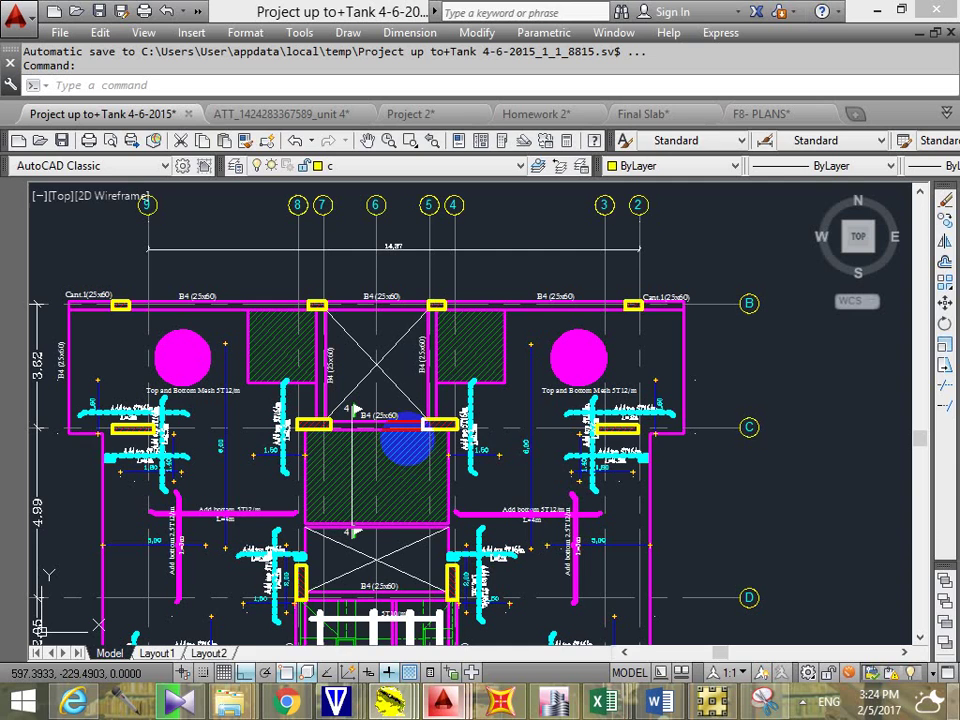
scroll(480, 398, down, 4)
scroll(445, 392, up, 6)
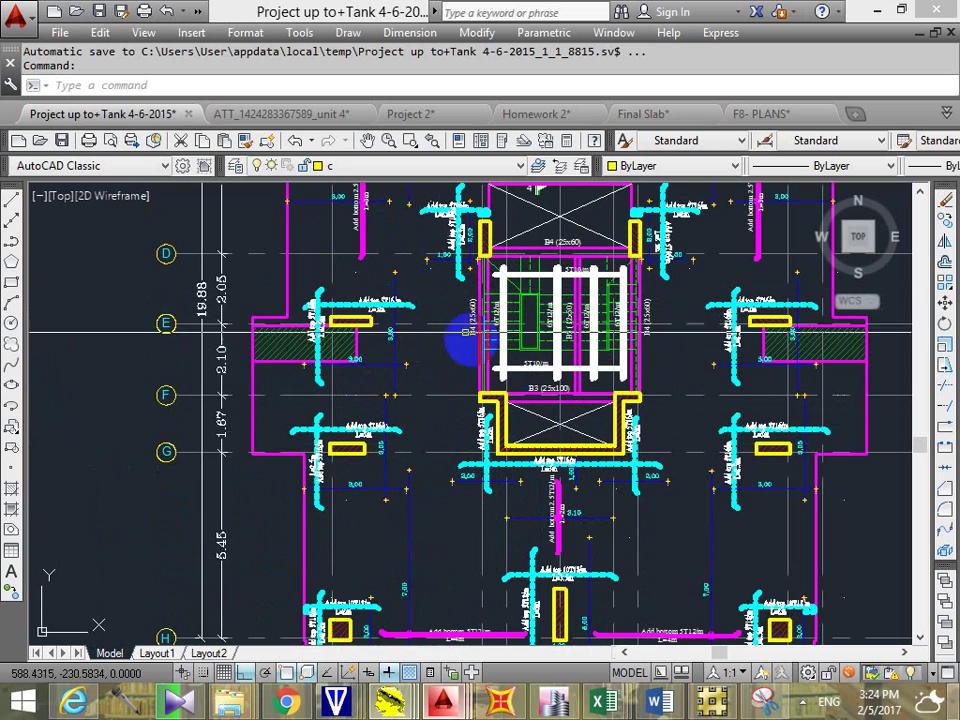
scroll(430, 332, down, 8)
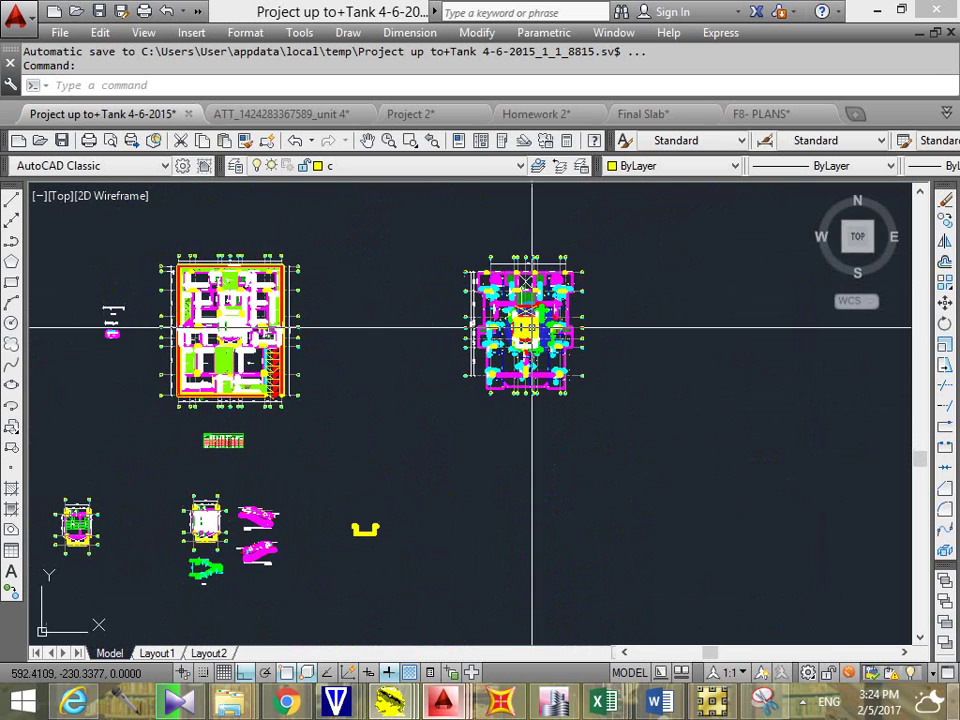
scroll(499, 326, up, 6)
scroll(596, 290, up, 4)
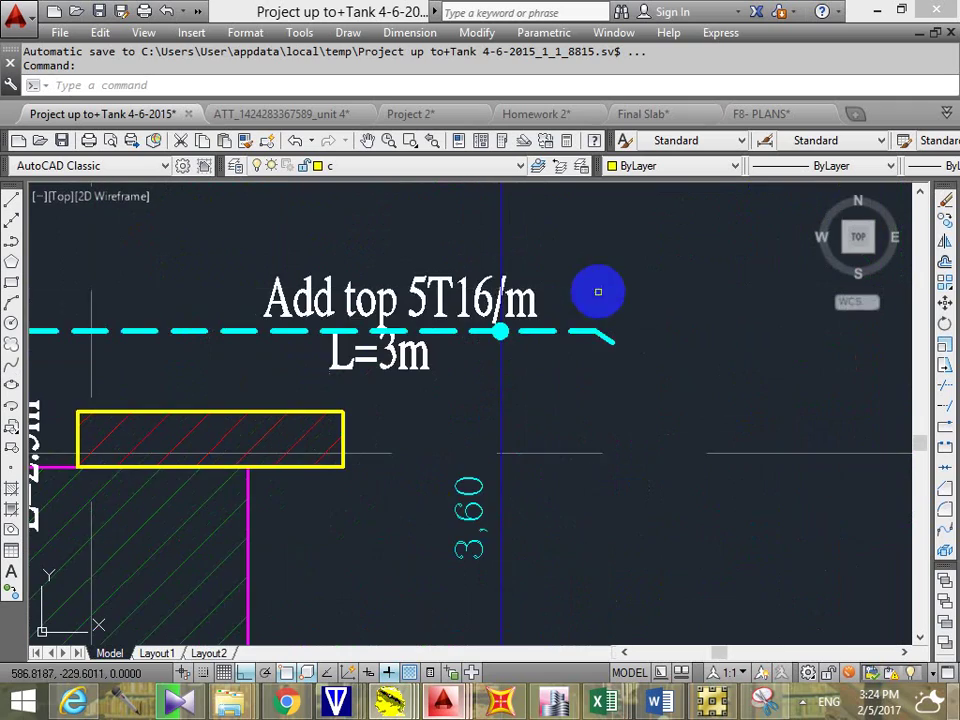
Step: Examine the additional top and bottom reinforcement around the columns between axes B and G on the slab plan
scroll(446, 349, up, 2)
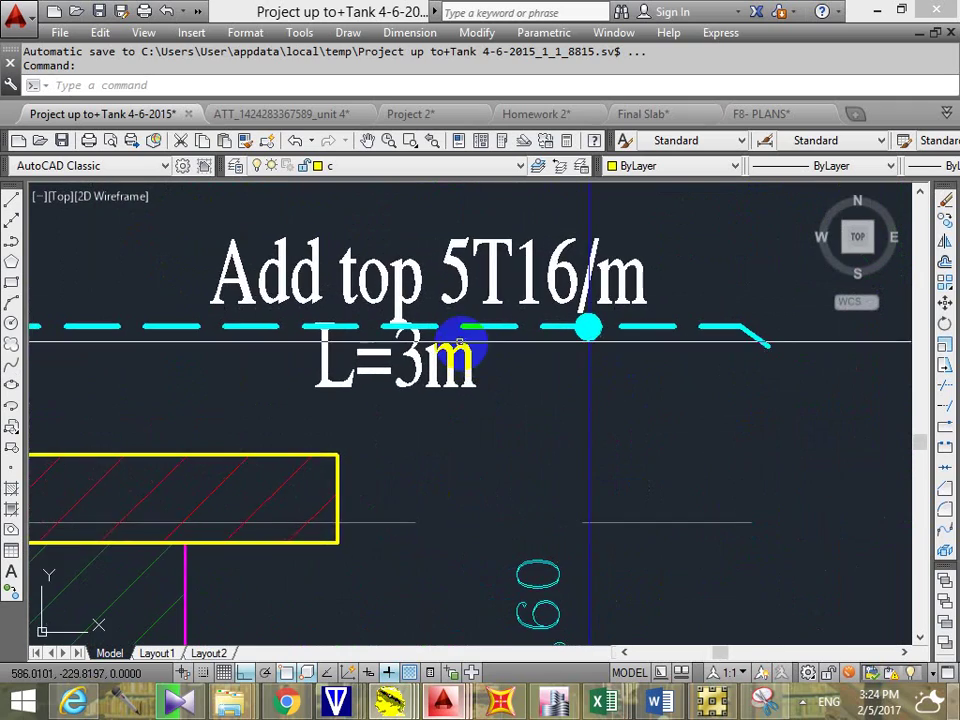
scroll(500, 350, down, 8)
middle_drag(635, 338, 560, 470)
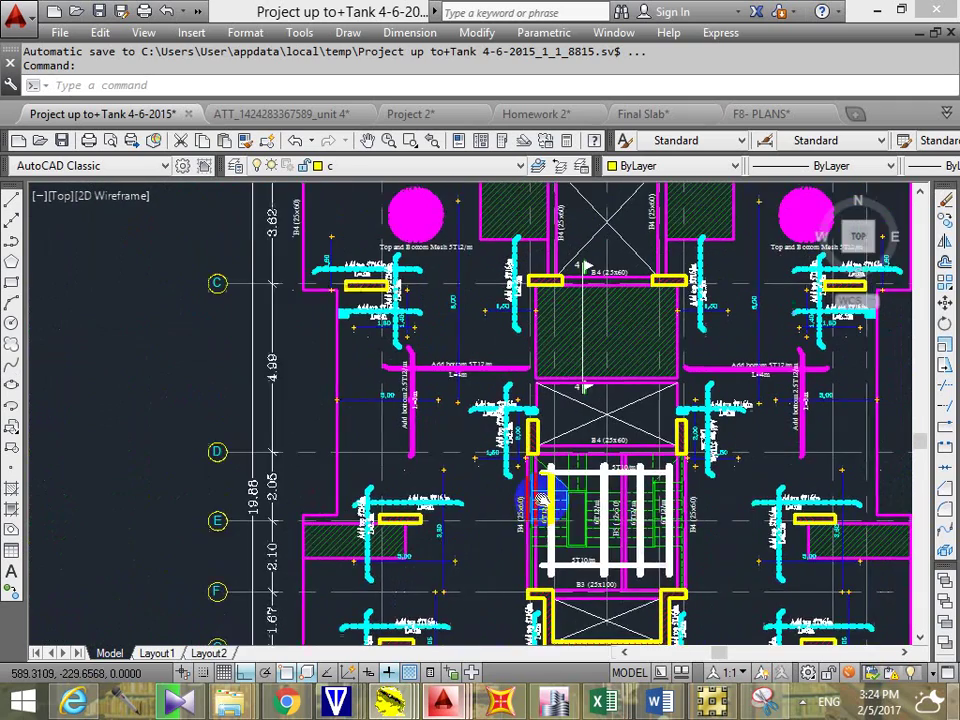
scroll(560, 470, up, 1)
middle_drag(574, 300, 627, 370)
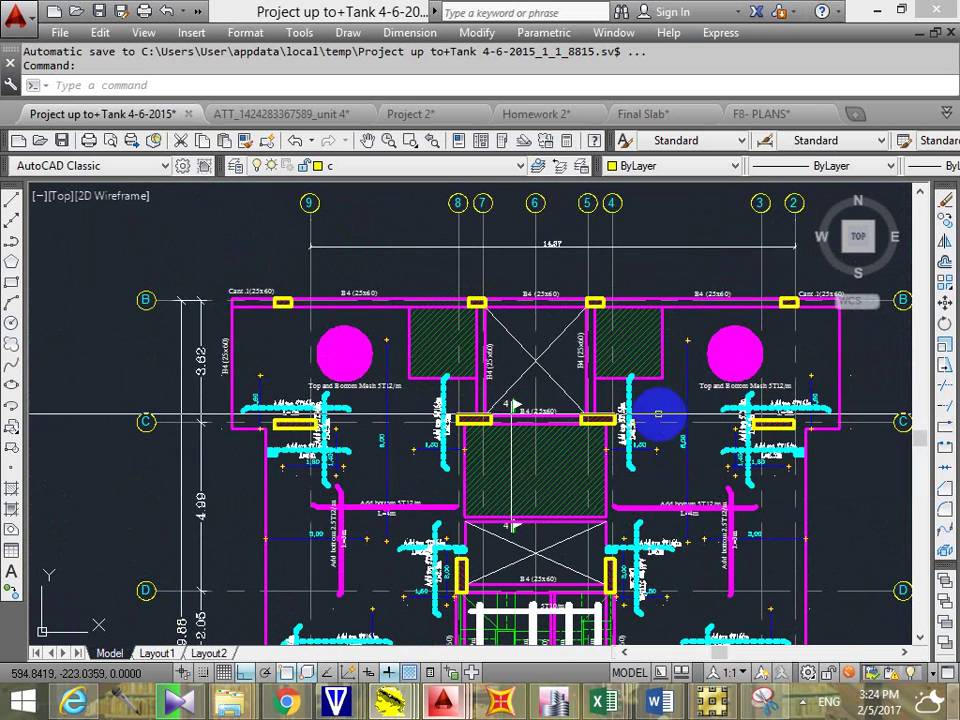
scroll(657, 411, up, 4)
scroll(655, 370, down, 6)
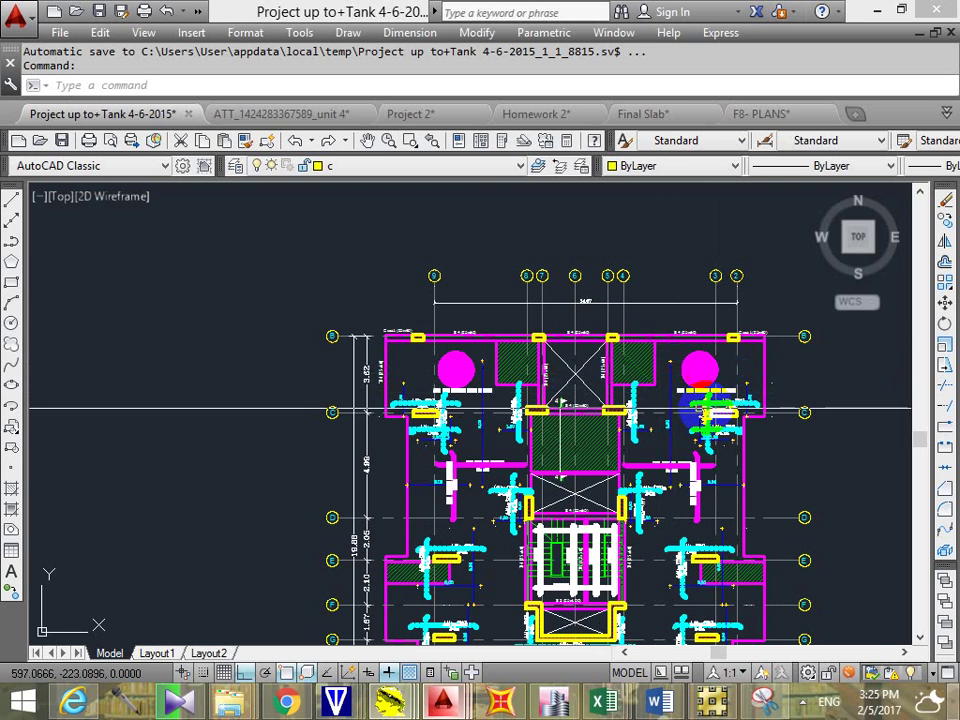
Step: Switch to the Basement 1 model in SAFE and examine the M11 contours over the whole slab
click(711, 700)
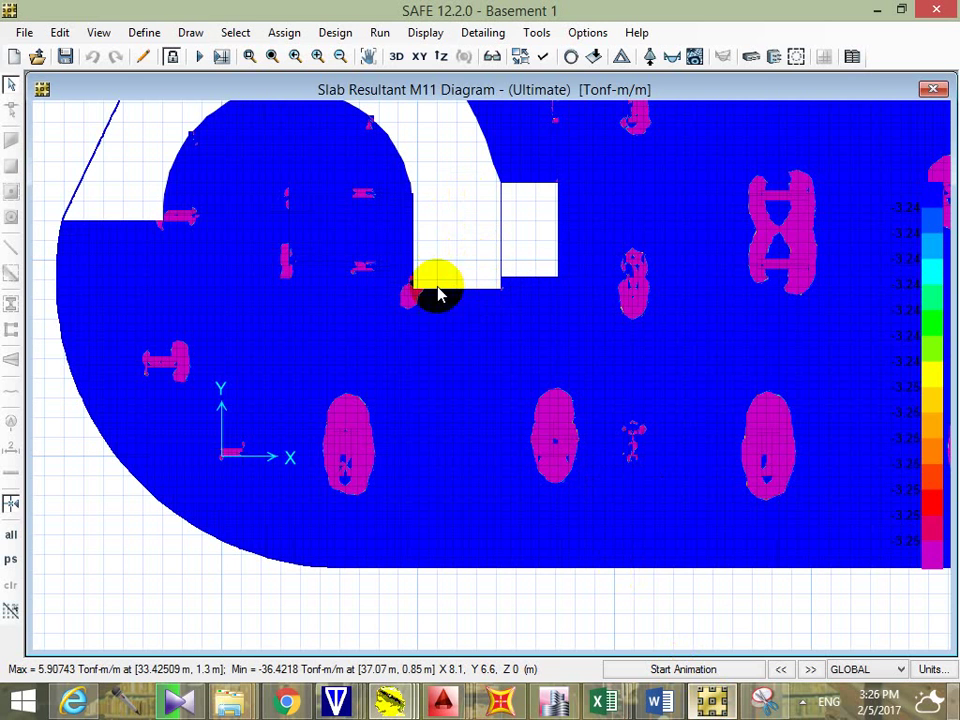
scroll(452, 248, down, 4)
scroll(553, 137, down, 2)
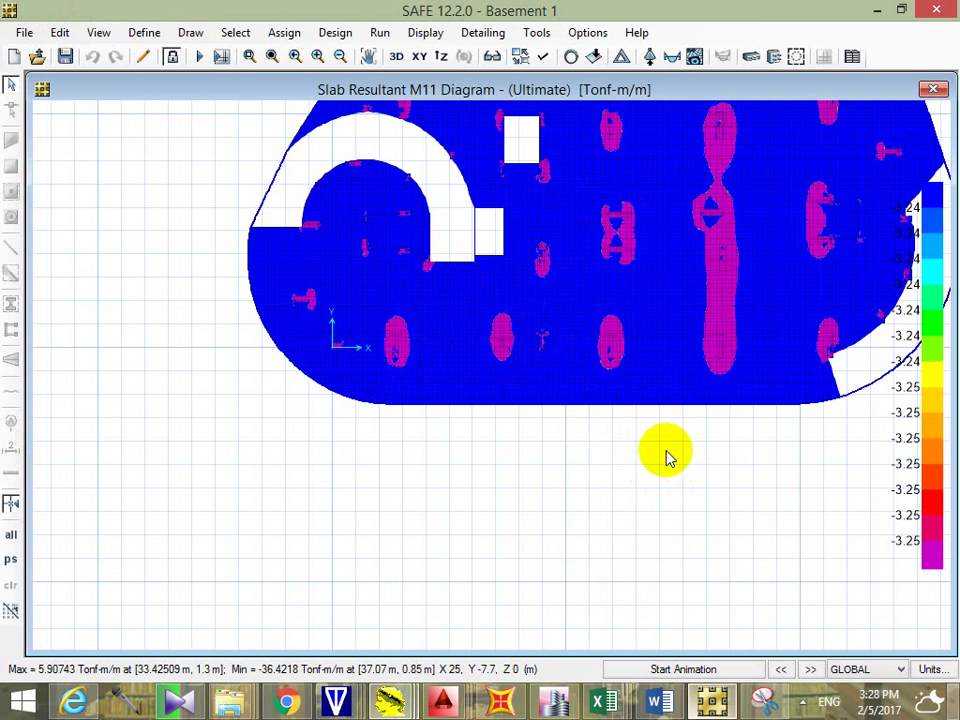
middle_drag(643, 360, 651, 466)
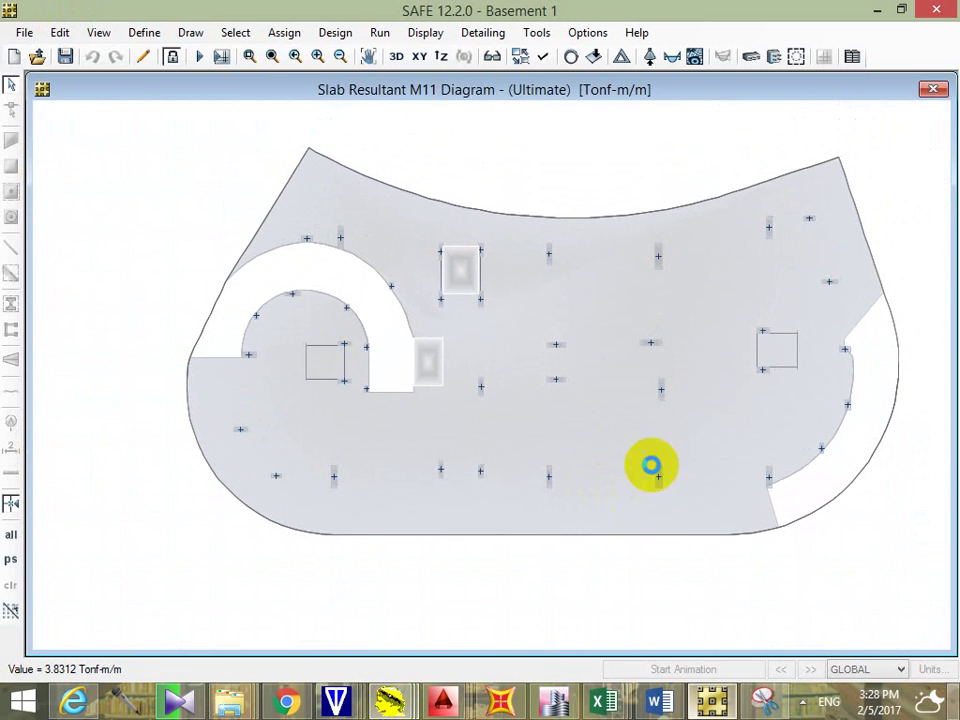
click(695, 57)
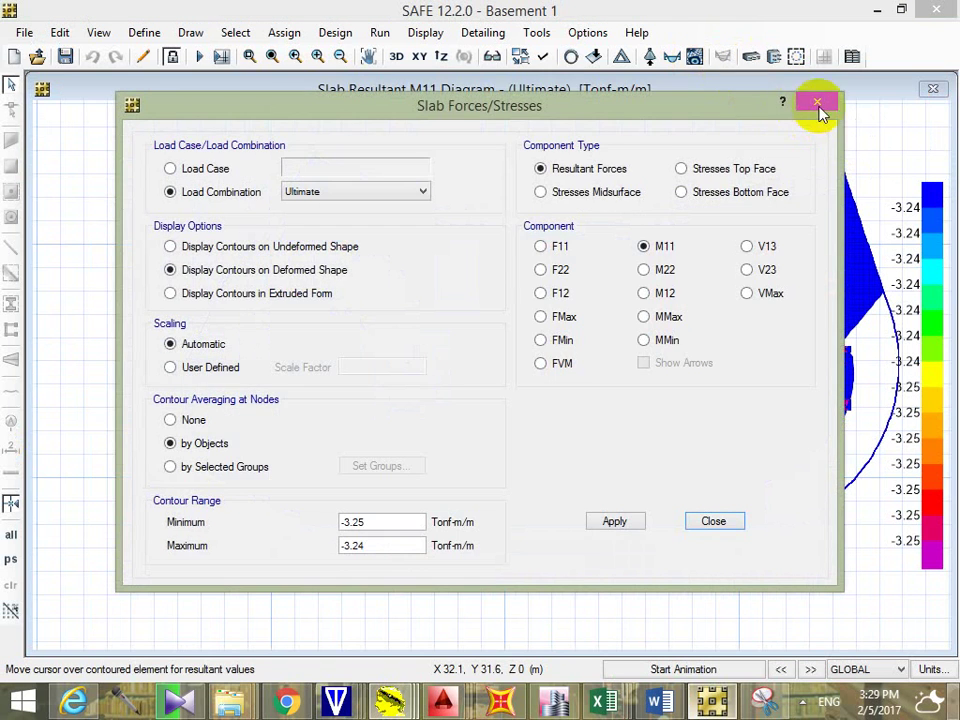
click(817, 104)
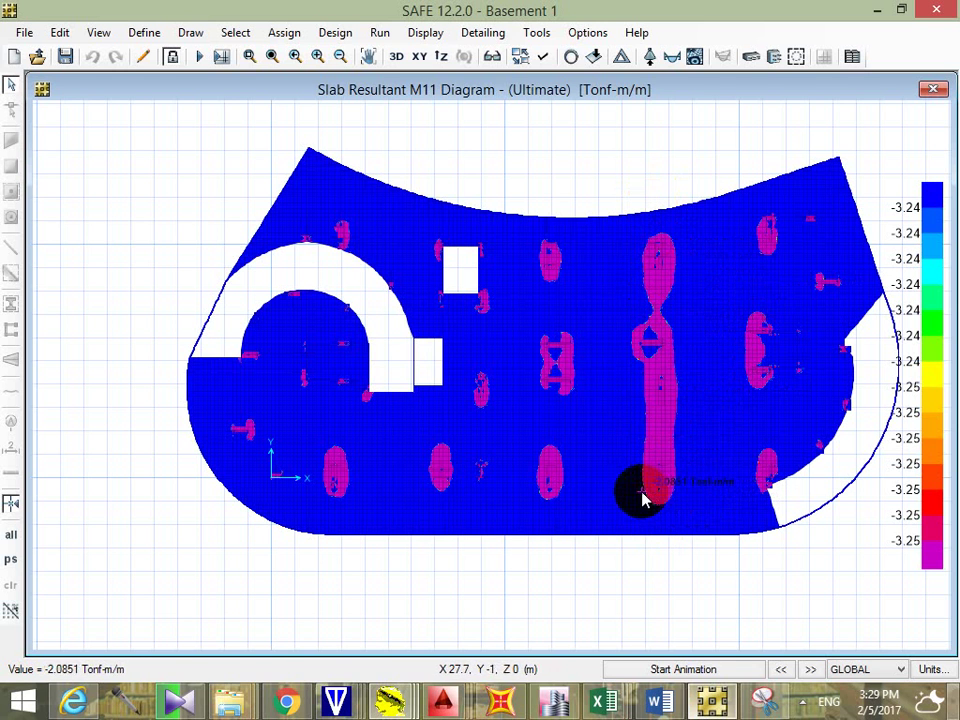
click(632, 224)
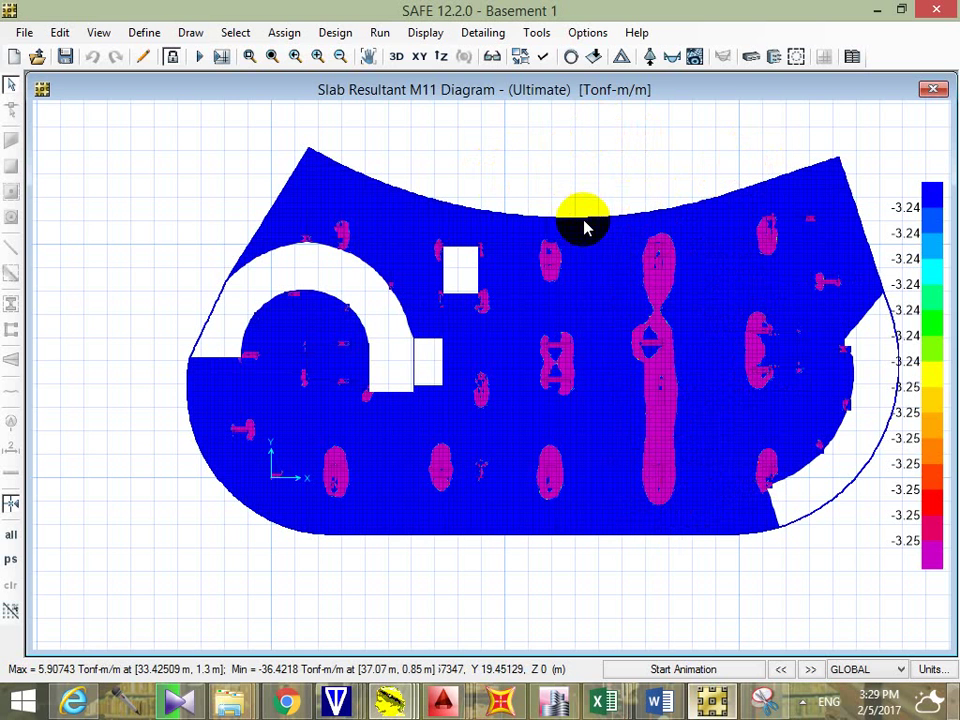
Step: Display the slab's M22 resultant moments for the Ultimate combination and inspect the contours around the columns
click(693, 57)
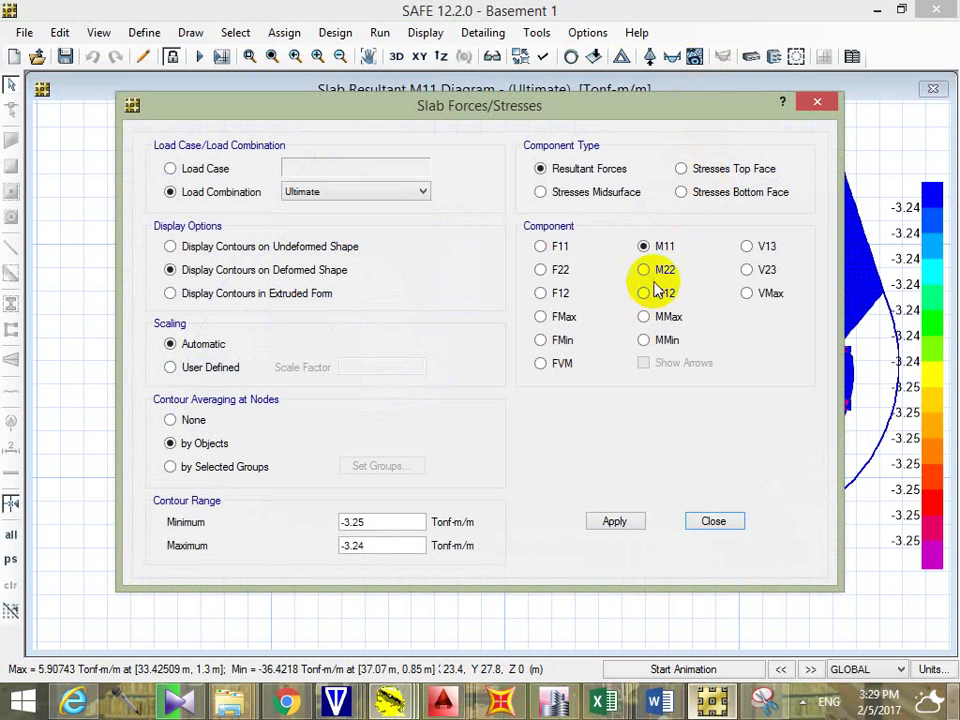
click(653, 271)
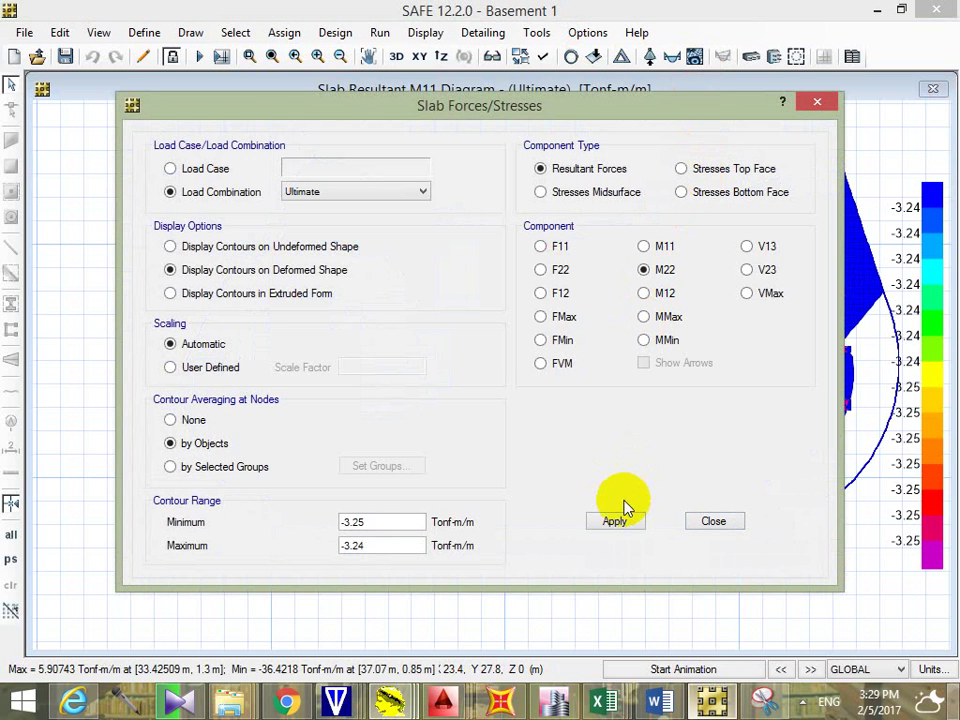
click(731, 521)
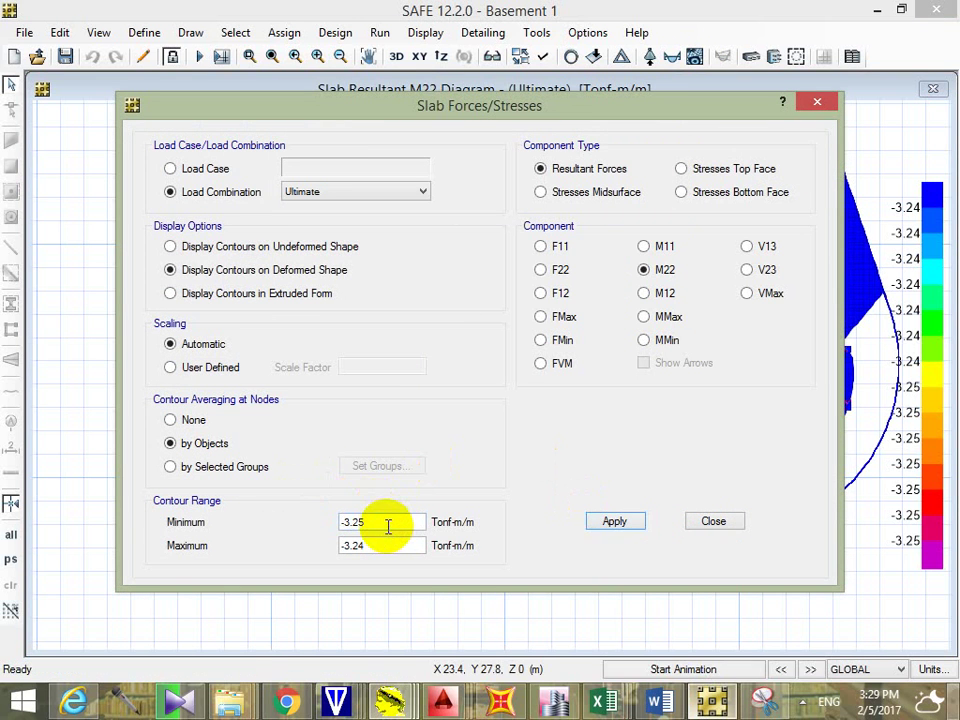
drag(381, 521, 294, 527)
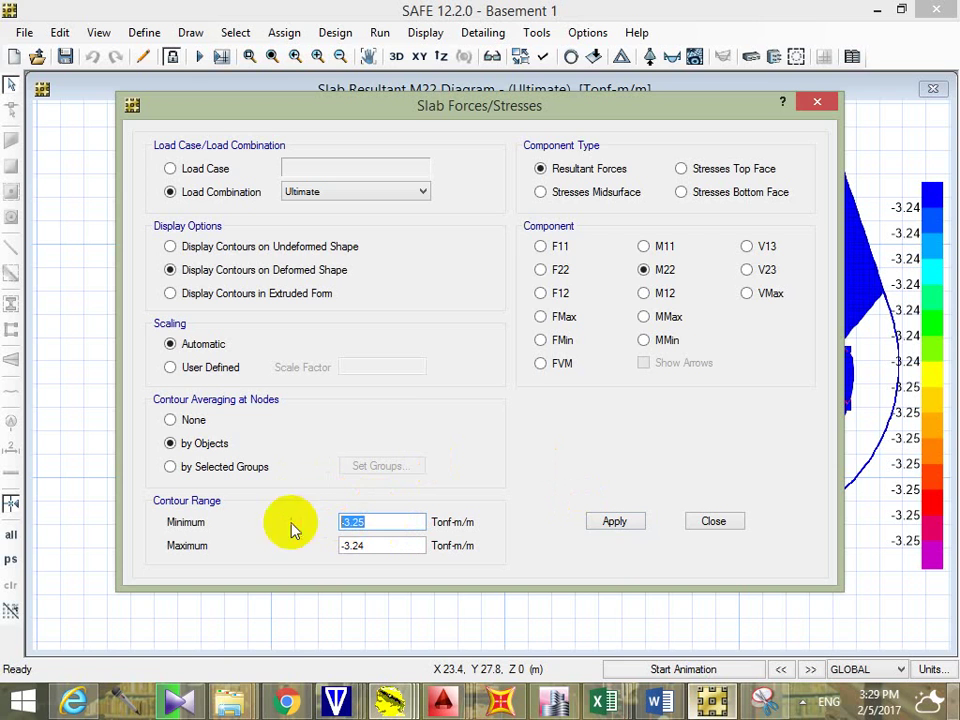
click(720, 528)
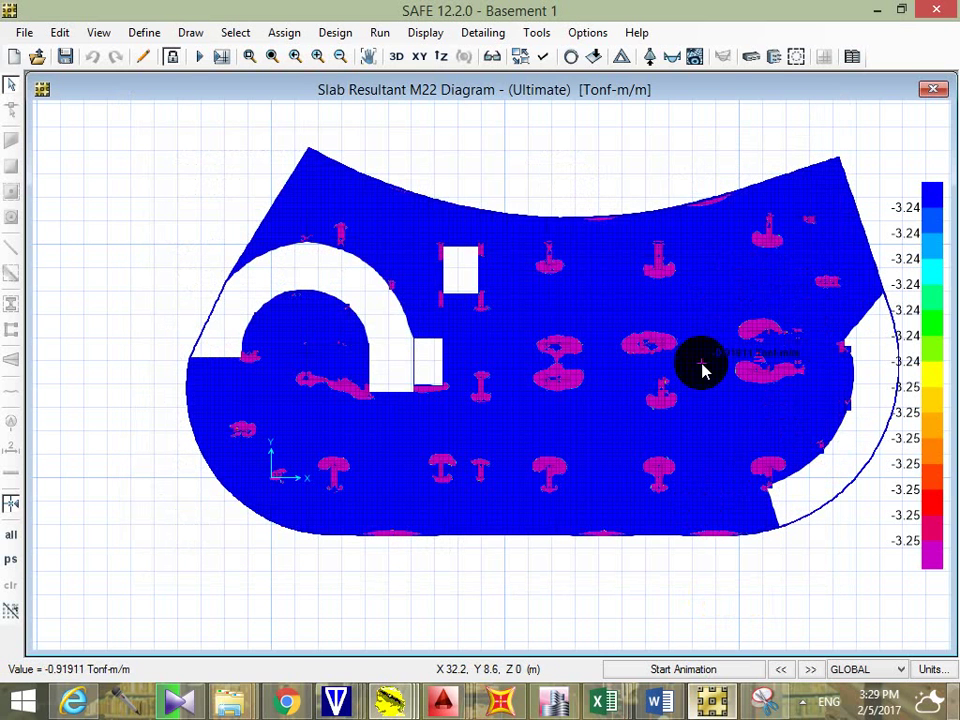
click(787, 175)
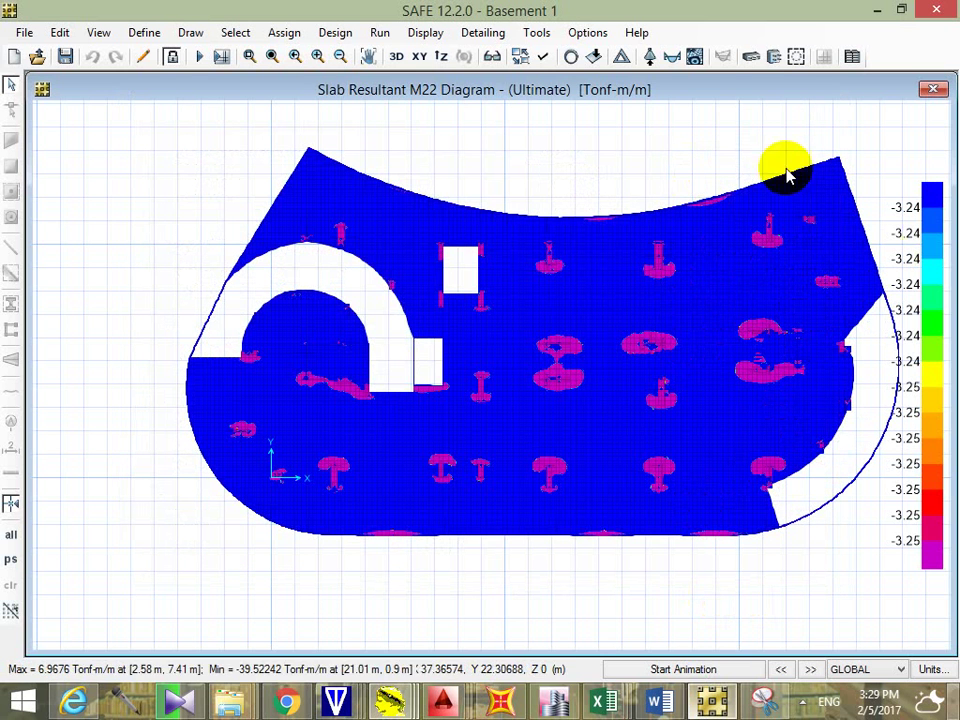
click(634, 304)
click(690, 268)
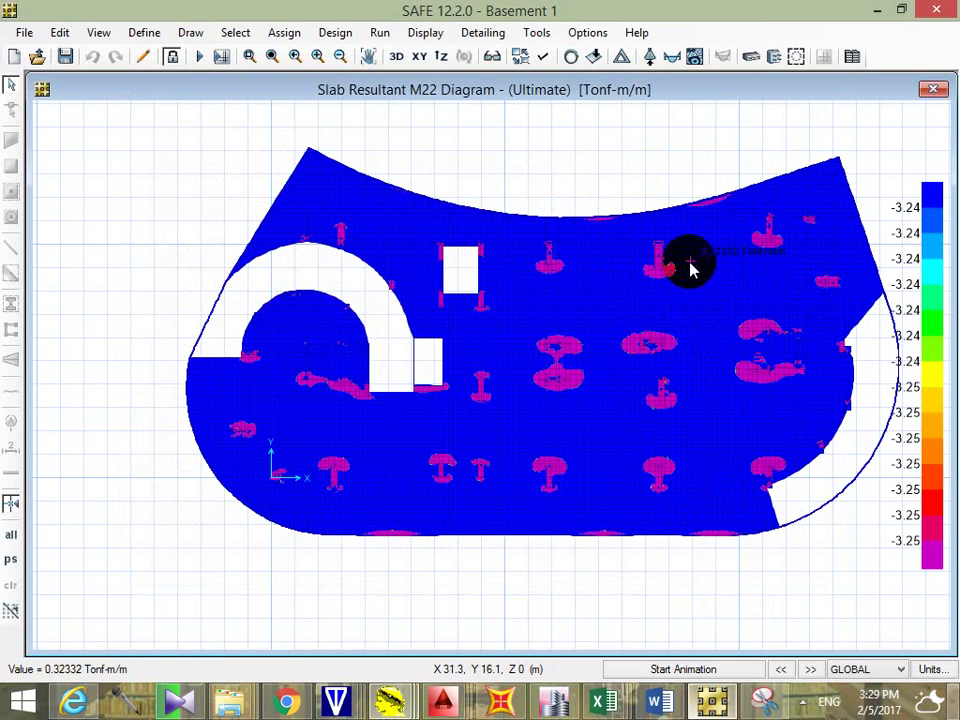
Step: Set the contour range to a minimum of -4.7 and a maximum of -4.69 Tonf-m/m, and apply it to the M11 moments
click(695, 56)
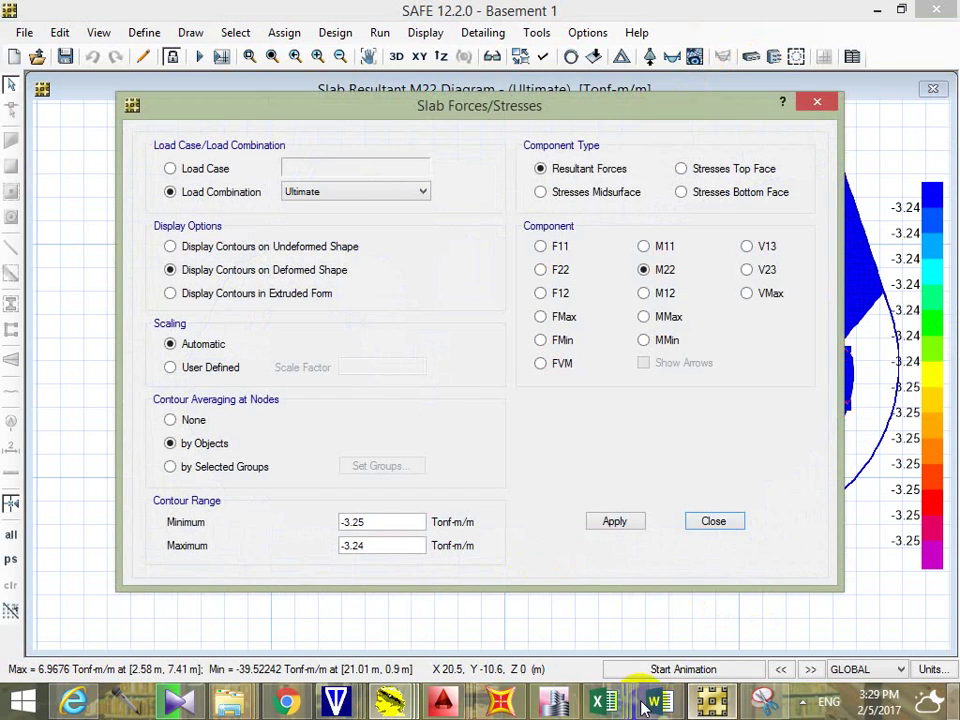
mouse_move(603, 703)
mouse_move(639, 606)
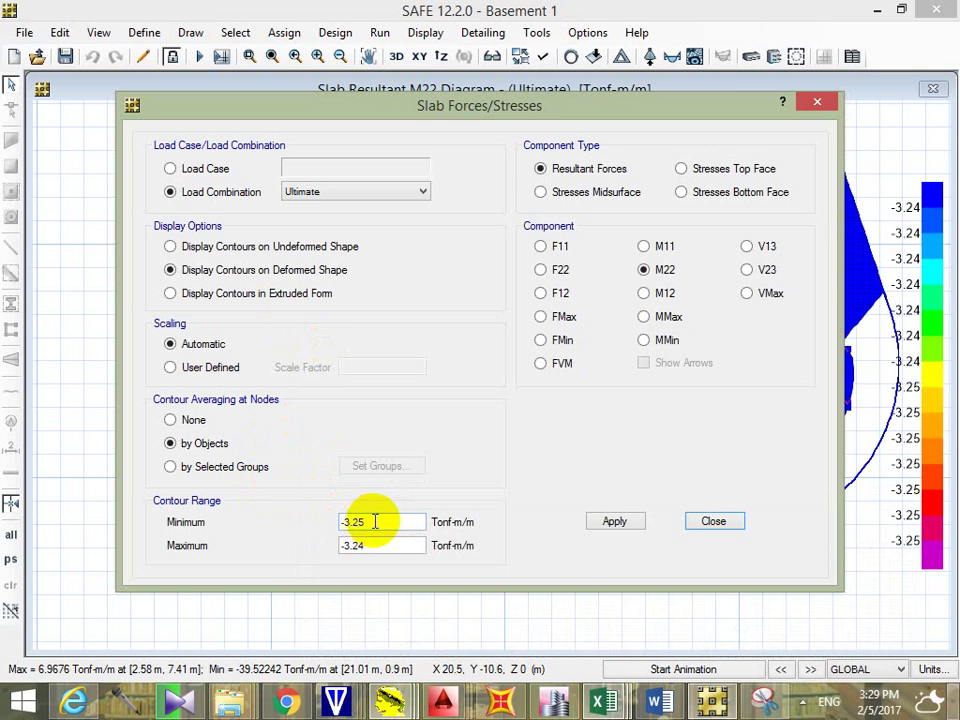
drag(373, 519, 302, 514)
text(-4.7)
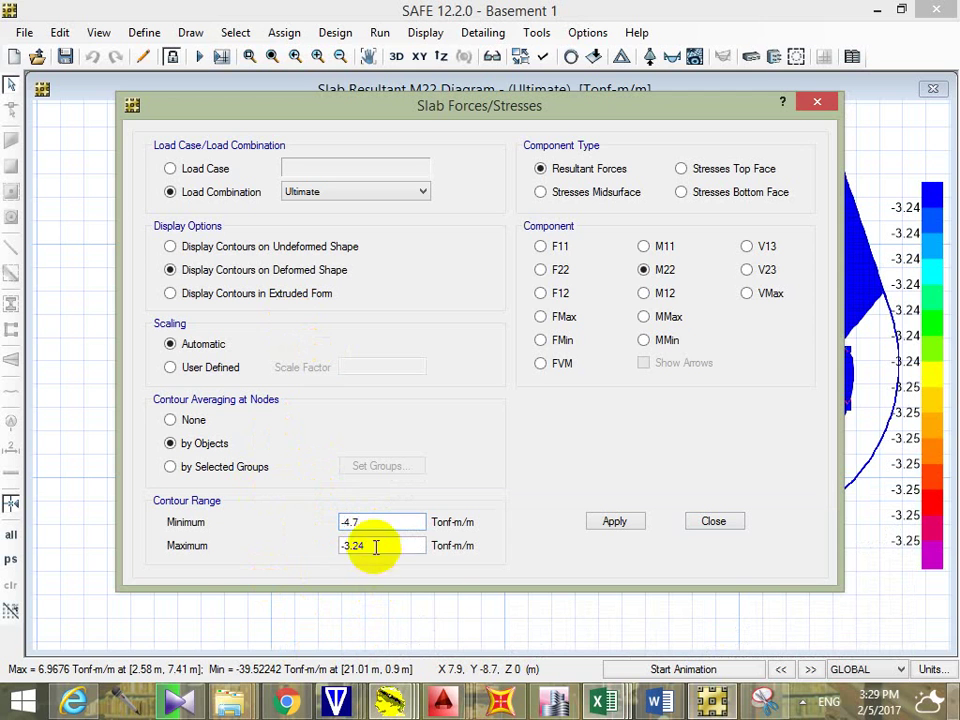
drag(375, 546, 305, 547)
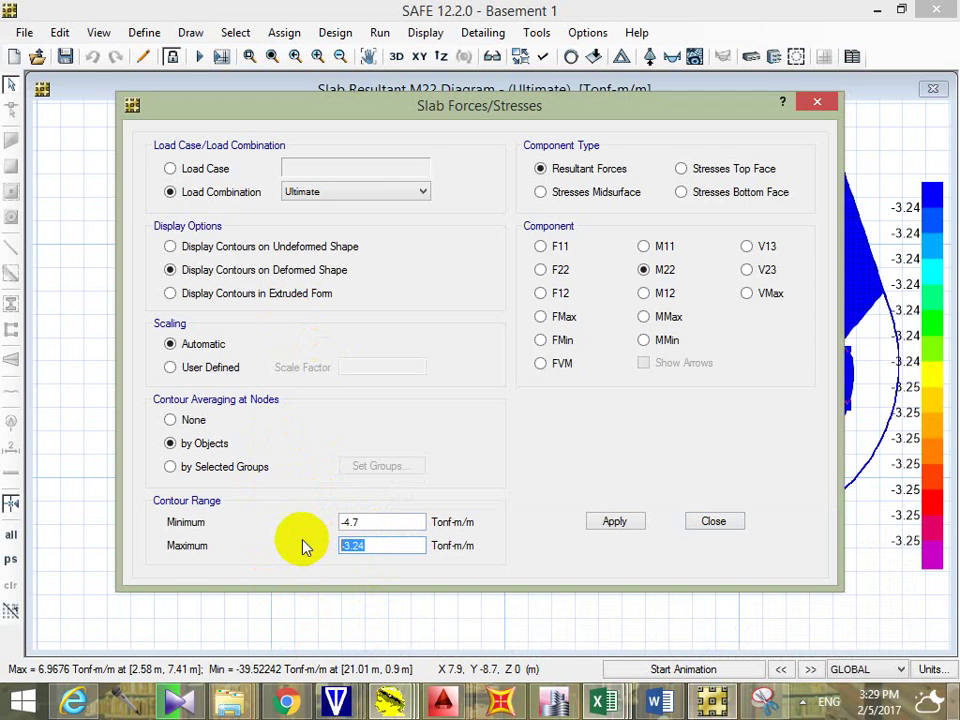
text(-4.69)
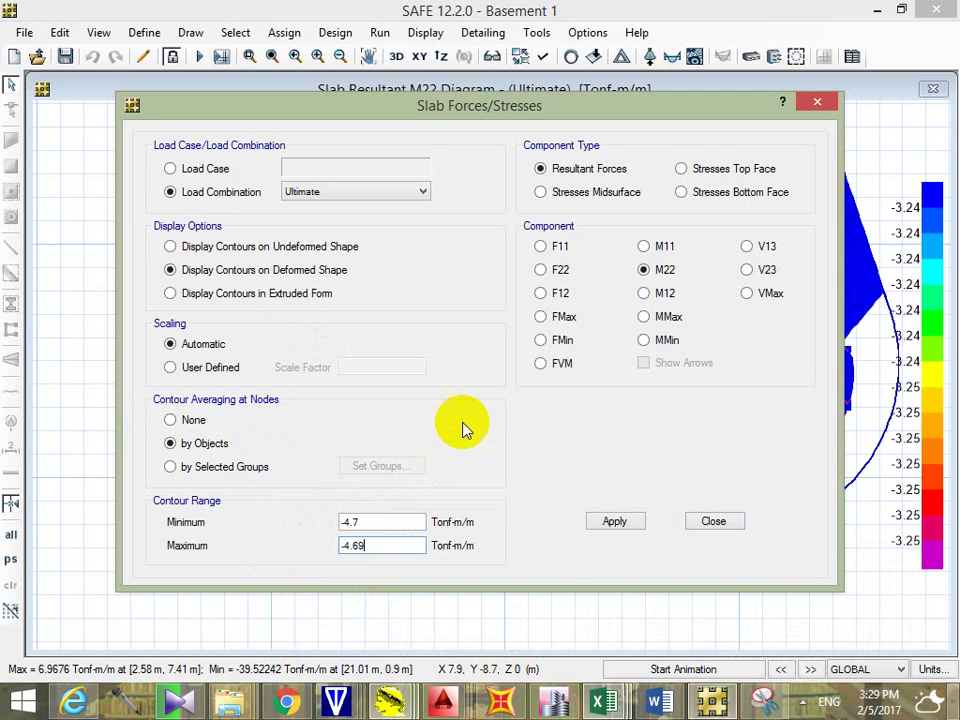
click(655, 248)
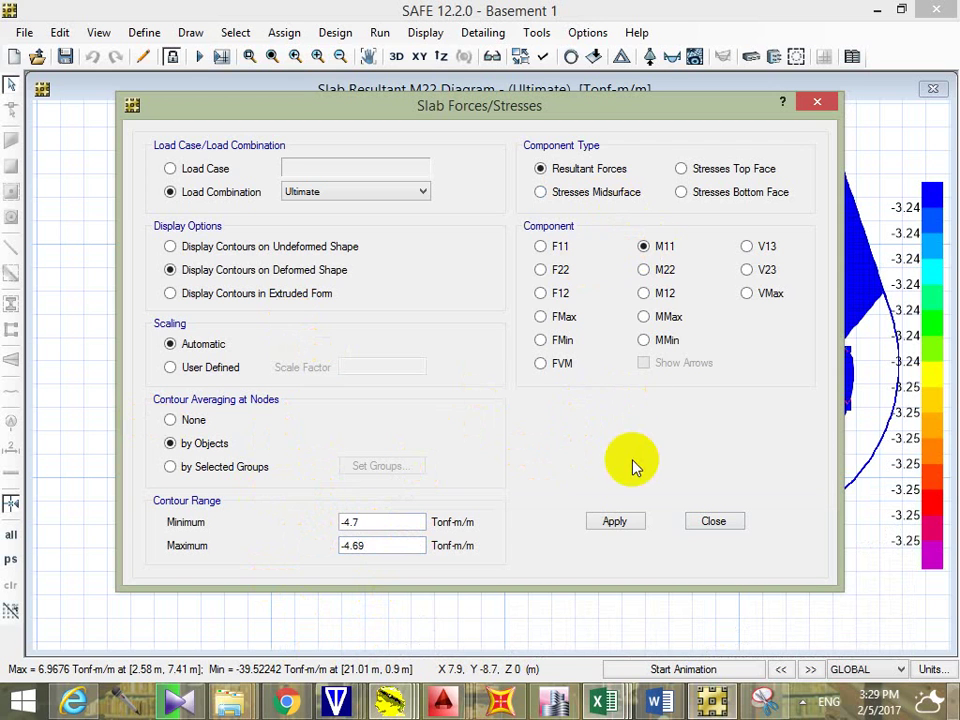
click(630, 523)
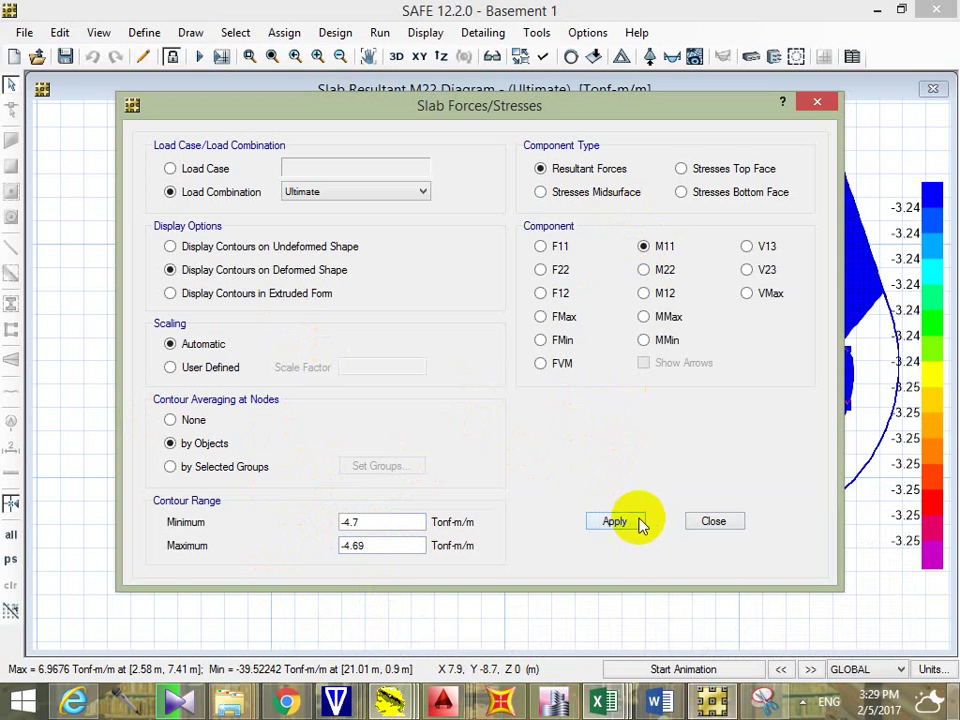
Step: Change the displayed slab force component to M22 and close the slab forces settings
click(642, 270)
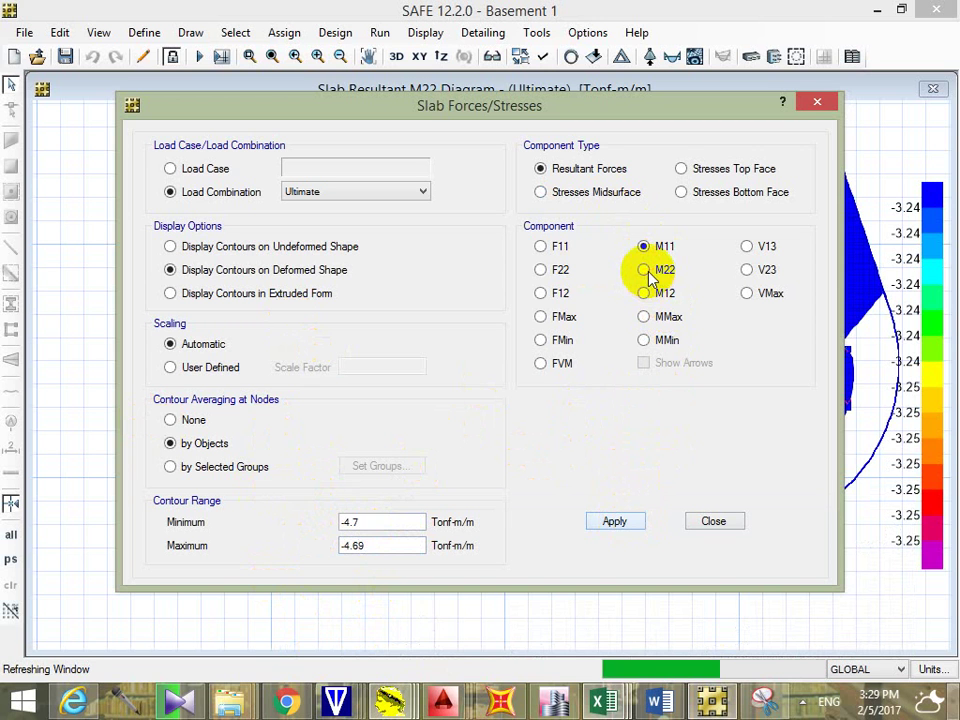
click(645, 270)
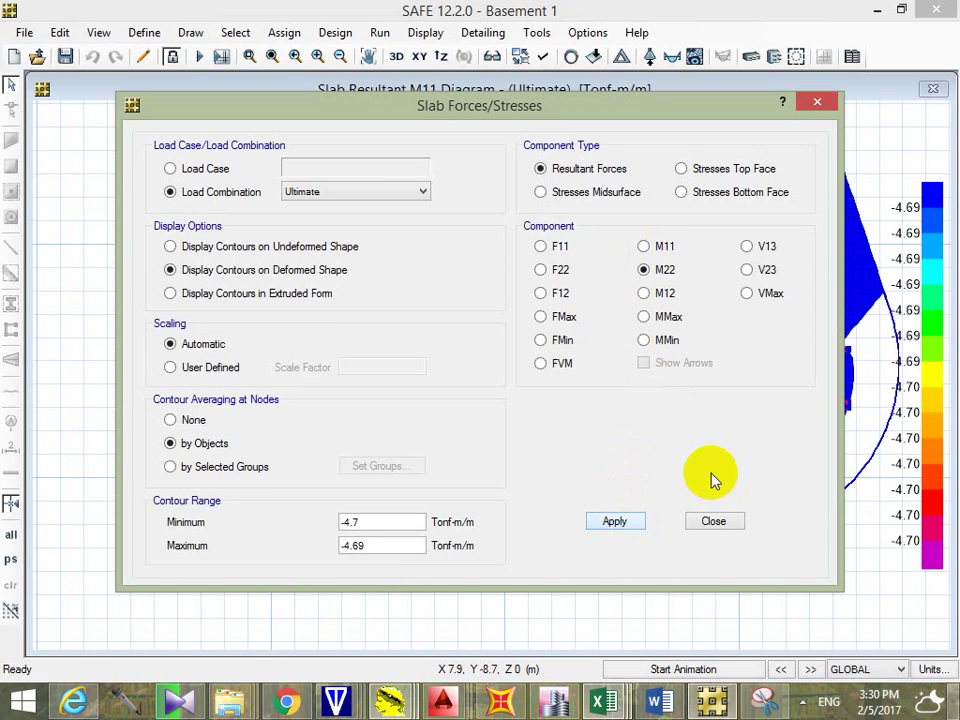
click(753, 520)
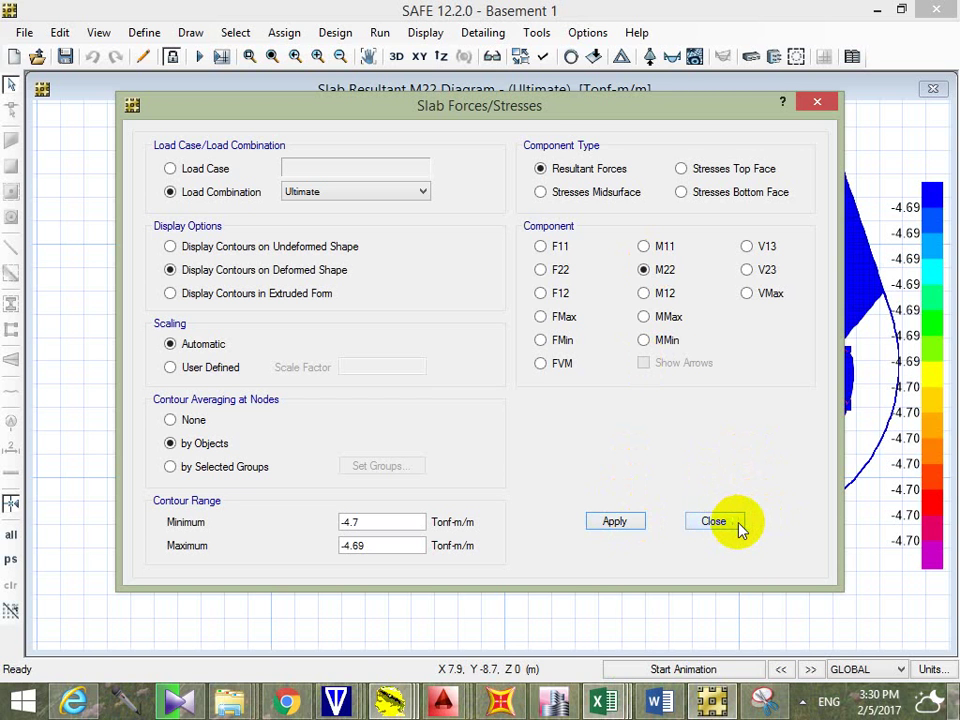
click(737, 523)
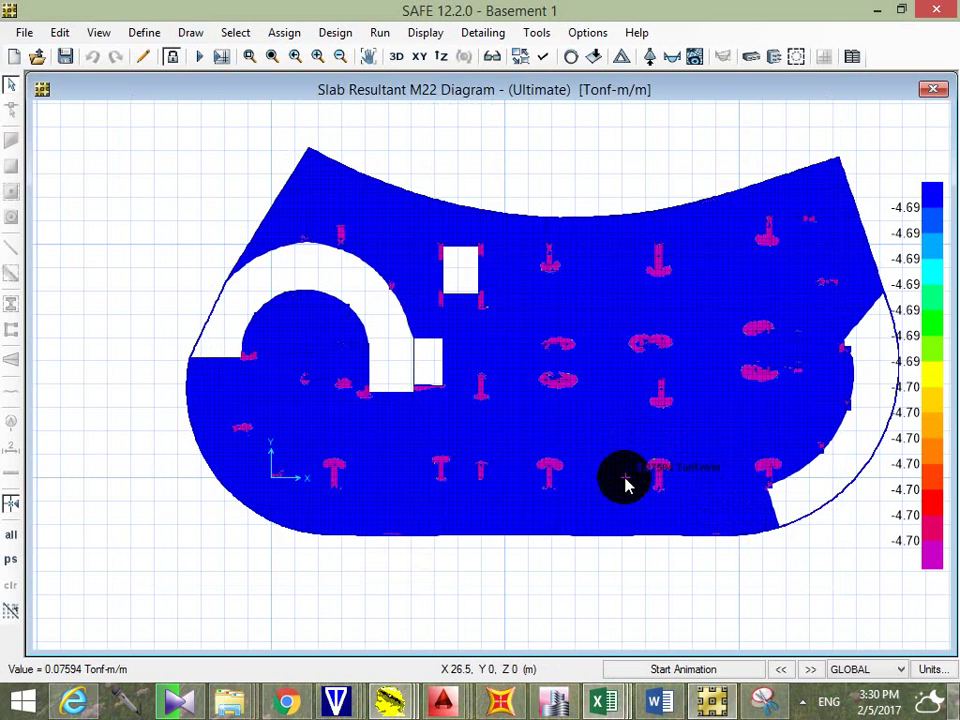
Step: Examine the M22 contours and moment values around the columns along the slab's lower edge
scroll(475, 490, up, 3)
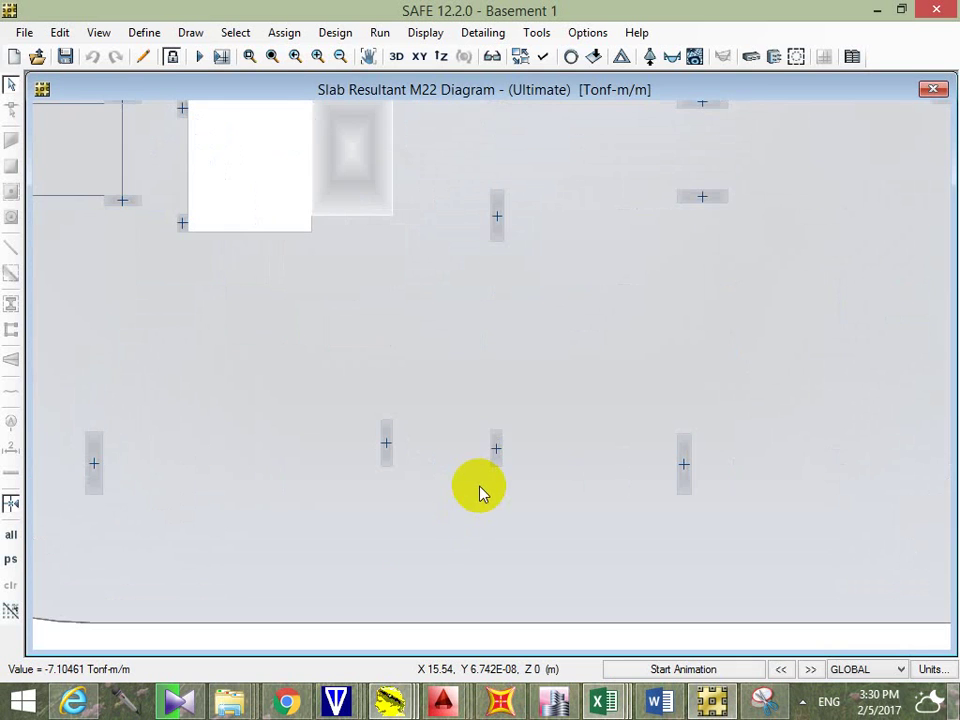
click(510, 458)
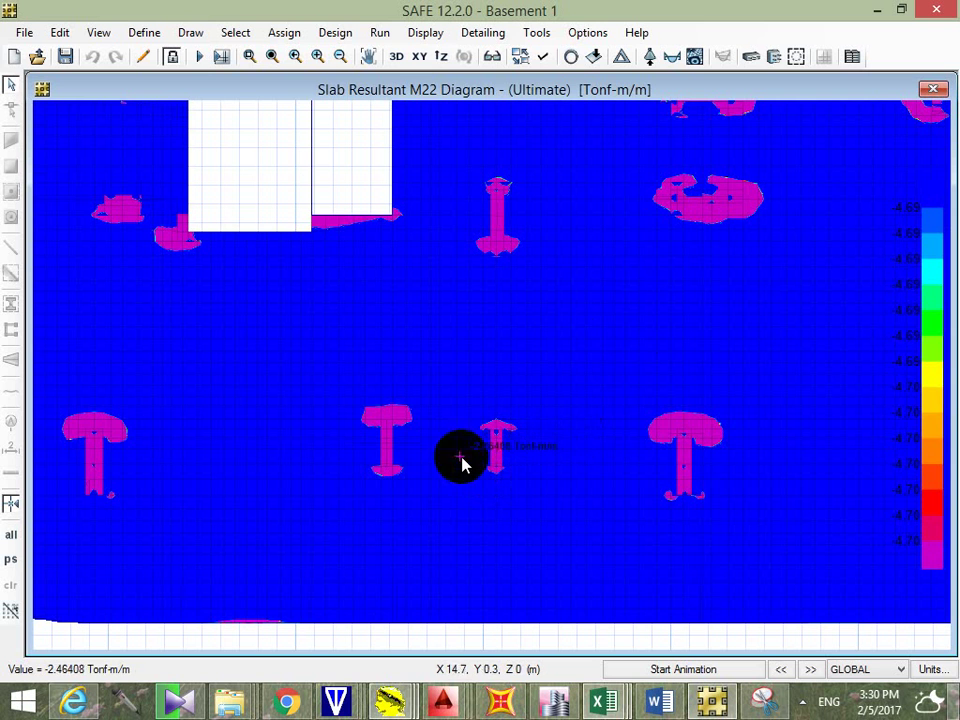
click(101, 443)
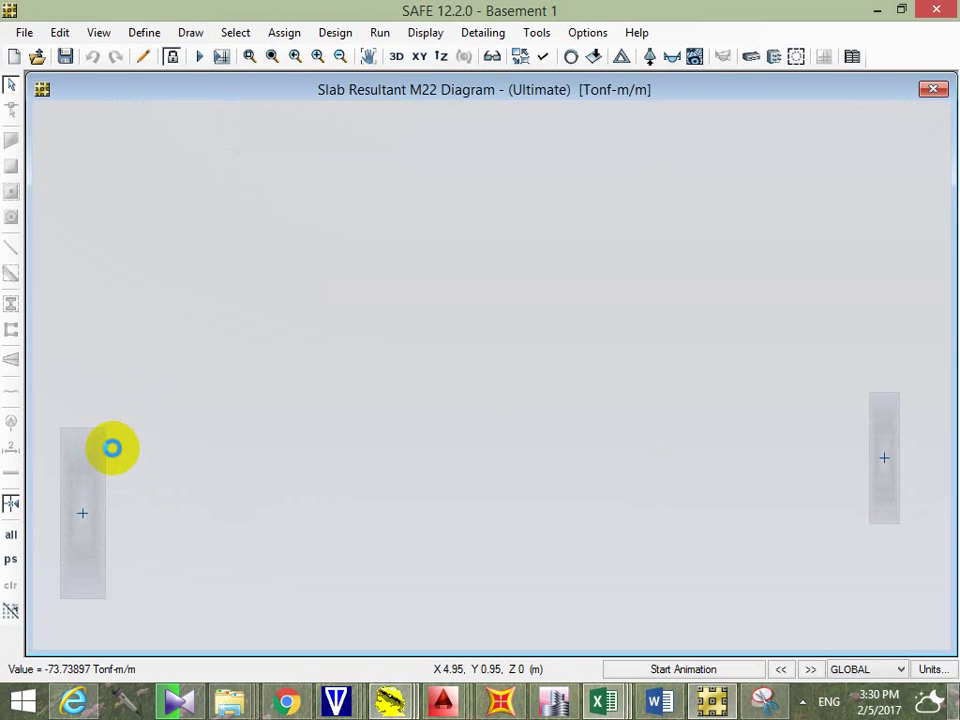
click(113, 442)
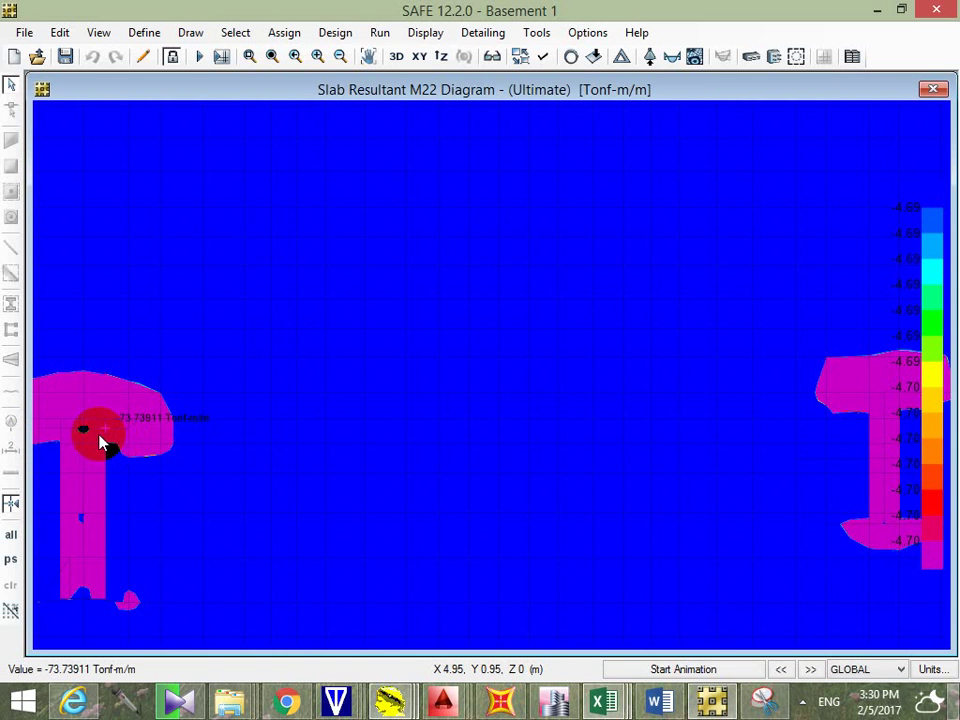
click(101, 443)
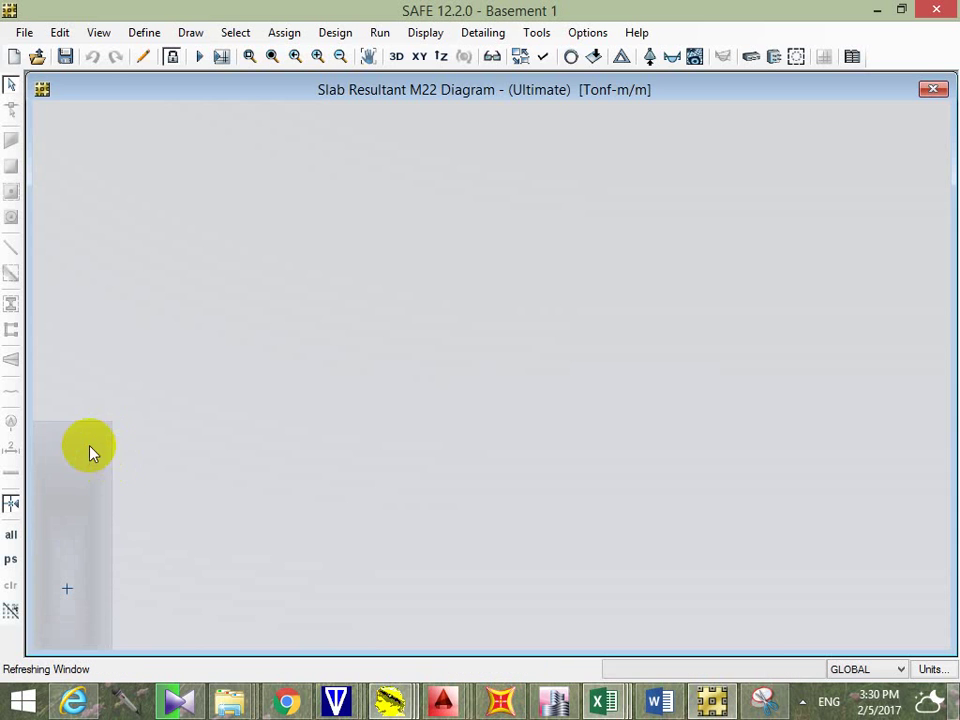
click(84, 474)
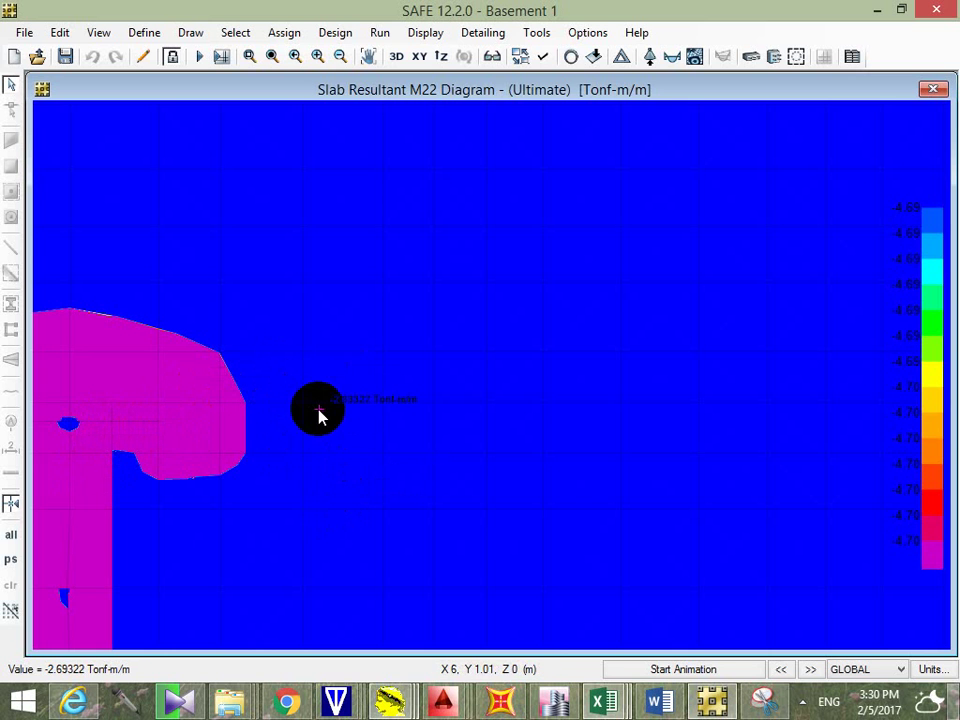
drag(318, 415, 388, 390)
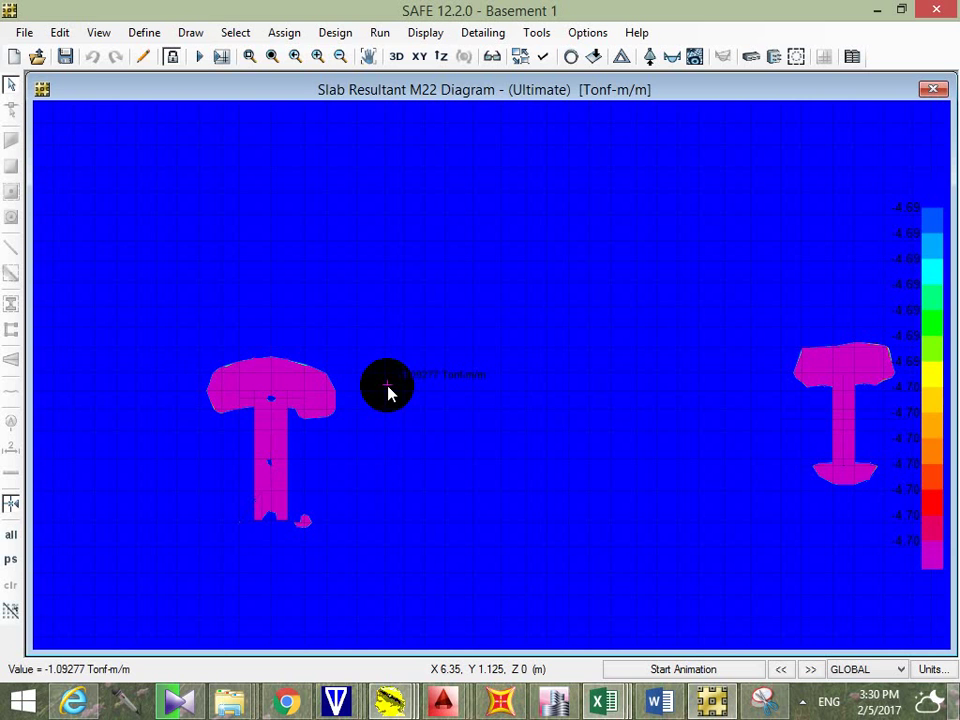
Step: Examine the M22 contours and moment values around the columns across the whole basement slab
drag(388, 391, 345, 388)
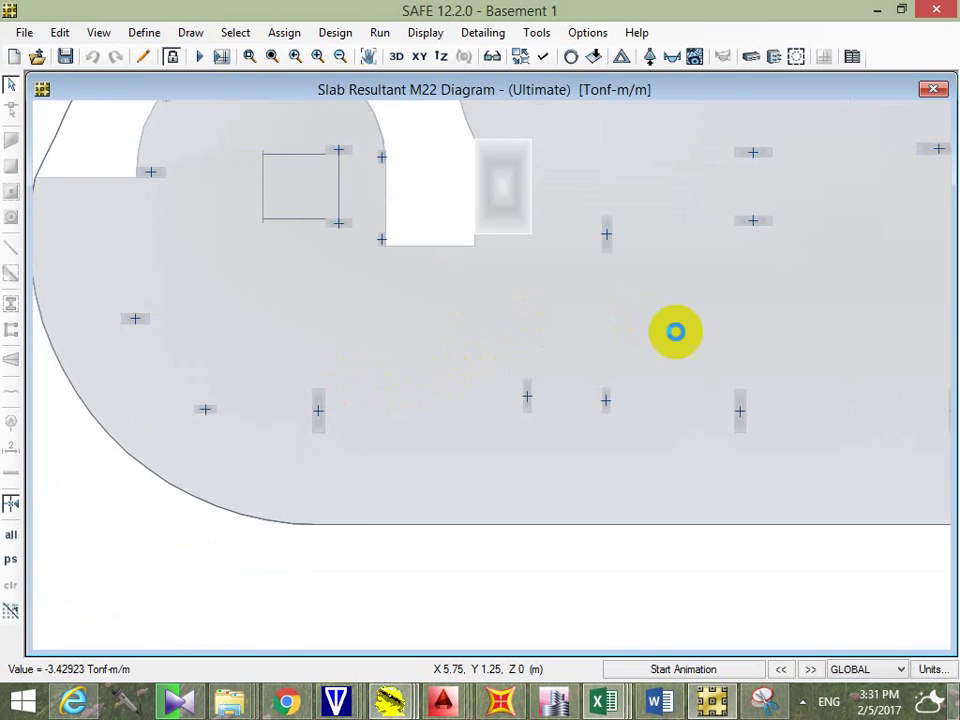
click(401, 290)
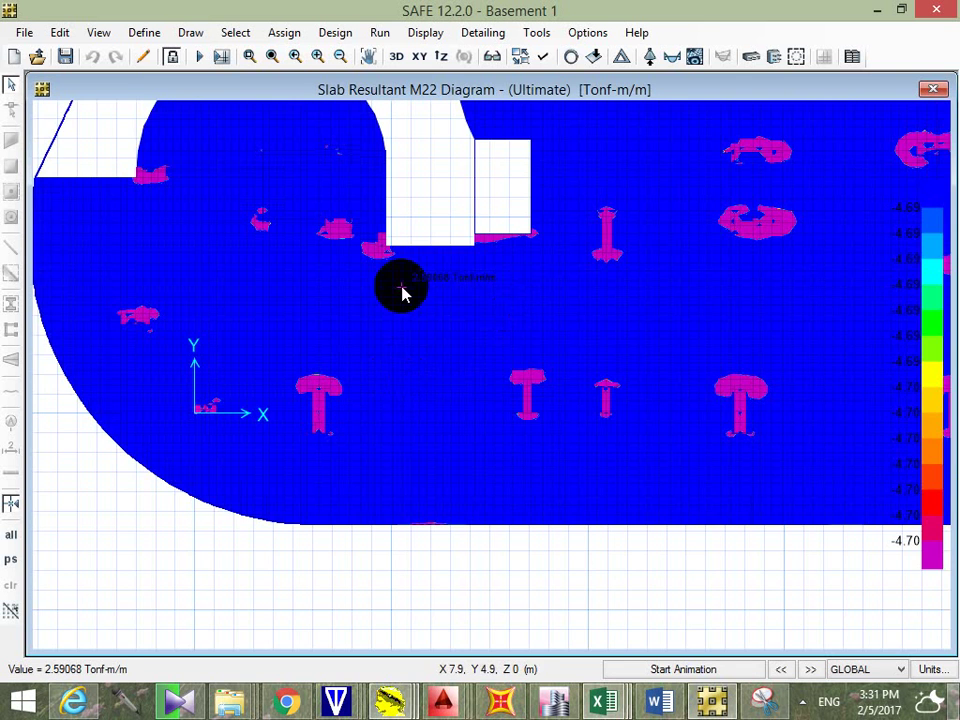
drag(401, 290, 729, 364)
drag(814, 240, 743, 295)
drag(667, 323, 585, 370)
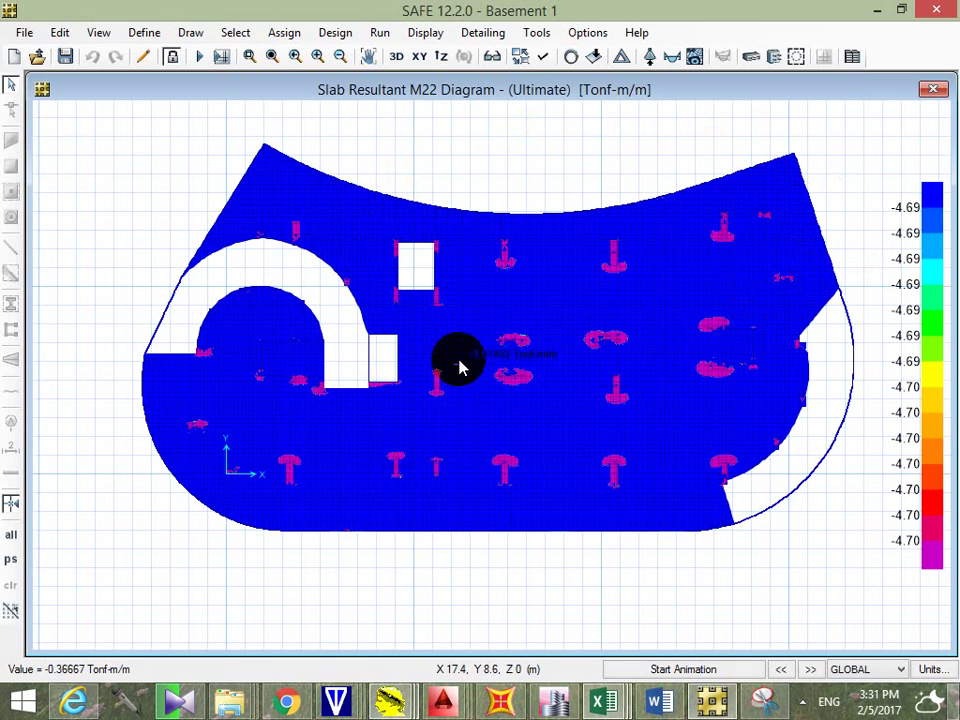
click(826, 583)
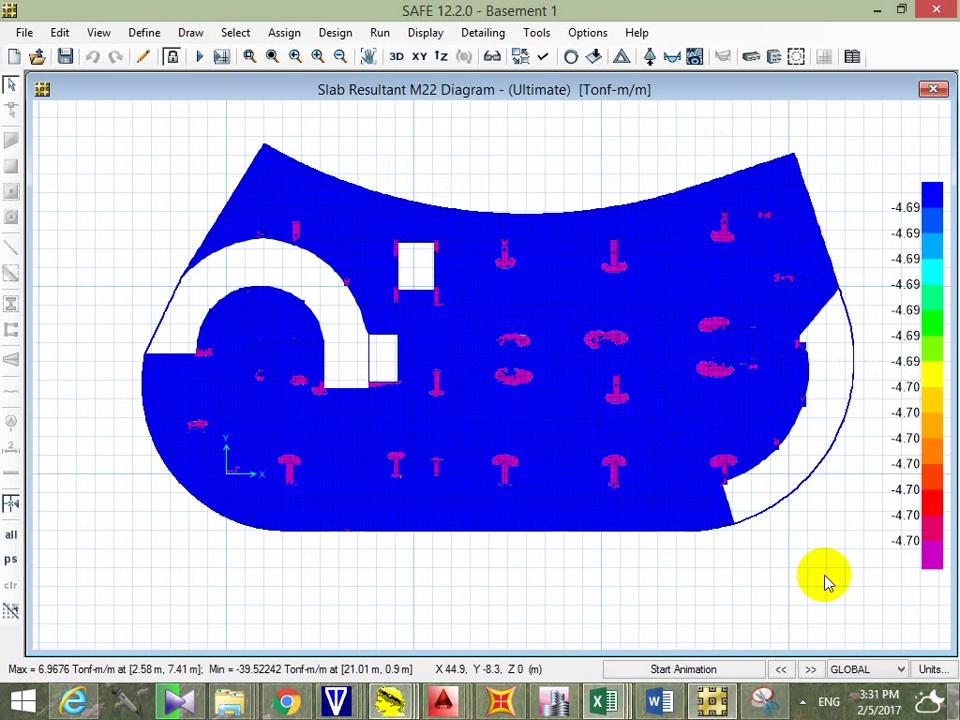
Step: Switch to ETABS, close the Story15 floor framing plan, and turn on joints, beams, floors, walls and openings in the 3-D view
click(555, 700)
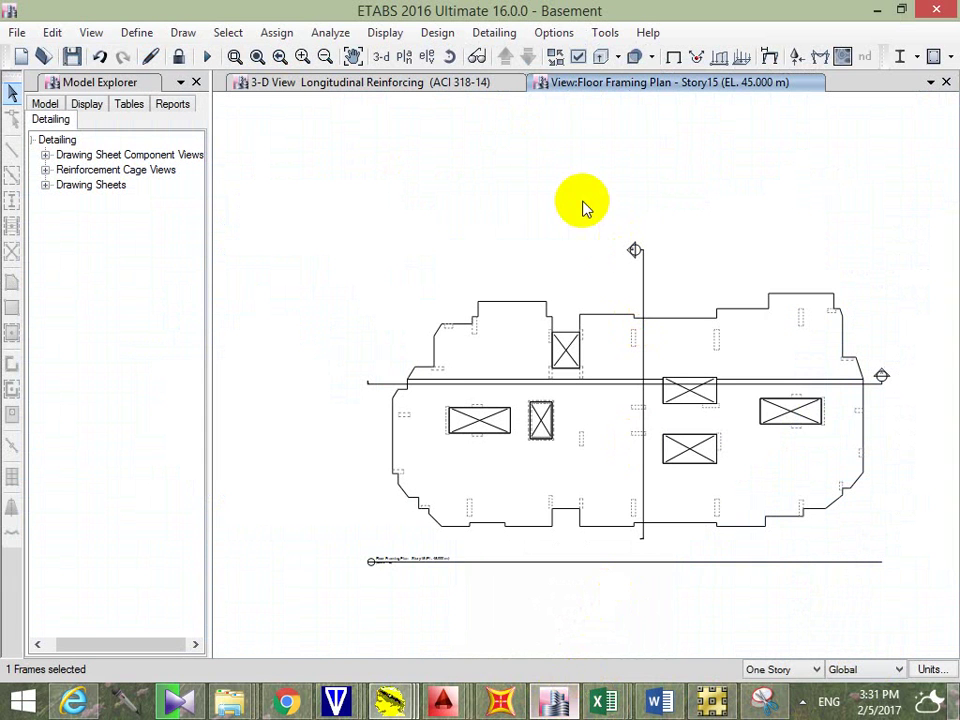
click(946, 82)
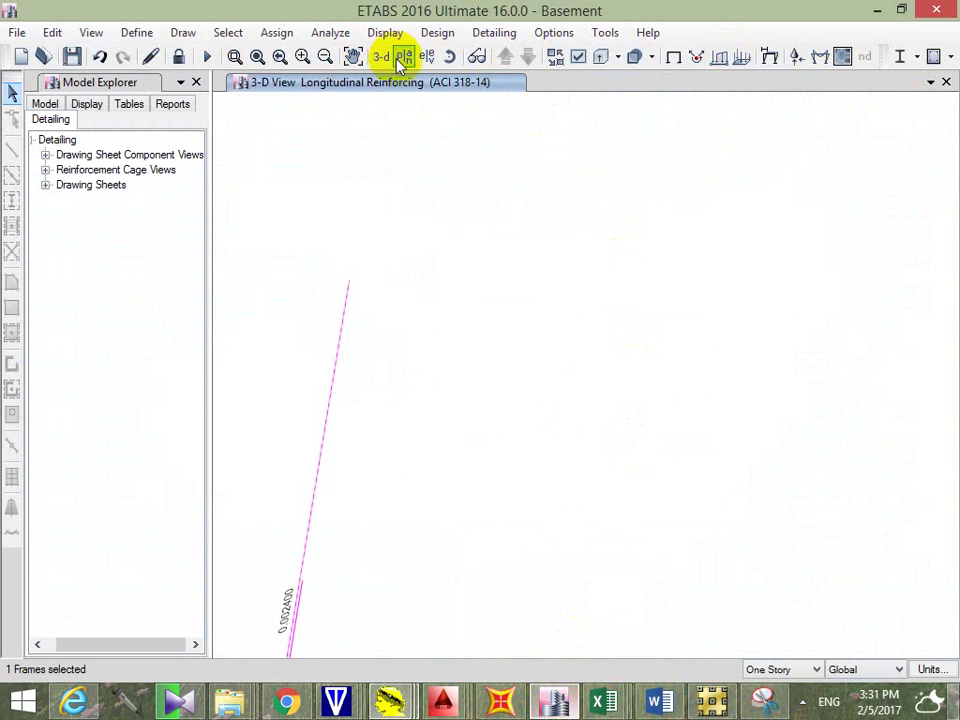
click(580, 60)
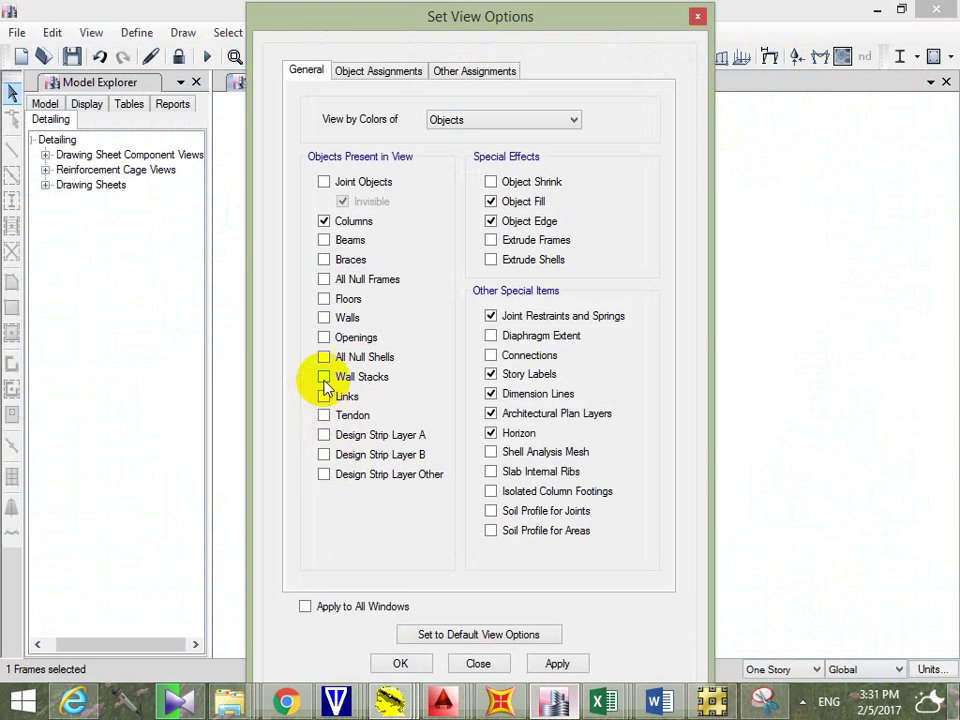
click(326, 318)
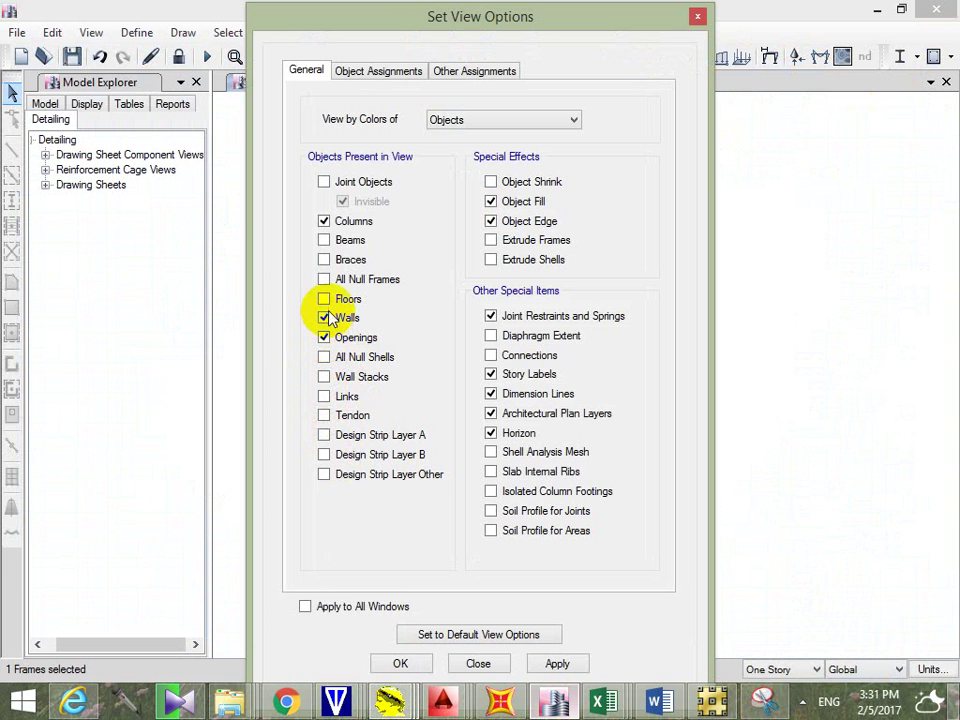
click(326, 299)
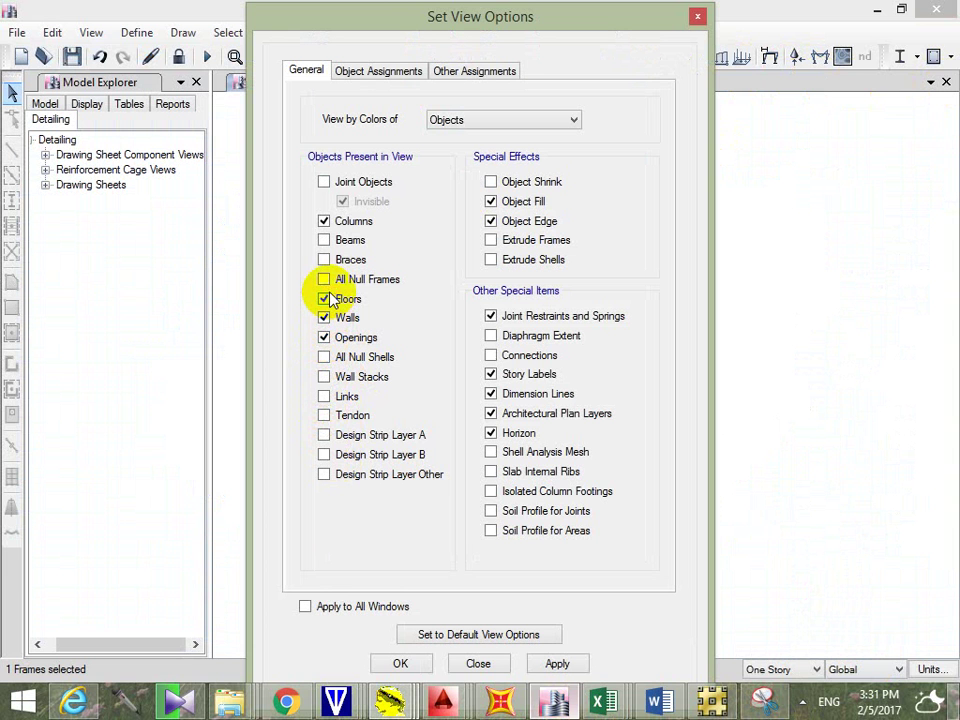
click(324, 182)
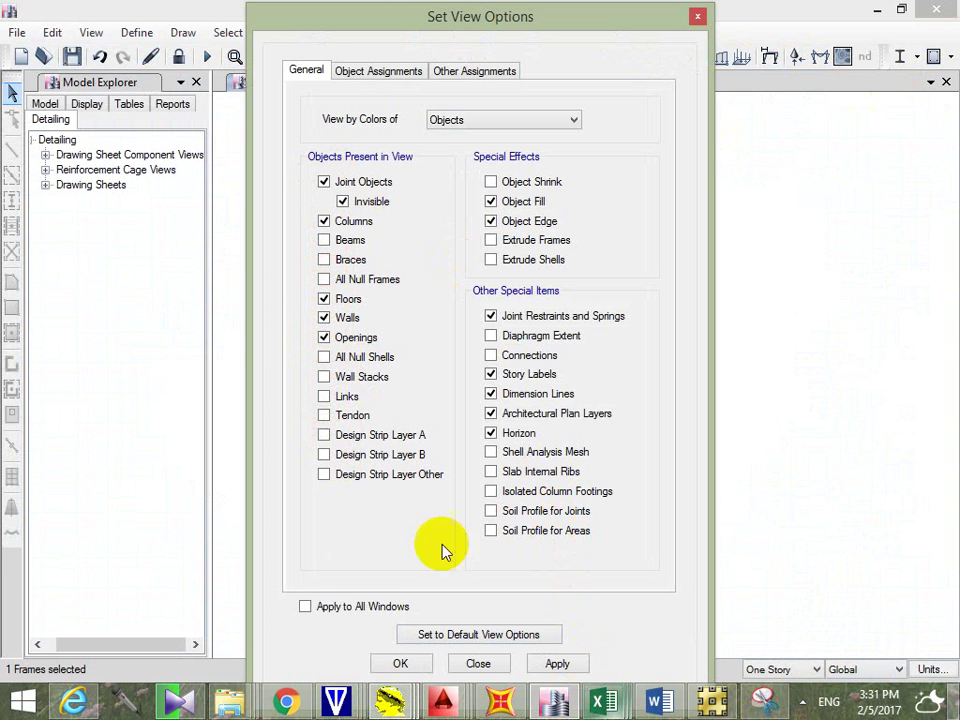
click(323, 240)
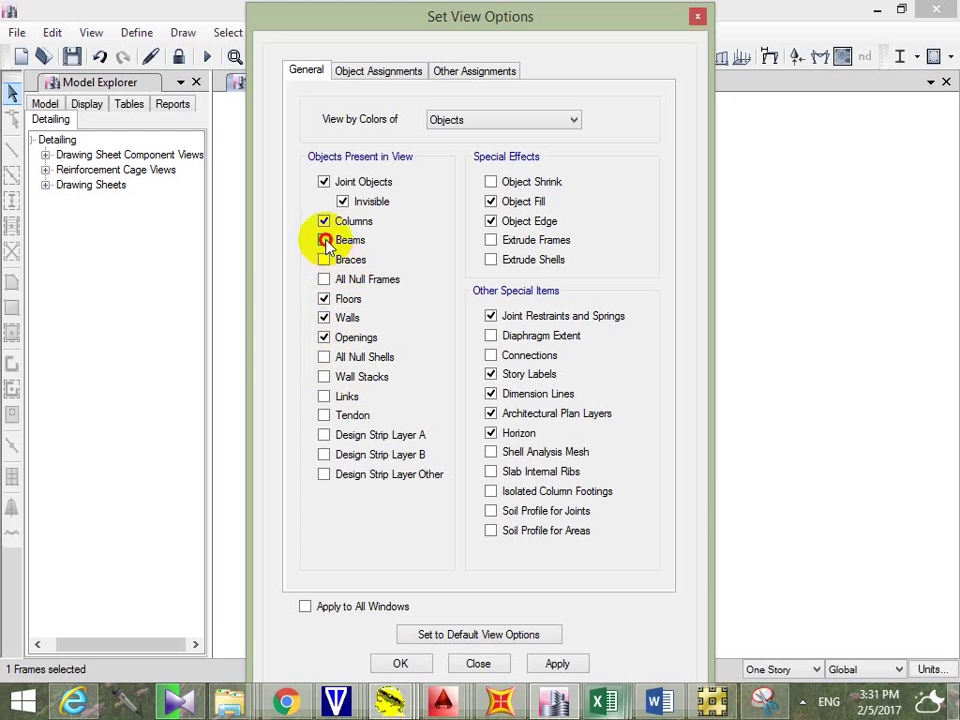
click(557, 665)
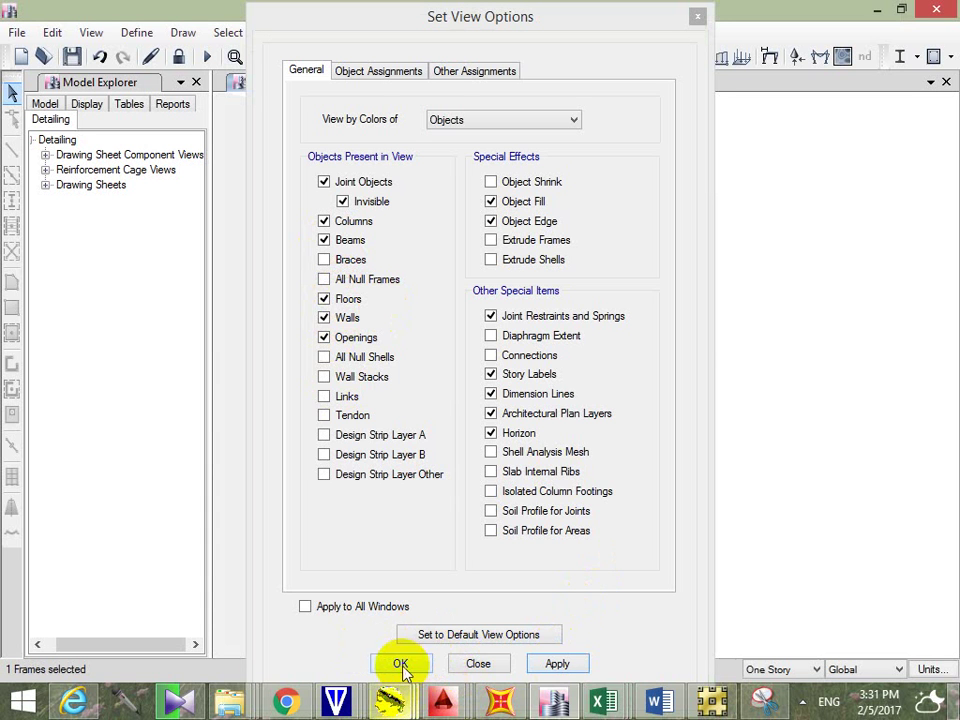
click(400, 663)
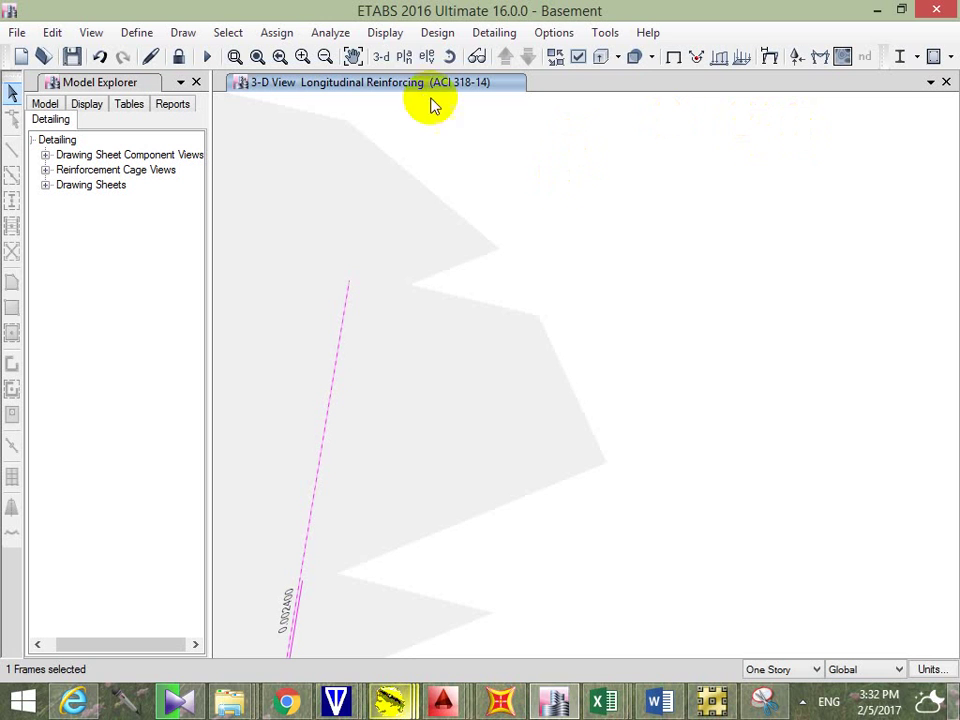
Step: Show the undeformed 3-D model and change the view to the Base plan
click(383, 57)
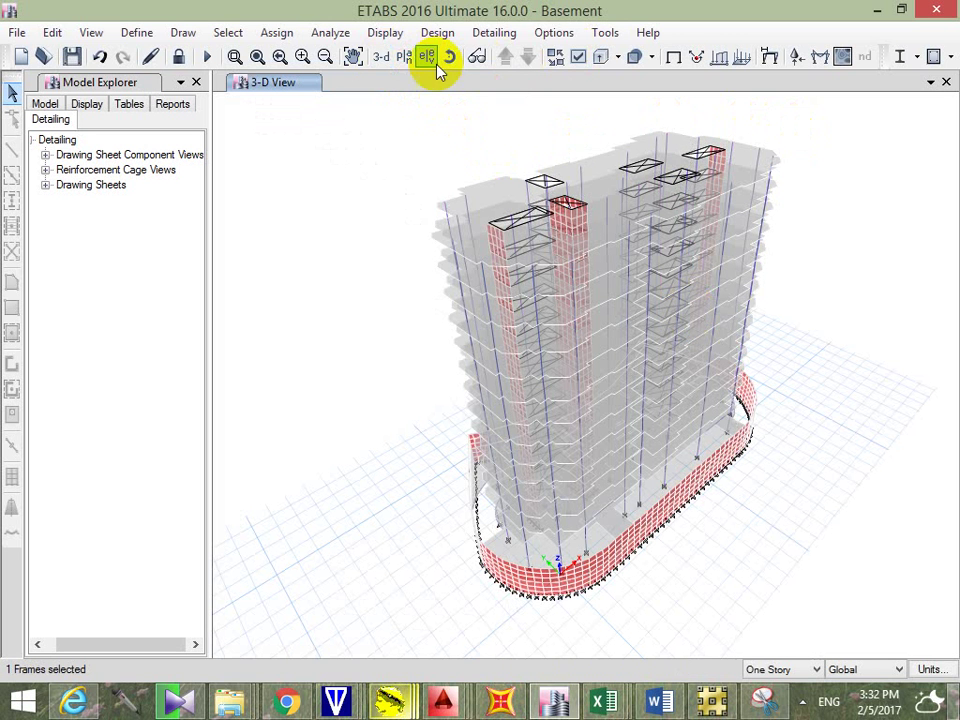
click(405, 57)
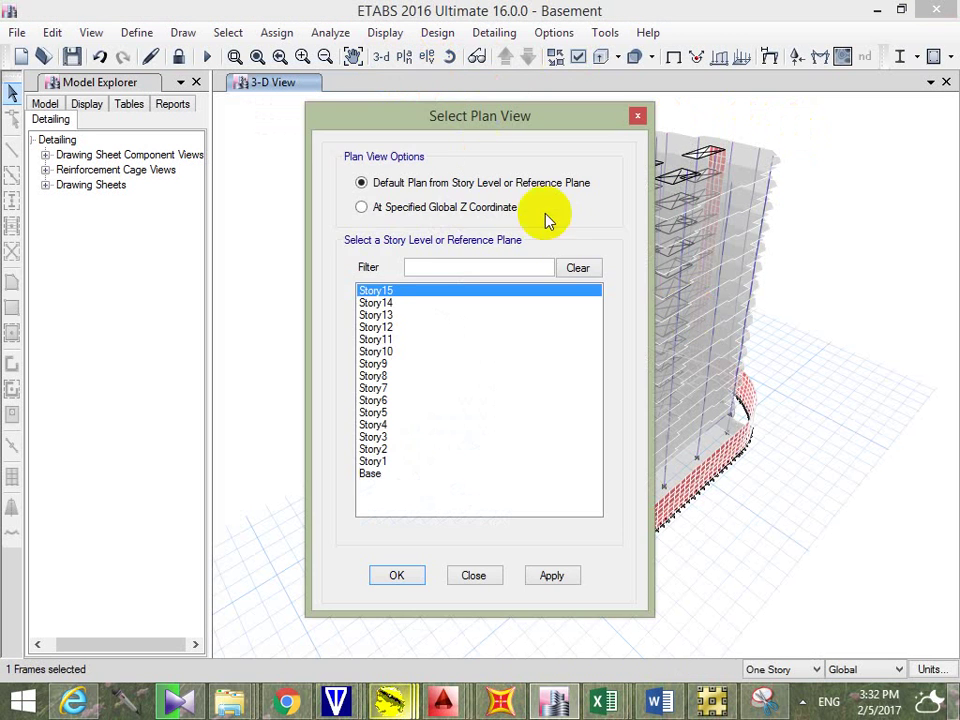
click(370, 474)
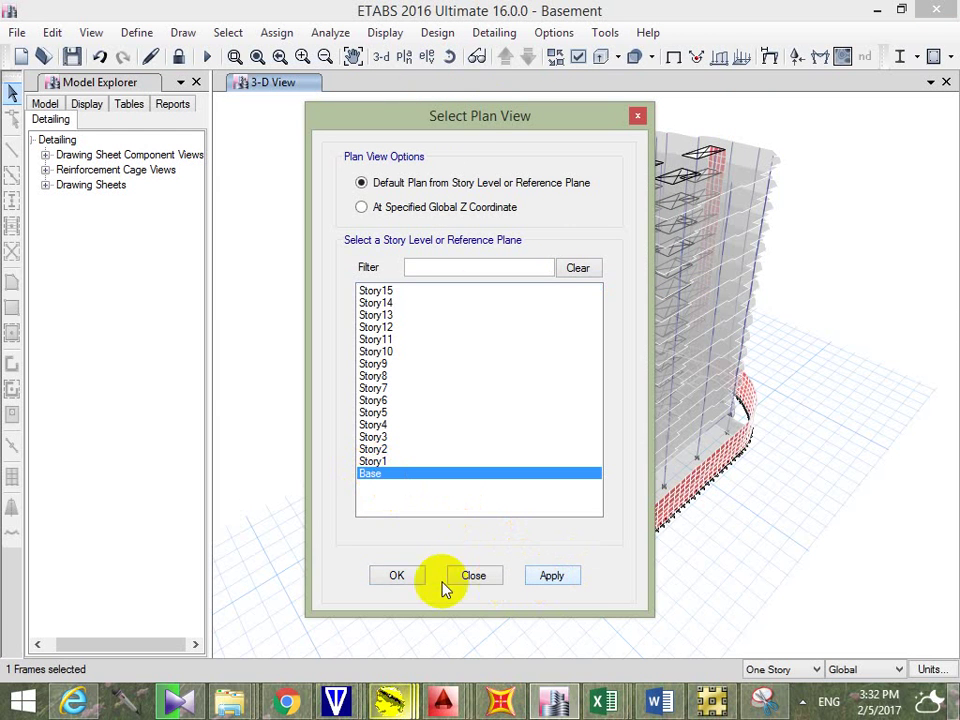
click(397, 576)
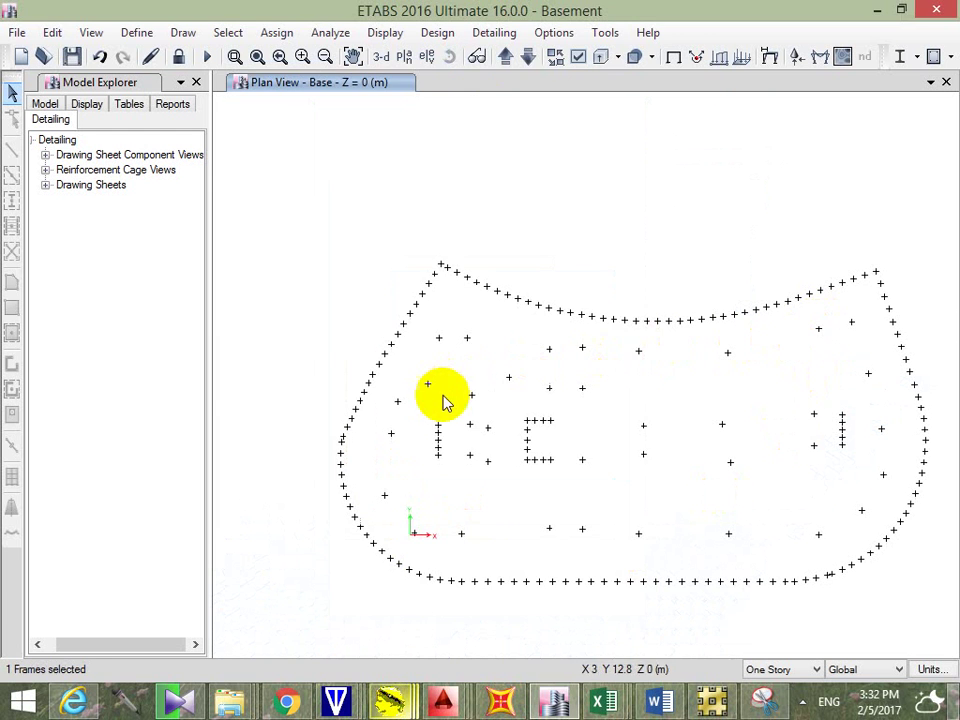
Step: Select the column joints in the upper part of the base plan, leaving out the perimeter wall joints
drag(394, 411, 493, 360)
drag(428, 328, 476, 348)
drag(497, 392, 638, 369)
click(640, 351)
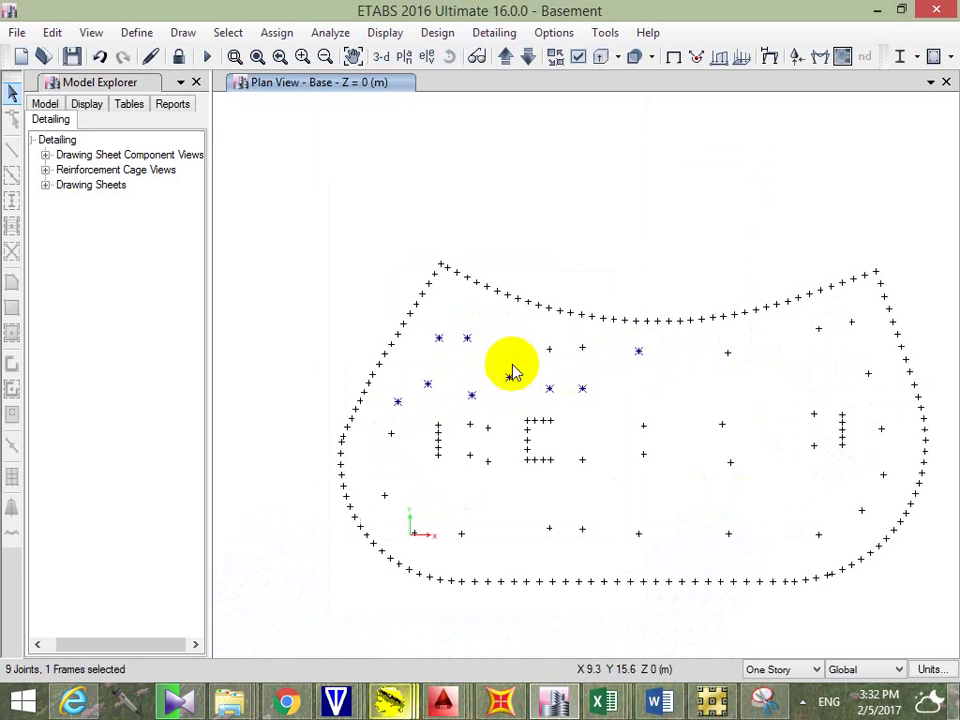
drag(510, 369, 622, 330)
drag(659, 372, 859, 328)
click(852, 321)
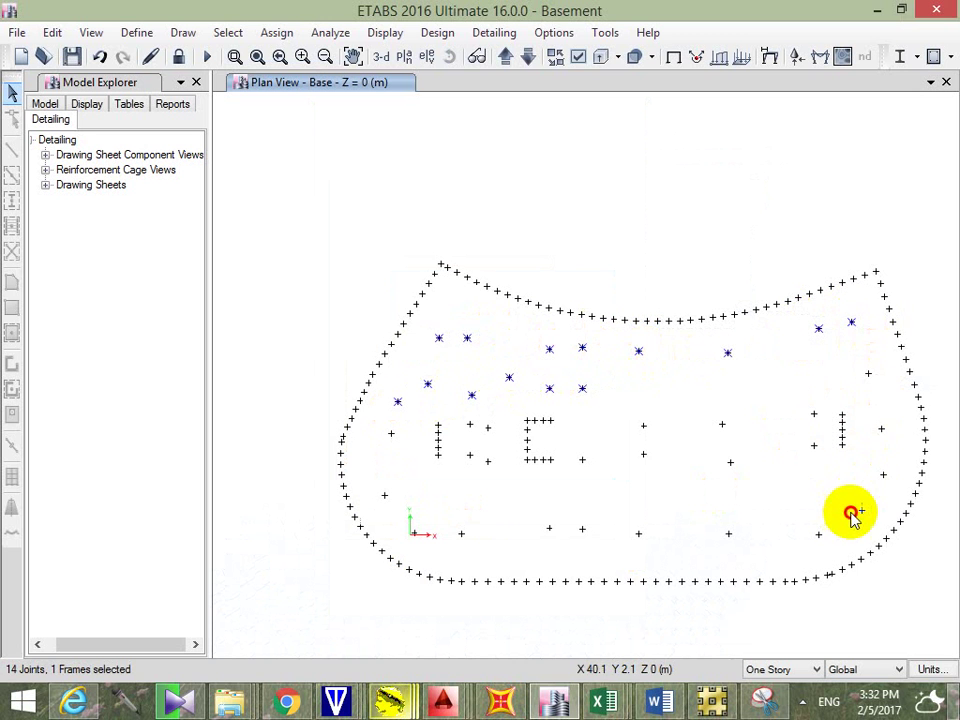
Step: Add the remaining right-side, interior and lower column joints to the selection, excluding the perimeter and shear wall joints
drag(851, 514, 894, 449)
click(881, 429)
click(868, 374)
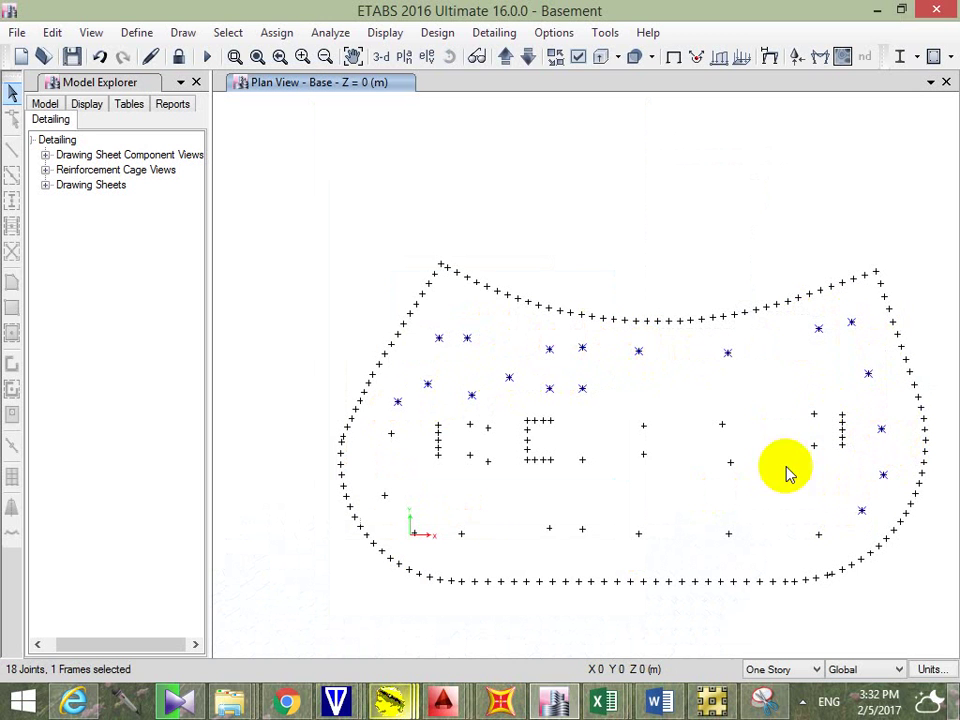
drag(795, 559, 831, 403)
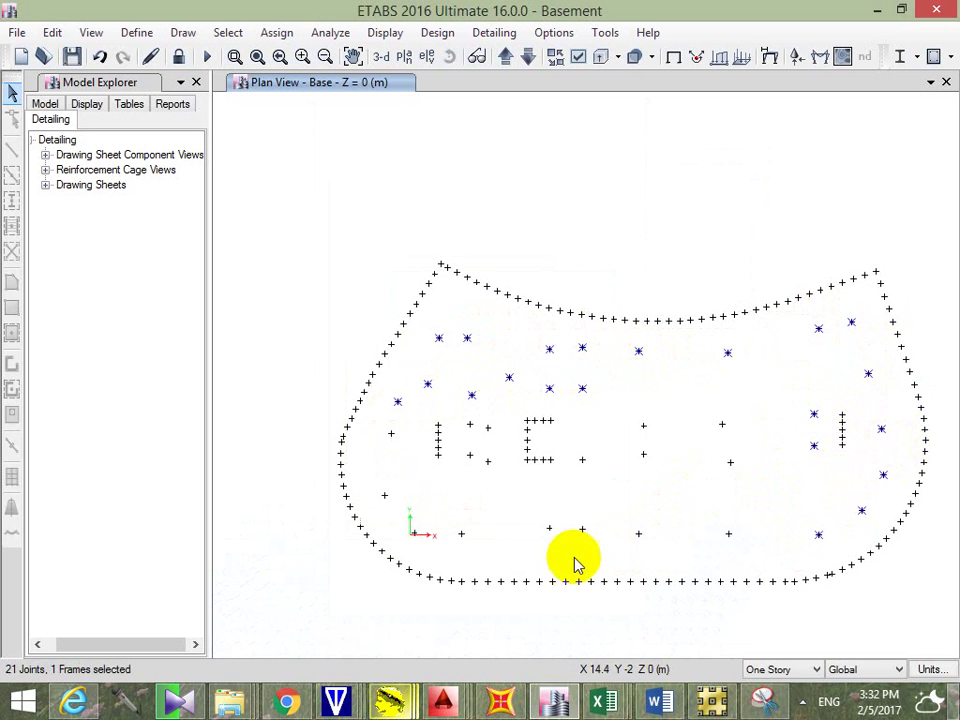
drag(564, 557, 739, 399)
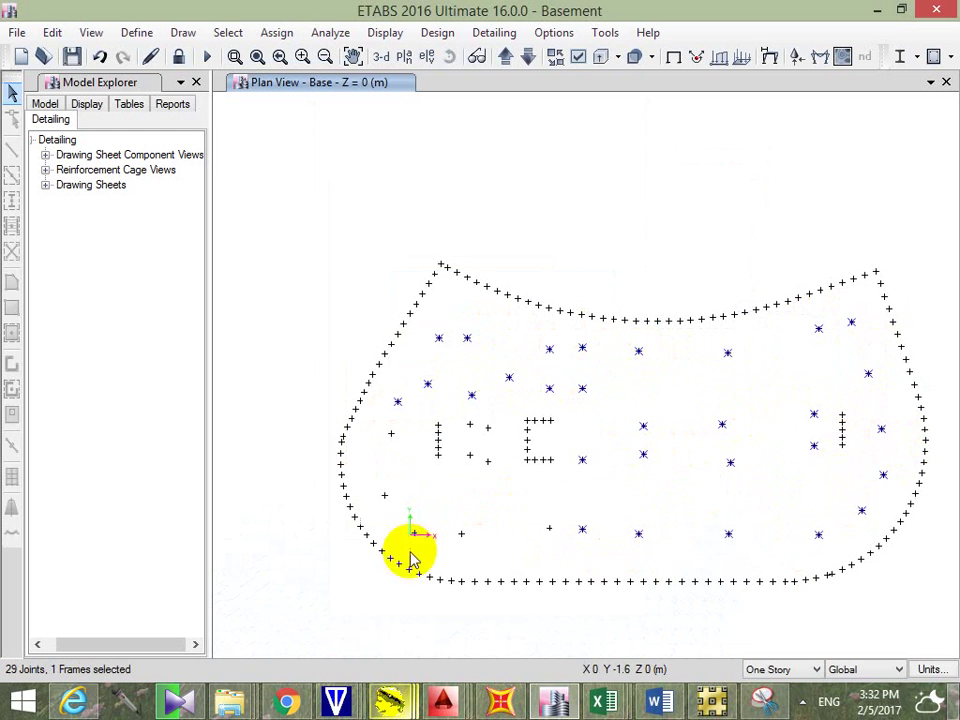
drag(421, 551, 386, 471)
drag(465, 482, 506, 414)
drag(516, 450, 530, 425)
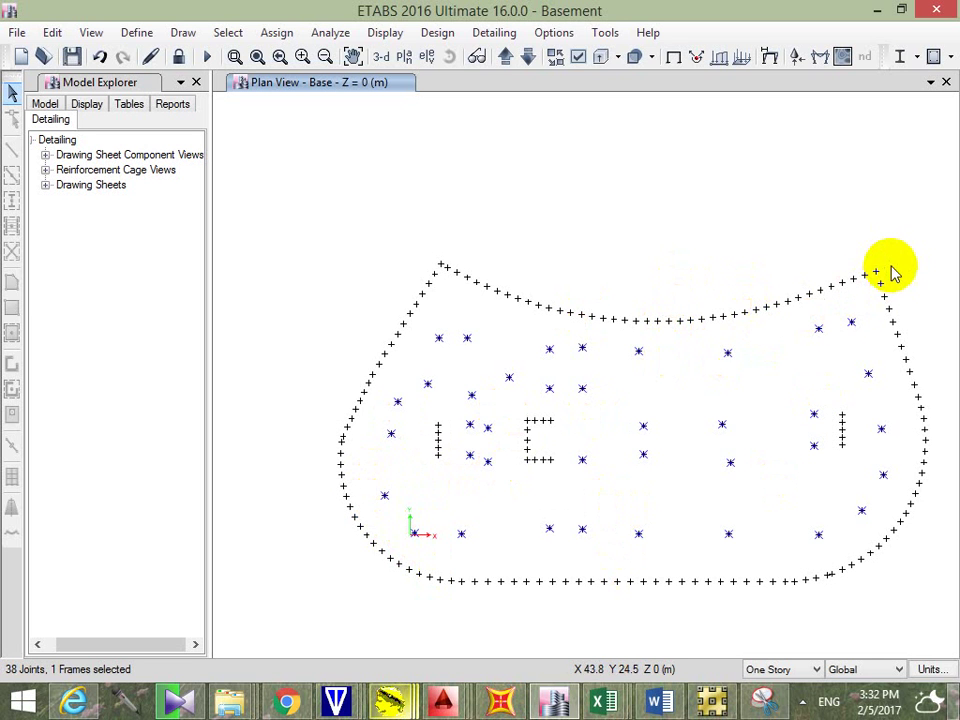
click(390, 33)
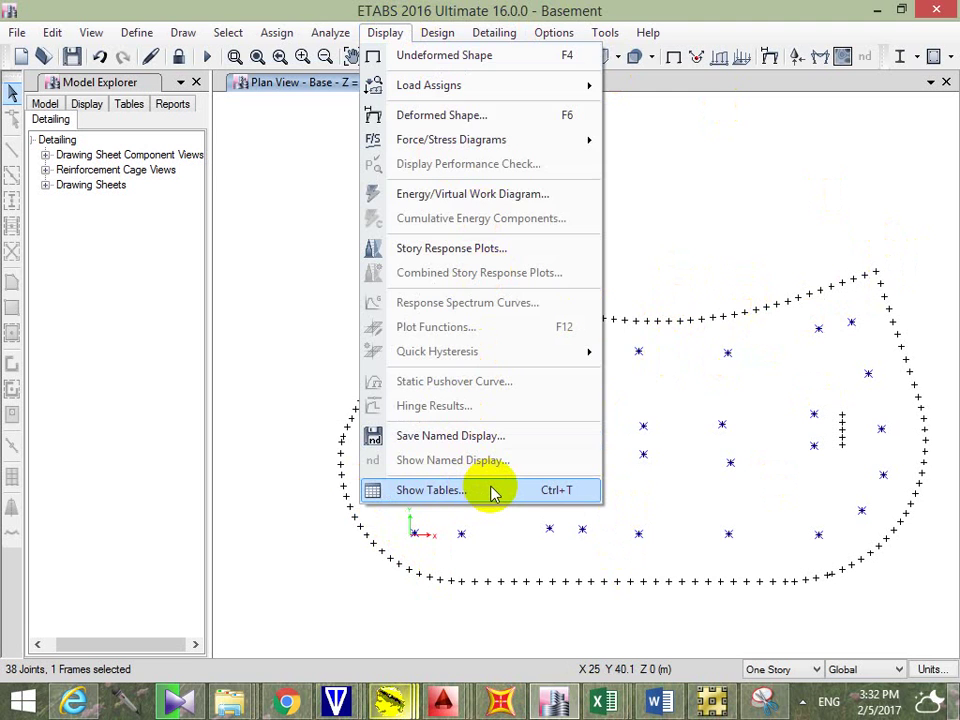
click(493, 490)
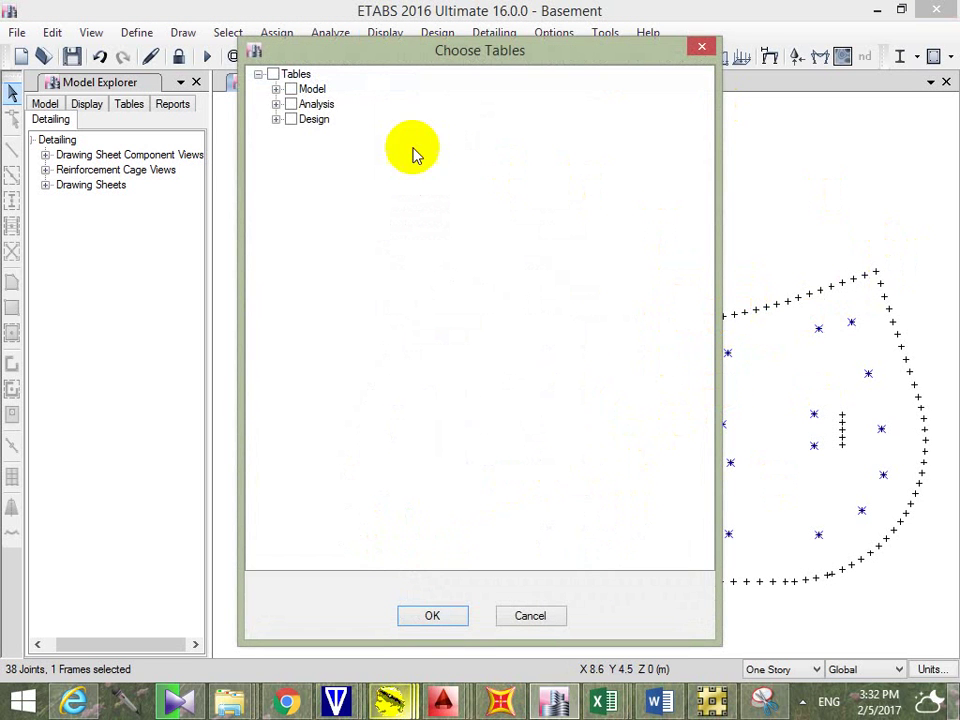
click(277, 104)
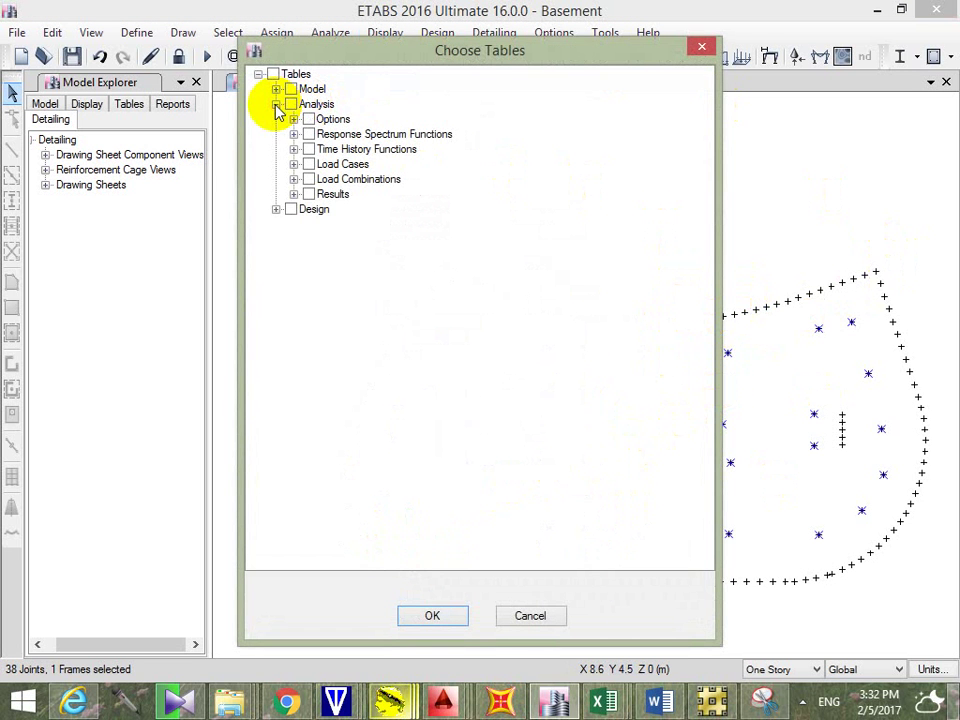
click(294, 194)
click(311, 224)
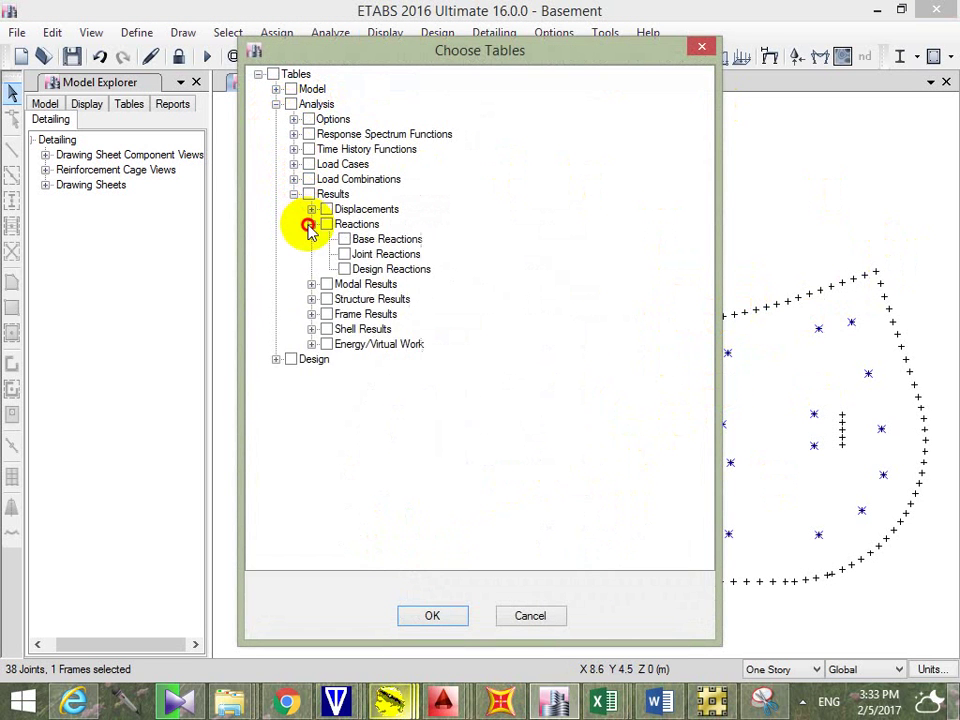
click(345, 255)
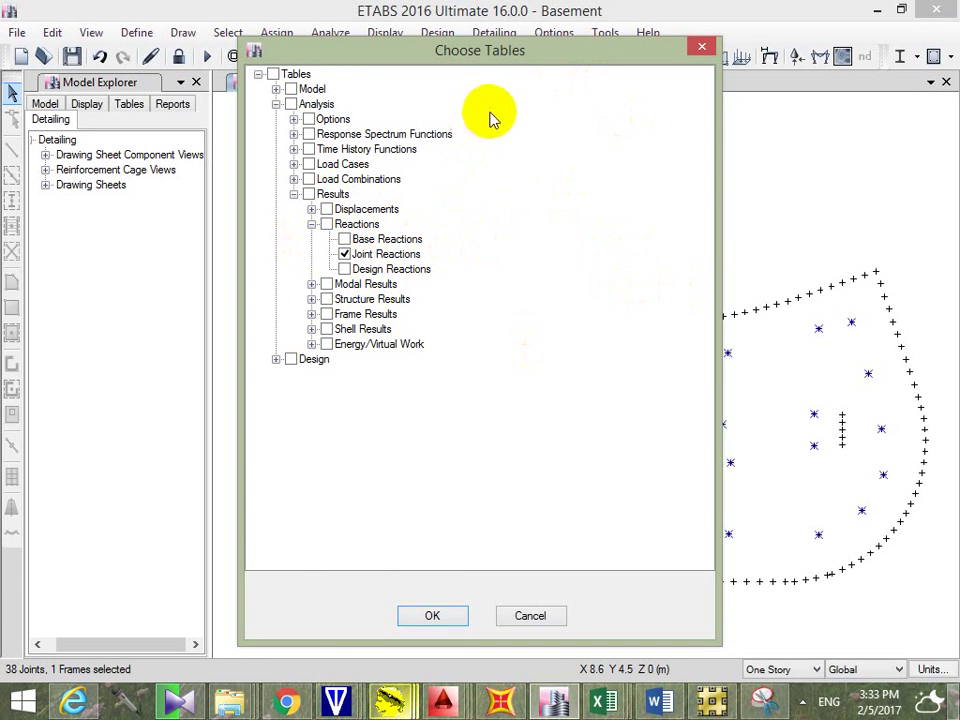
drag(529, 57, 508, 47)
key(Escape)
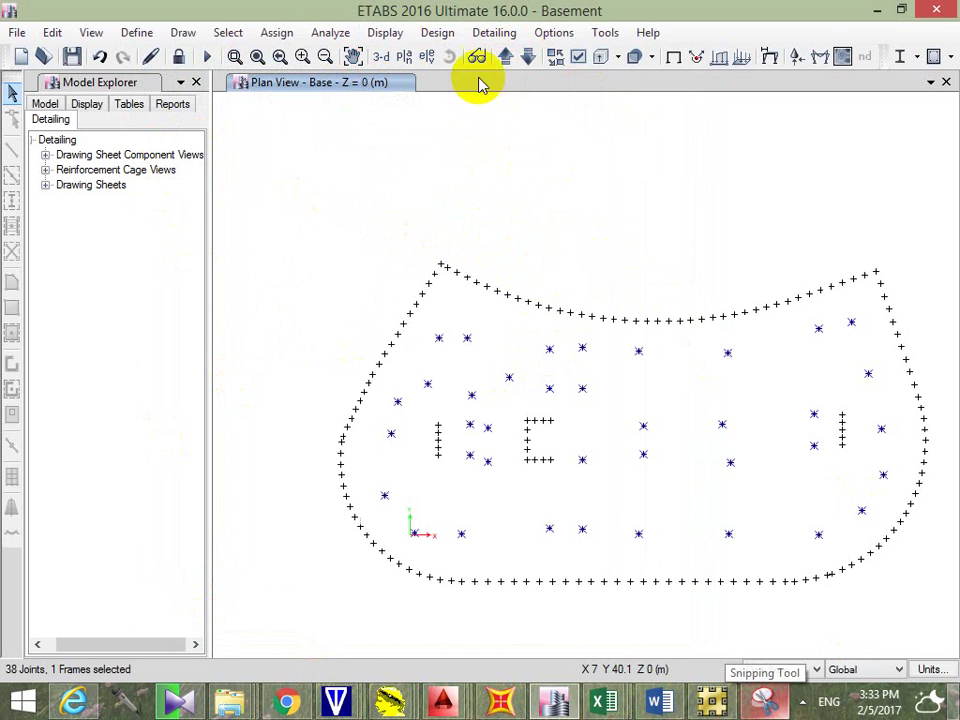
Step: Display the Joint Reactions analysis results table for the selected column joints
click(383, 32)
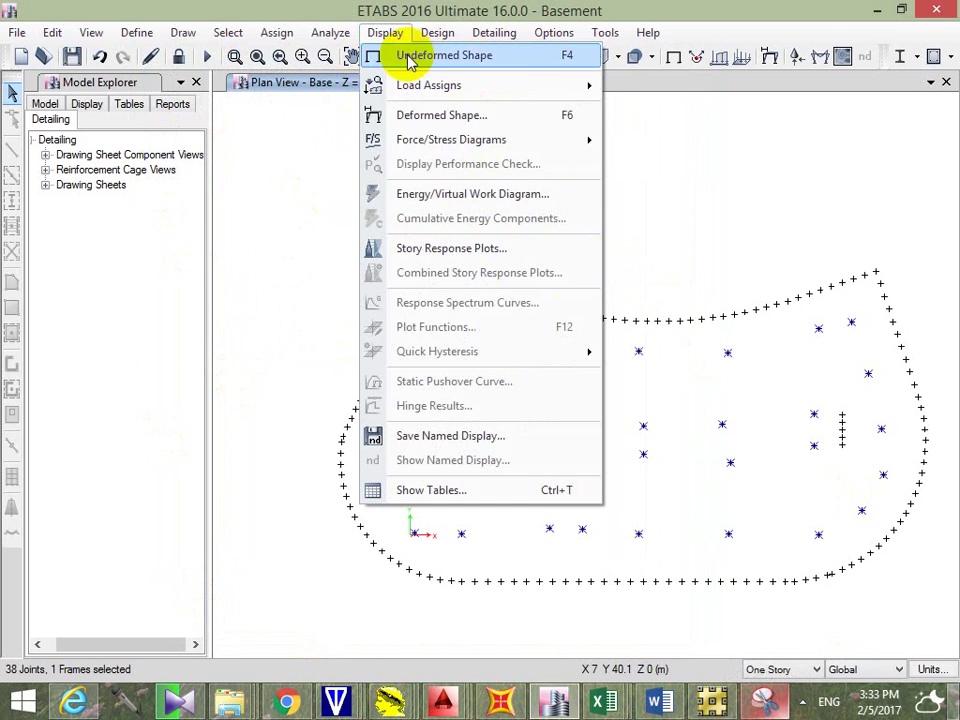
click(528, 494)
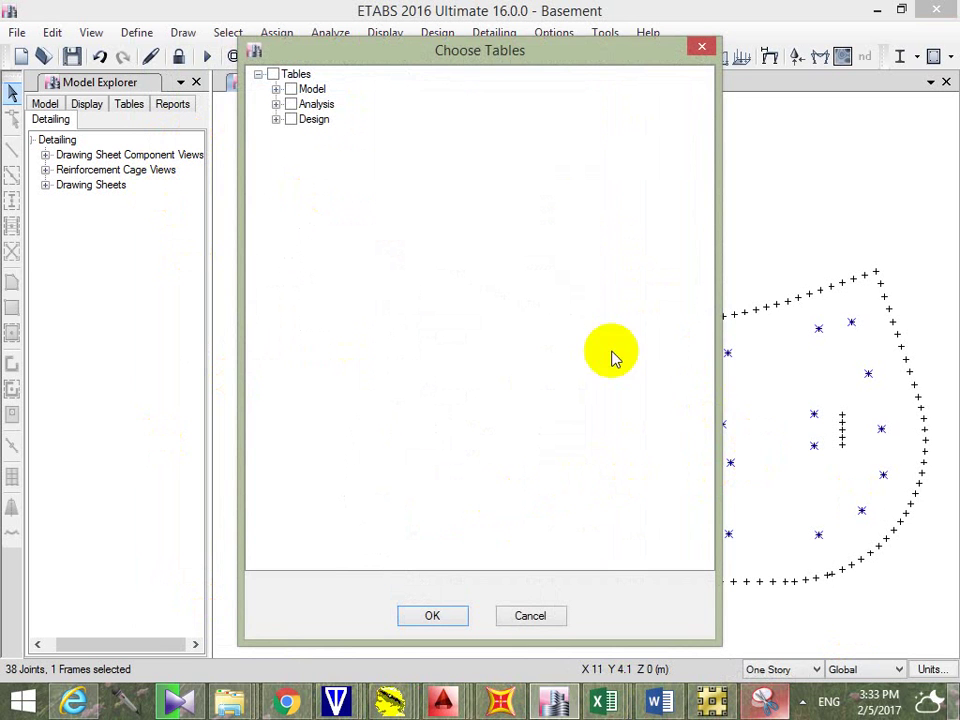
click(276, 104)
click(293, 194)
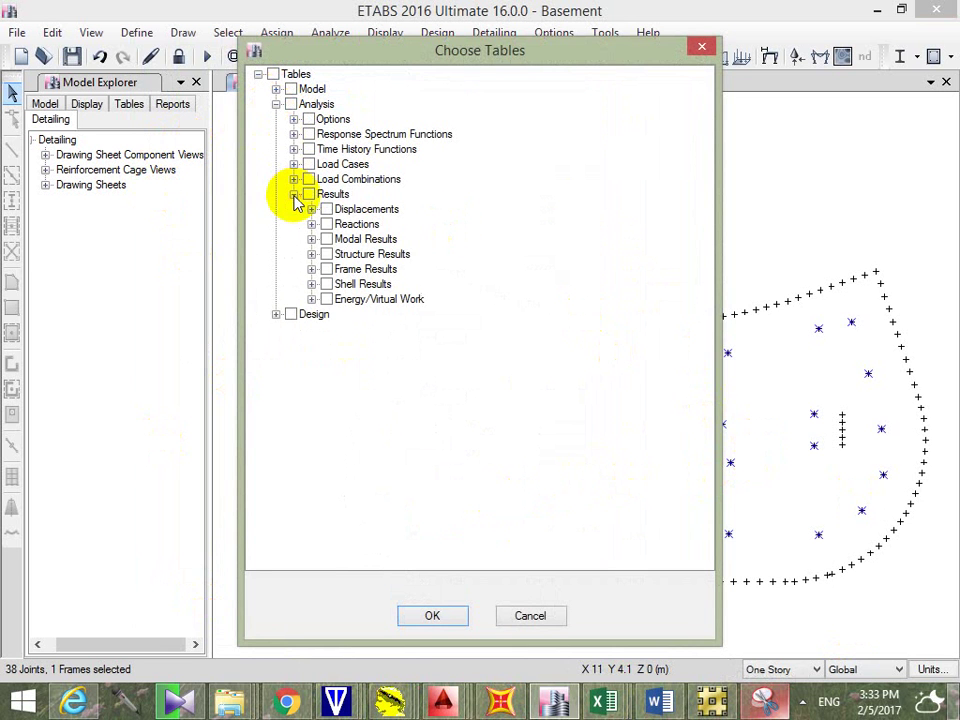
click(311, 224)
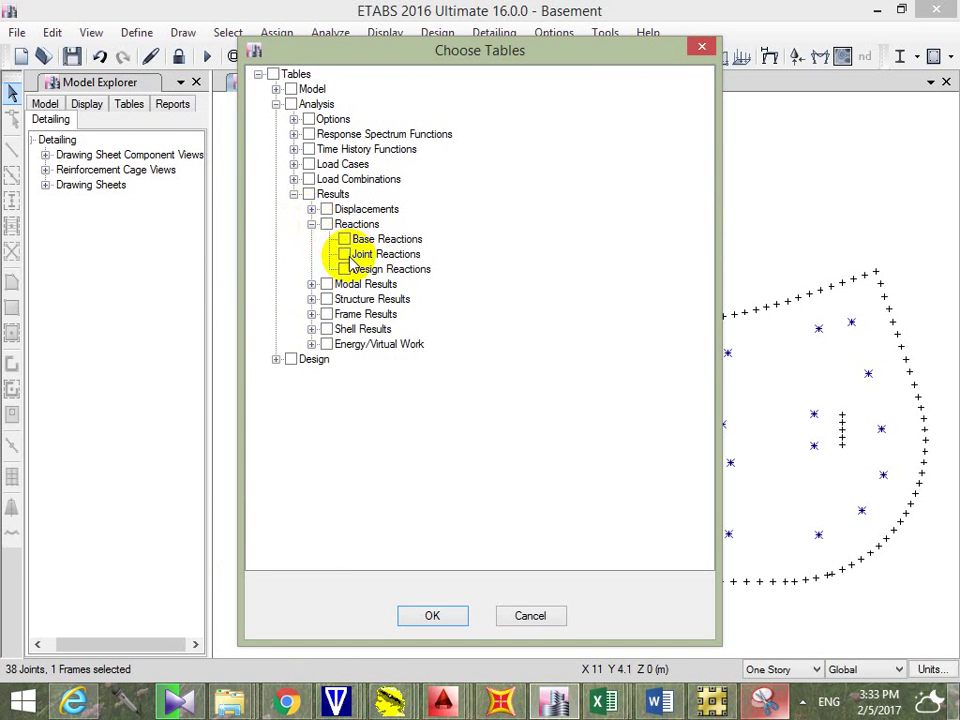
click(344, 254)
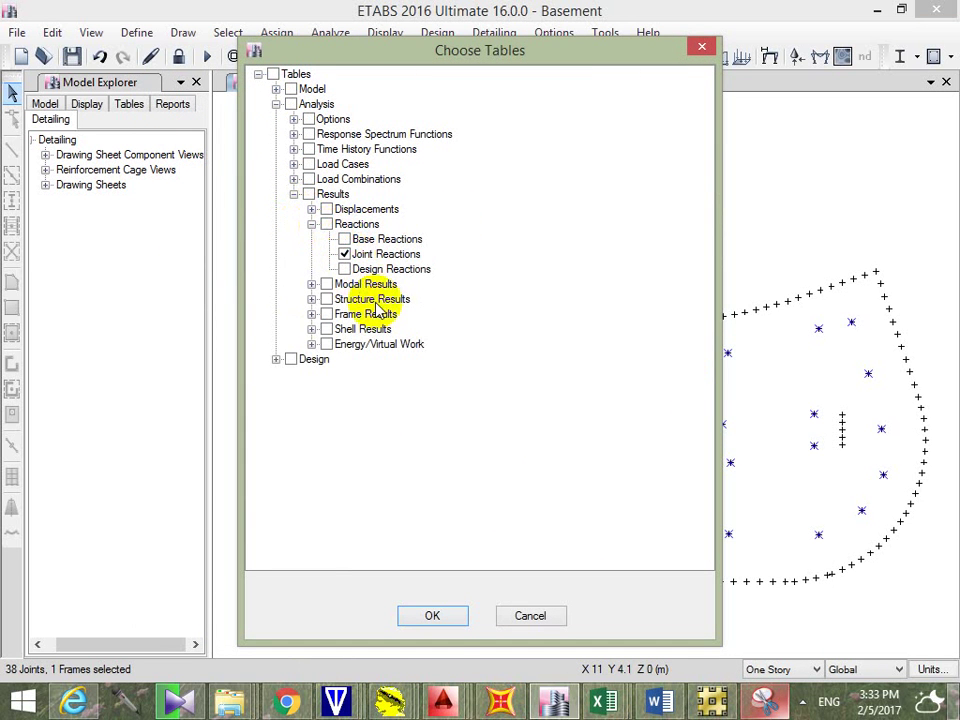
click(462, 620)
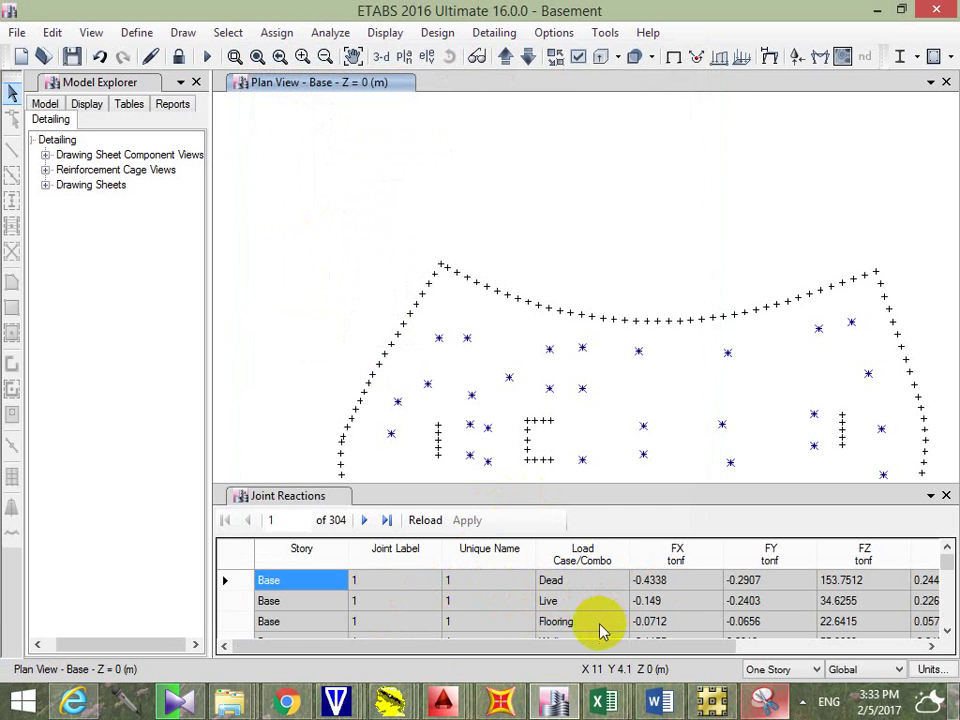
Step: Filter the Joint Reactions table's Load Case/Combo column to the Ultimate combination
click(592, 553)
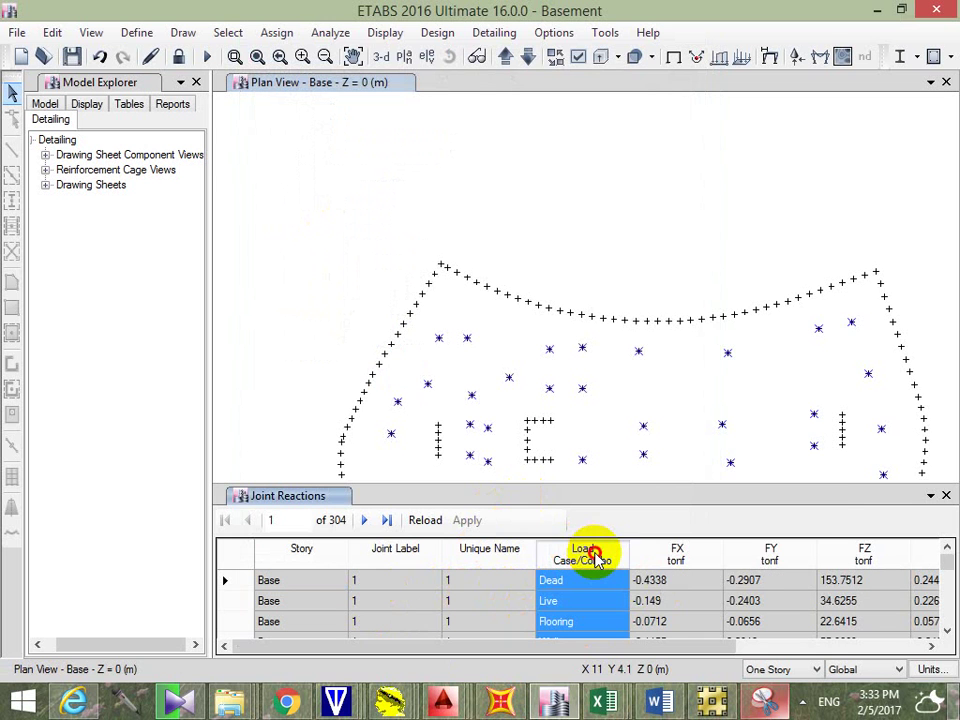
right_click(590, 555)
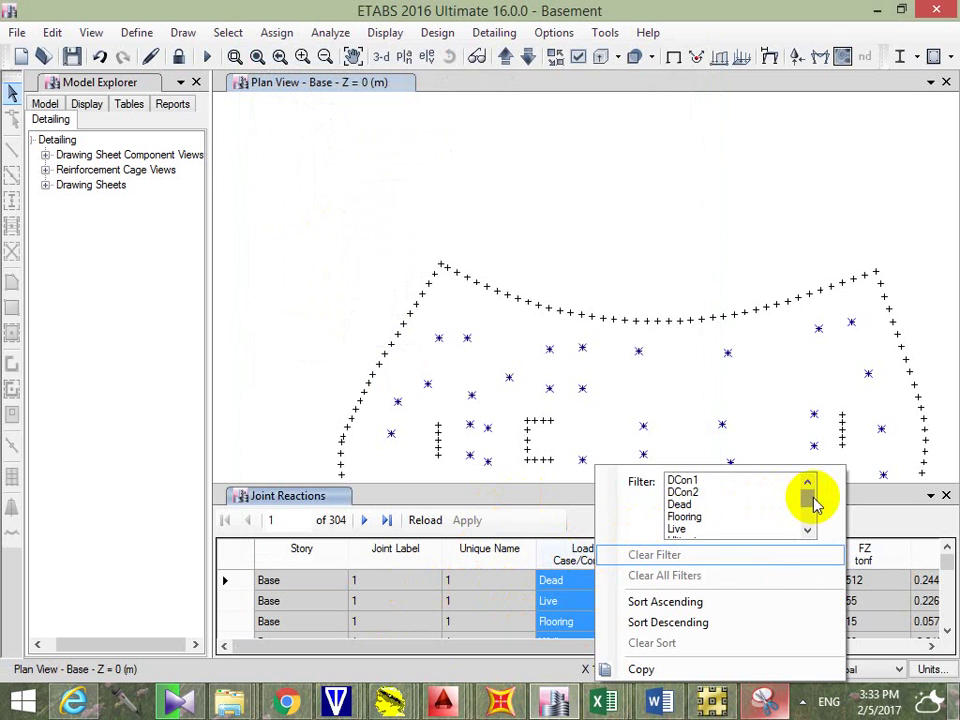
drag(810, 497, 811, 530)
click(687, 493)
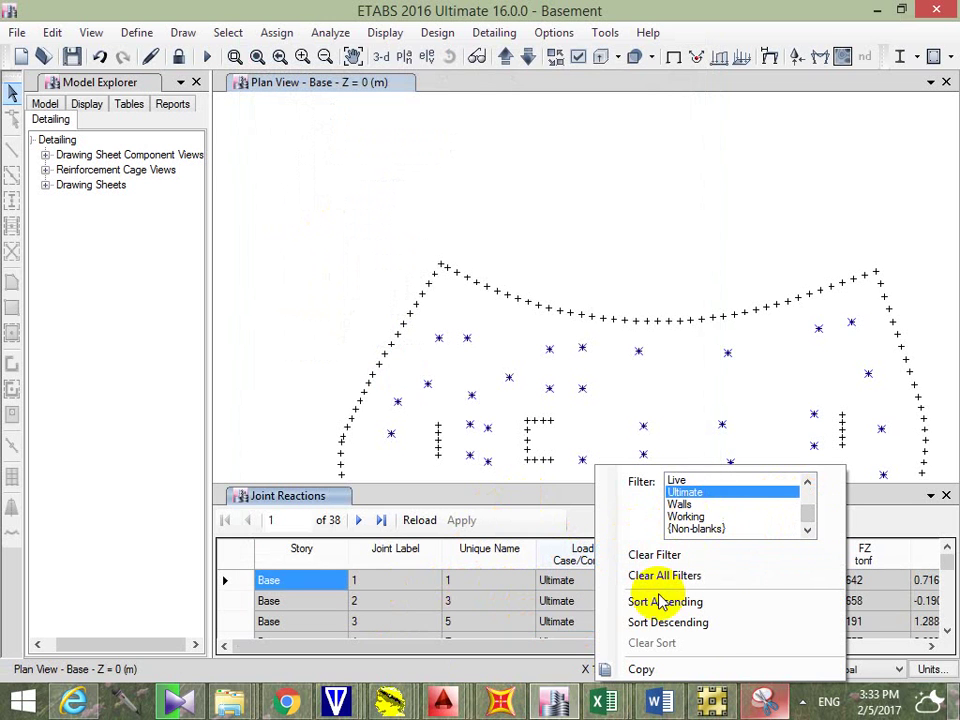
click(861, 499)
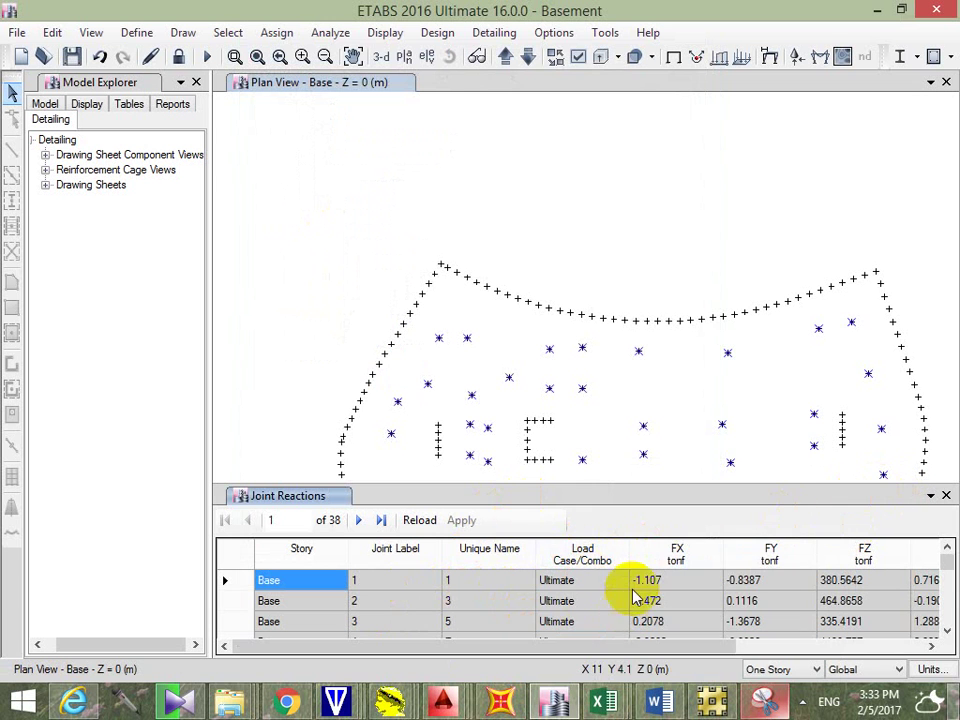
Step: Widen the Load Case/Combo filter to include all load cases and combinations again
right_click(556, 566)
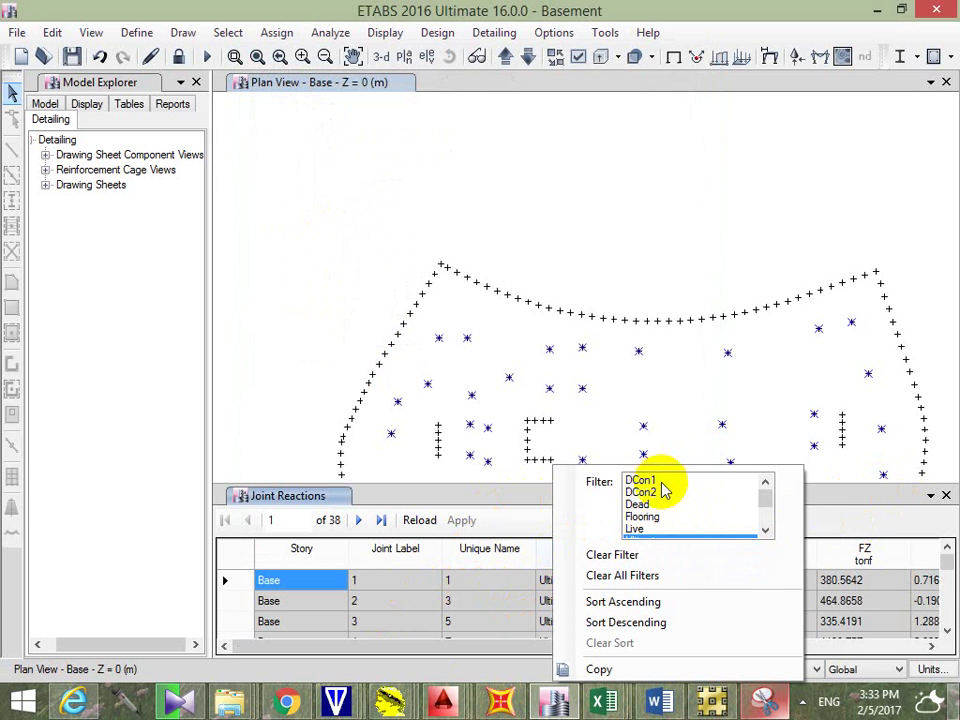
drag(664, 489, 652, 585)
click(652, 585)
click(497, 521)
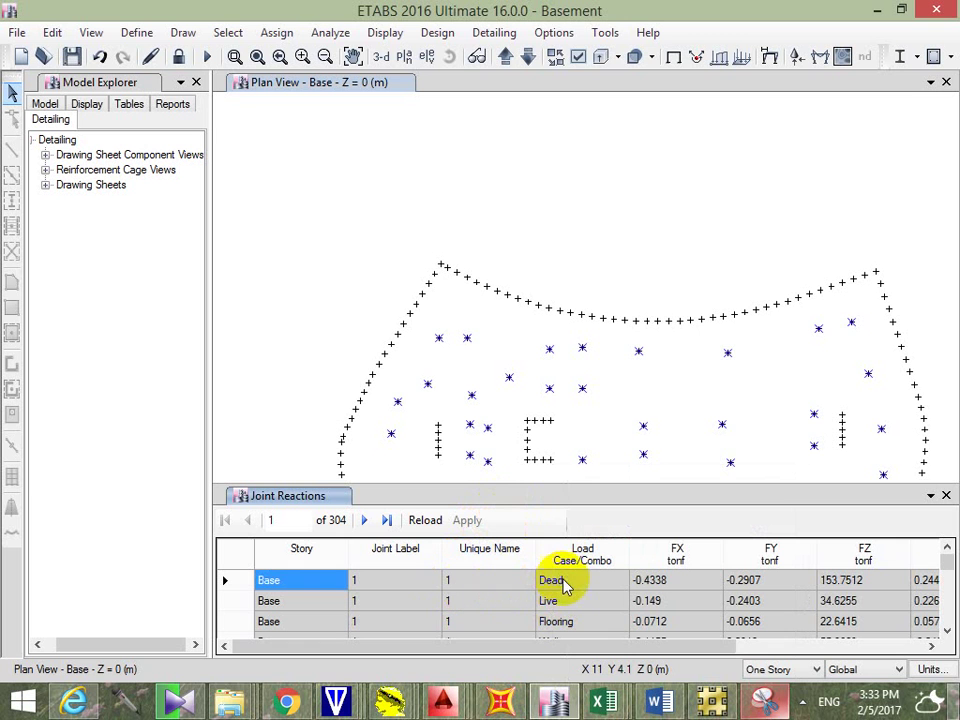
Step: Look through the load cases listed for joint 1, and restrict the Joint Reactions table to Ultimate results only
click(946, 631)
click(946, 631)
click(946, 631)
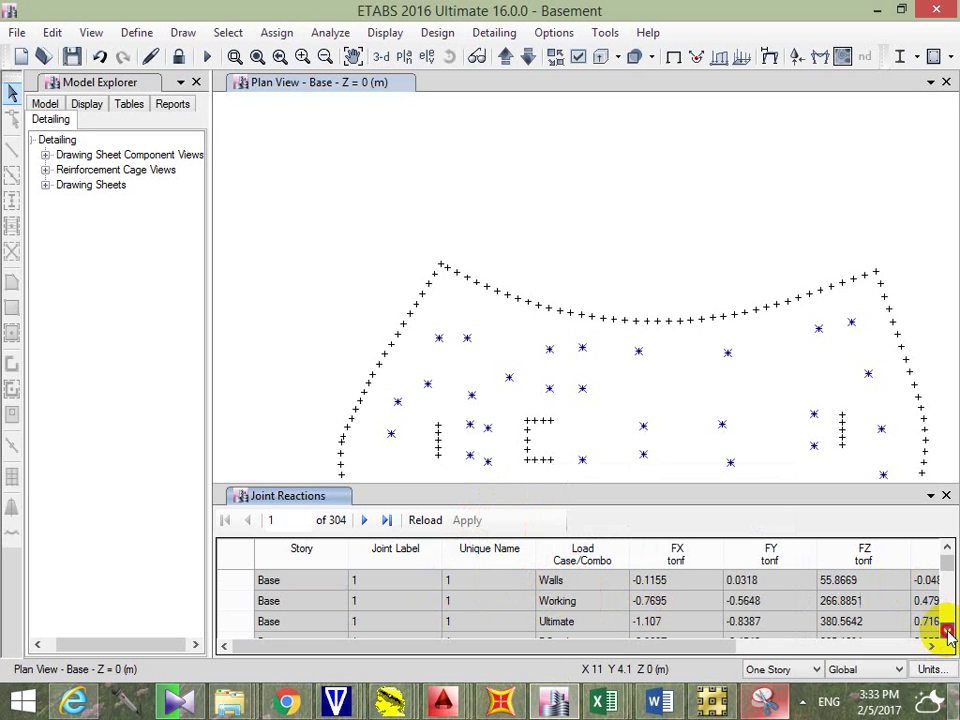
click(946, 631)
click(598, 553)
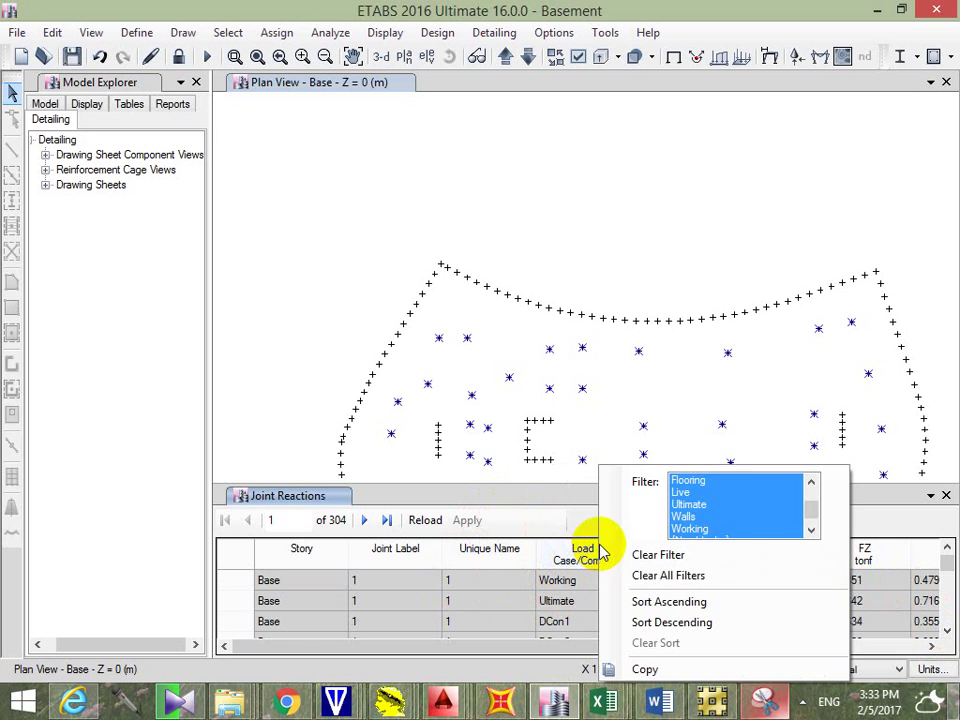
click(811, 531)
click(735, 493)
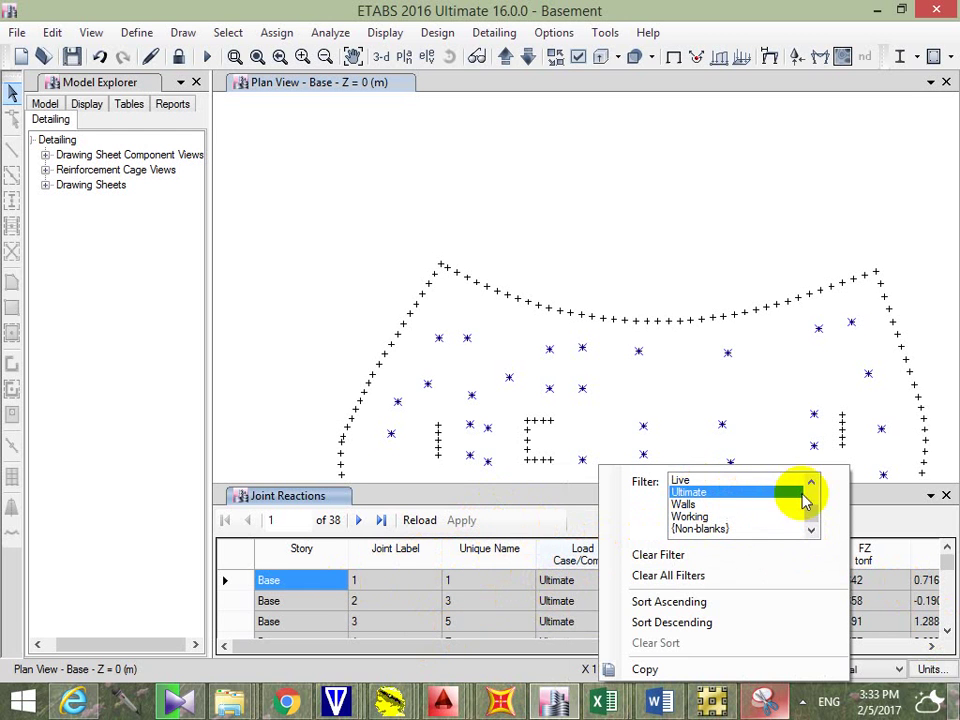
click(553, 521)
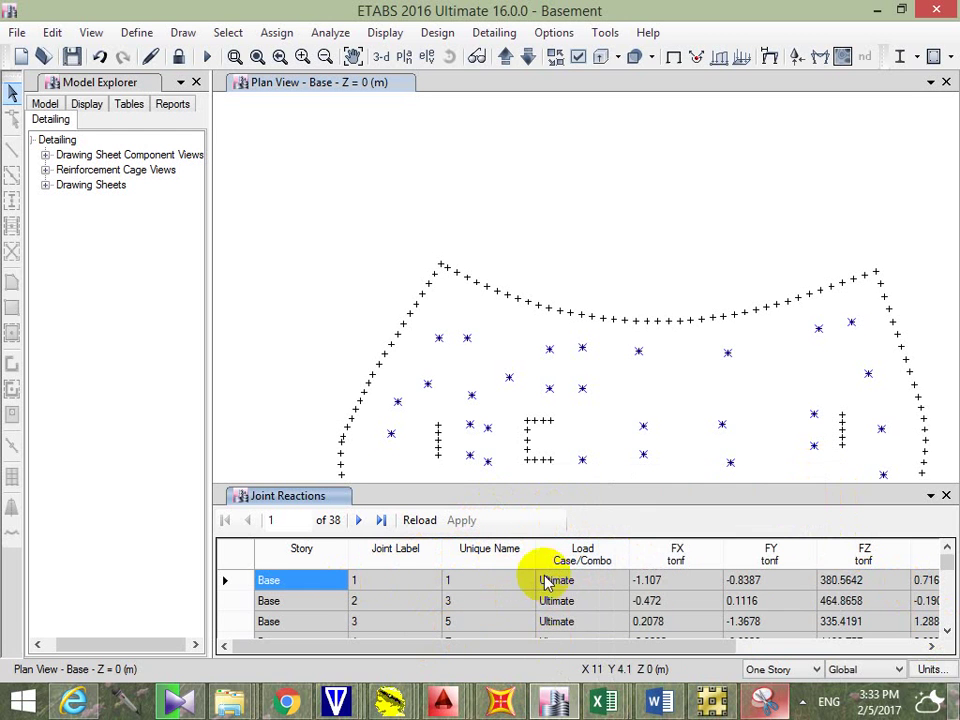
Step: Export the filtered Joint Reactions table to Excel
right_click(572, 606)
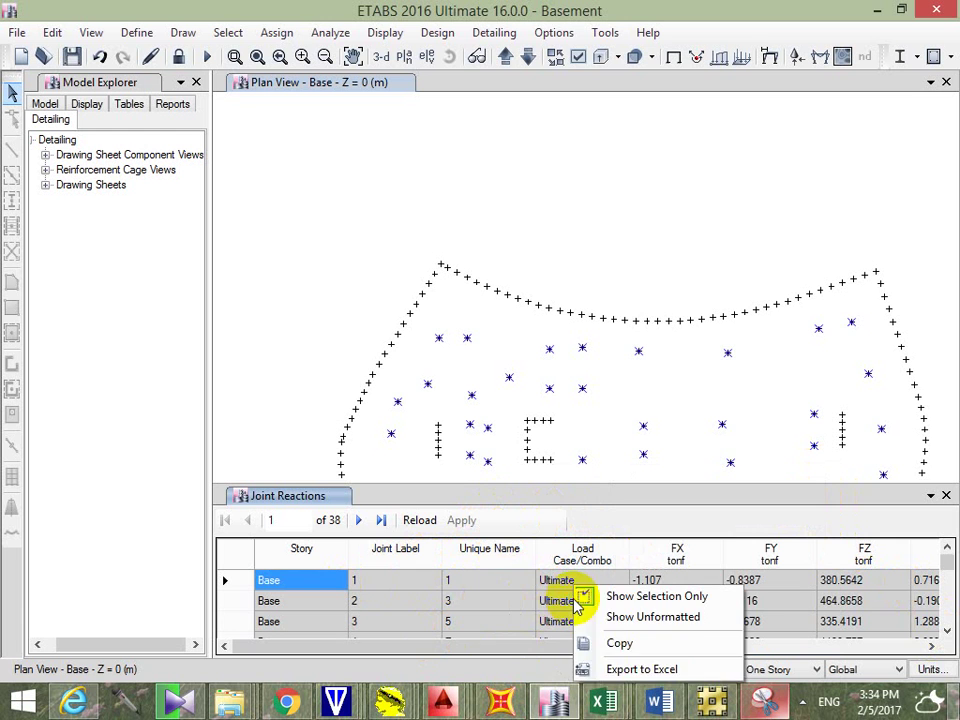
click(510, 585)
right_click(510, 582)
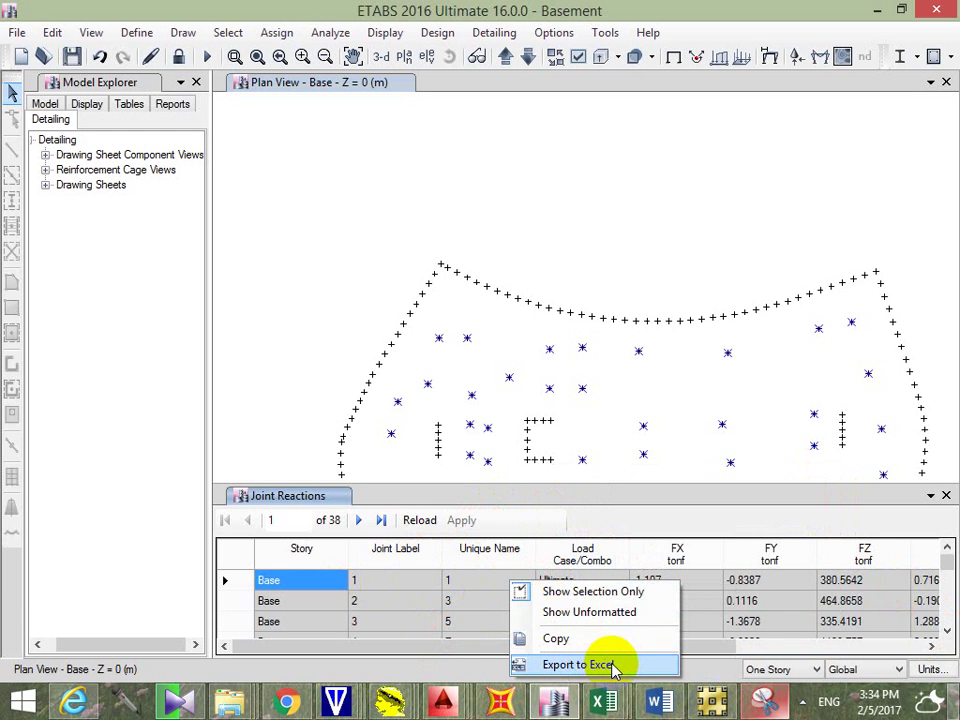
click(612, 665)
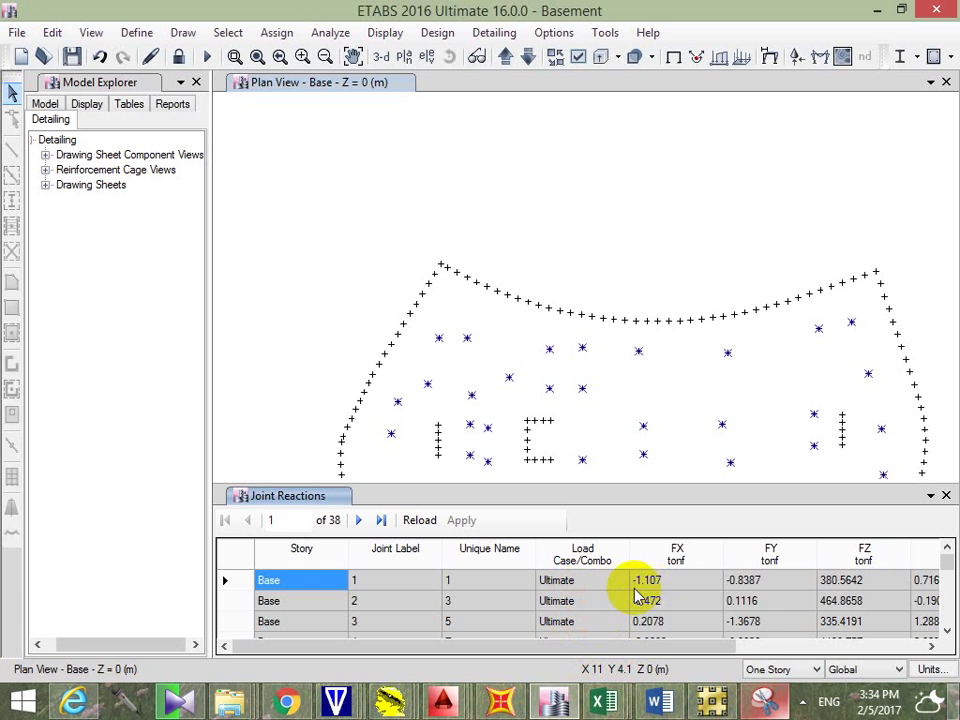
right_click(585, 586)
click(656, 670)
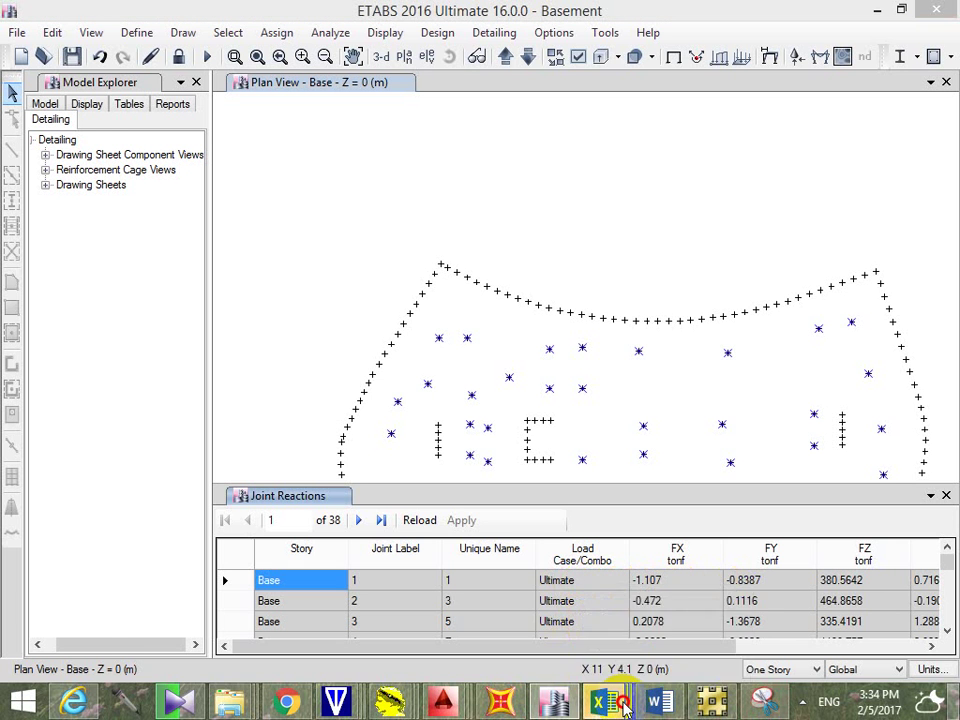
Step: Switch to the exported Book2 workbook in Excel, maximize its window and select joint 1's FZ reaction in cell G4
mouse_move(620, 705)
click(836, 589)
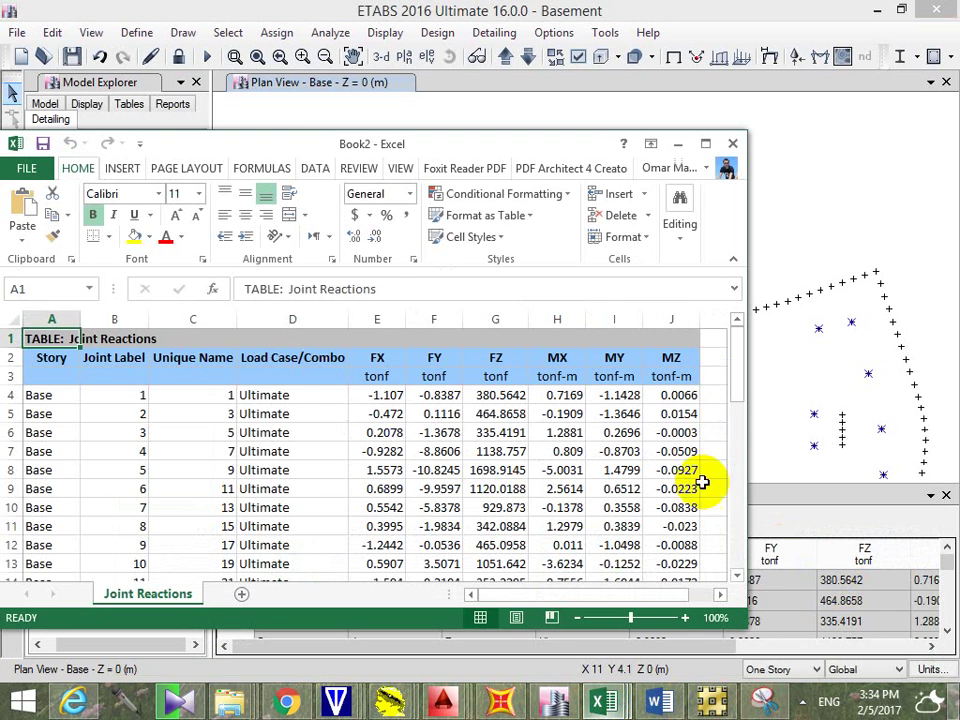
click(705, 143)
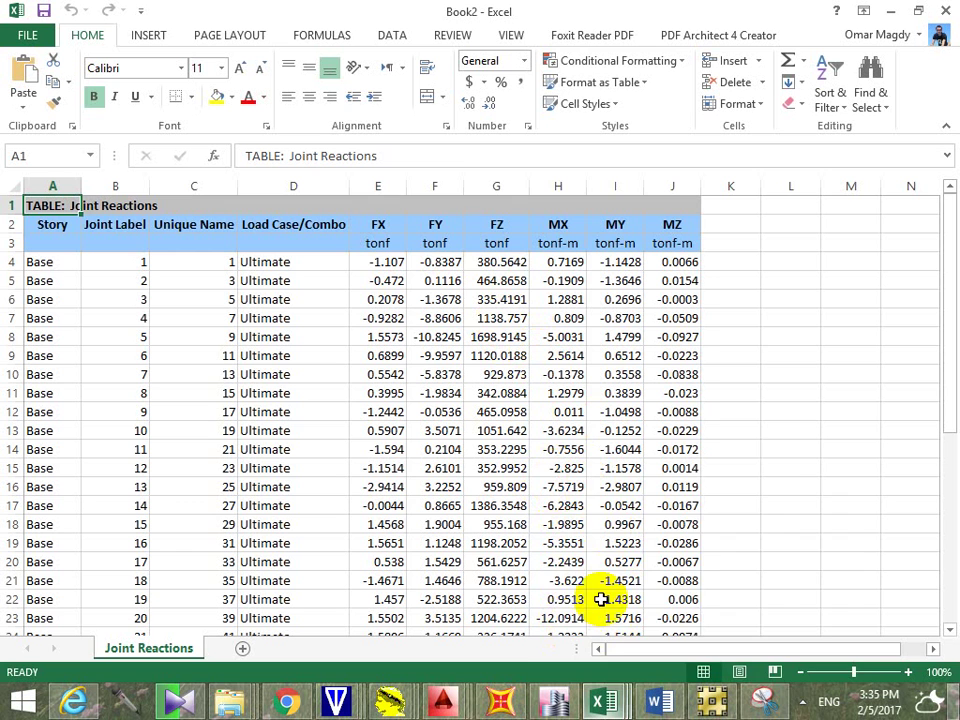
click(513, 262)
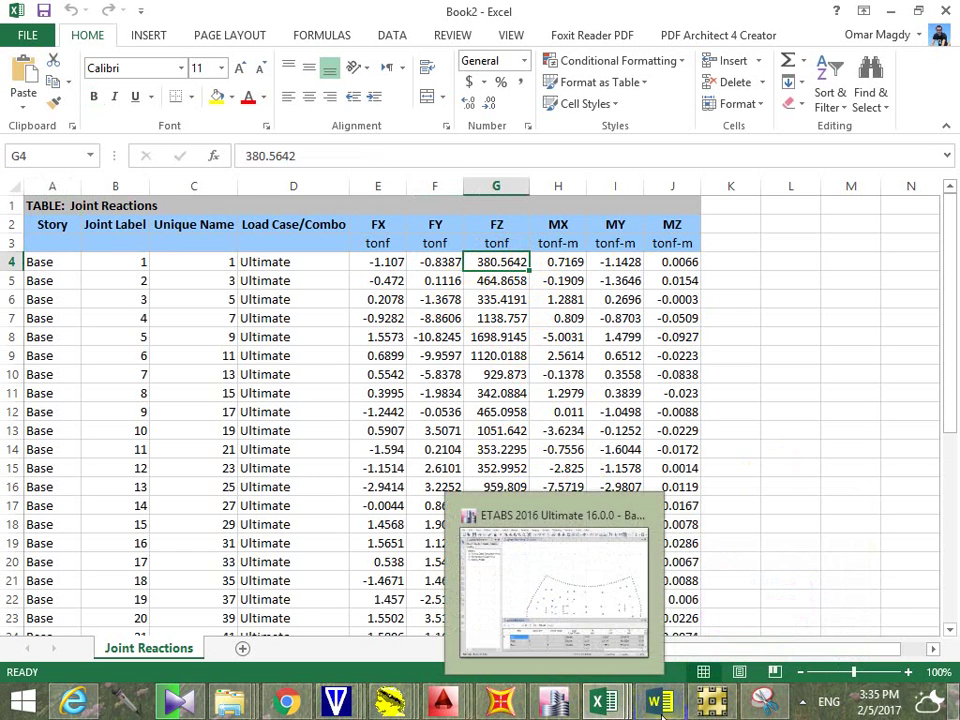
Step: Switch from the Excel workbook to the Basement model in ETABS
mouse_move(661, 714)
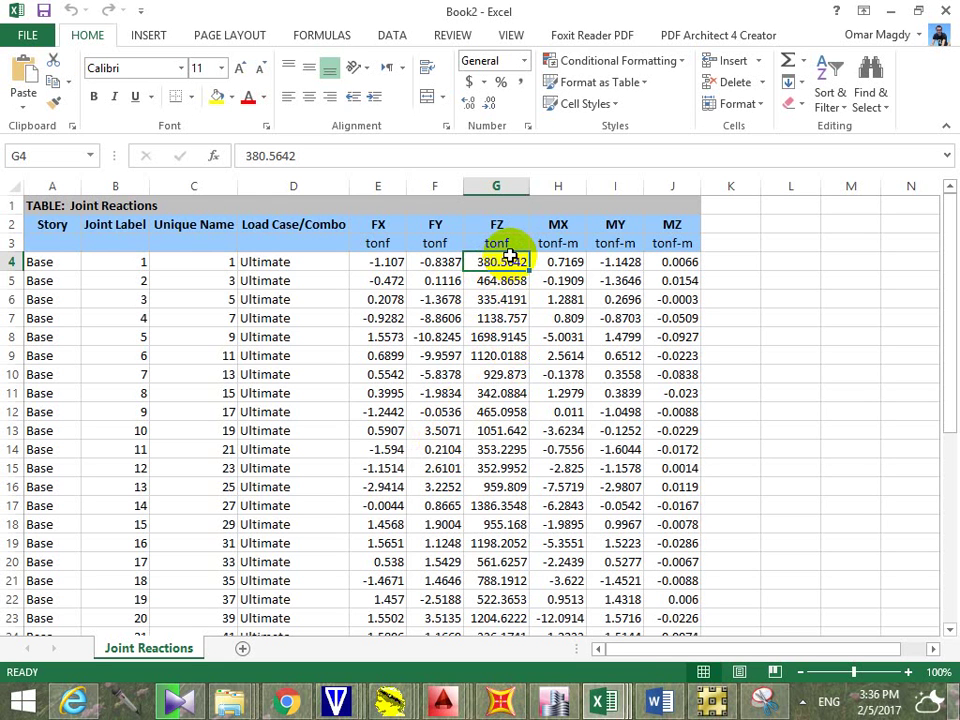
click(605, 640)
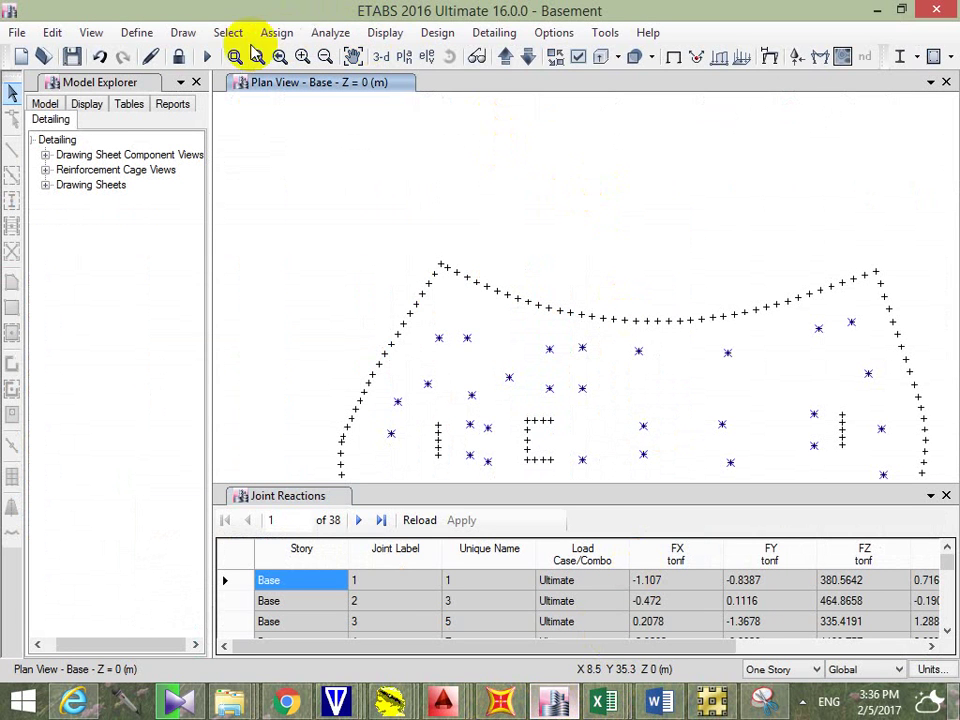
click(383, 32)
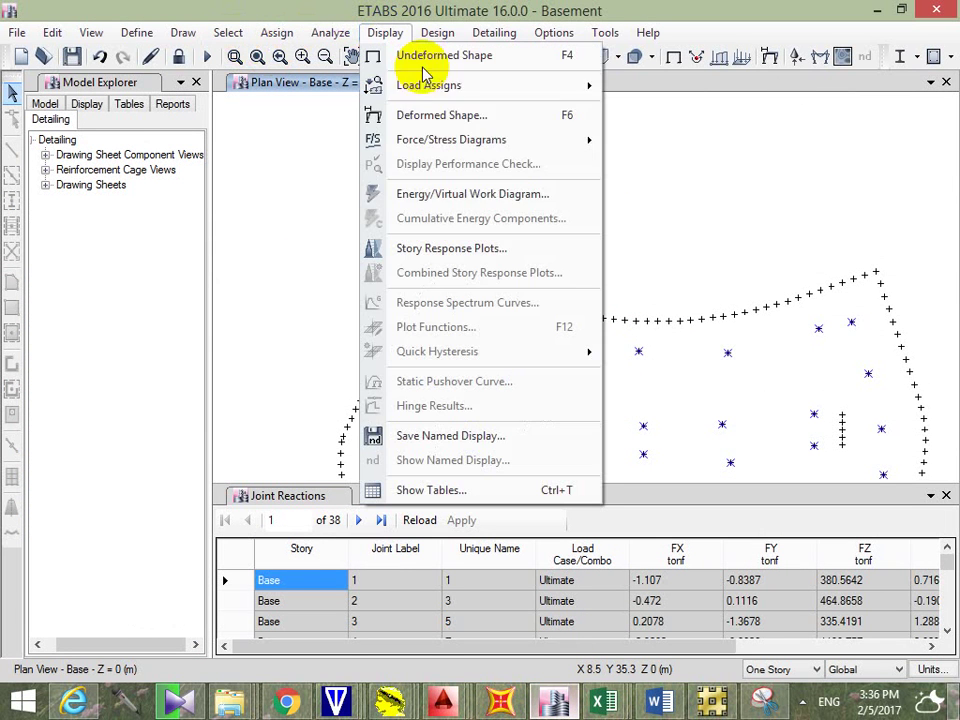
click(333, 103)
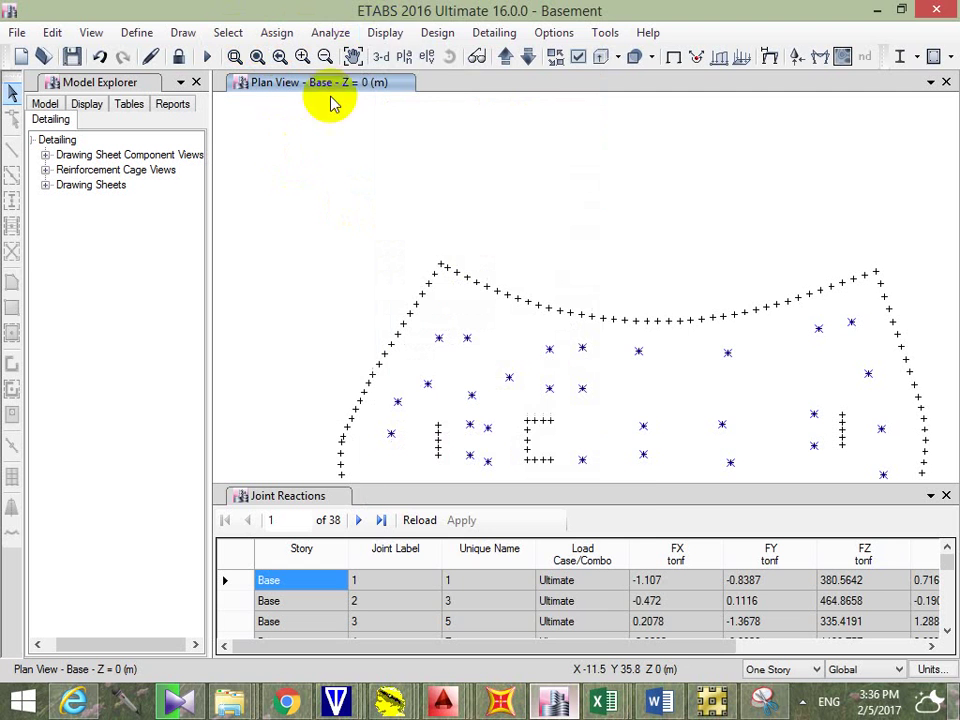
click(404, 56)
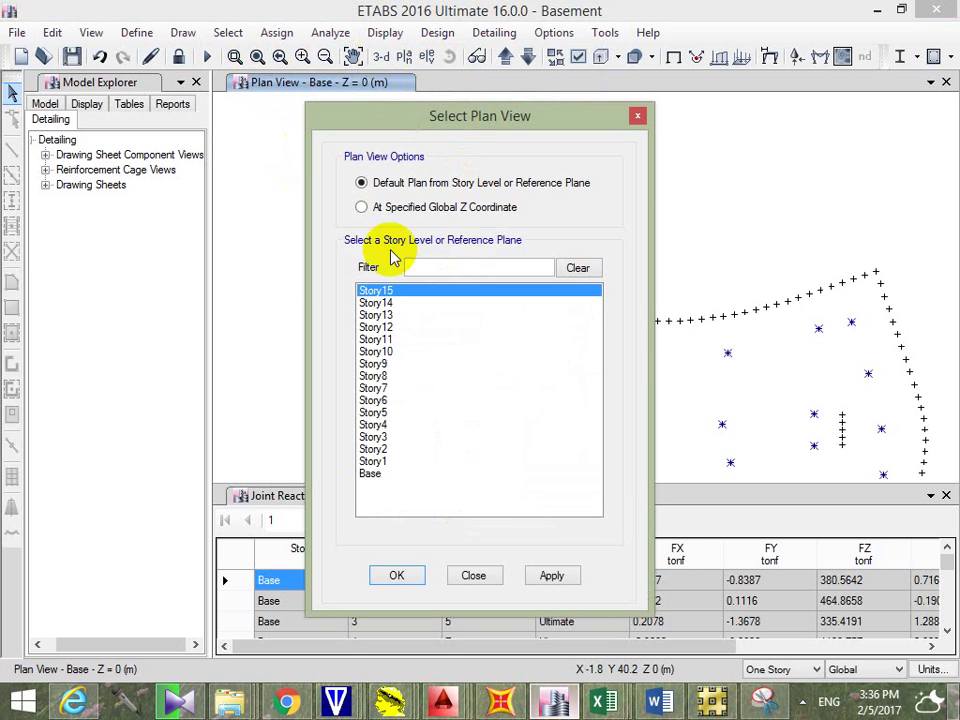
key(Escape)
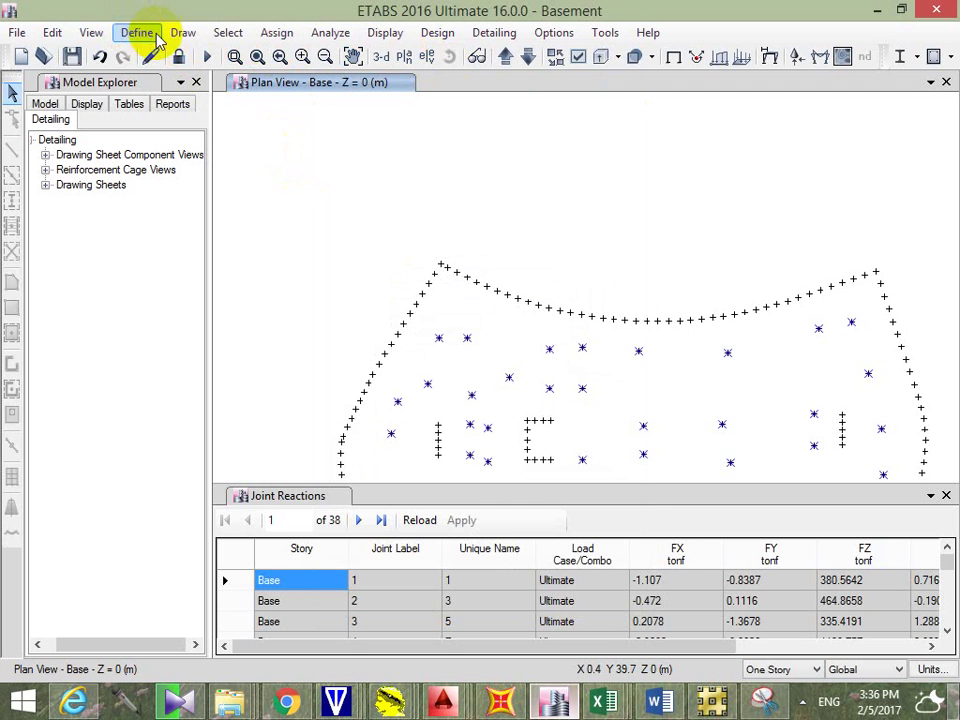
Step: Set the 3D view to the xz direction with plan angle 270, elevation 0 and aperture 0
click(91, 32)
click(143, 58)
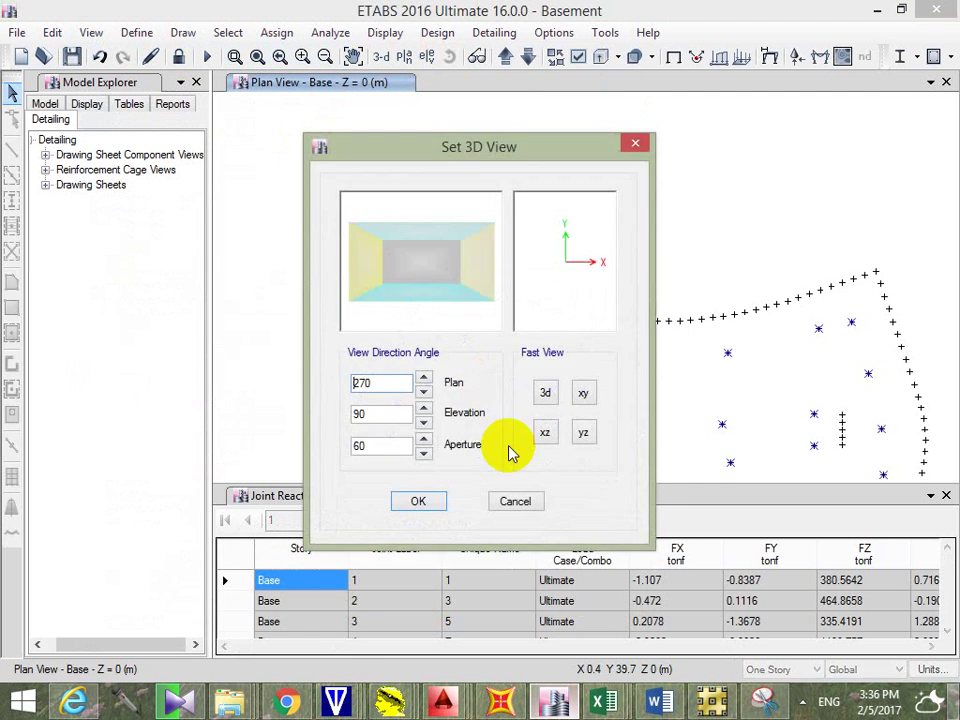
click(545, 432)
drag(396, 446, 332, 454)
text(0)
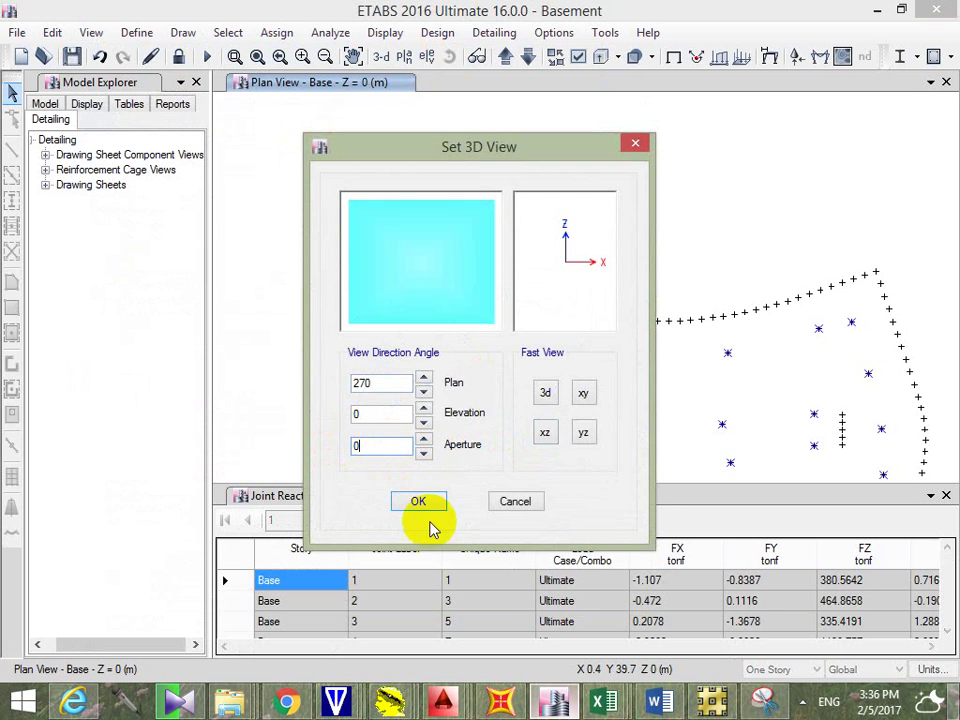
click(424, 501)
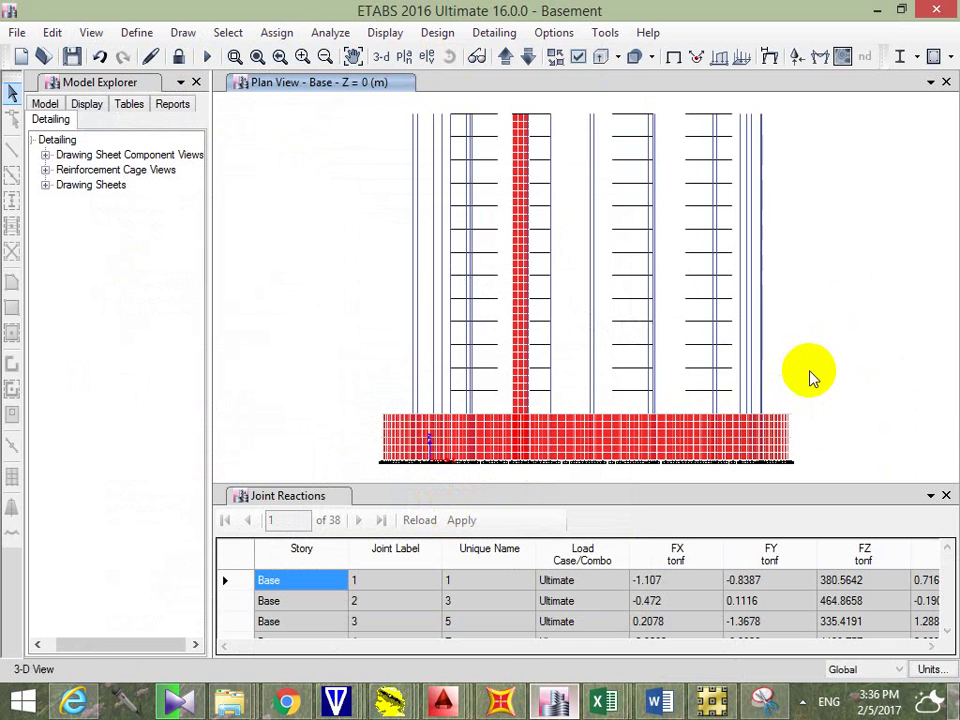
Step: Select the elements crossing the storey just above the basement walls and show their Column Forces results table
drag(772, 383, 402, 388)
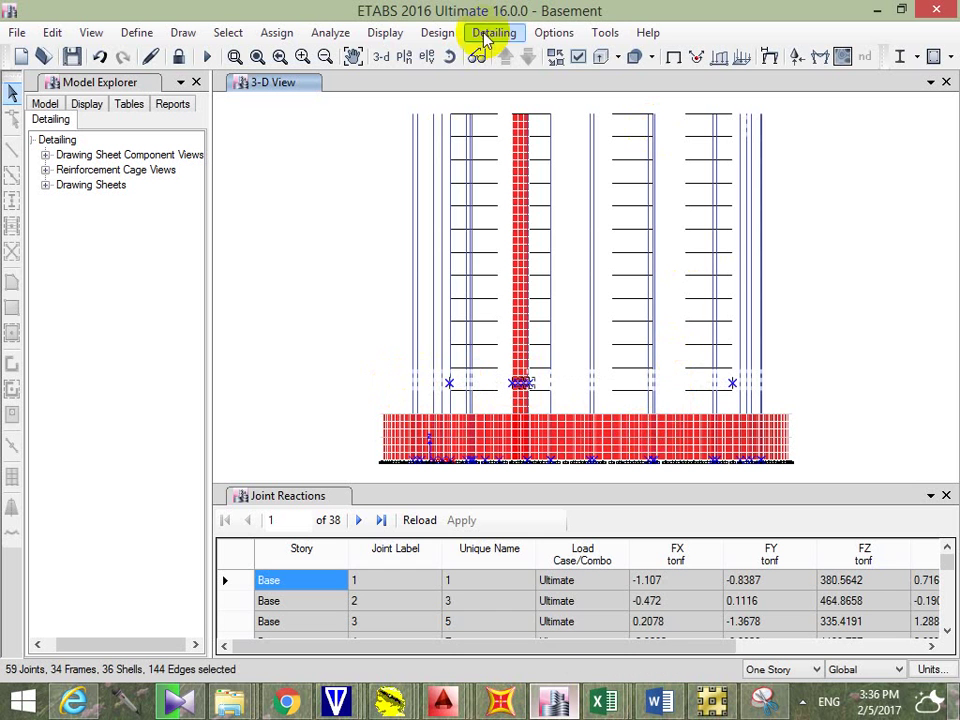
click(388, 36)
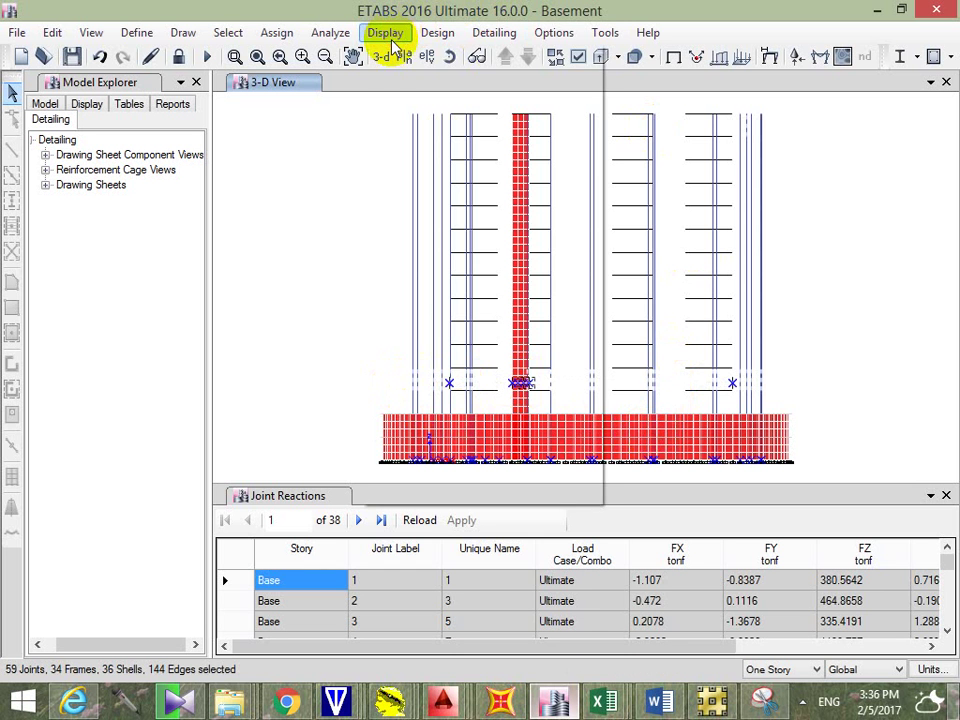
click(560, 491)
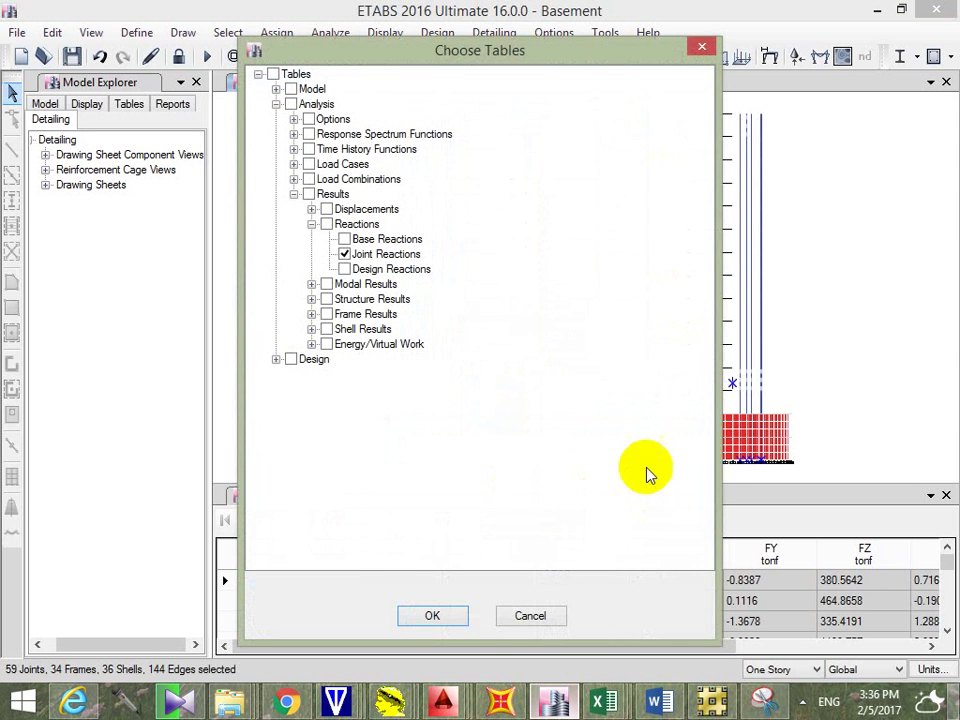
click(312, 225)
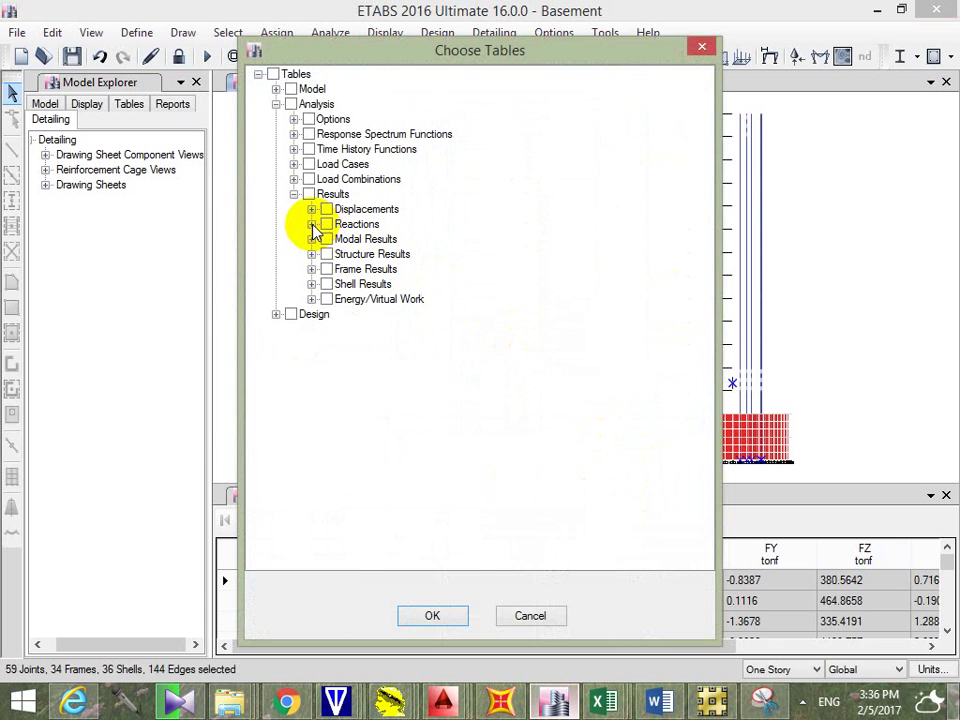
click(311, 269)
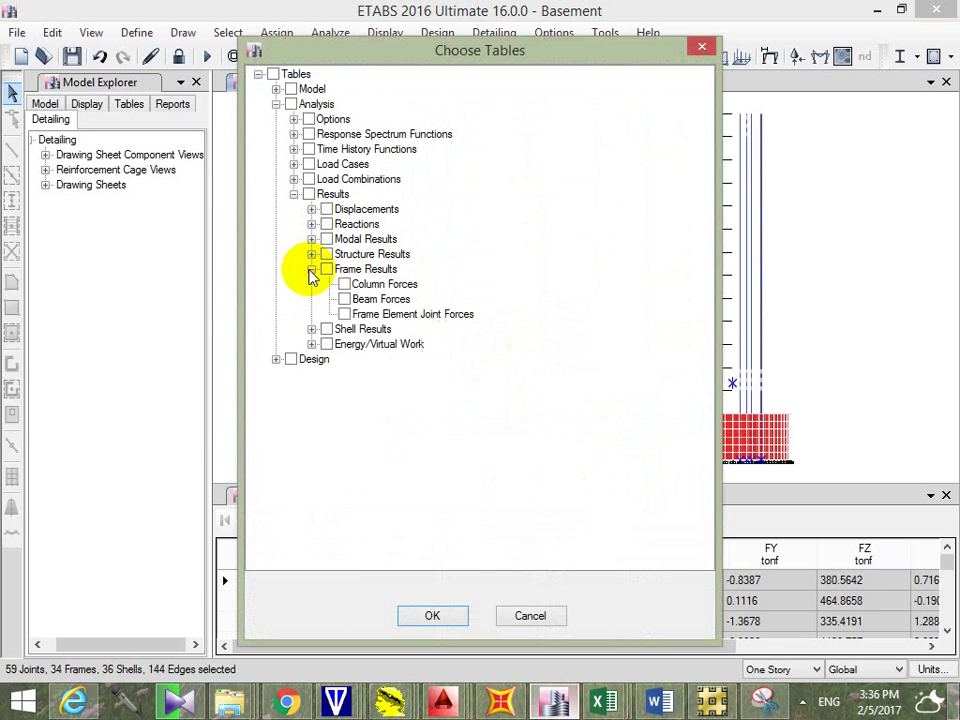
click(344, 284)
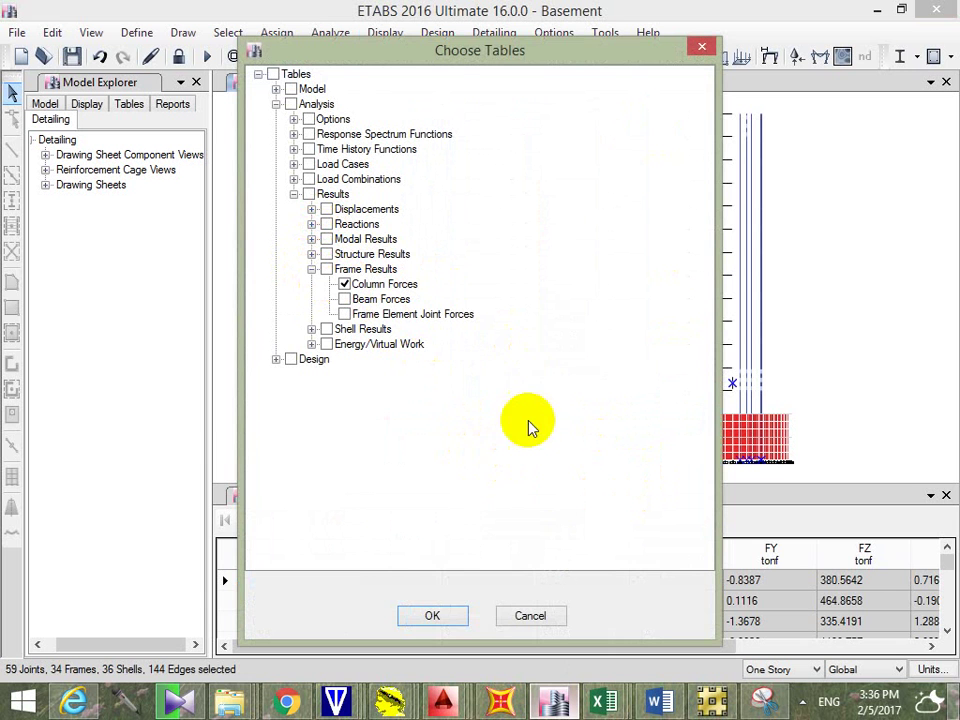
click(432, 617)
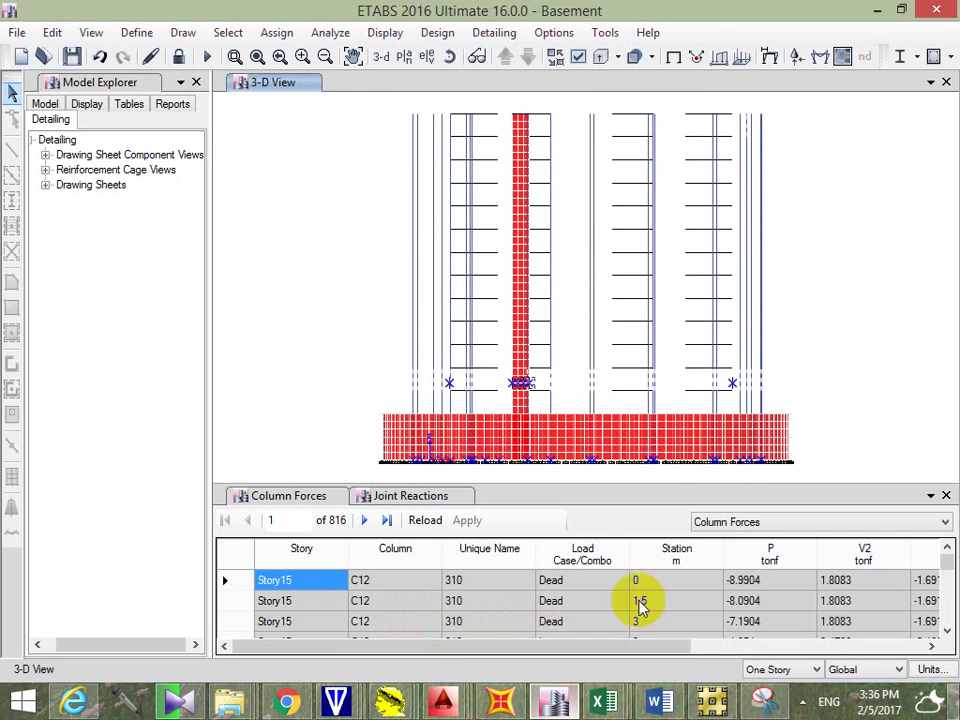
Step: Filter the Column Forces table's load case/combo column to Ultimate and look through the listed stories
mouse_move(588, 651)
mouse_down()
mouse_move(714, 649)
mouse_move(570, 650)
mouse_up()
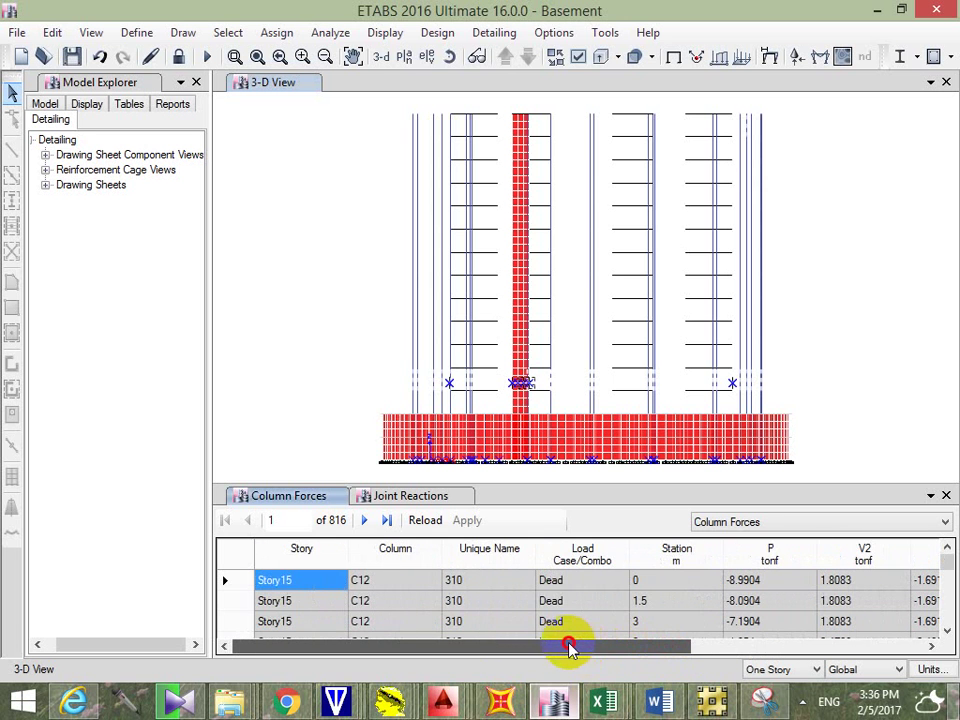
right_click(585, 557)
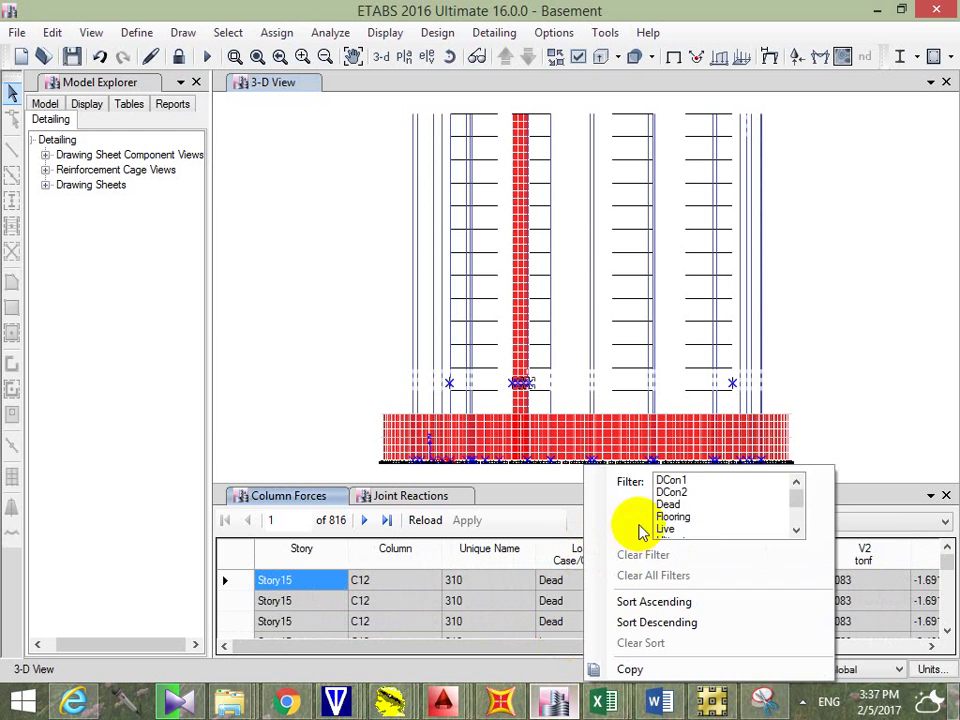
drag(795, 491, 746, 534)
click(673, 492)
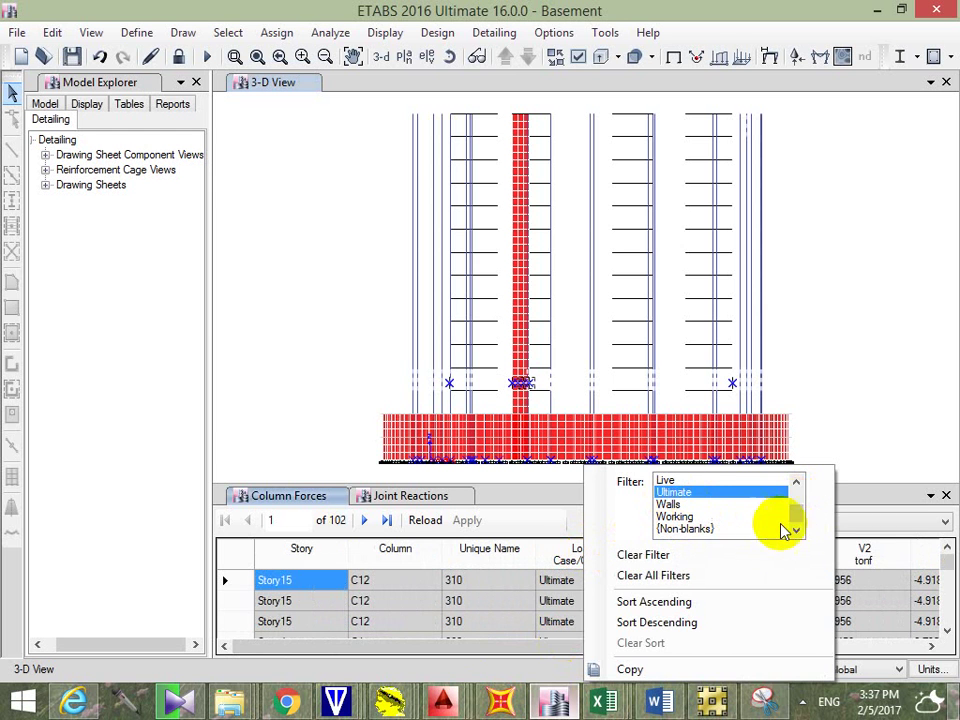
click(904, 524)
click(726, 539)
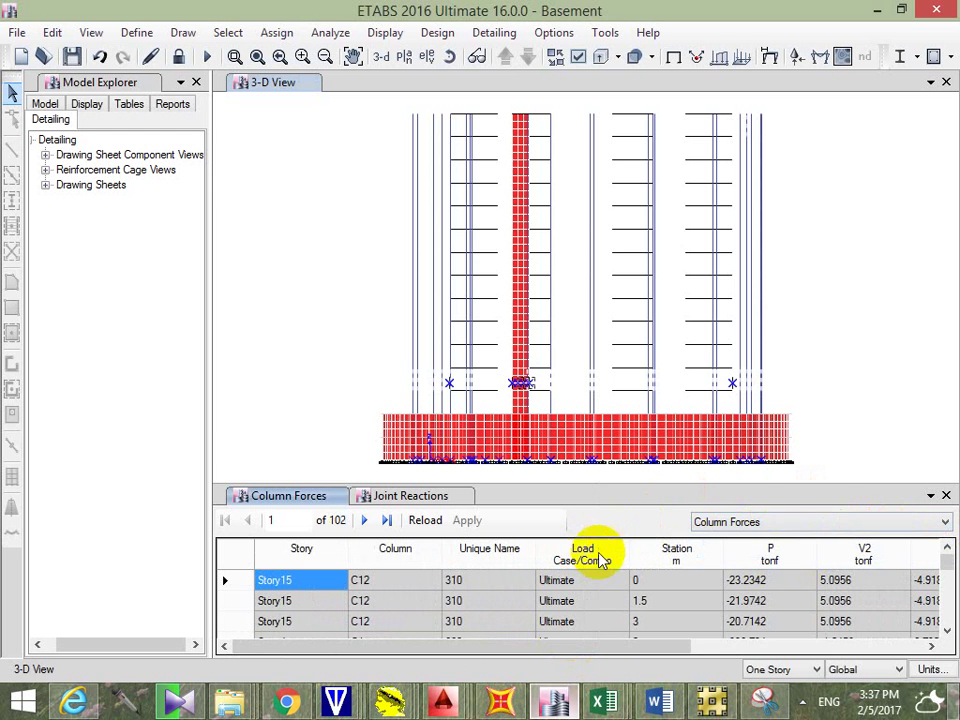
right_click(600, 553)
click(754, 592)
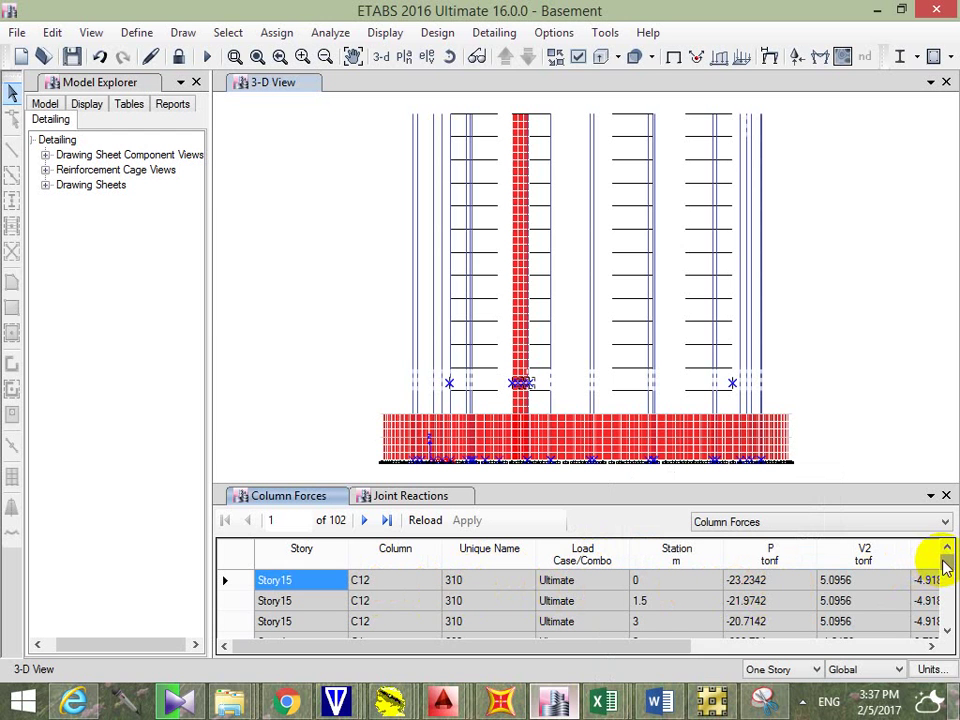
drag(943, 545, 946, 577)
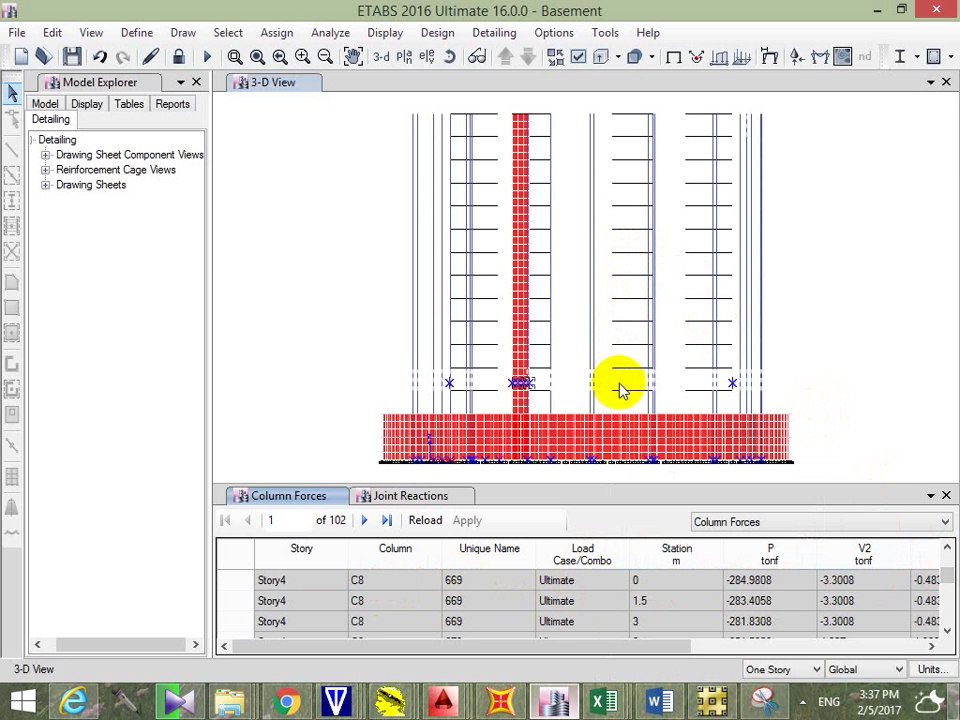
Step: Switch to the Book2 workbook in Excel to review the exported joint reactions
mouse_move(622, 706)
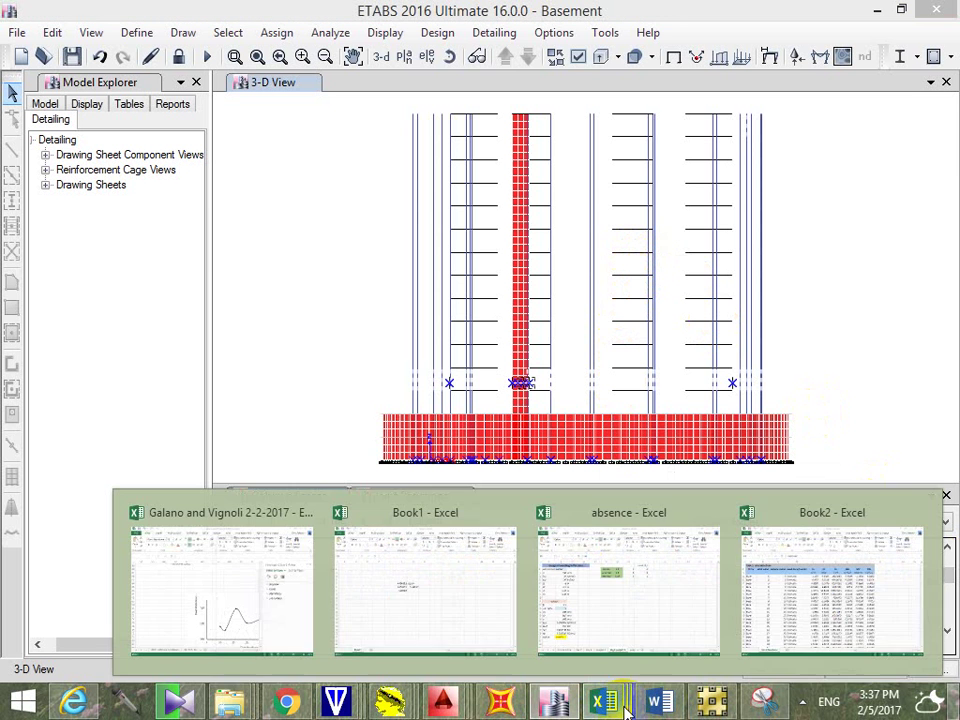
click(816, 579)
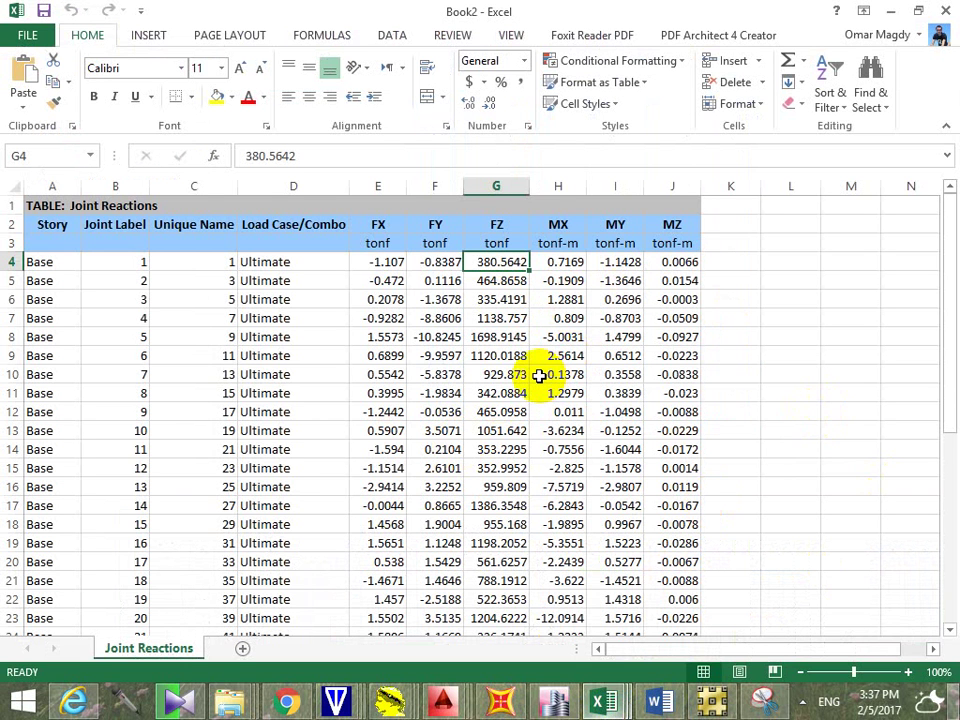
mouse_move(668, 710)
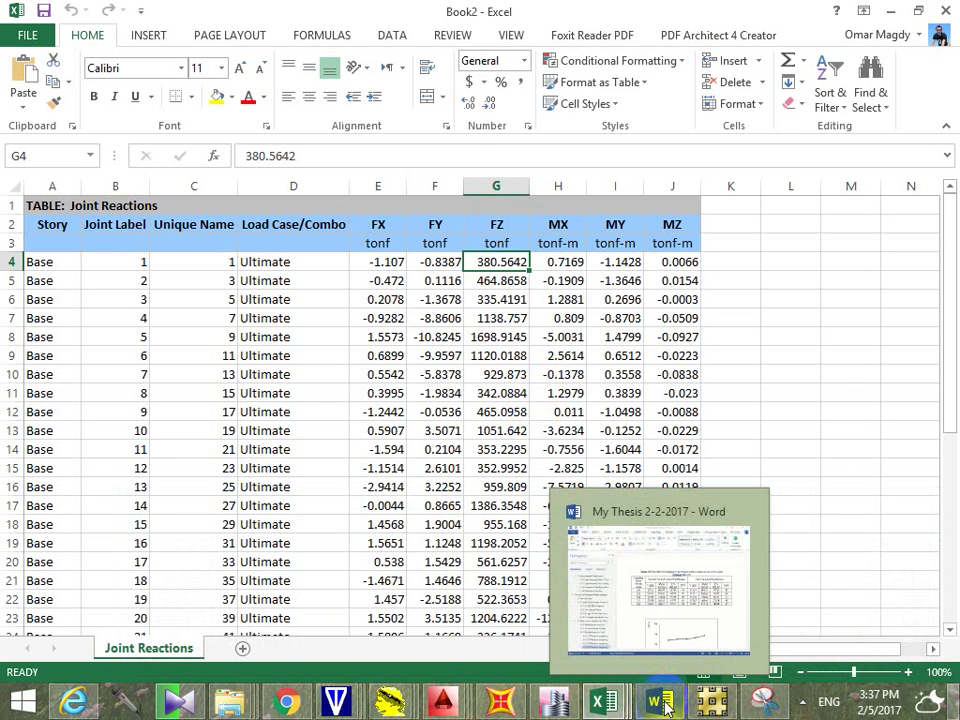
mouse_move(695, 655)
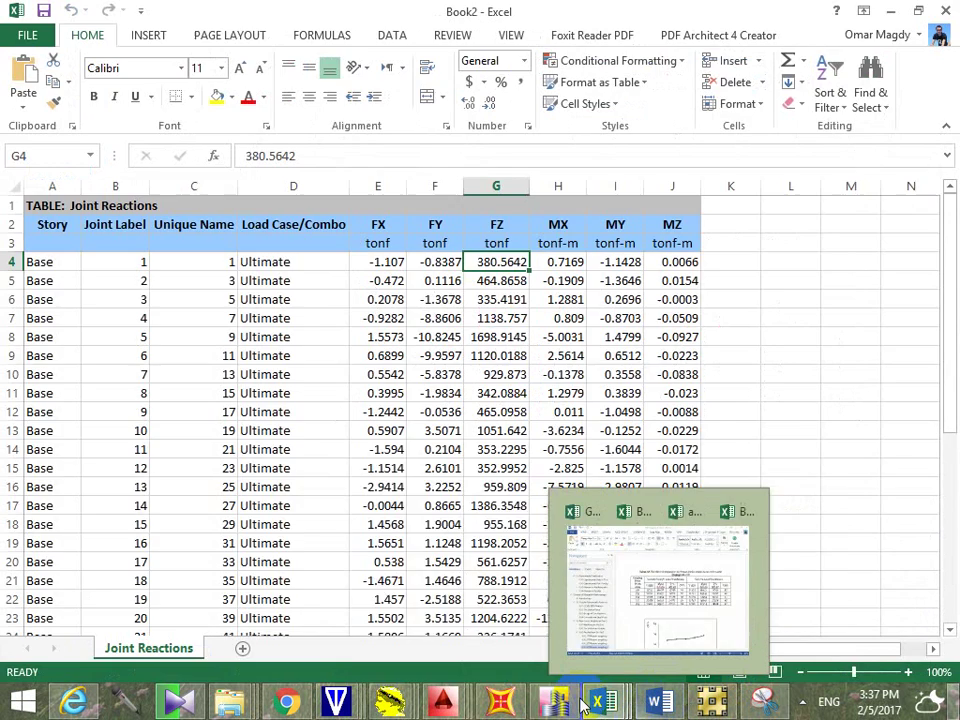
Step: Switch back to ETABS and hide the beams, floors, walls and openings so only columns and joints are shown
click(555, 703)
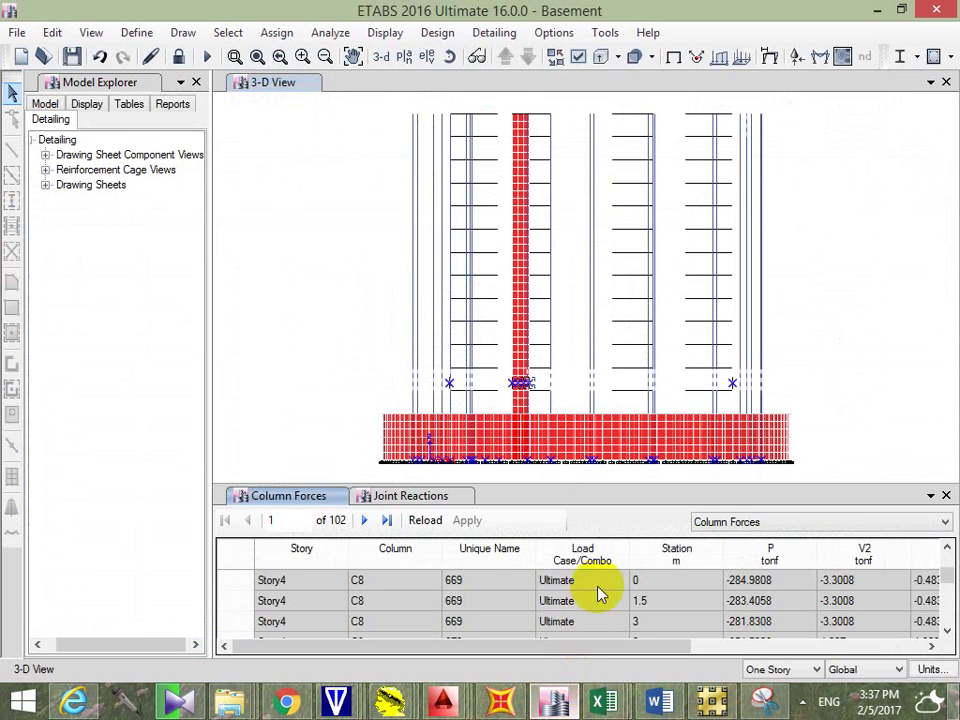
click(576, 56)
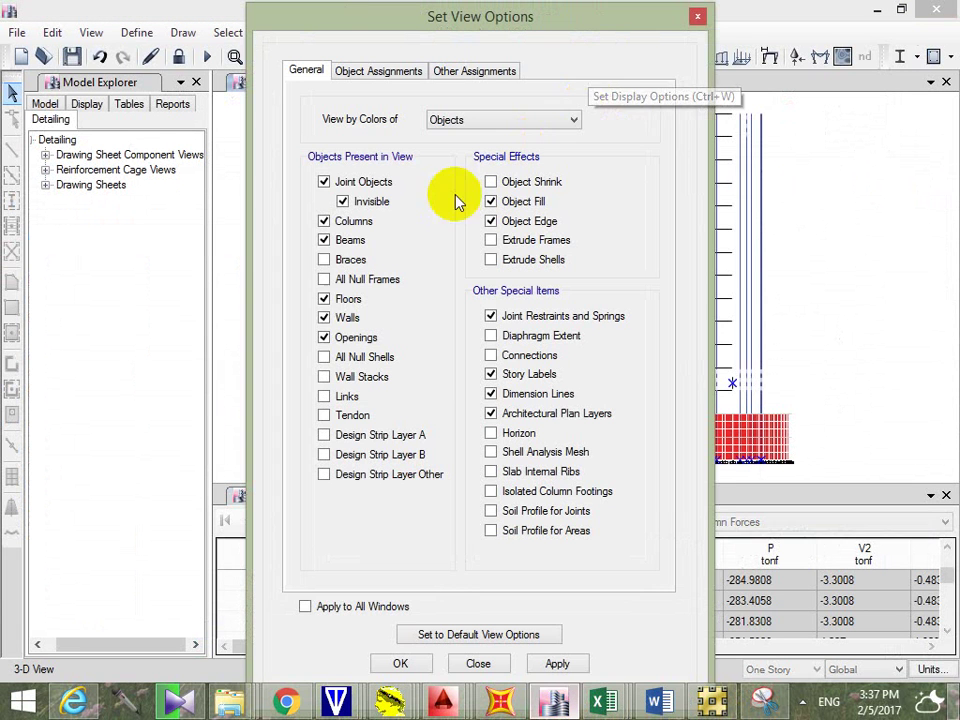
click(324, 300)
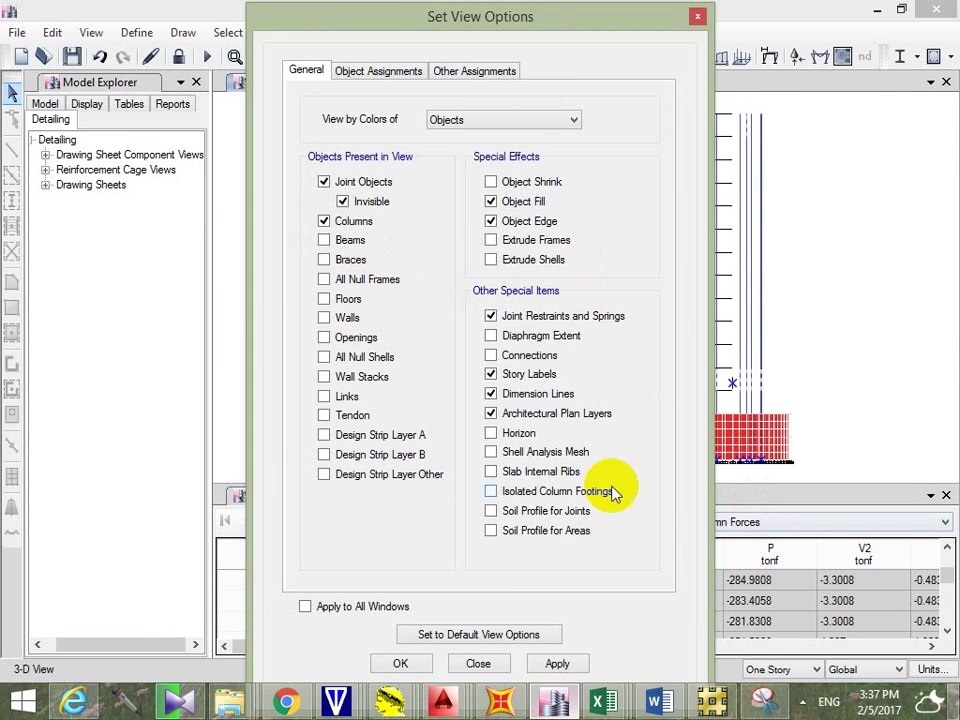
click(415, 668)
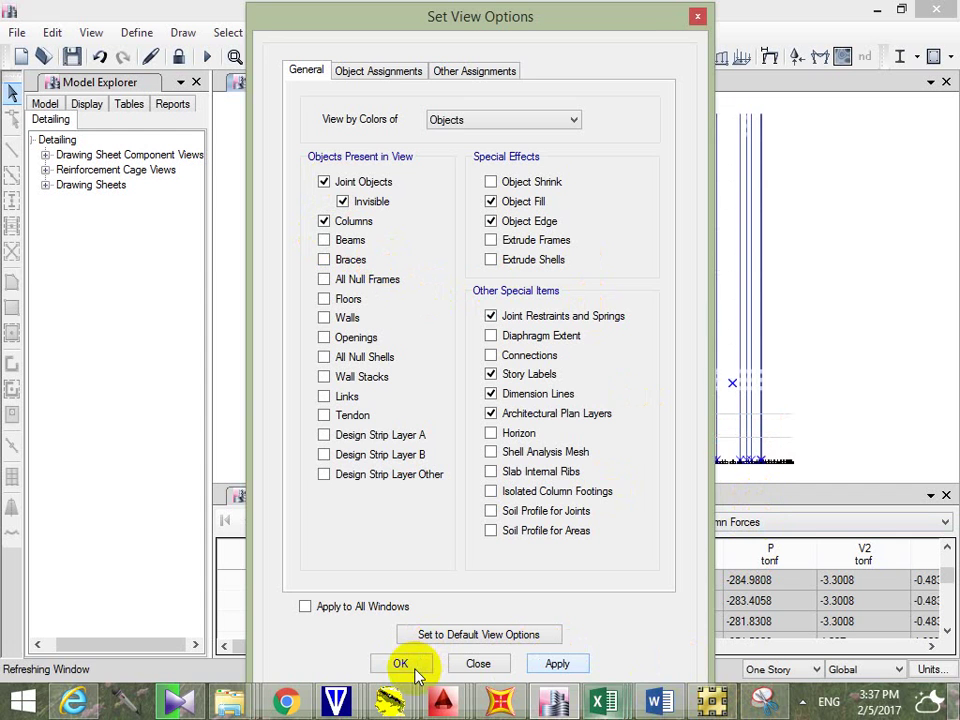
click(855, 305)
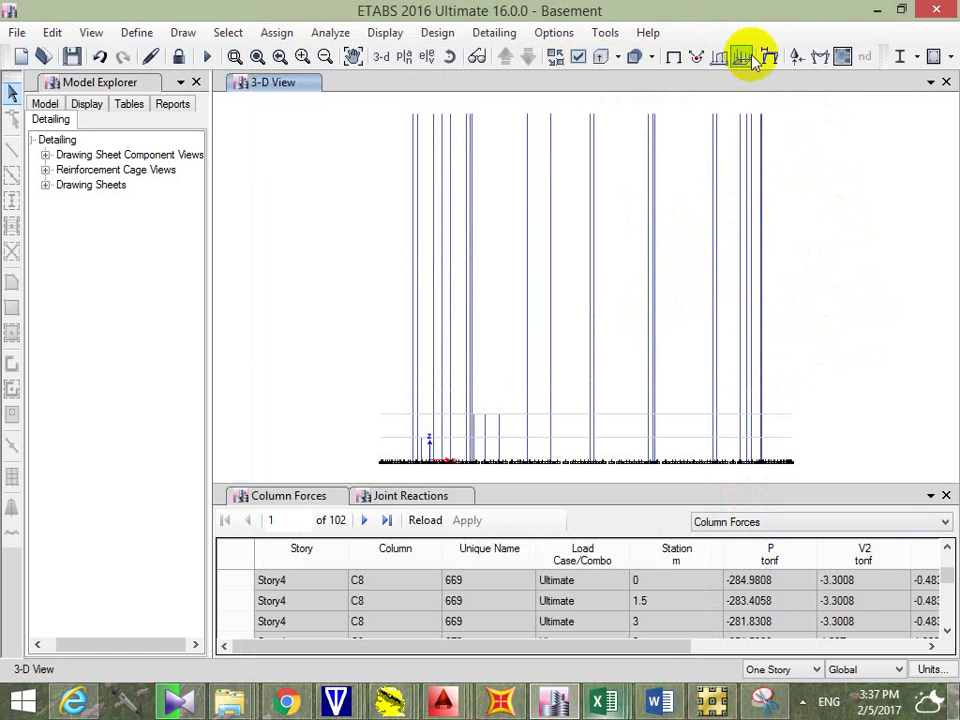
Step: Display the columns' axial force diagram for the Dead case and select the elements crossing just above the base
click(822, 60)
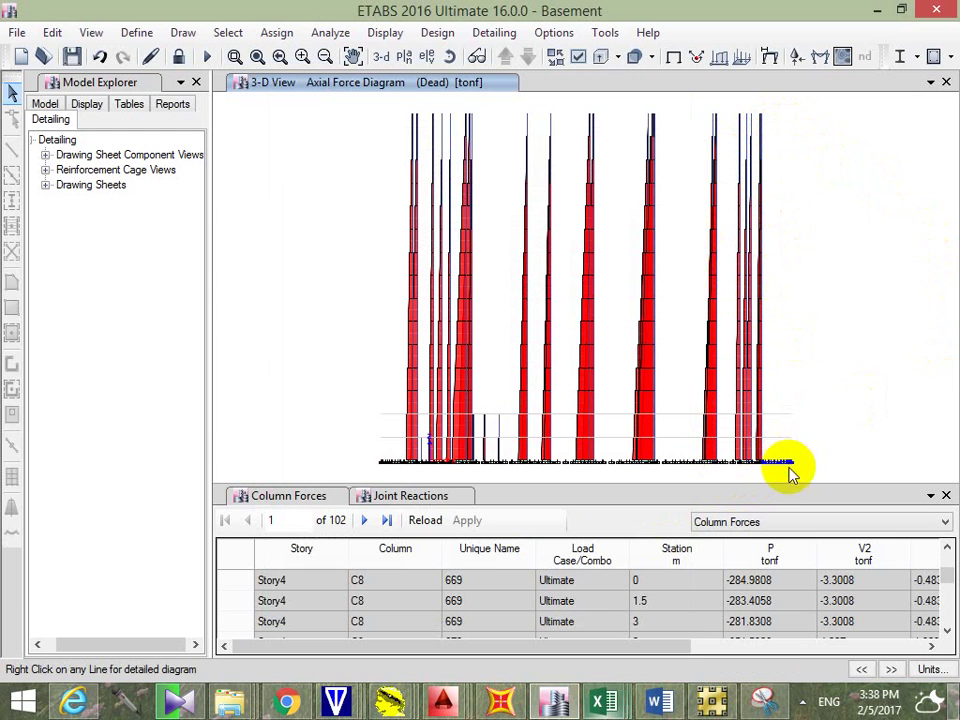
drag(778, 452, 379, 461)
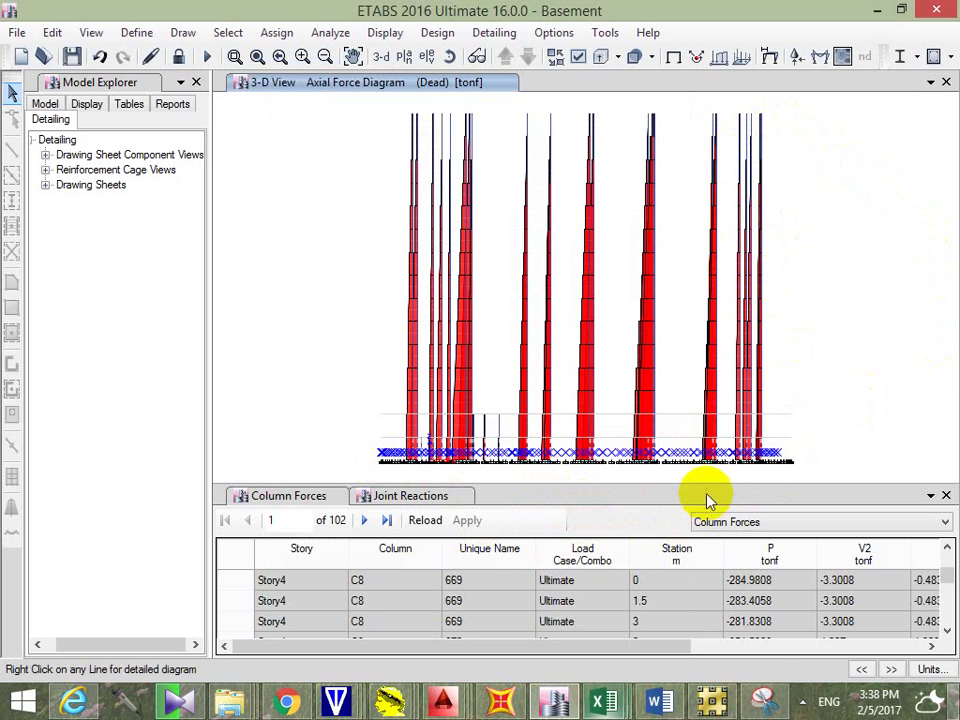
mouse_move(716, 132)
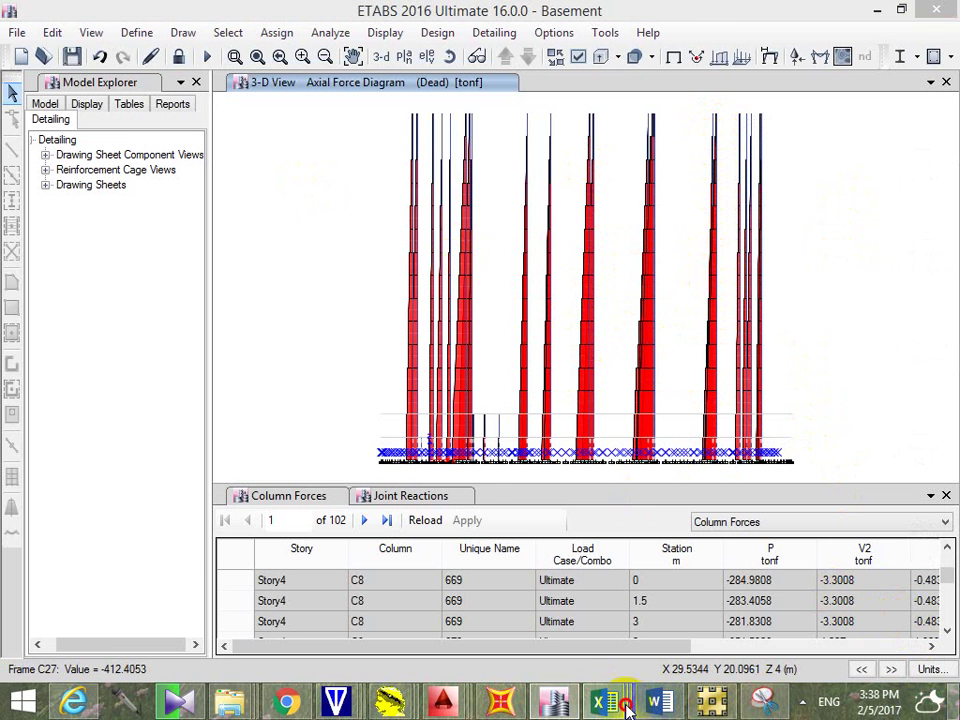
Step: Return to Book2 in Excel to view the vertical reactions in the Joint Reactions sheet
mouse_move(615, 702)
click(868, 594)
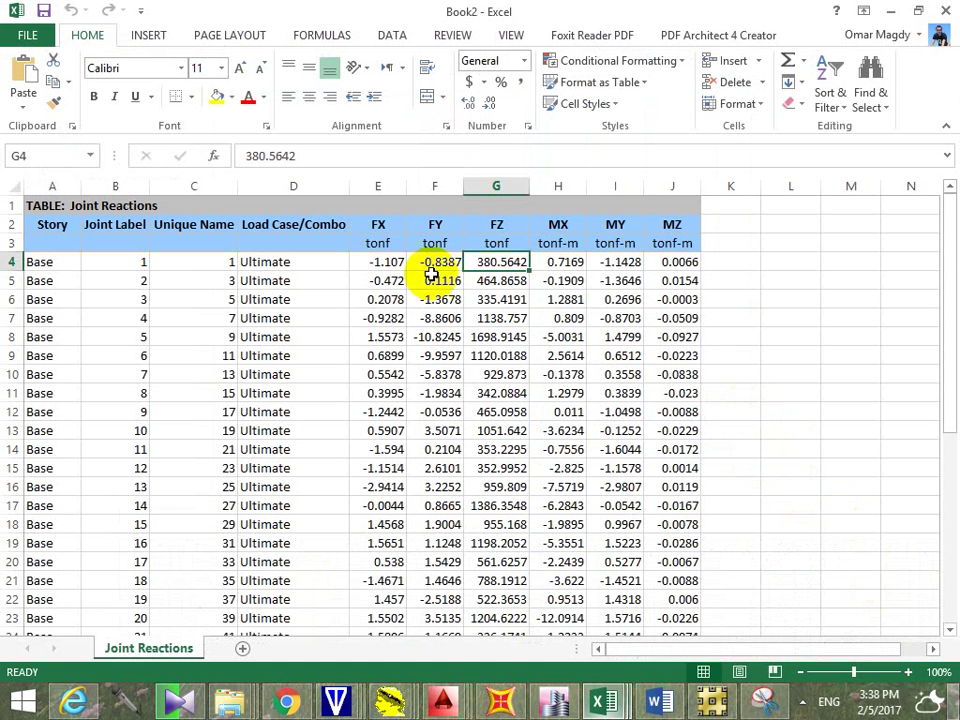
Step: Delete the FX, FY, MX, MY and MZ columns from the Joint Reactions table
drag(437, 188, 390, 188)
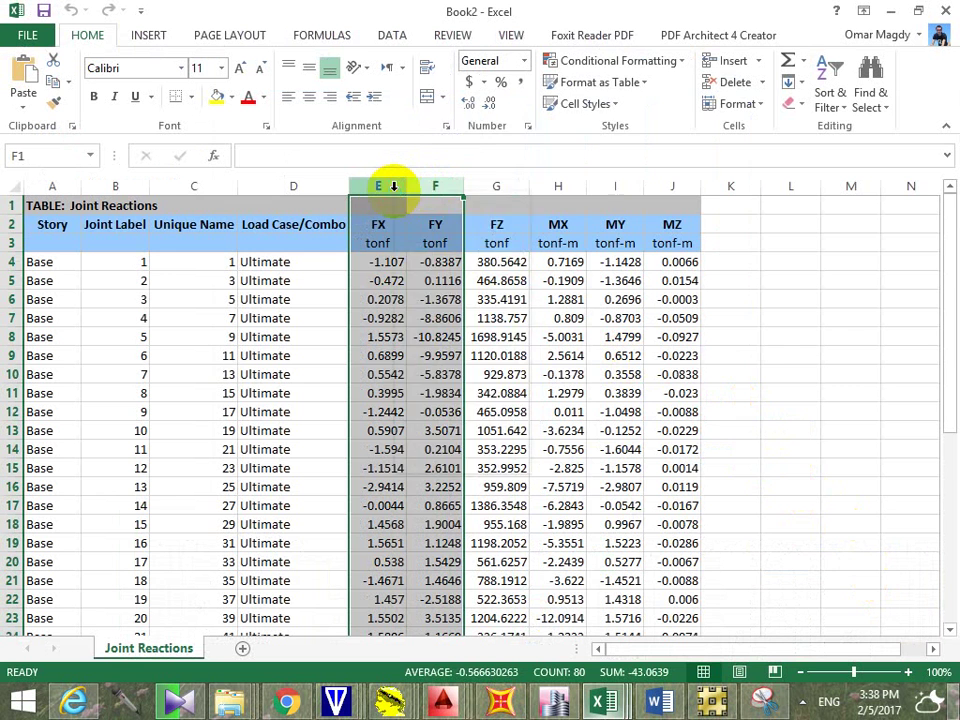
right_click(392, 190)
click(481, 347)
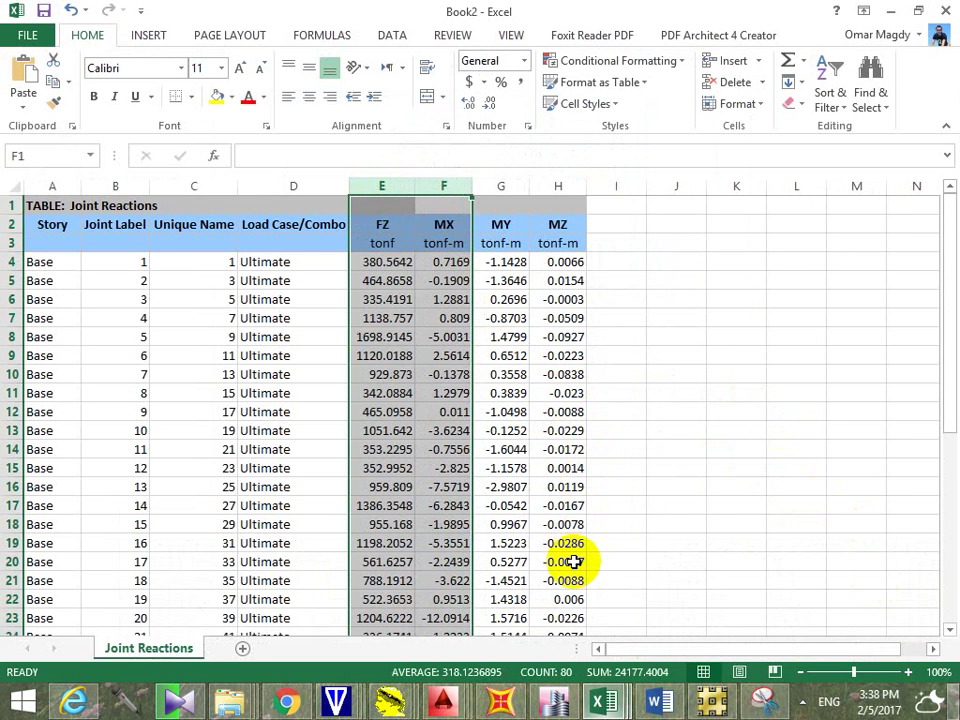
click(676, 355)
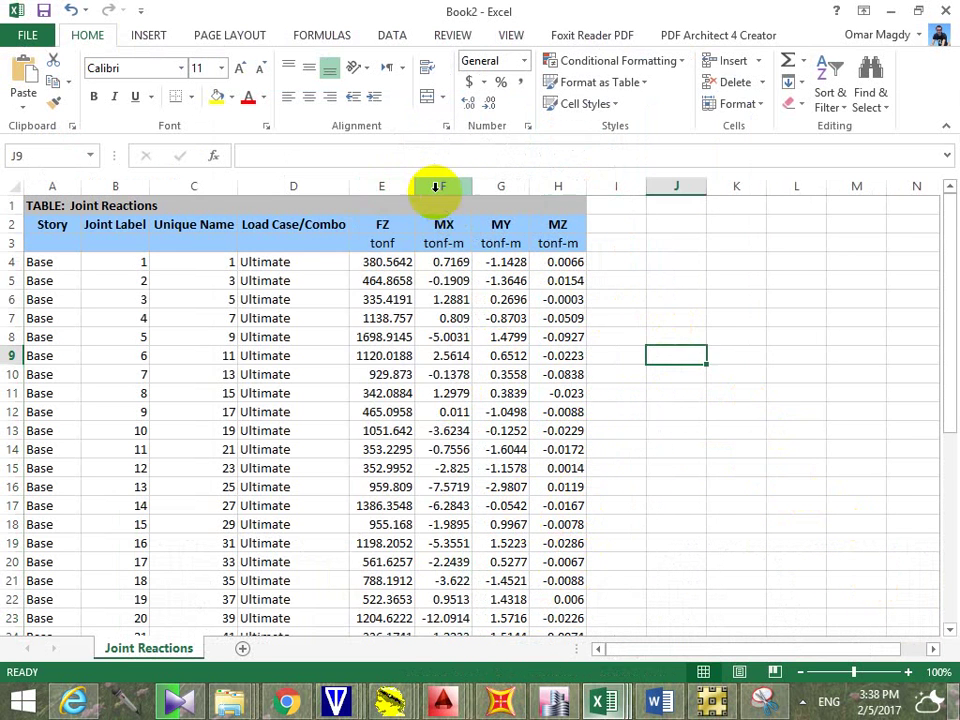
drag(443, 185, 559, 182)
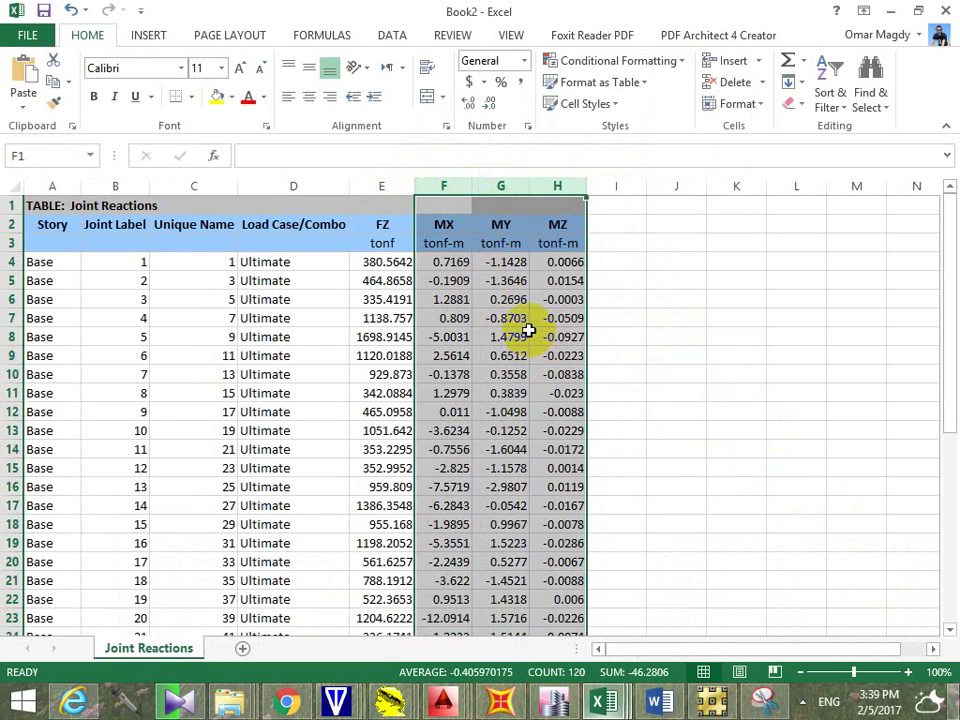
right_click(455, 178)
click(535, 340)
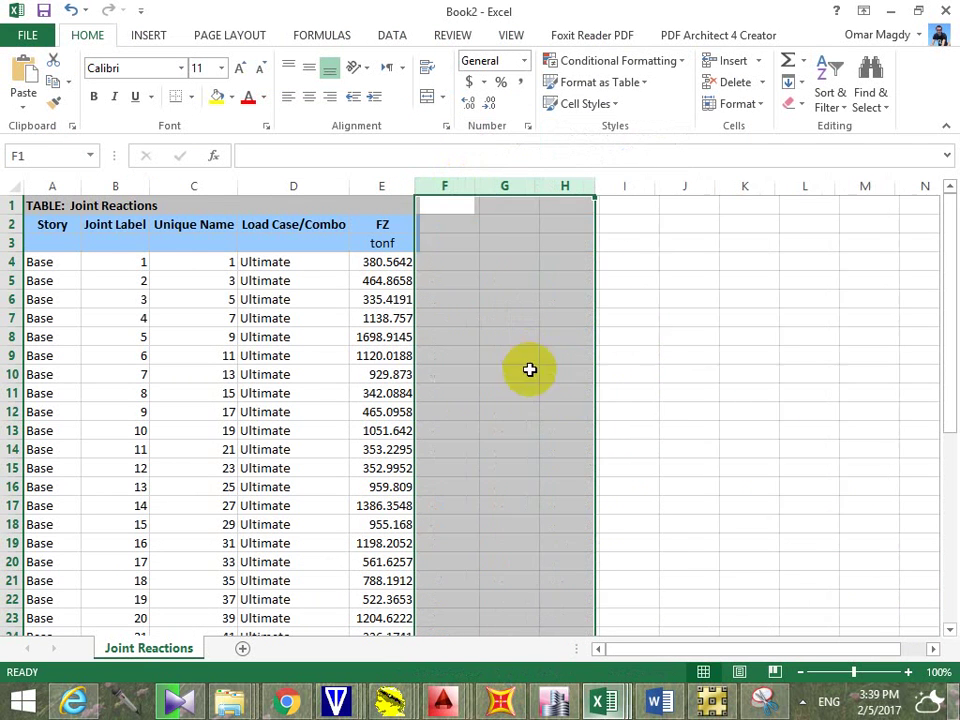
Step: Delete the Unique Name, Load Case/Combo and Story columns, keeping only Joint Label and FZ
drag(291, 186, 176, 193)
right_click(190, 188)
click(240, 343)
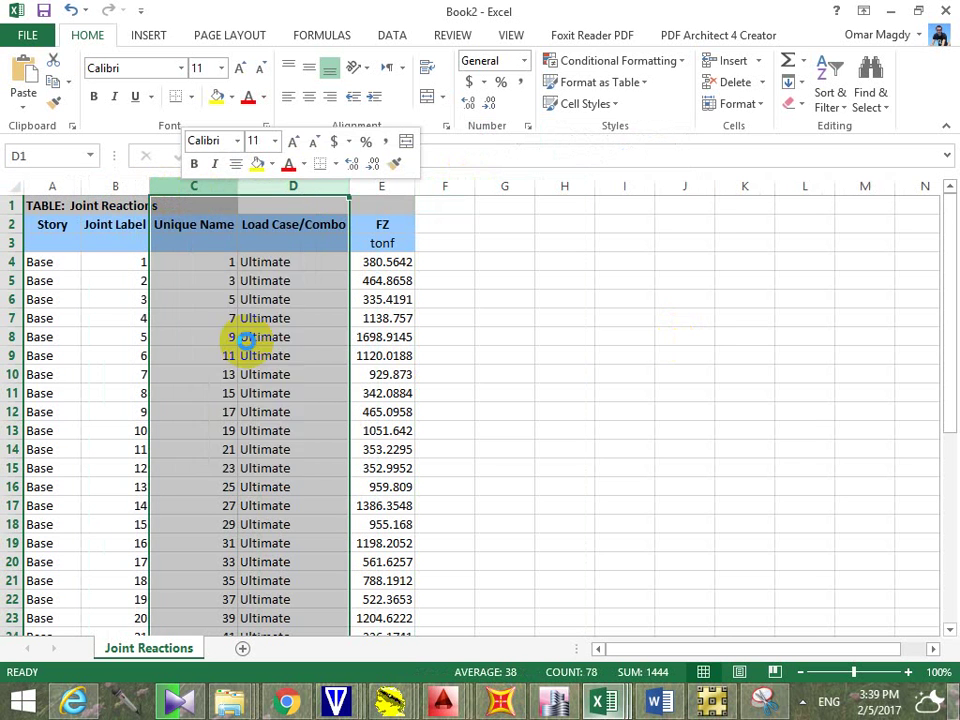
click(51, 185)
right_click(55, 188)
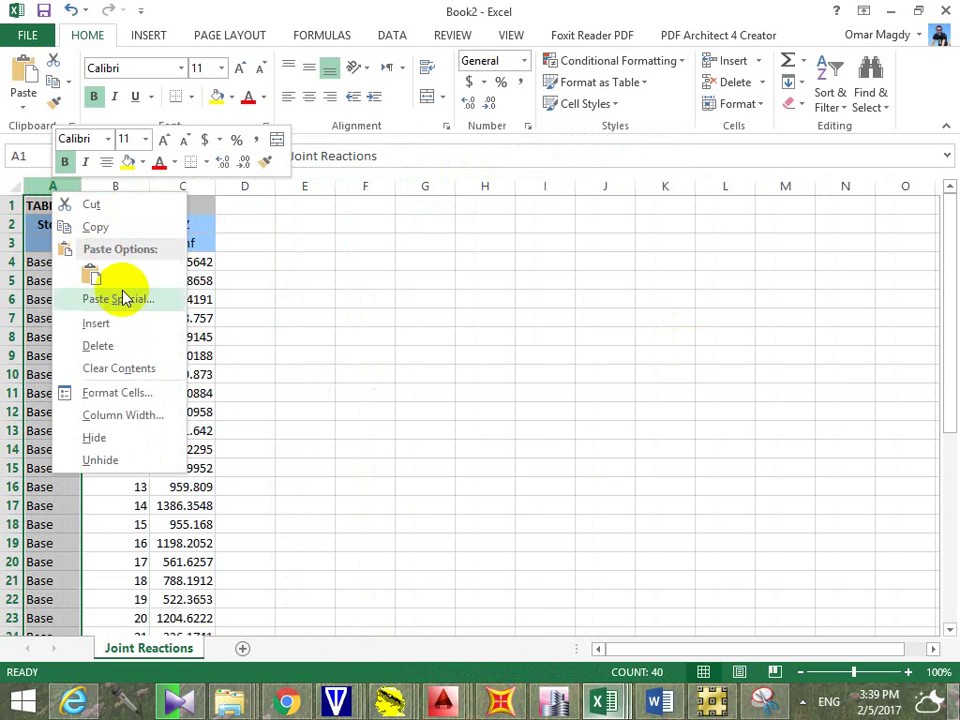
click(132, 343)
Step: Select the joint labels and FZ values for joints 1 to 38 without the header rows, and copy them
scroll(231, 291, down, 9)
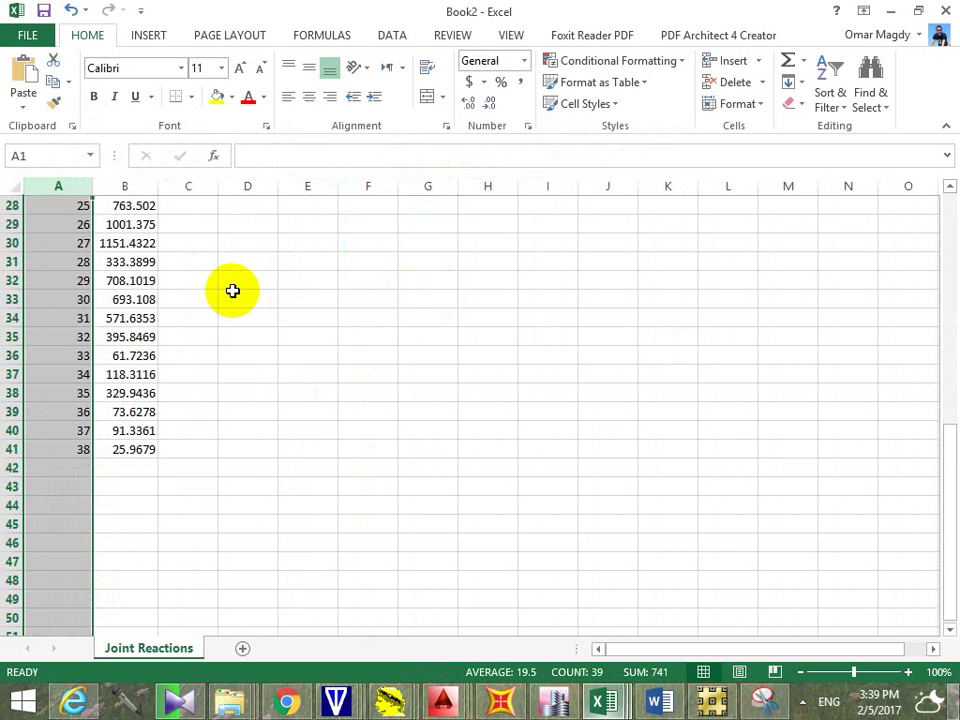
drag(139, 449, 103, 270)
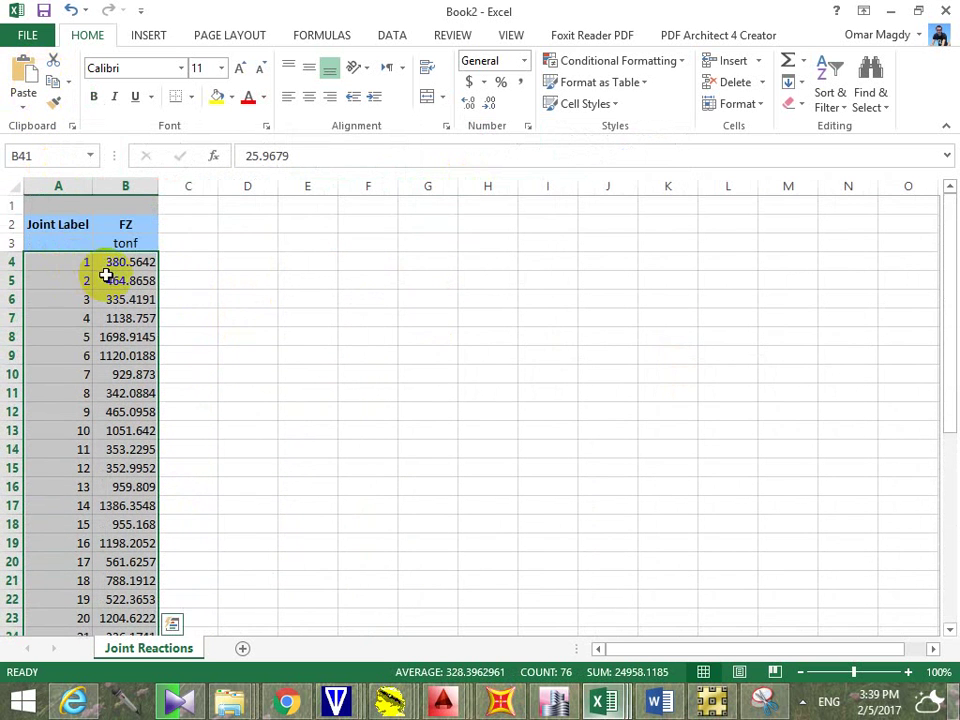
key(ctrl+c)
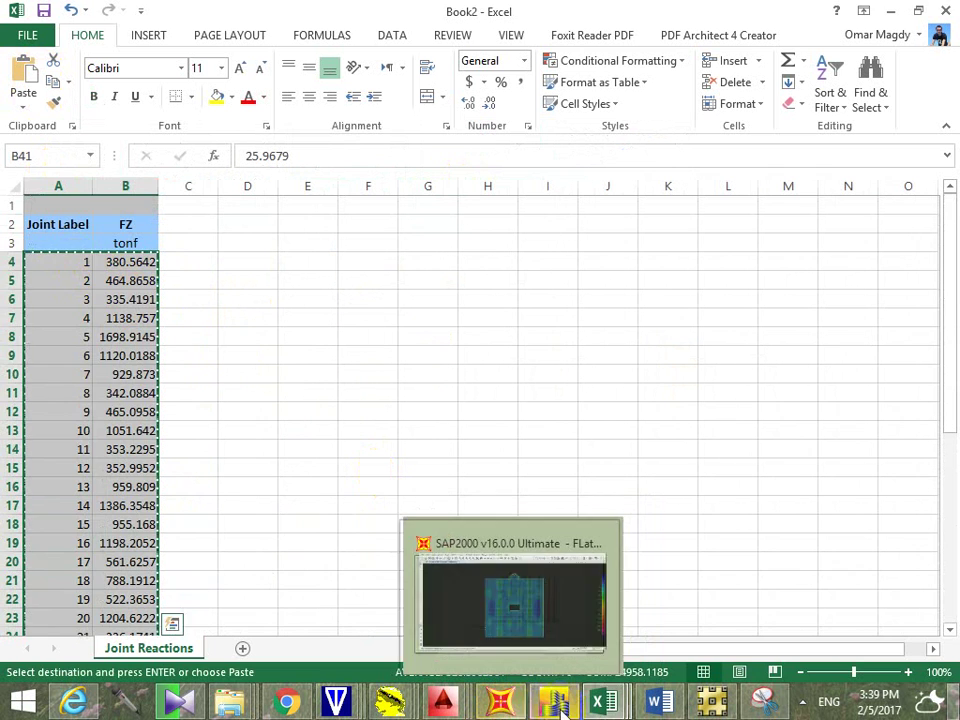
click(605, 703)
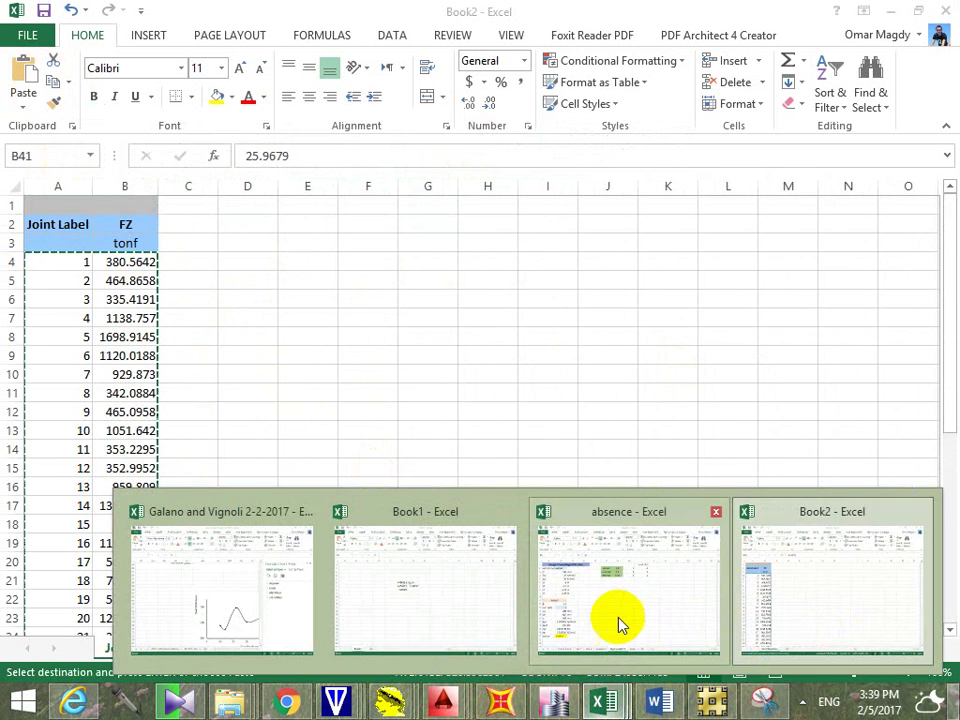
click(767, 592)
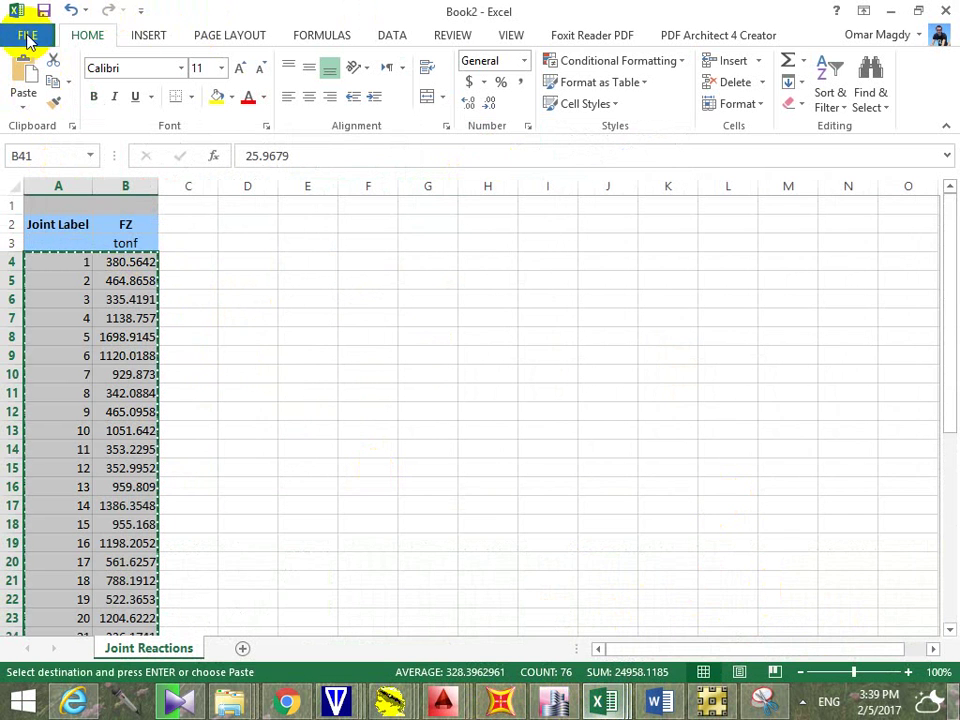
Step: Open the recent Columns Reactions workbook and go to the 10Floors Re. table on Sheet4
click(28, 36)
click(68, 120)
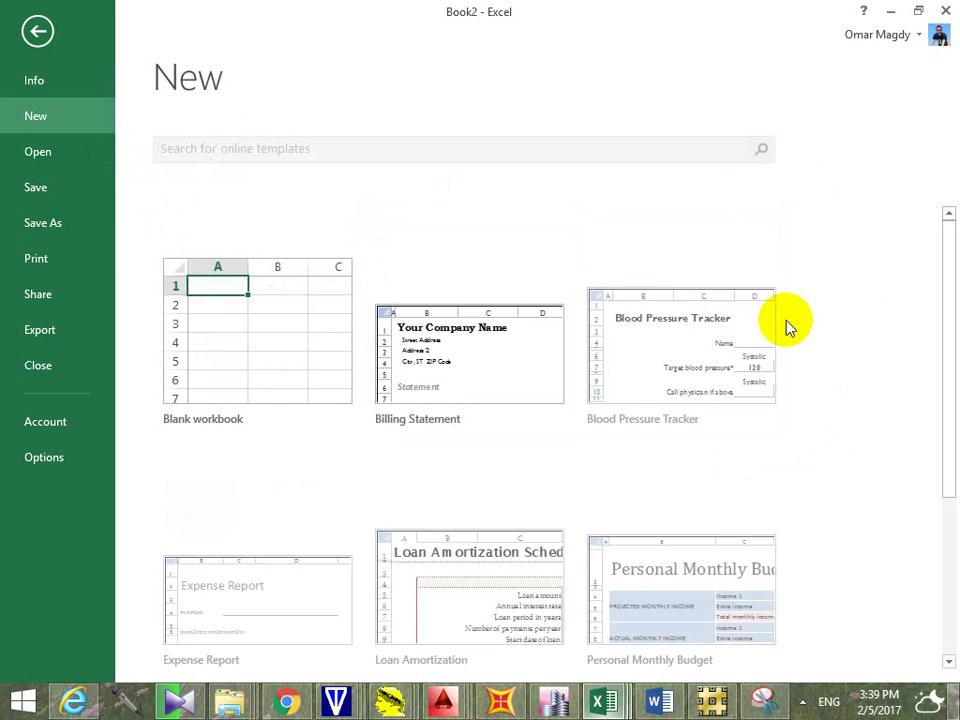
click(39, 150)
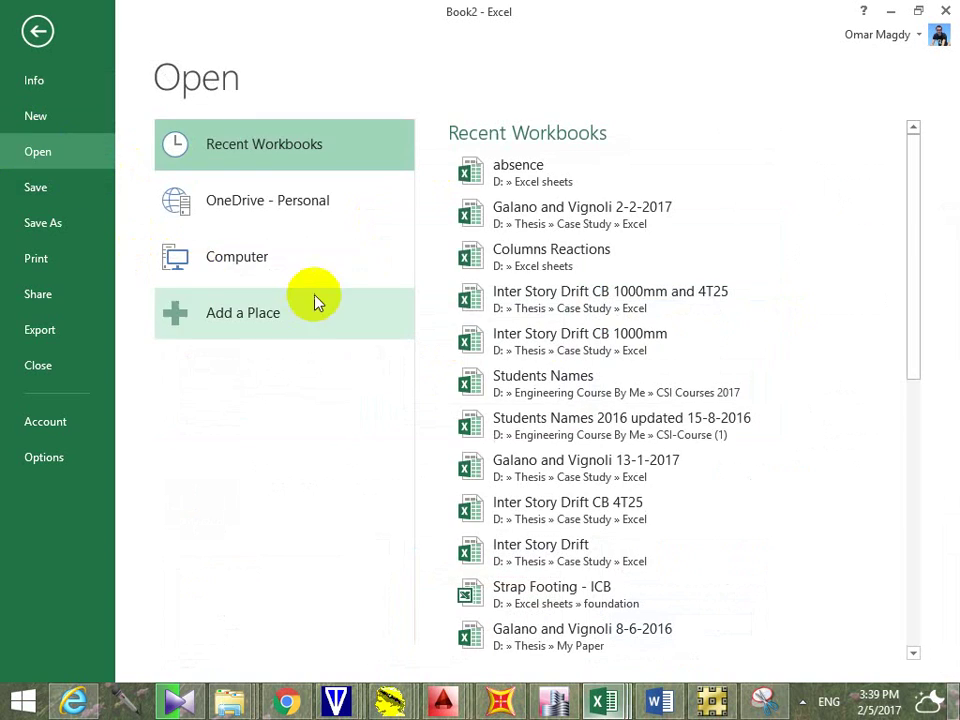
click(546, 262)
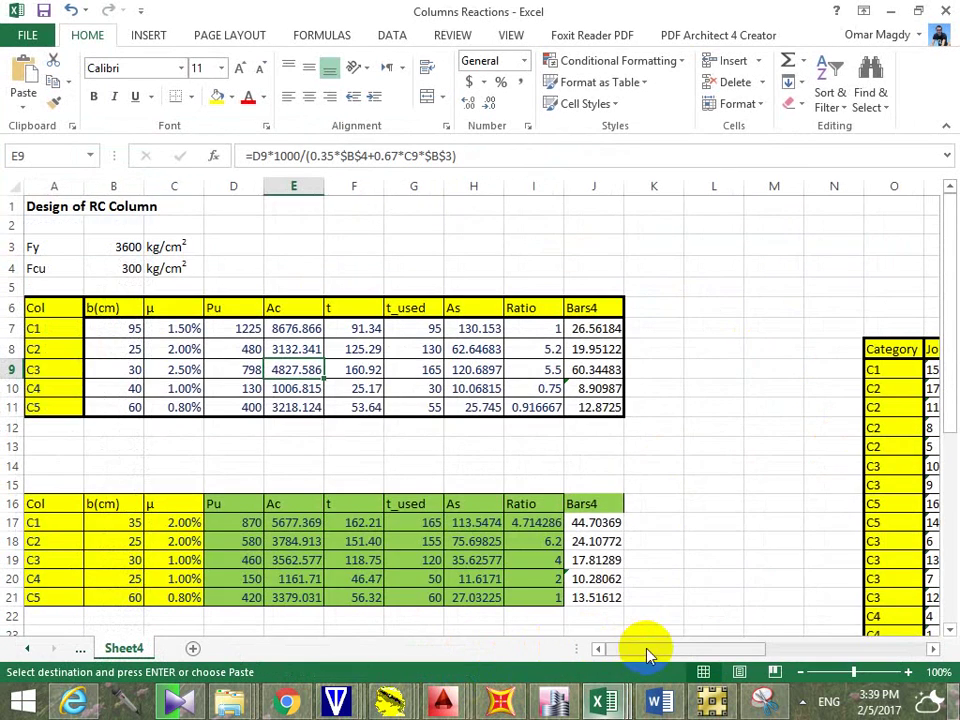
drag(647, 652, 722, 649)
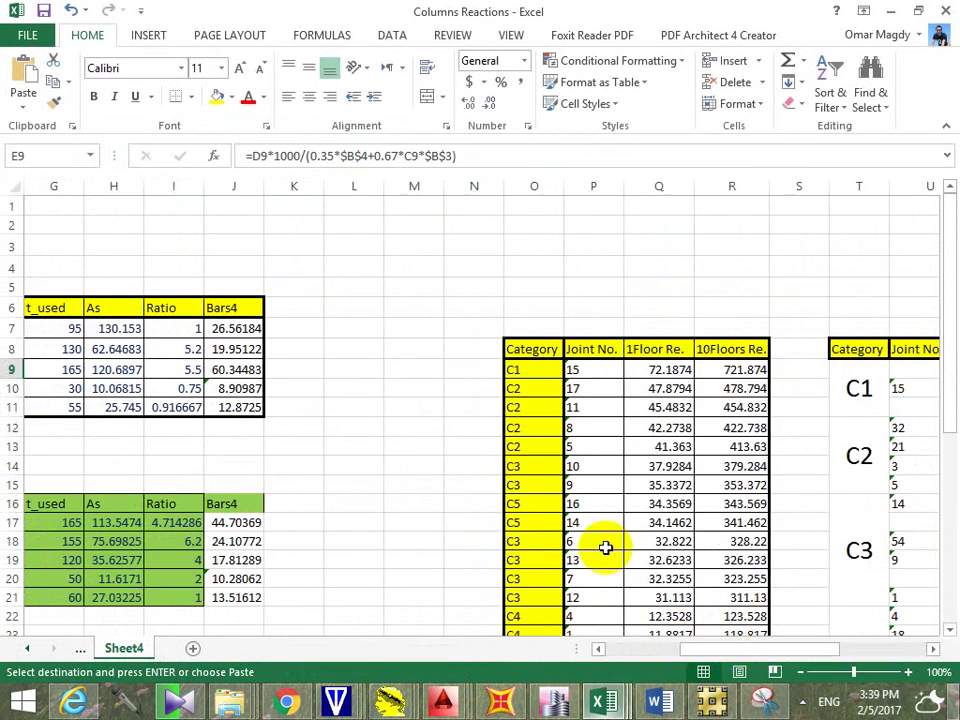
click(735, 250)
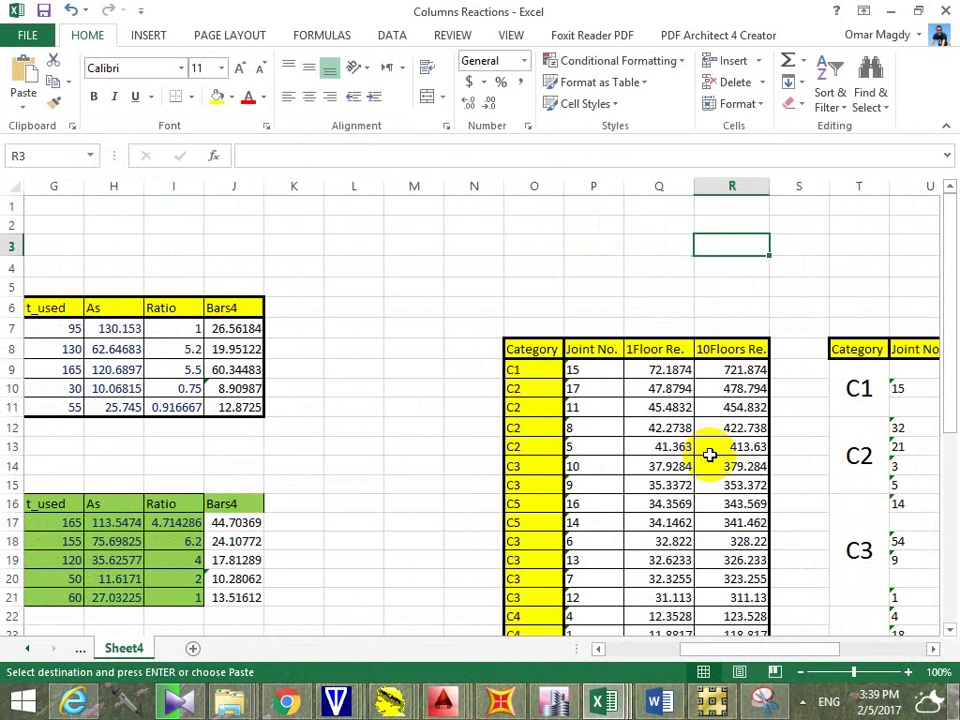
drag(534, 186, 245, 189)
right_click(245, 189)
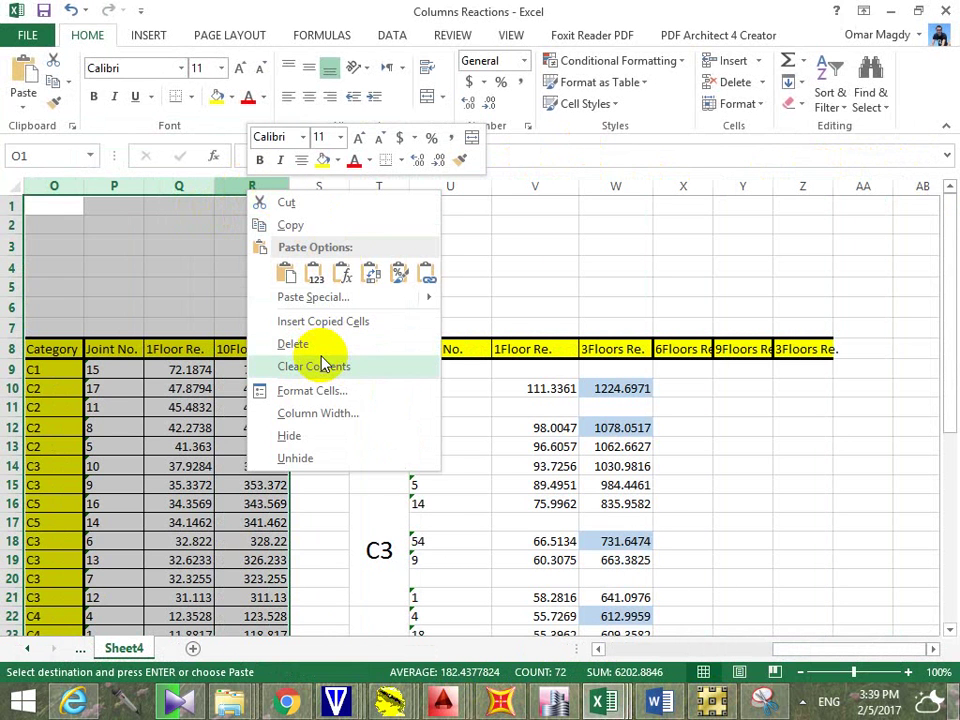
key(Escape)
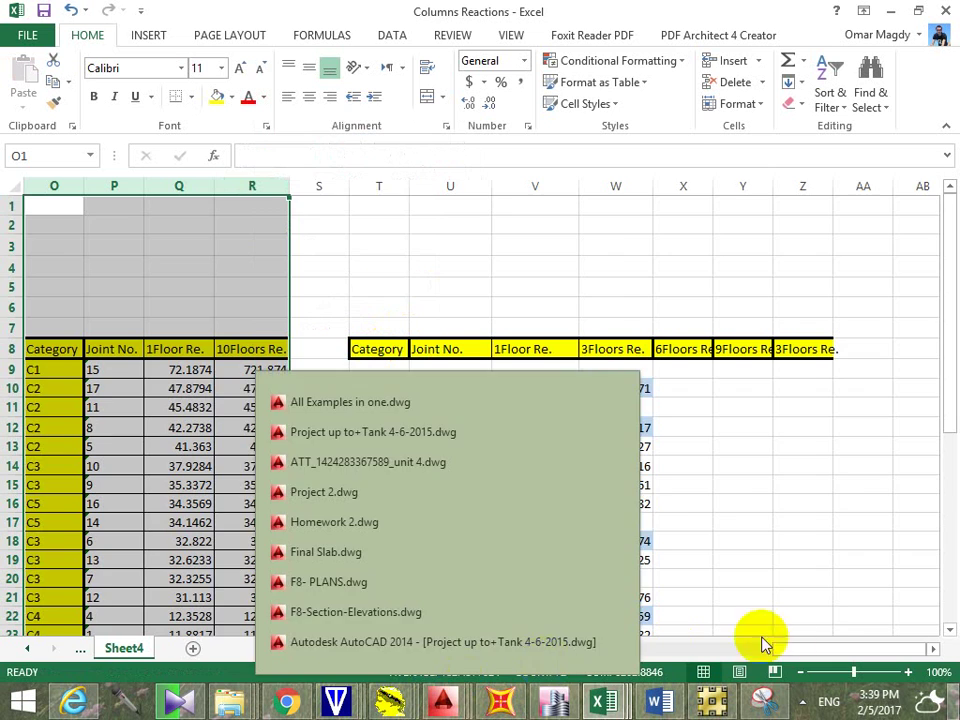
click(835, 650)
drag(835, 650, 748, 650)
click(739, 427)
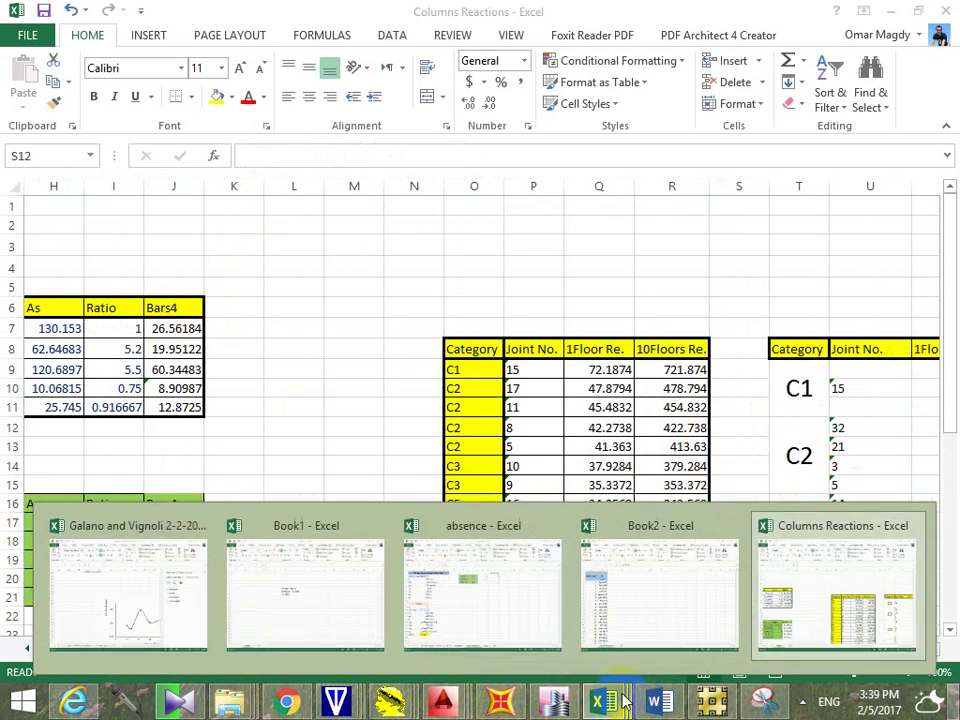
Step: Copy the joint labels and FZ values from Book2 and paste them into the Columns Reactions table starting at cell P9
click(575, 556)
key(ctrl+c)
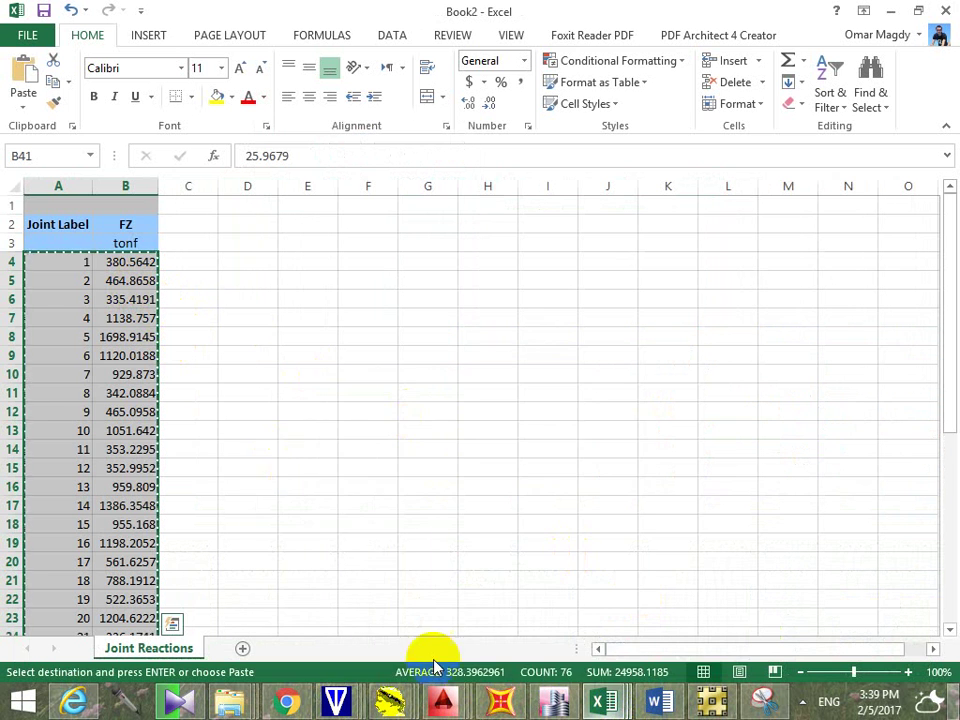
mouse_move(684, 708)
mouse_move(628, 708)
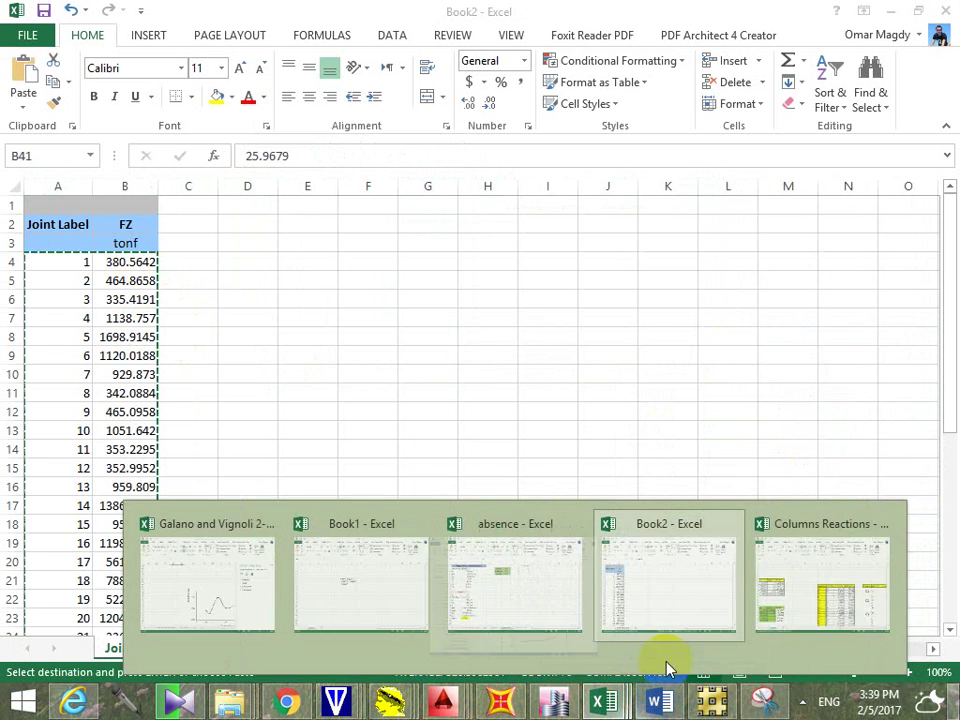
click(814, 606)
click(598, 370)
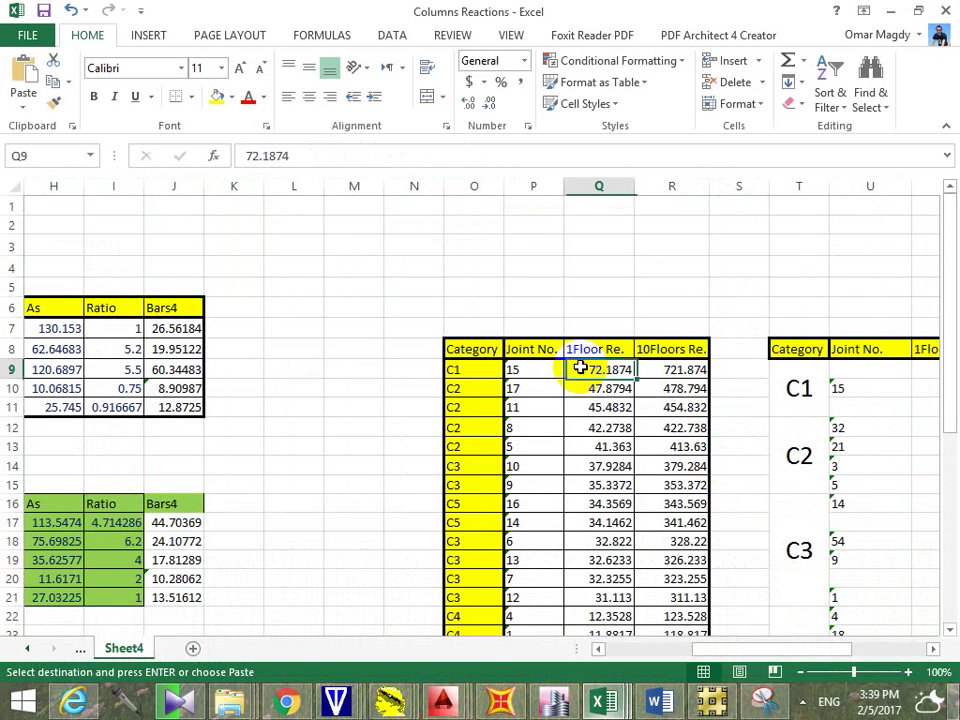
click(540, 371)
key(ctrl+v)
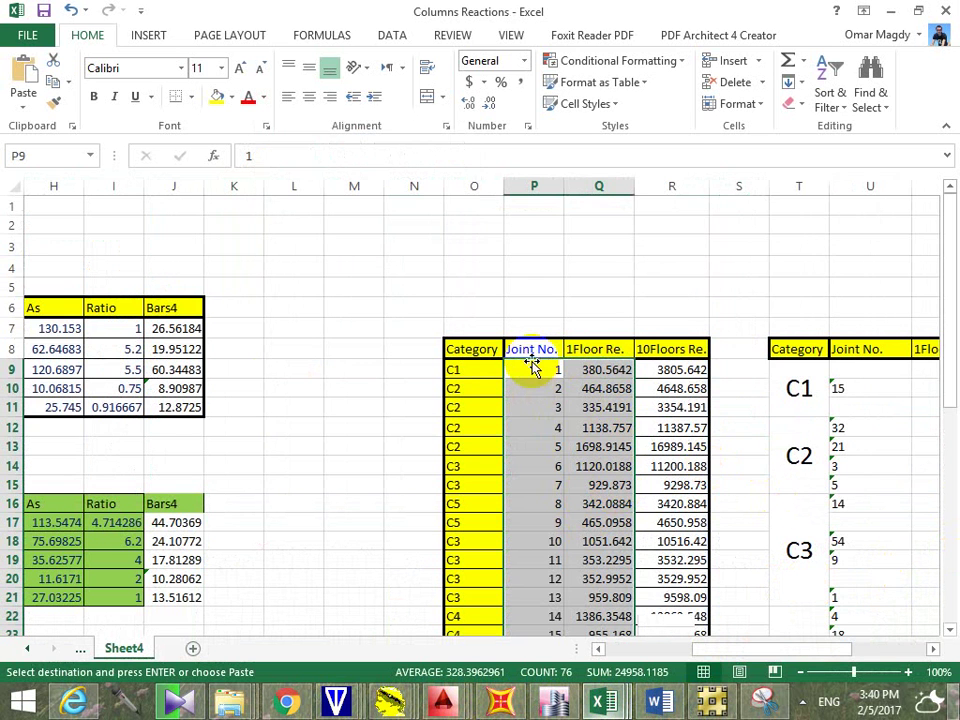
scroll(551, 557, down, 8)
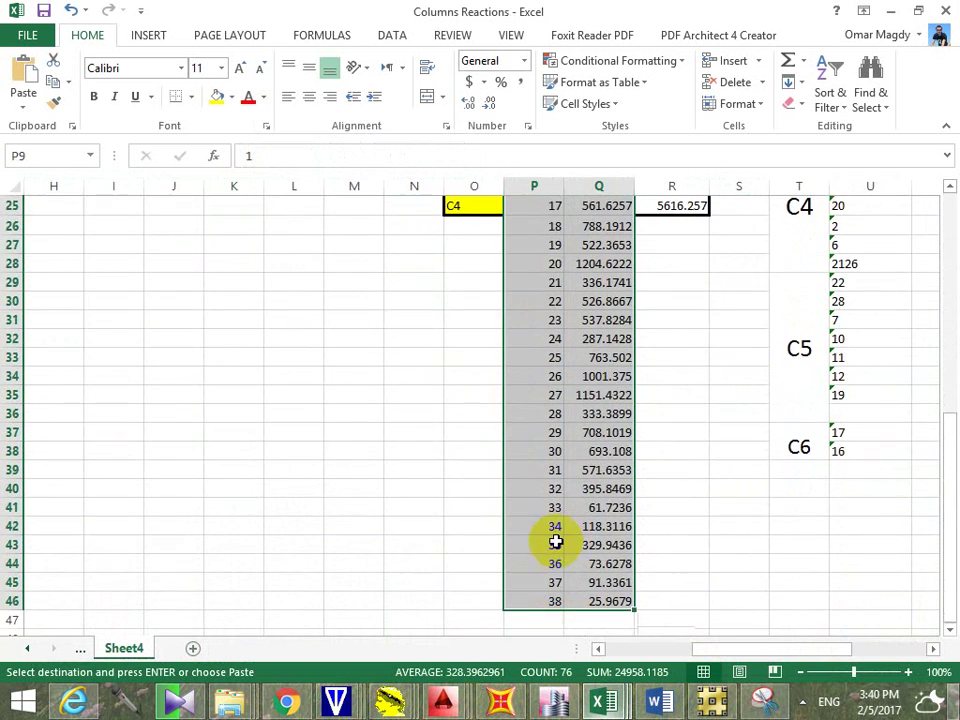
scroll(555, 540, up, 8)
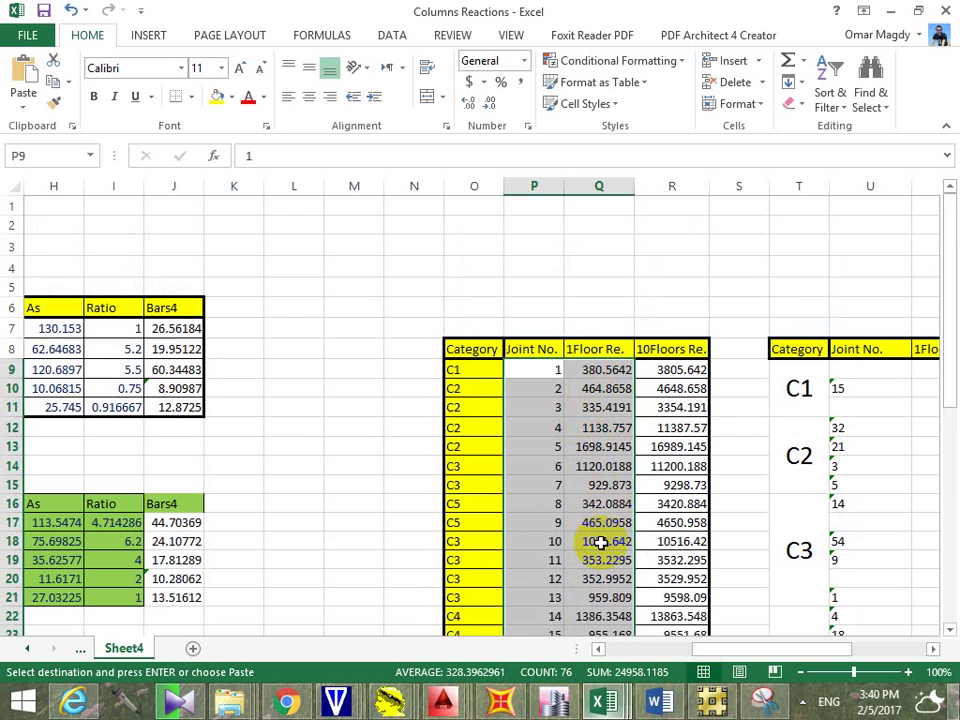
Step: Delete the 10Floors Re. column and rename the 1Floor Re. header beside Joint No. to "15 Floor Re."
click(676, 185)
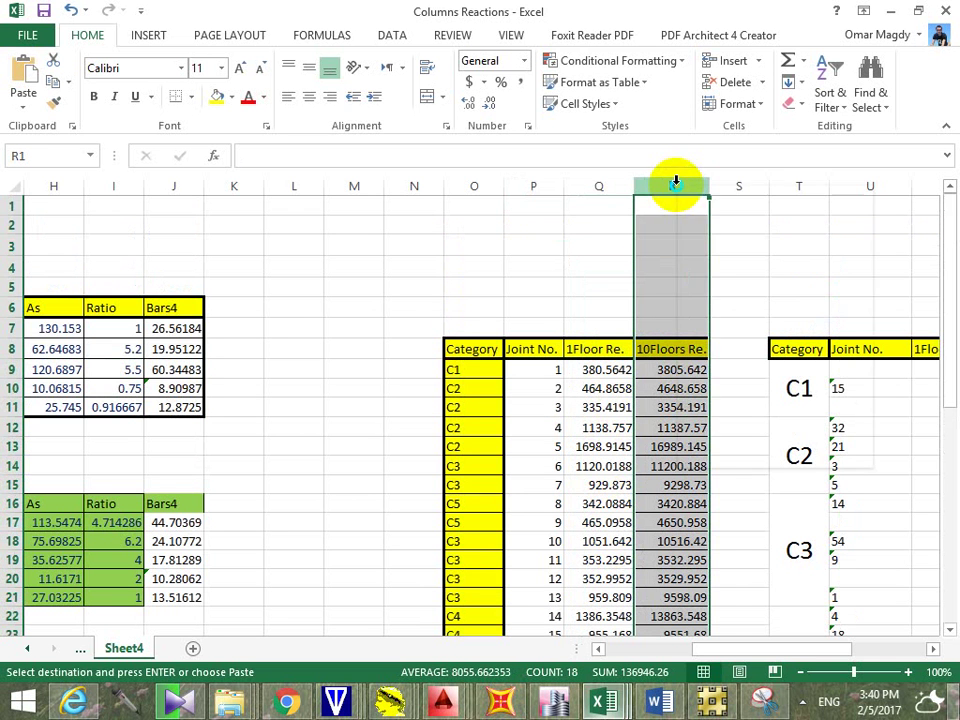
right_click(678, 187)
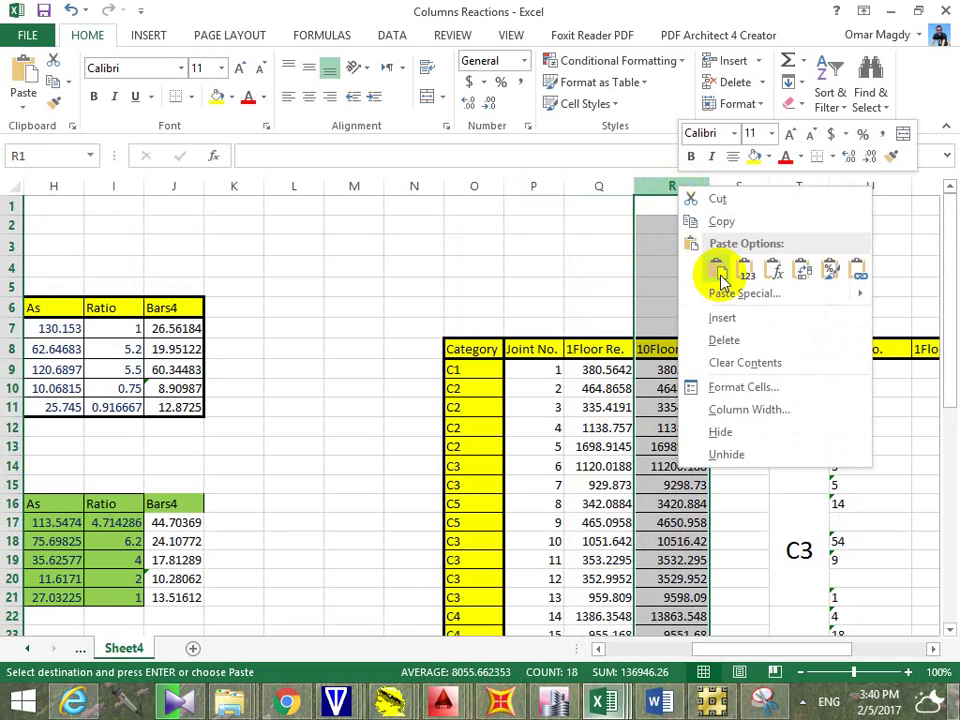
click(730, 343)
double_click(576, 348)
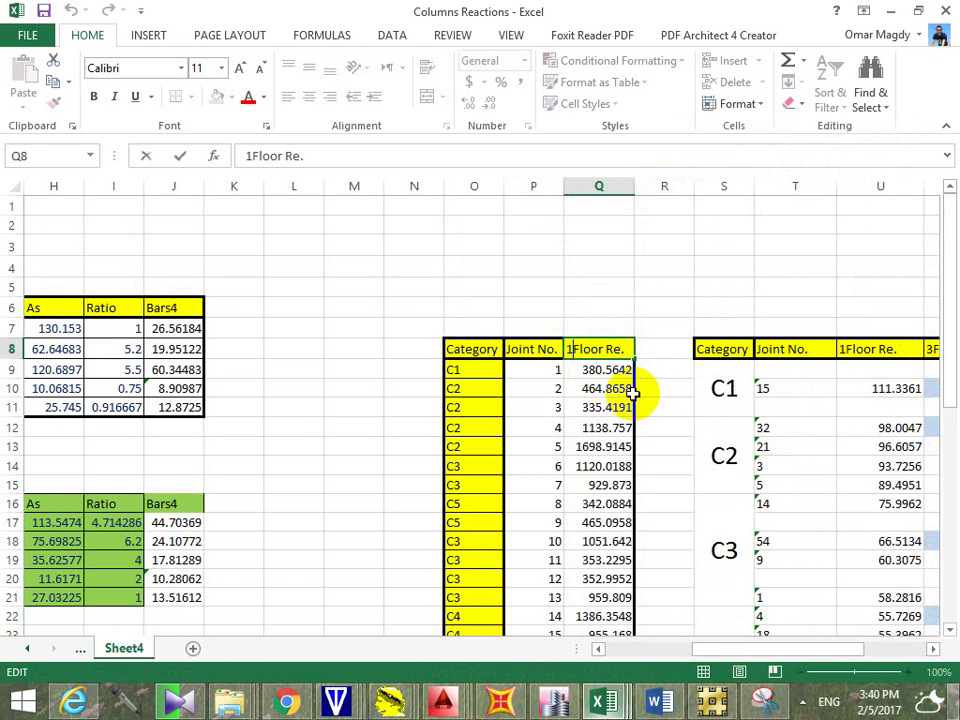
click(660, 428)
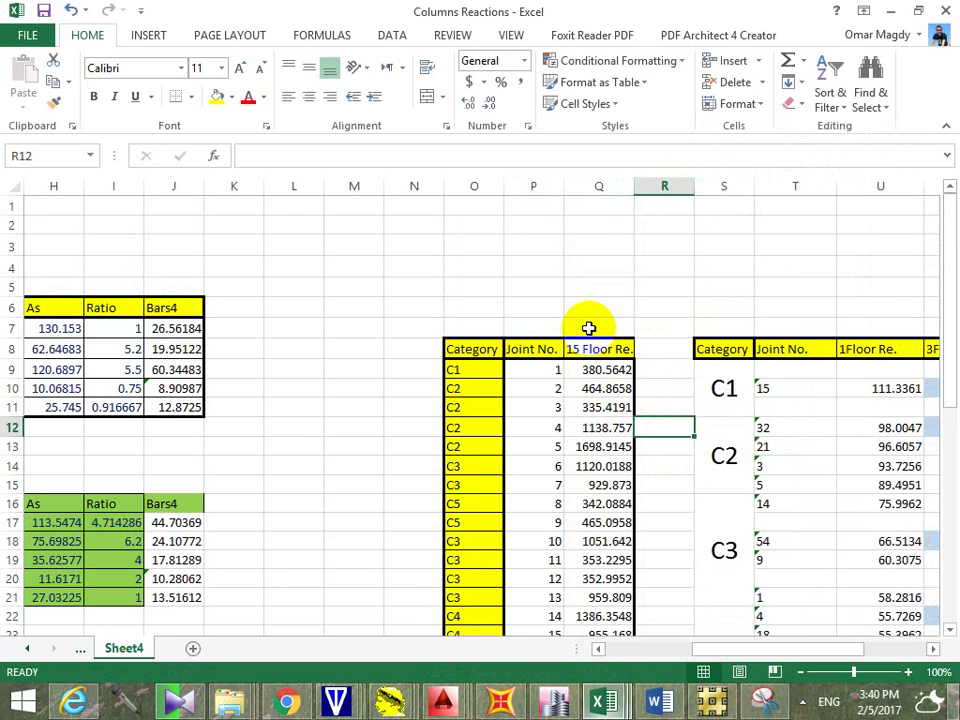
Step: Sort the joint table by the 15 Floor Re. column from largest to smallest
click(639, 446)
click(628, 369)
click(603, 348)
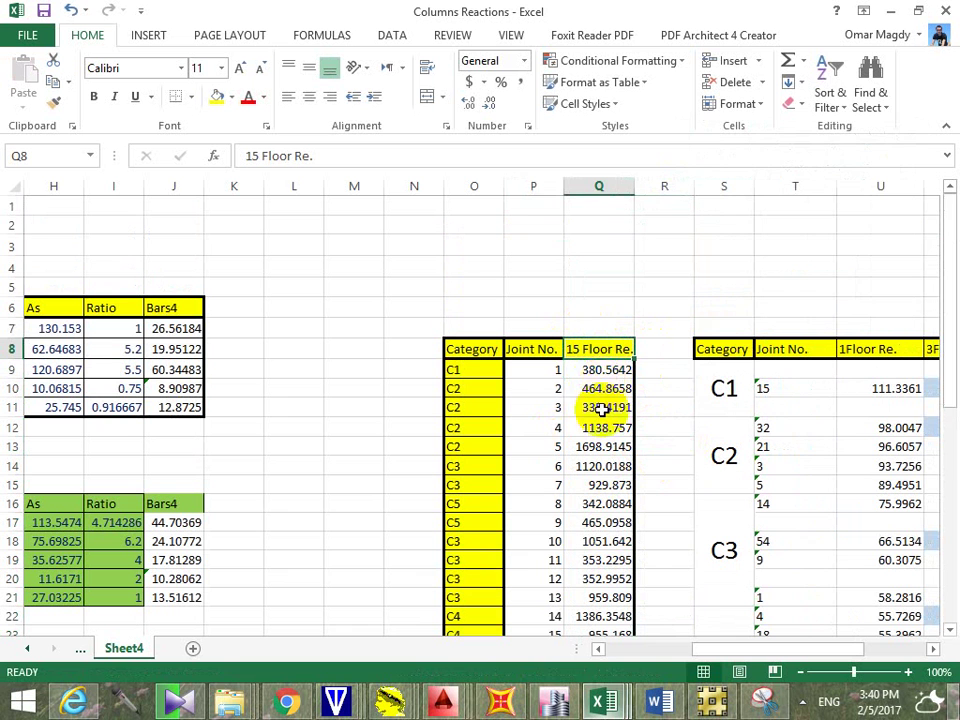
click(830, 85)
click(870, 150)
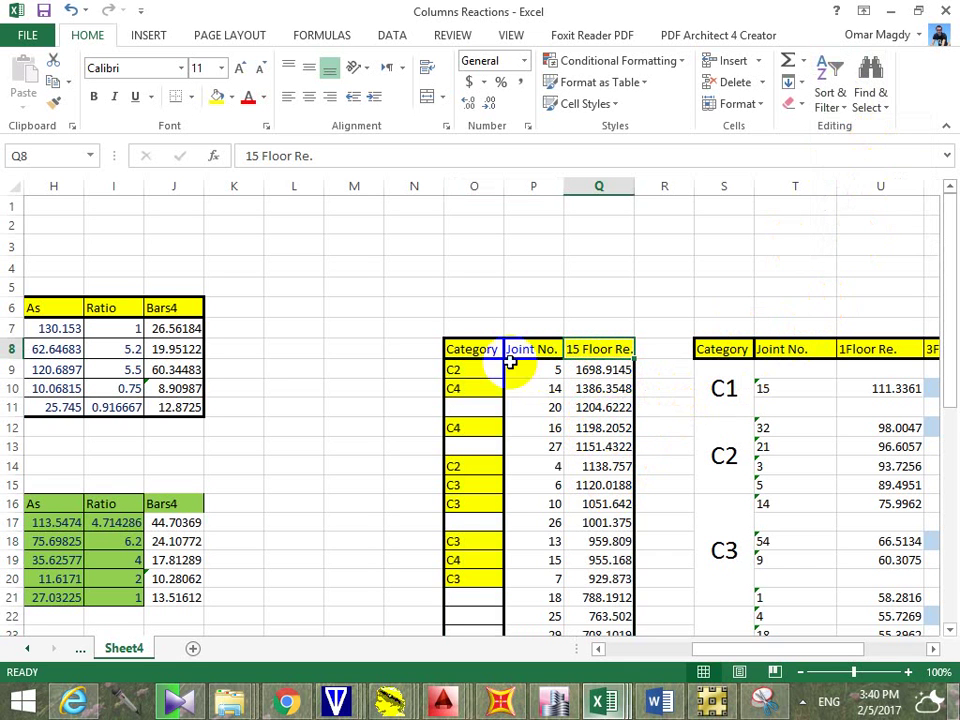
Step: Enter C1 as the category in O9 and merge cells O10 to O13 into one category cell labelled C2
click(469, 370)
text(C)
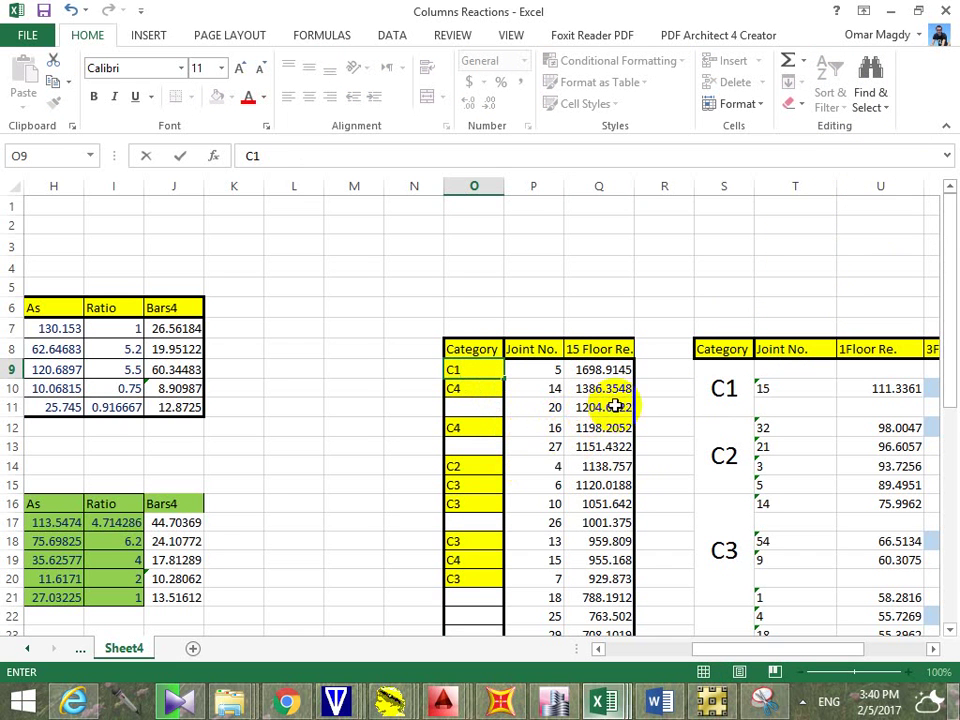
drag(625, 389, 495, 444)
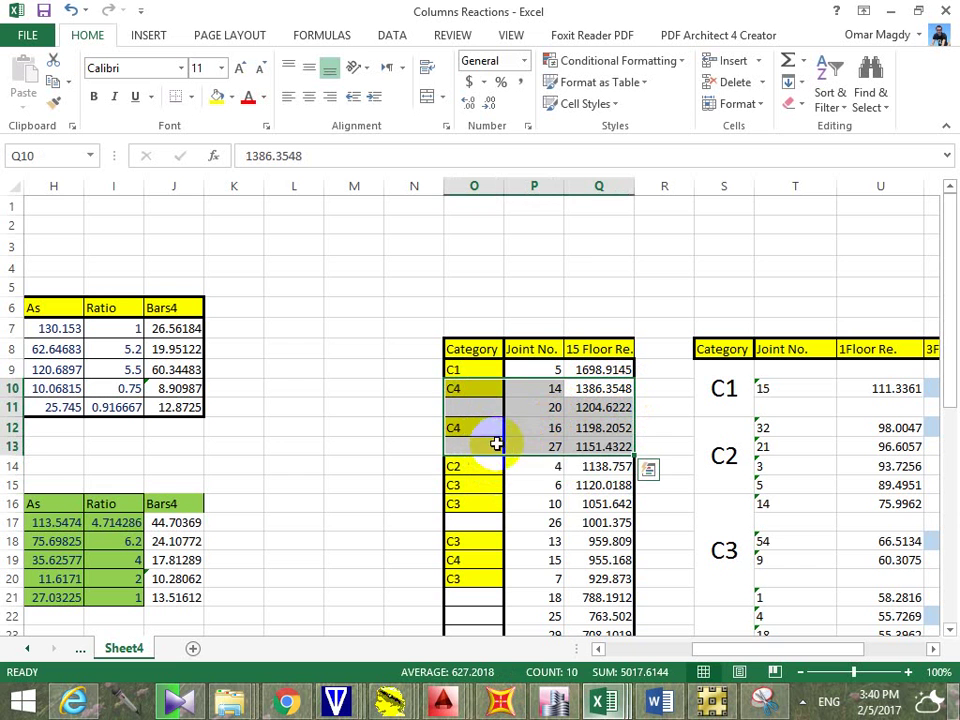
drag(476, 397, 478, 446)
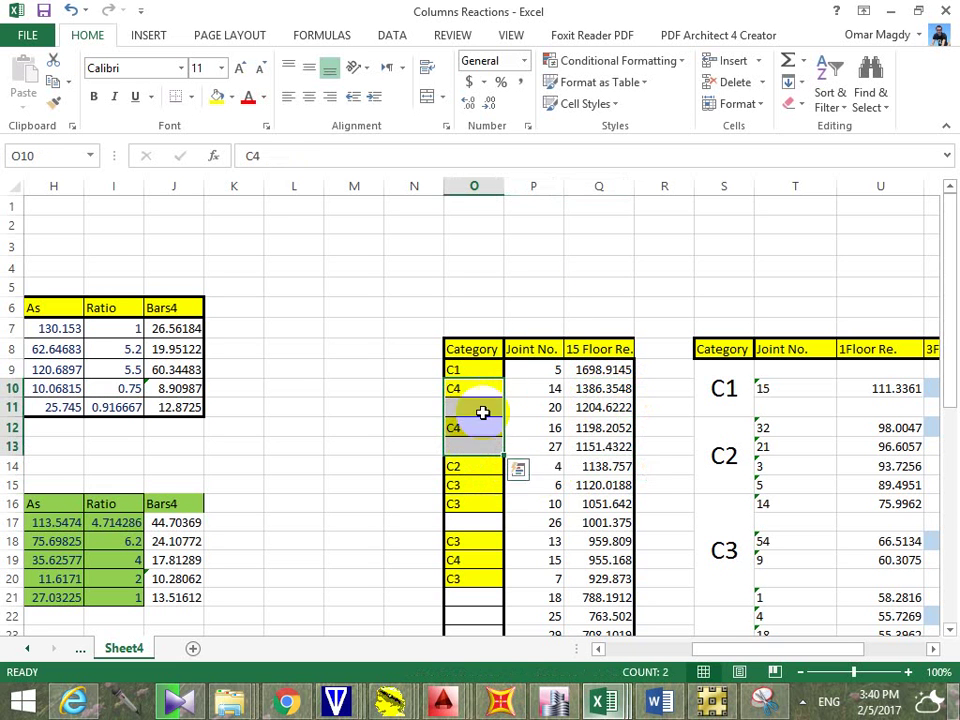
click(429, 96)
click(462, 401)
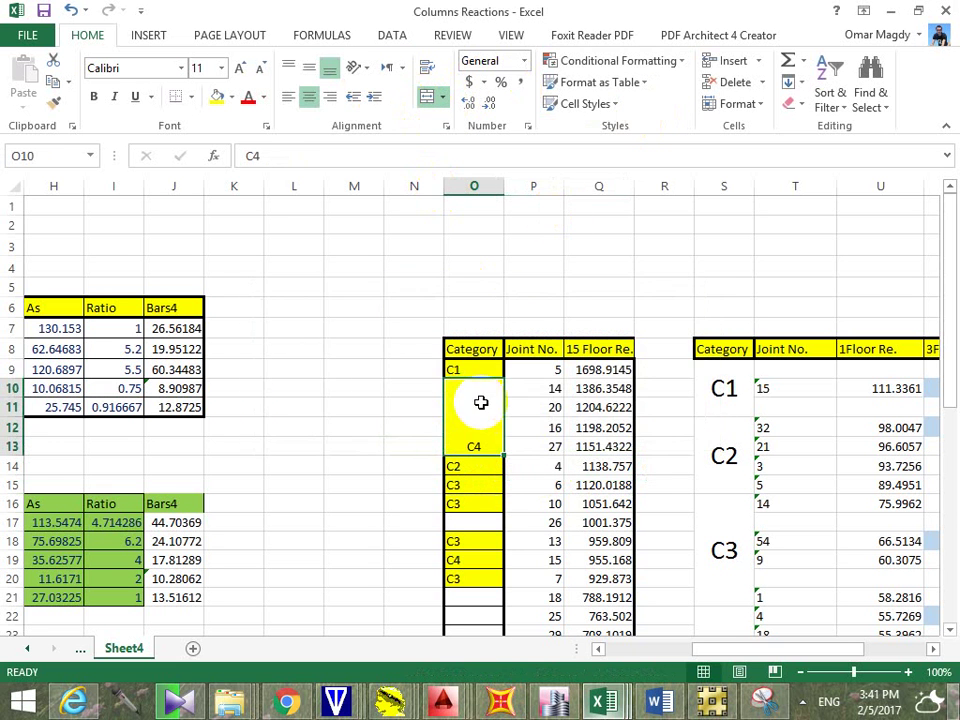
double_click(477, 441)
double_click(478, 446)
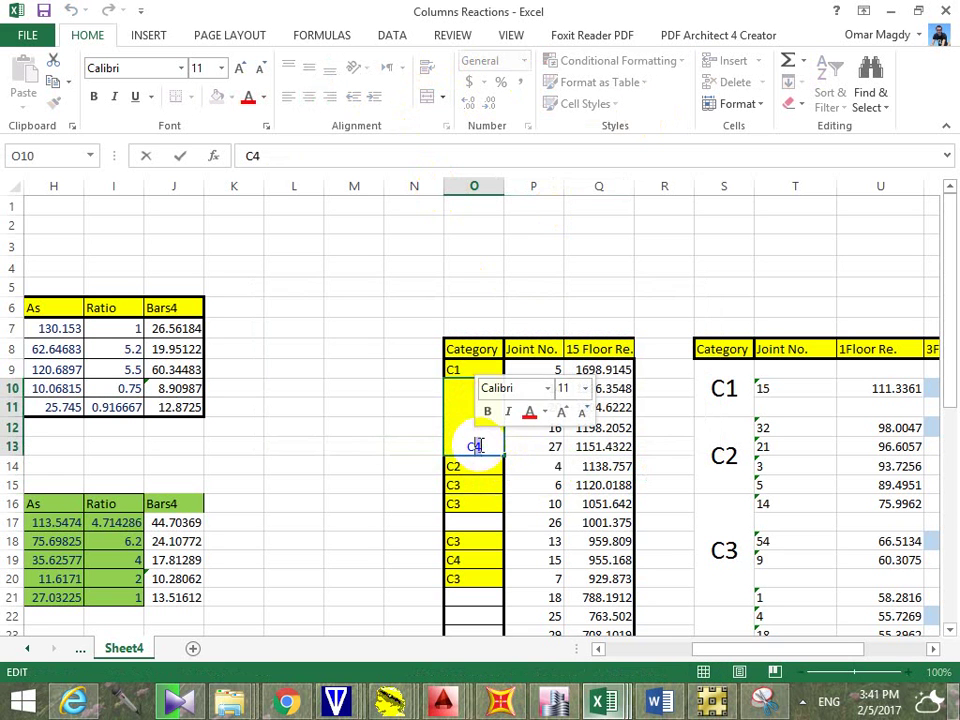
text(C2)
key(Return)
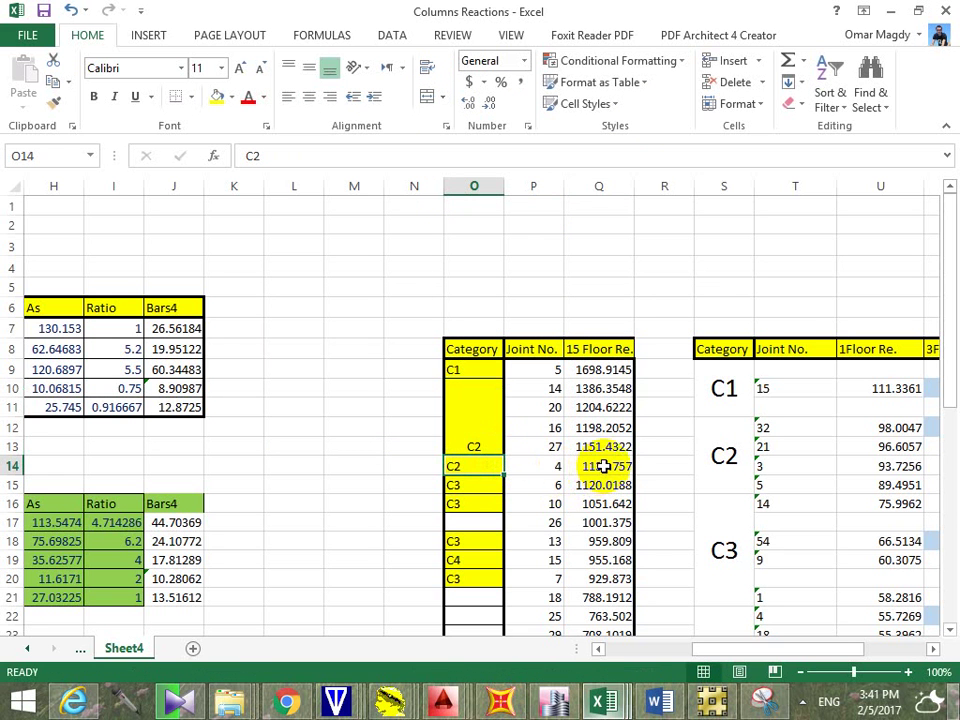
Step: Merge category cells O14 to O20 into one cell and label it C3
drag(474, 475, 471, 575)
click(429, 96)
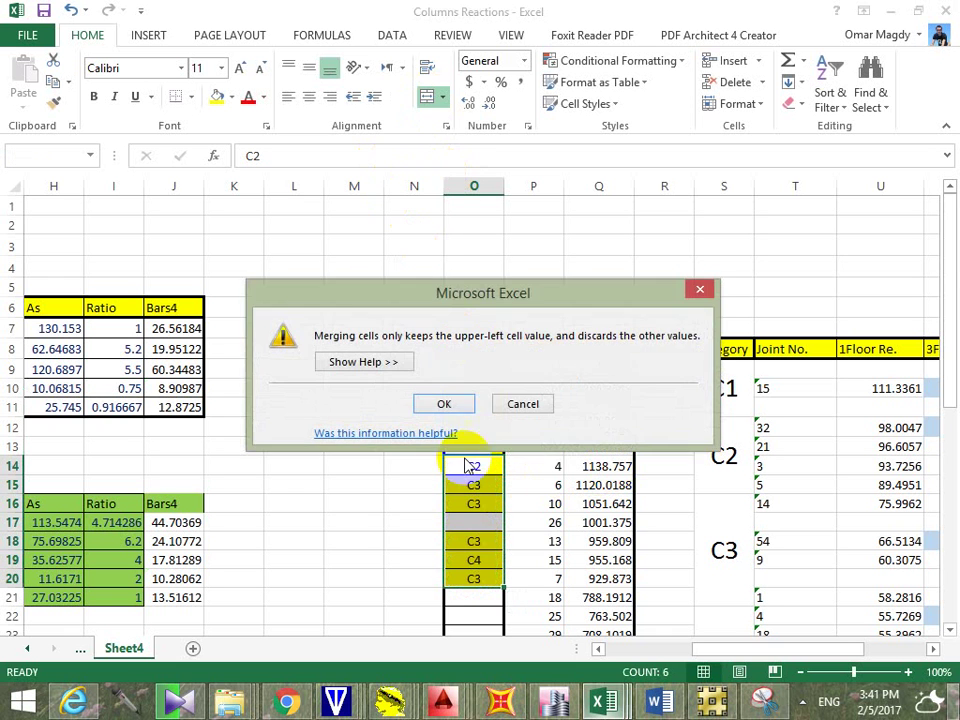
click(444, 404)
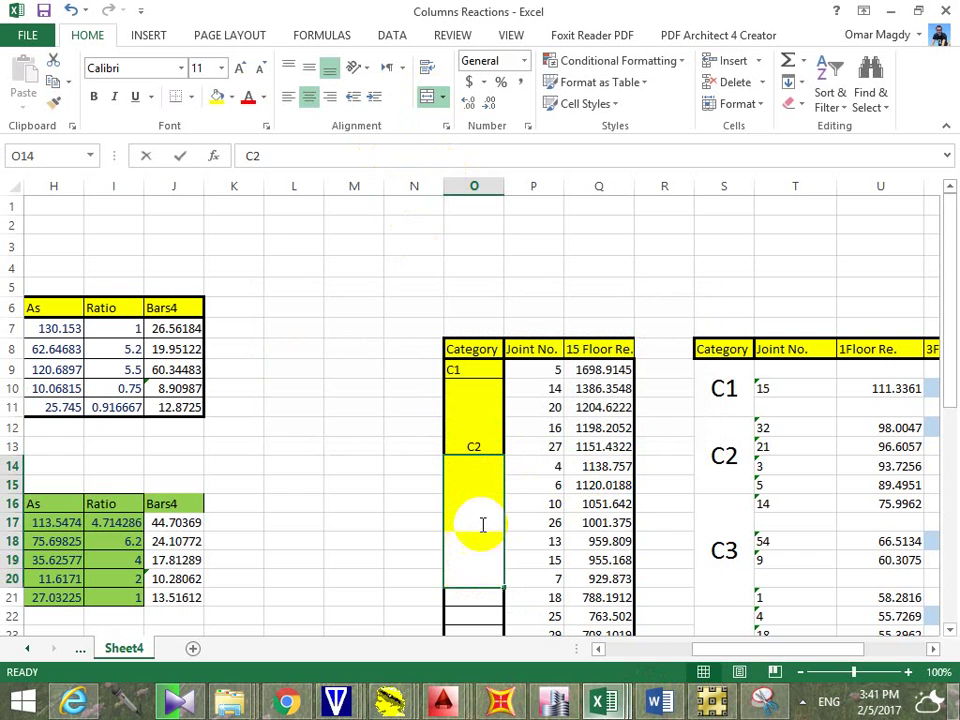
text(C3)
key(Return)
Step: Merge category cells O21 to O24, beside joints 18, 25, 29 and 30, into one cell
scroll(486, 535, down, 1)
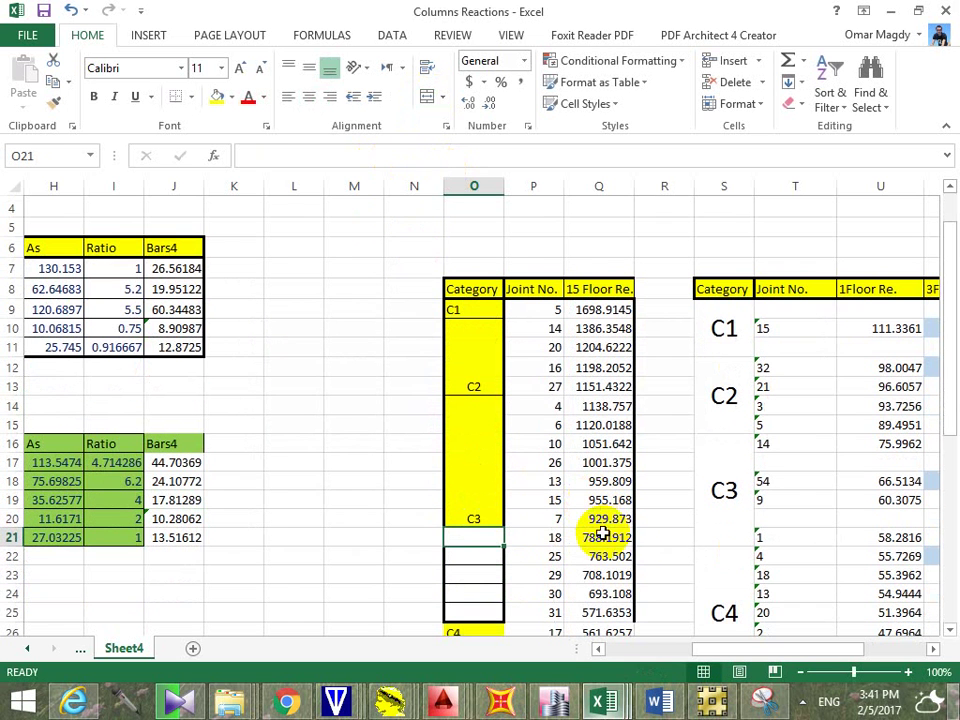
drag(604, 537, 618, 610)
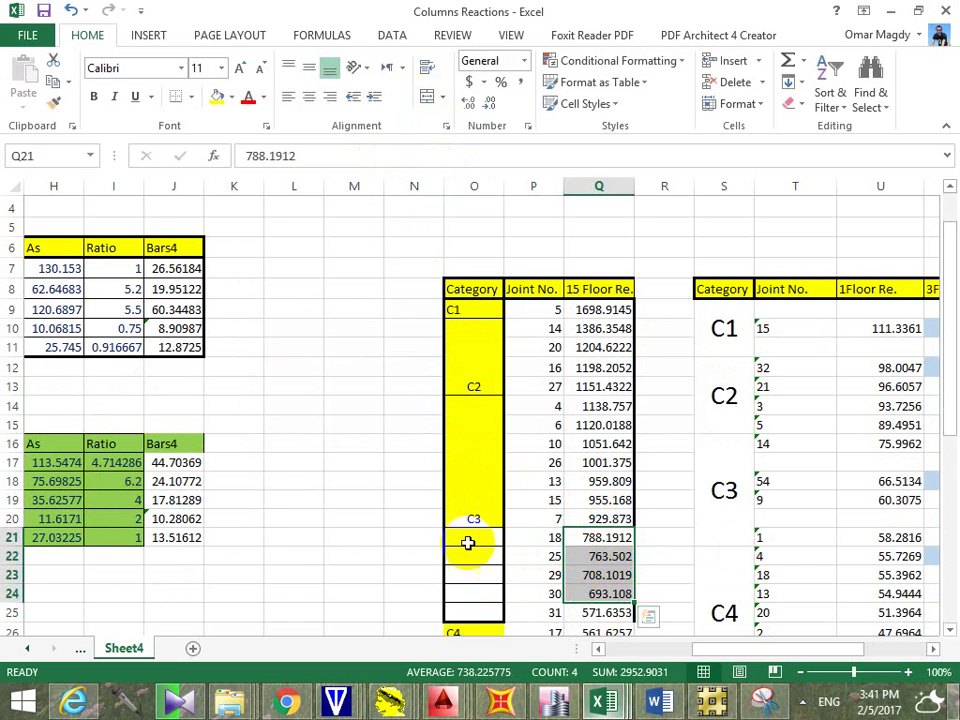
drag(474, 540, 481, 585)
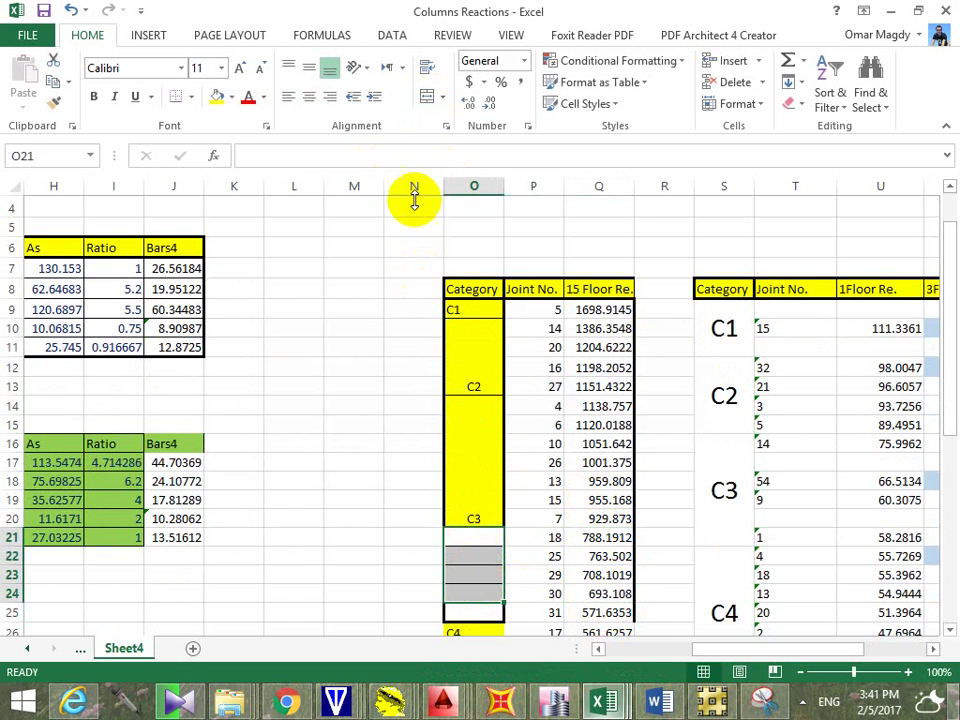
click(424, 94)
scroll(560, 340, down, 2)
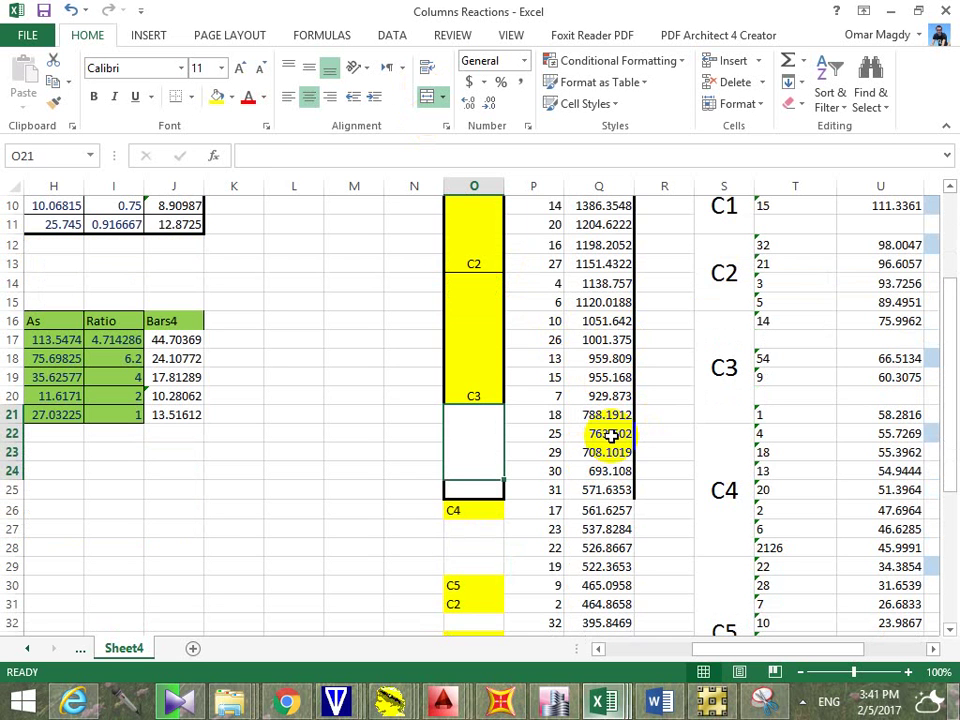
scroll(514, 407, up, 3)
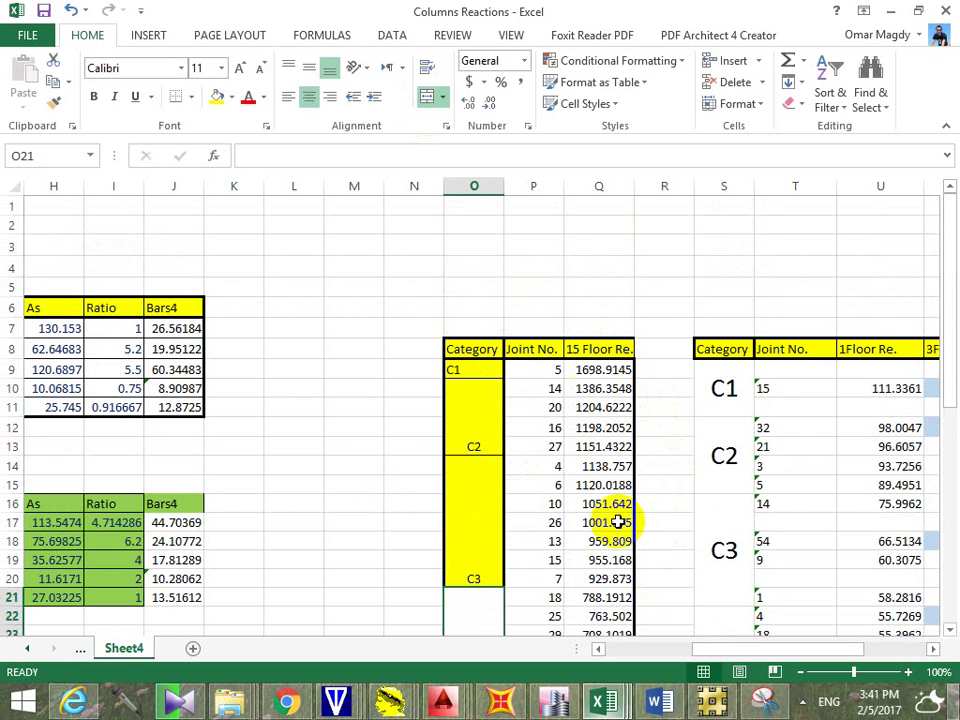
Step: Switch to ETABS and display the Story1 plan view without the axial force diagram
click(560, 704)
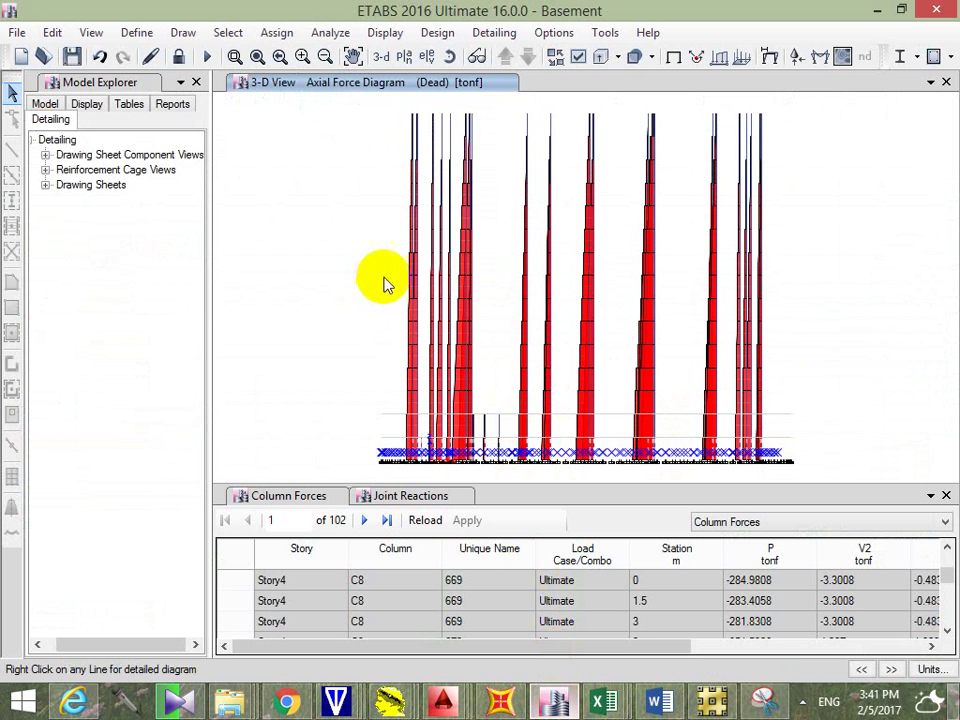
click(404, 57)
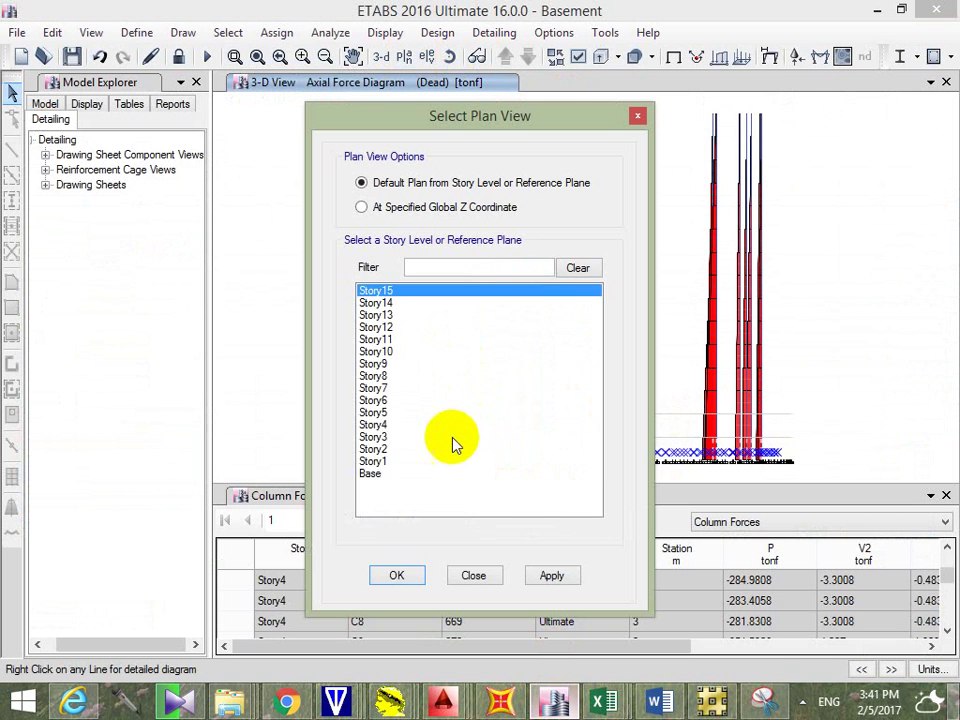
click(382, 462)
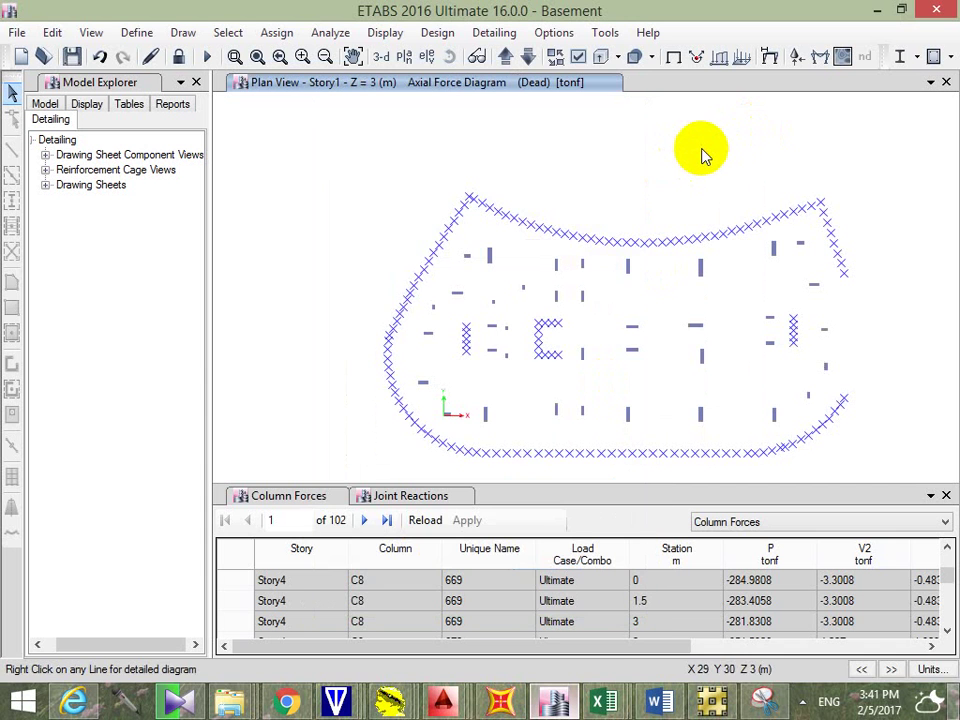
key(F4)
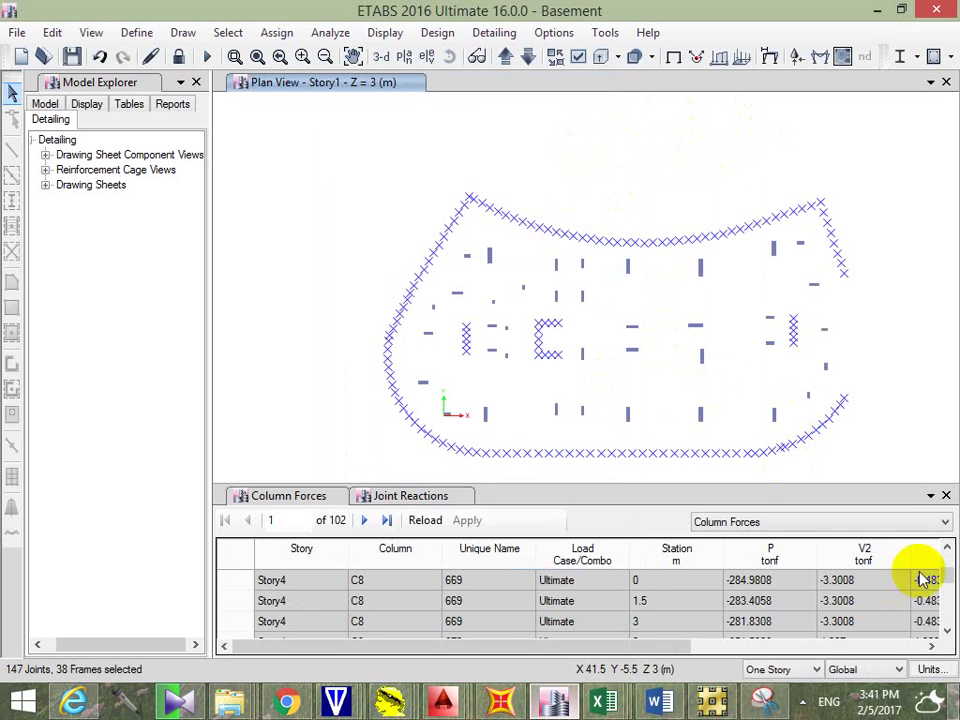
Step: Close the Column Forces and Joint Reactions tables and turn on joint labels in the Story1 plan view
click(945, 495)
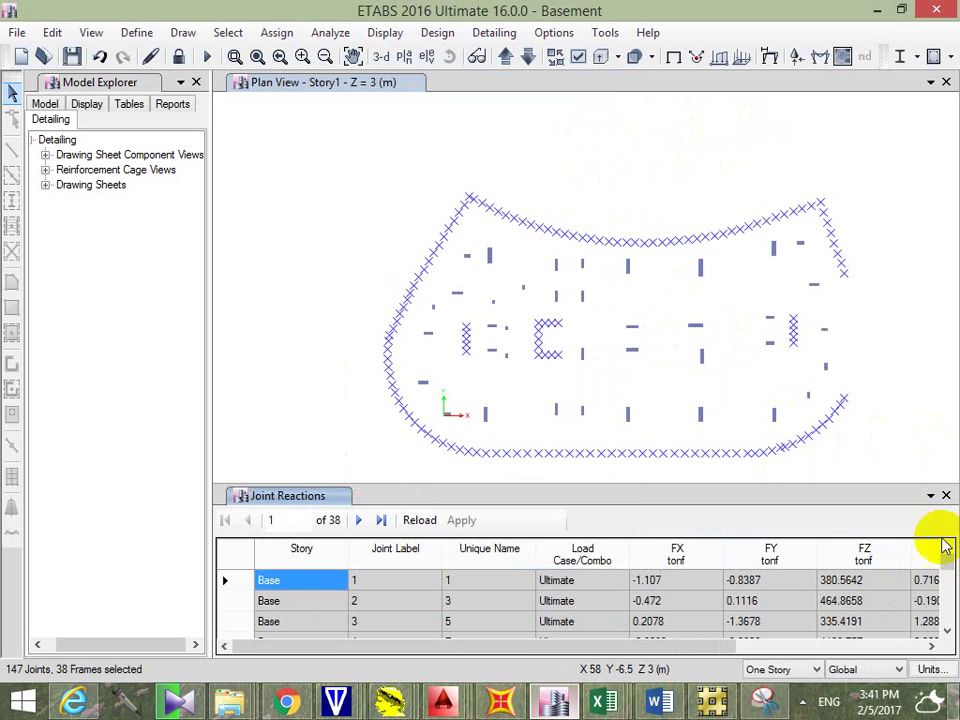
click(945, 495)
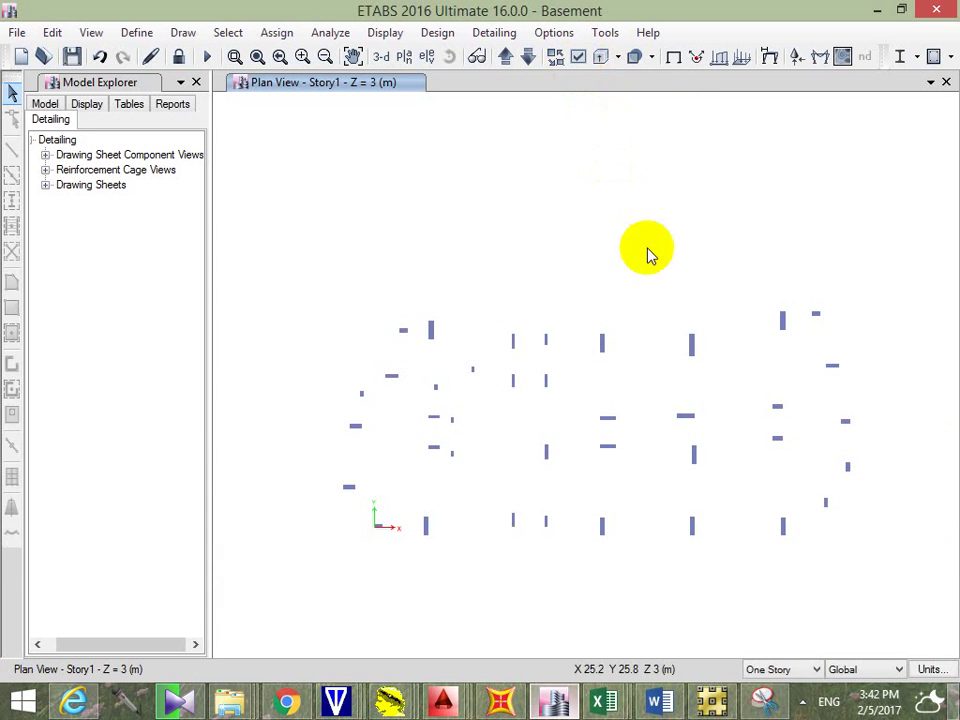
click(580, 57)
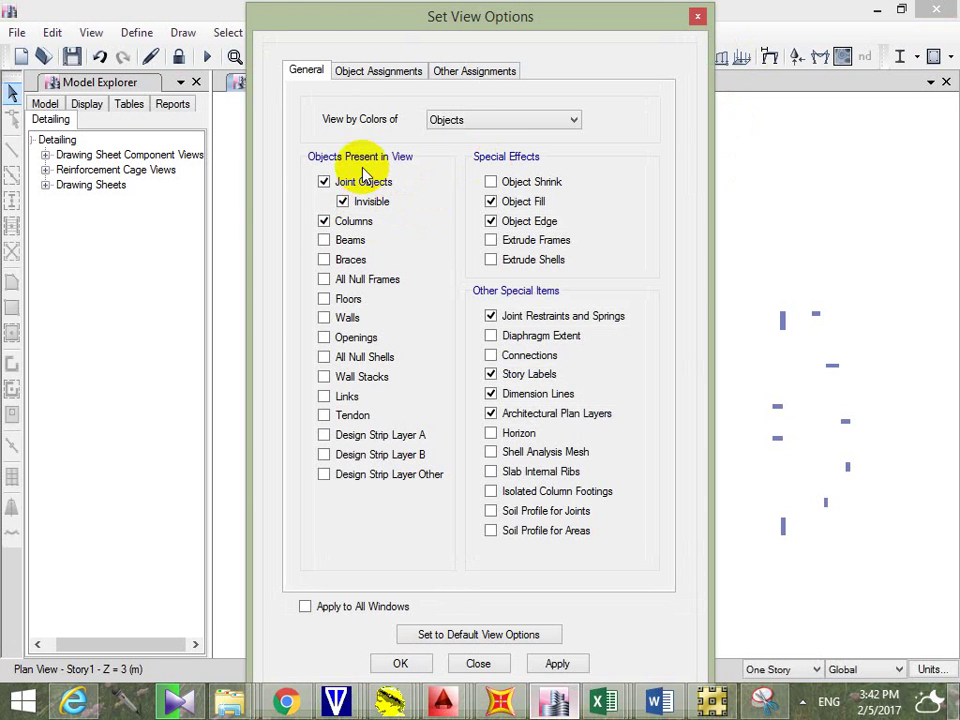
click(377, 71)
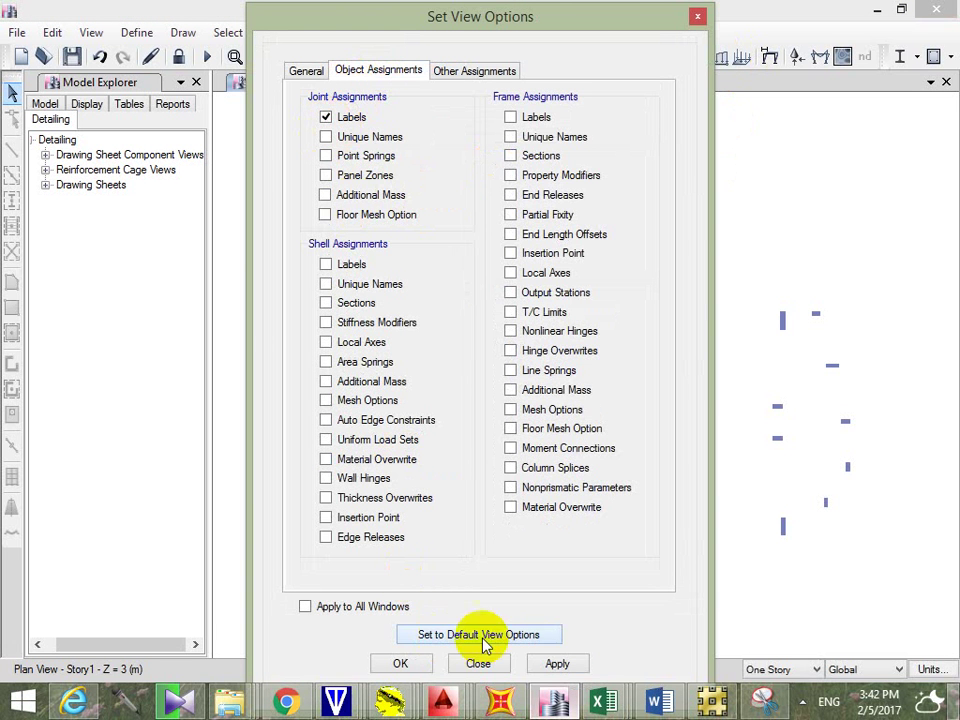
click(397, 662)
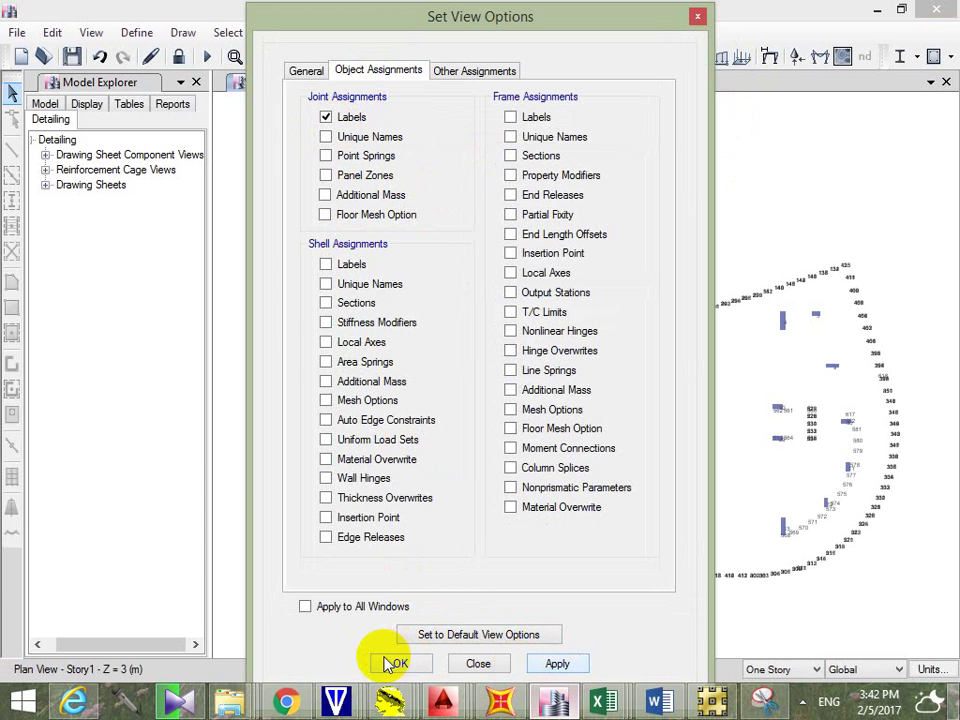
click(388, 663)
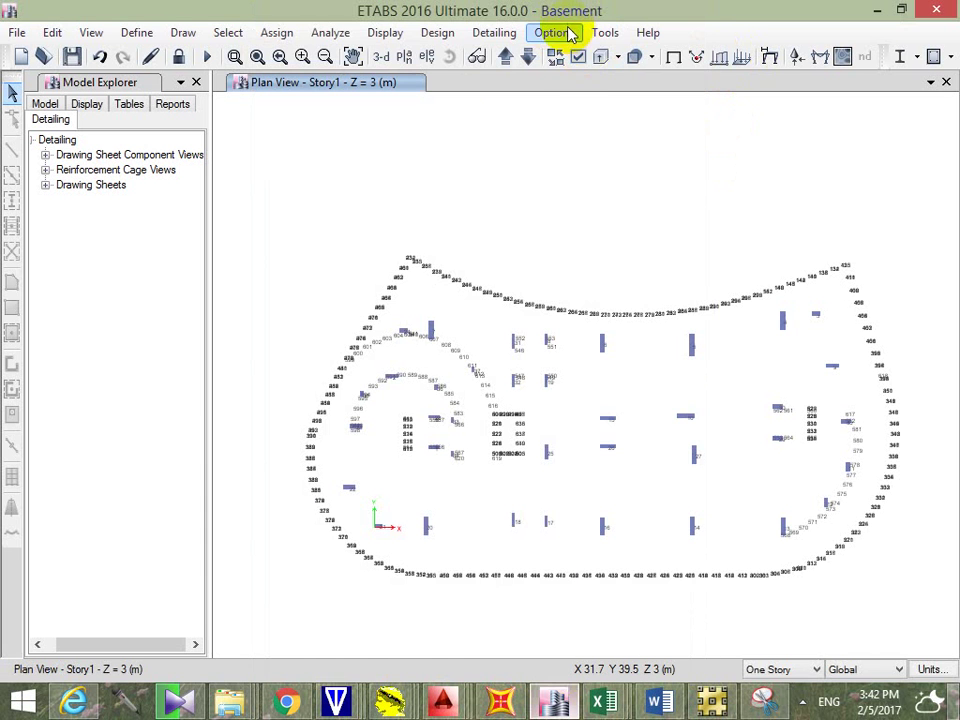
click(568, 33)
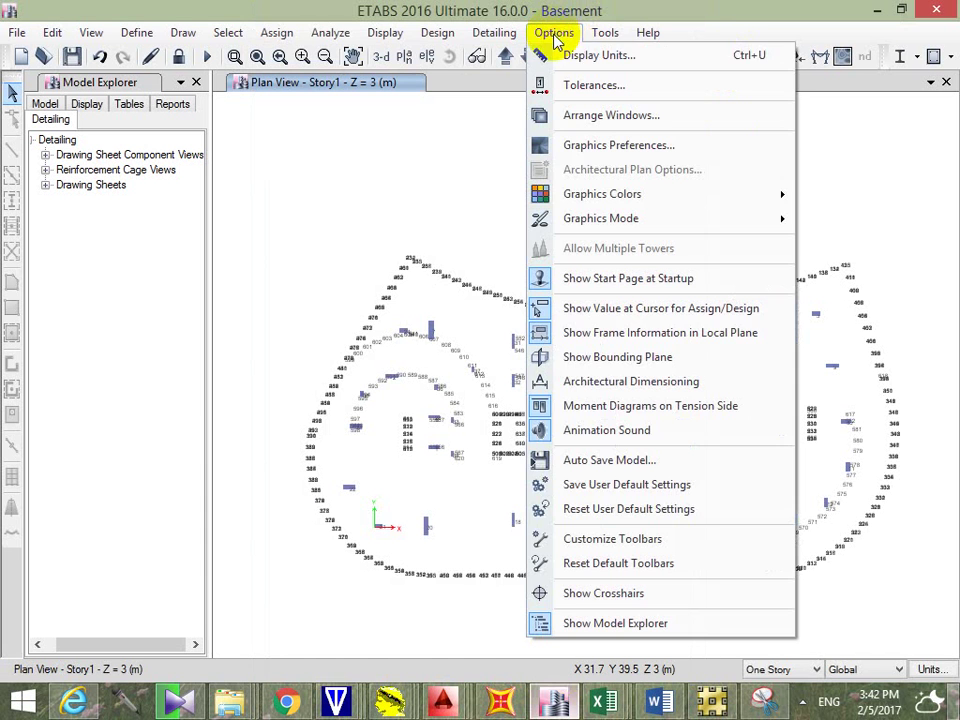
click(590, 57)
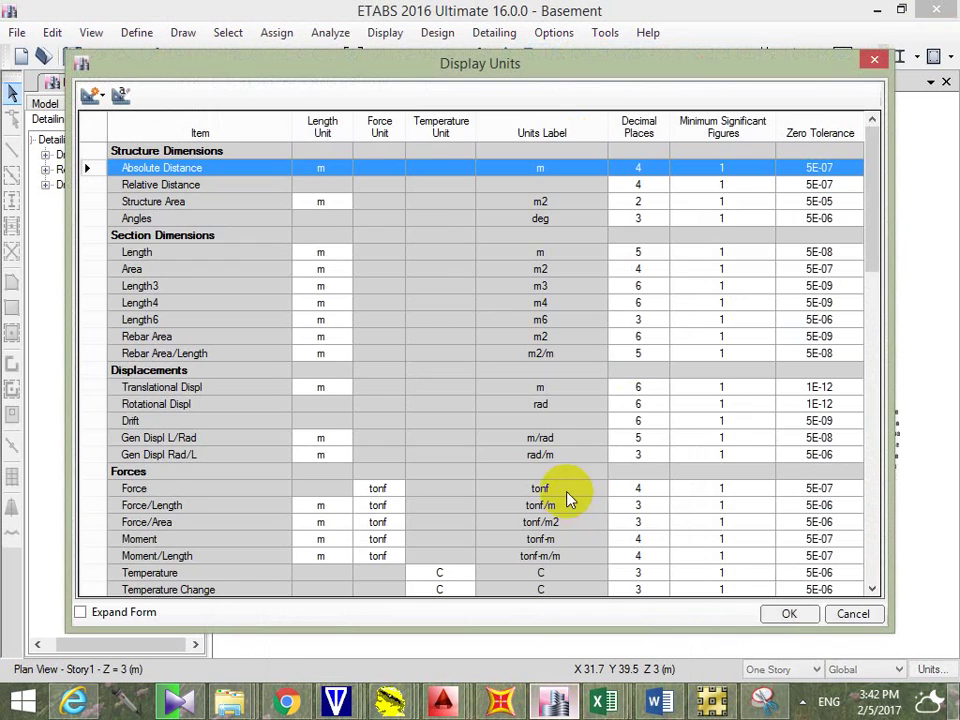
click(878, 62)
click(555, 32)
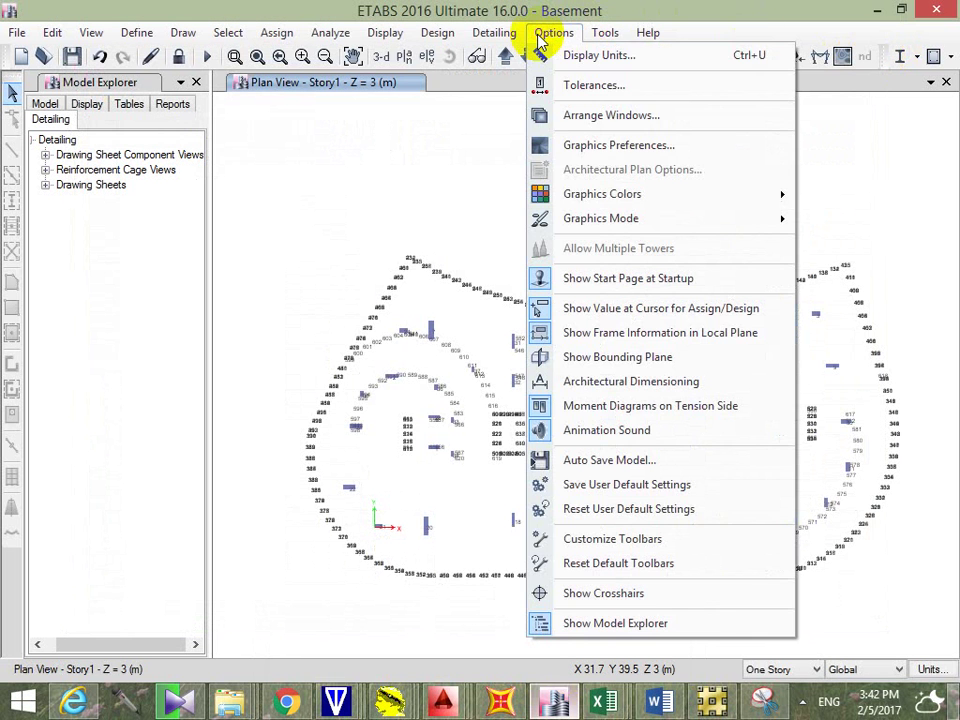
click(600, 86)
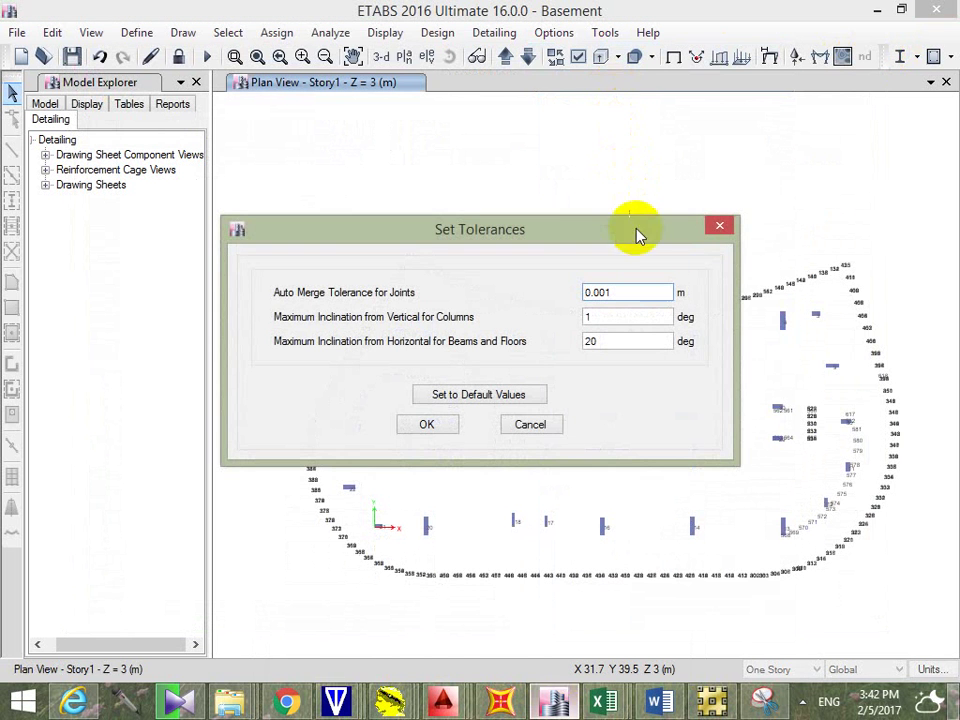
key(Return)
Step: Set the maximum graphic font size to 15 points in the graphics preferences
click(550, 32)
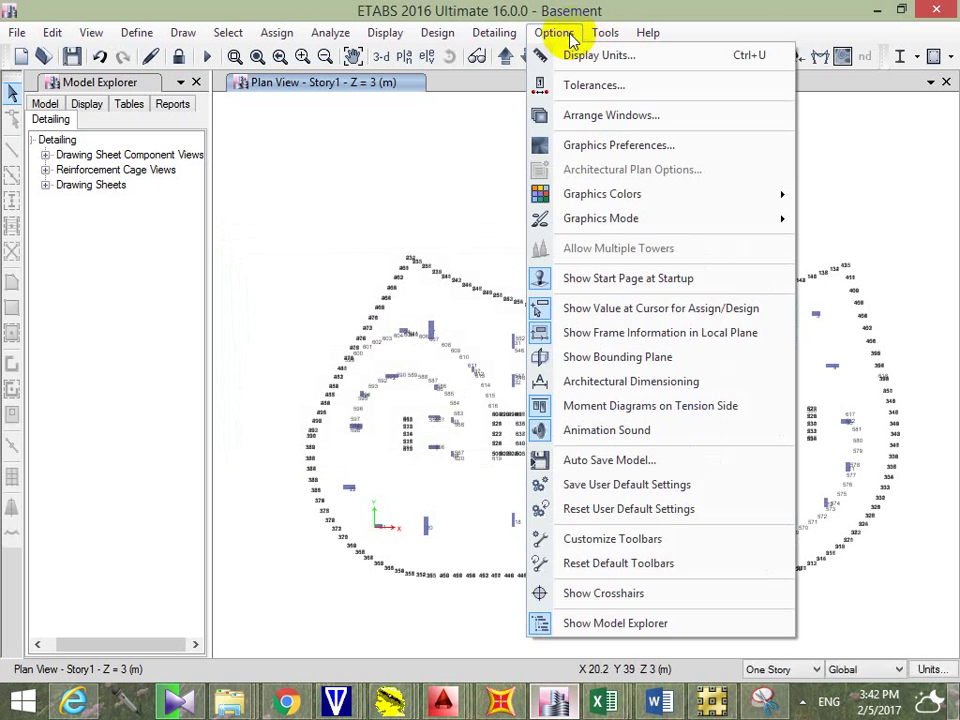
click(636, 145)
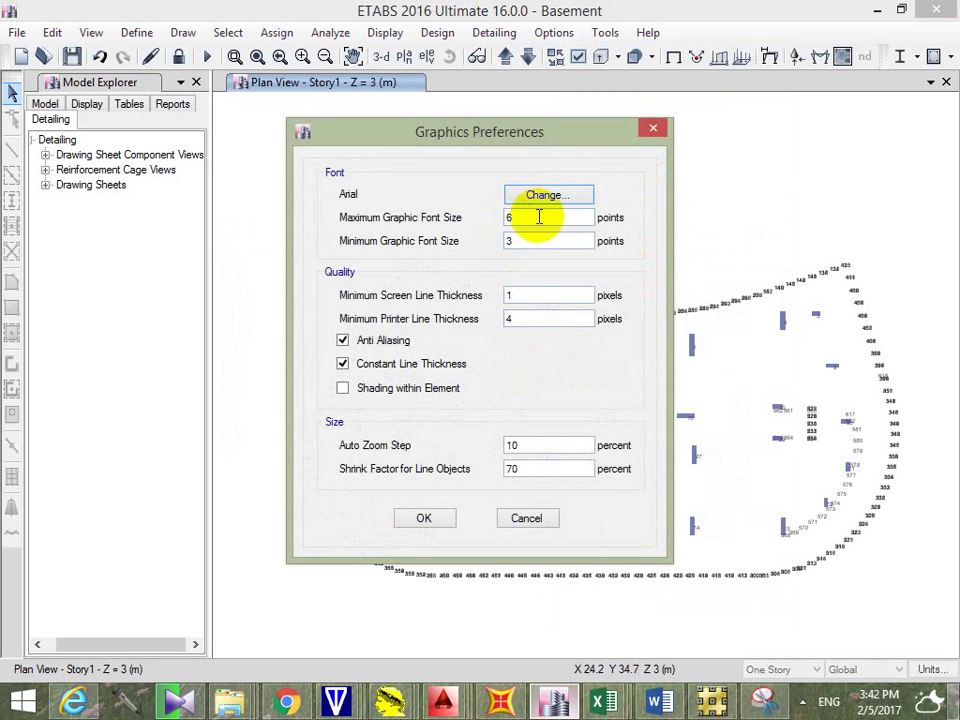
drag(539, 216, 483, 226)
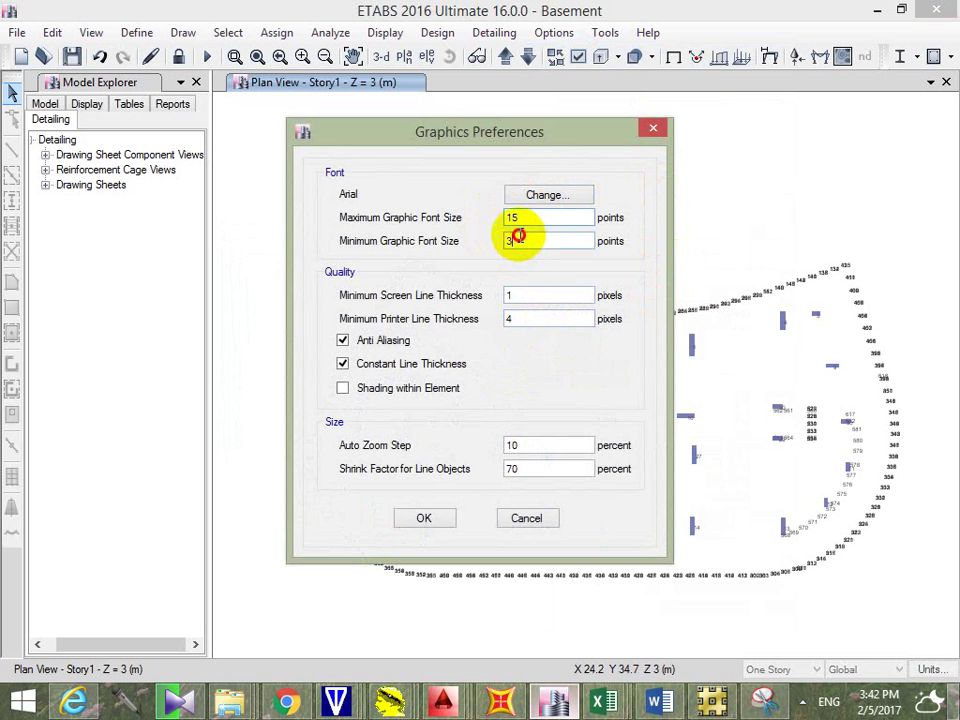
click(427, 518)
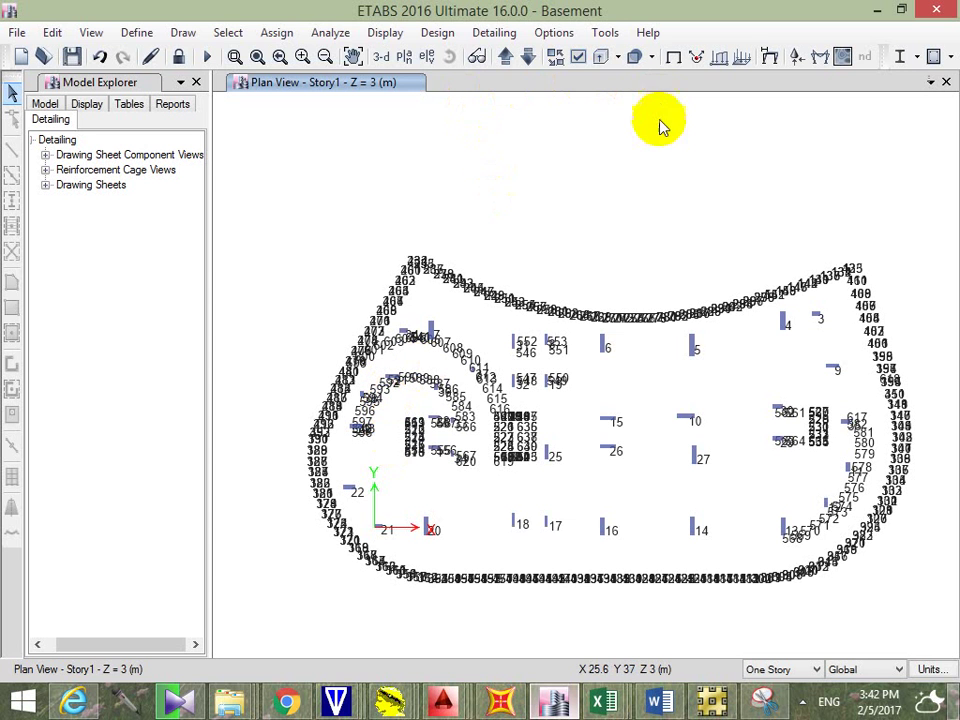
Step: Try restoring the previous selection and window-selecting all objects in the Story1 plan
click(212, 33)
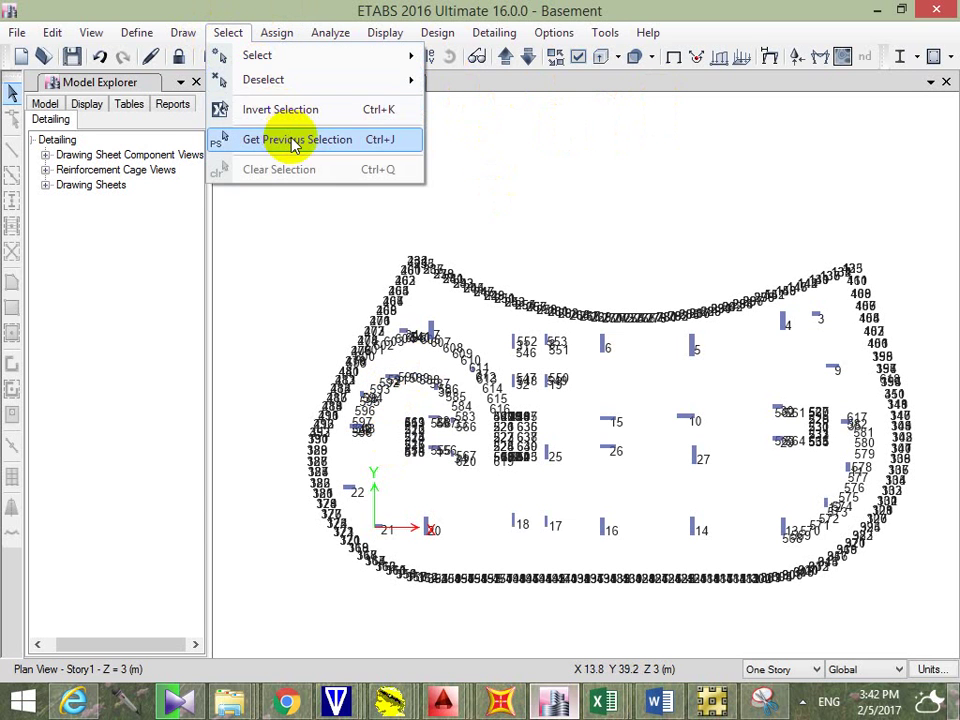
click(251, 140)
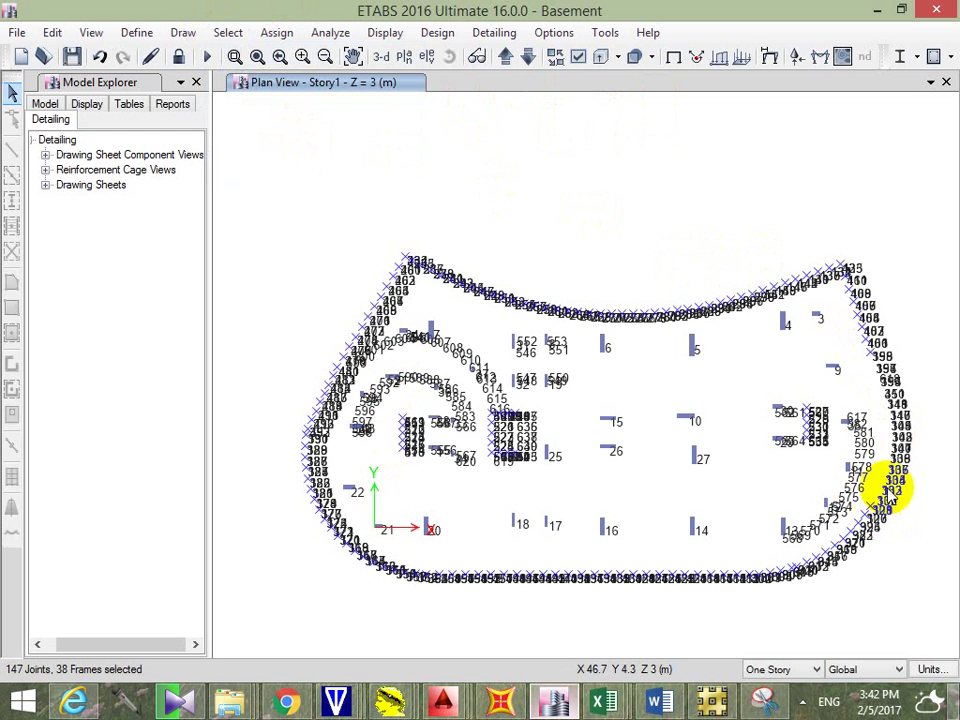
drag(925, 230, 275, 632)
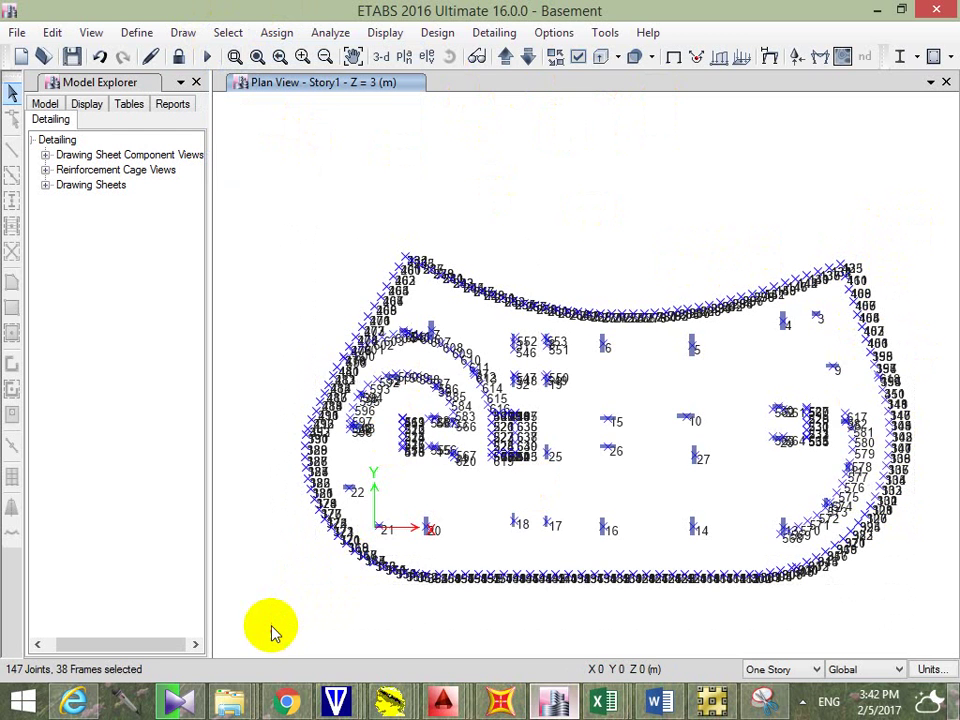
key(ctrl+shift+c)
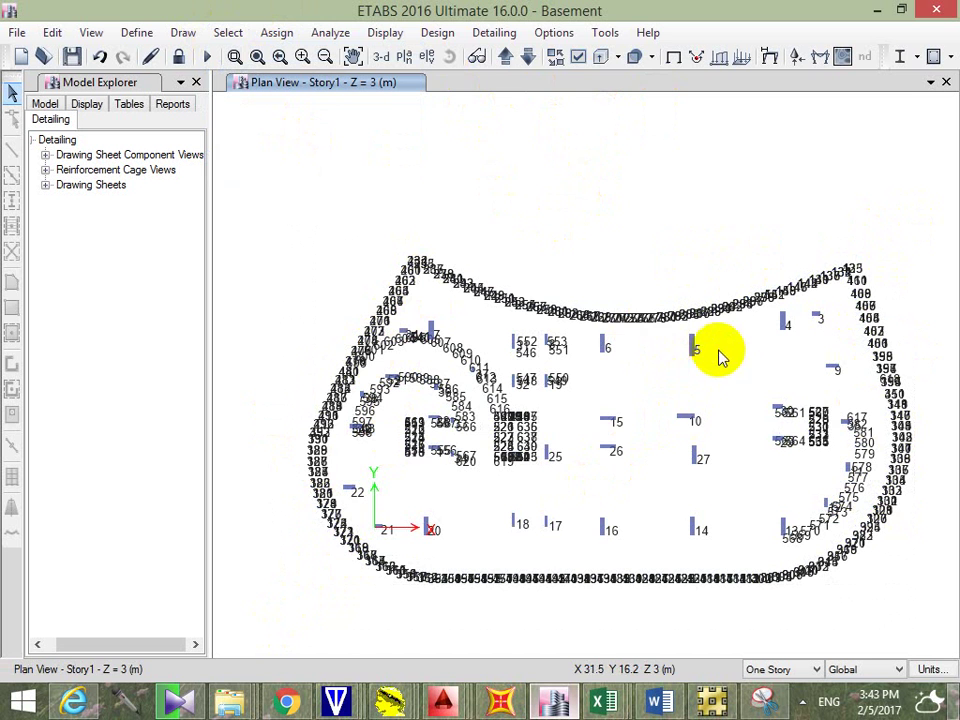
Step: Isolate the central columns and joints in the ETABS Story1 plan, showing only the selected objects
drag(728, 328, 538, 562)
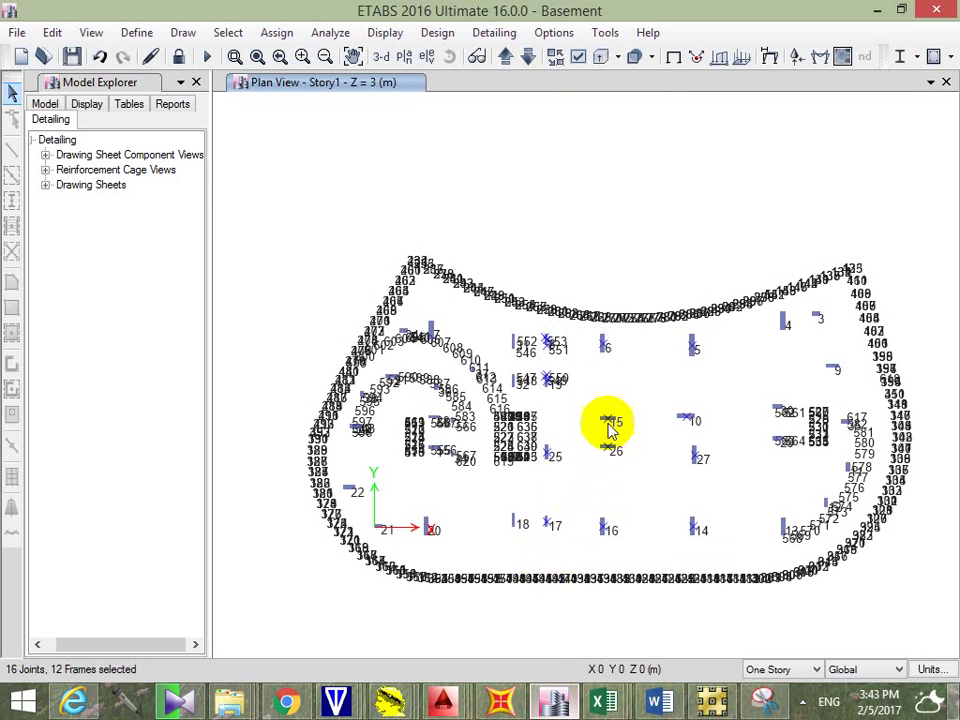
right_click(612, 425)
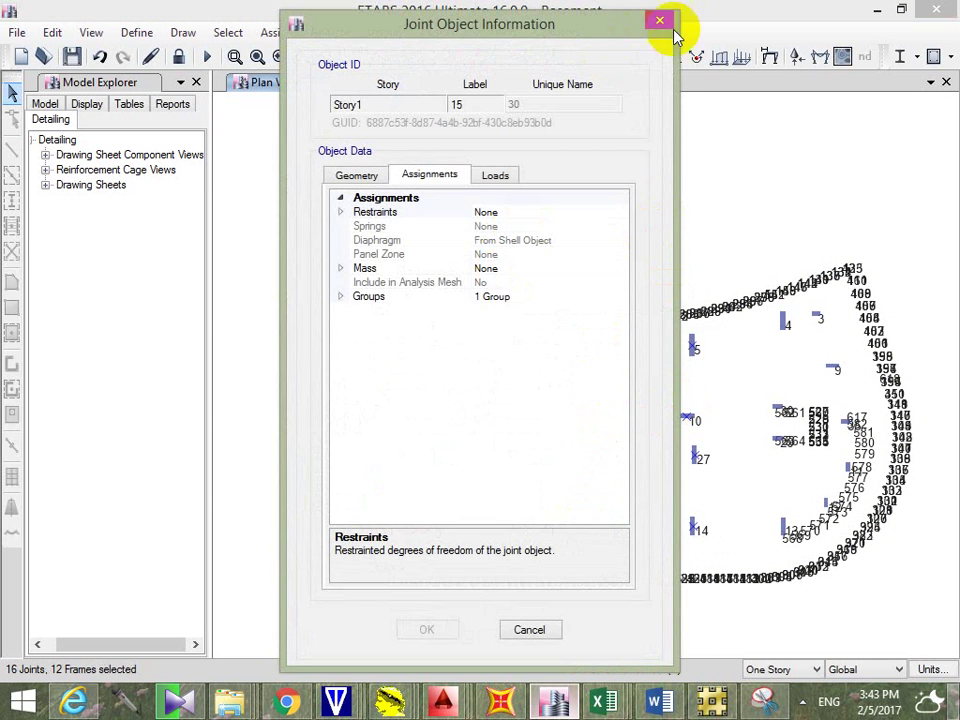
click(660, 19)
right_click(706, 399)
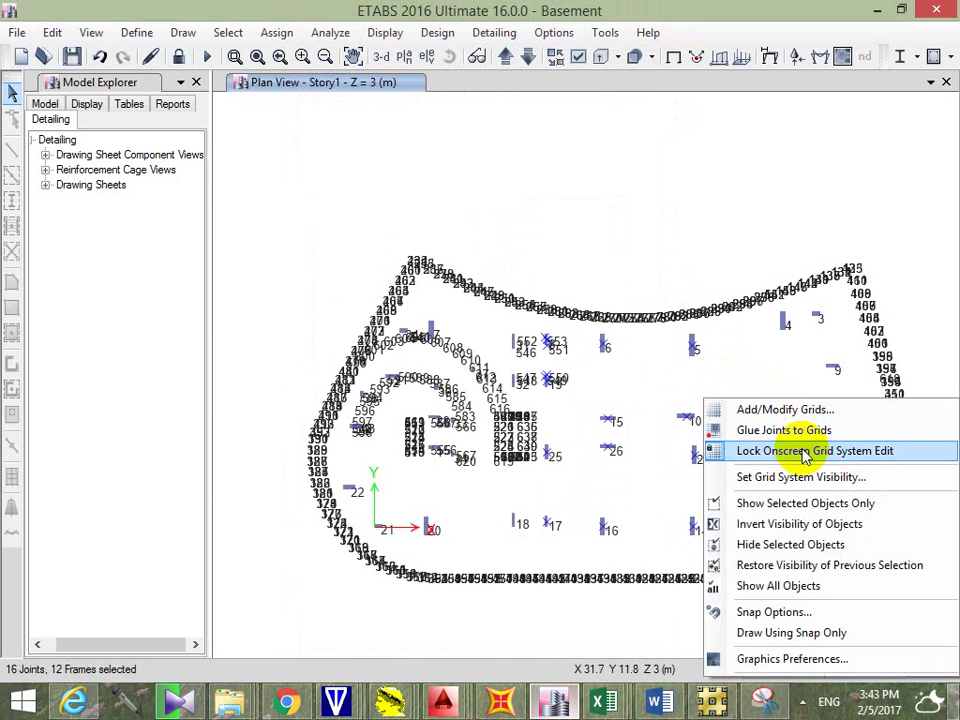
click(805, 503)
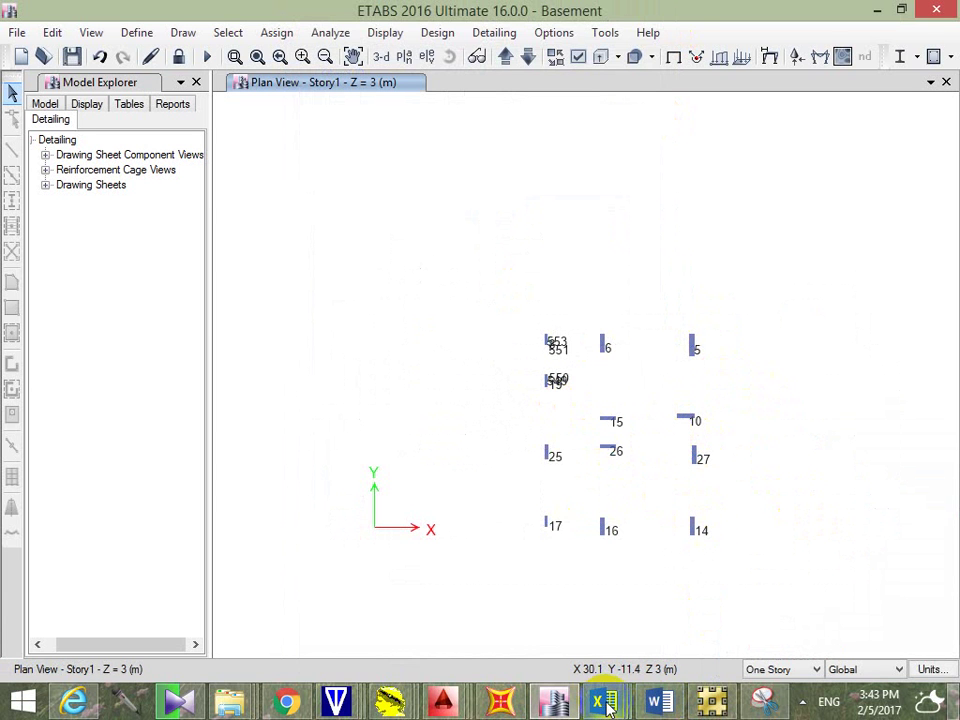
Step: Glance at the Columns Reactions workbook and show all objects again in the Story1 plan
mouse_move(607, 705)
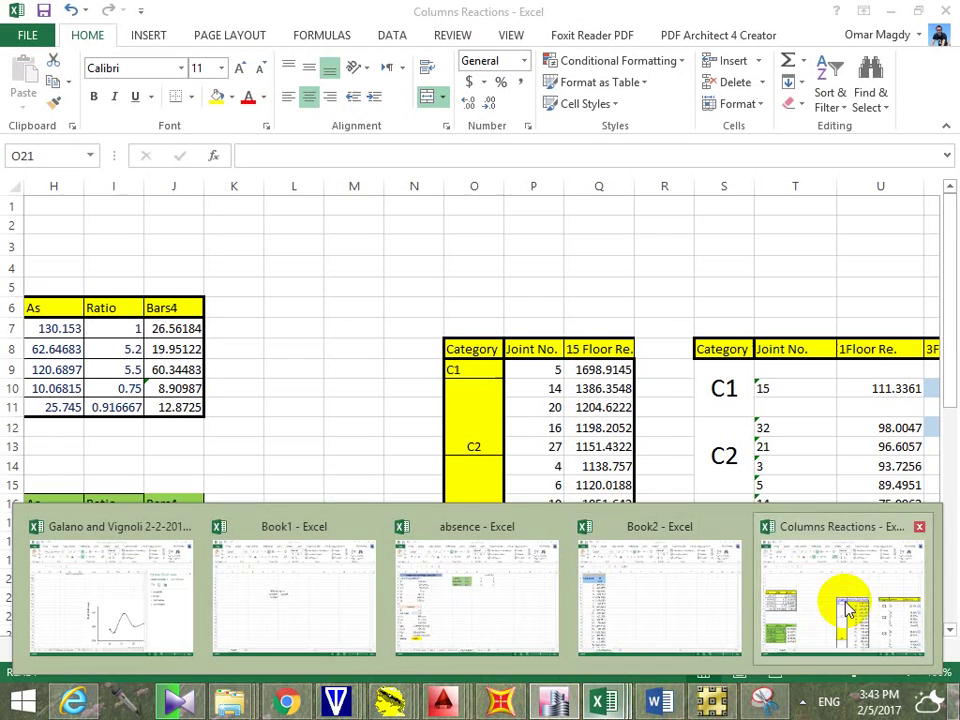
click(848, 610)
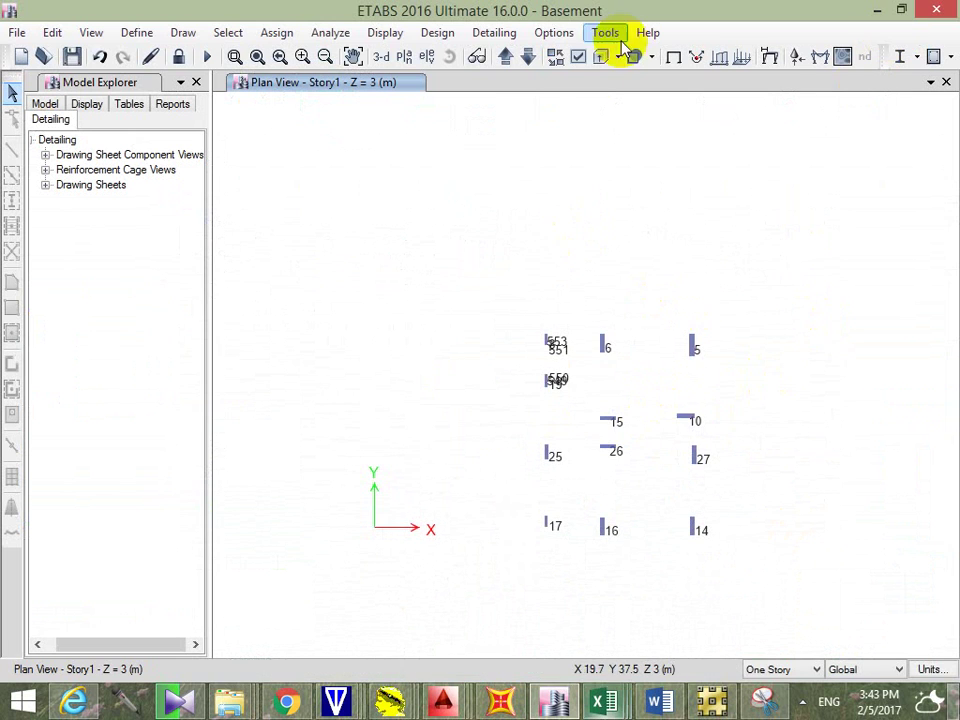
right_click(519, 154)
click(640, 300)
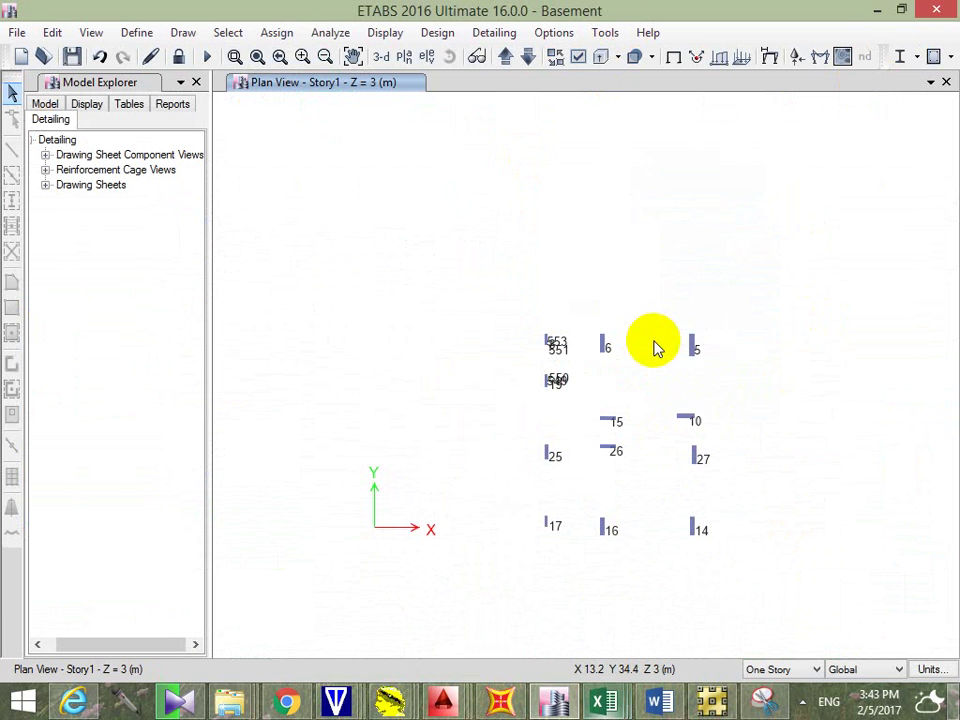
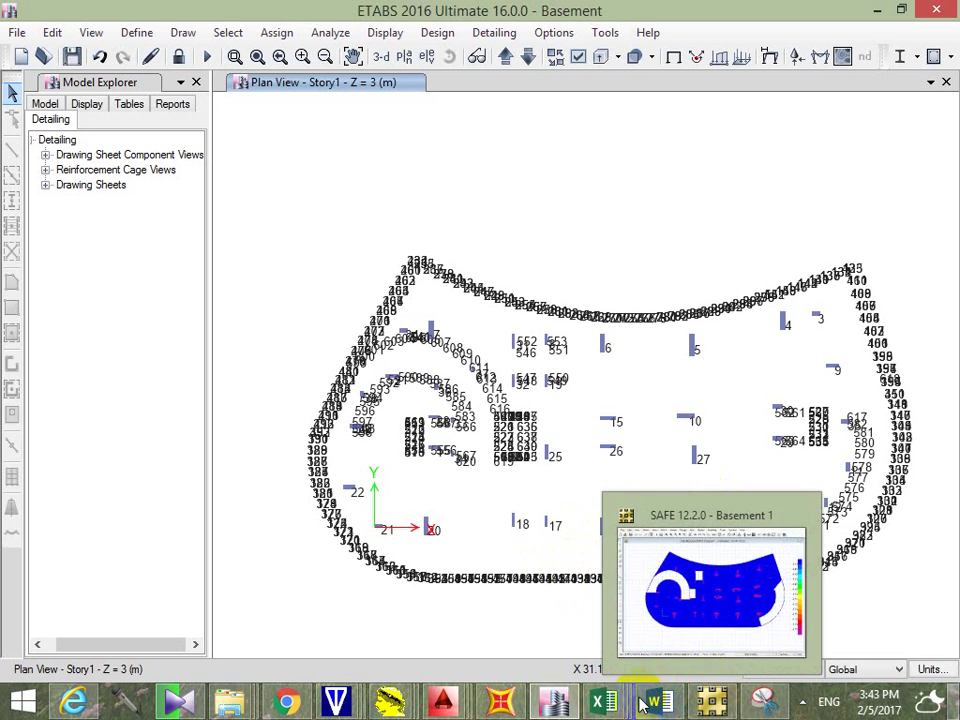
Step: Switch to the Columns Reactions workbook and set column C1's Pu to 1700 in the upper RC column design table
mouse_move(640, 703)
click(798, 592)
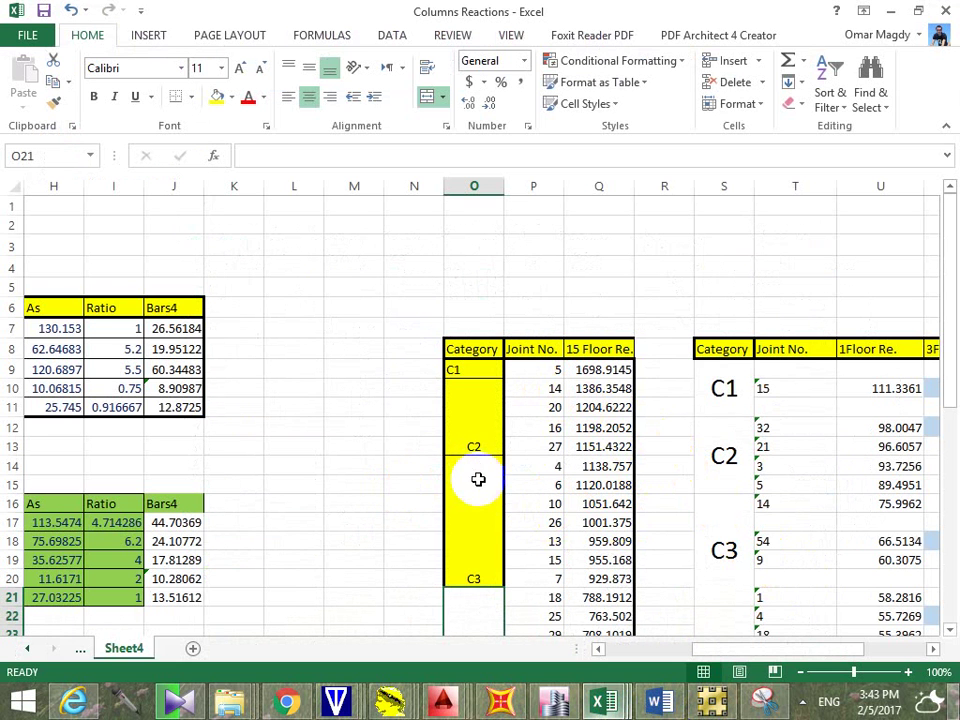
click(572, 372)
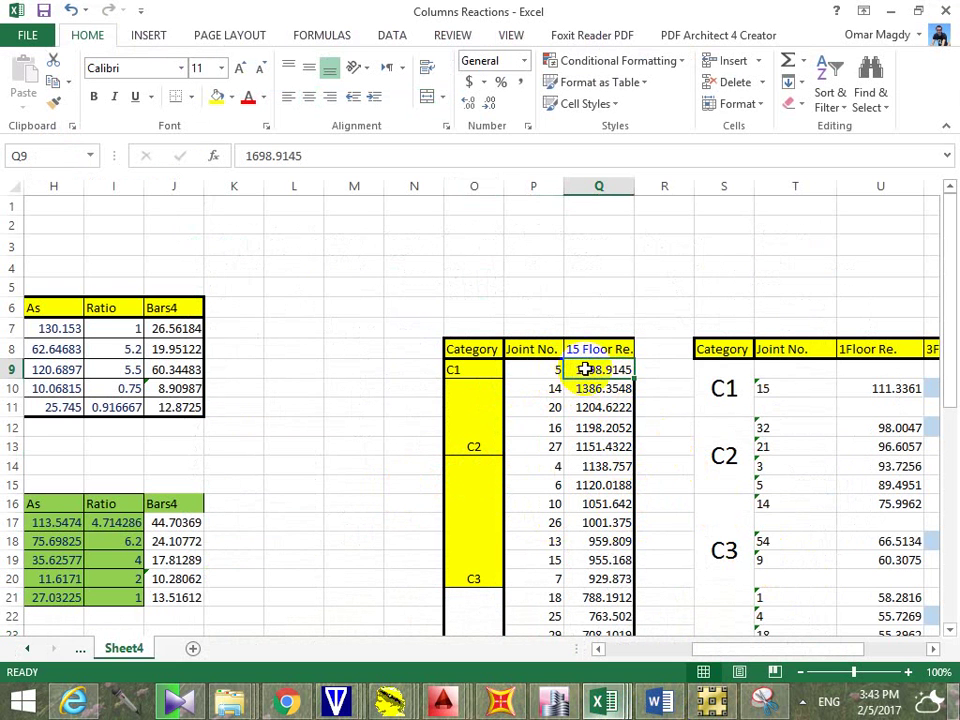
drag(714, 651, 615, 648)
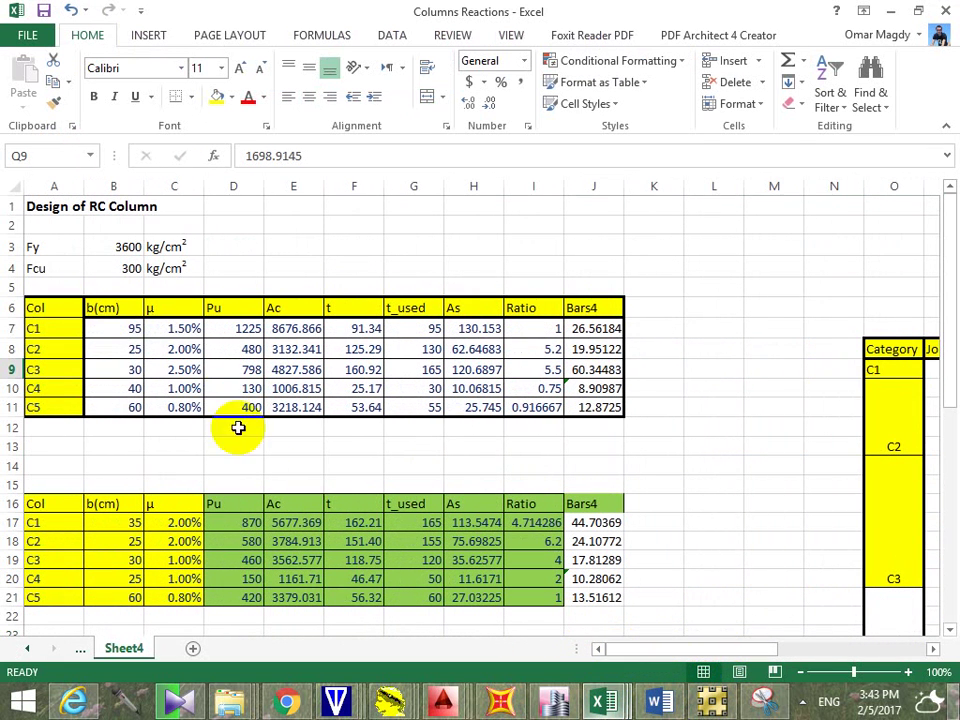
click(122, 326)
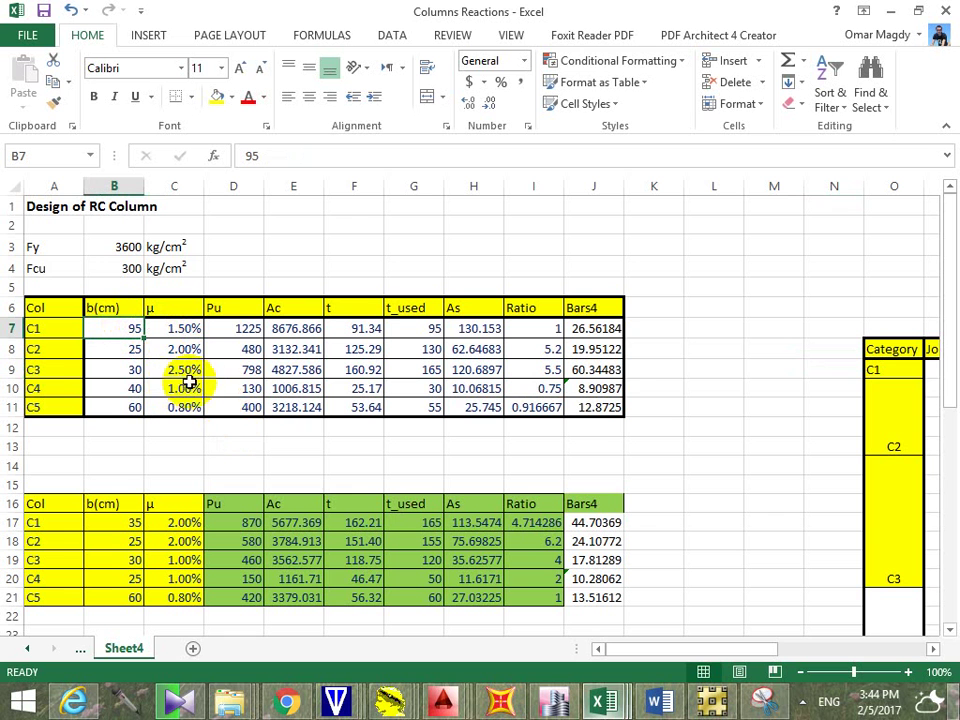
click(248, 328)
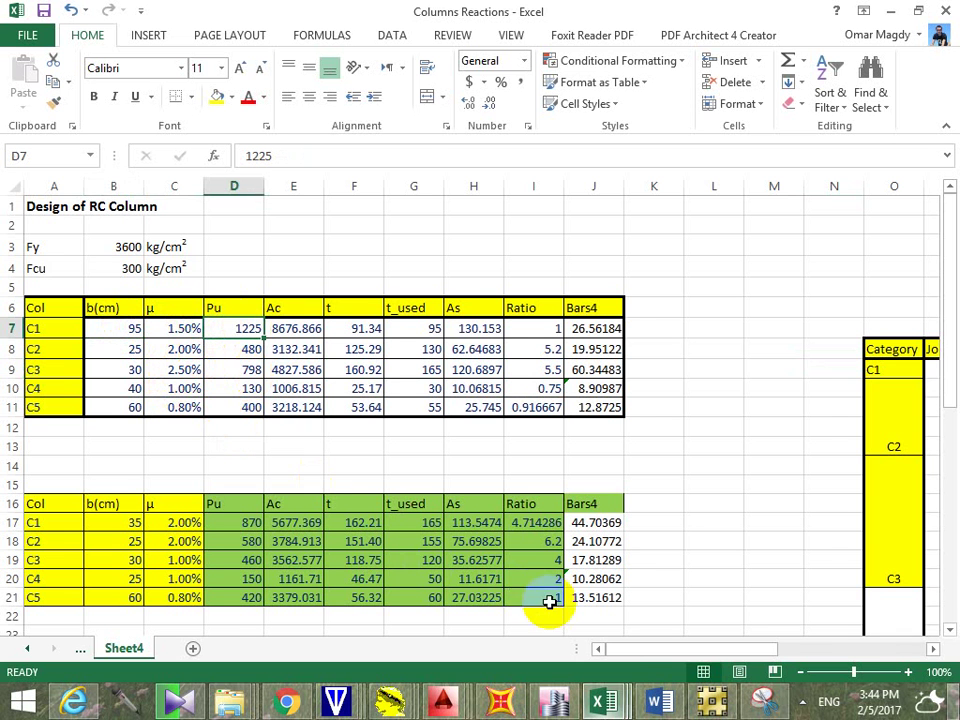
click(640, 652)
drag(640, 654, 564, 656)
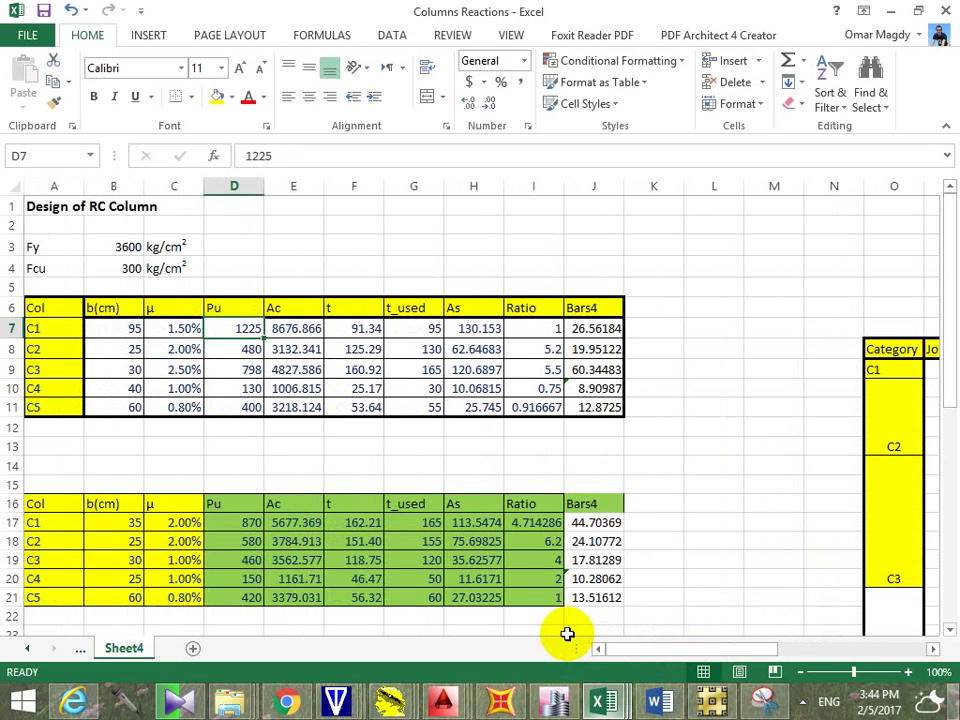
text(1700)
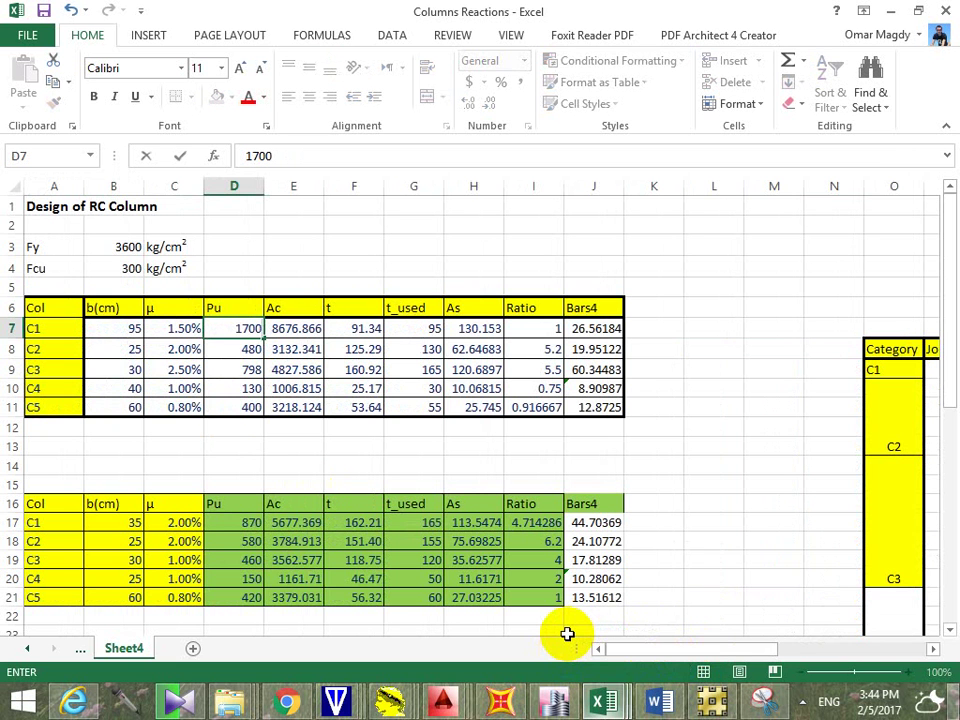
key(Return)
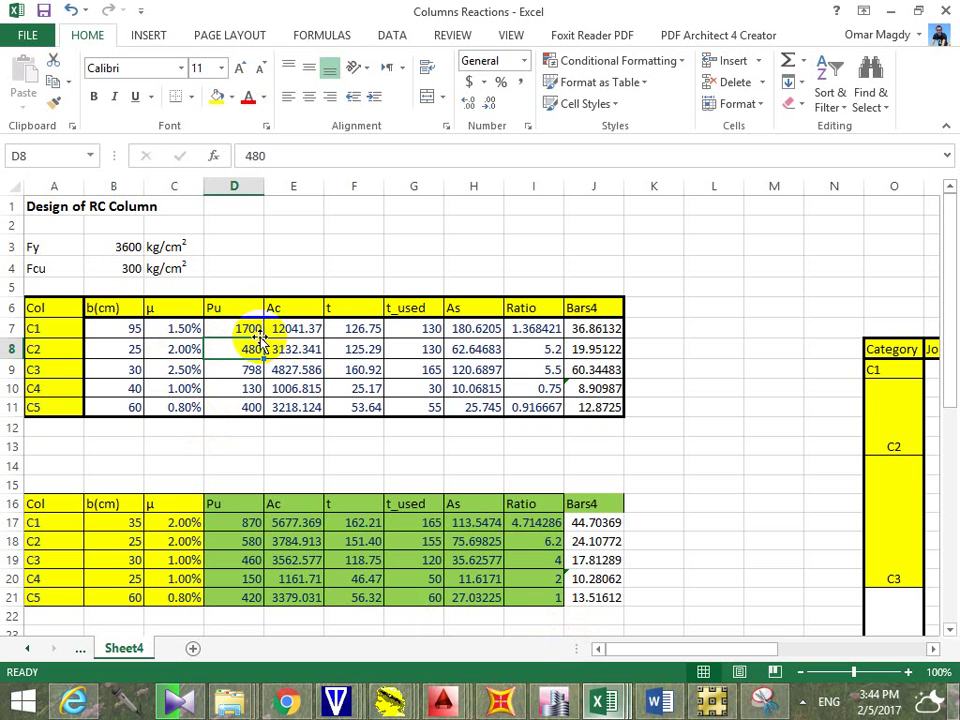
Step: Examine column C1's required-area formula together with its inputs b, μ, Pu, Fcu and Fy
click(133, 327)
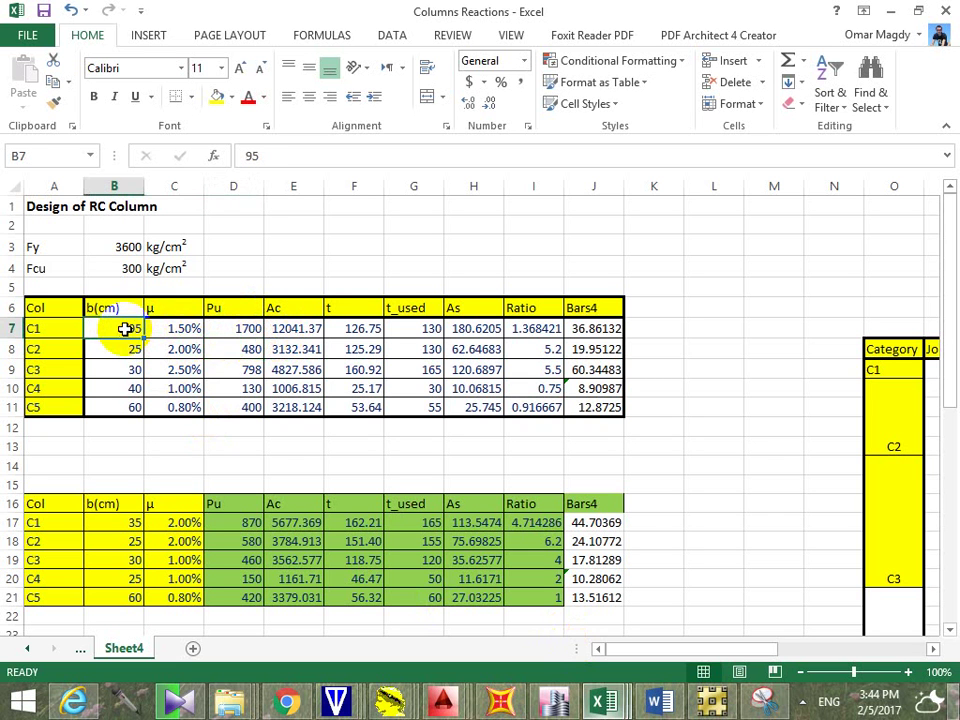
click(168, 330)
click(240, 329)
click(298, 327)
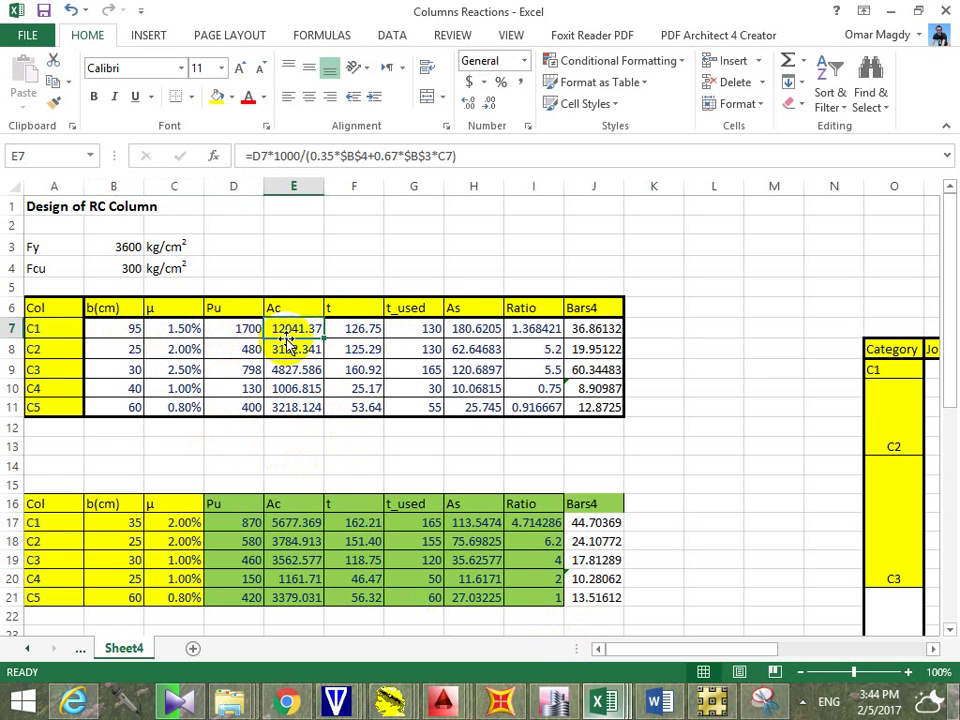
click(238, 328)
click(163, 327)
click(107, 326)
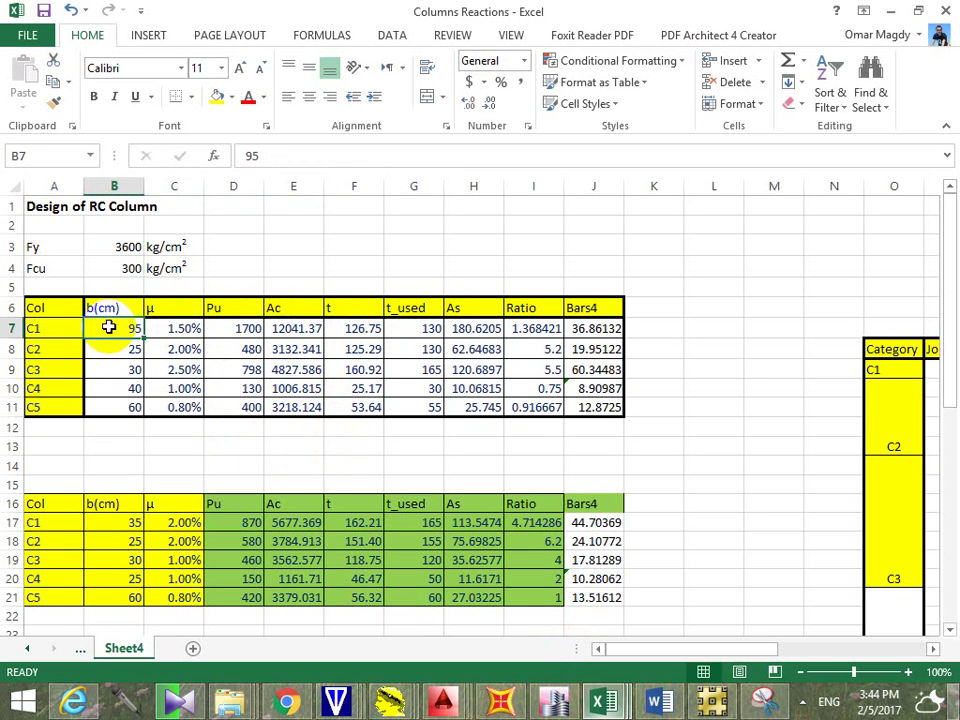
click(130, 268)
click(122, 247)
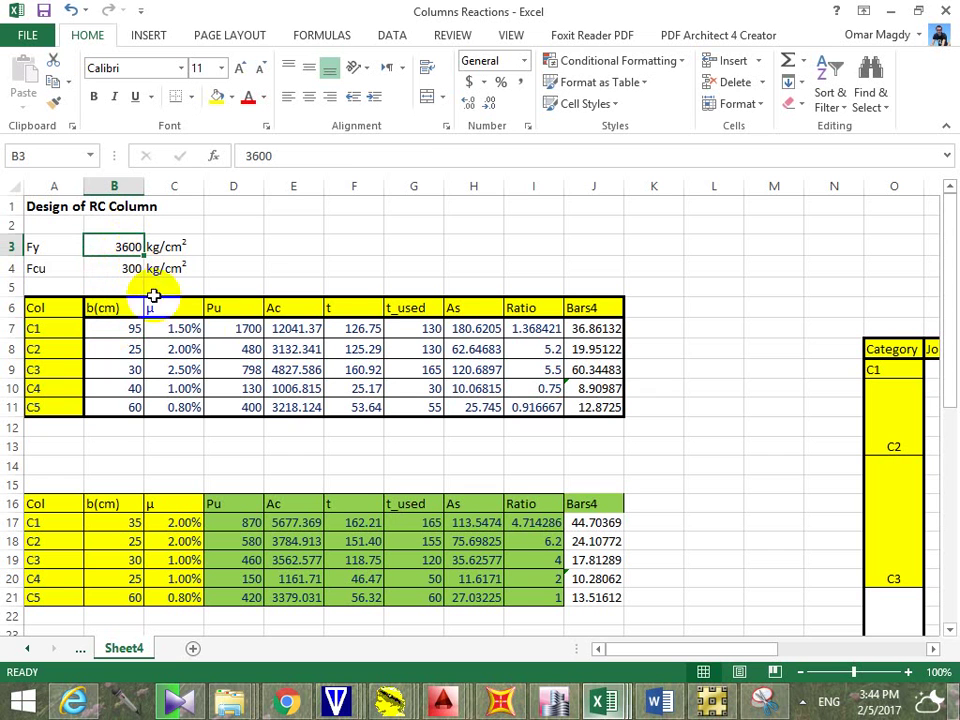
click(288, 328)
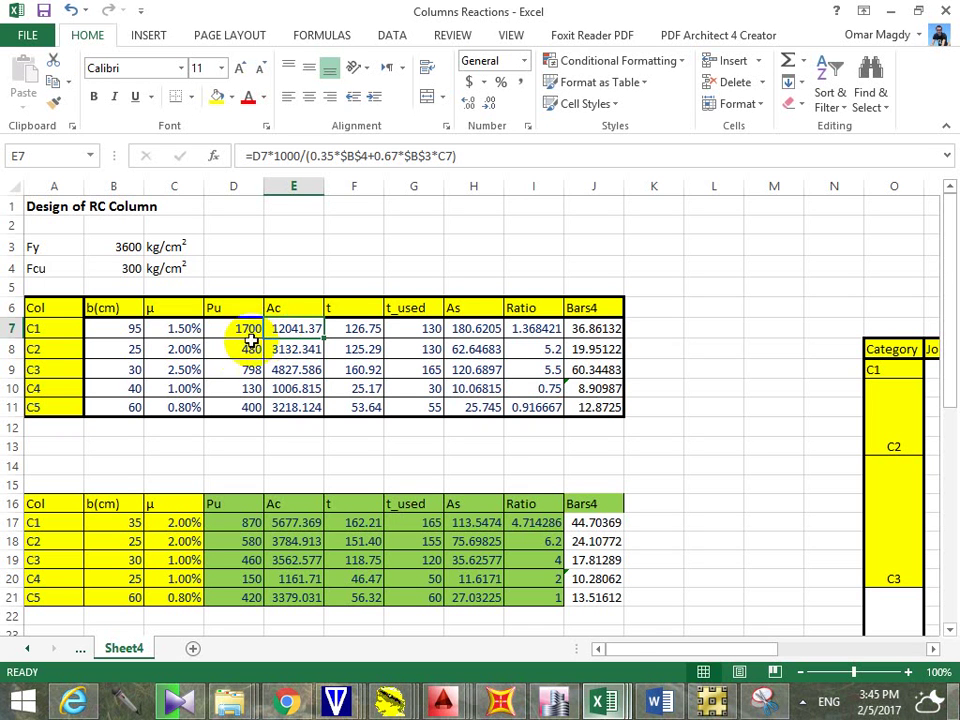
right_click(443, 703)
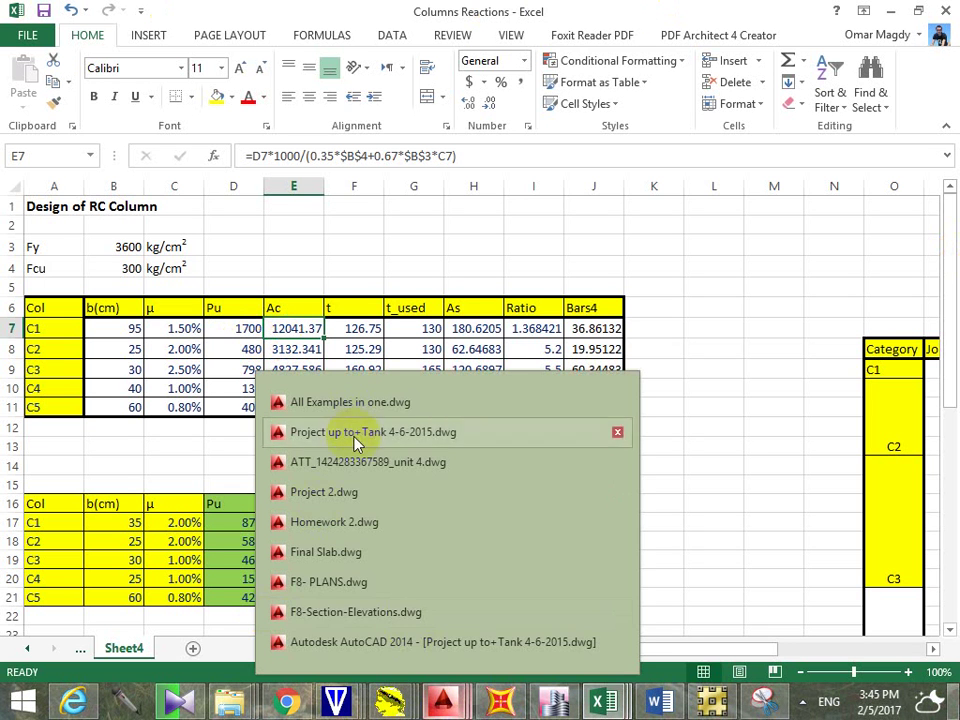
click(354, 168)
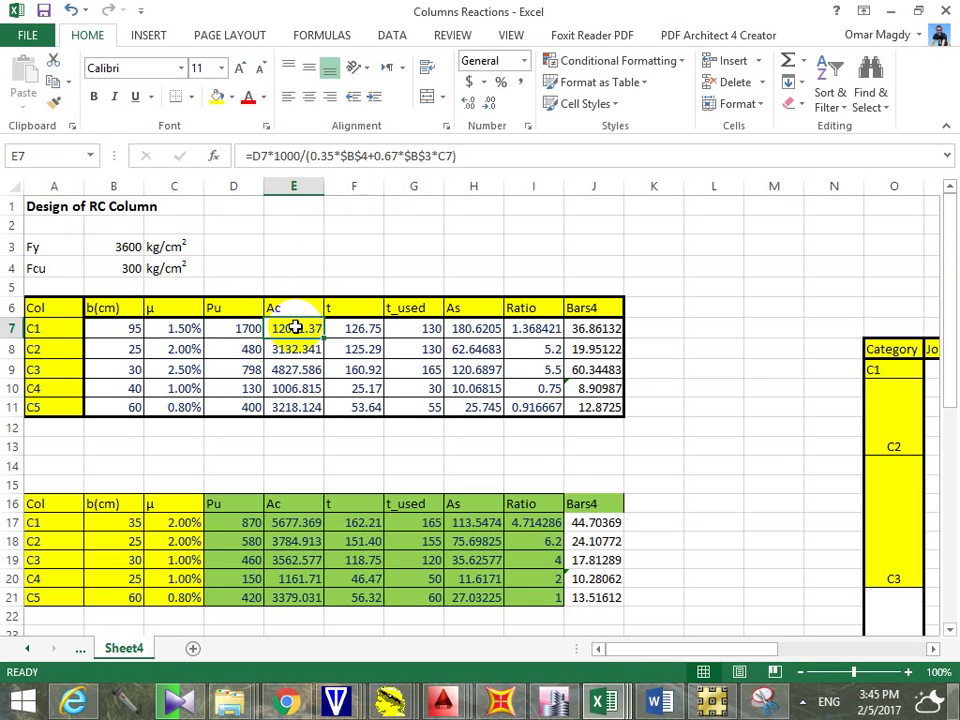
Step: Check the formula for column C1's depth t and set its width b to 40 cm
click(127, 334)
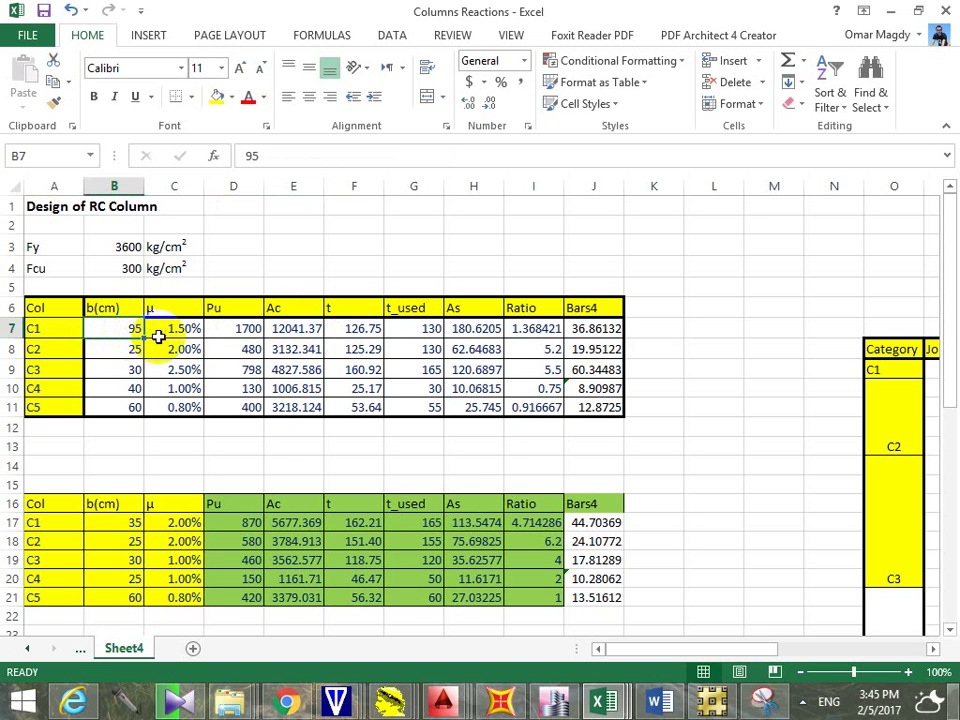
click(360, 329)
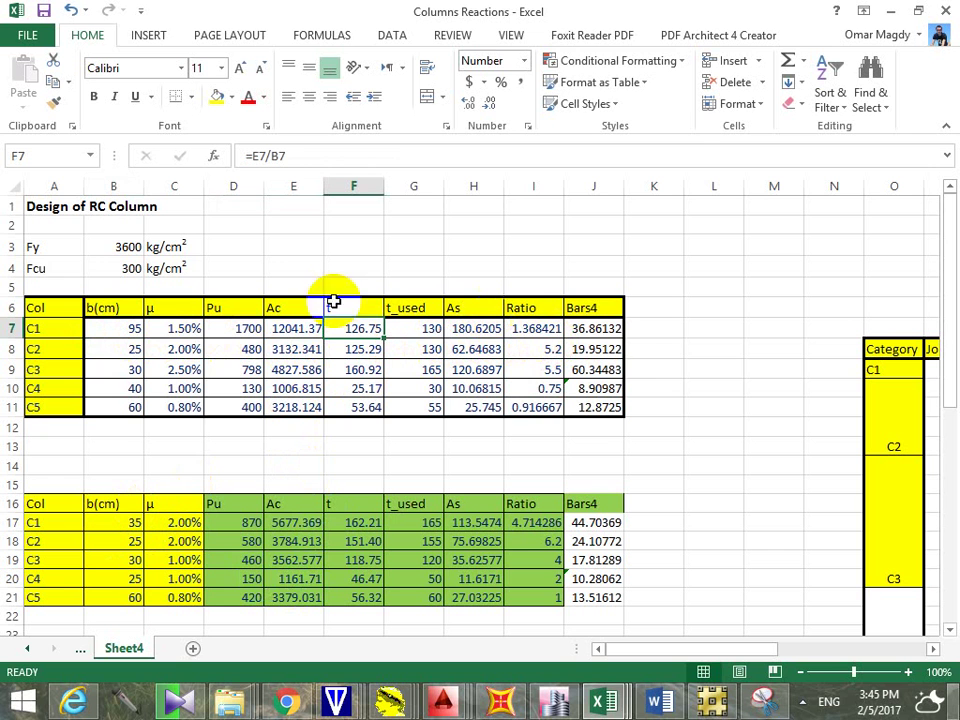
click(110, 328)
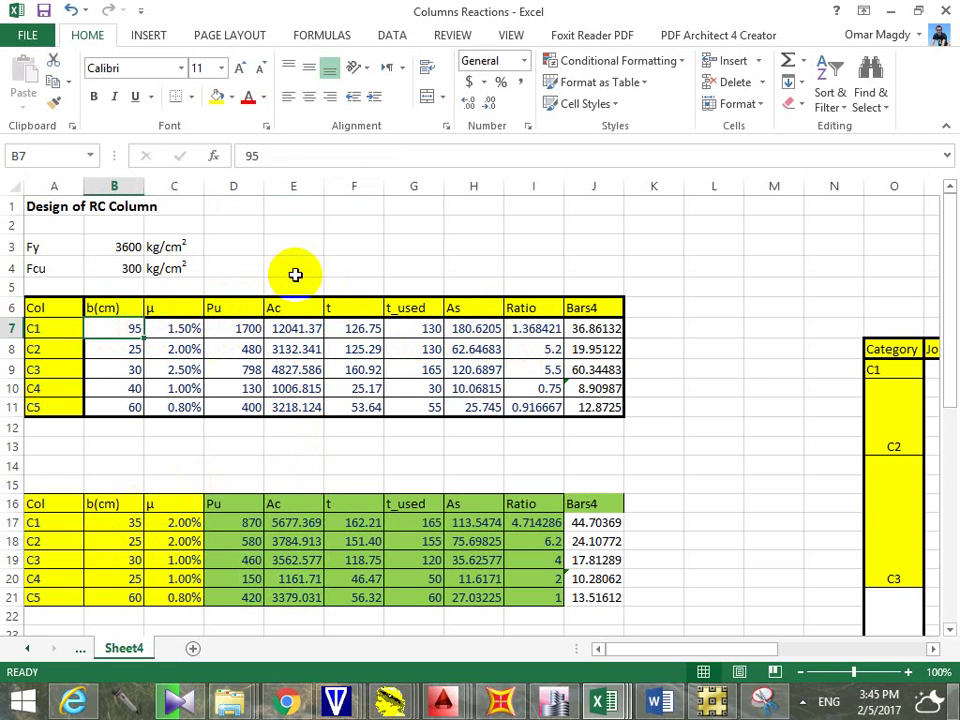
text(40)
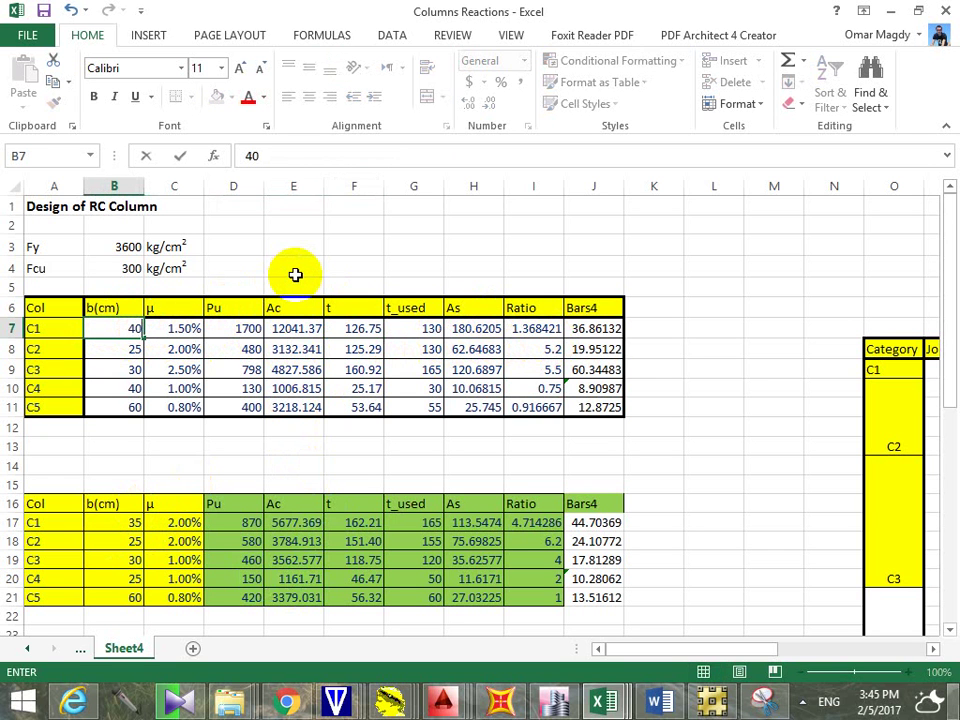
key(Return)
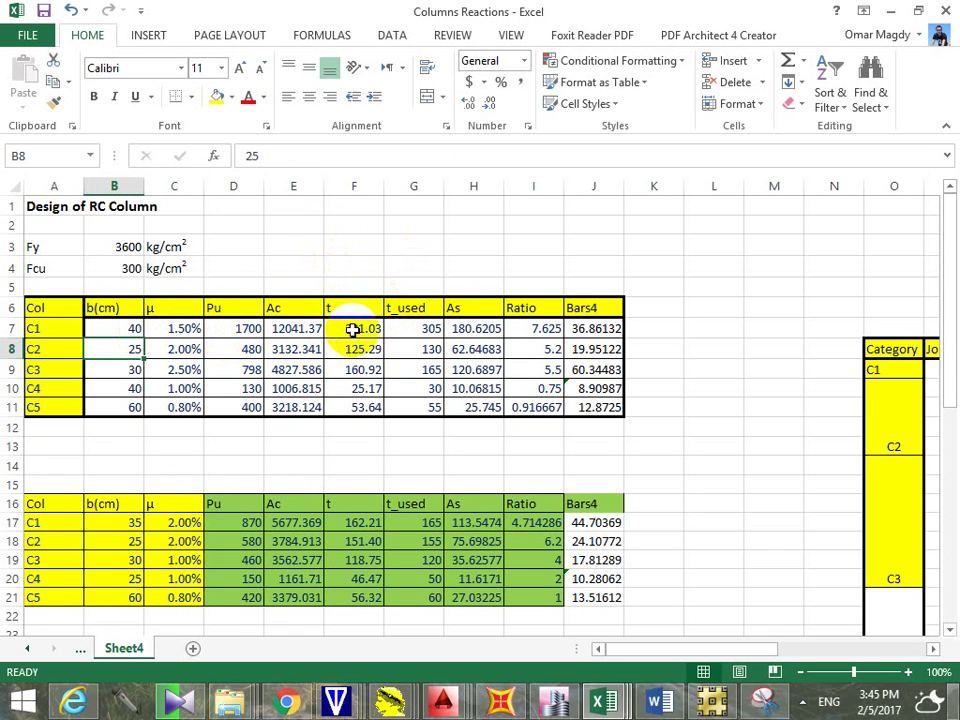
Step: Set column C1's reinforcement ratio μ to 2% in the upper design table
click(196, 331)
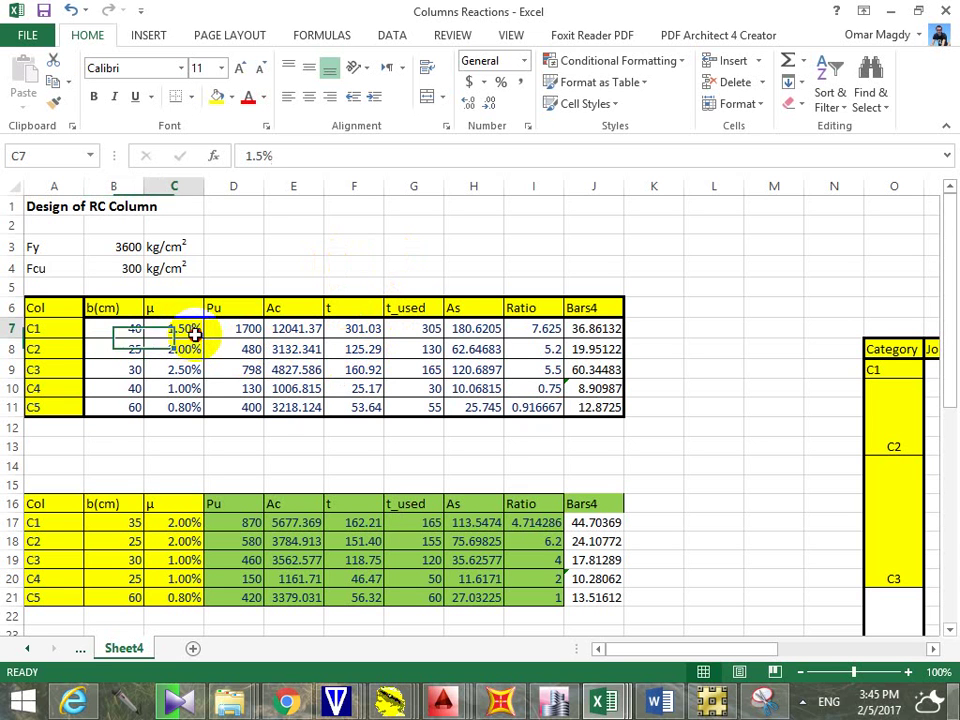
text(2)
key(Return)
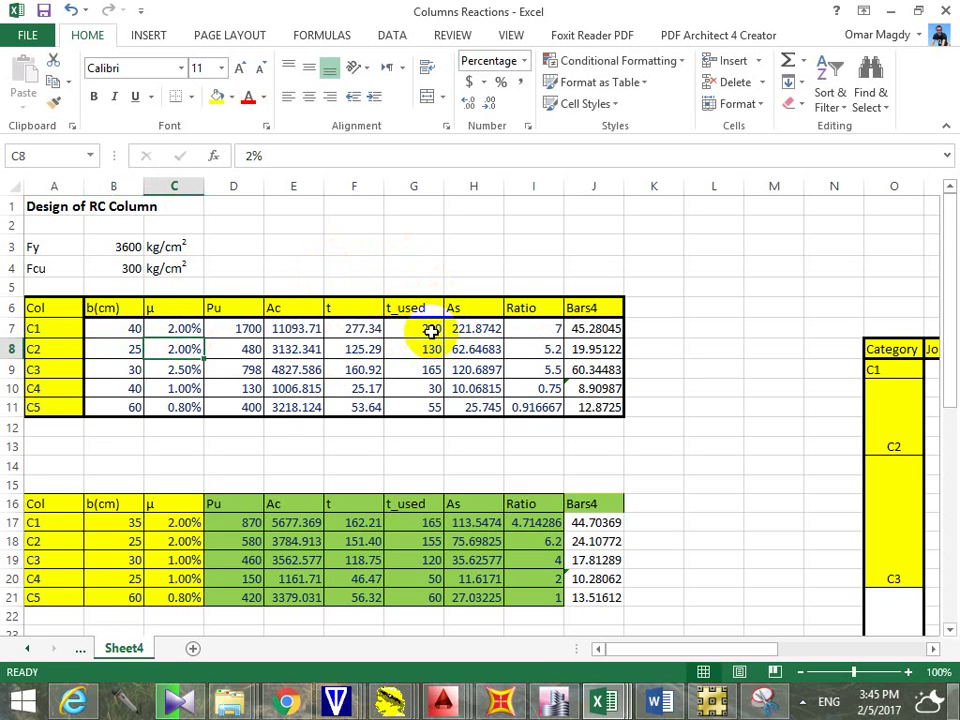
Step: Set column C1's width b to 50 cm and check the t_used formulas of columns C1 and C2
click(134, 328)
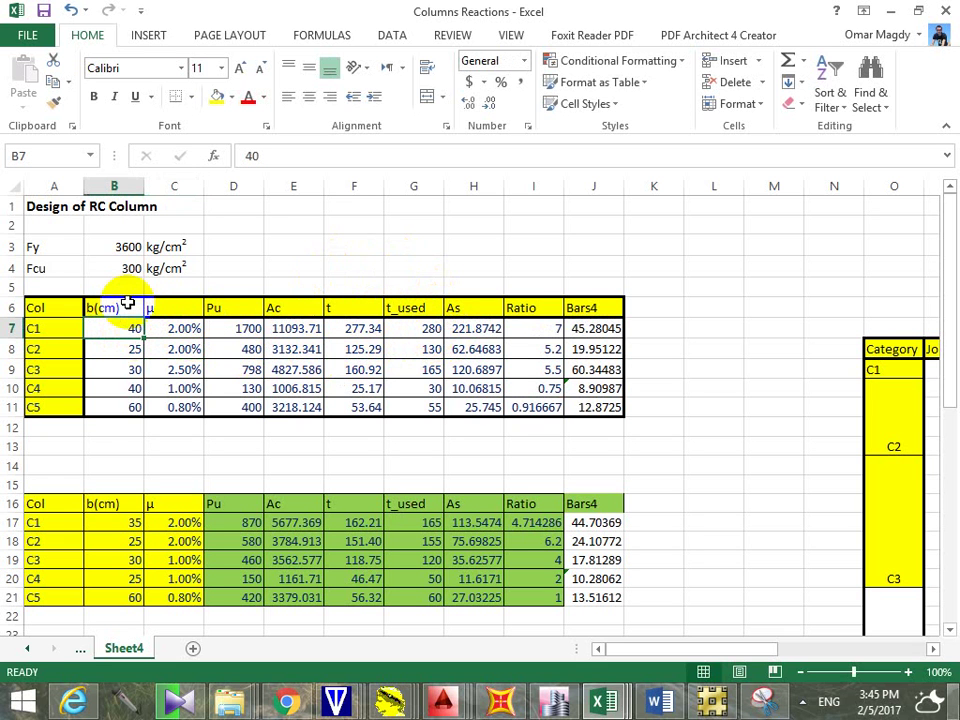
text(50)
key(Return)
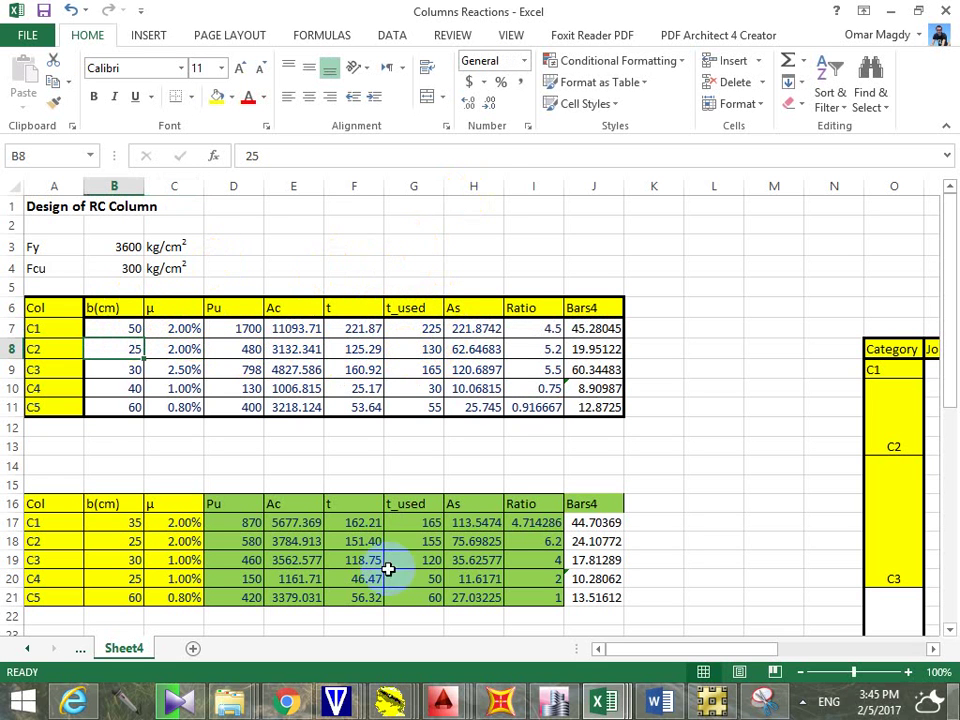
click(120, 328)
click(430, 328)
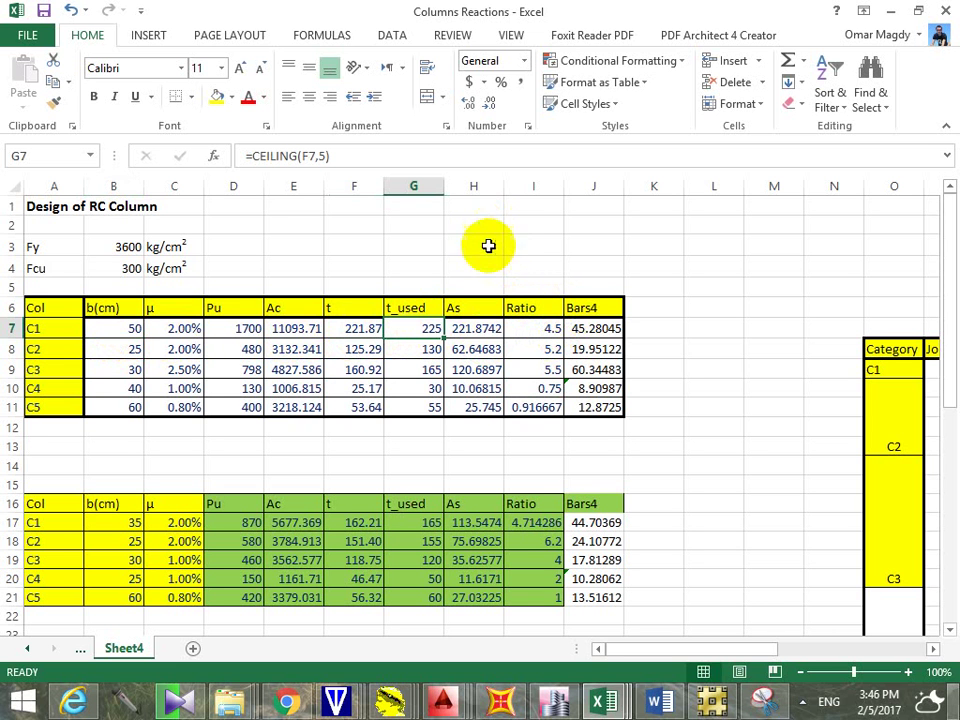
click(128, 346)
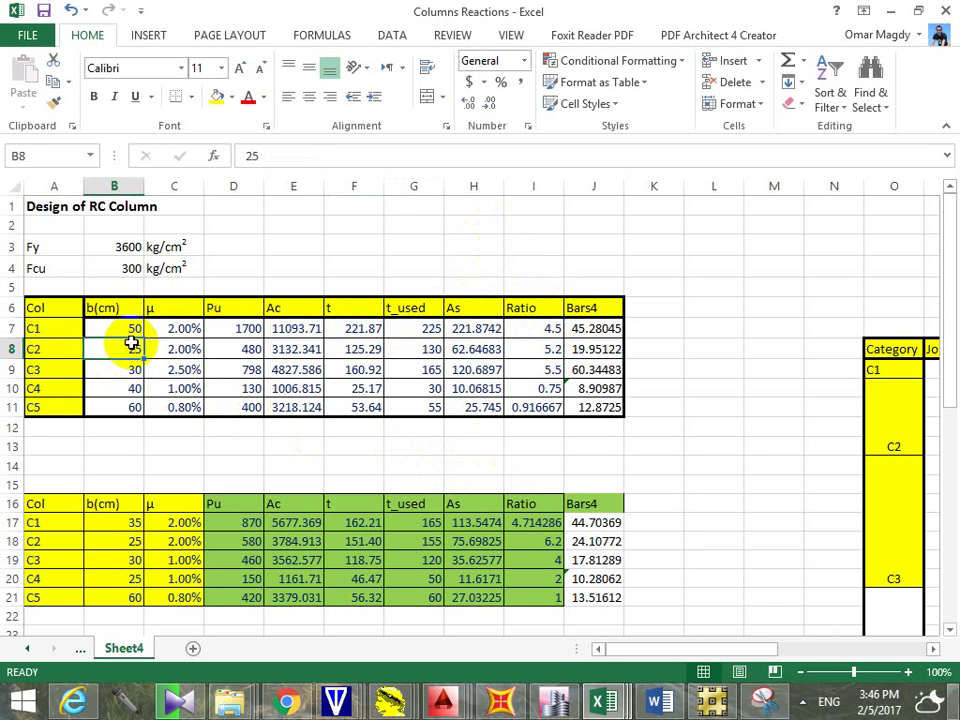
click(431, 352)
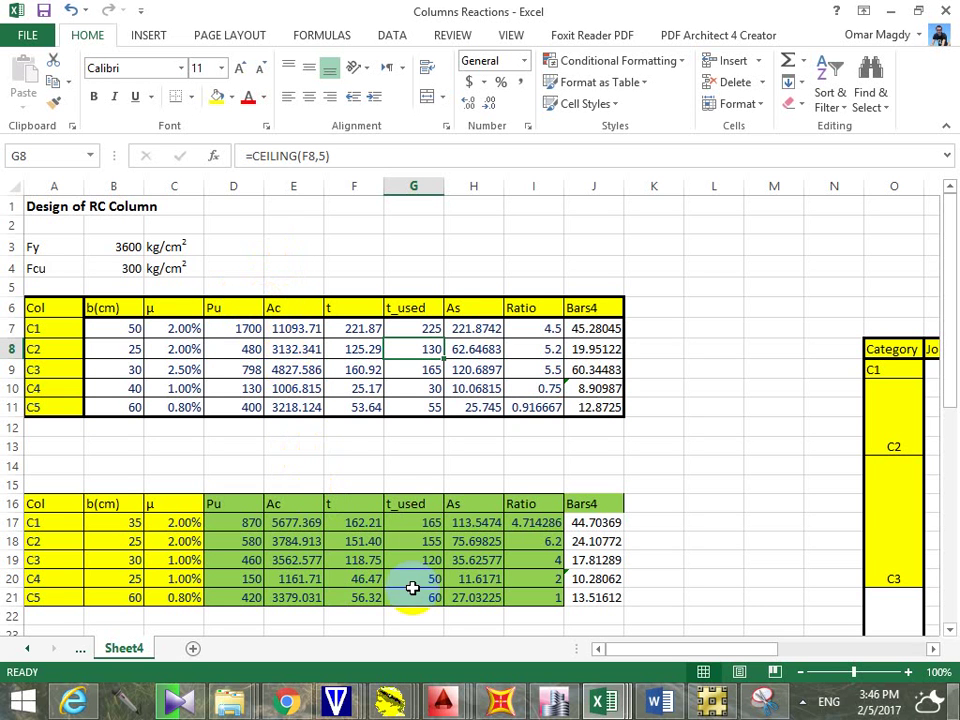
Step: Switch to AutoCAD and bring up the Project 2 drawing
right_click(443, 702)
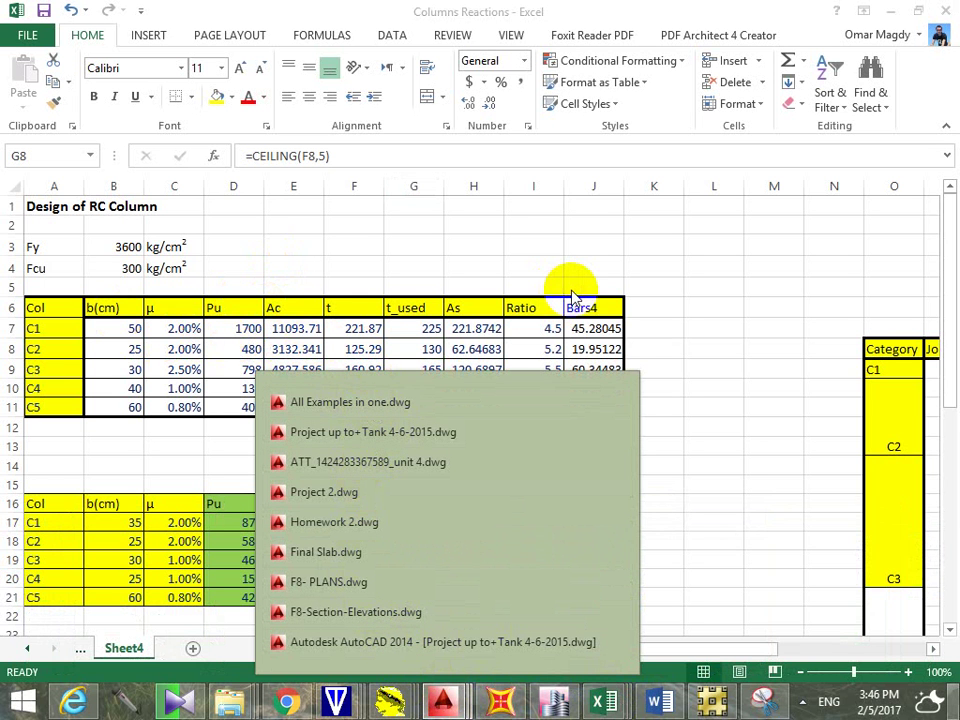
click(412, 434)
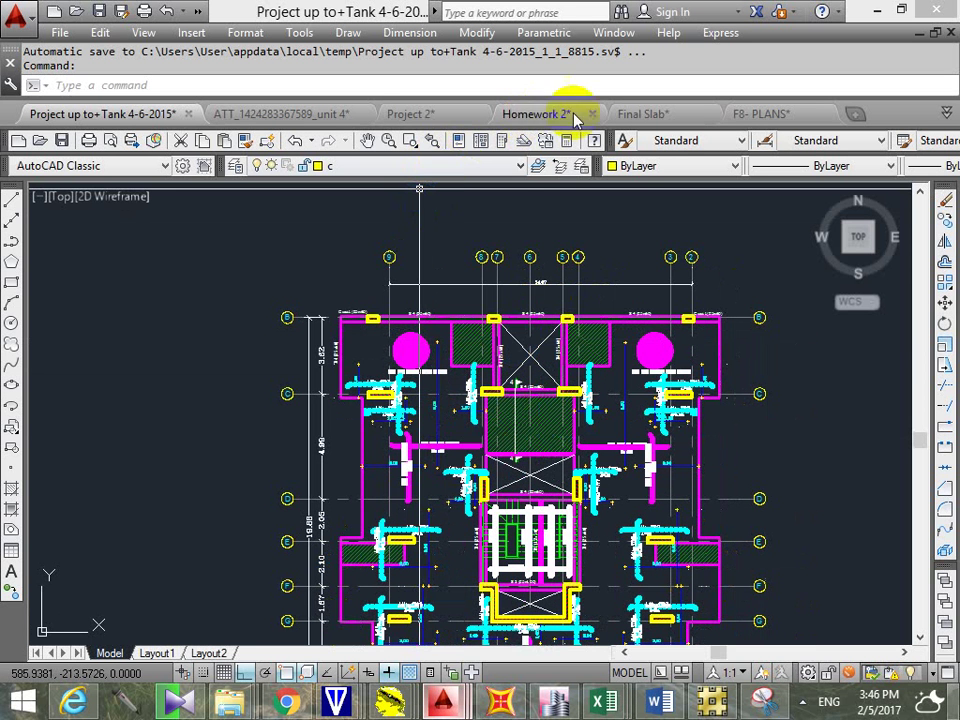
click(945, 112)
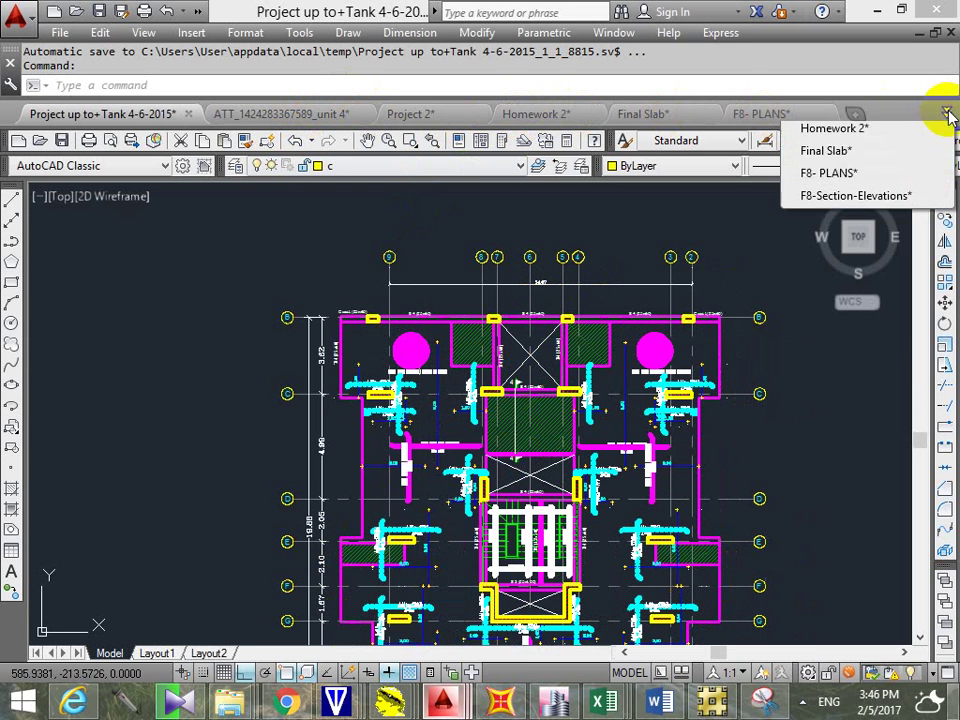
click(843, 205)
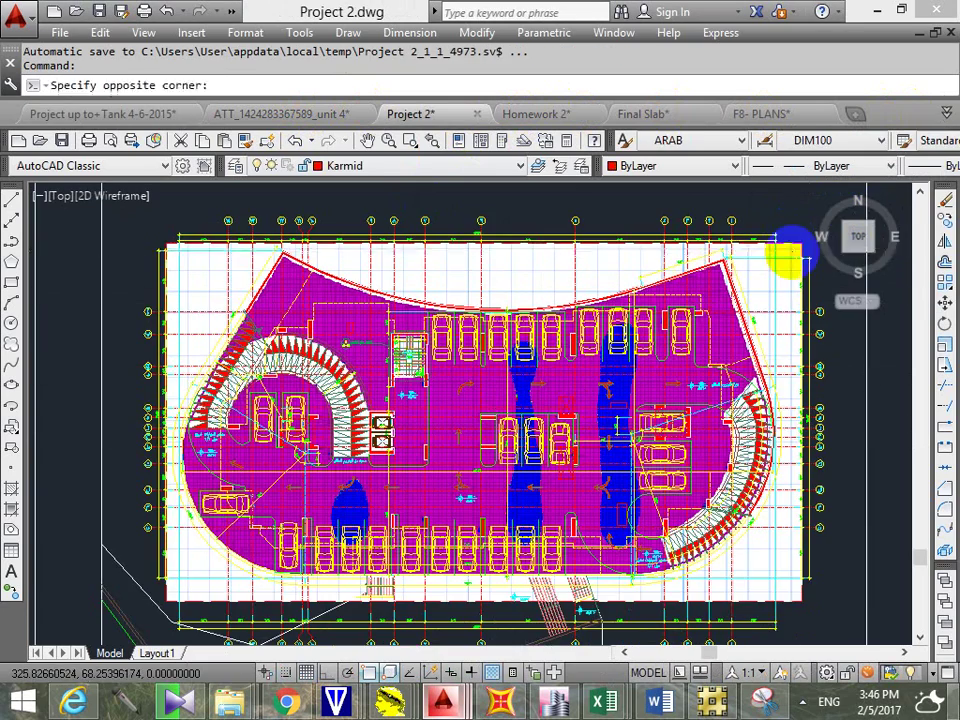
Step: Examine the hatched columns around the commercial spaces in the ground floor plan of block (3)
scroll(785, 255, down, 5)
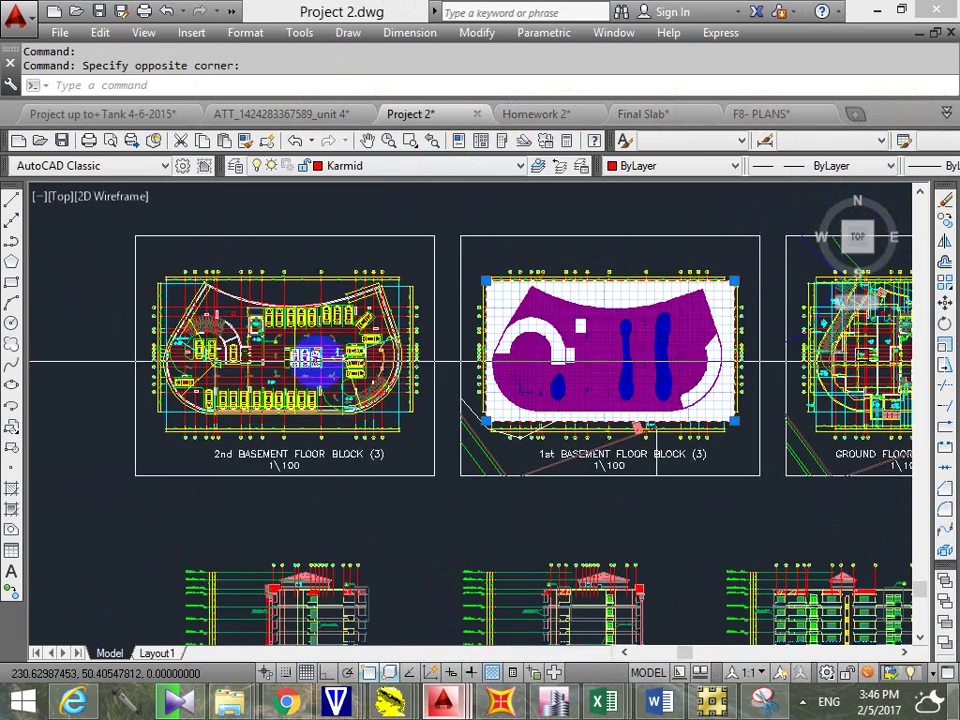
middle_drag(757, 308, 476, 343)
scroll(703, 343, up, 5)
mouse_move(703, 343)
middle_down()
mouse_move(600, 360)
mouse_move(510, 354)
middle_up()
scroll(612, 366, up, 1)
scroll(605, 360, up, 3)
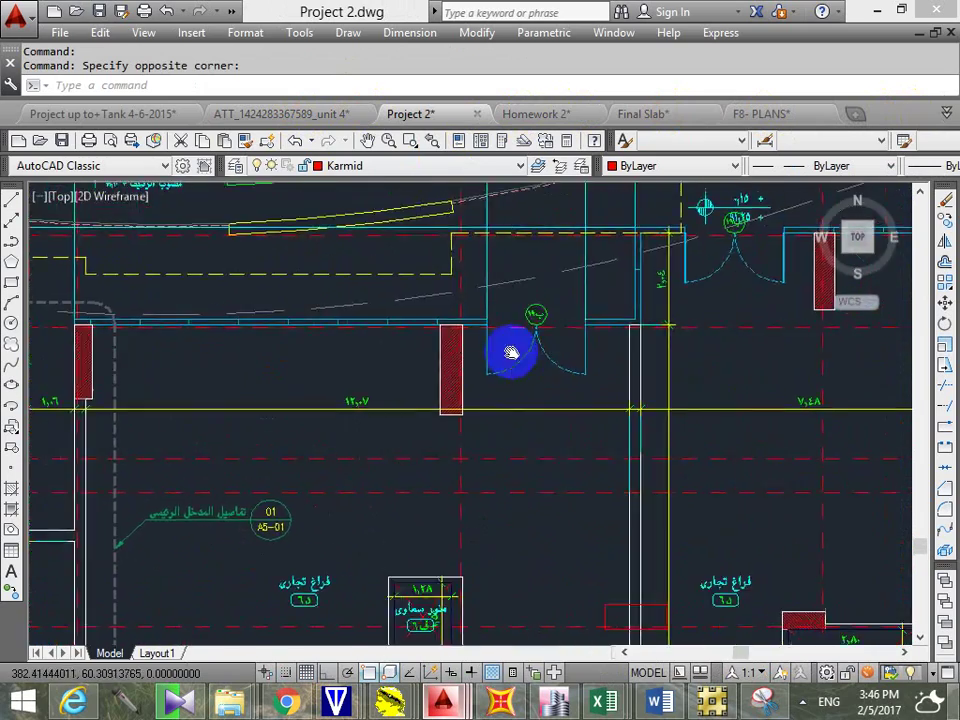
scroll(640, 418, down, 5)
middle_drag(640, 418, 589, 381)
scroll(465, 328, up, 5)
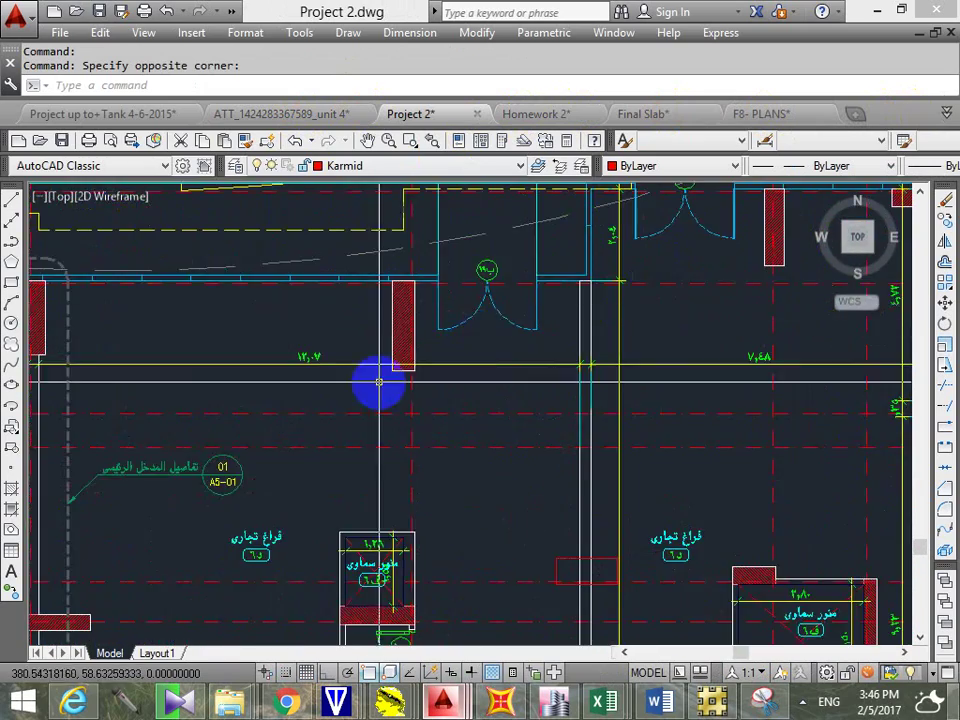
Step: Examine the hatched columns between the administrative spaces in the 1st floor plan of block (3)
scroll(672, 381, down, 5)
middle_drag(672, 381, 111, 392)
scroll(626, 386, up, 6)
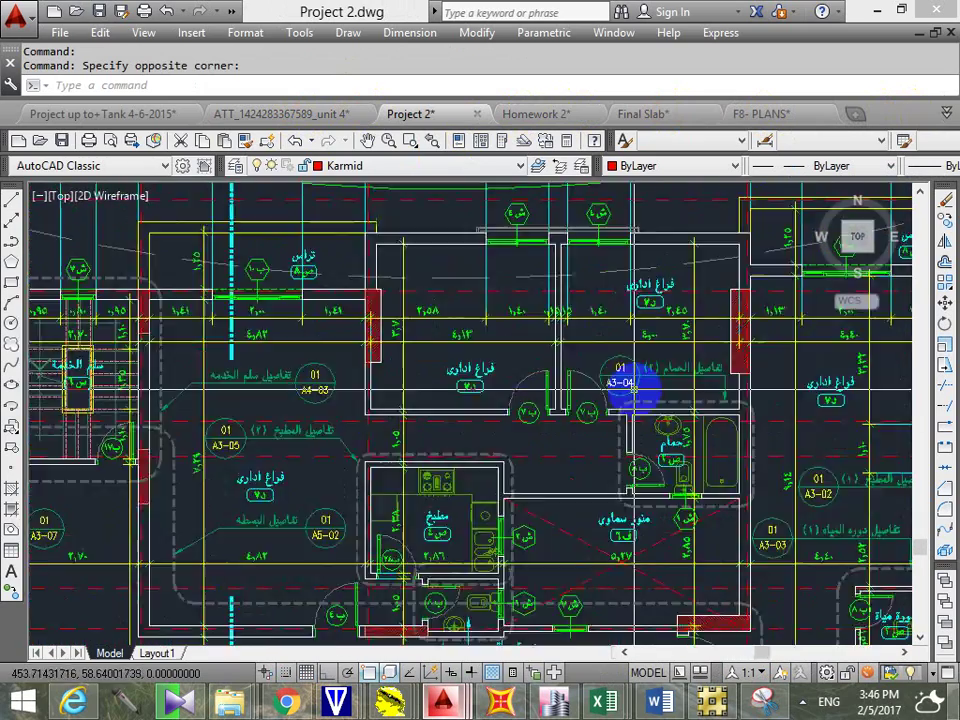
middle_drag(700, 372, 604, 380)
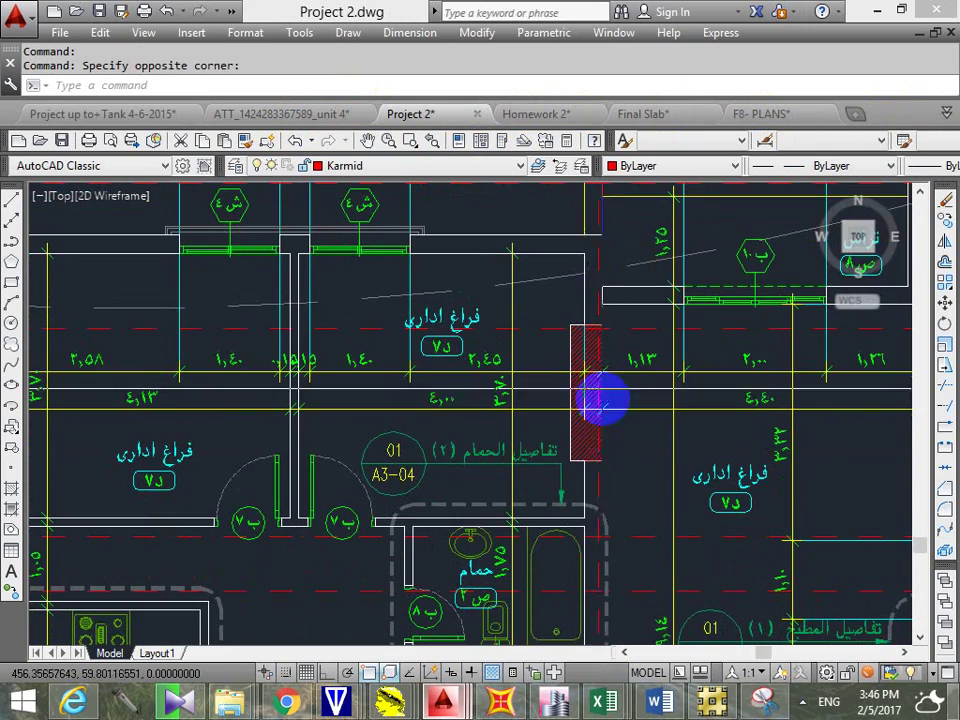
middle_drag(594, 514, 611, 549)
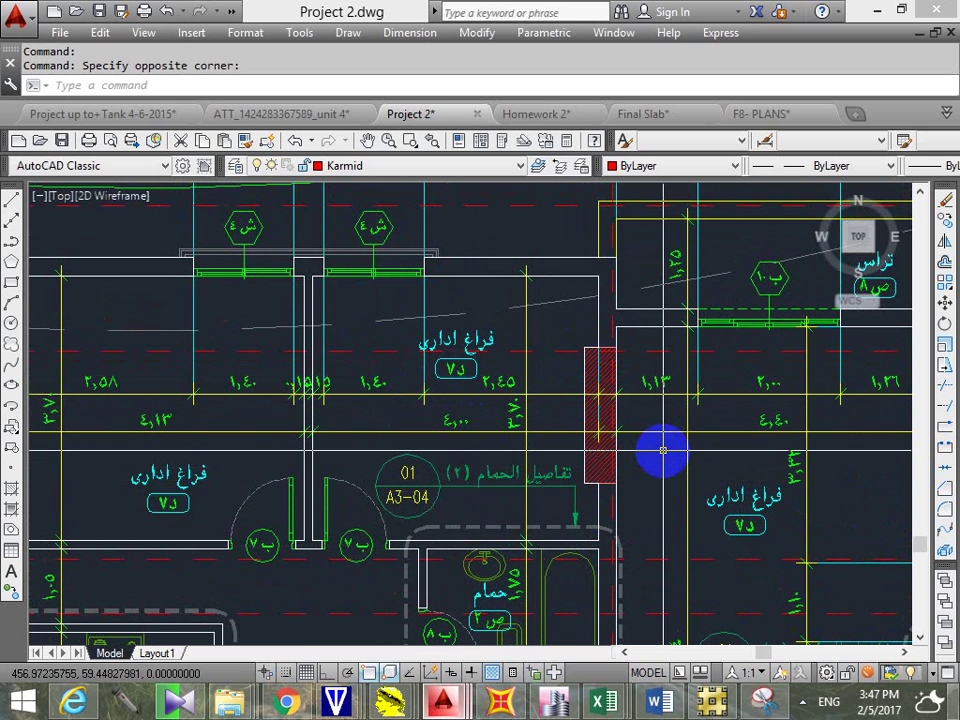
scroll(660, 454, down, 3)
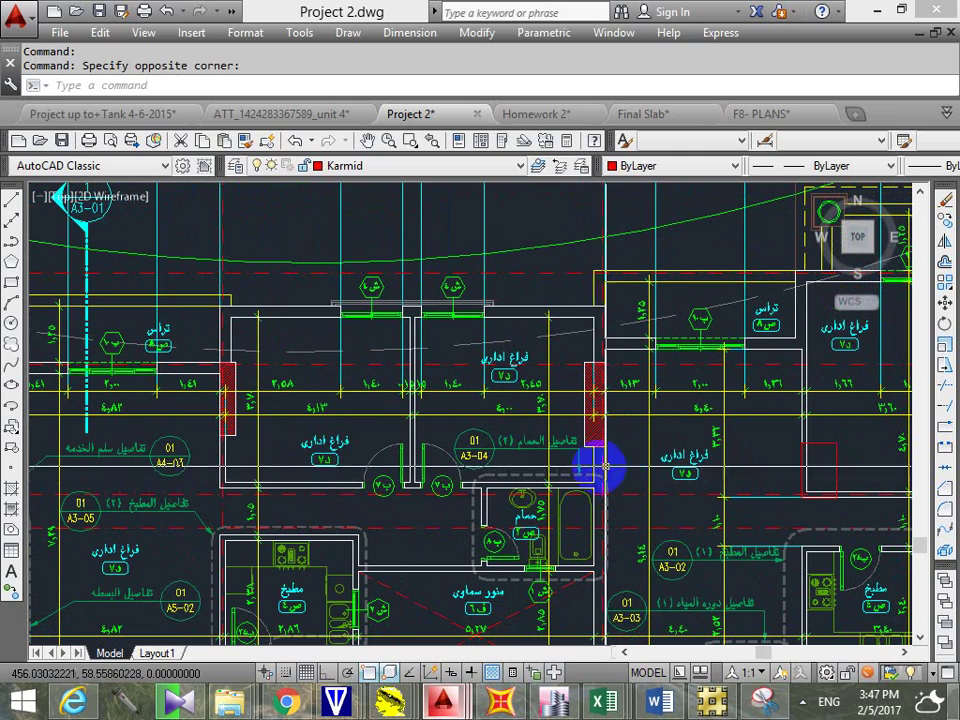
scroll(375, 476, down, 3)
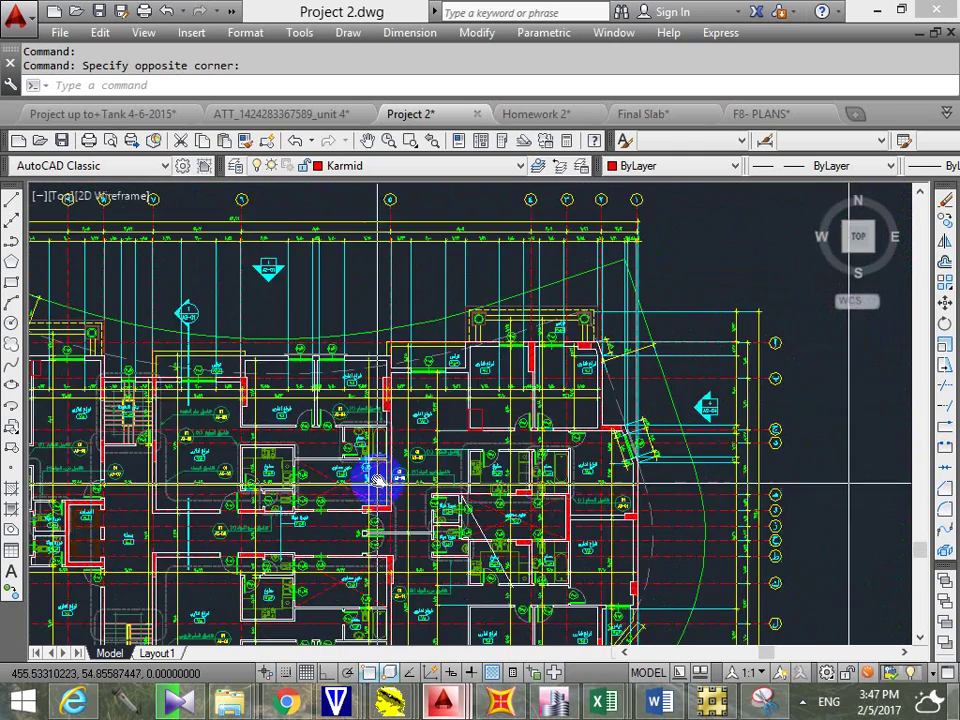
Step: Measure the length and width of the hatched column beside the terrace at the lower edge of the 1st floor plan
scroll(489, 407, up, 6)
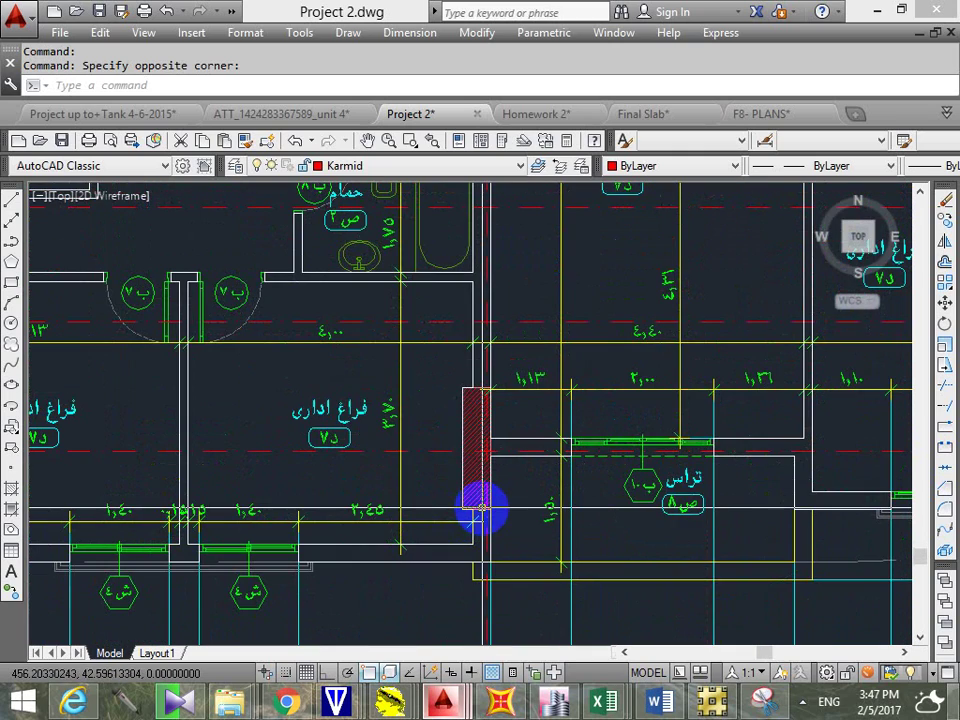
text(ist)
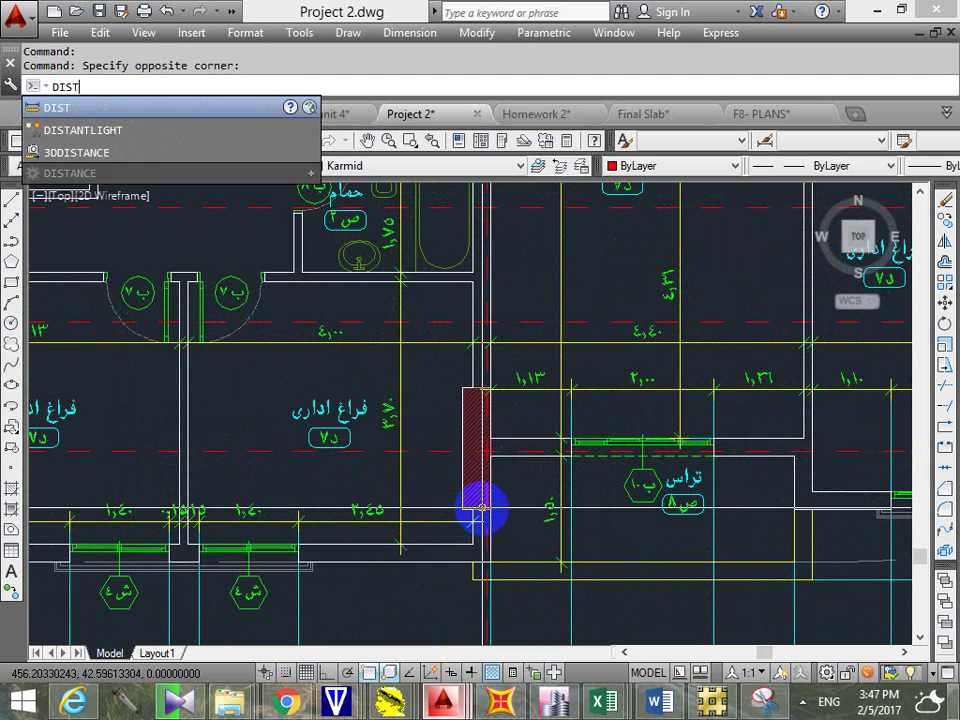
key(Return)
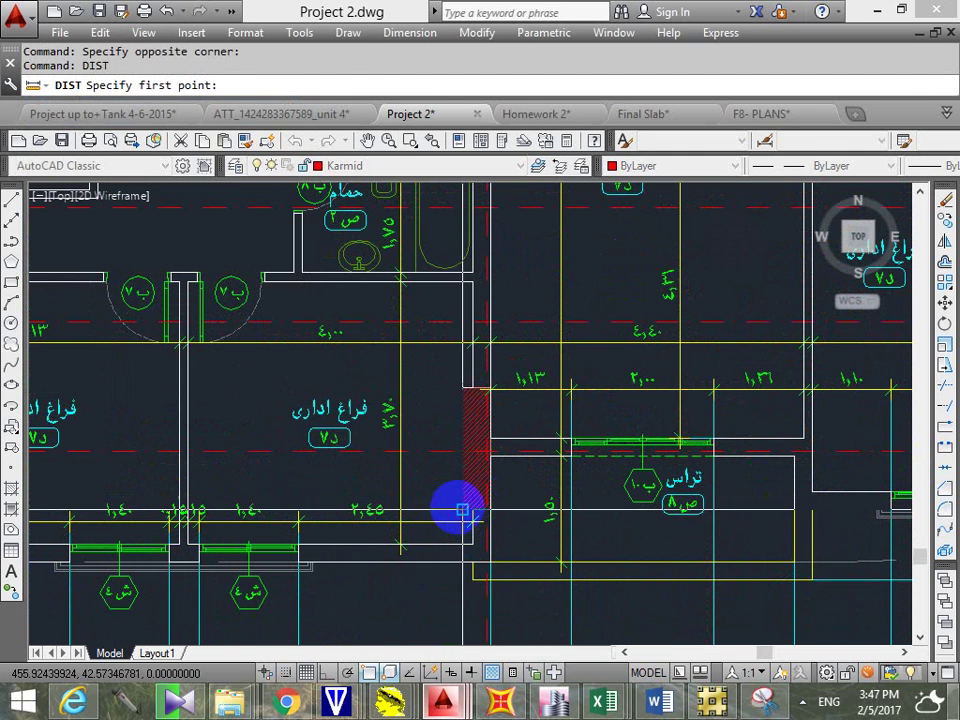
click(457, 507)
click(457, 381)
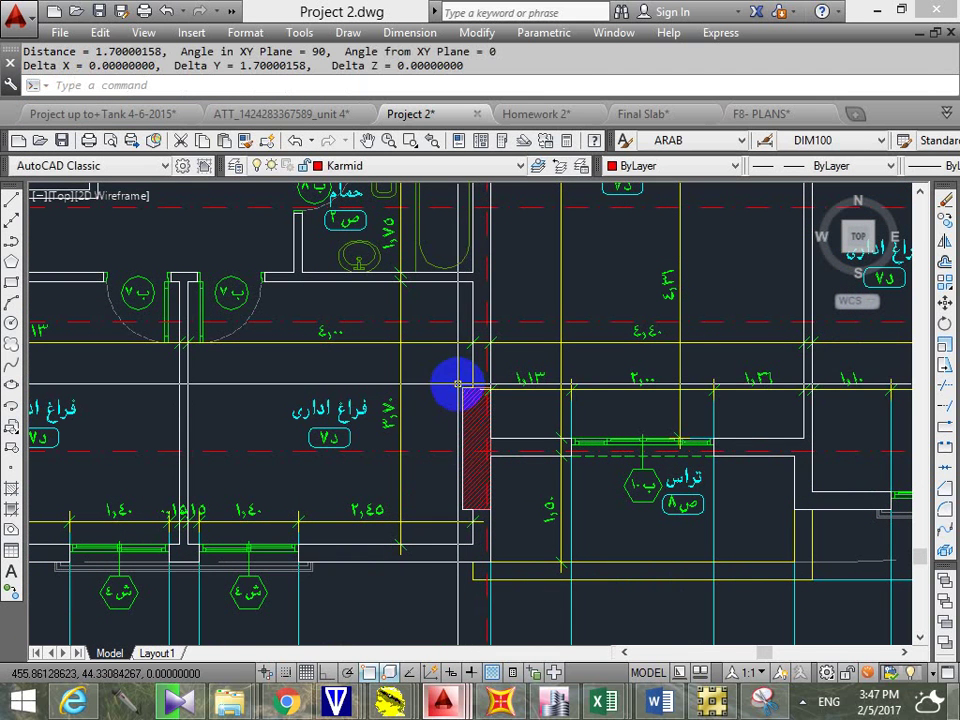
key(Return)
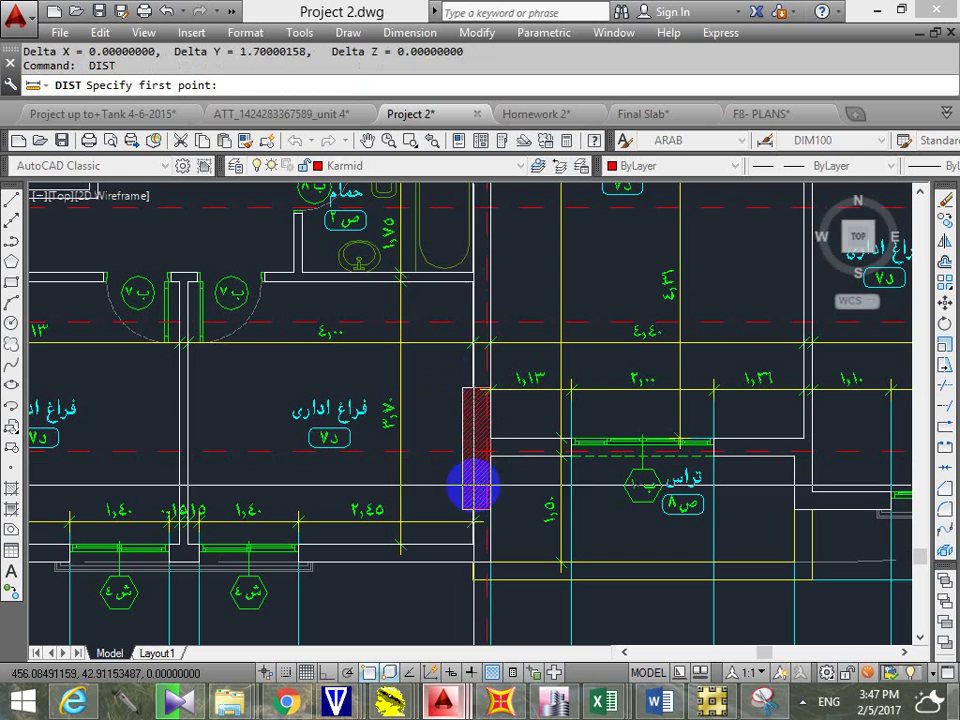
click(461, 502)
click(490, 502)
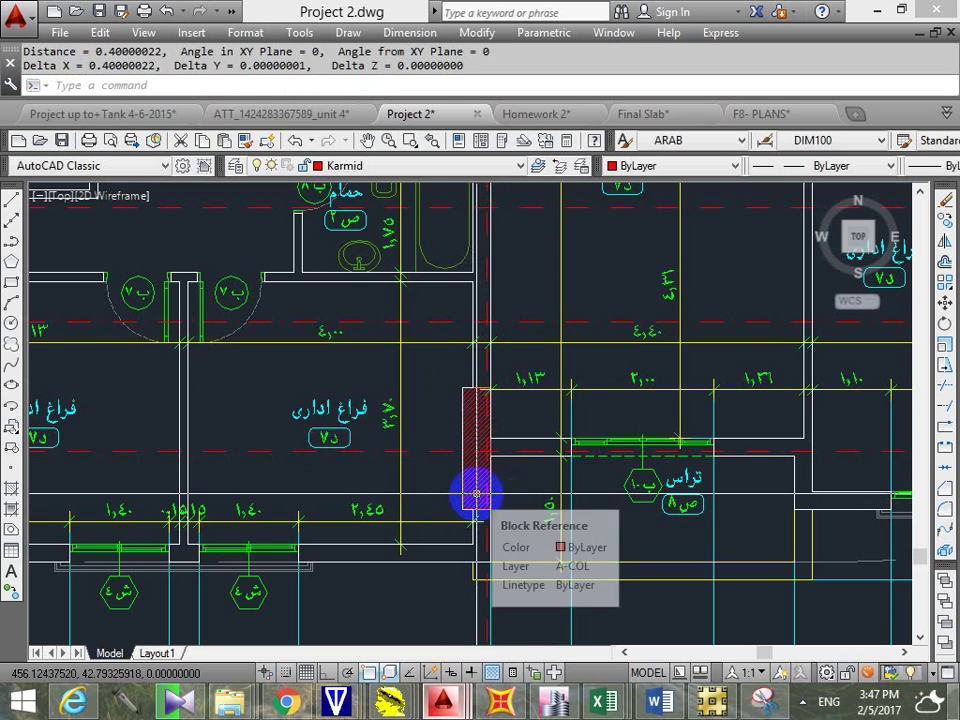
Step: Check the columns near the 1st floor corridor, and inspect the lower floor levels in the building section
scroll(531, 326, down, 8)
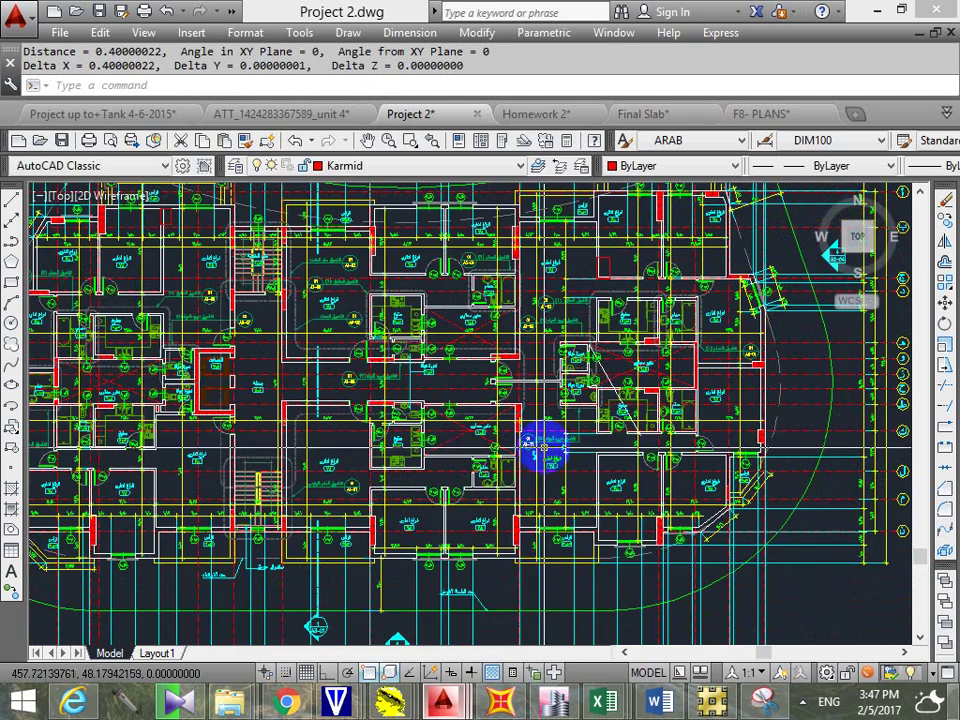
scroll(525, 364, up, 6)
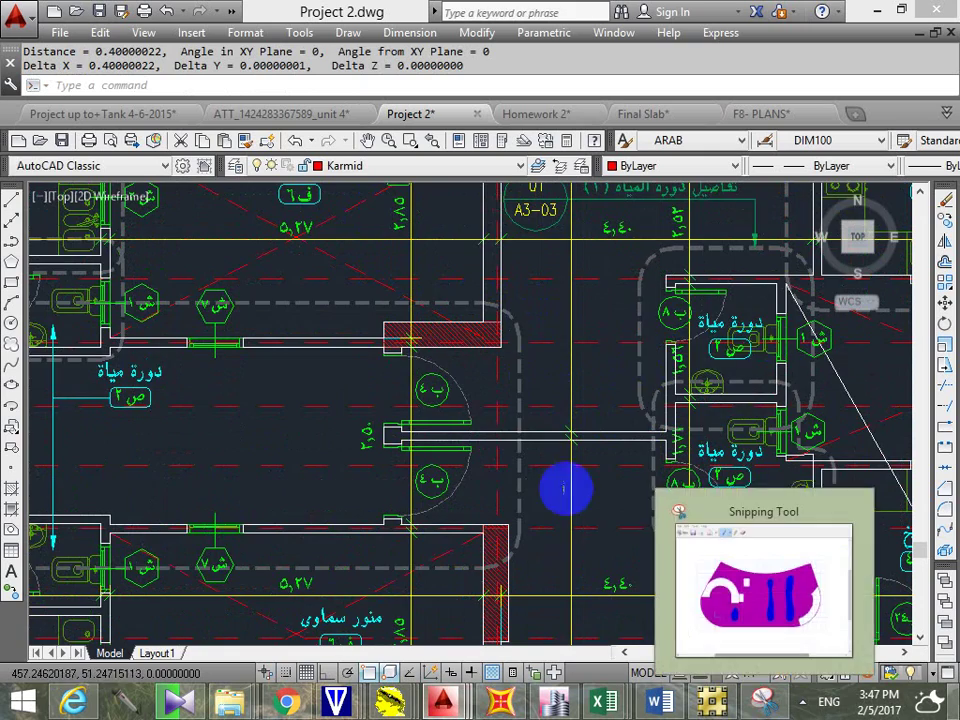
scroll(516, 399, down, 8)
scroll(600, 400, down, 8)
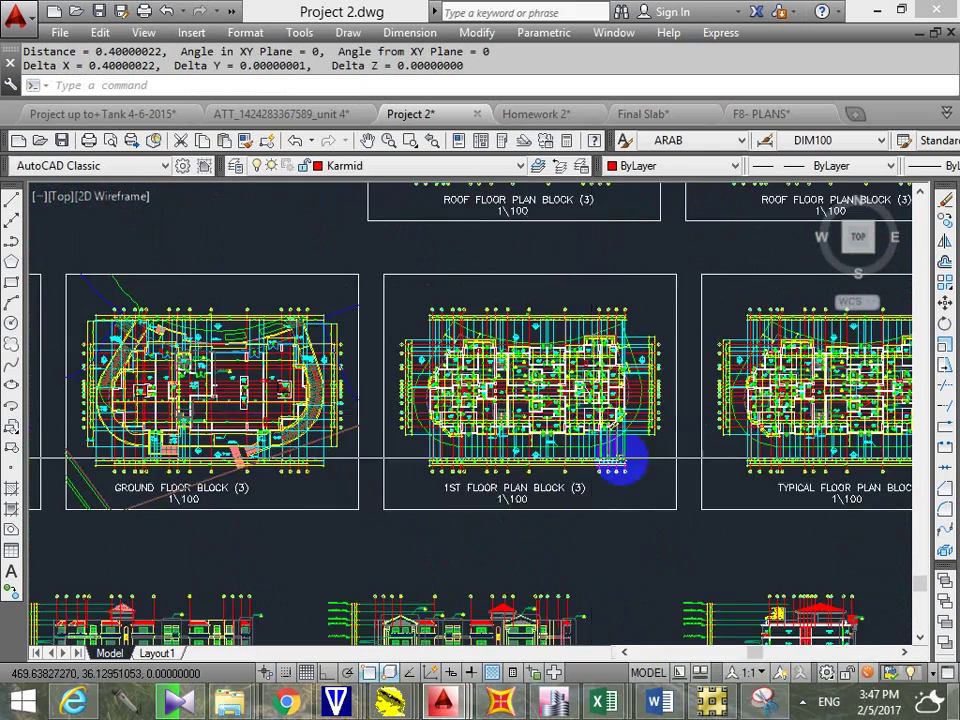
middle_drag(664, 510, 648, 440)
scroll(647, 438, up, 6)
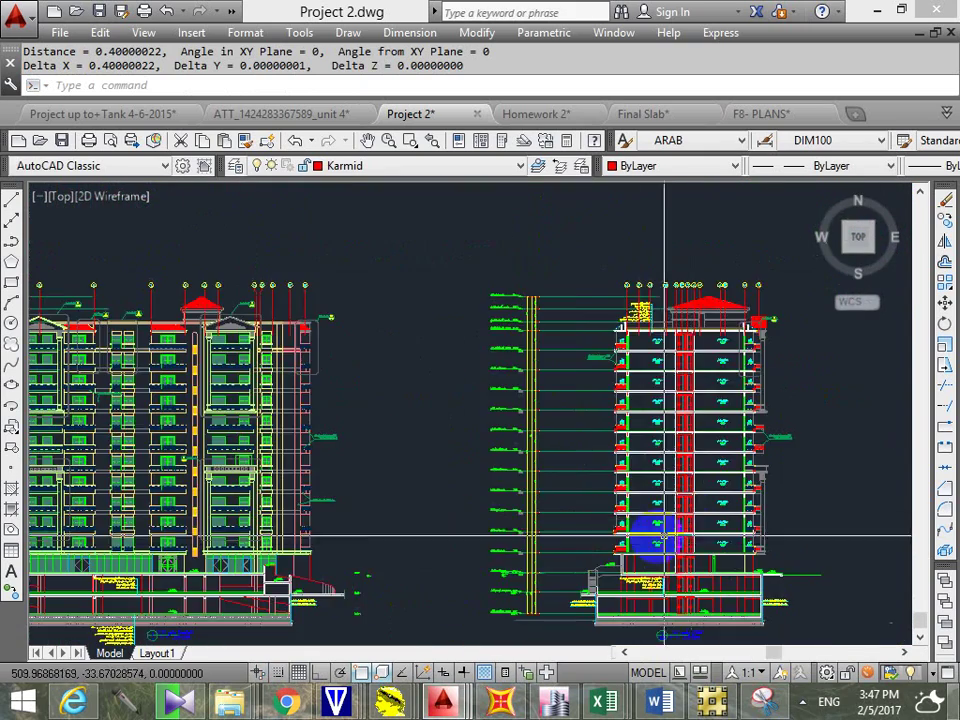
scroll(540, 572, up, 3)
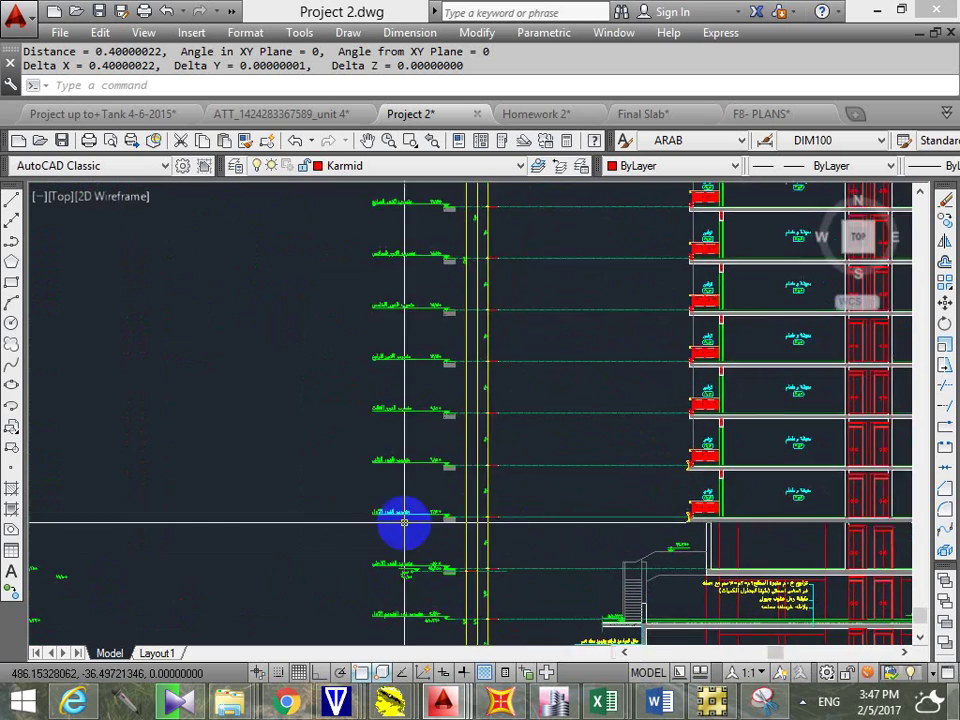
scroll(405, 521, up, 4)
Step: Examine the roof slab, parapet and top-floor level labels beside the building section
scroll(405, 518, down, 6)
middle_drag(463, 311, 456, 343)
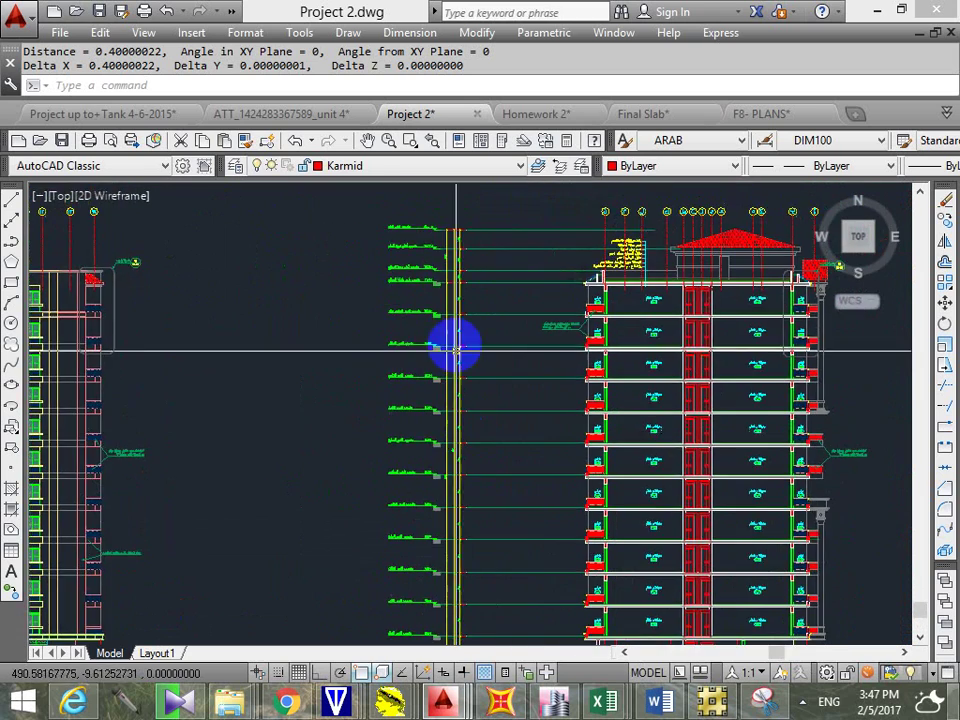
scroll(420, 189, up, 4)
middle_drag(477, 497, 482, 285)
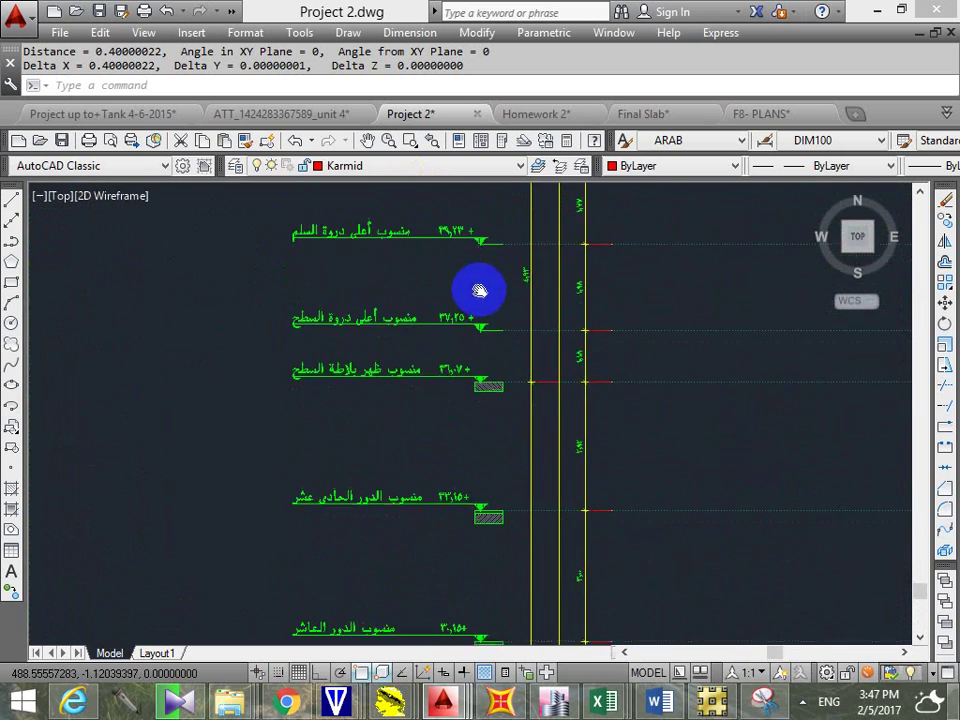
scroll(318, 430, down, 3)
scroll(360, 443, down, 3)
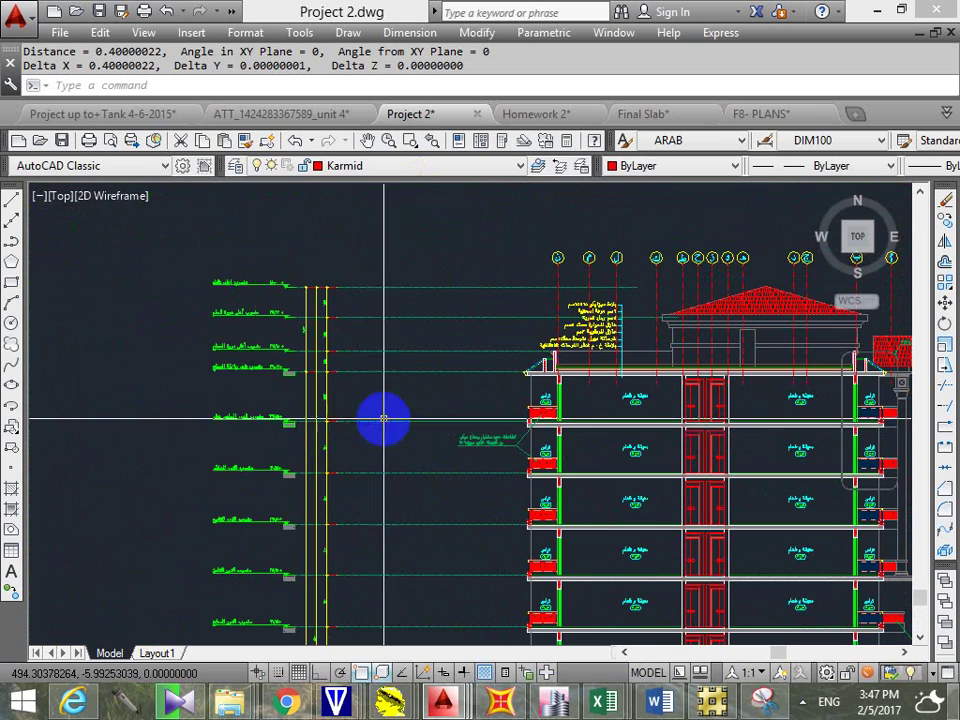
scroll(294, 369, up, 3)
scroll(402, 385, up, 2)
scroll(402, 385, down, 2)
middle_drag(349, 407, 407, 407)
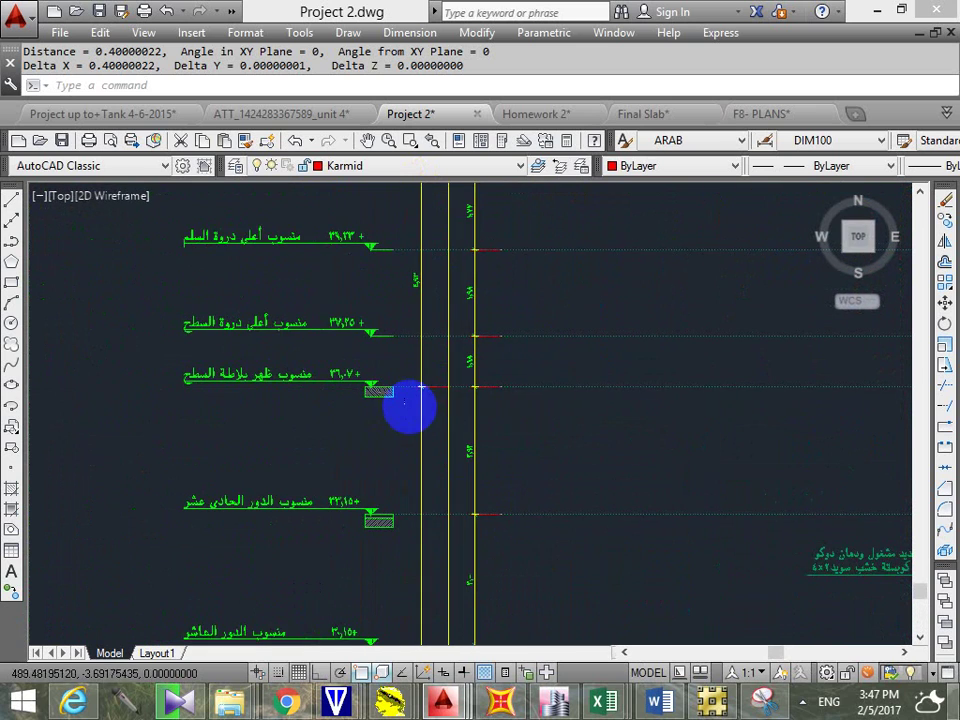
scroll(422, 383, down, 4)
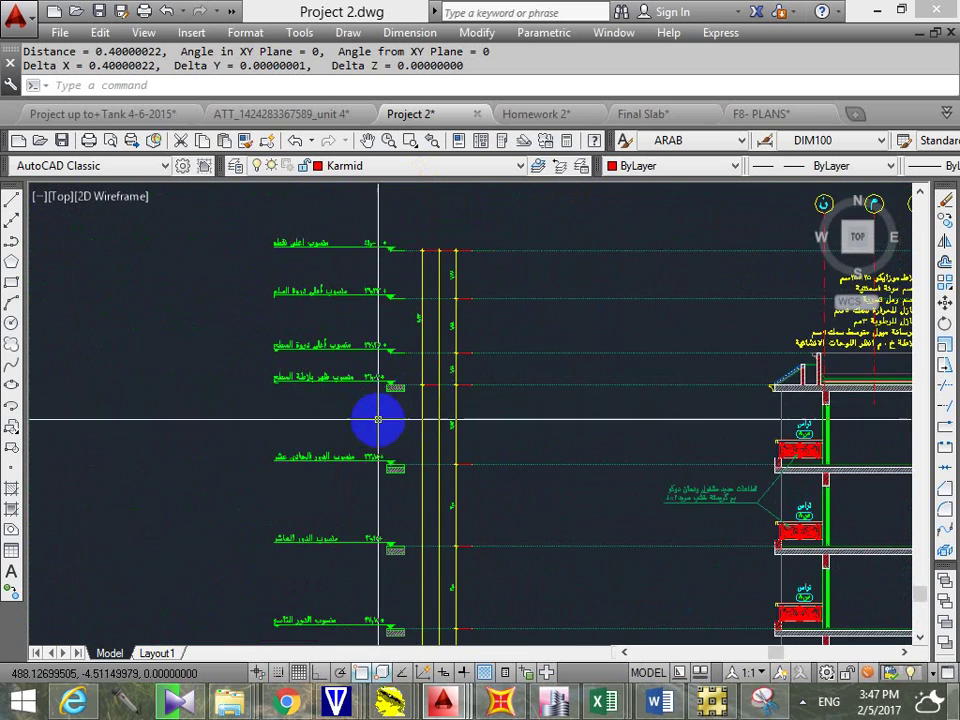
scroll(420, 259, up, 3)
Step: Examine the building section's storeys from the basements upward, checking the level labels up to the eleventh floor
scroll(489, 414, down, 4)
middle_drag(489, 414, 484, 300)
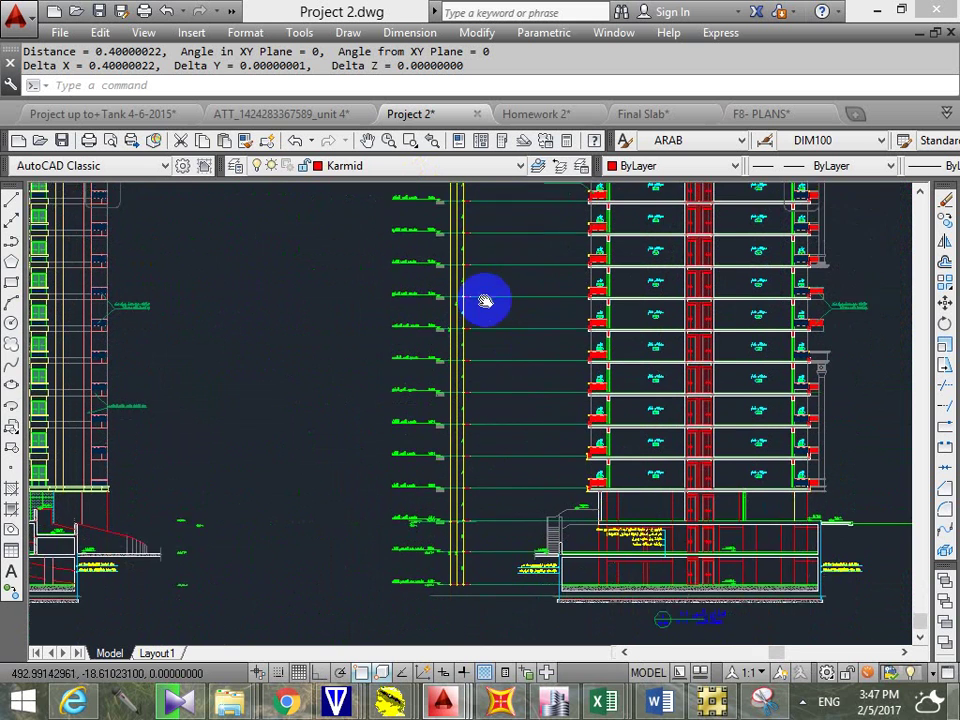
middle_drag(486, 511, 443, 535)
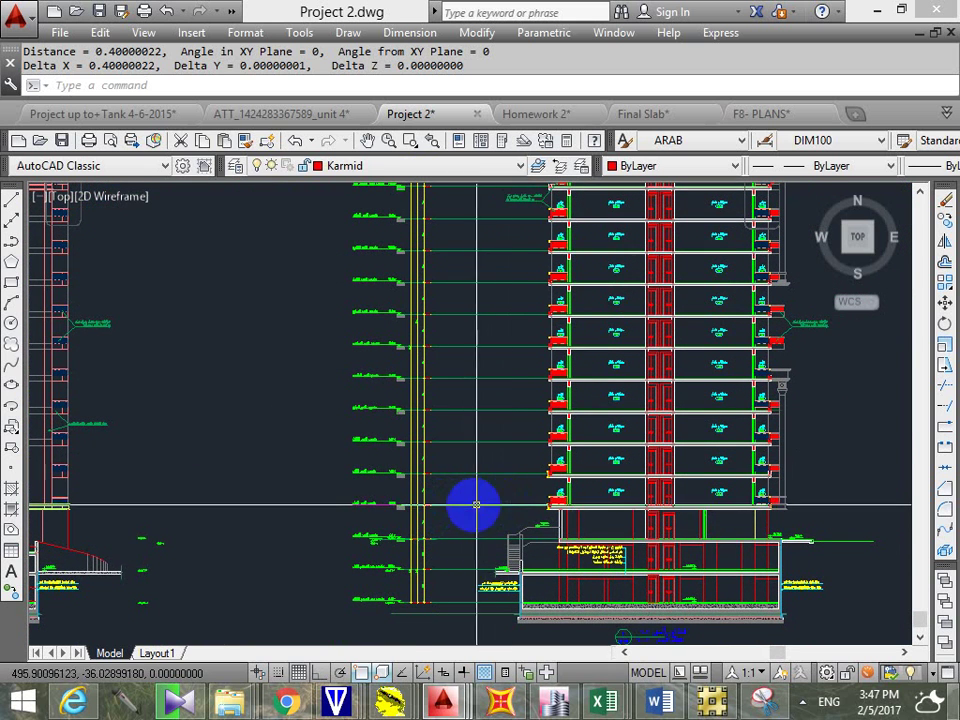
mouse_move(603, 702)
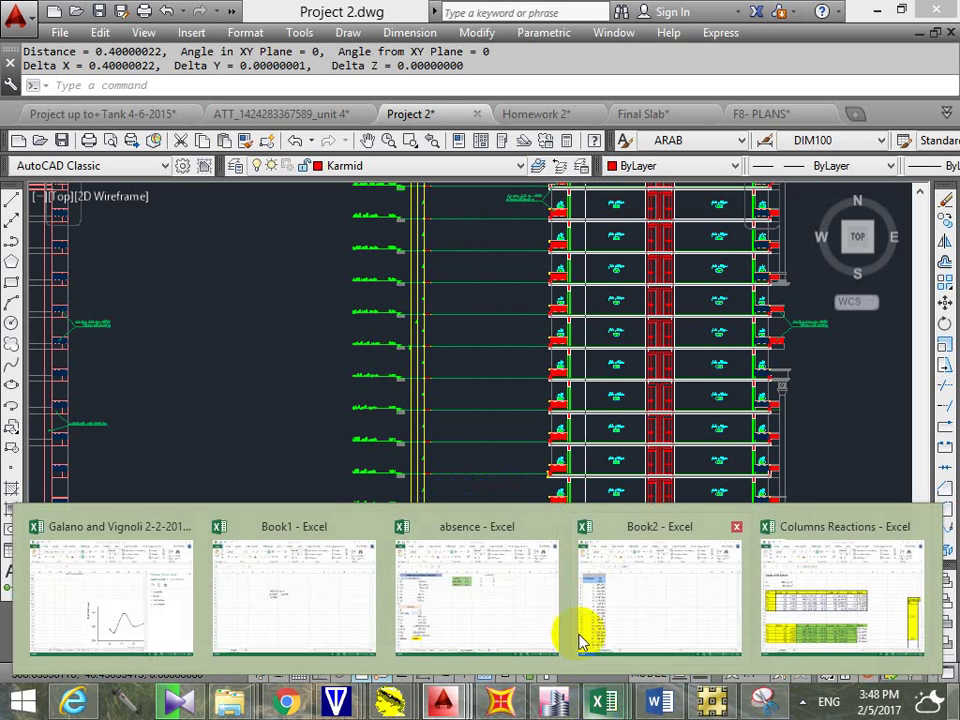
middle_drag(499, 347, 445, 369)
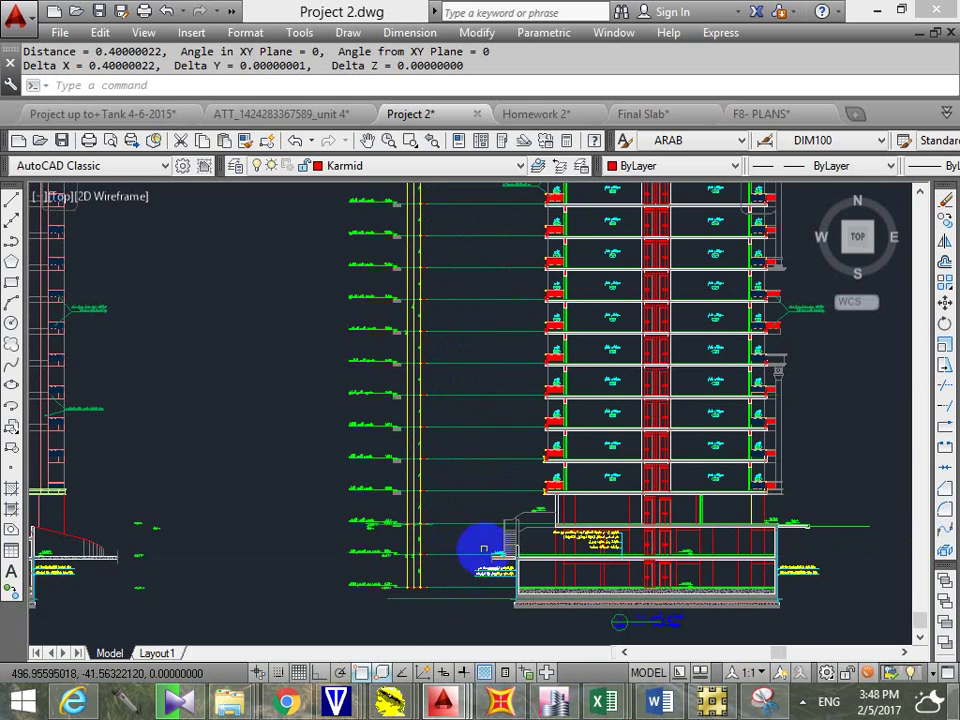
middle_drag(475, 484, 480, 546)
mouse_move(566, 540)
middle_down()
mouse_move(514, 538)
mouse_move(522, 514)
middle_up()
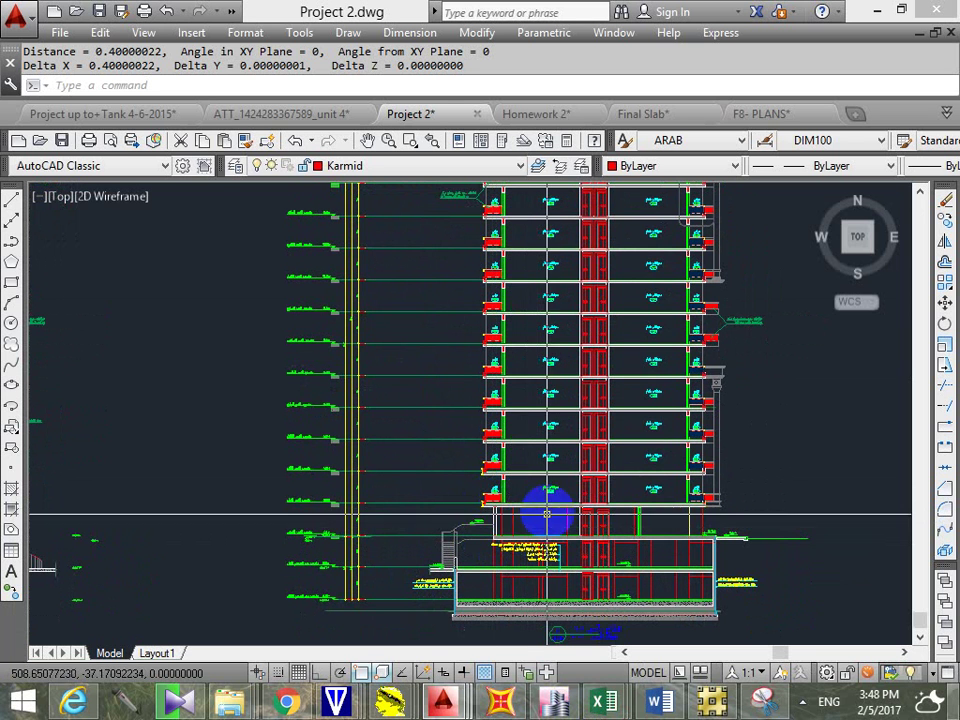
scroll(285, 561, up, 8)
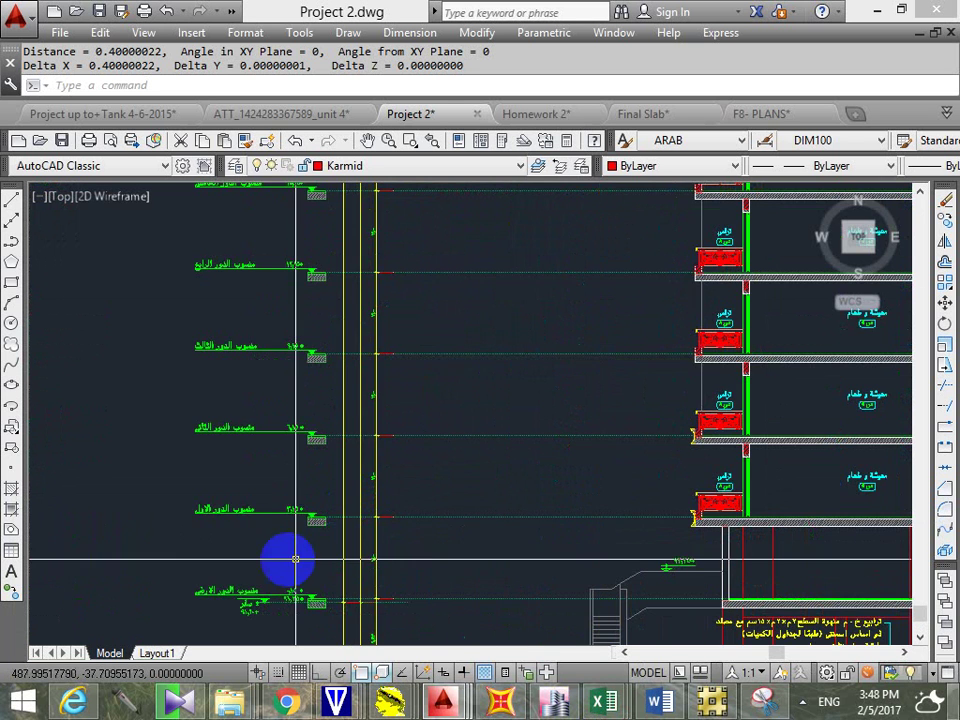
scroll(234, 522, down, 4)
mouse_move(274, 499)
middle_down()
mouse_move(413, 516)
mouse_move(381, 557)
mouse_move(414, 621)
mouse_move(428, 370)
mouse_move(407, 381)
mouse_move(296, 347)
mouse_move(300, 411)
middle_up()
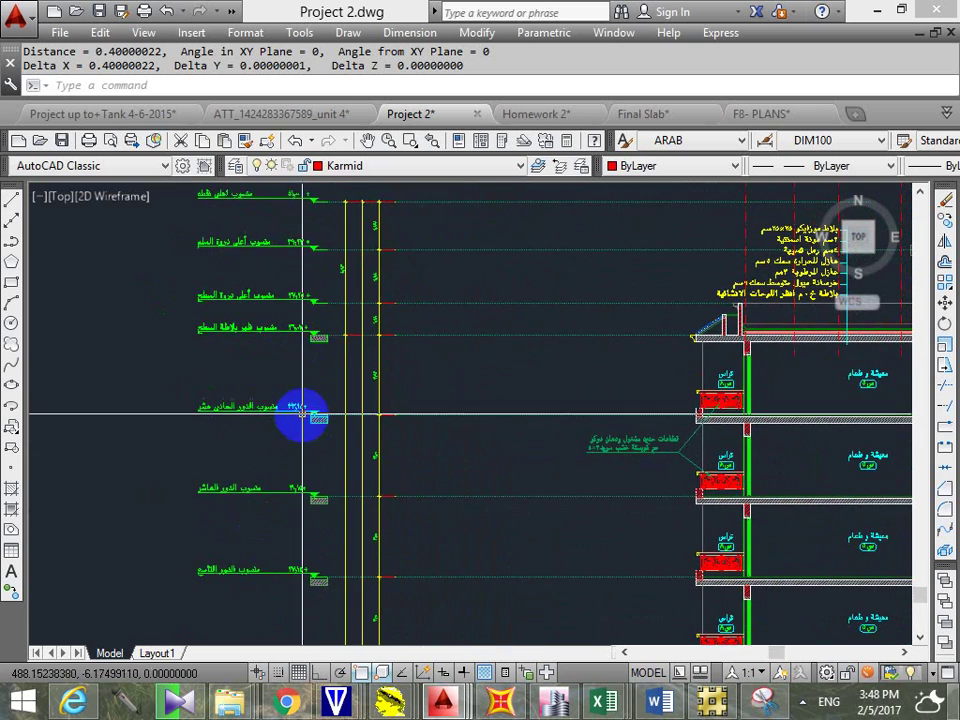
Step: Examine the building section's storeys from the roof down to the basements, and view the whole section beside the elevation
scroll(260, 417, up, 2)
scroll(347, 369, down, 4)
middle_drag(437, 343, 444, 296)
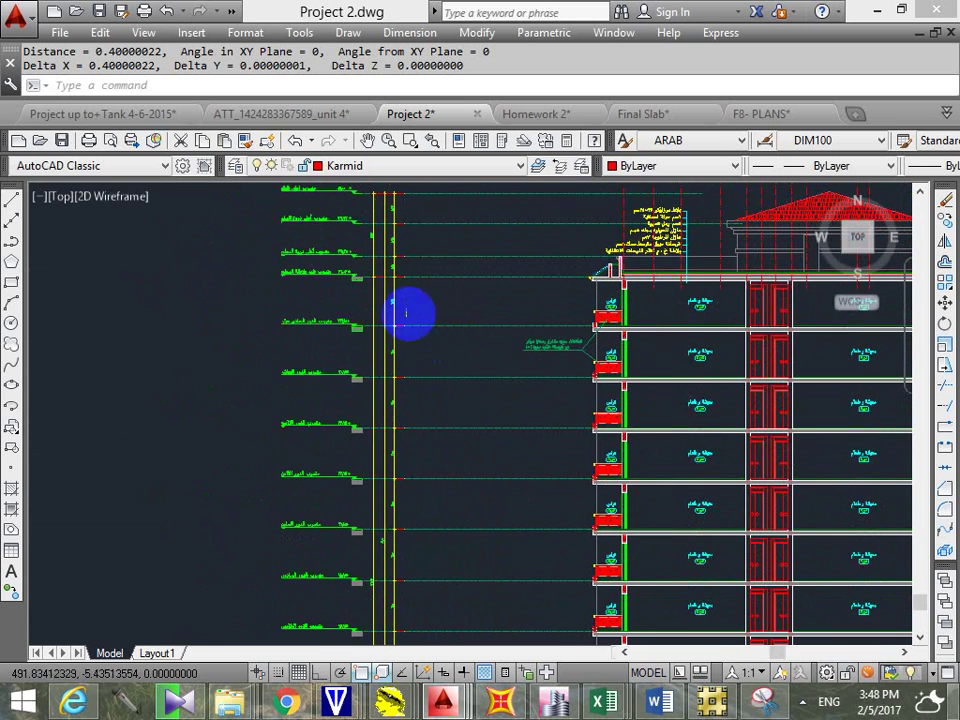
scroll(480, 375, down, 4)
scroll(488, 481, up, 4)
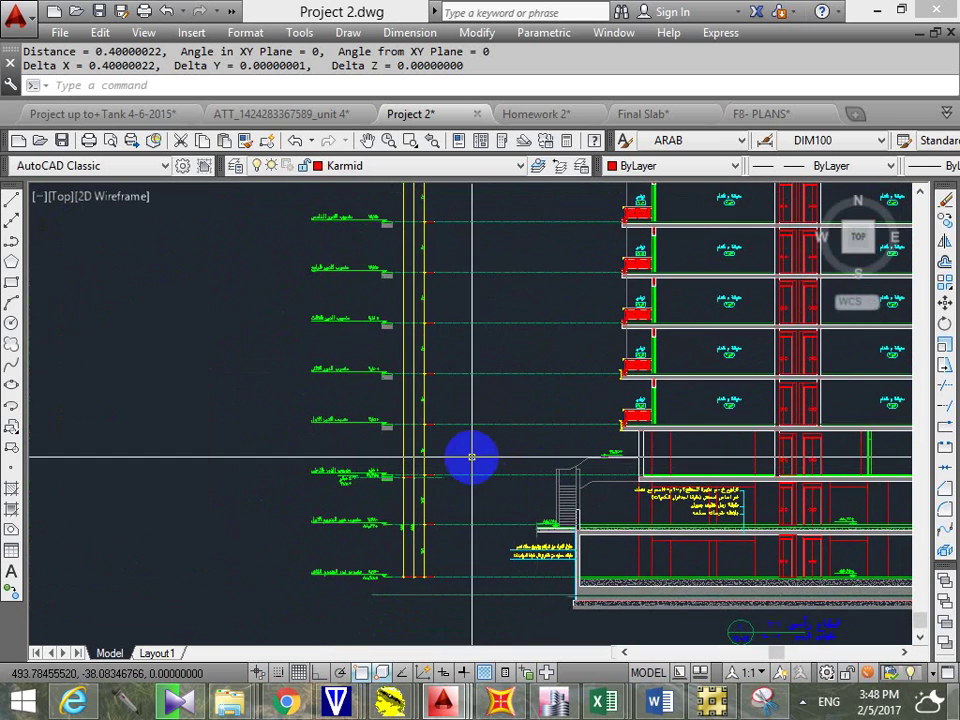
mouse_move(658, 467)
middle_down()
mouse_move(626, 439)
mouse_move(632, 418)
middle_up()
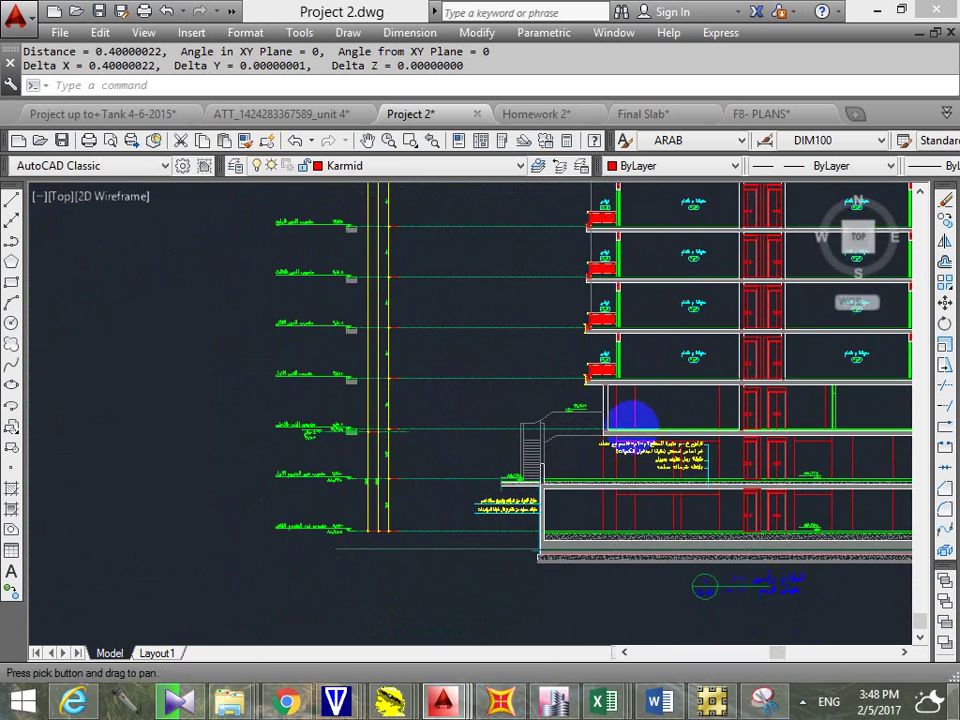
scroll(660, 465, up, 3)
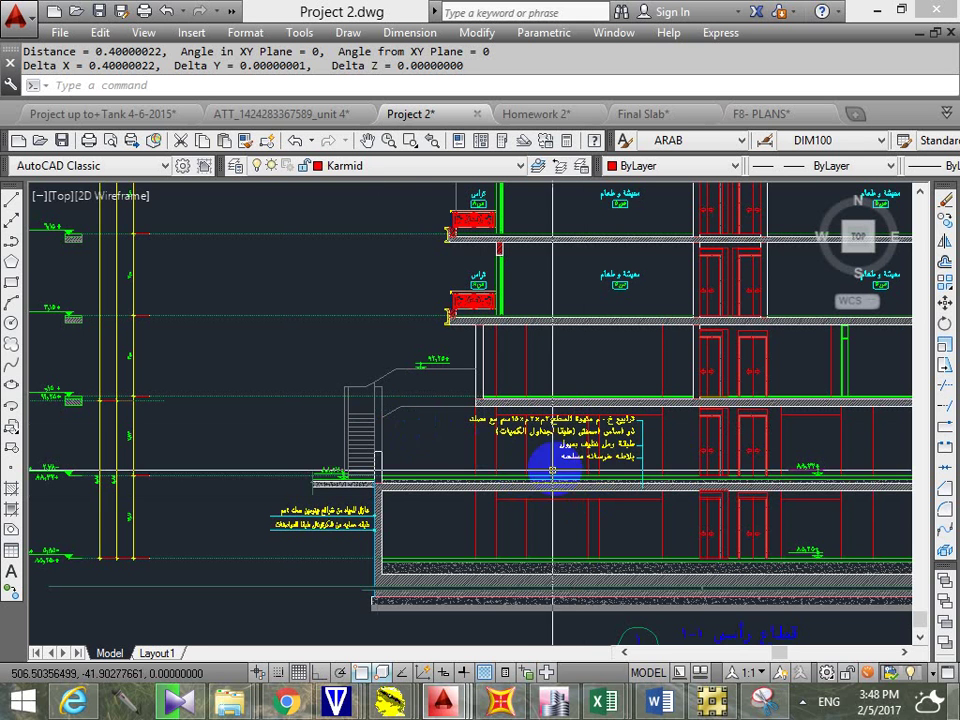
mouse_move(557, 467)
middle_down()
mouse_move(574, 484)
mouse_move(568, 505)
mouse_move(564, 413)
mouse_move(527, 438)
mouse_move(536, 492)
middle_up()
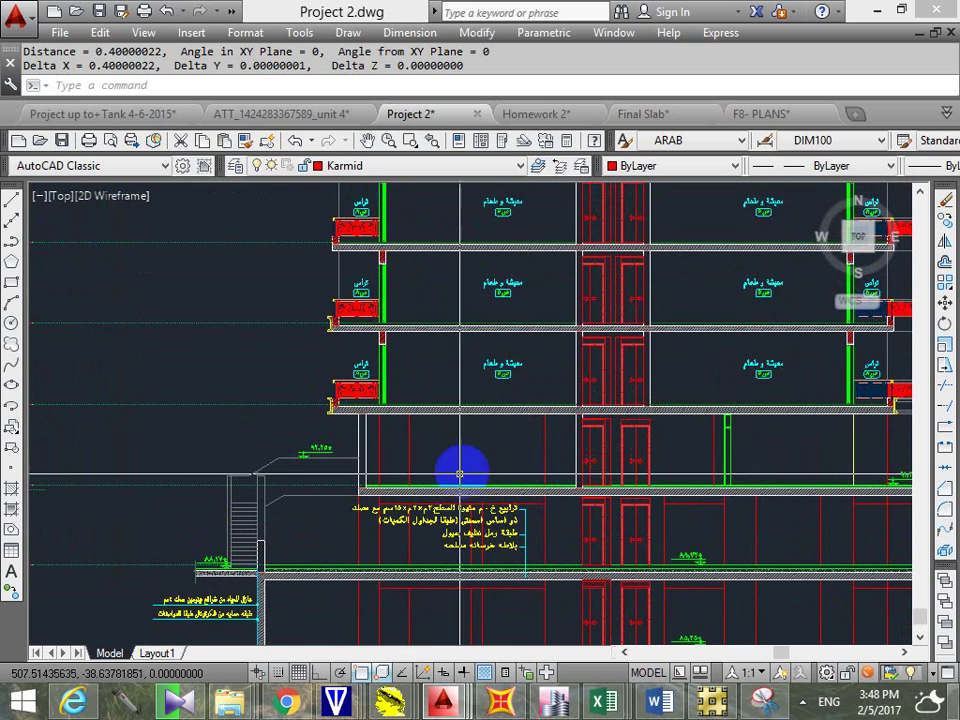
scroll(583, 418, down, 6)
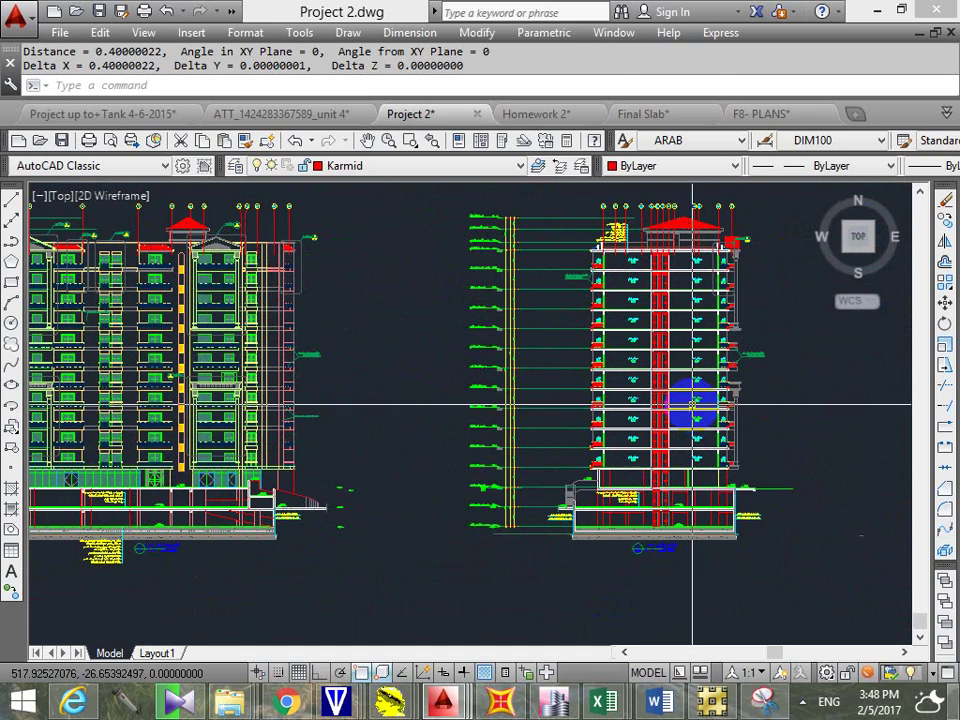
Step: Switch to the Columns Reactions workbook and check the 3Floors reactions of joints 32 and 14
click(711, 700)
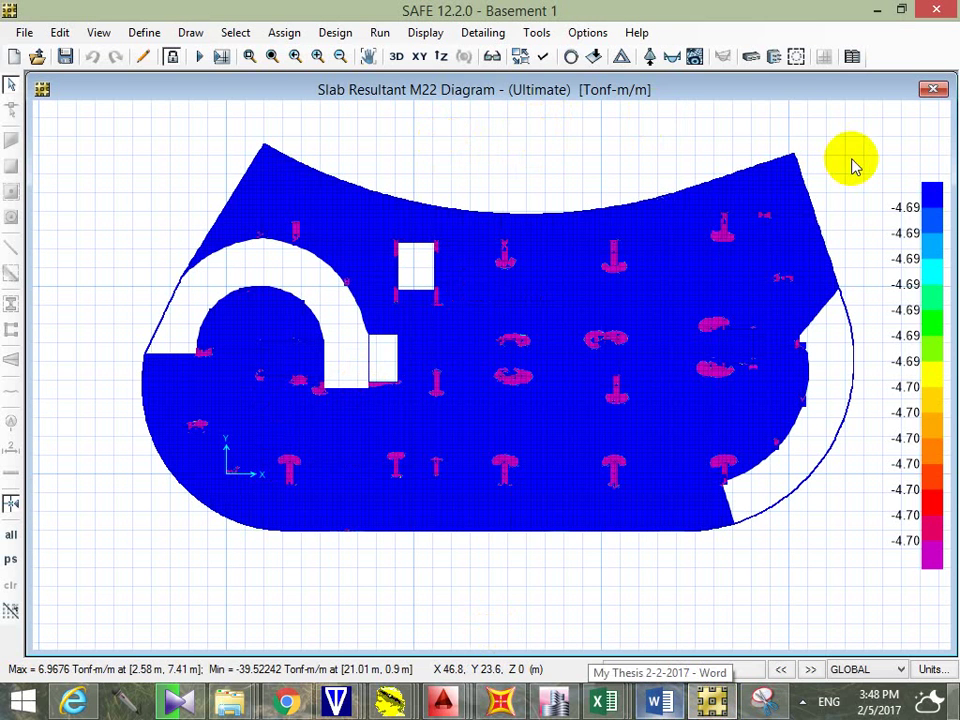
click(557, 700)
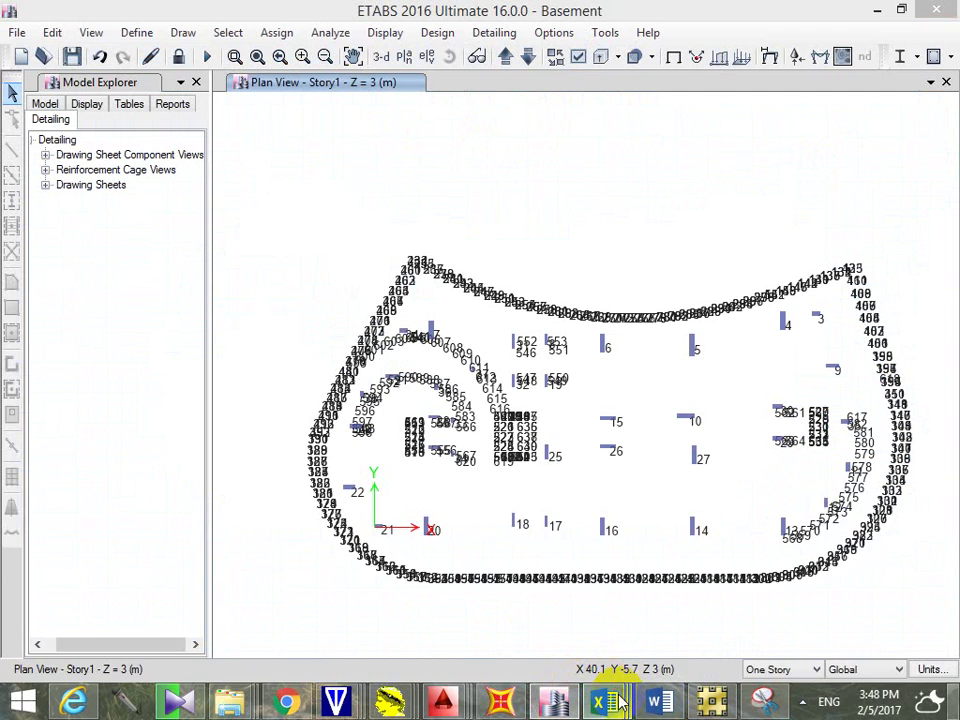
mouse_move(622, 700)
click(815, 594)
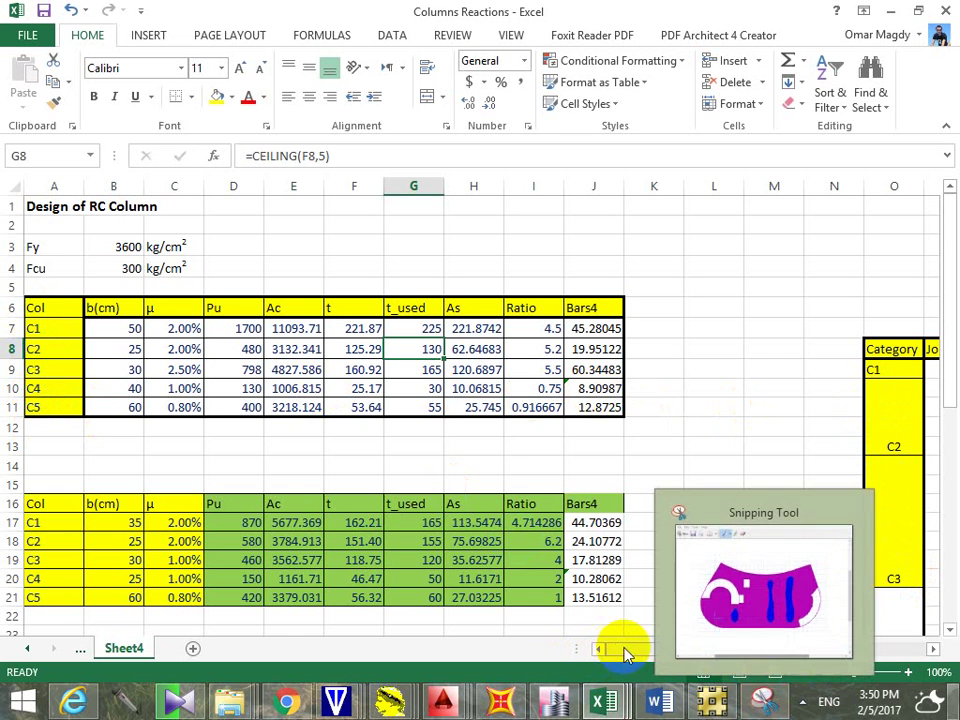
drag(624, 652, 735, 652)
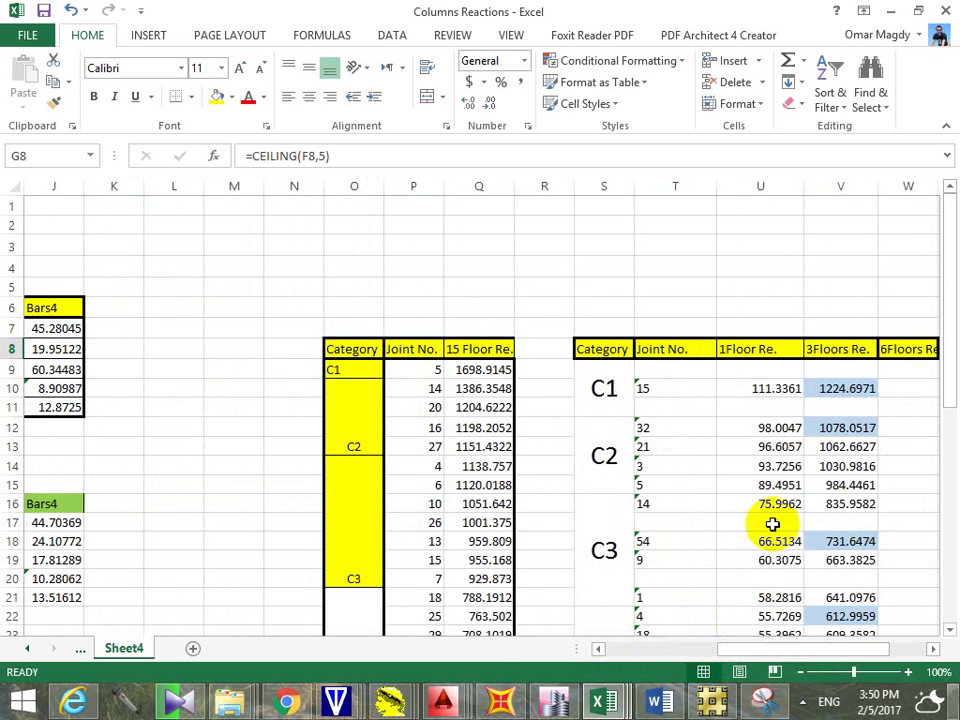
click(834, 428)
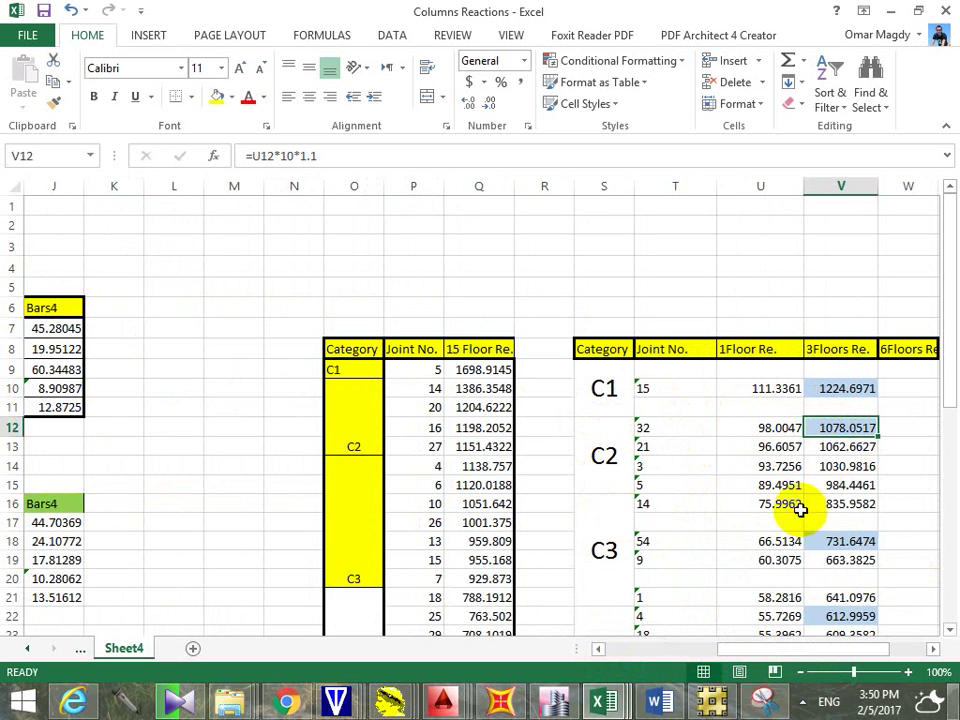
click(860, 505)
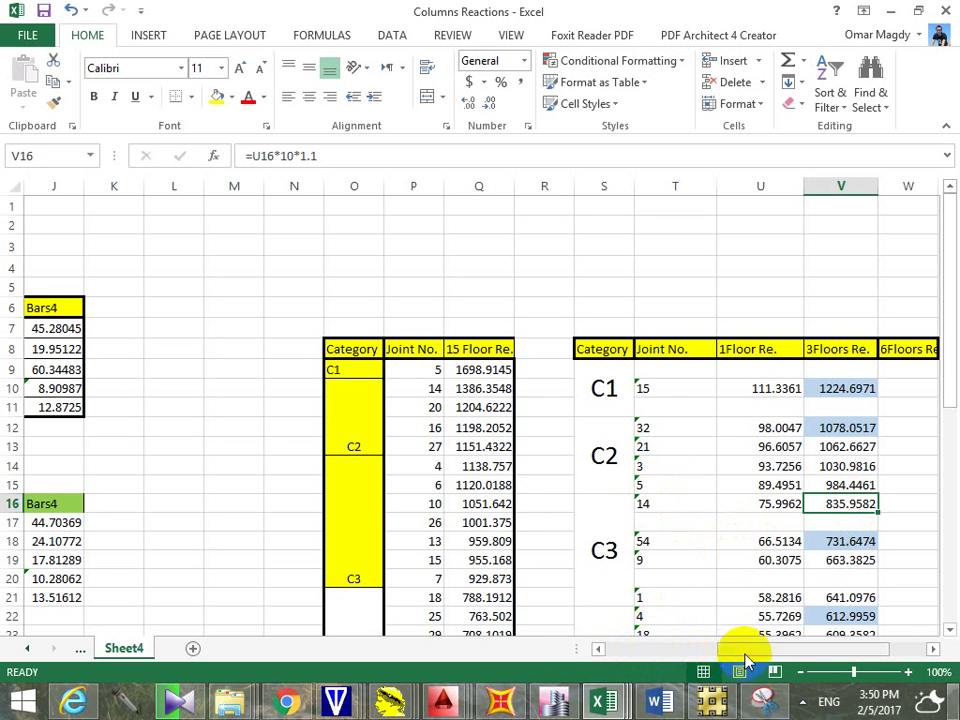
Step: Check the 15-floor reactions of joints 5, 14, 4 and 18, and return to the RC column design tables
mouse_move(740, 645)
mouse_down()
mouse_move(784, 643)
mouse_move(619, 645)
mouse_move(808, 637)
mouse_move(726, 630)
mouse_up()
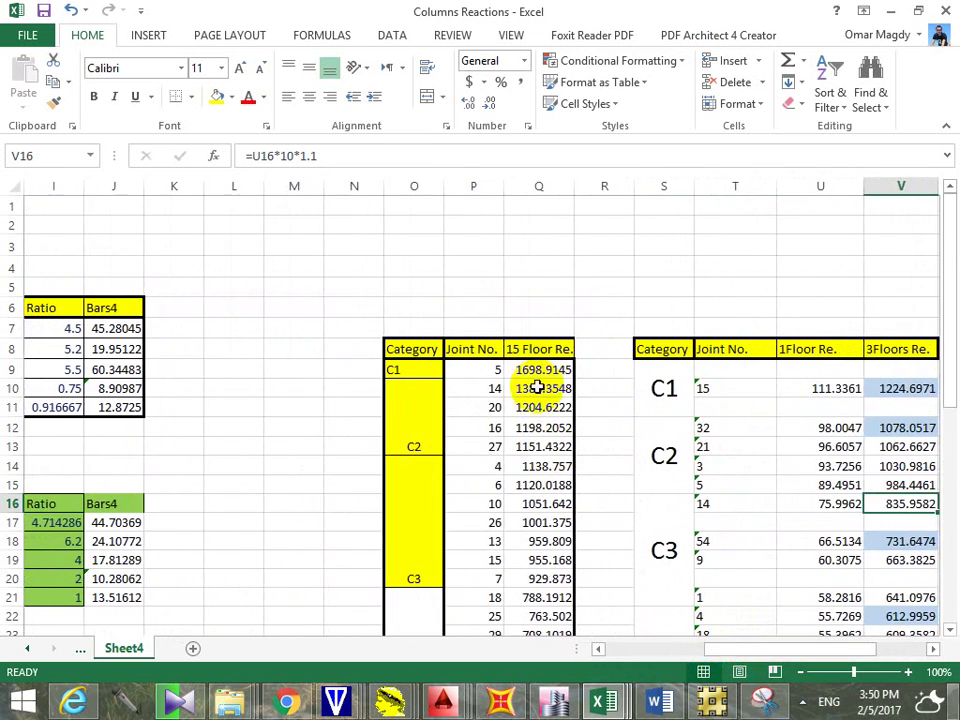
click(541, 369)
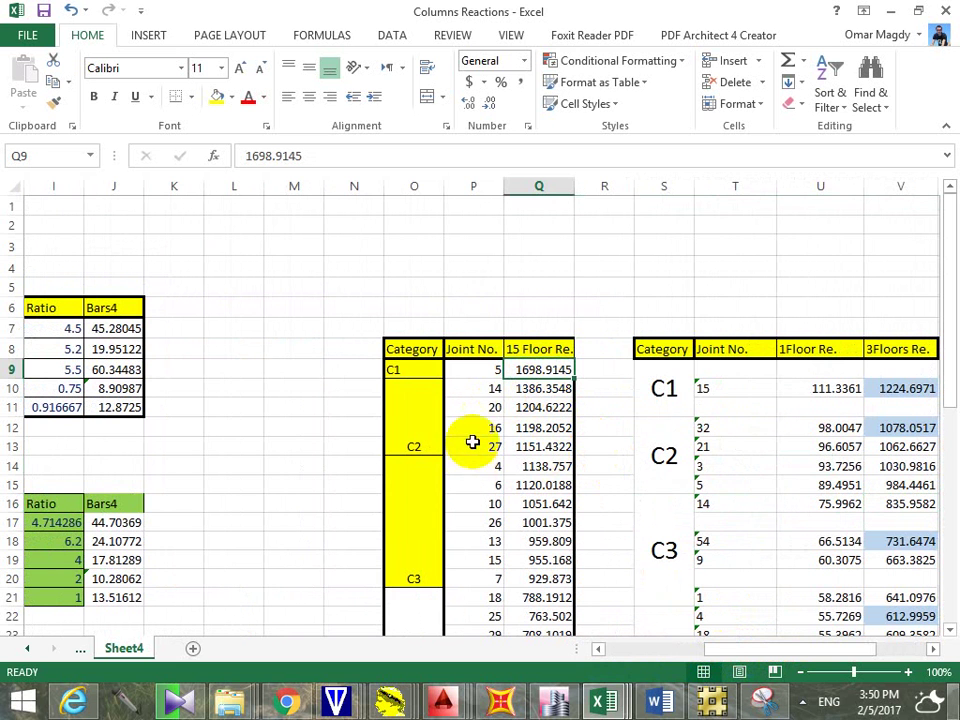
click(536, 388)
click(539, 467)
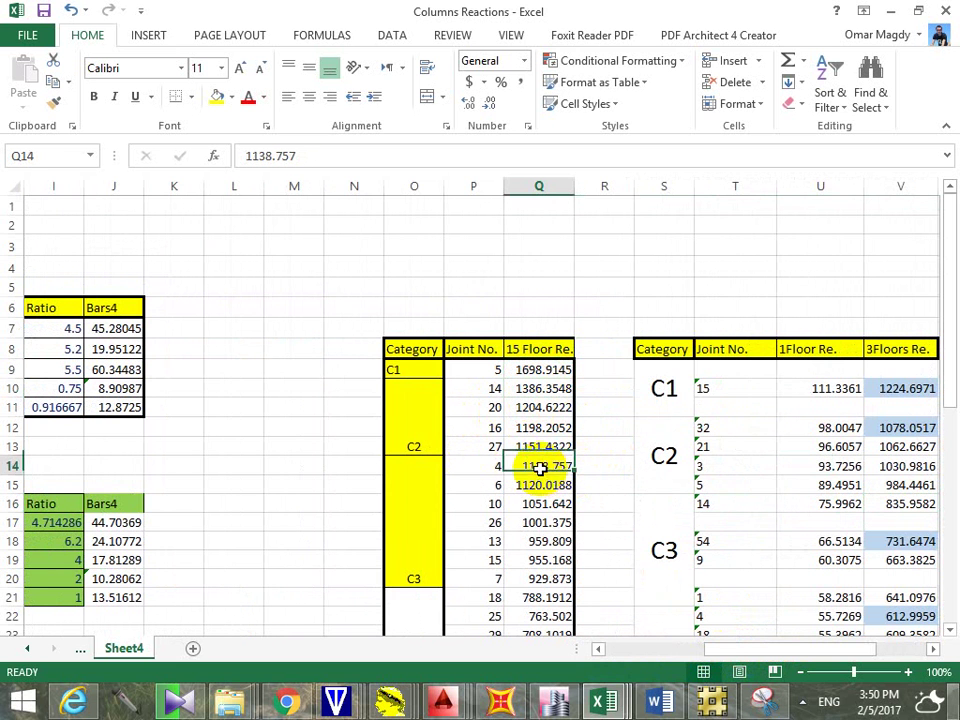
click(545, 597)
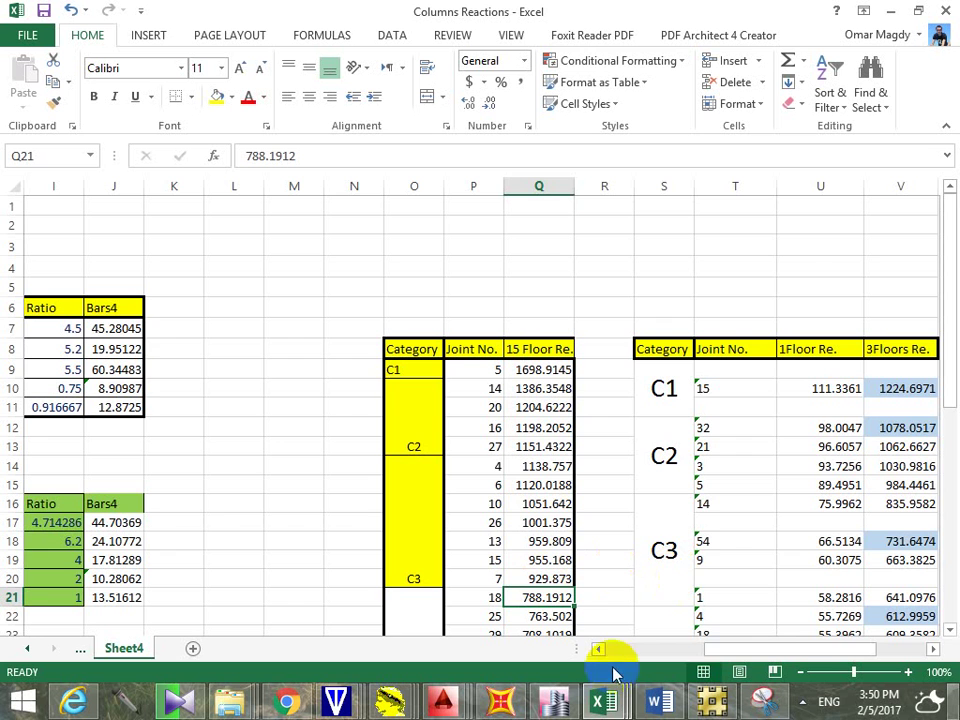
drag(740, 650, 640, 648)
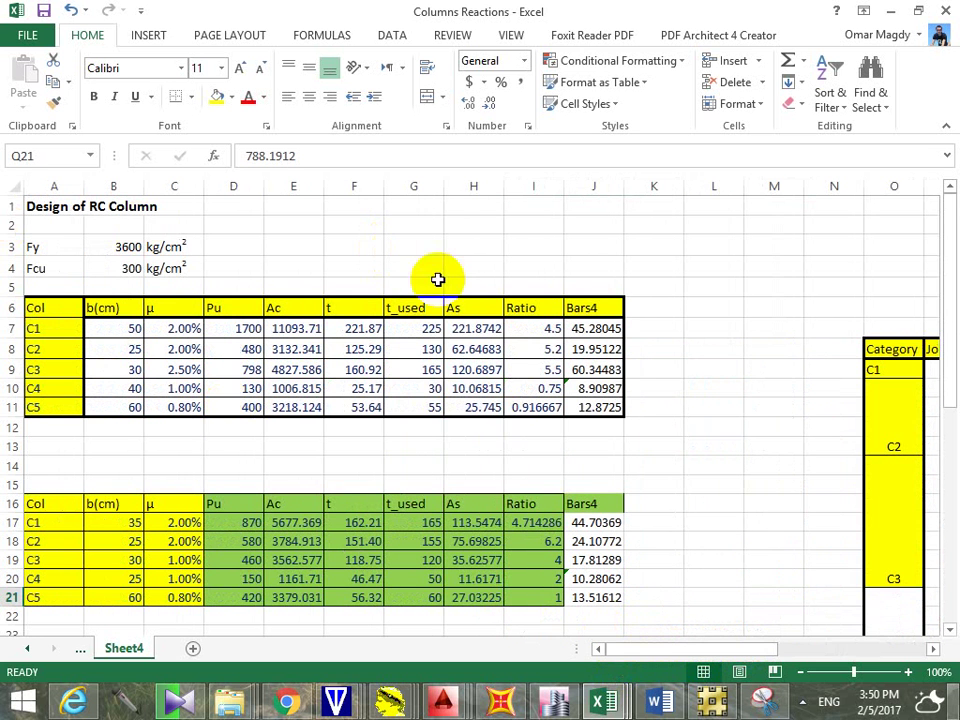
right_click(441, 701)
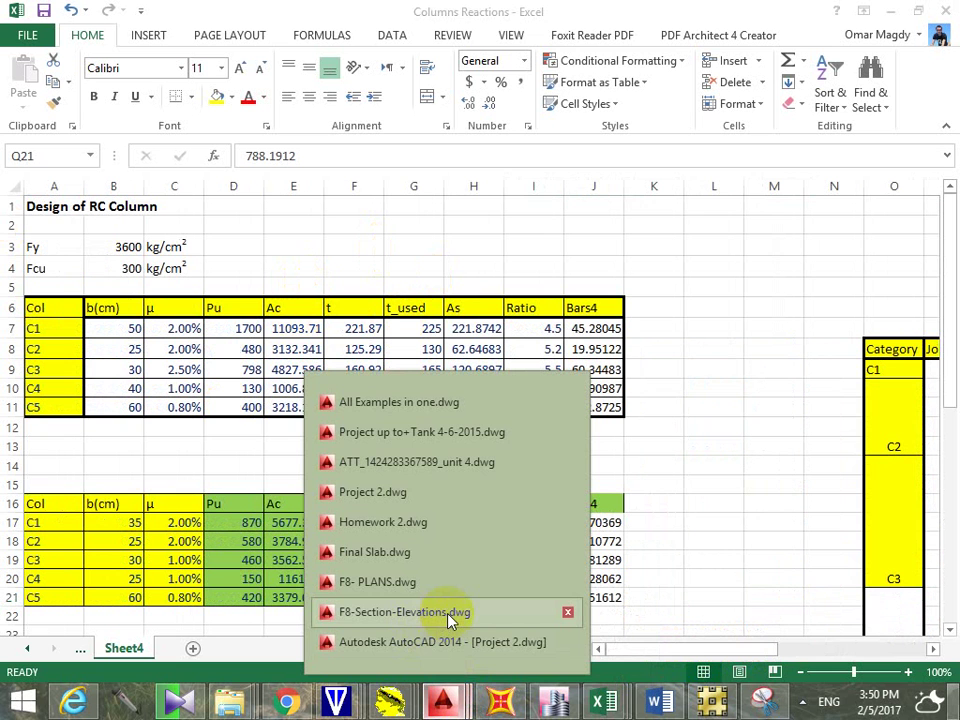
click(677, 343)
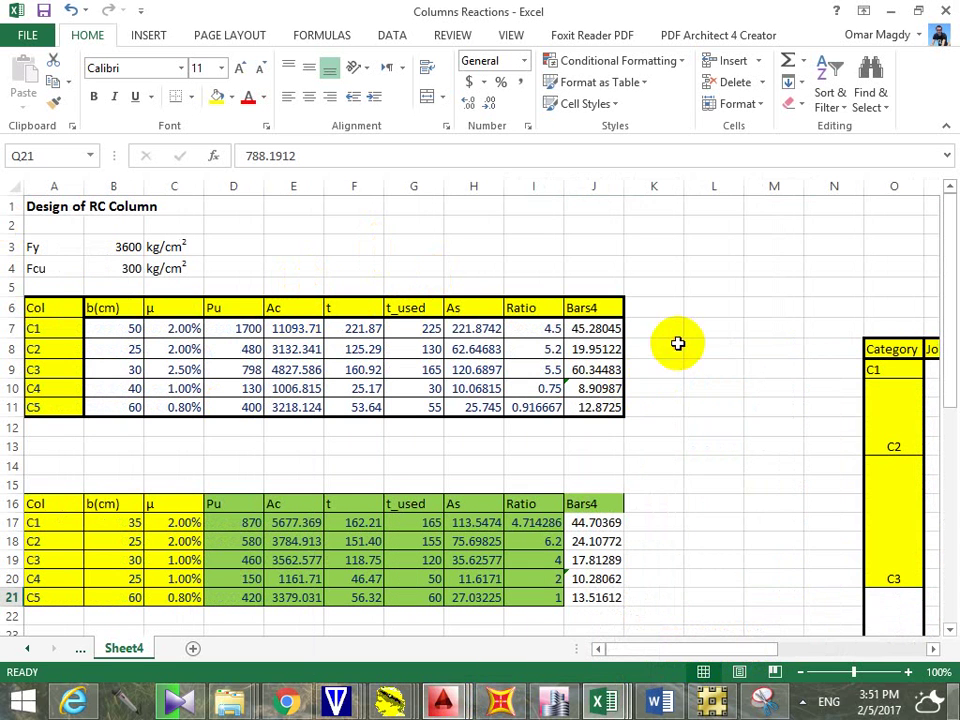
Step: Inspect column C1's reinforcement percentage and the bar-area divisor in its Bars4 formula in the upper design table
click(176, 328)
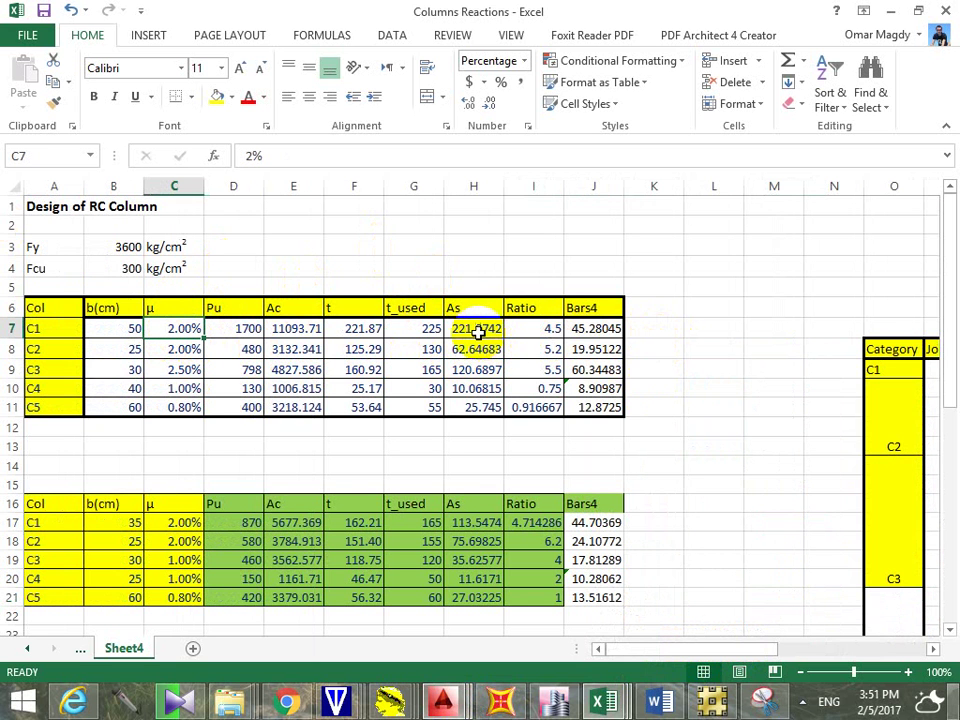
click(591, 327)
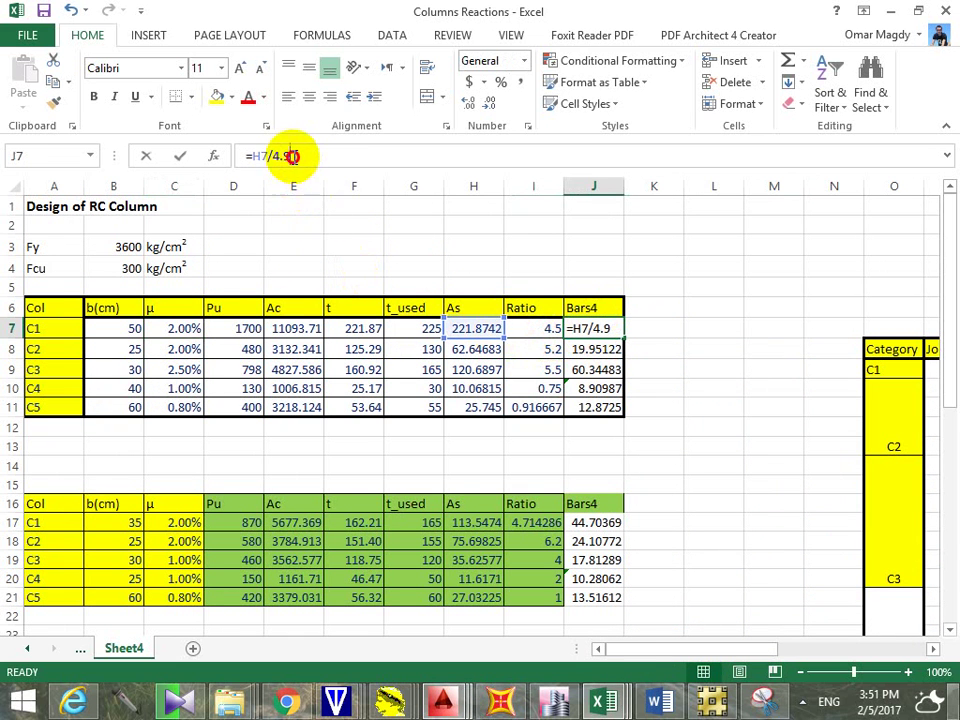
drag(290, 156, 271, 156)
click(686, 385)
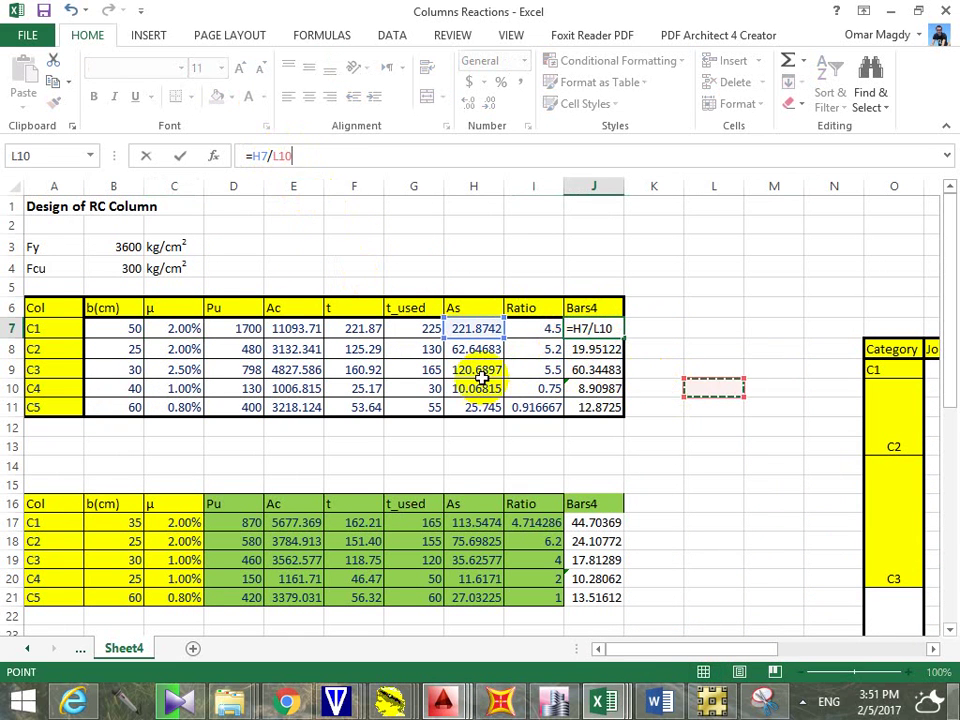
key(Escape)
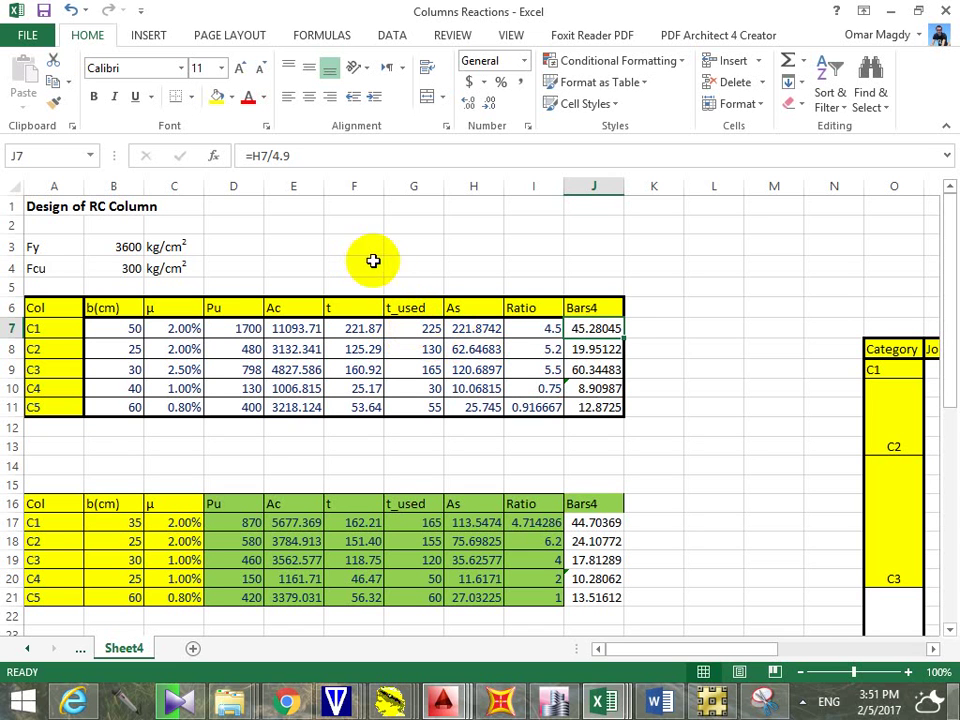
Step: Inspect column C1's Ratio formula and recheck the divisor in its Bars4 formula
click(546, 328)
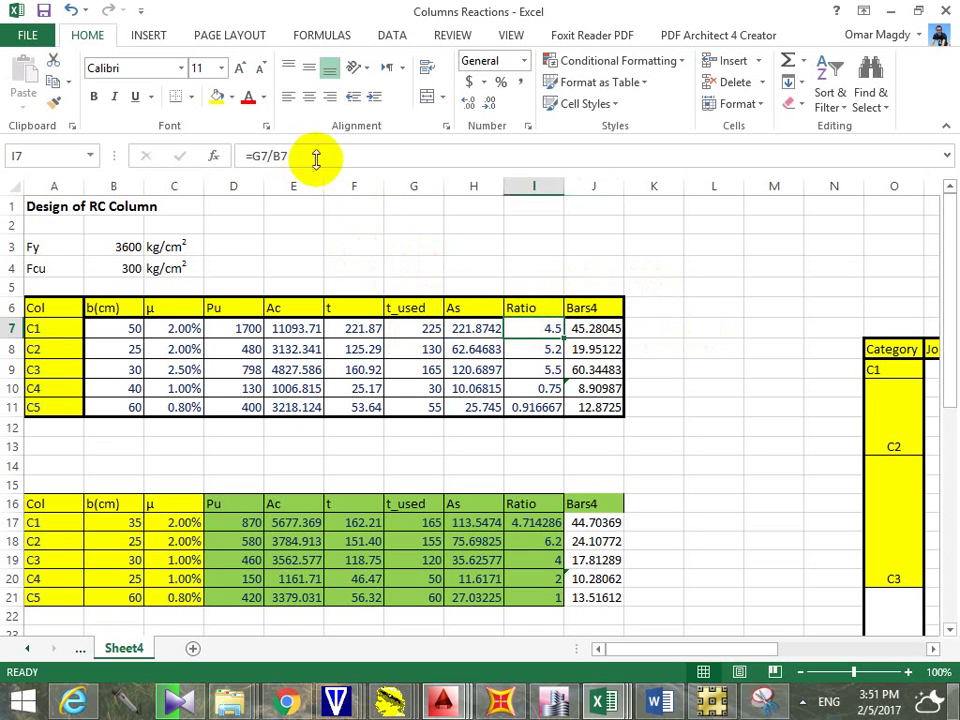
click(575, 335)
drag(289, 155, 273, 155)
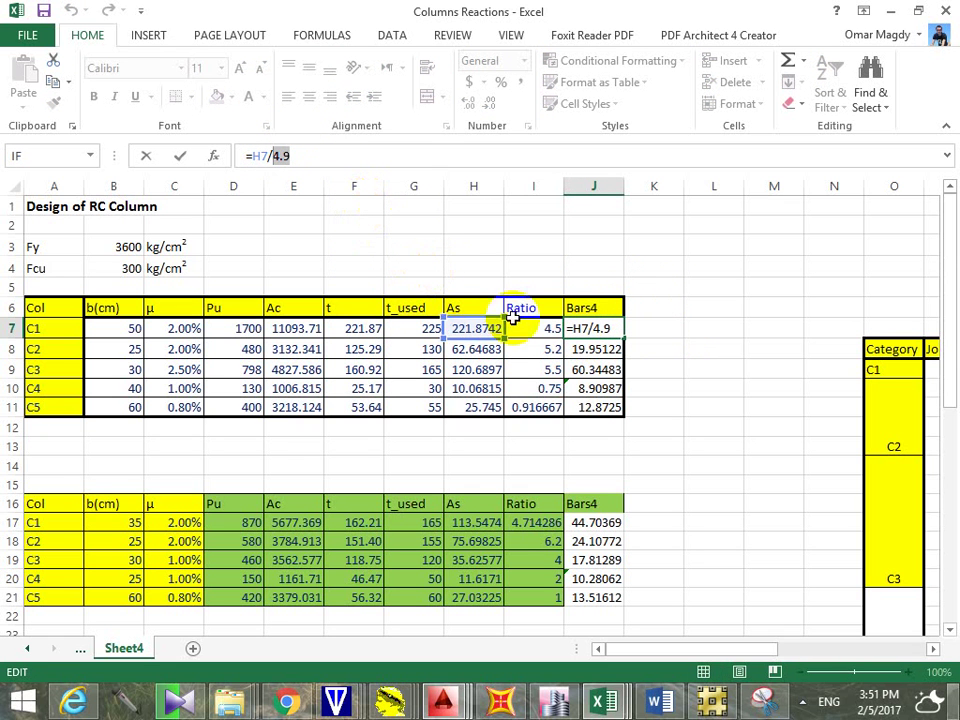
key(Escape)
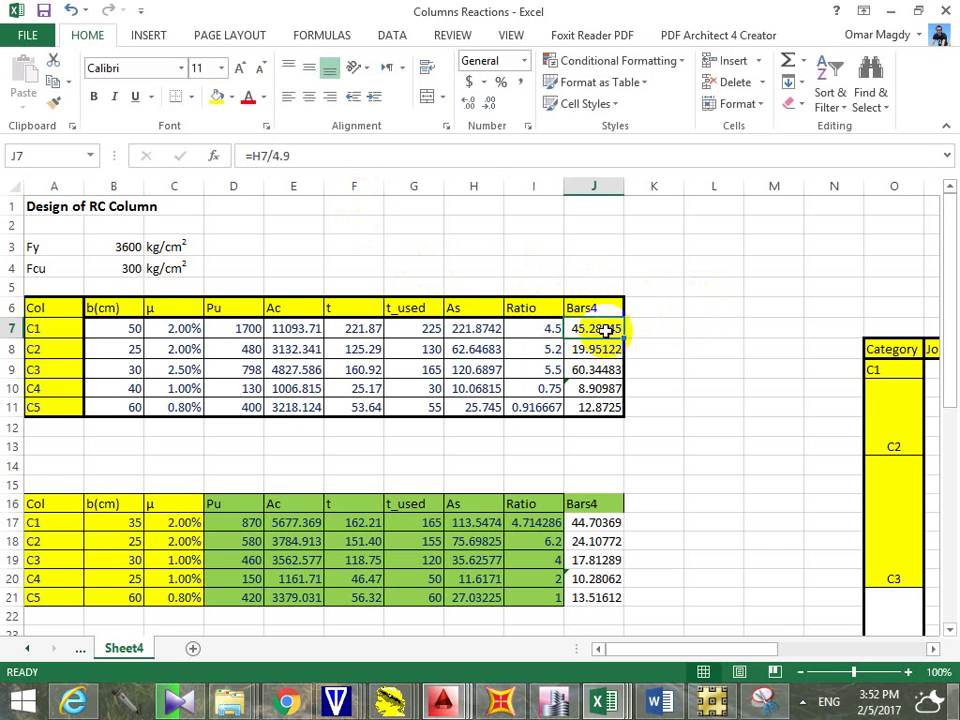
Step: Compare column C1's As formula with its Bars4 formula, focusing on the division by one bar's area
click(472, 328)
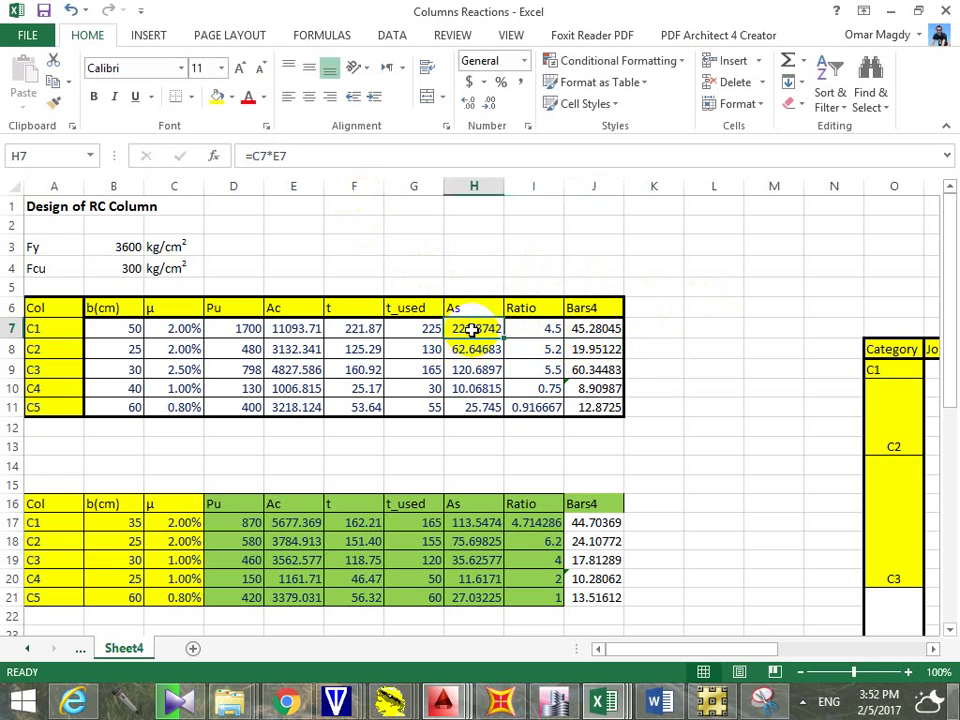
click(600, 328)
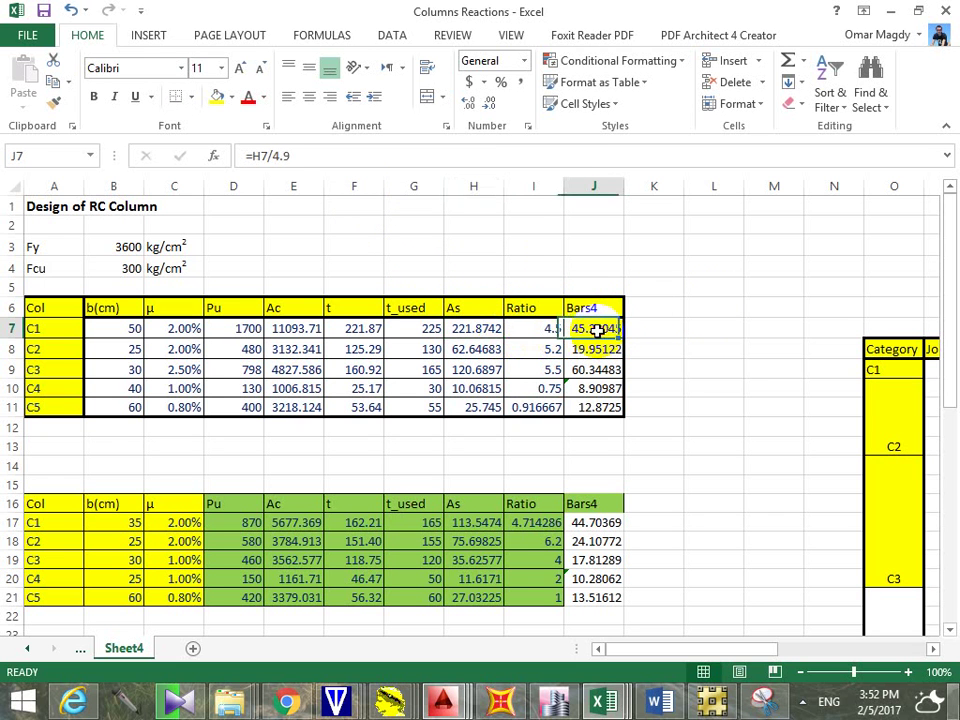
click(303, 153)
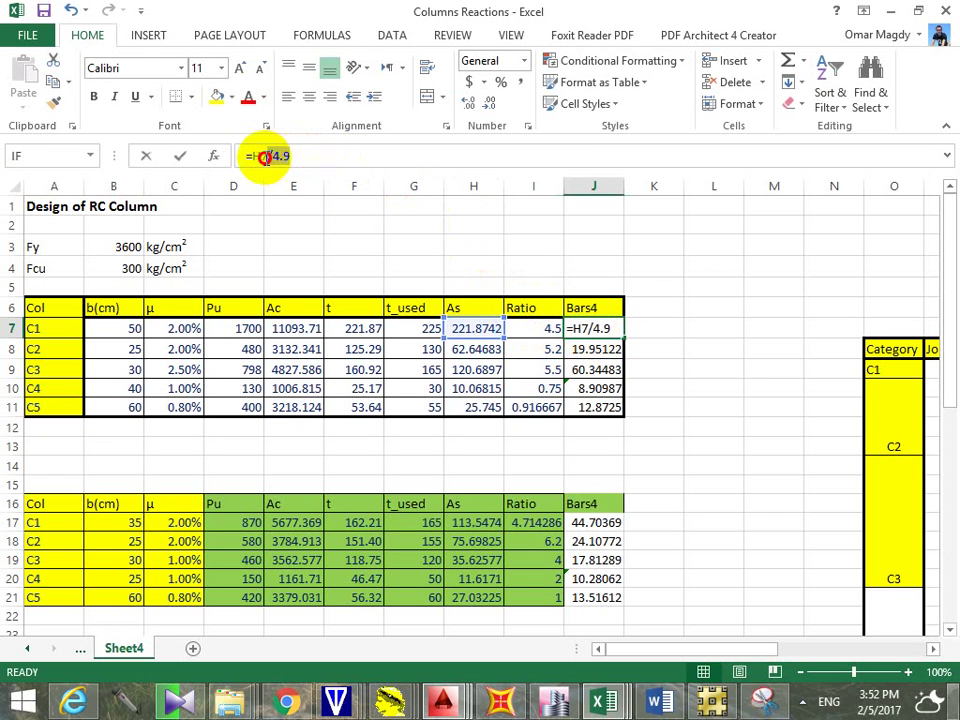
drag(266, 155, 290, 155)
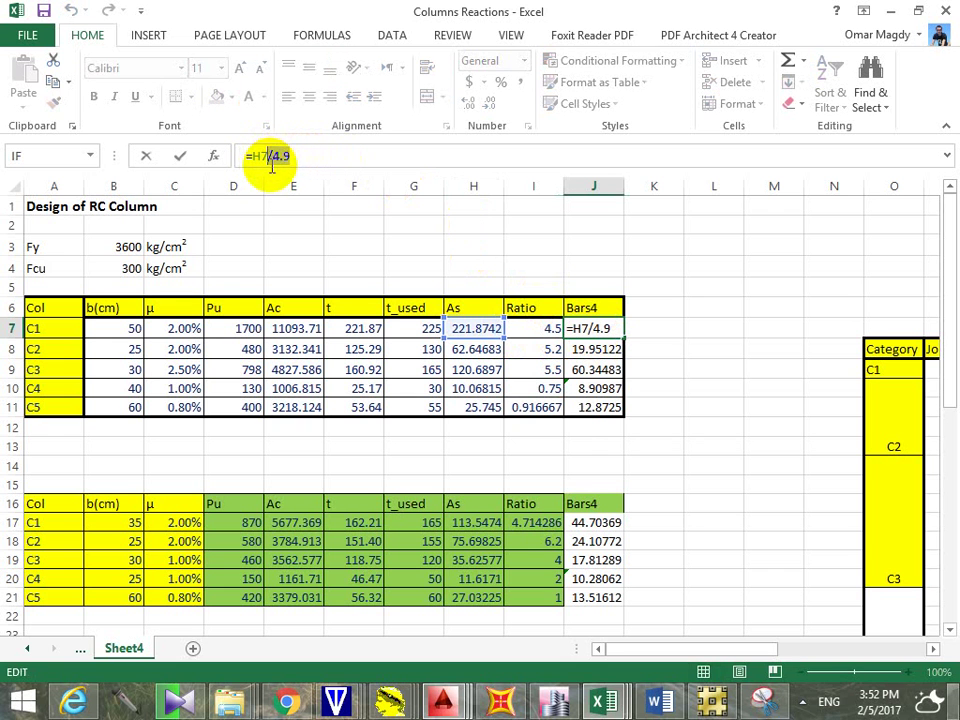
Step: Look at the Story1 plan in ETABS, and return to the Columns Reactions workbook to compare the two column design tables
right_click(443, 702)
click(553, 702)
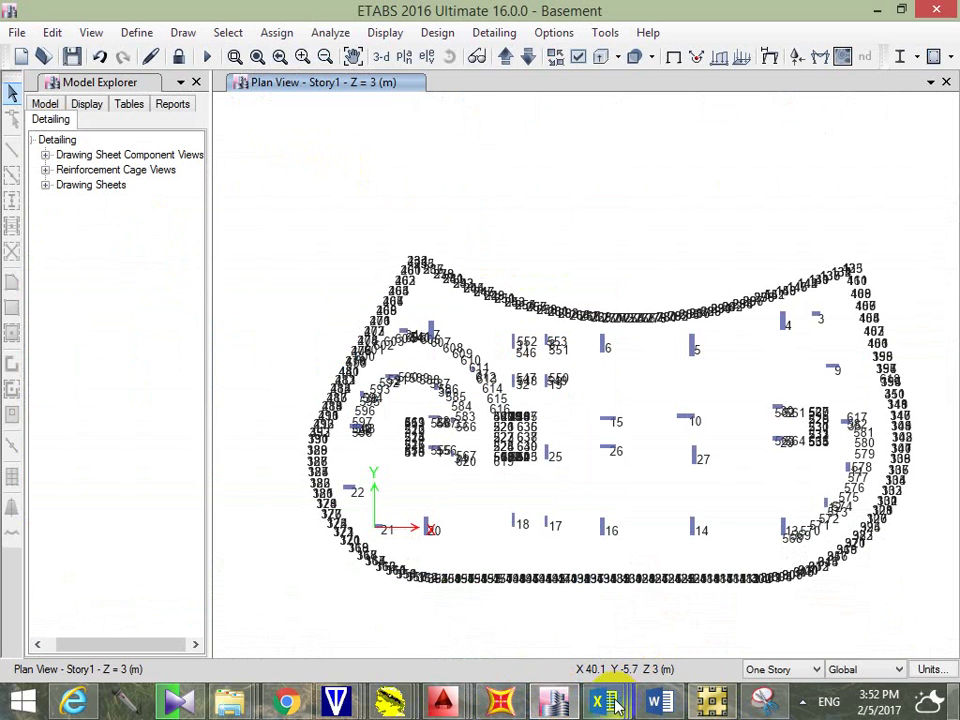
mouse_move(612, 701)
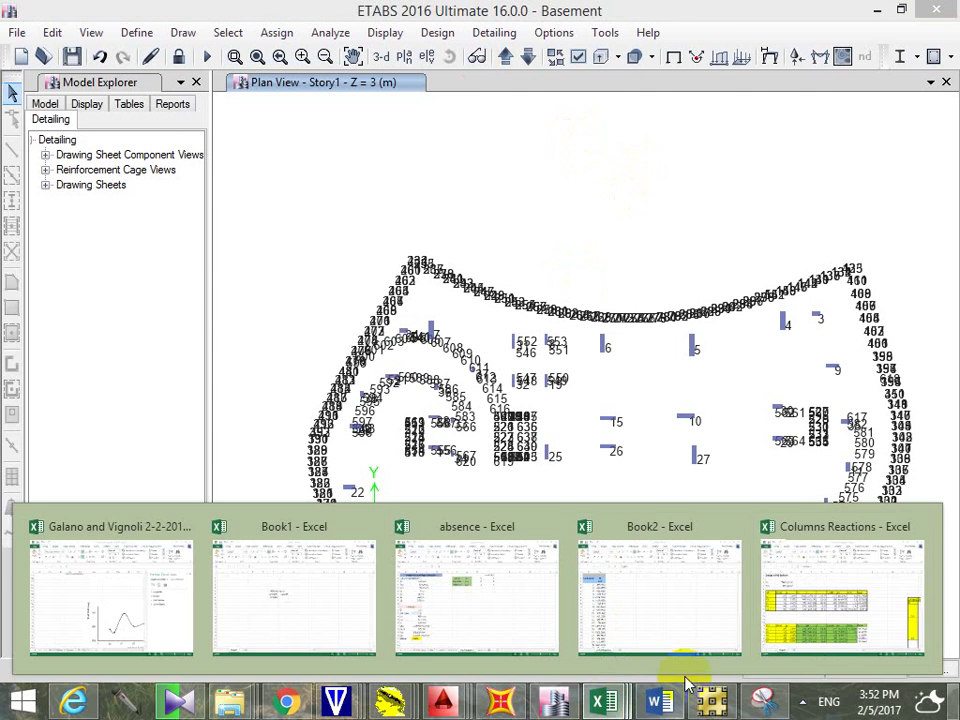
click(834, 625)
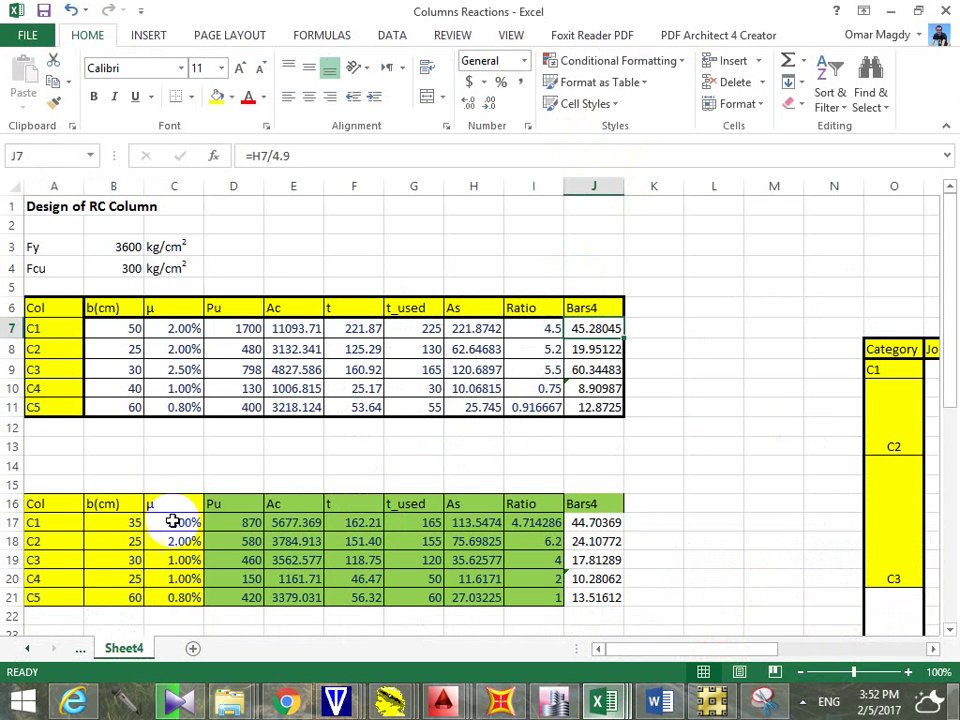
scroll(221, 405, down, 2)
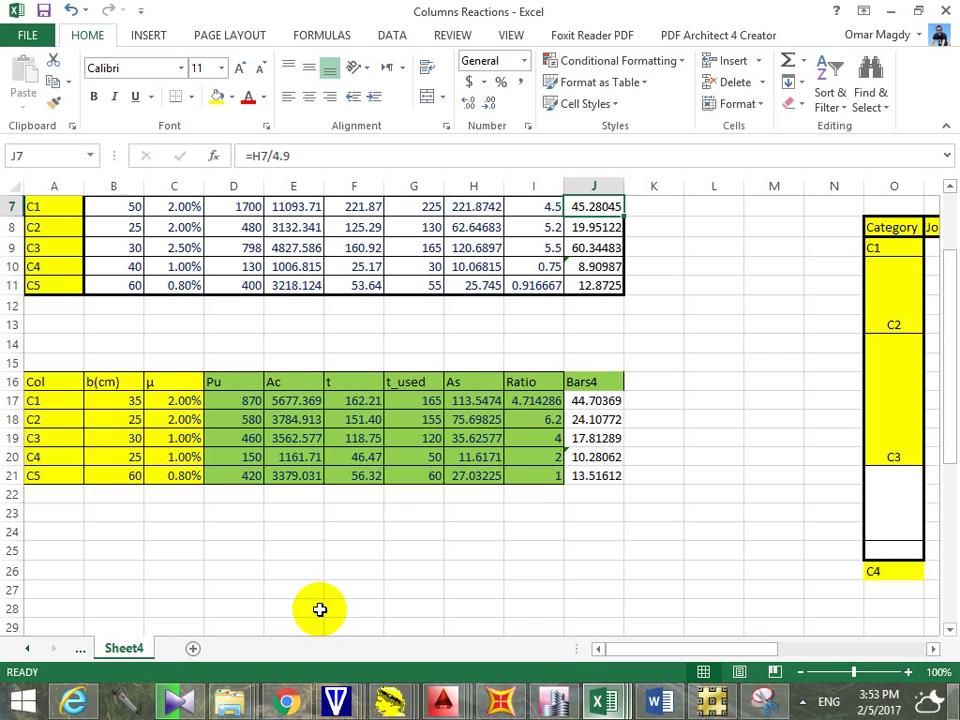
Step: Switch to ETABS and set a 3D view of the model in the XZ direction with an aperture of 0
right_click(445, 705)
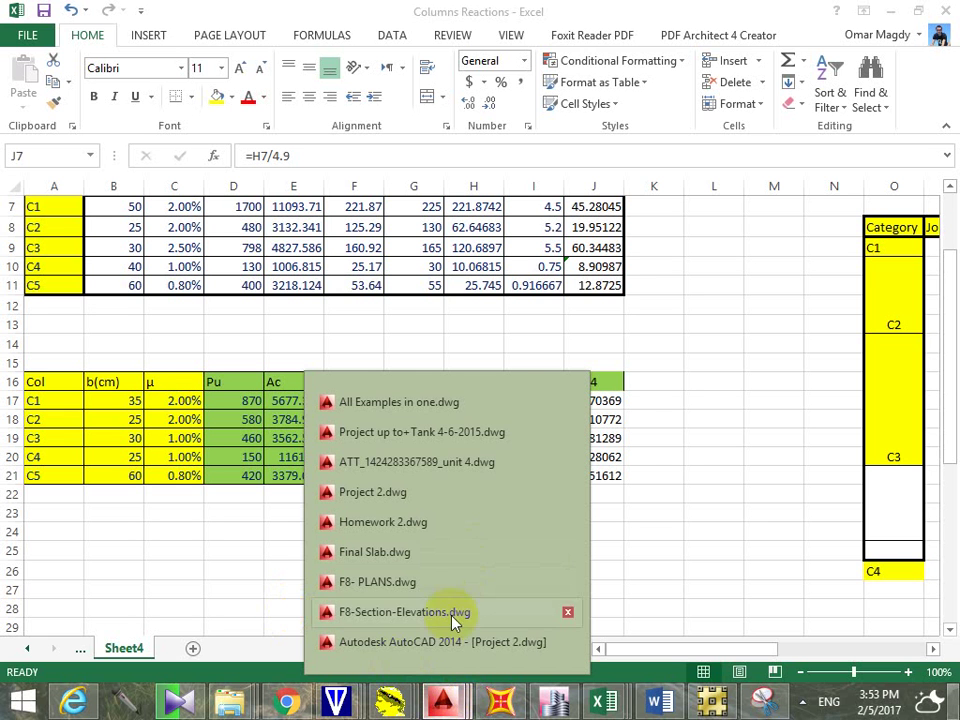
click(557, 705)
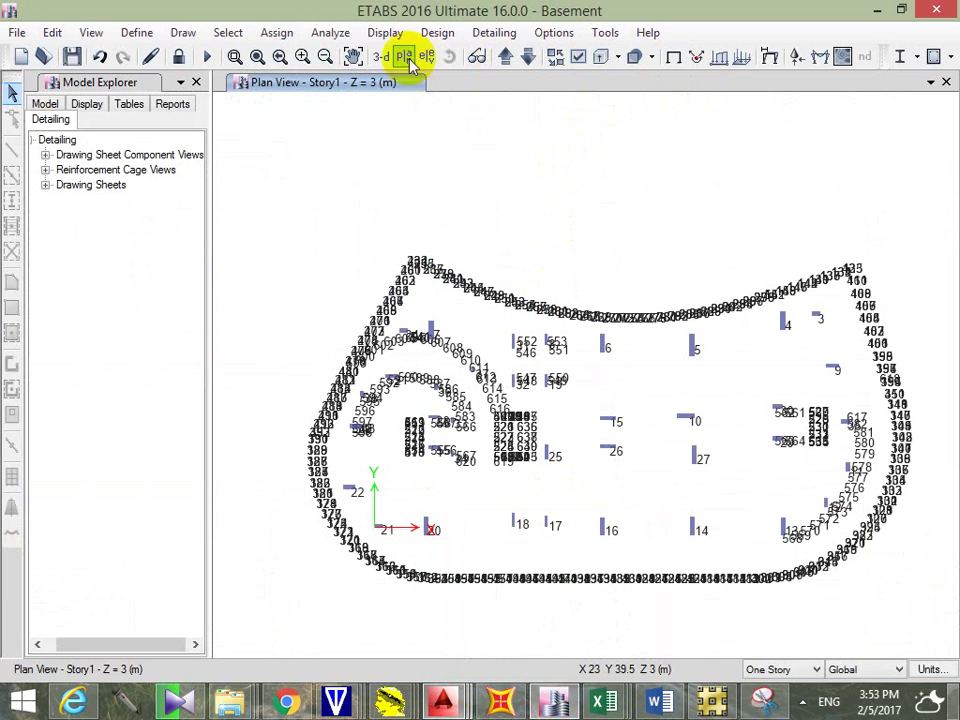
click(91, 33)
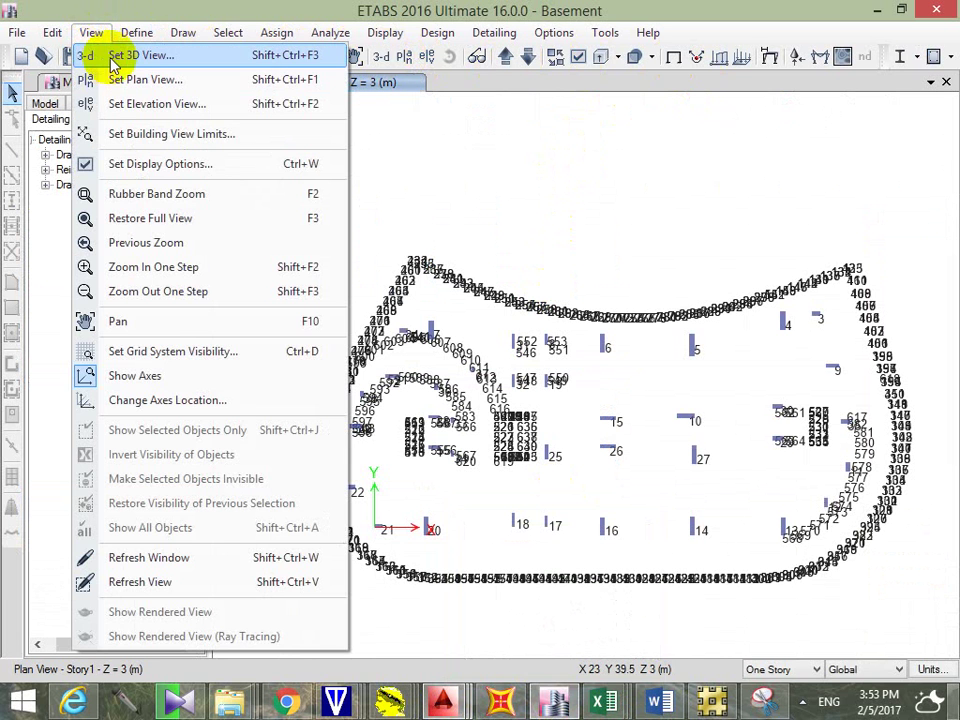
click(140, 55)
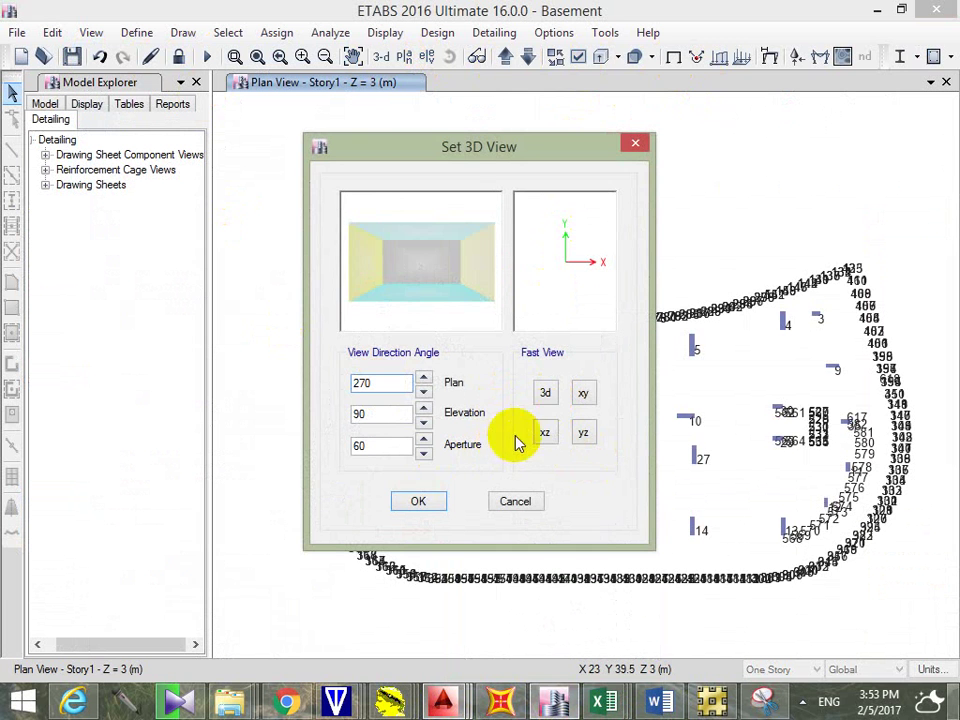
click(545, 432)
drag(385, 446, 313, 454)
text(0)
click(420, 502)
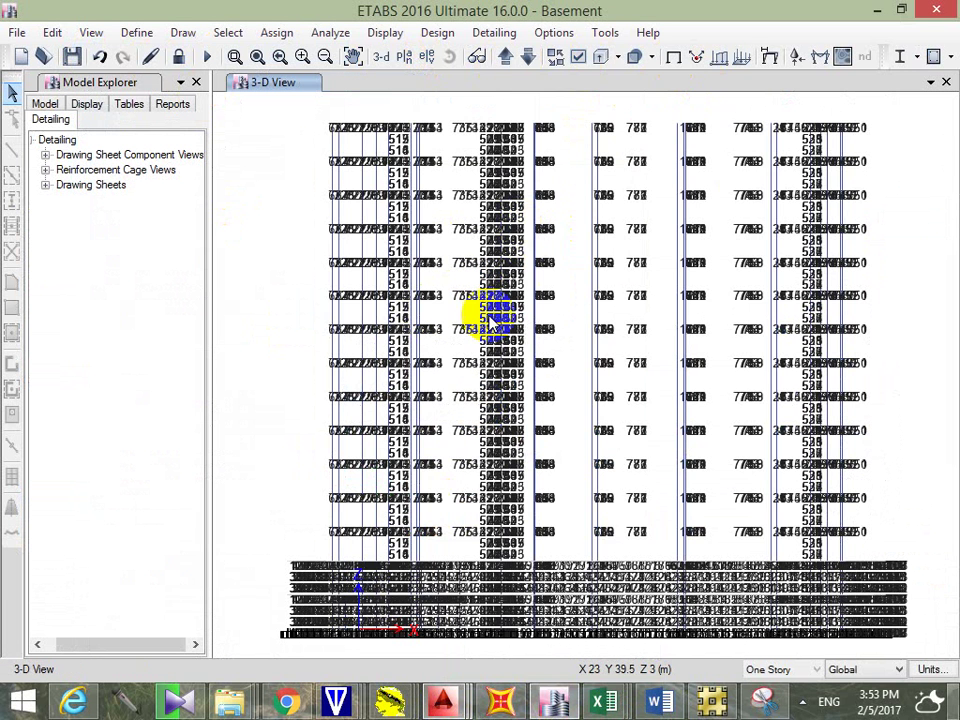
Step: Turn off the joint unique names in the 3D view's object assignment display
click(580, 60)
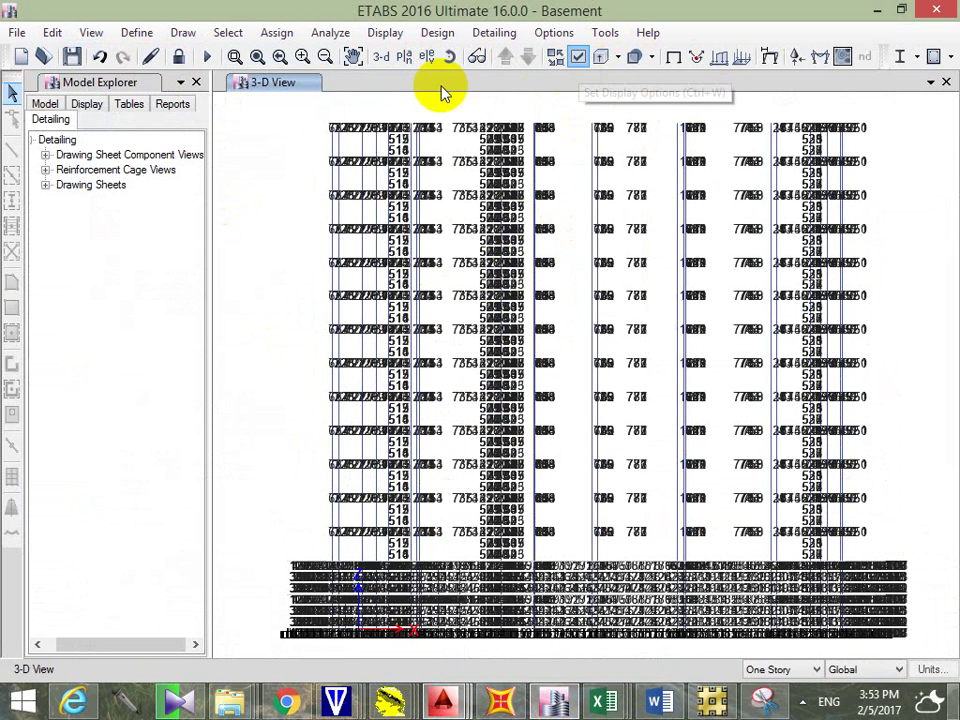
click(378, 70)
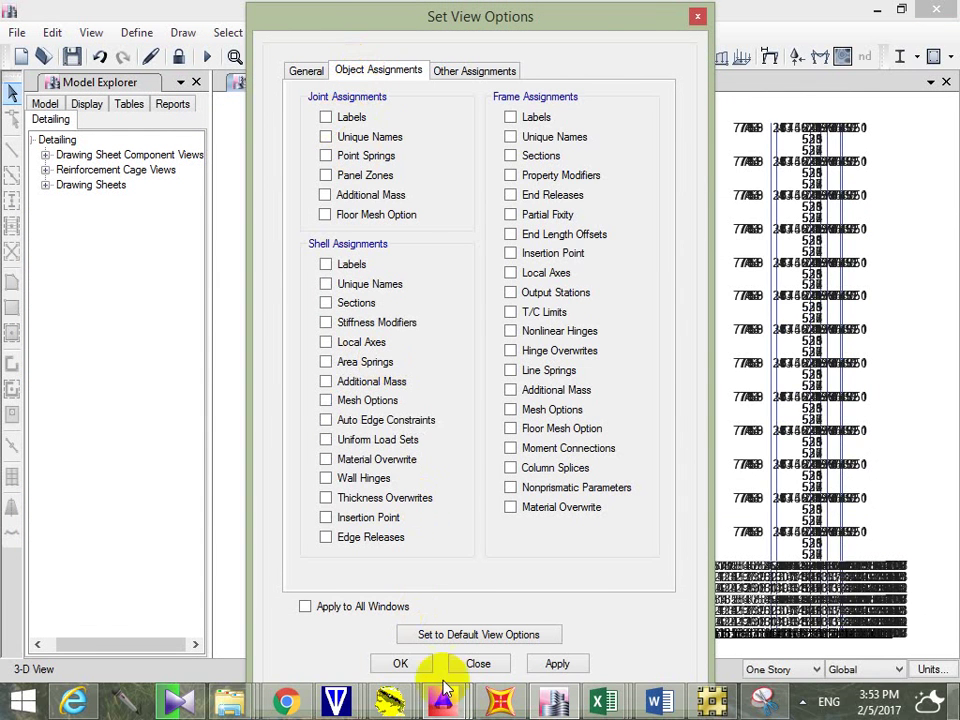
click(402, 664)
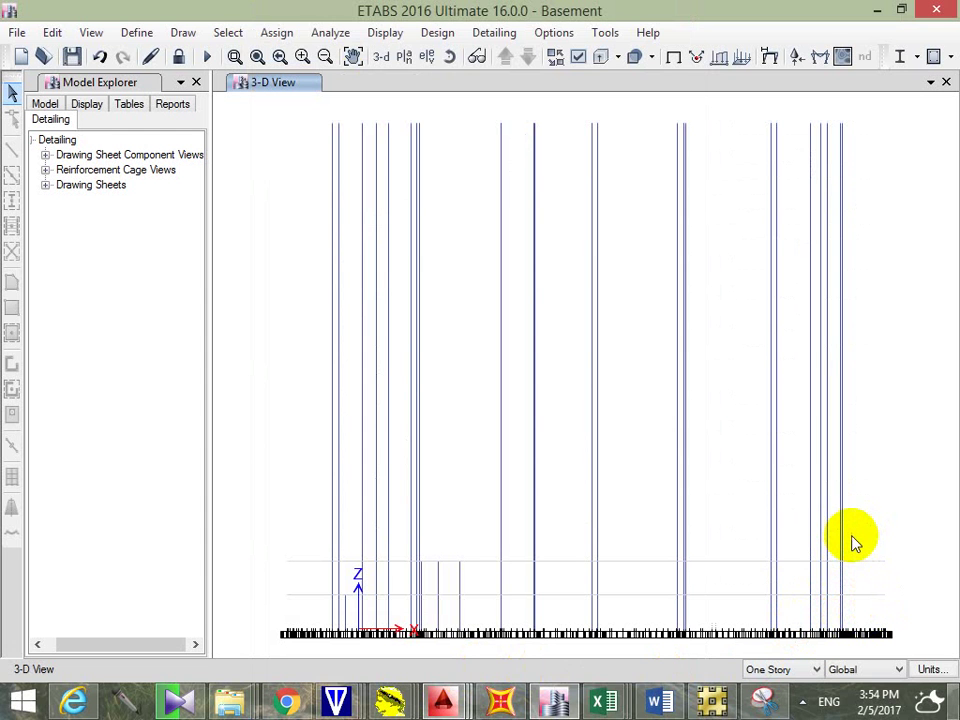
Step: Select the joints and columns of the lower storeys in the XZ view and show only the selected objects
drag(853, 540, 313, 622)
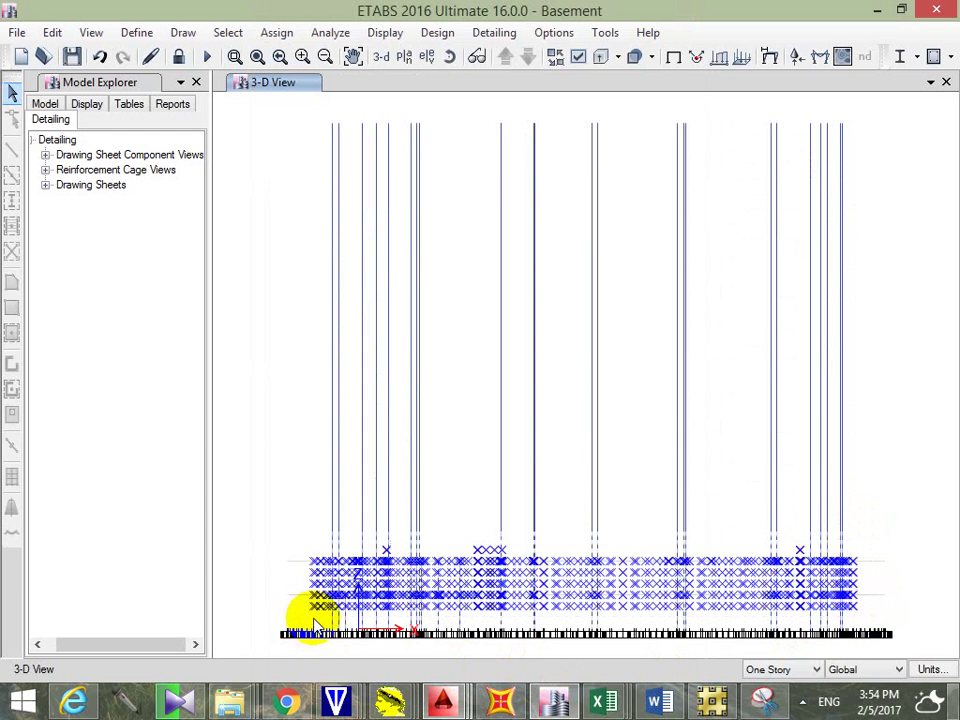
right_click(945, 420)
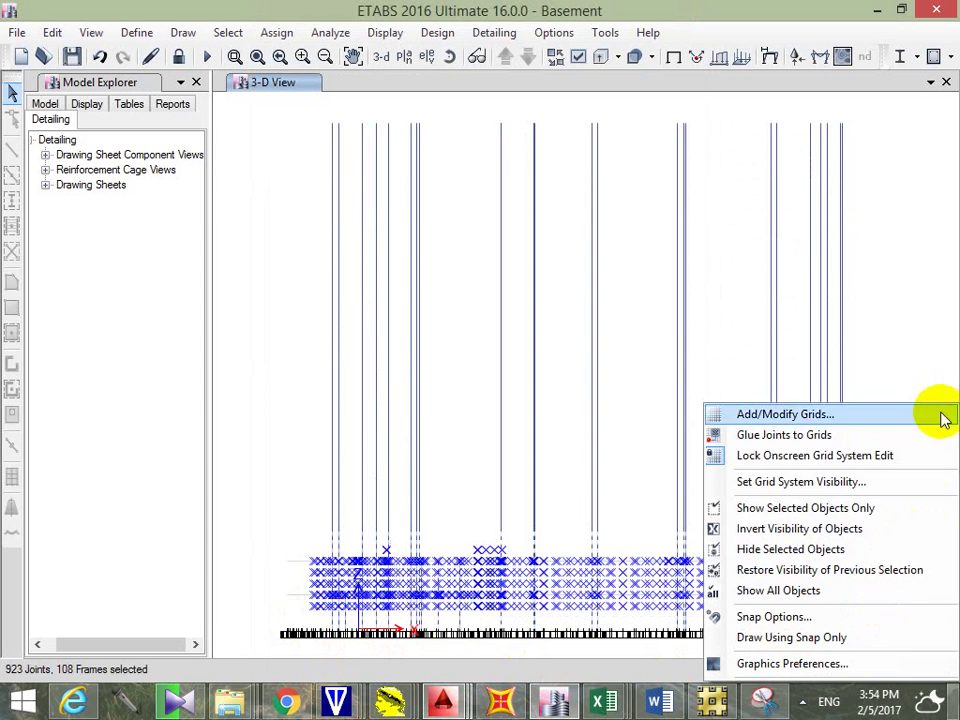
click(828, 508)
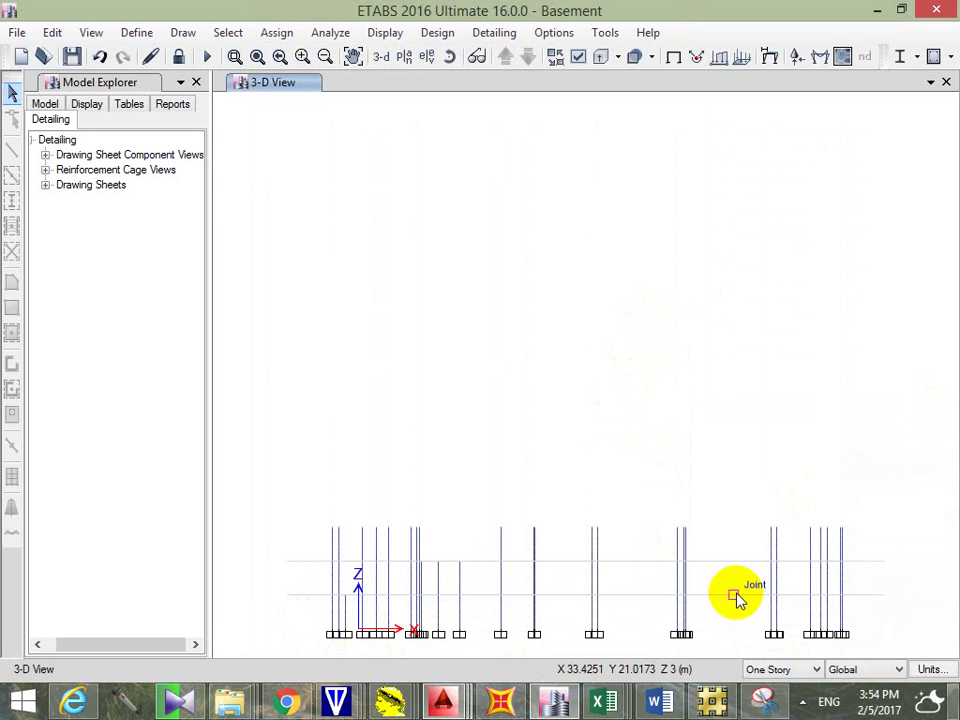
Step: Open the Story3 plan view
click(406, 64)
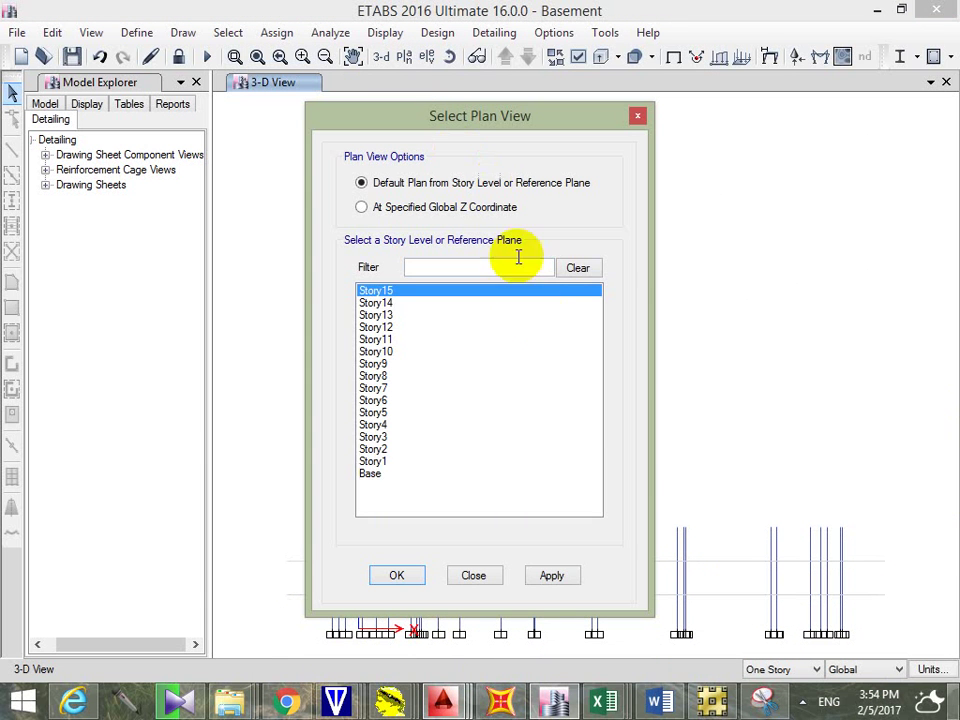
click(384, 438)
click(552, 576)
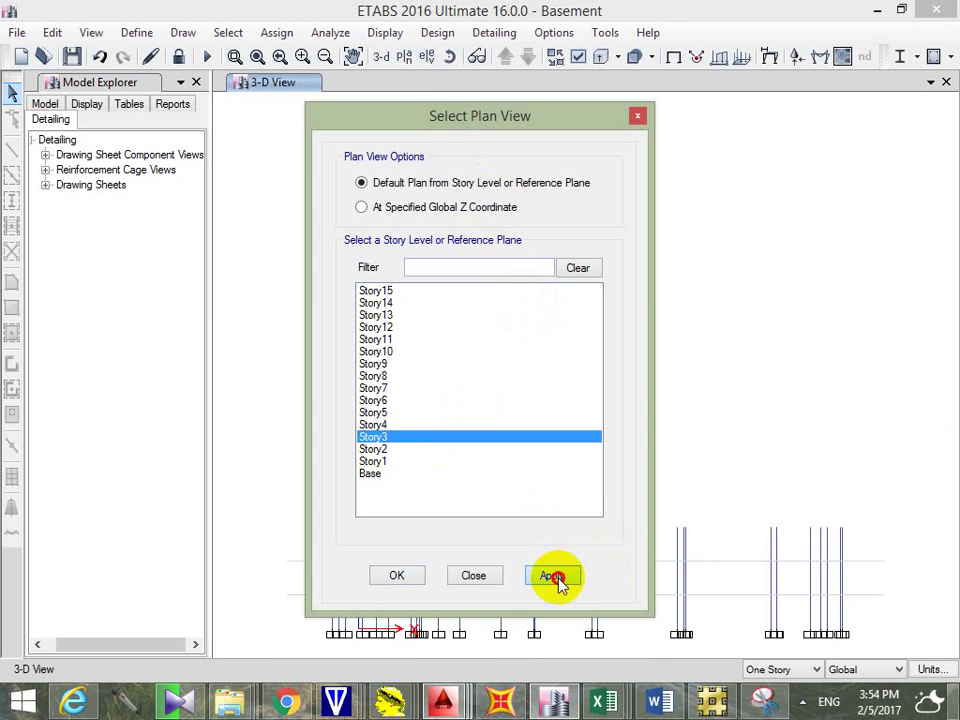
click(395, 577)
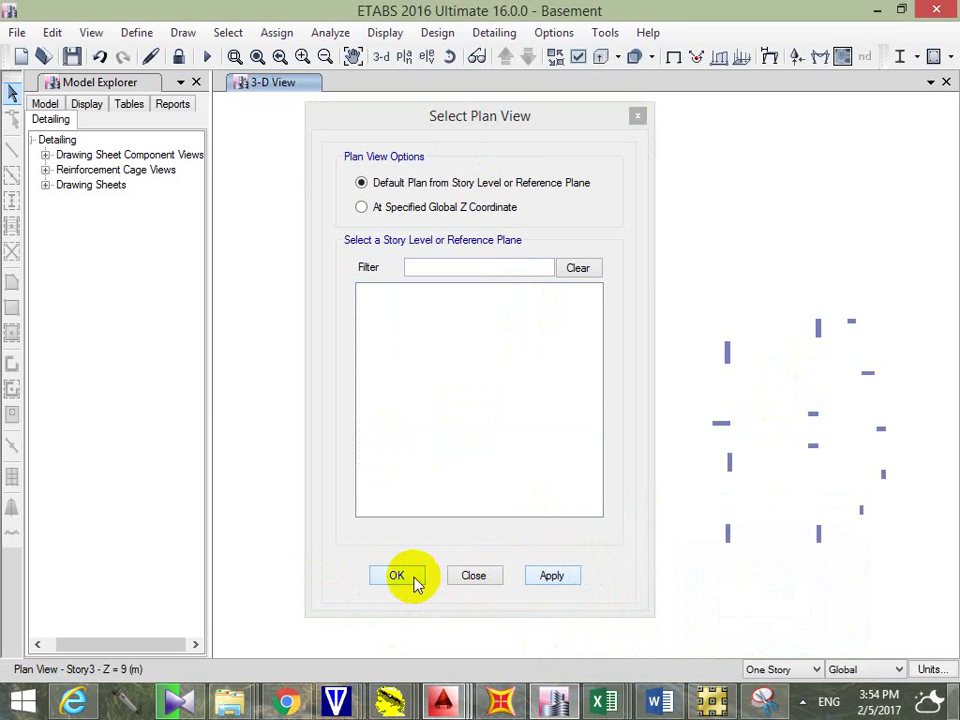
Step: Set the story scope to All Stories and select the column at joint 5 with a window
click(790, 670)
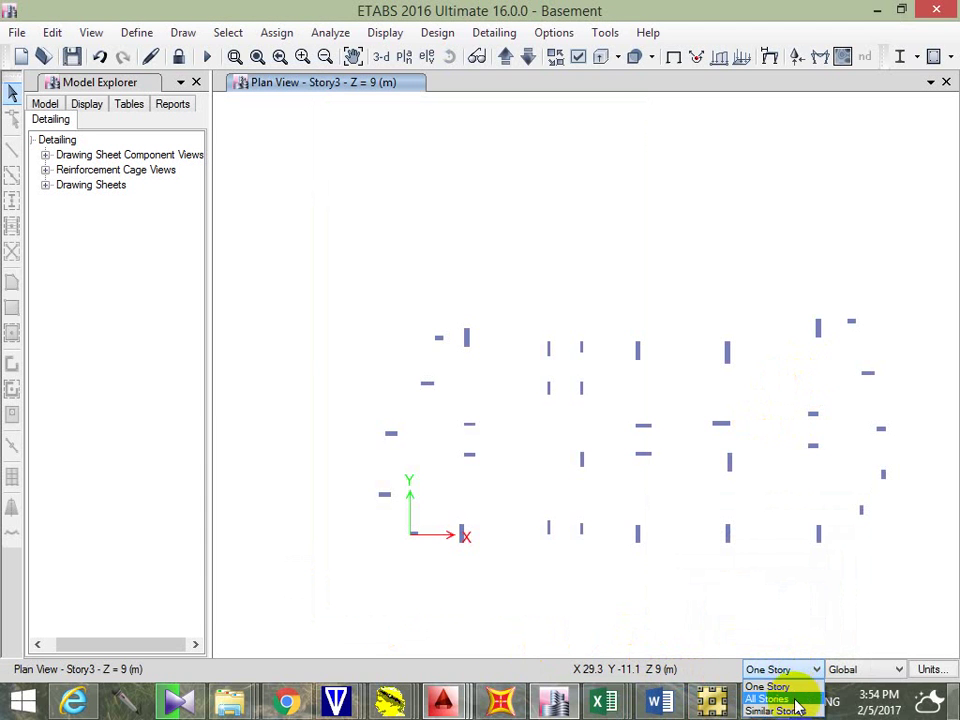
click(798, 700)
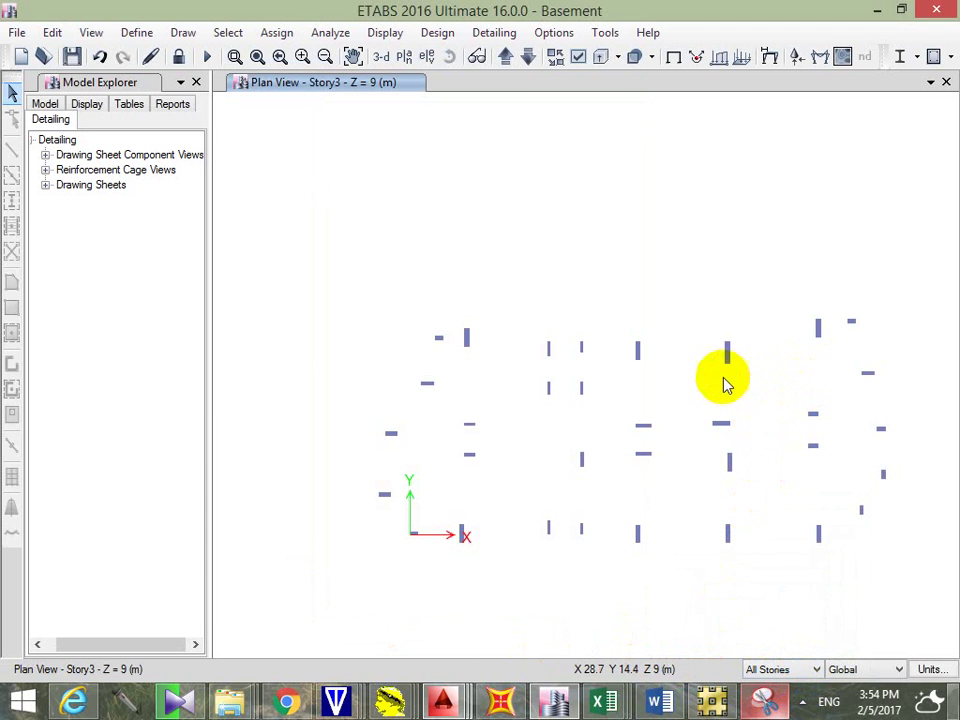
drag(713, 380, 742, 340)
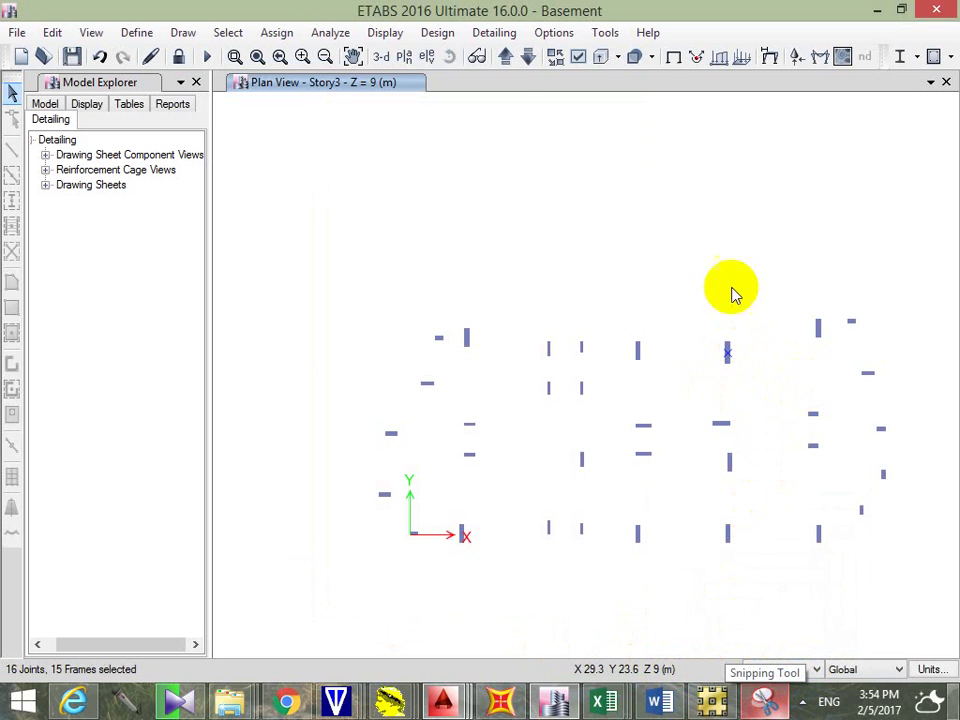
Step: Show all objects in the 3D view to check the selected column's full height, and clear the selection
click(381, 56)
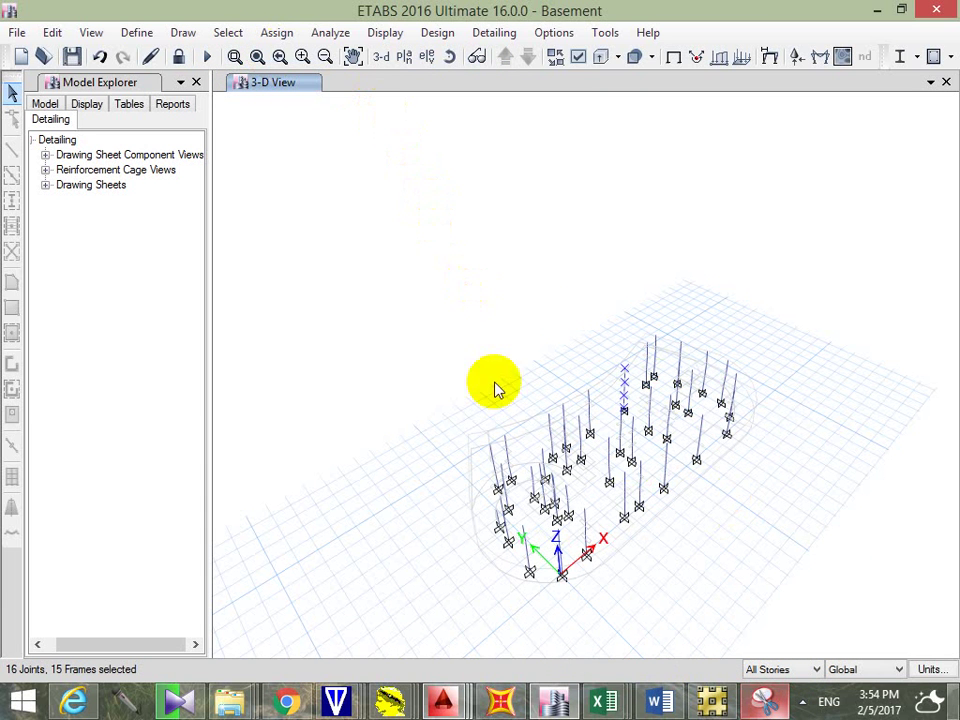
right_click(510, 173)
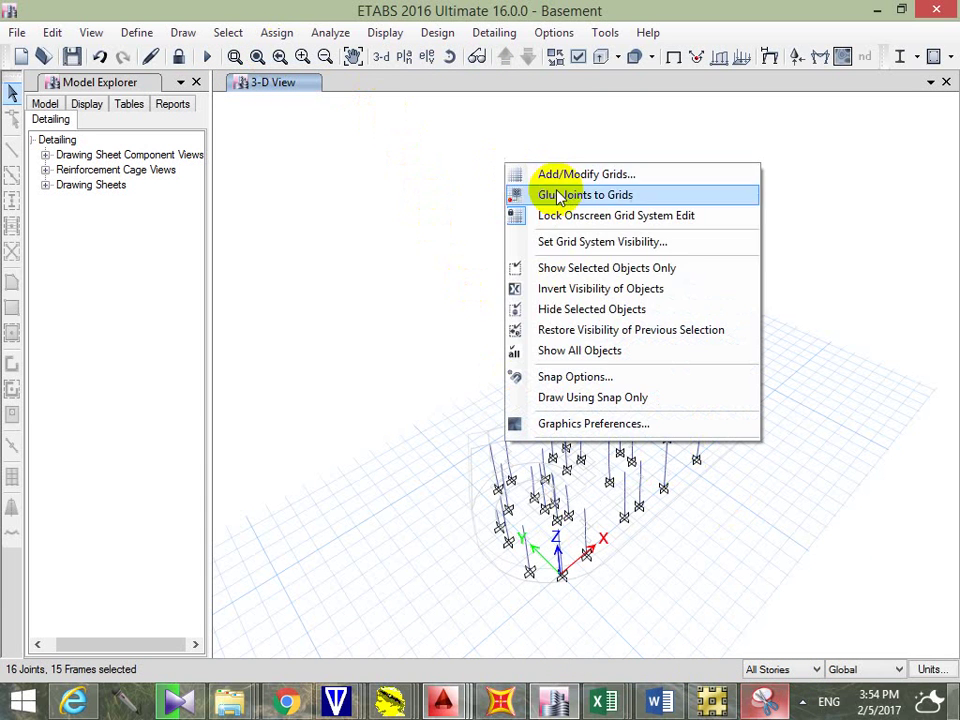
click(639, 349)
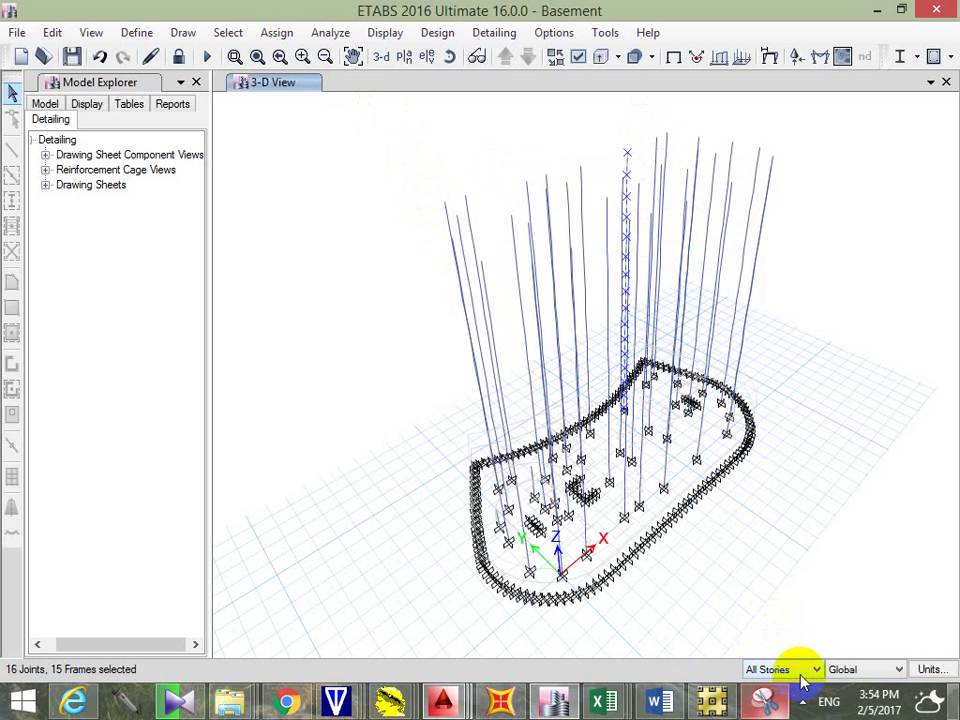
click(782, 268)
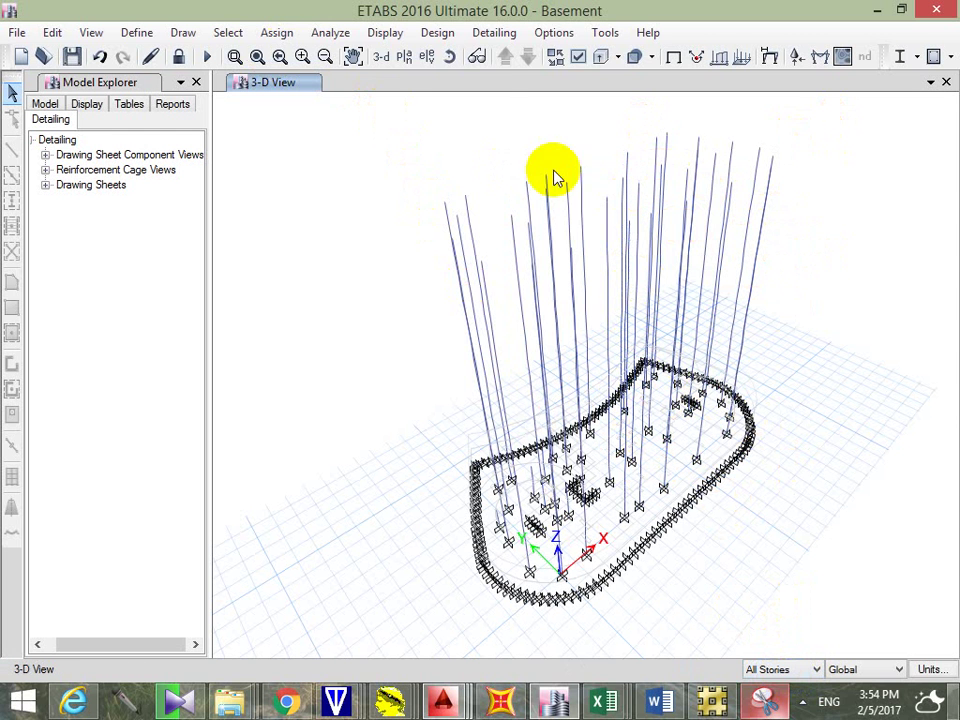
Step: Open the Story2 plan view and move up one storey to the Story3 plan
click(404, 56)
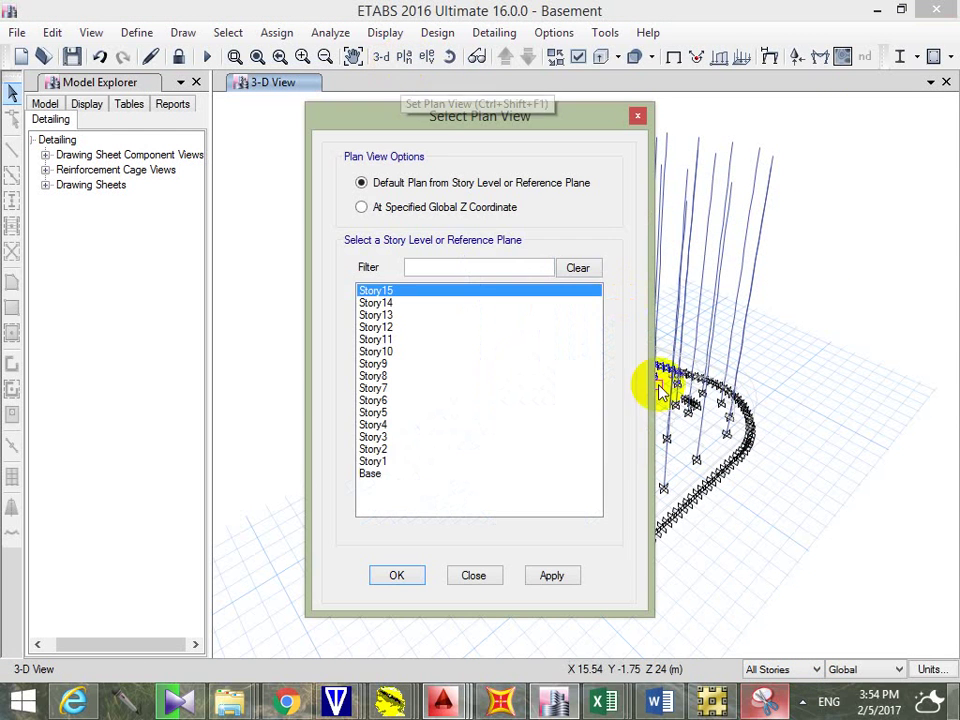
click(372, 450)
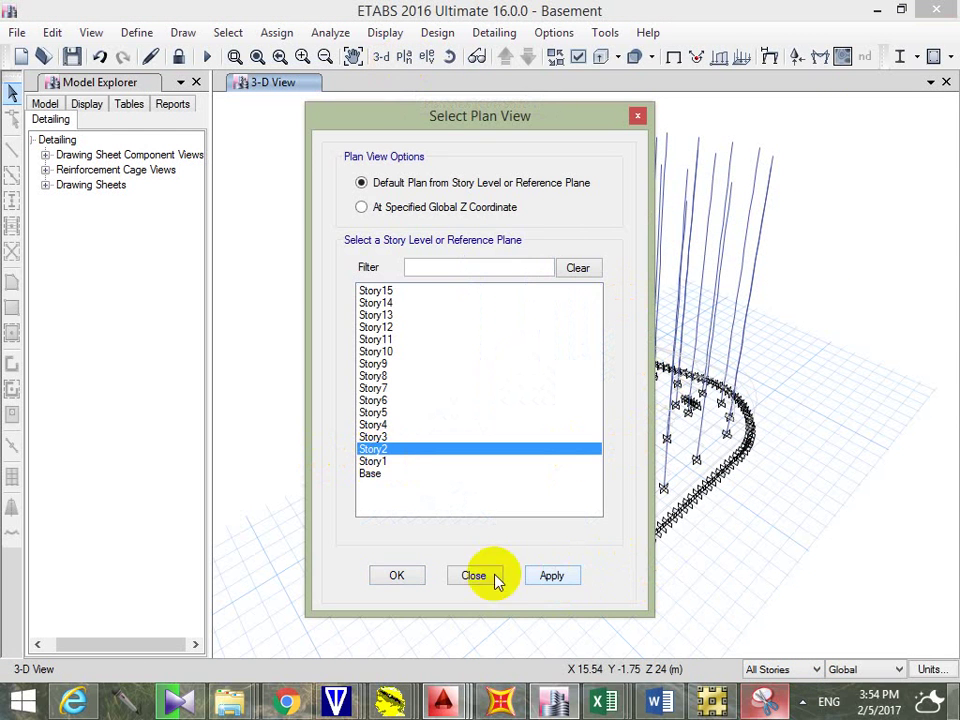
click(397, 577)
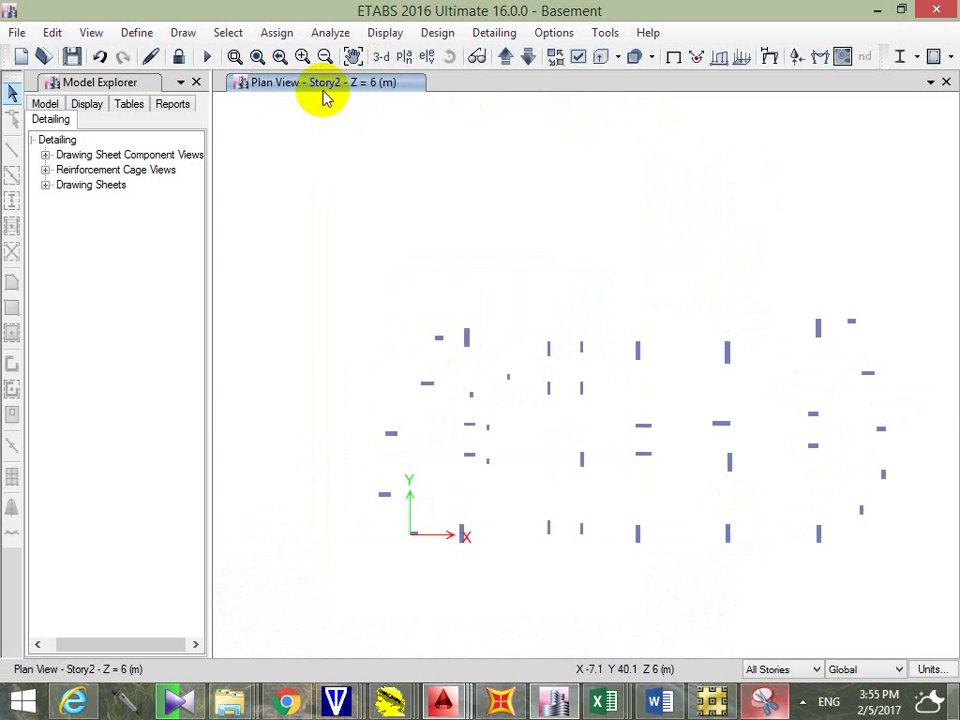
click(505, 57)
Step: Set the story scope to Similar Stories and select the column at joint 5 in the Story3 plan
click(784, 669)
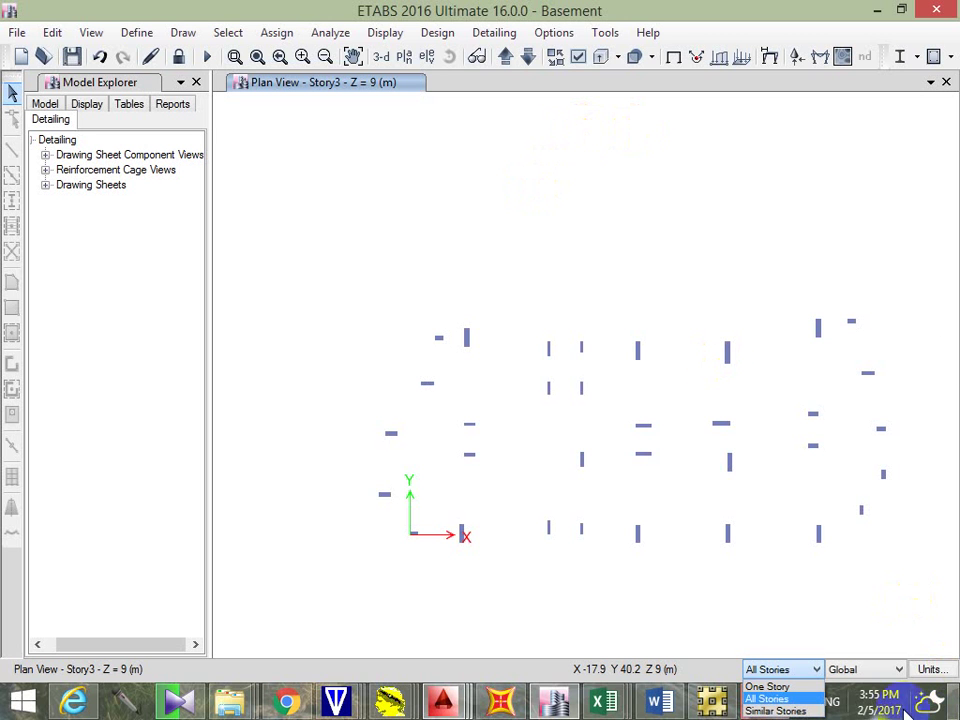
click(785, 710)
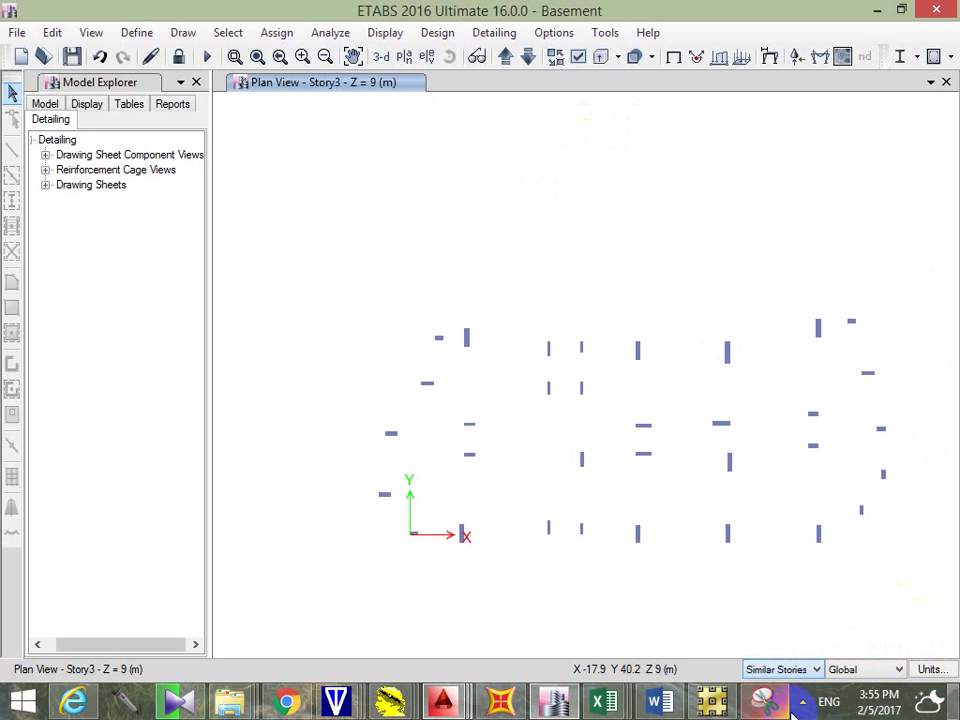
click(727, 345)
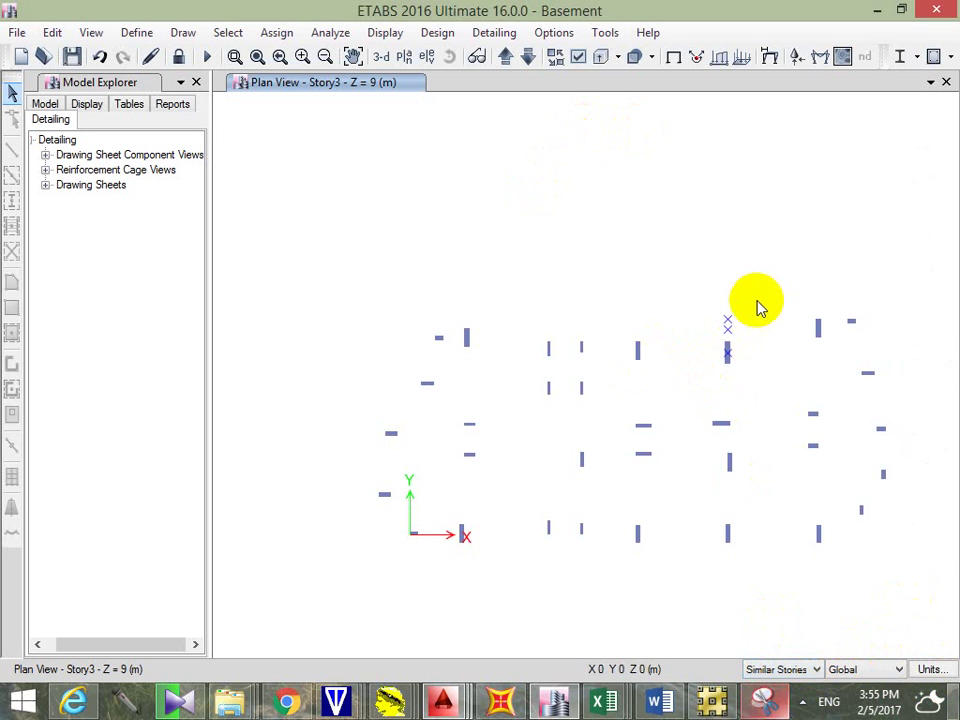
Step: Select the column at joint 10 in the Story3 plan with the Similar Stories scope, and show all objects
click(729, 431)
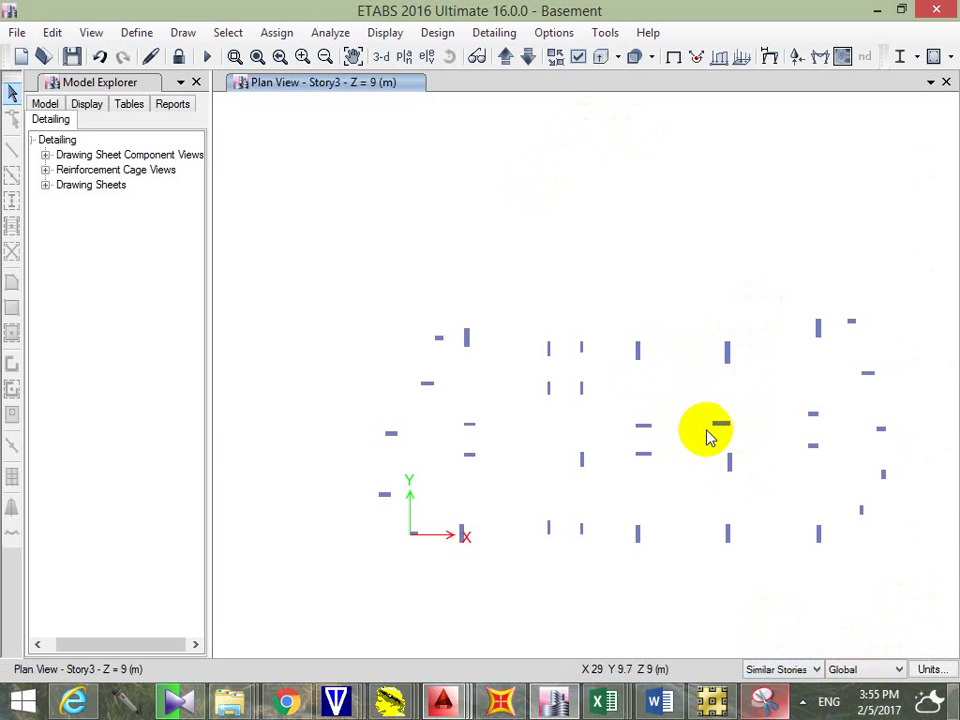
click(760, 426)
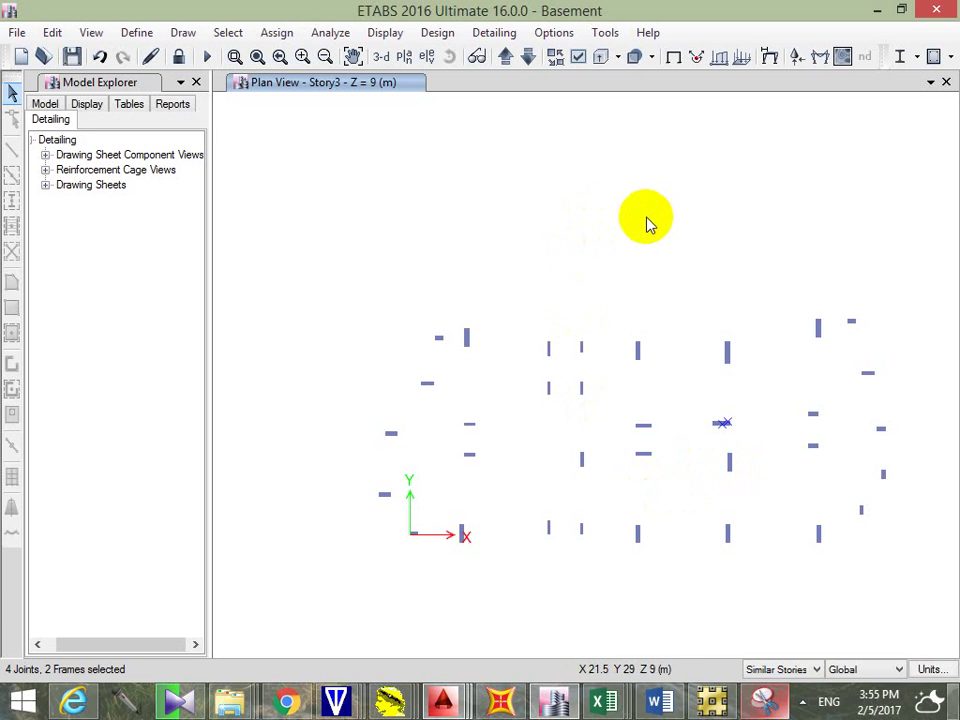
right_click(606, 167)
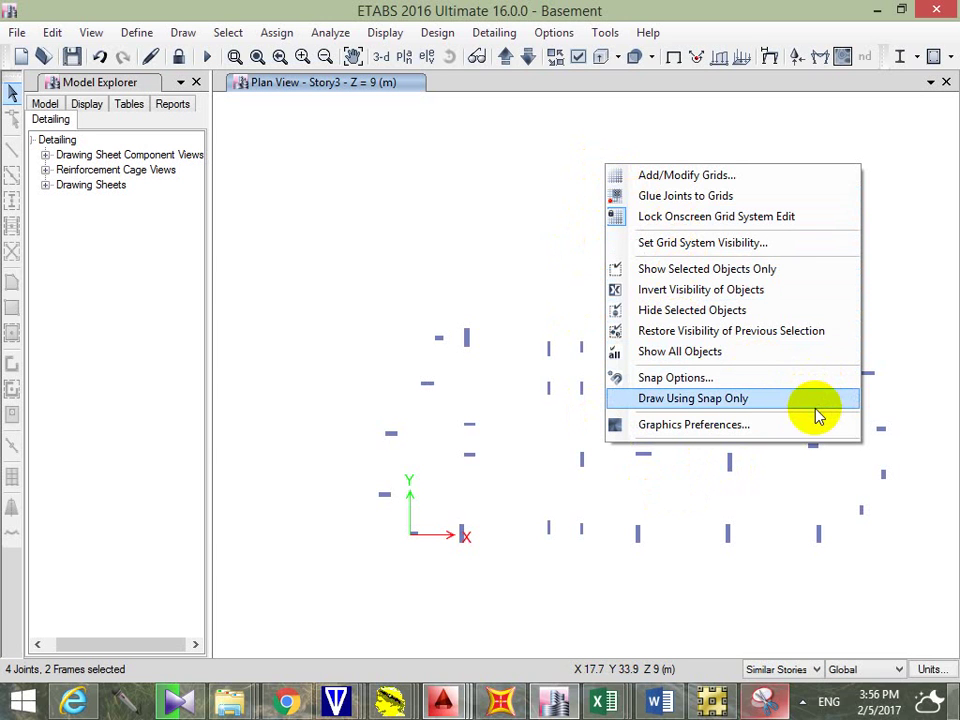
click(766, 355)
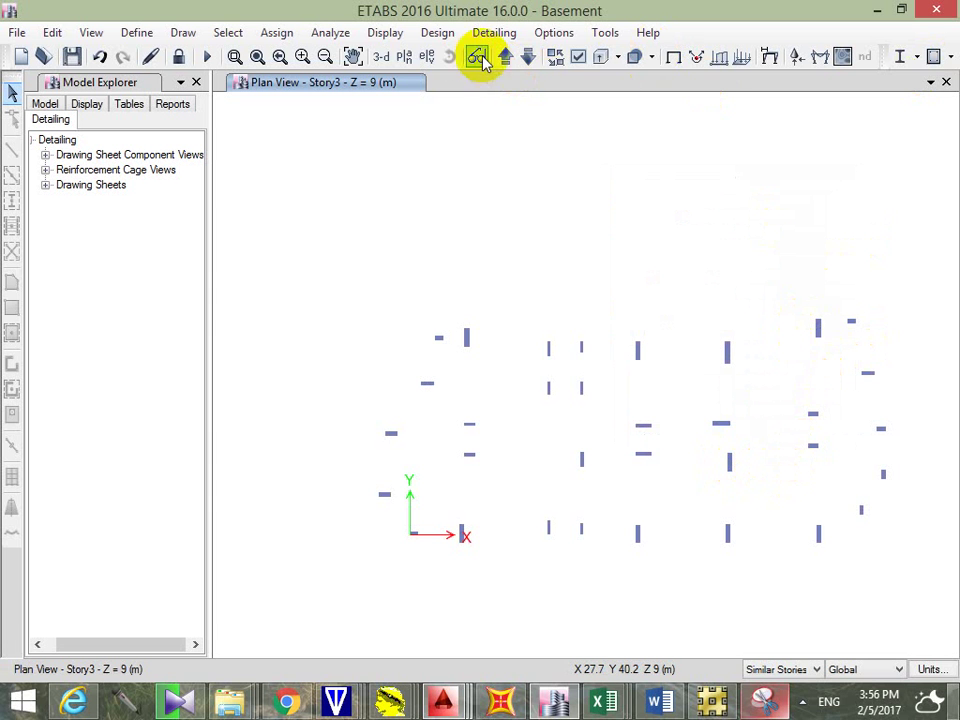
Step: Look over the columns in the 3D view and return to the Story3 plan view
click(383, 57)
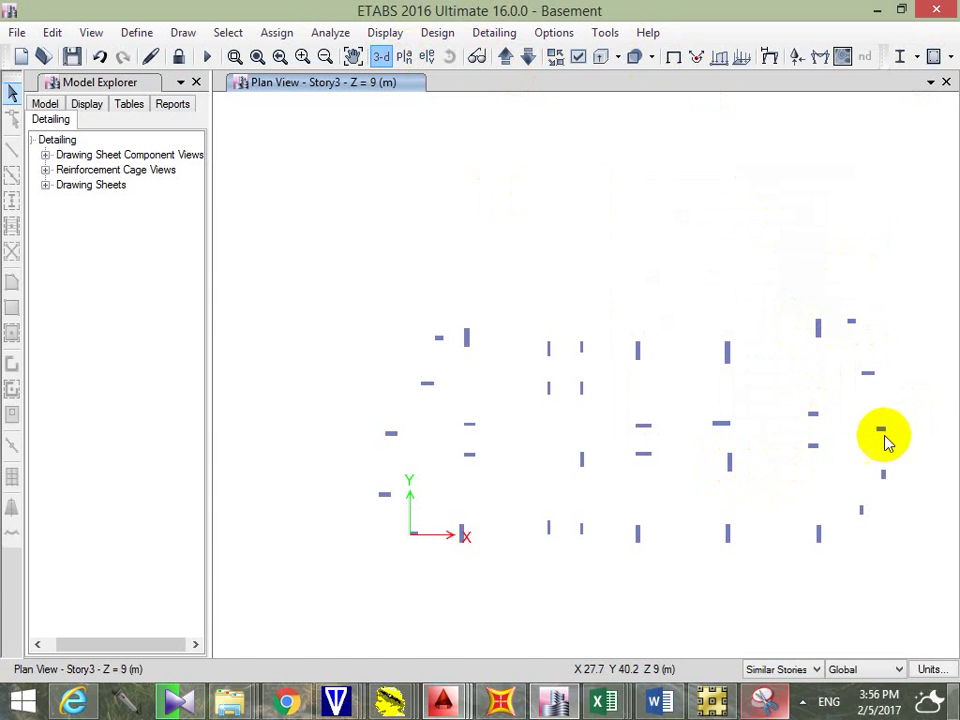
scroll(710, 402, up, 5)
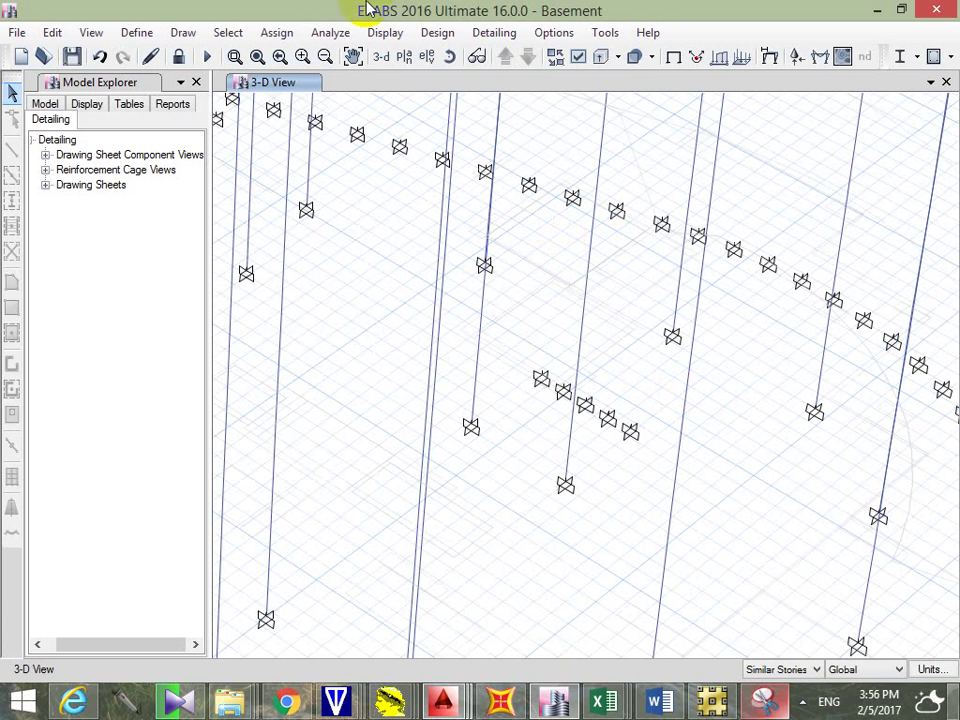
click(404, 60)
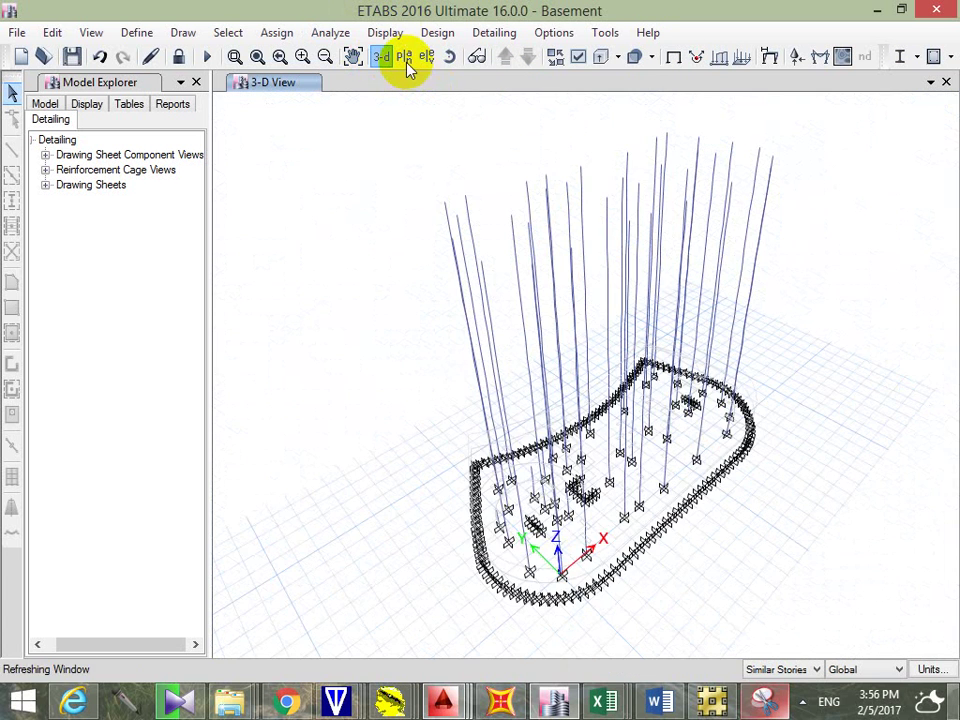
click(404, 57)
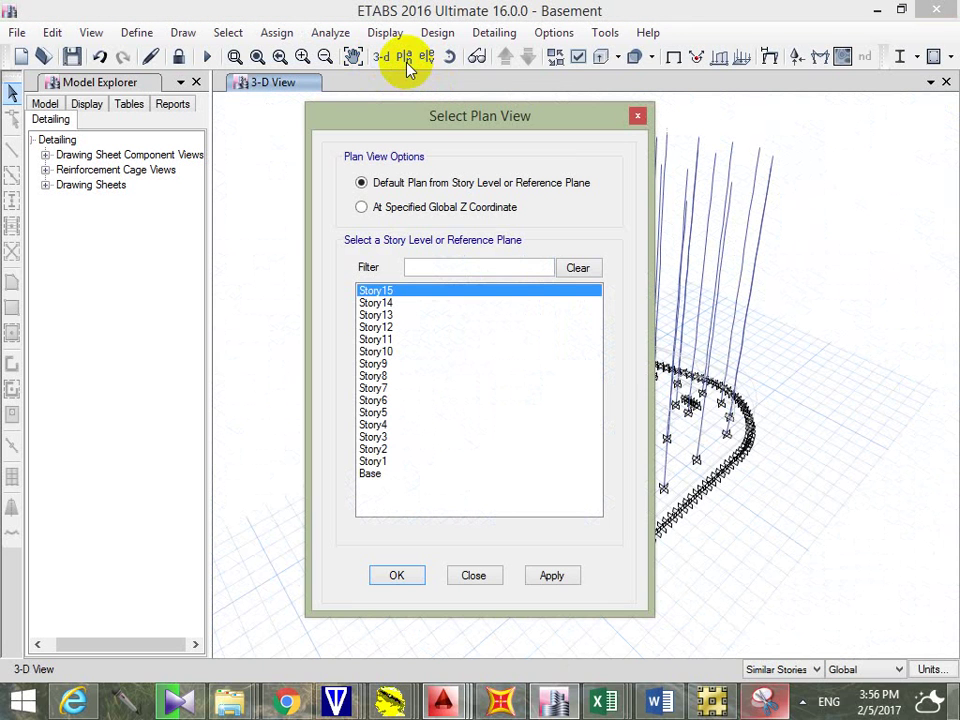
click(375, 437)
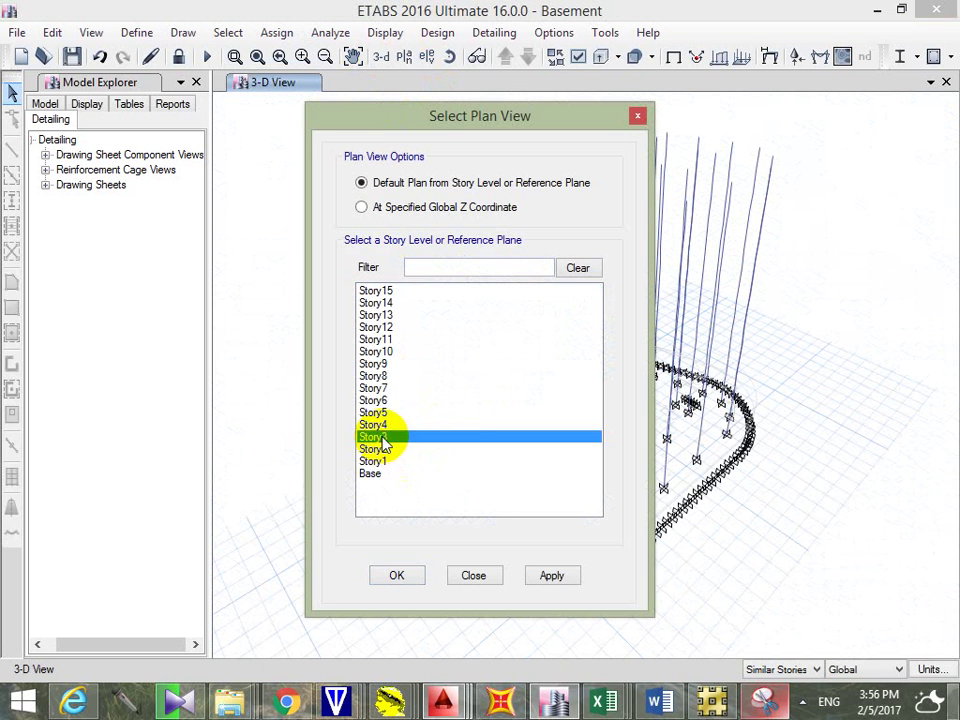
click(572, 576)
click(540, 572)
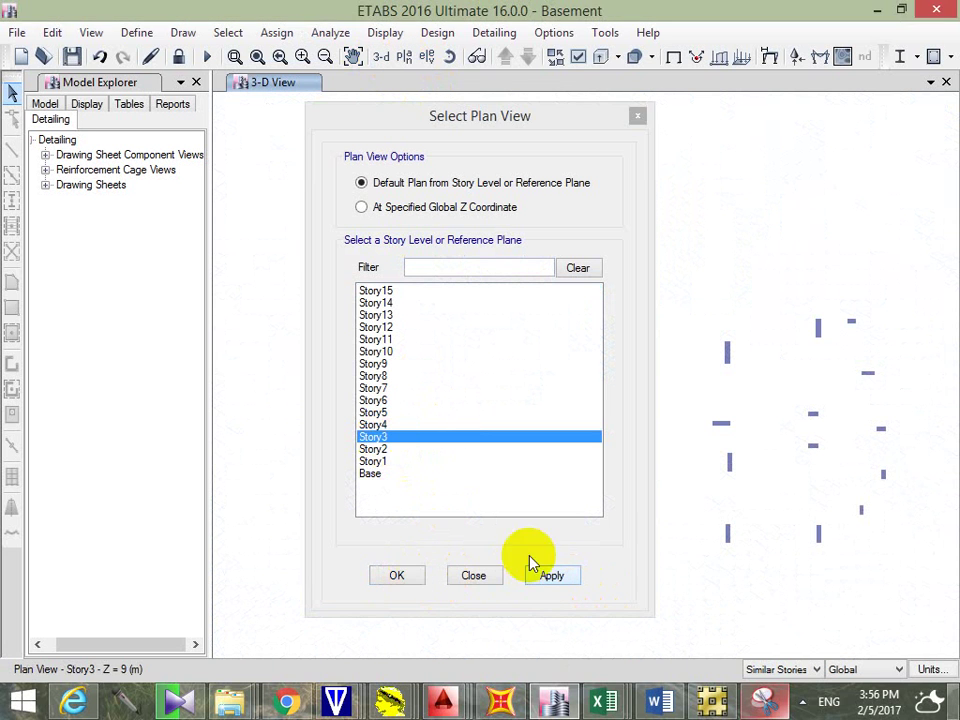
click(394, 575)
Step: Set the story scope to One Story and select three edge columns and one interior column in the Story3 plan
click(813, 670)
click(790, 687)
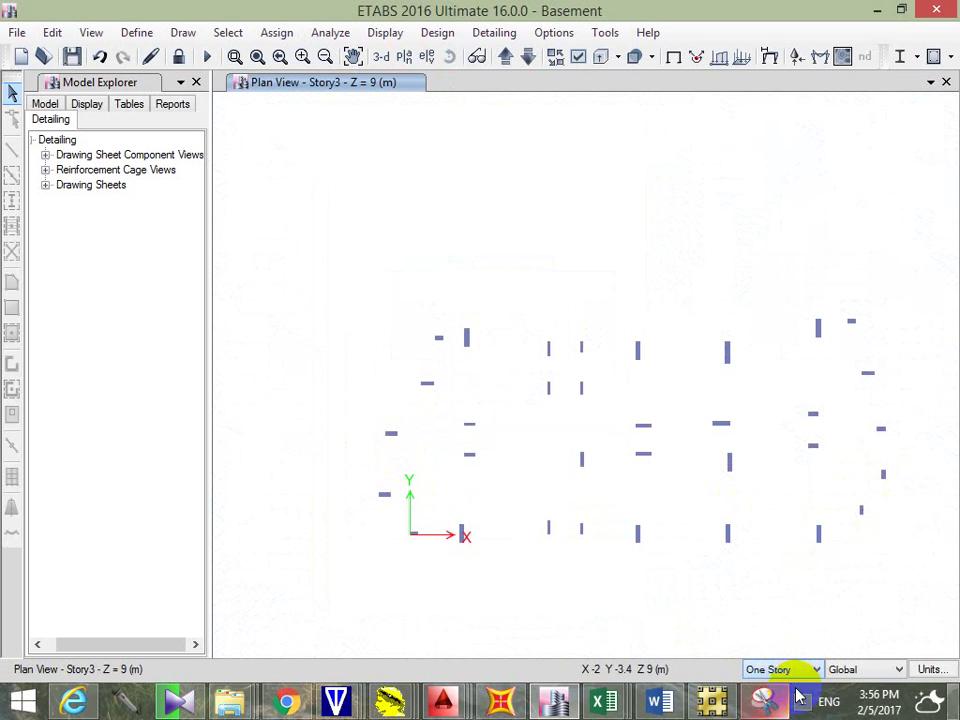
click(727, 537)
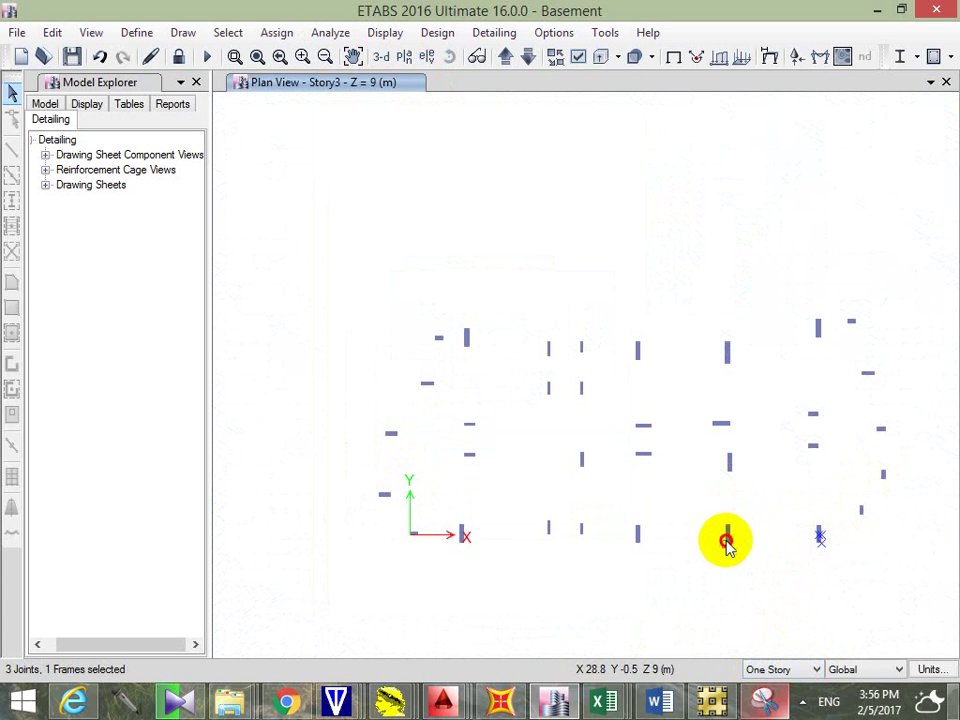
click(637, 530)
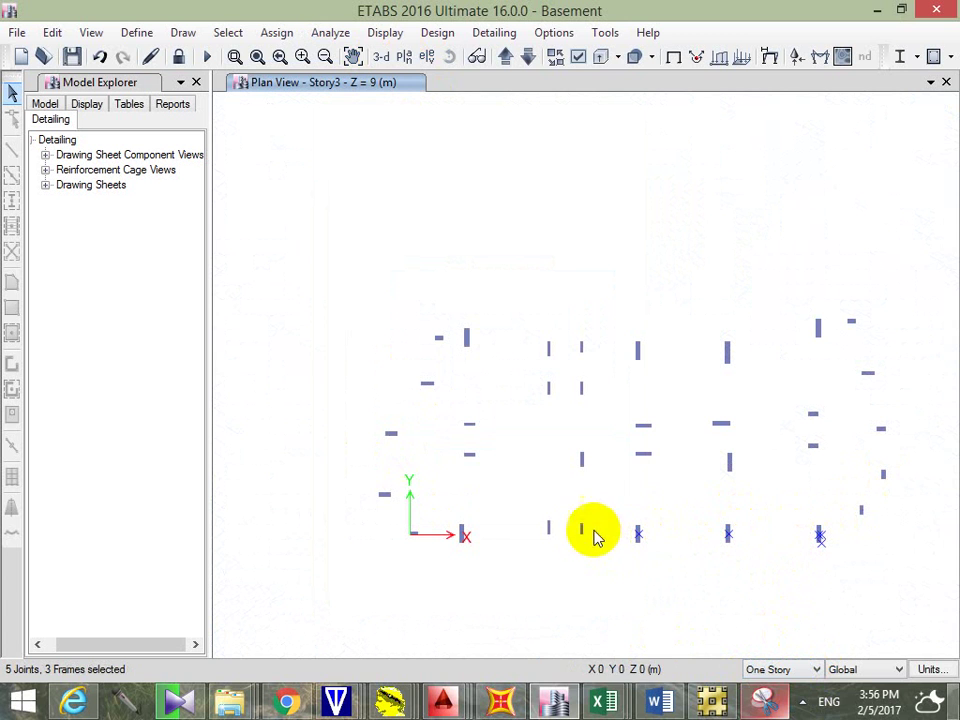
click(644, 453)
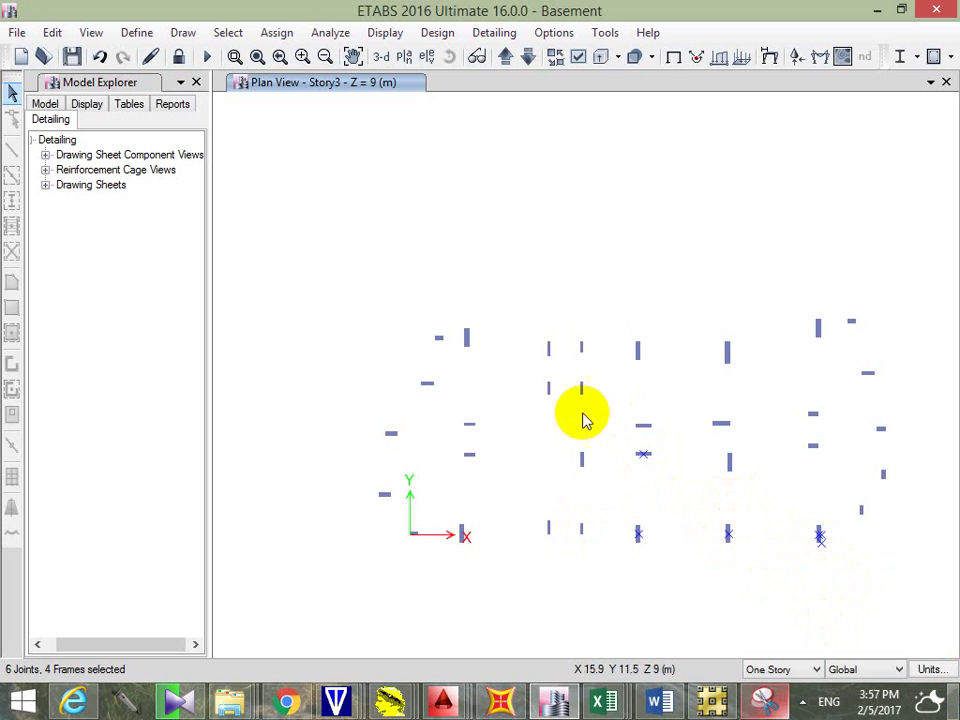
Step: Review the master story and similar story assignments in the Story Data table, and close it without changes
right_click(592, 224)
click(636, 238)
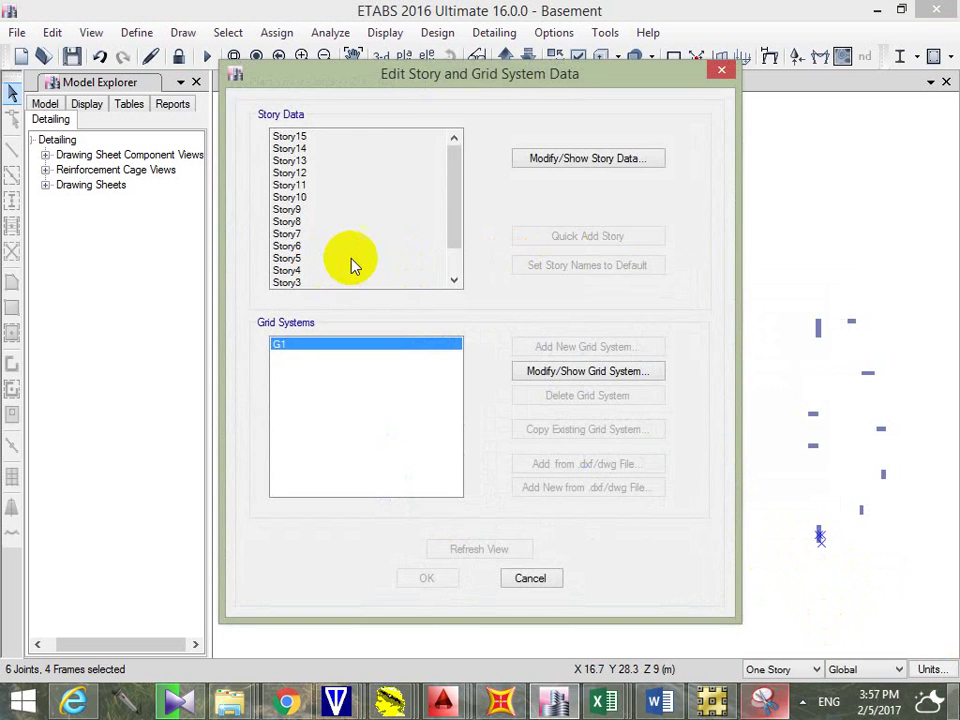
click(530, 160)
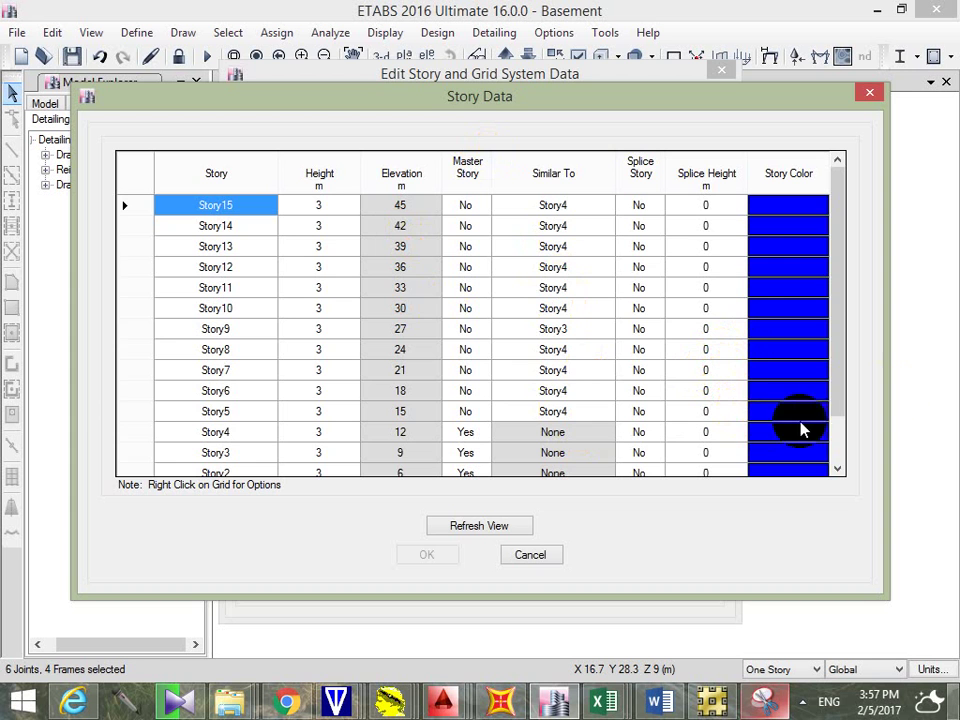
key(Escape)
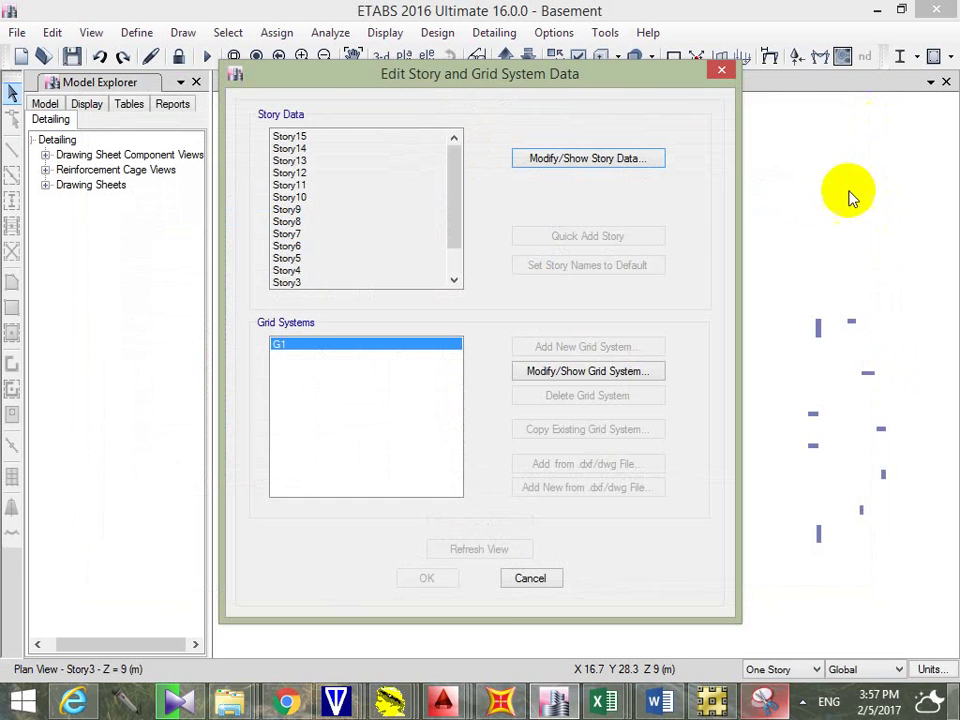
click(718, 72)
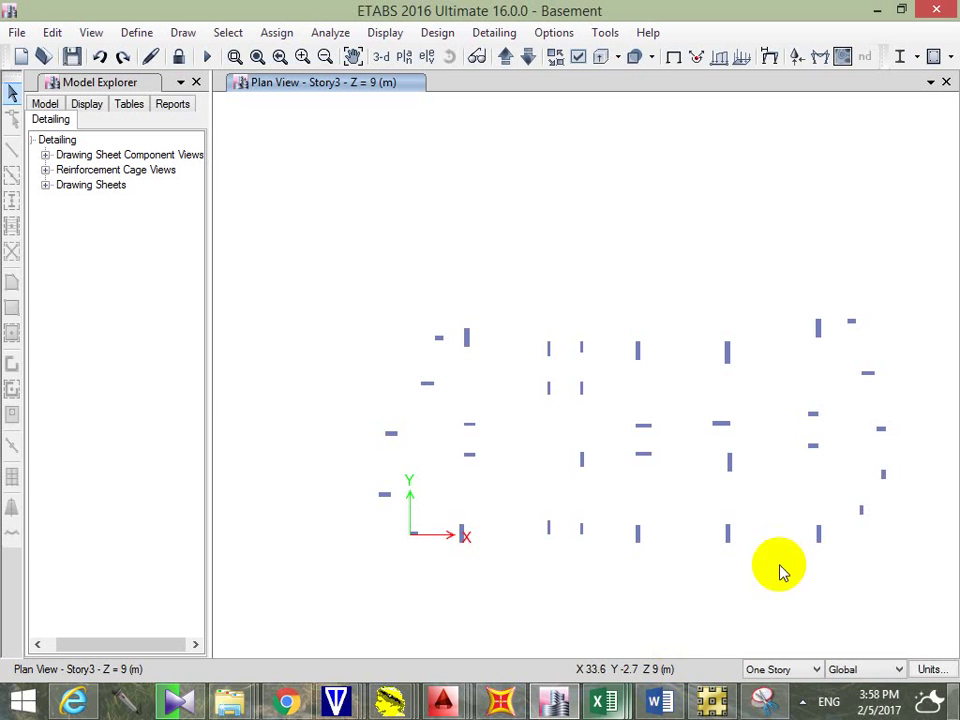
click(508, 680)
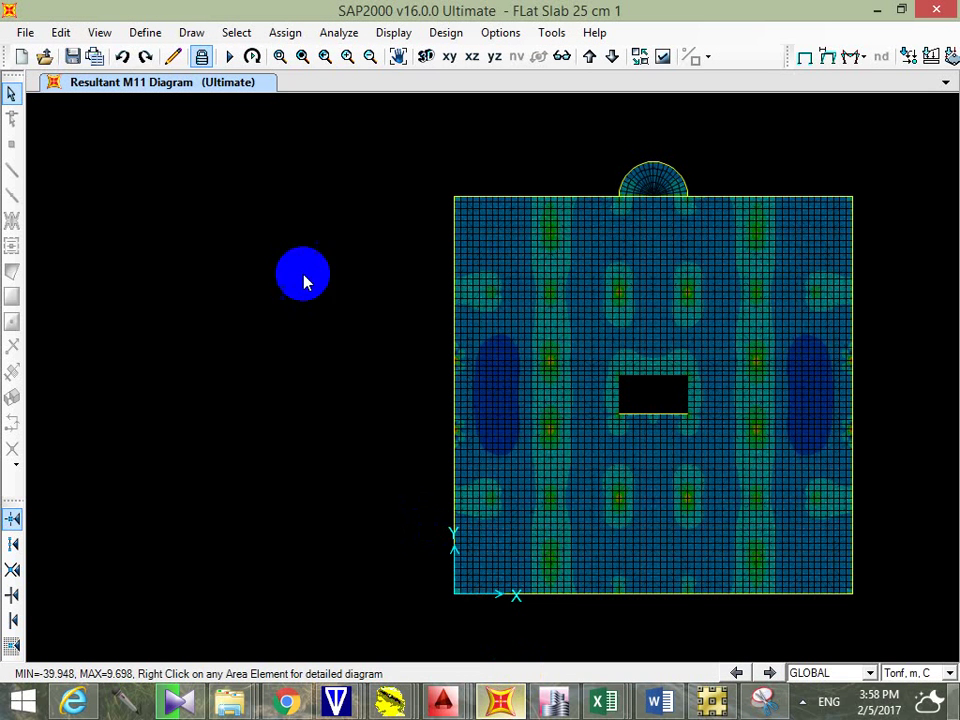
click(60, 33)
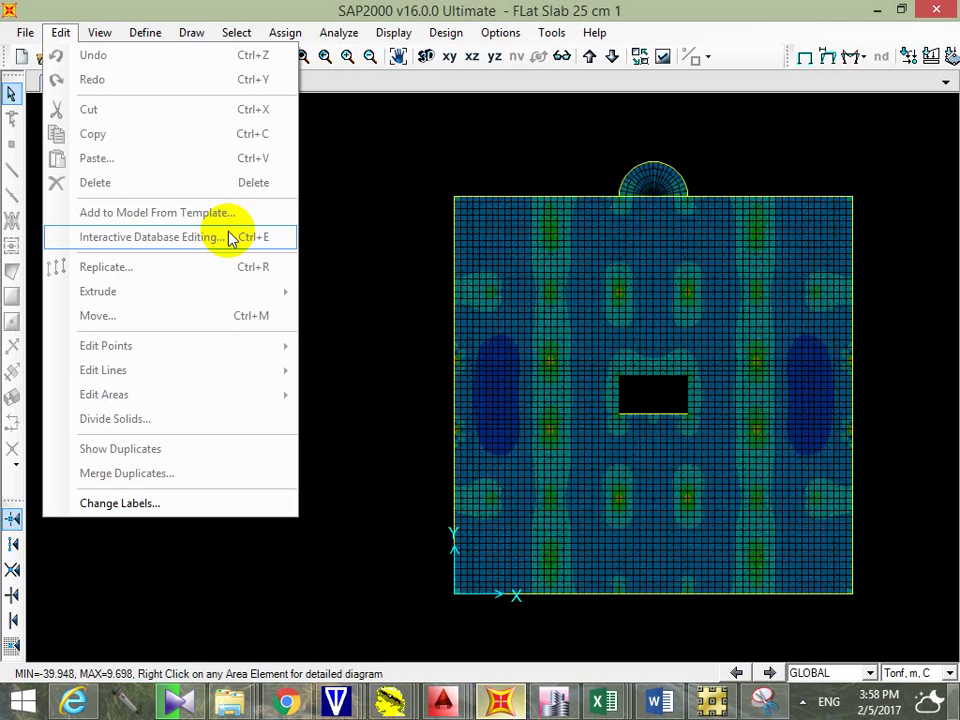
mouse_move(274, 34)
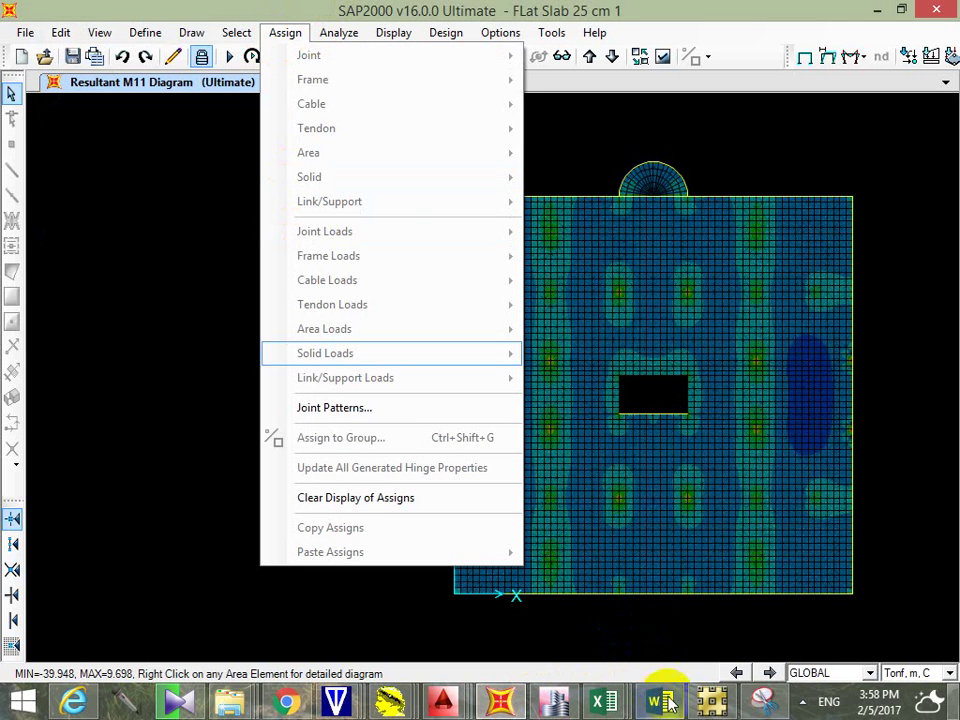
Step: Switch to the Basement 1 model in SAFE and show its undeformed plan around the slab openings
click(712, 700)
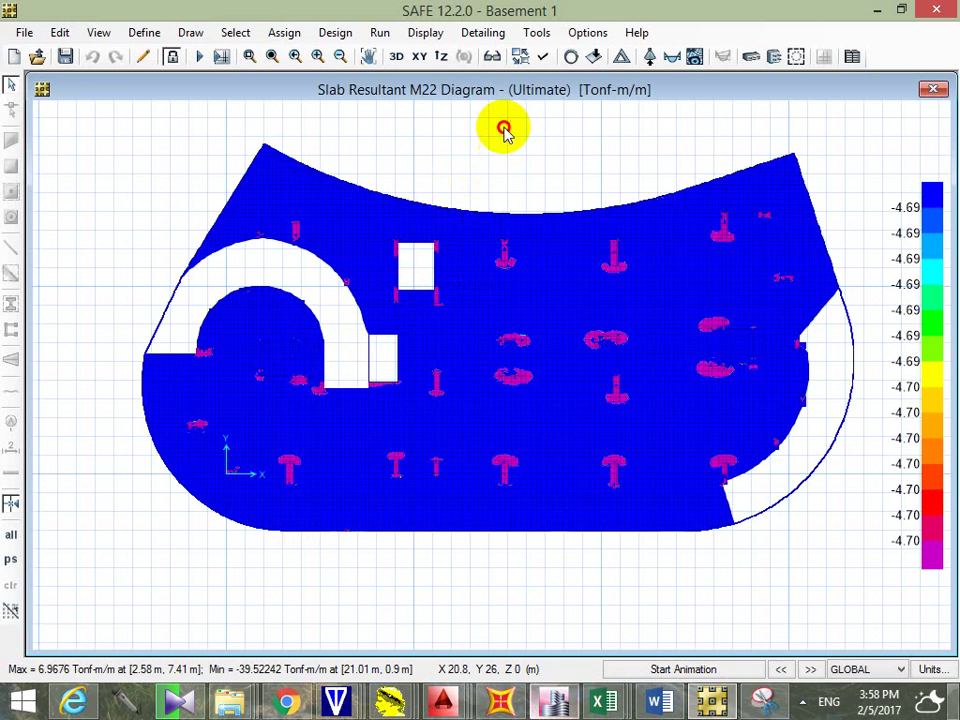
key(F4)
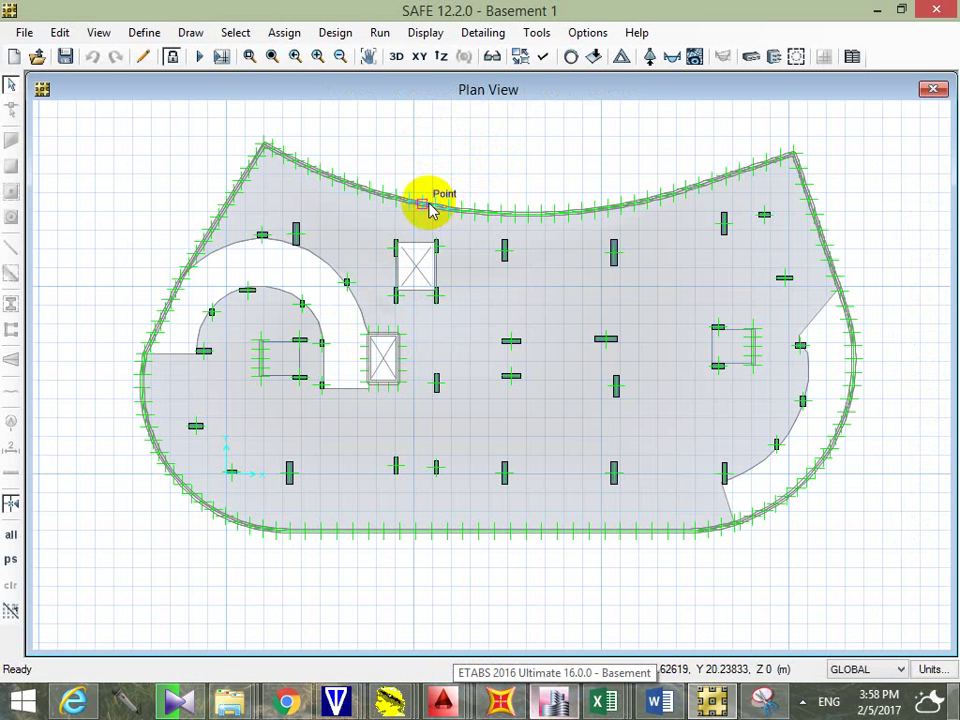
scroll(435, 253, up, 2)
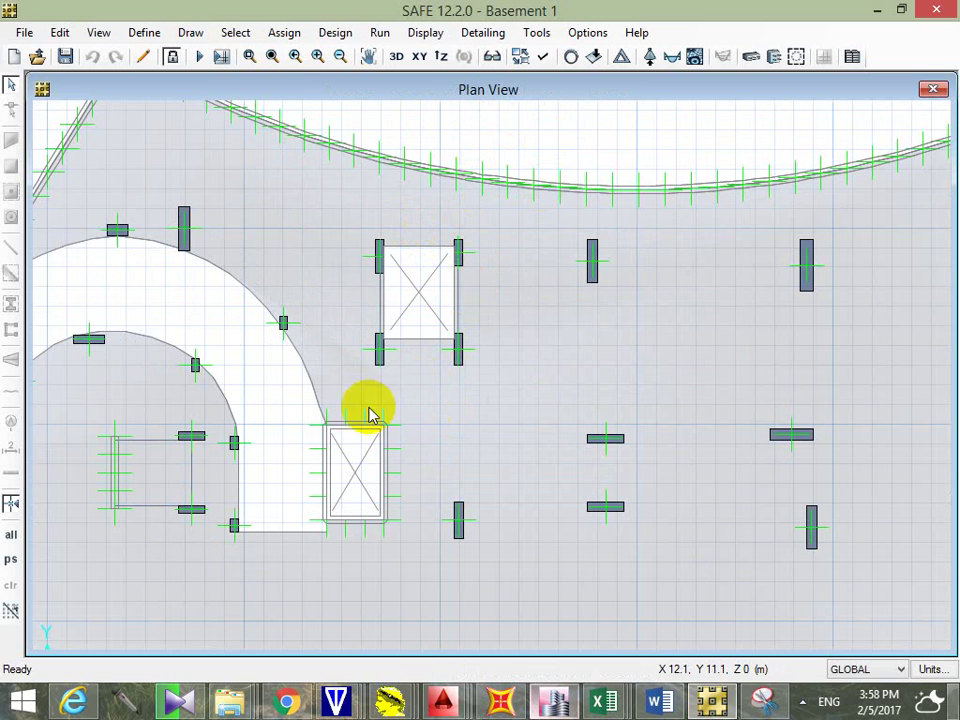
Step: Display the beams' filled Major Moment diagram for the Ultimate combination and examine it along the curved ramp and around the core
click(671, 57)
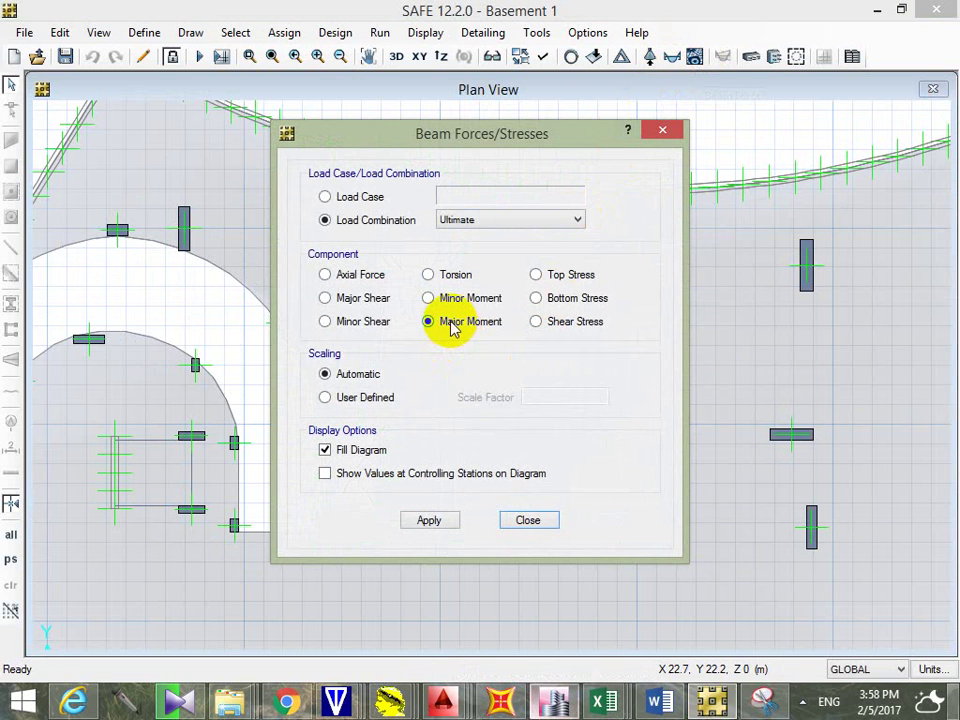
click(455, 533)
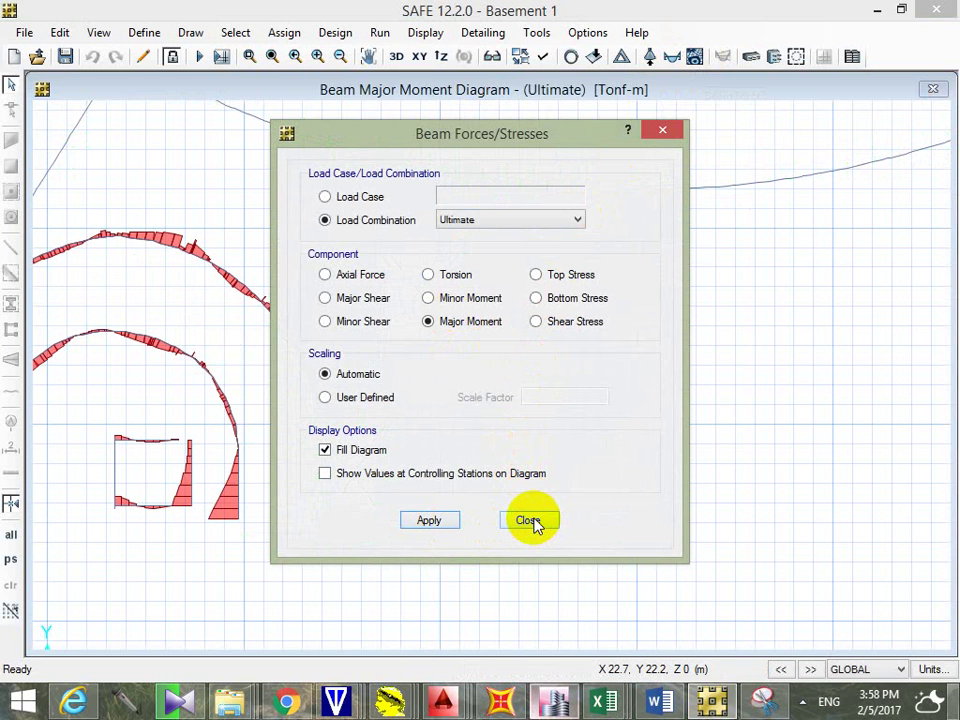
click(530, 521)
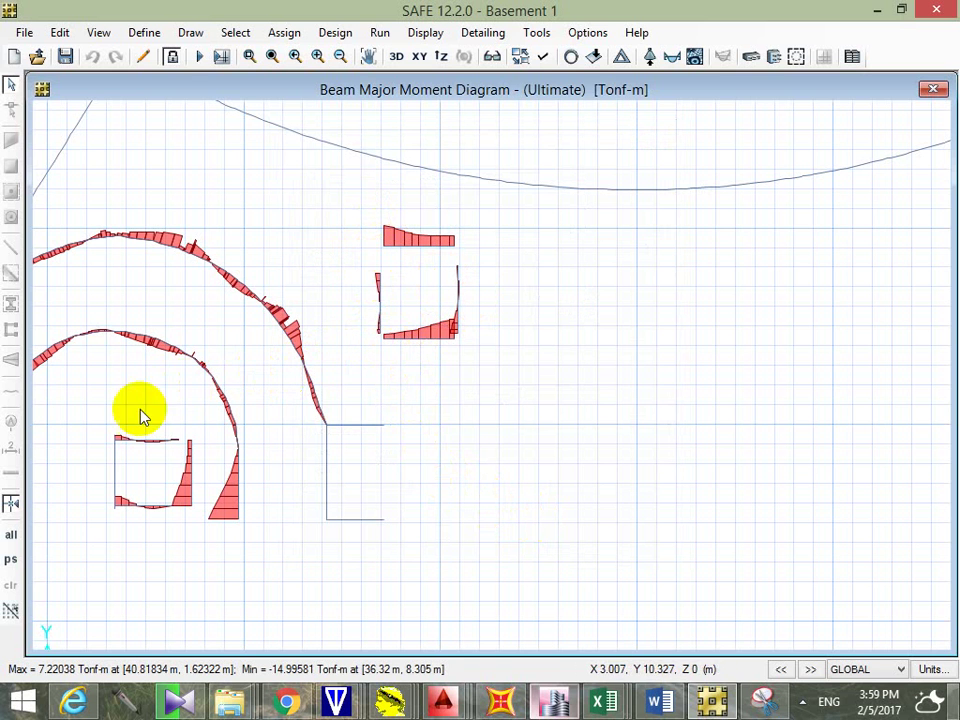
middle_drag(206, 456, 295, 430)
scroll(214, 447, up, 2)
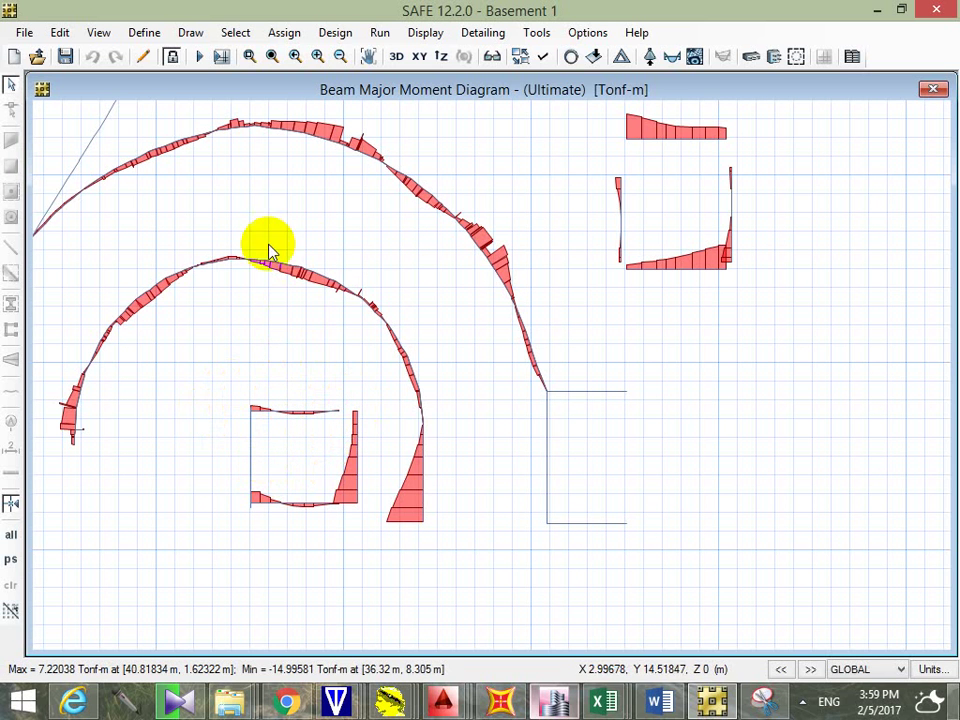
middle_drag(377, 295, 401, 279)
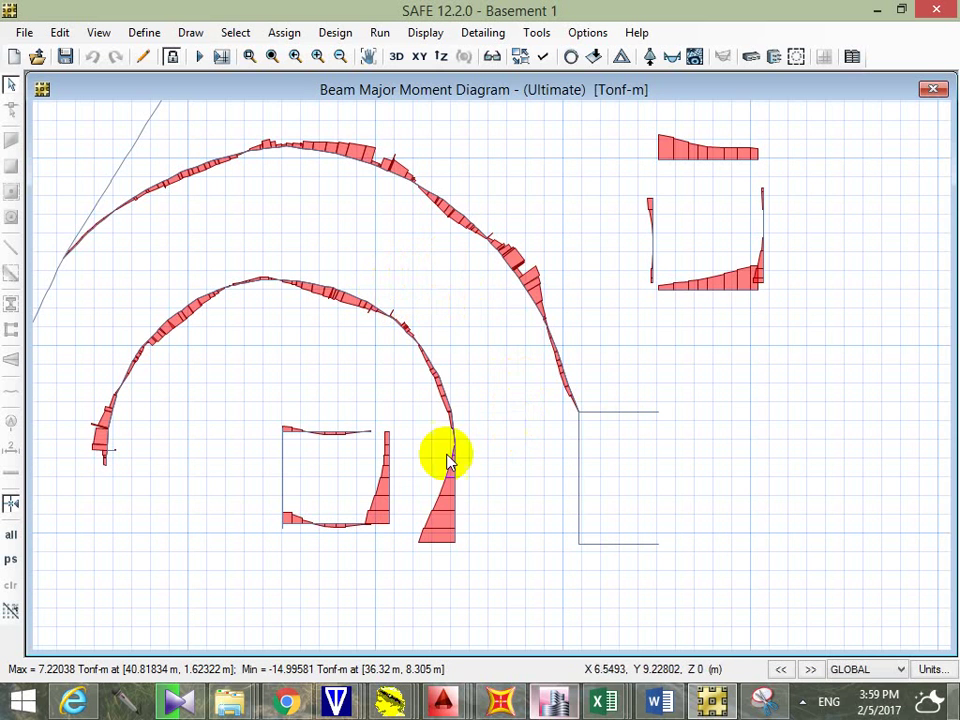
middle_drag(410, 400, 403, 379)
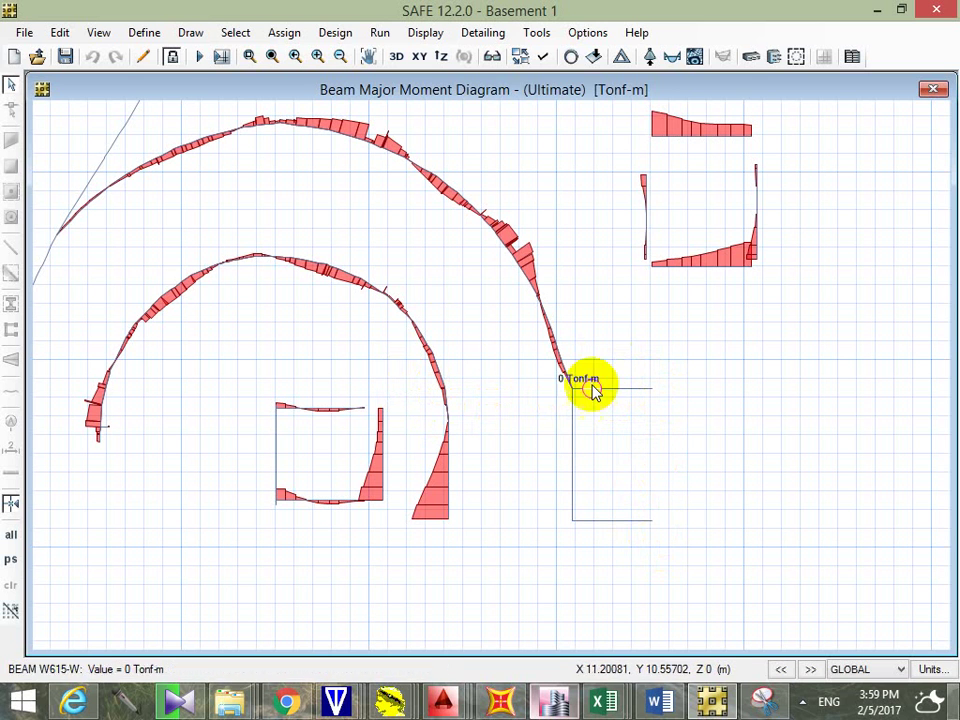
middle_drag(334, 381, 381, 379)
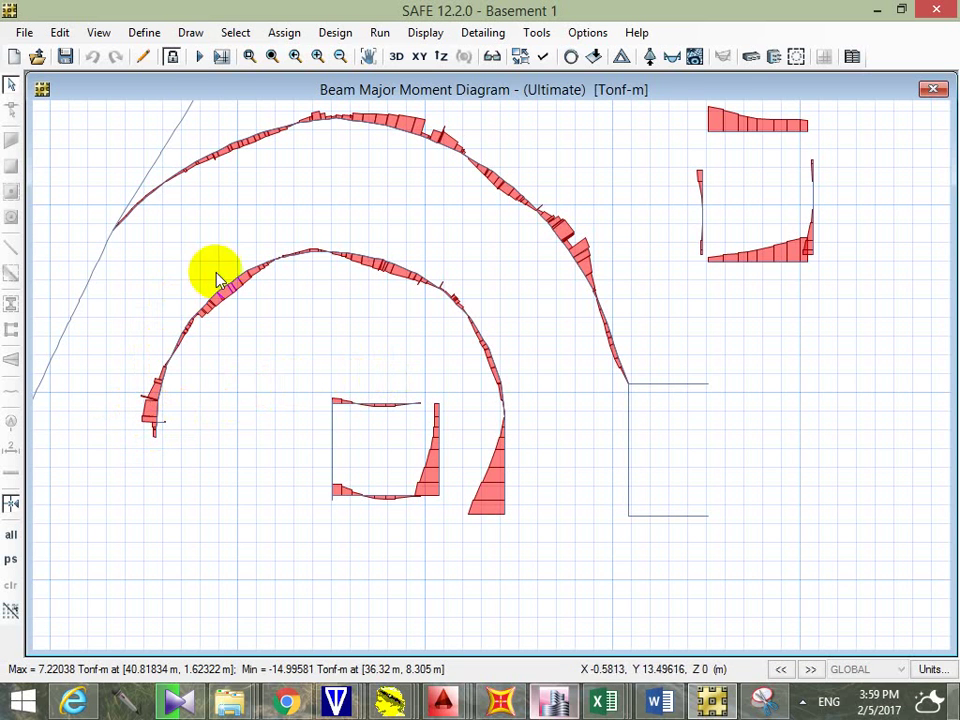
mouse_move(371, 258)
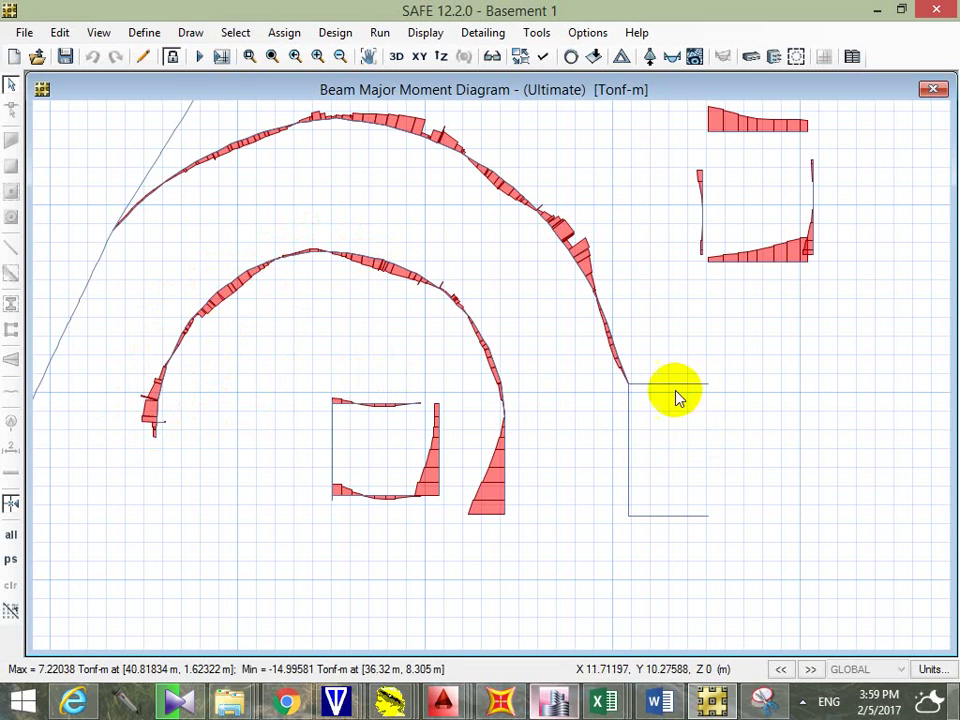
Step: Show the SAFE model undeformed in 3D and inspect the core walls next to the ramp opening
click(396, 57)
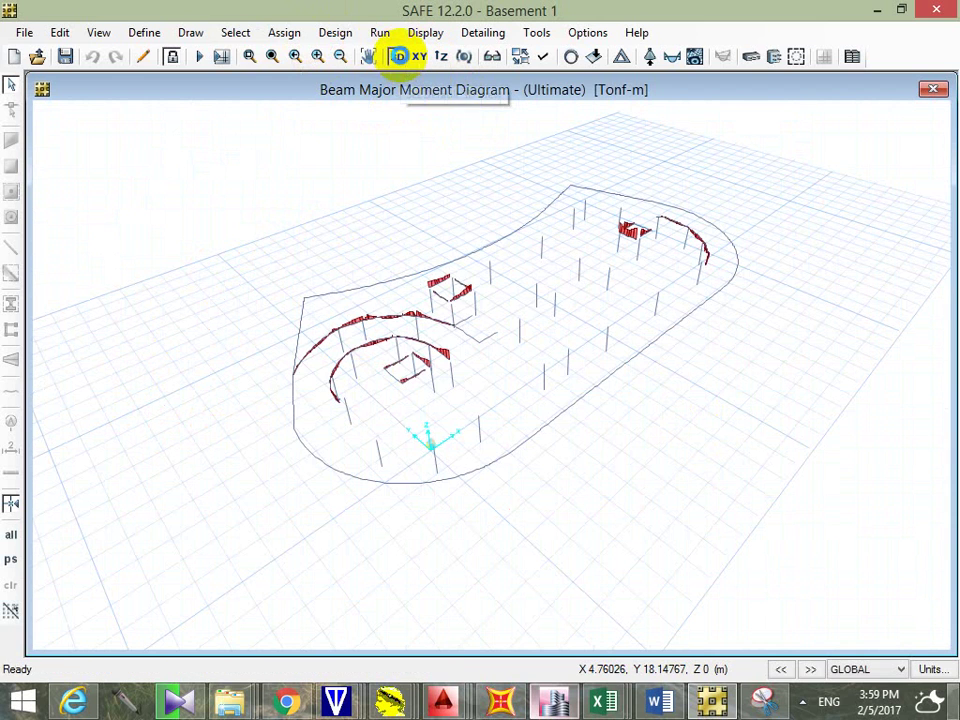
mouse_move(437, 237)
shift+middle_down()
mouse_move(514, 358)
mouse_move(424, 369)
mouse_move(390, 349)
mouse_move(440, 316)
shift+middle_up()
scroll(440, 310, up, 5)
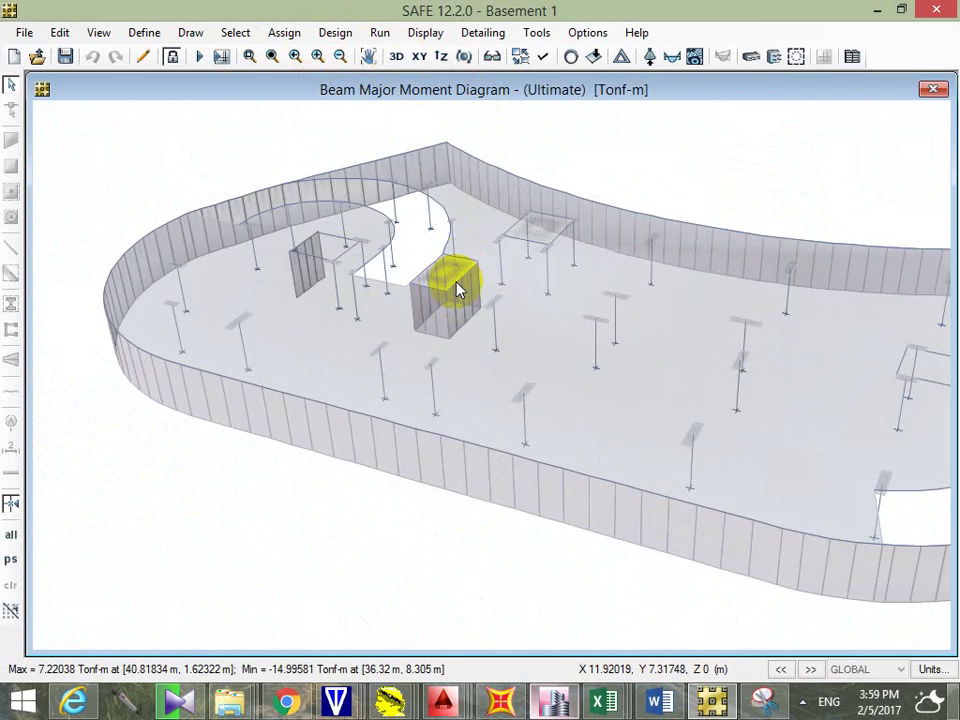
scroll(463, 293, up, 2)
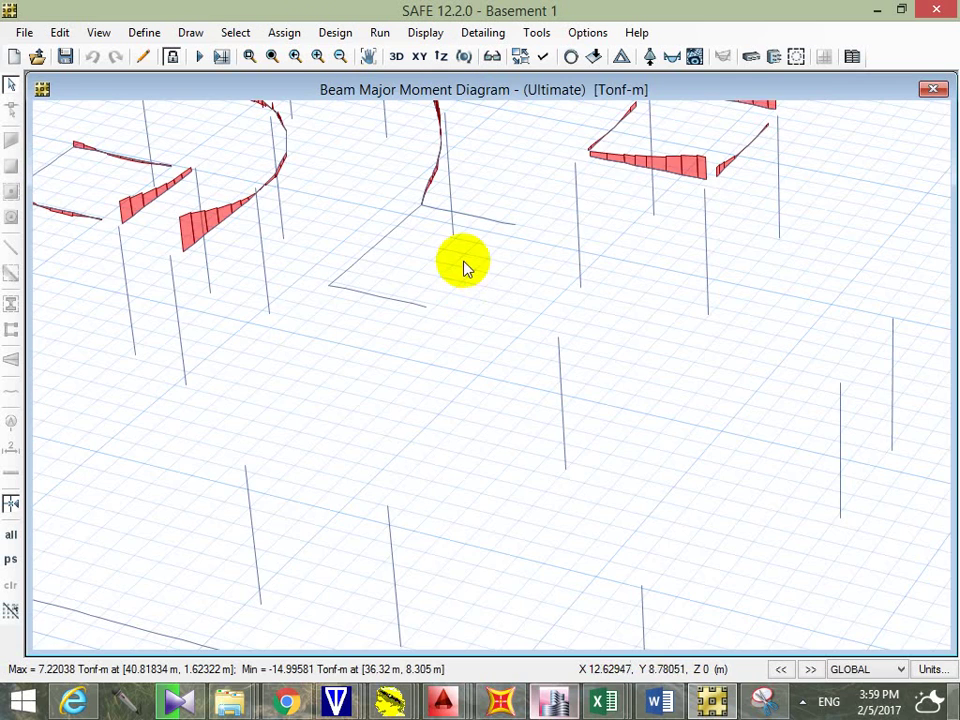
key(F4)
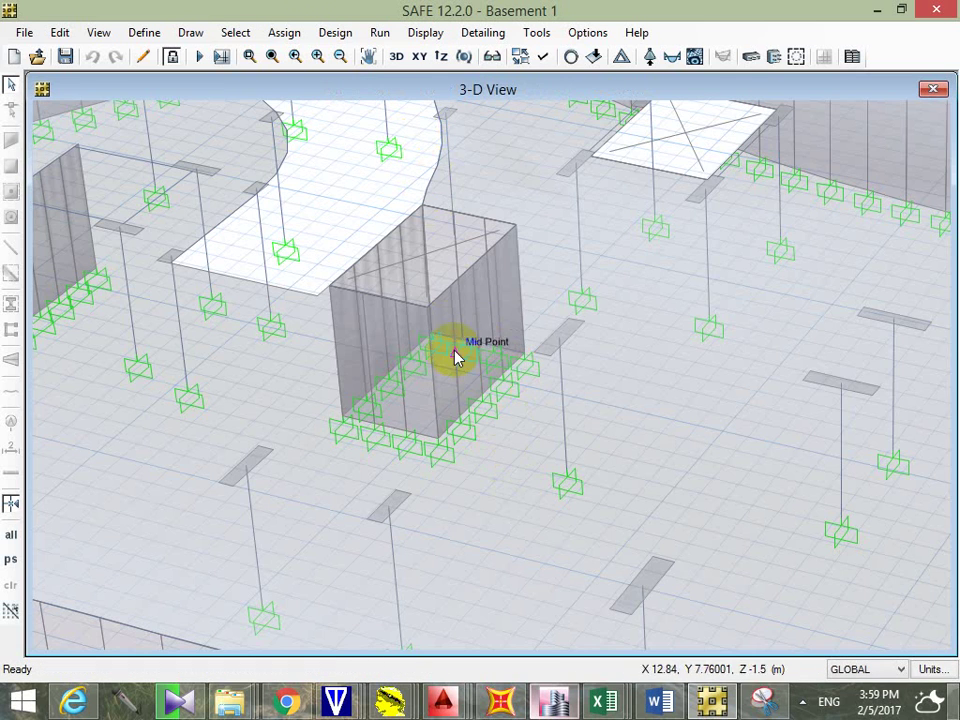
shift+middle_drag(433, 369, 553, 680)
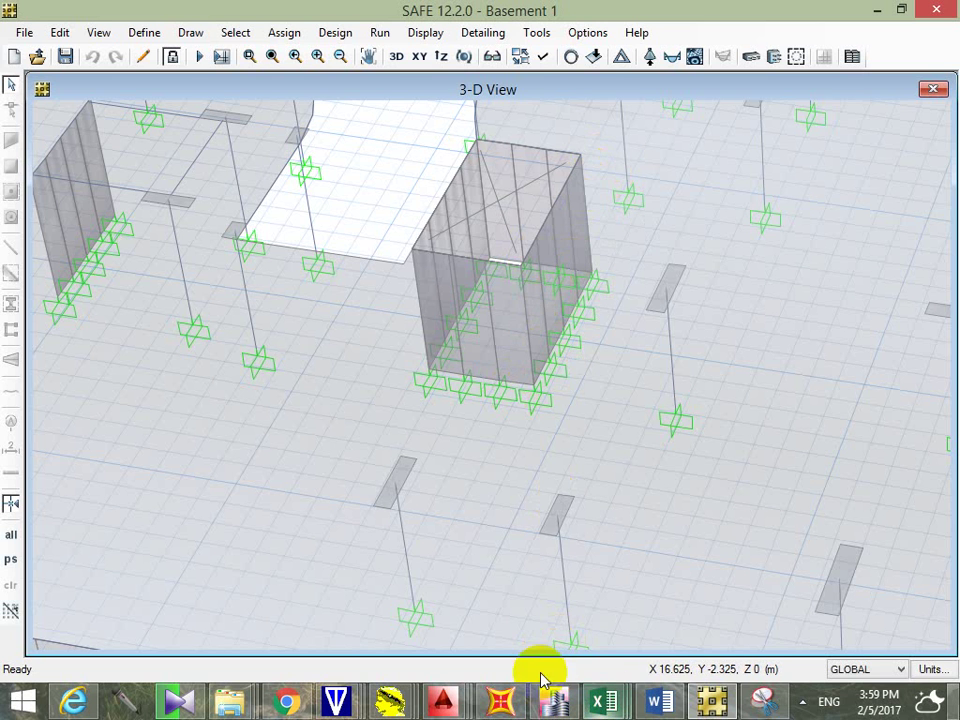
Step: Switch to the Basement model in ETABS and turn on Walls in the view options, hiding columns and joint objects
click(555, 700)
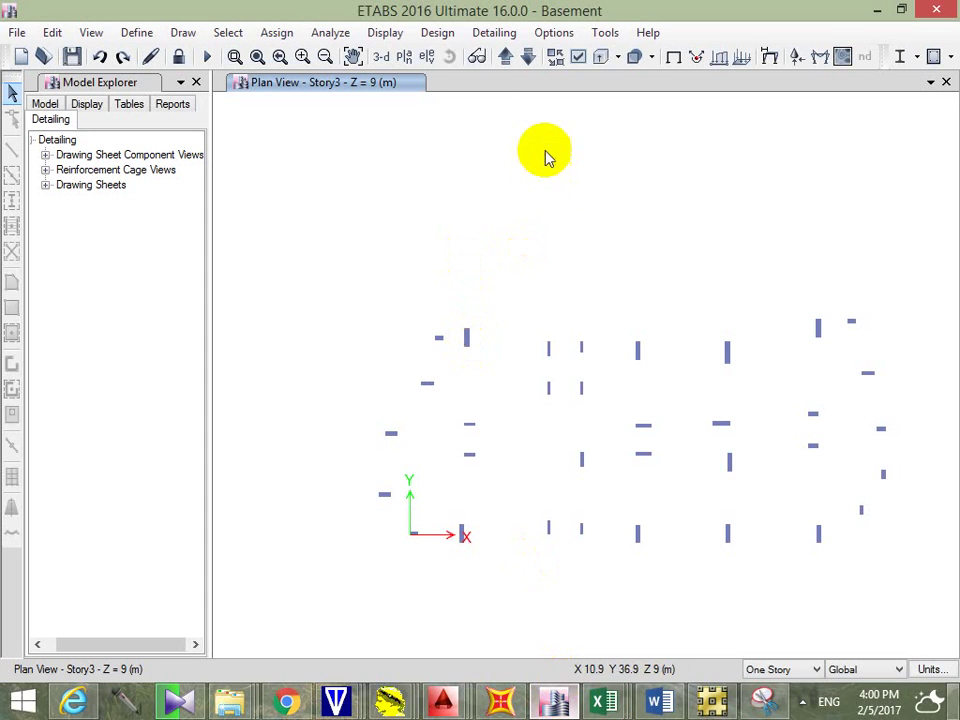
click(580, 57)
click(323, 317)
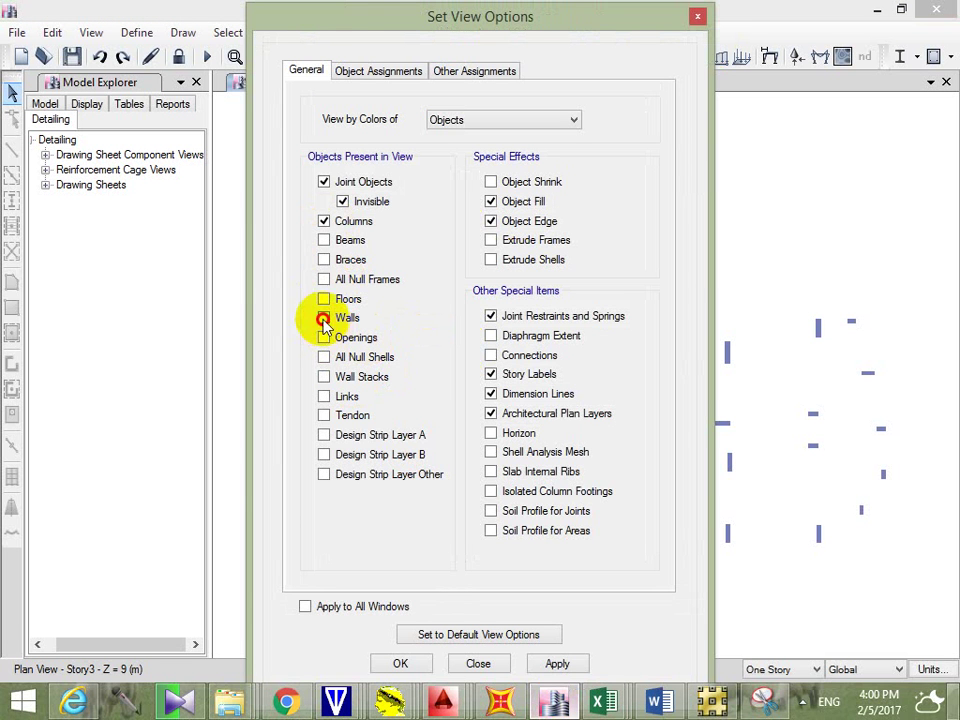
click(323, 221)
click(323, 181)
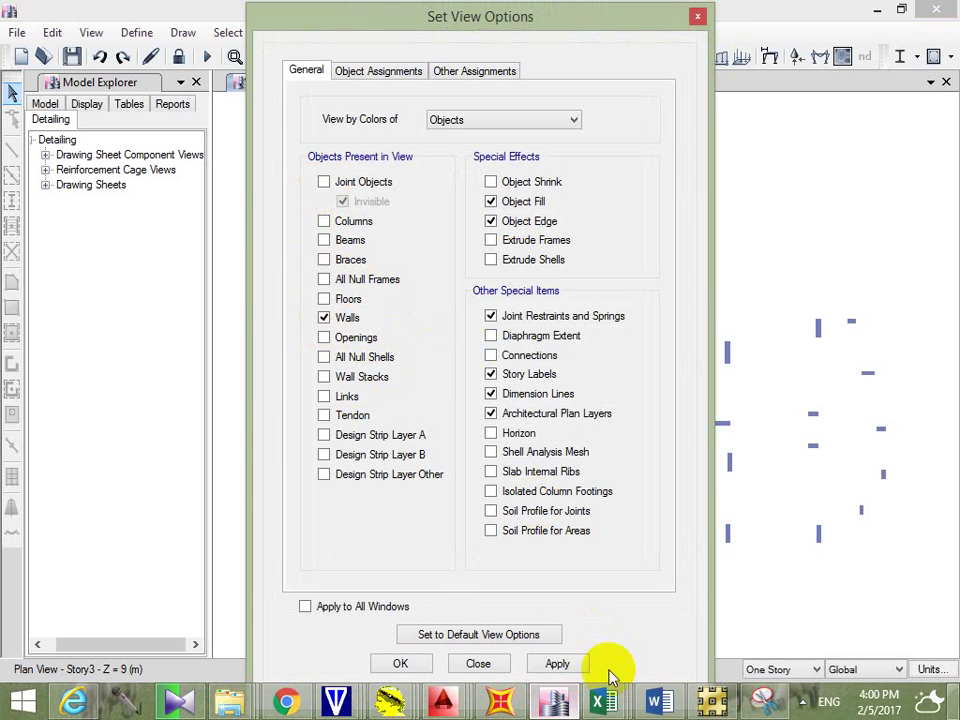
click(565, 664)
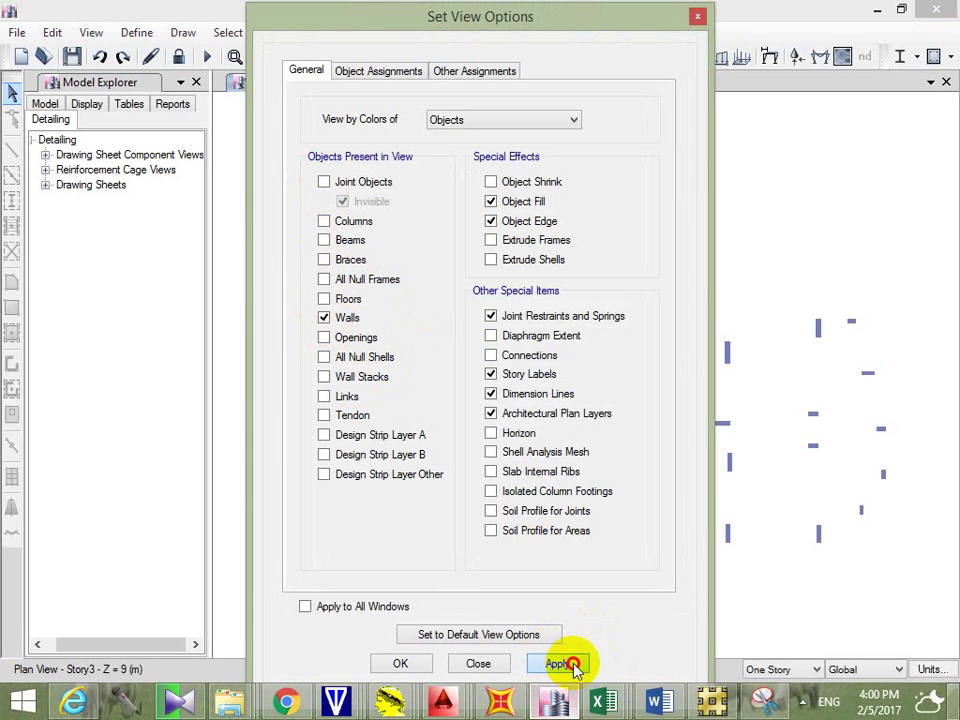
click(403, 664)
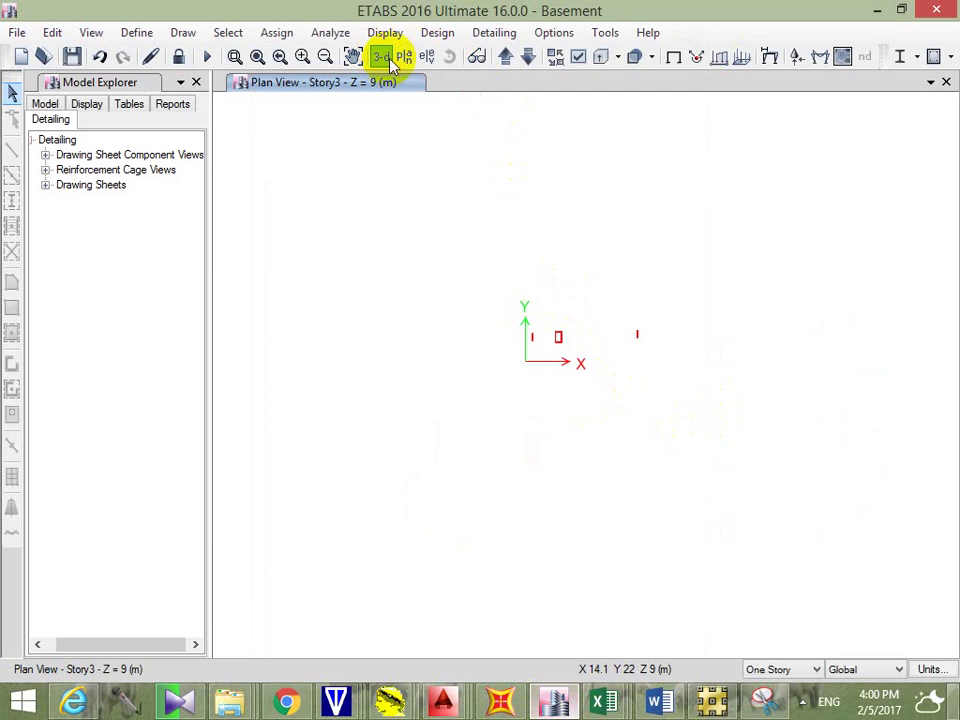
Step: Show the ETABS walls in 3D and inspect the base of the central core walls around its door opening
click(388, 58)
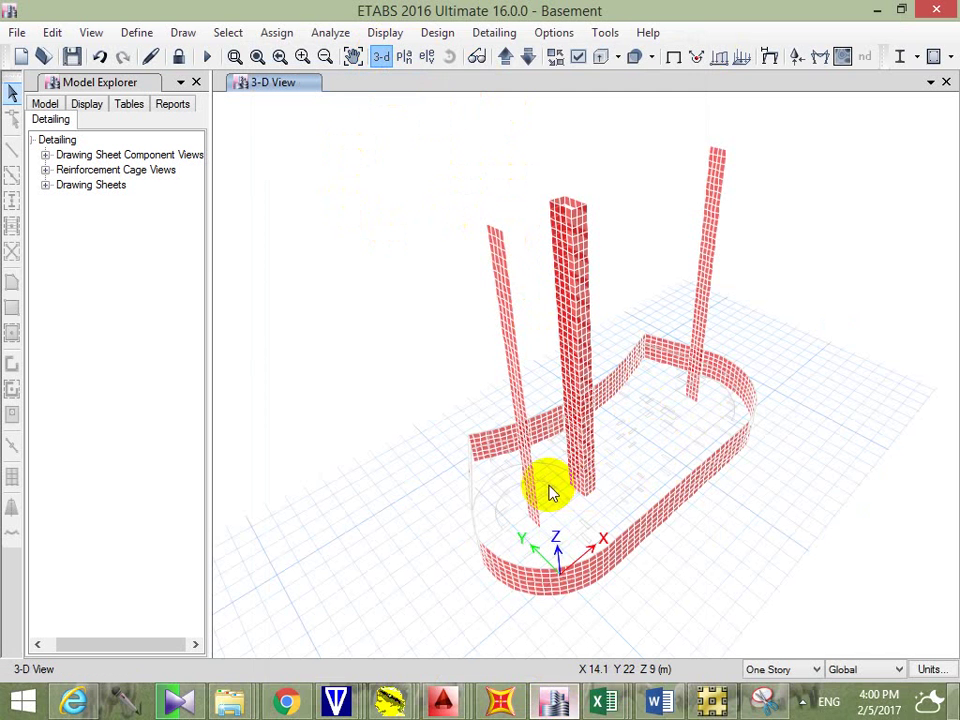
shift+middle_drag(533, 490, 565, 450)
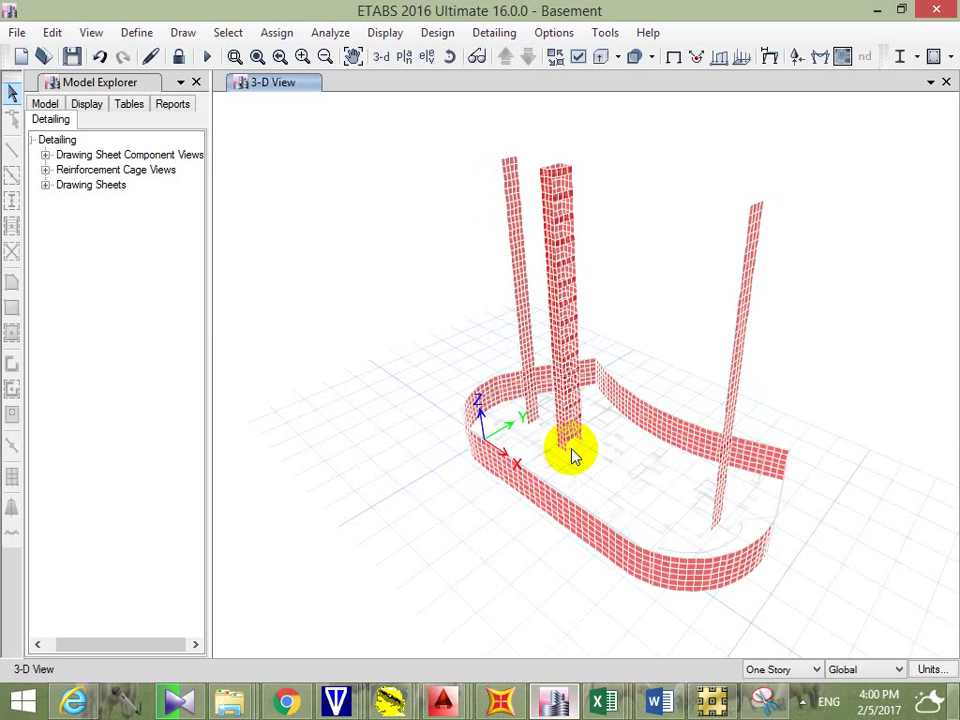
scroll(575, 455, up, 5)
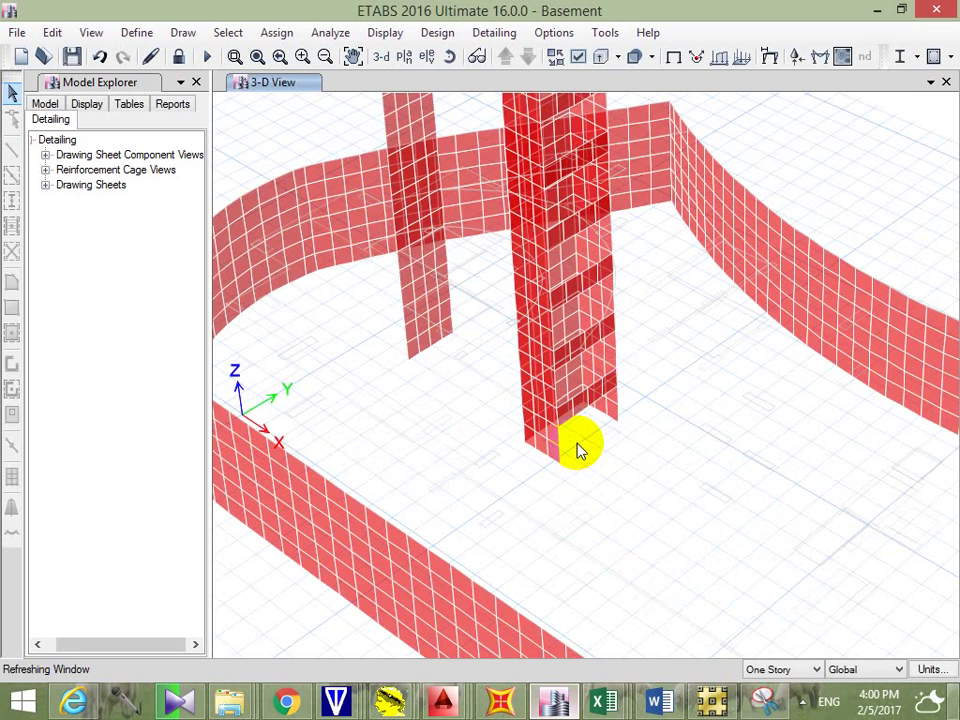
scroll(597, 381, up, 5)
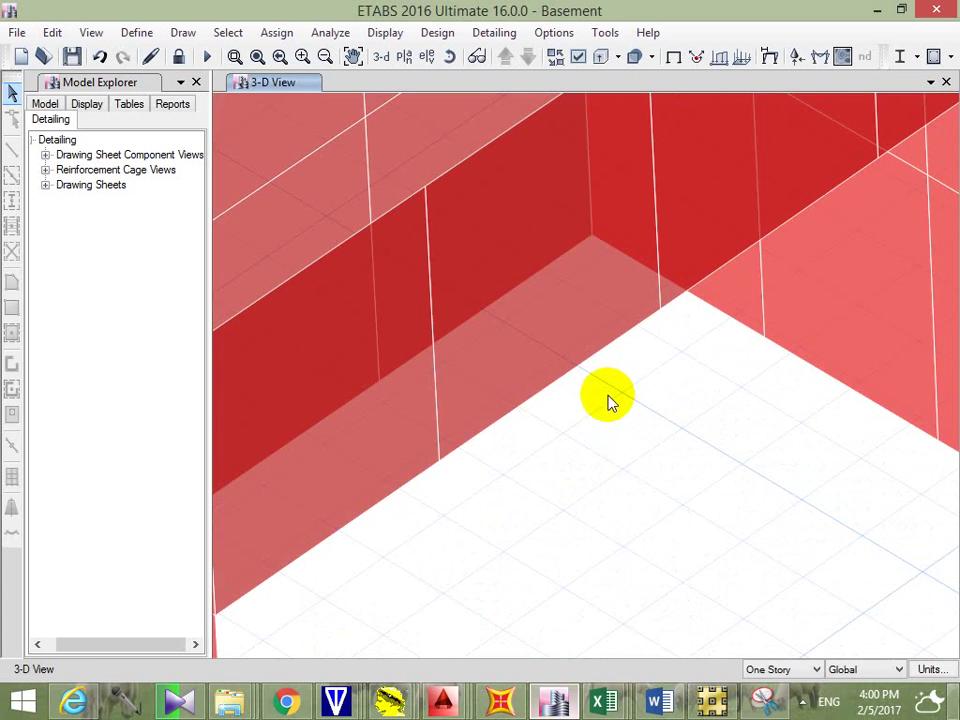
scroll(612, 402, down, 3)
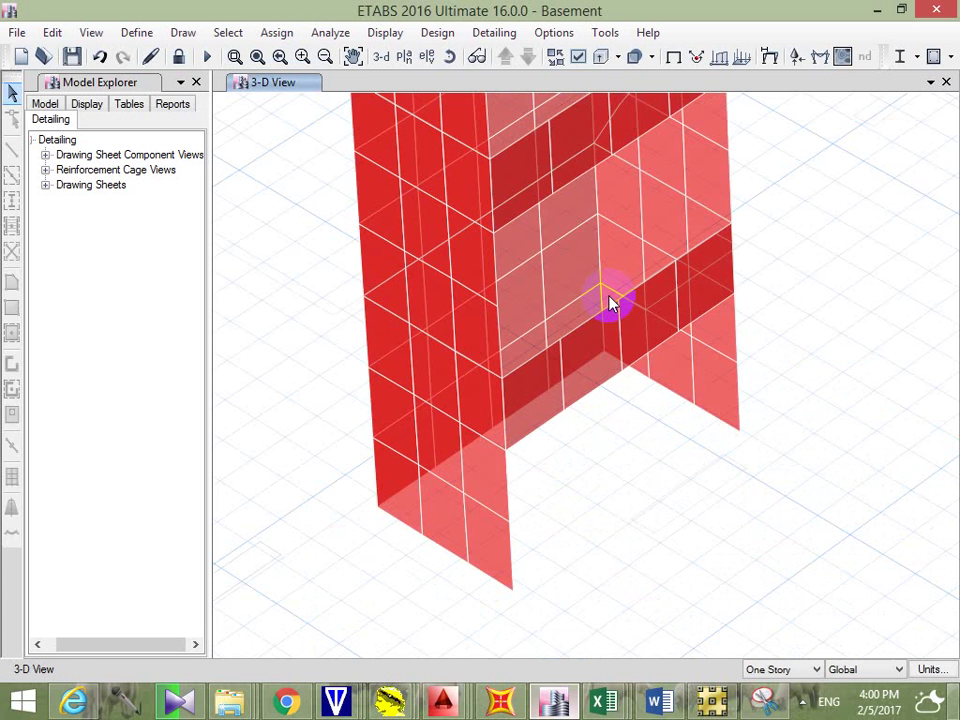
click(553, 375)
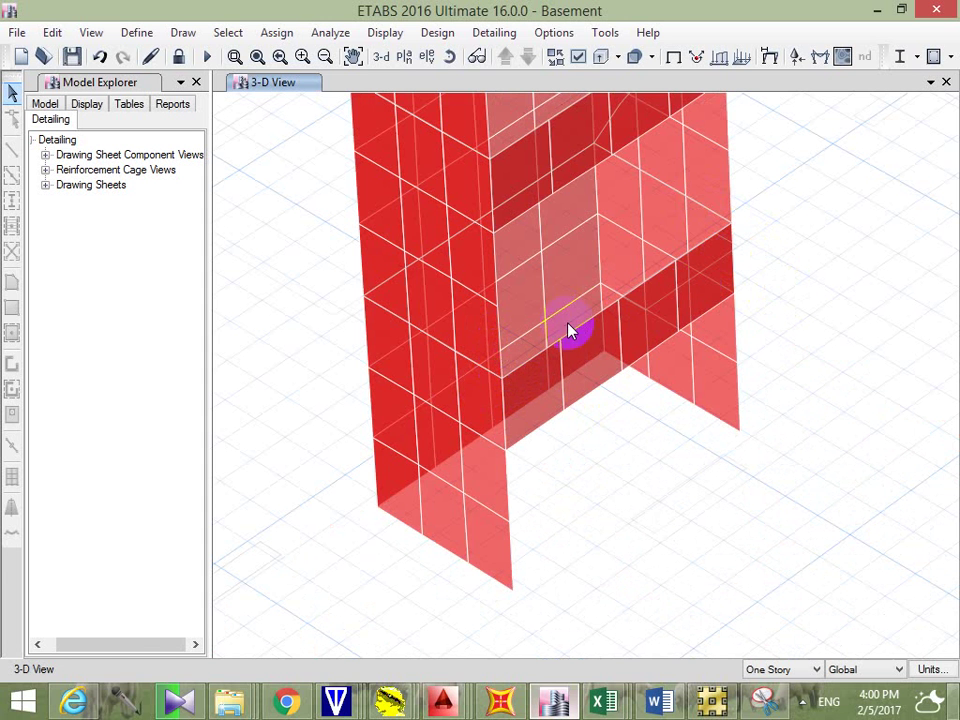
Step: Switch to the SAFE model, show it in plan, and select the core wall on the side facing away from the ramp
click(710, 699)
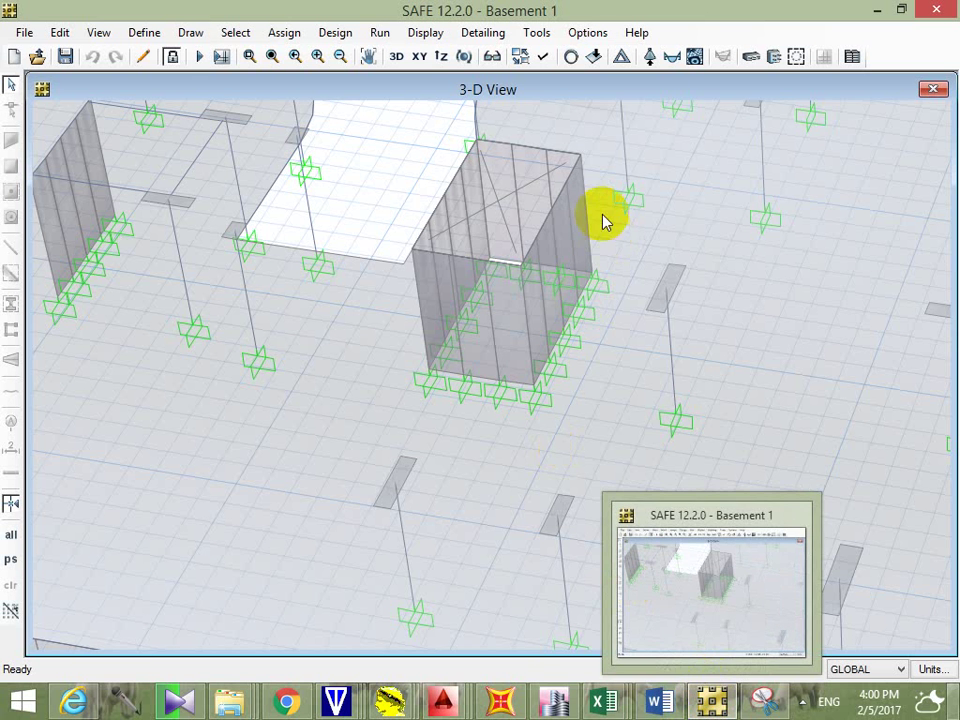
drag(578, 265, 385, 280)
click(420, 56)
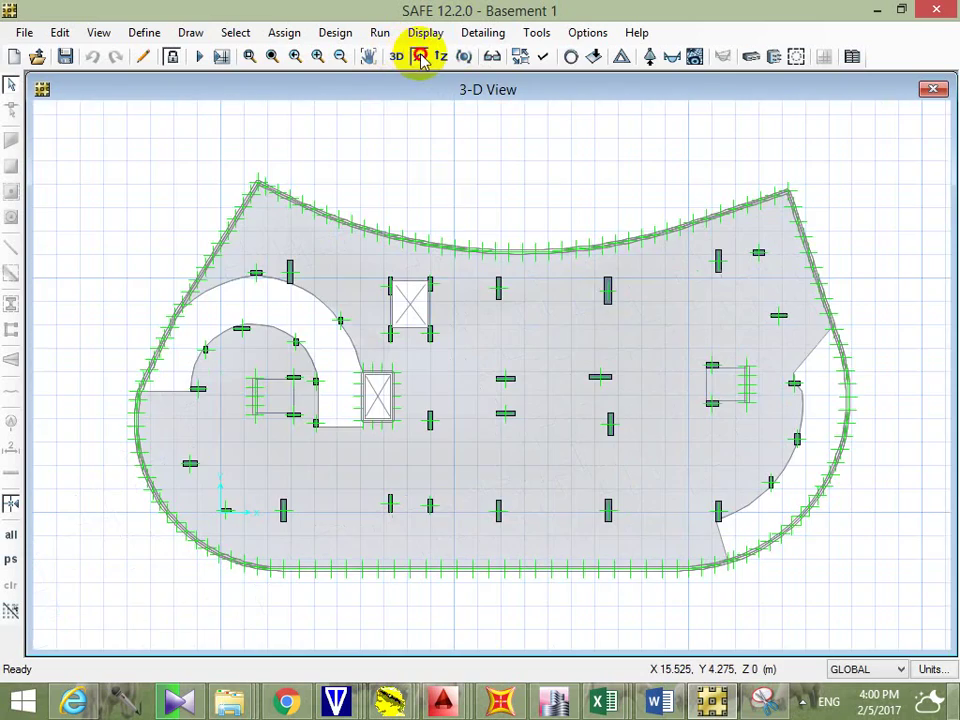
scroll(385, 421, up, 2)
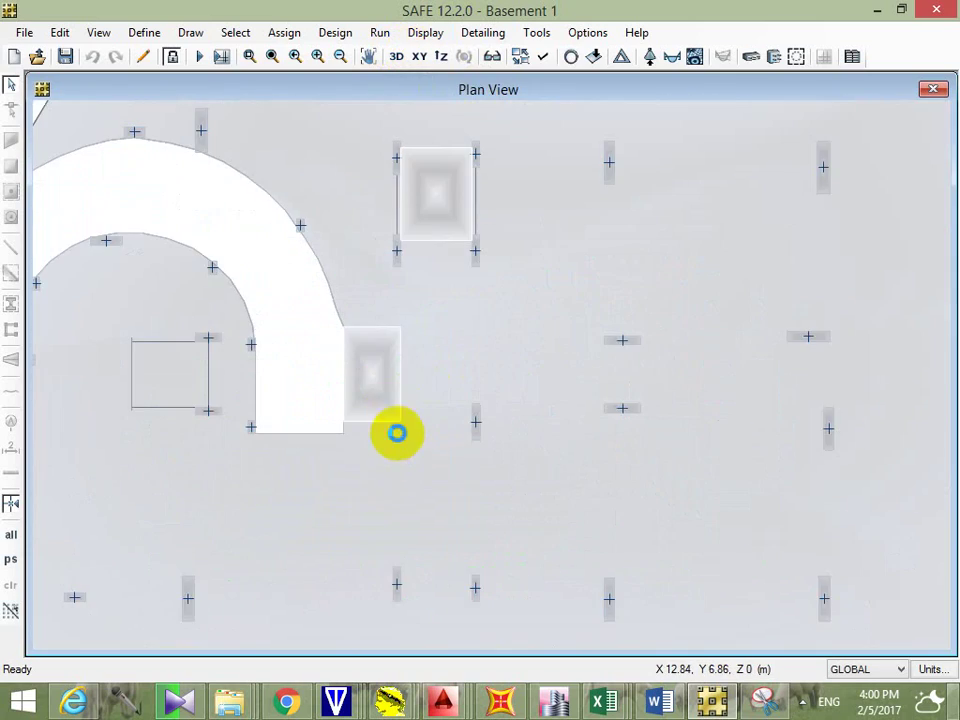
scroll(398, 430, up, 3)
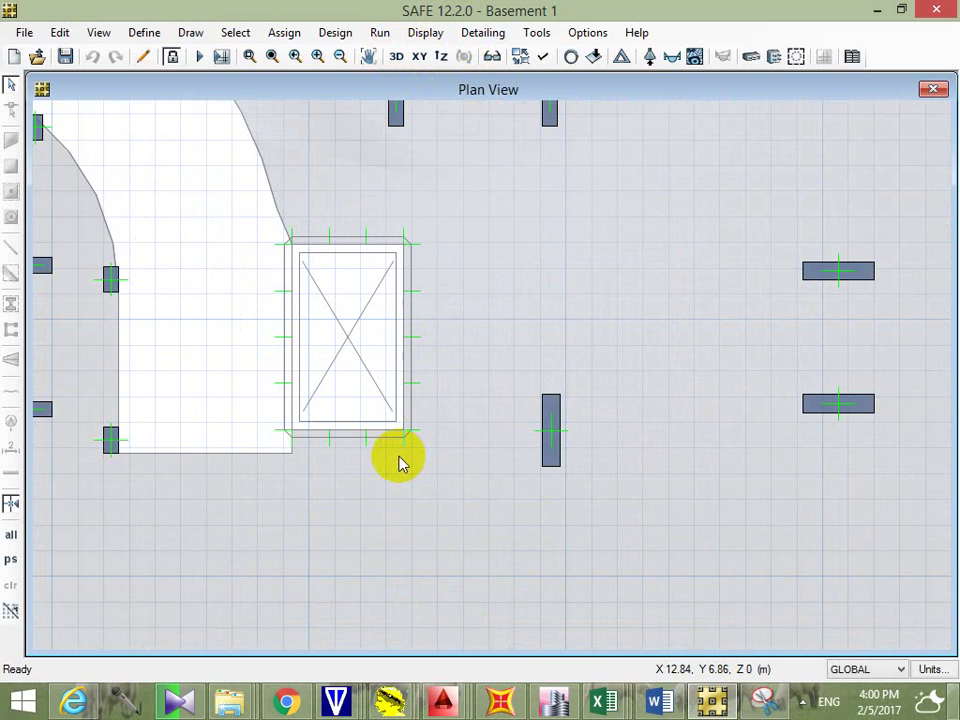
drag(398, 463, 475, 225)
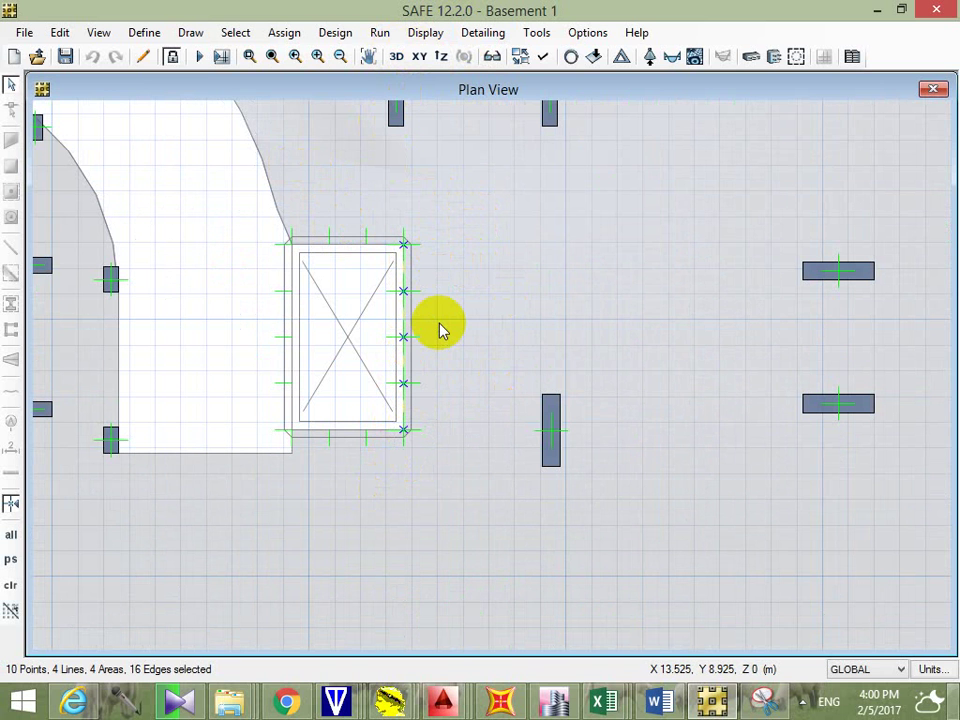
Step: Select the beams around the rectangular opening between the four columns and review the opening's assignments and geometry without changing them
mouse_move(430, 272)
middle_down()
mouse_move(522, 386)
mouse_move(581, 407)
mouse_move(561, 349)
mouse_move(630, 403)
mouse_move(535, 515)
middle_up()
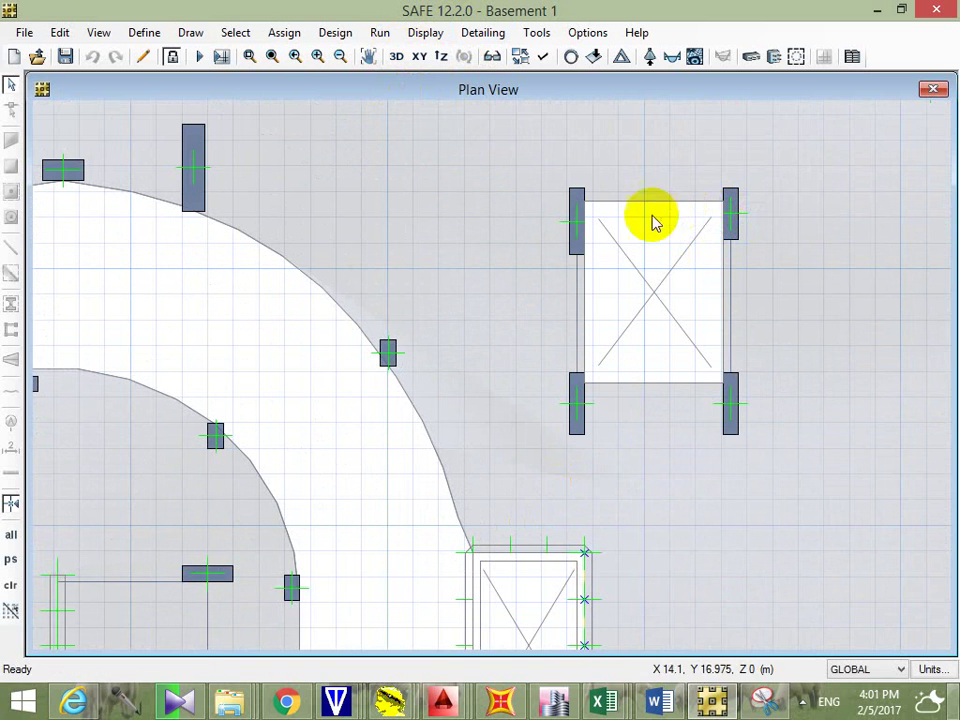
drag(642, 220, 598, 266)
click(617, 298)
click(577, 330)
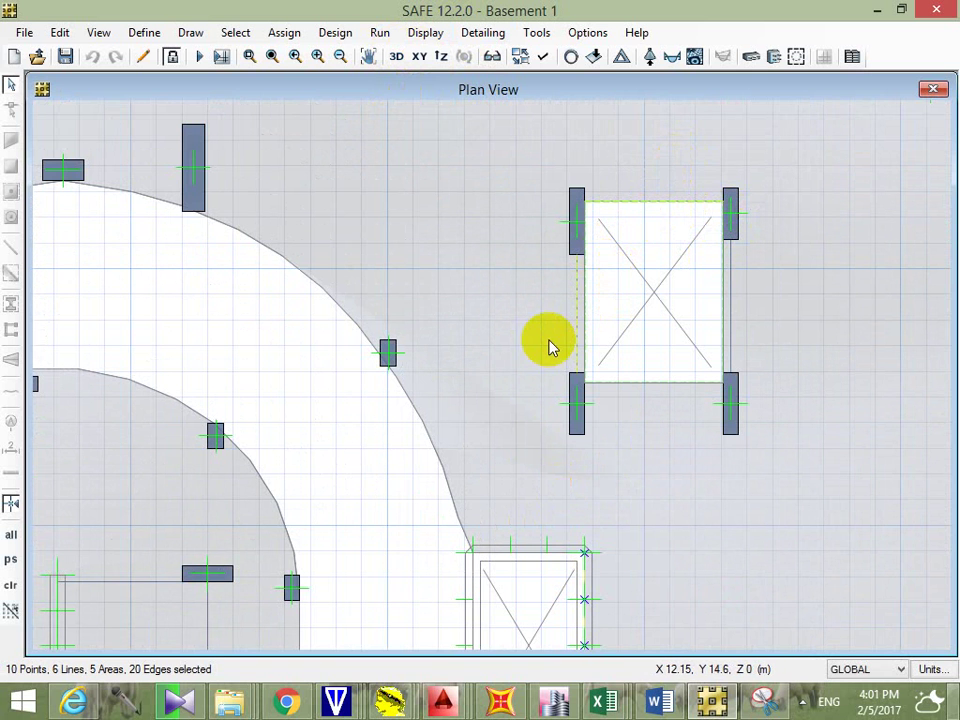
right_click(580, 292)
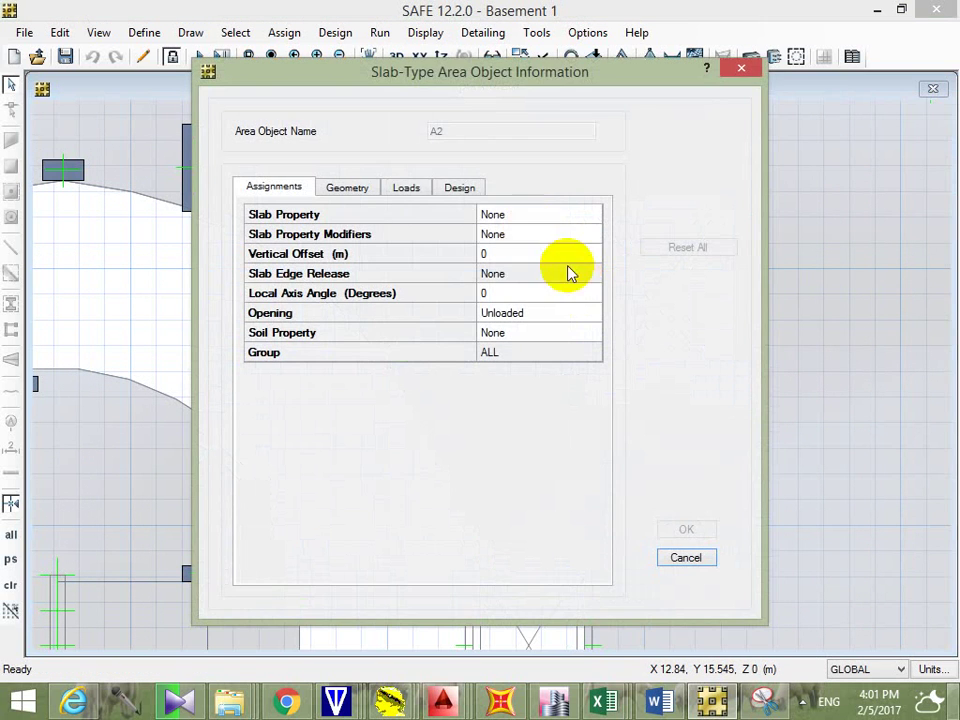
click(360, 195)
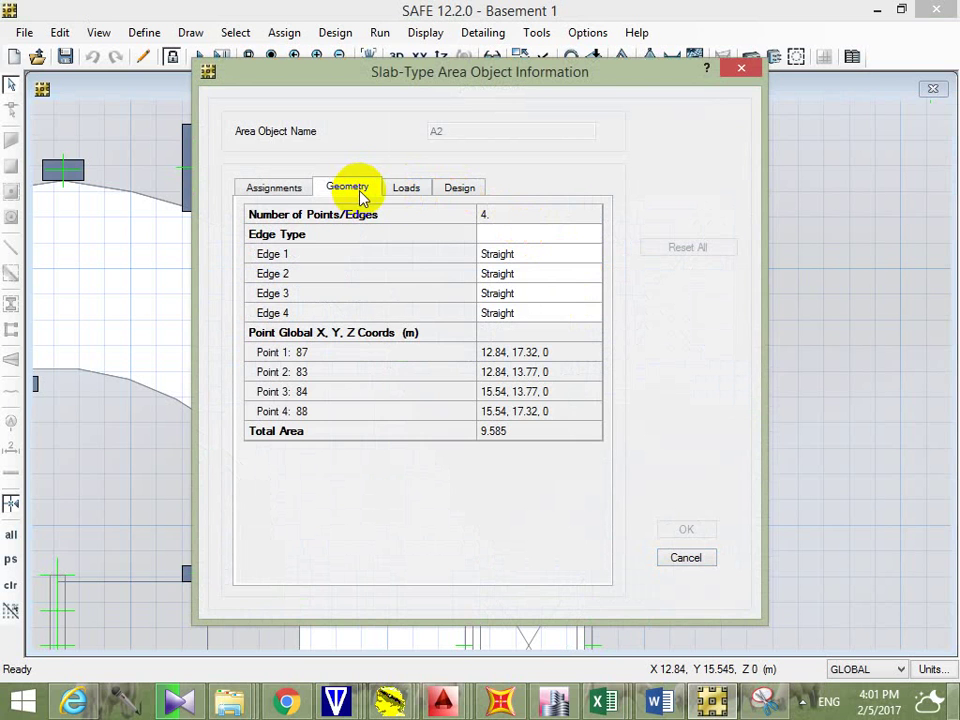
key(Escape)
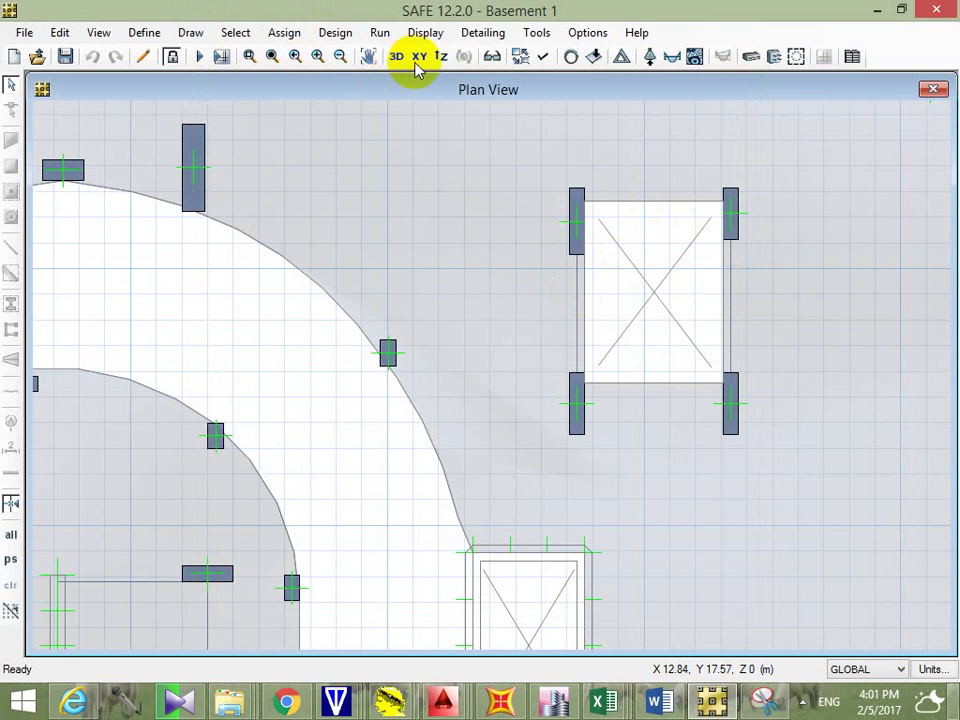
Step: Display the beams' filled Major Moment diagram for the Ultimate combination and examine it around the ramp, core and rectangular opening
click(669, 57)
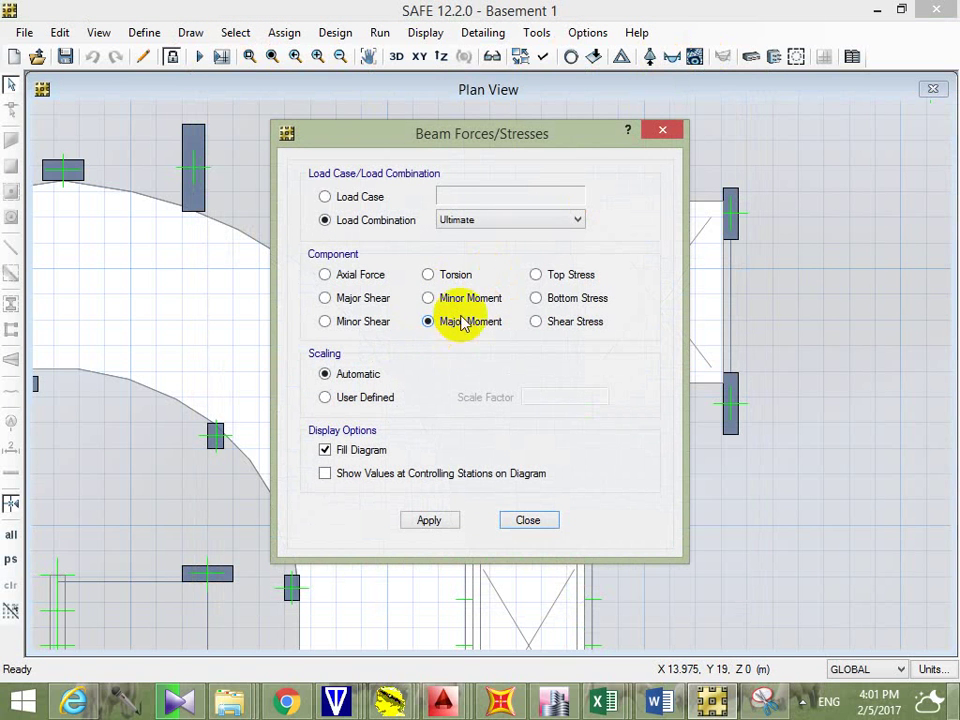
click(450, 520)
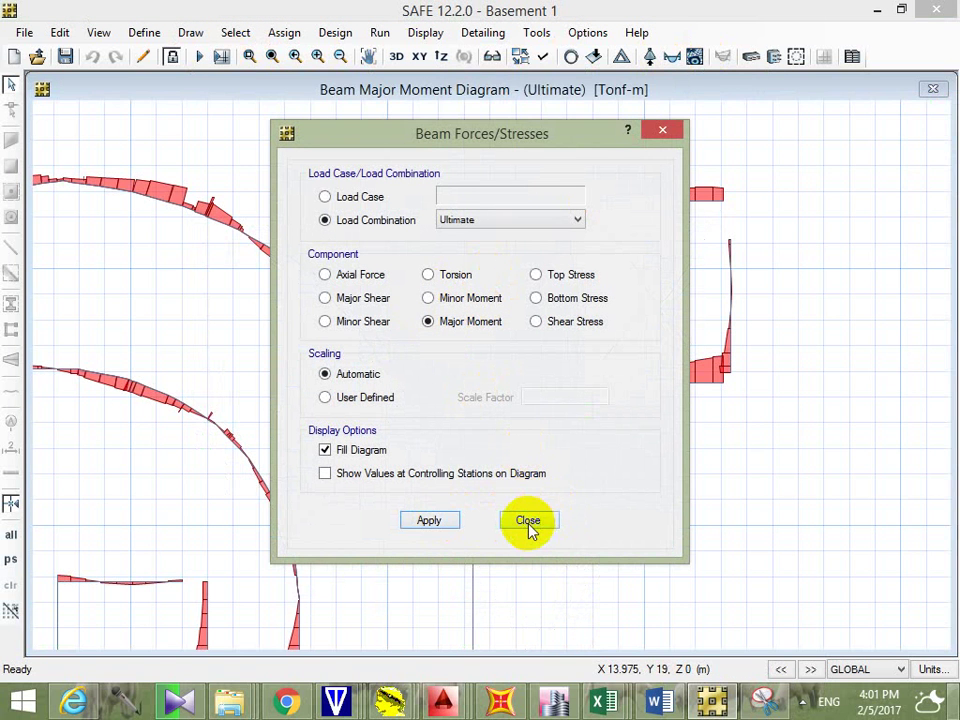
click(537, 528)
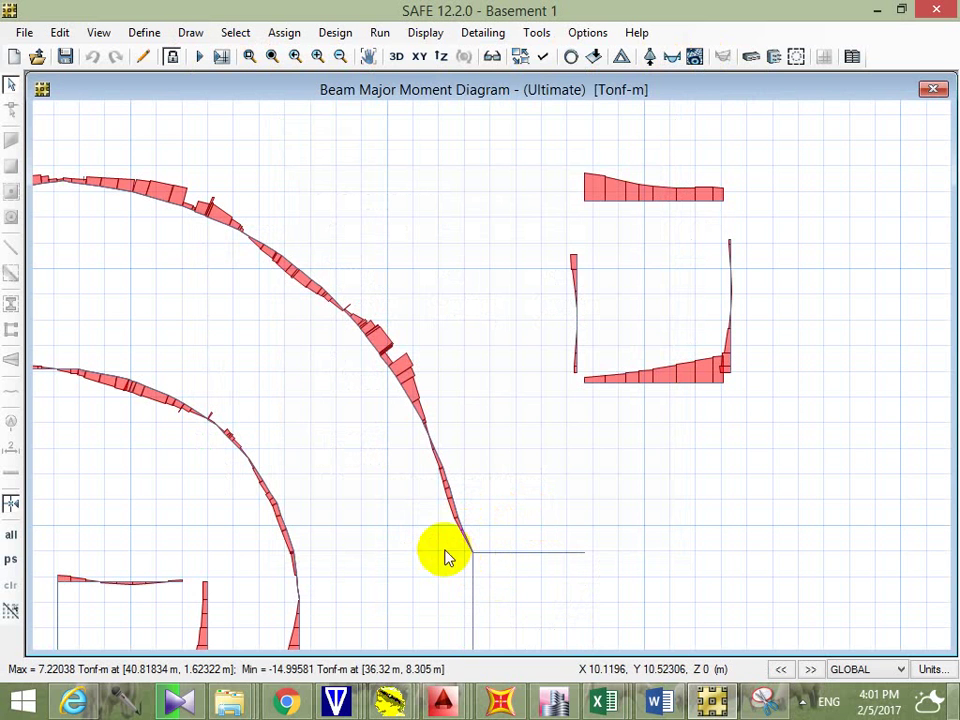
scroll(401, 414, up, 3)
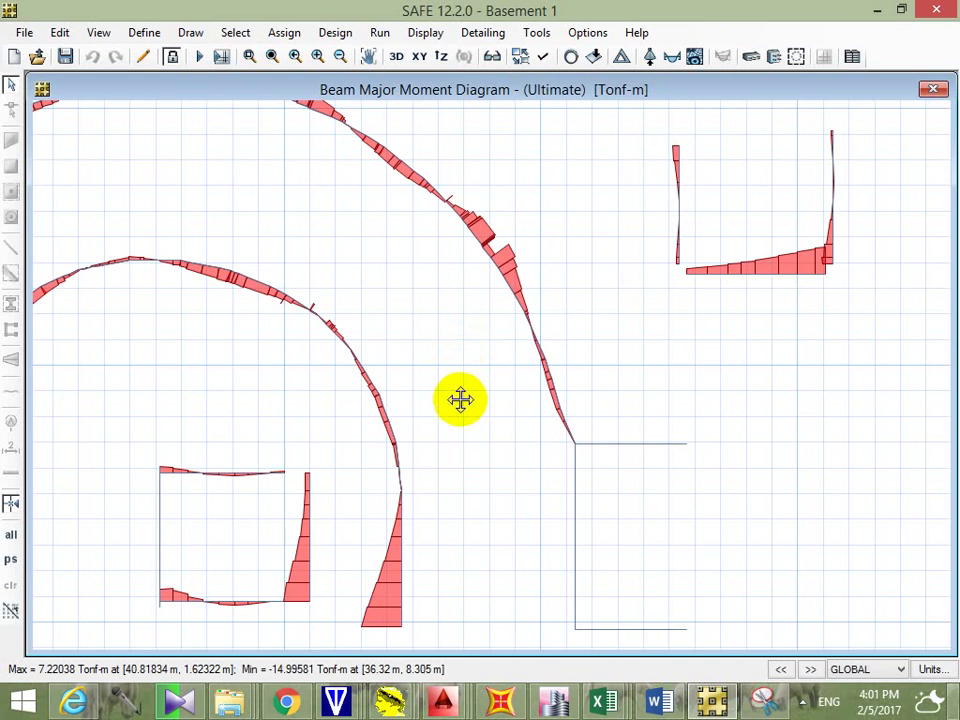
mouse_move(461, 399)
middle_down()
mouse_move(494, 360)
mouse_move(533, 360)
middle_up()
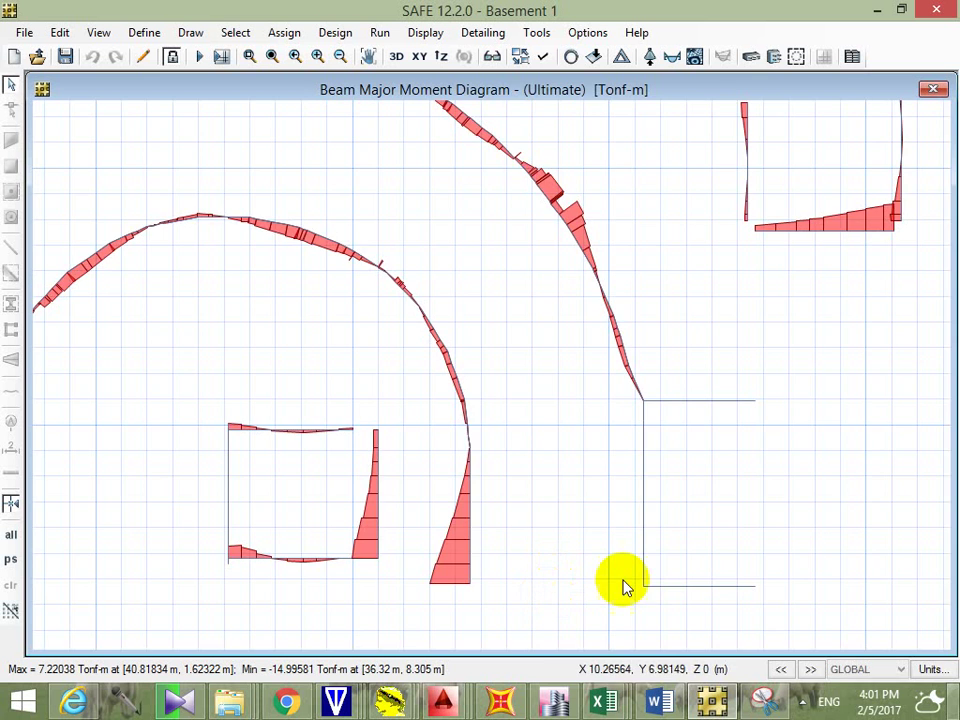
middle_drag(643, 521, 615, 534)
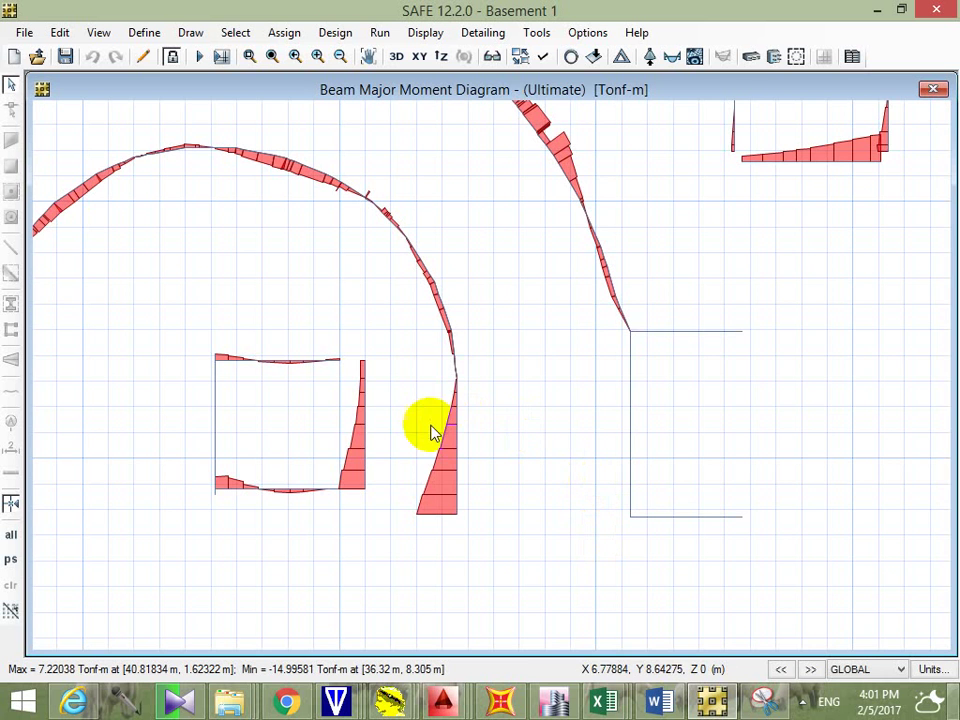
mouse_move(519, 300)
middle_down()
mouse_move(579, 343)
mouse_move(548, 334)
middle_up()
middle_drag(624, 321, 600, 365)
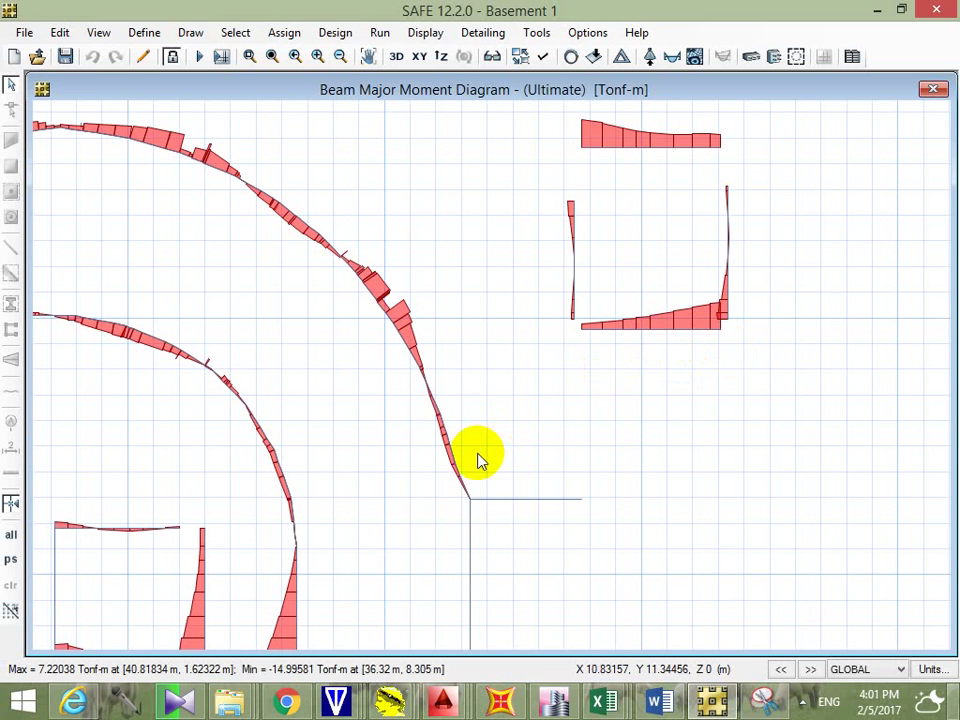
mouse_move(488, 426)
middle_down()
mouse_move(533, 380)
mouse_move(506, 388)
middle_up()
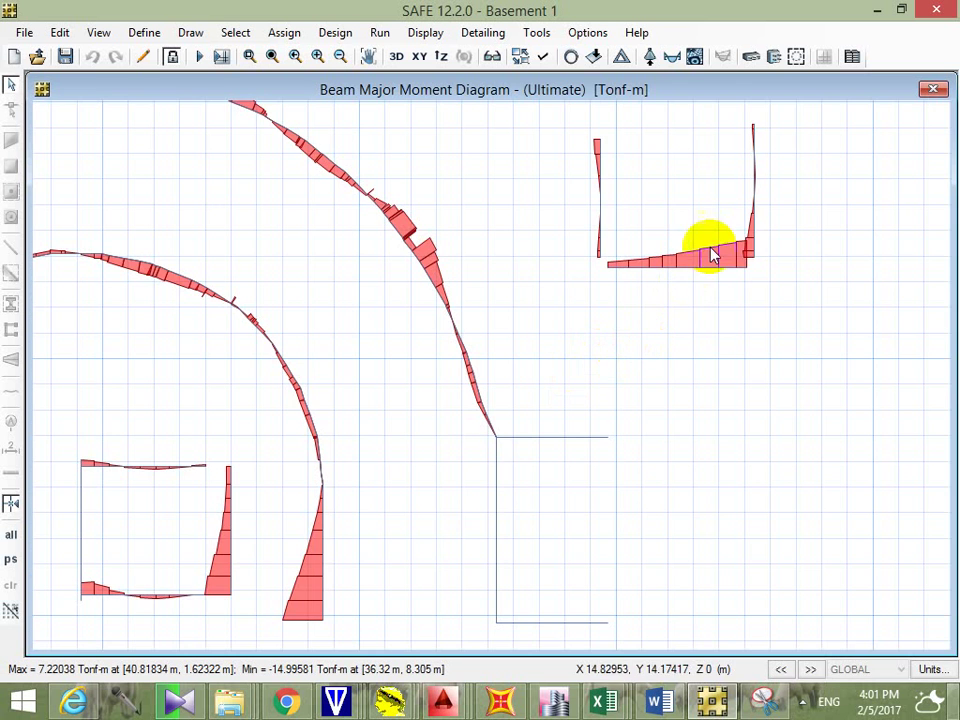
mouse_move(701, 270)
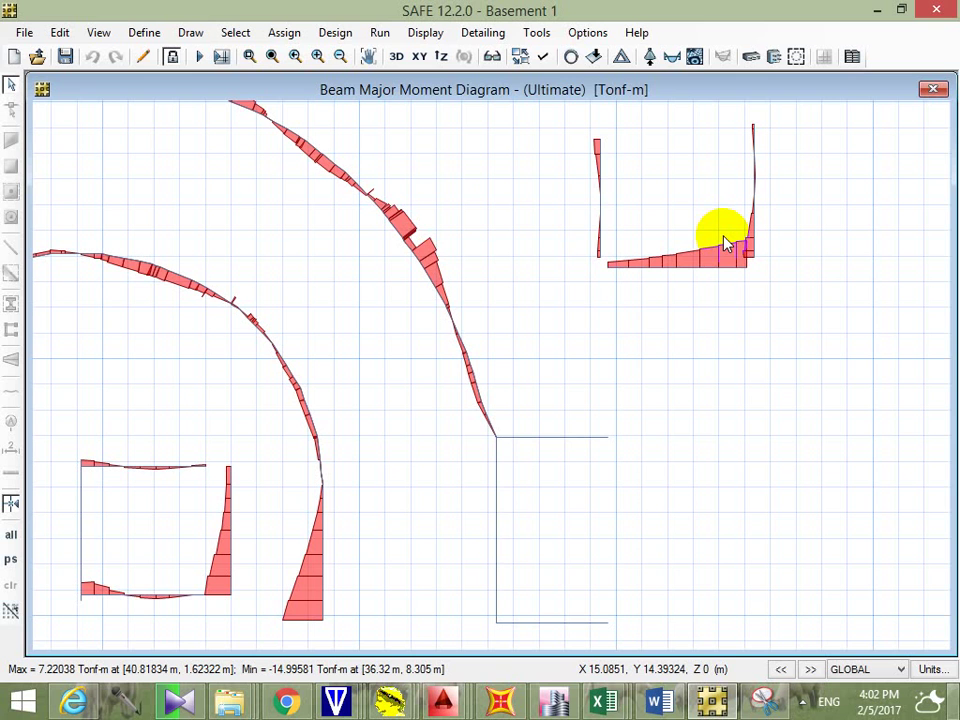
Step: Switch to SAP2000, leave the FLat Slab 25 cm 1 model, and look through the model files in Group 9's SAP Files folder
click(497, 701)
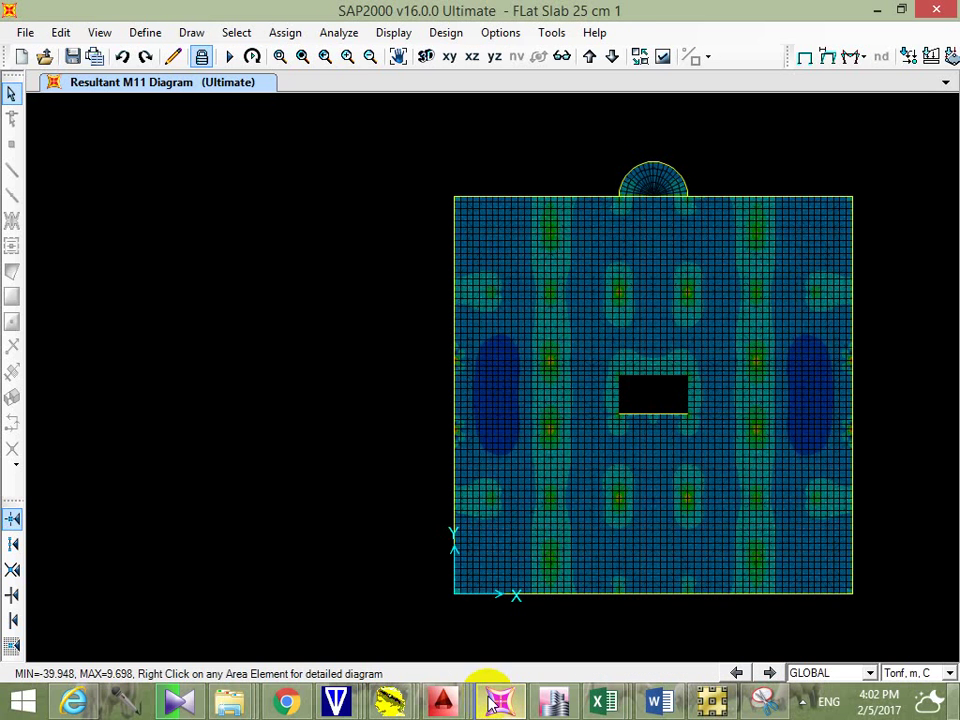
click(26, 32)
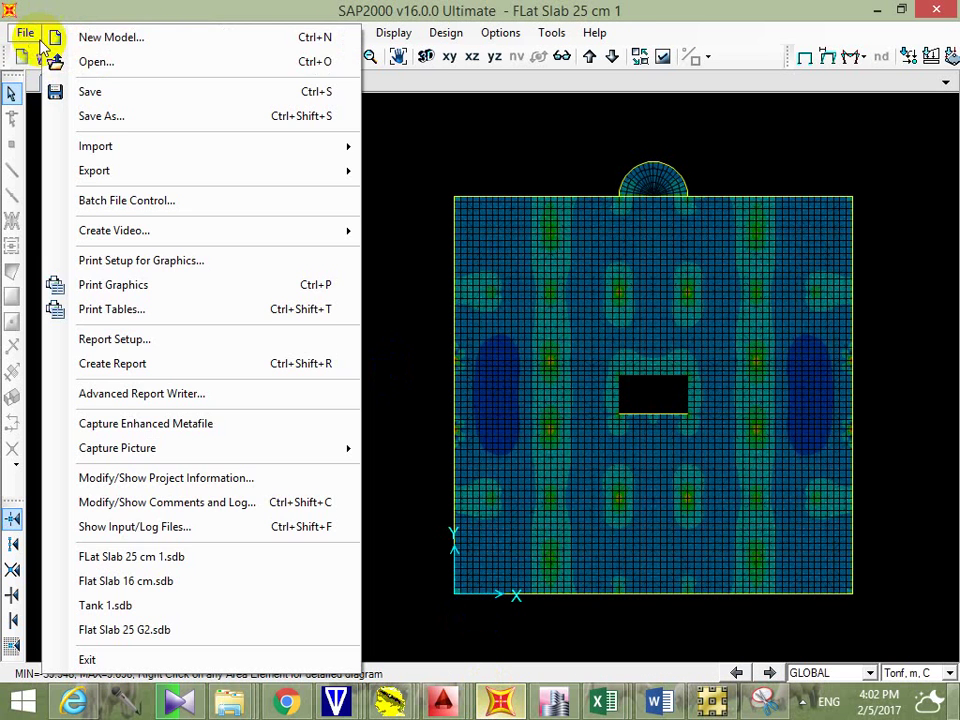
click(112, 62)
click(514, 425)
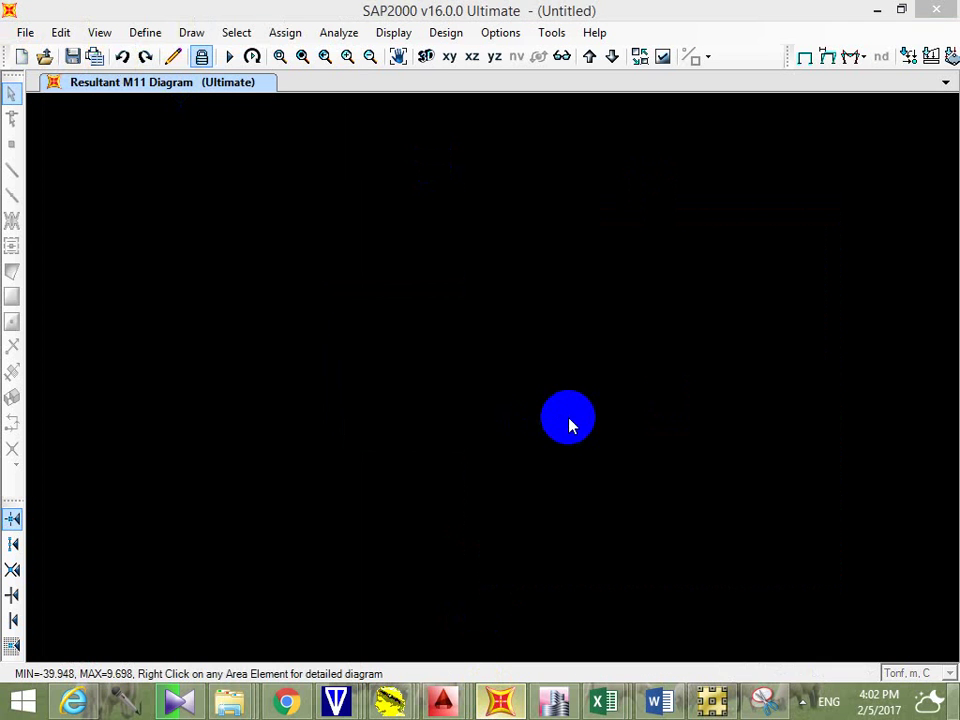
click(407, 212)
scroll(418, 259, down, 3)
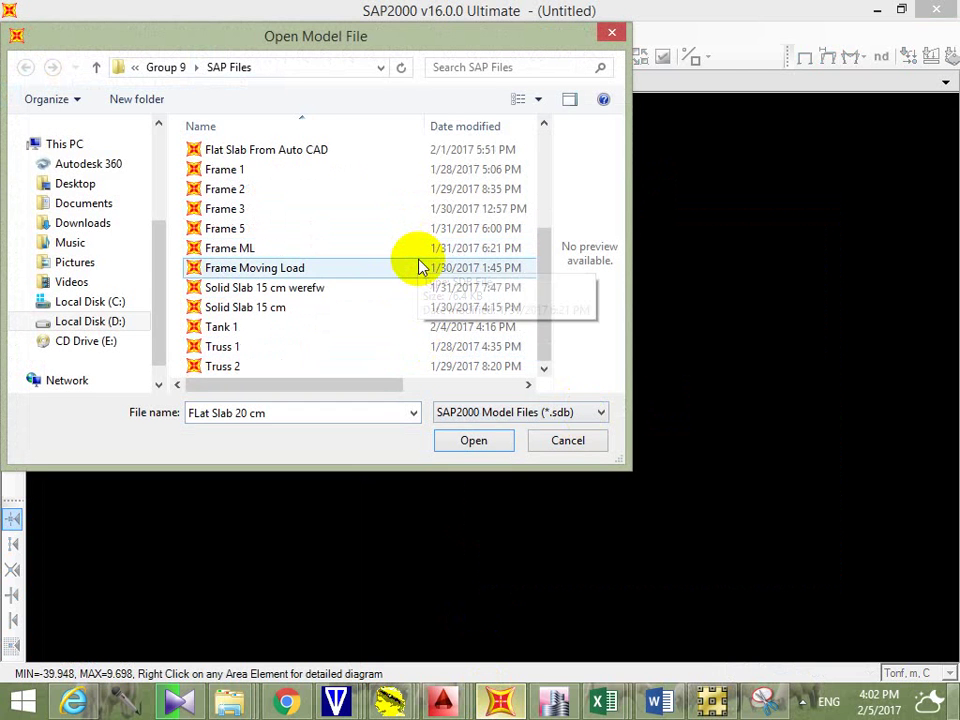
scroll(435, 283, up, 3)
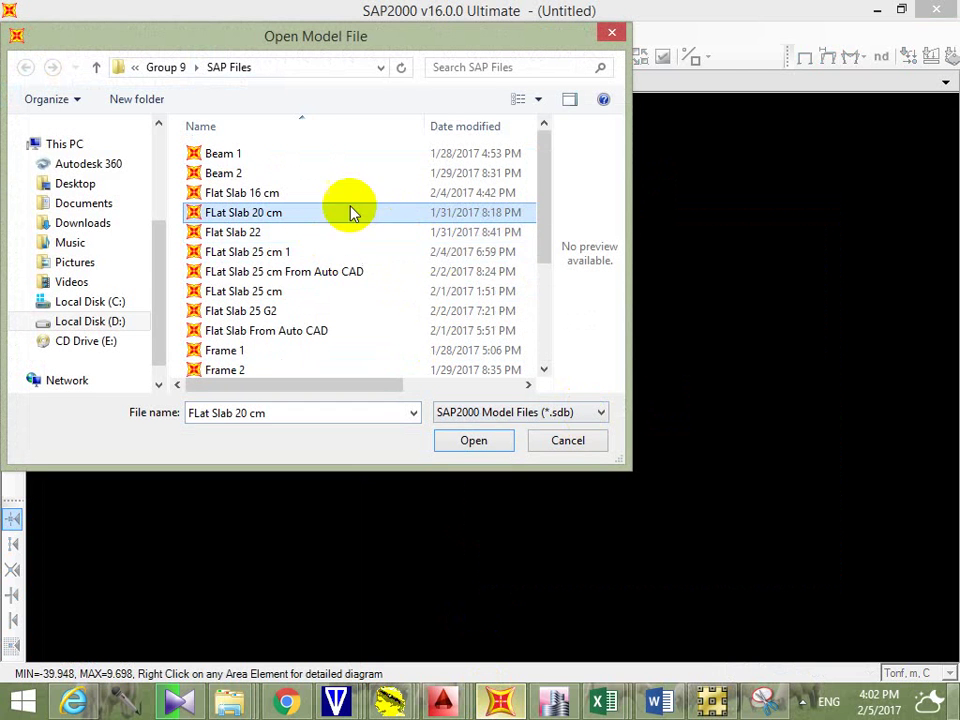
click(612, 33)
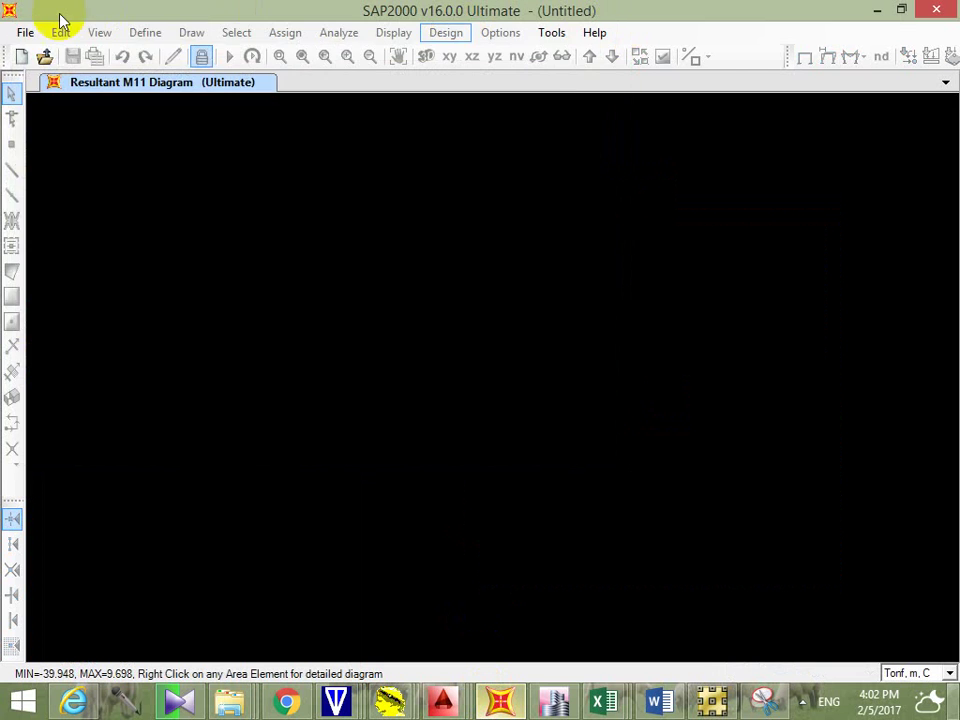
Step: Open the Combined model from the SAP Files folder of Group 7 in CSI-Course (1)
click(25, 33)
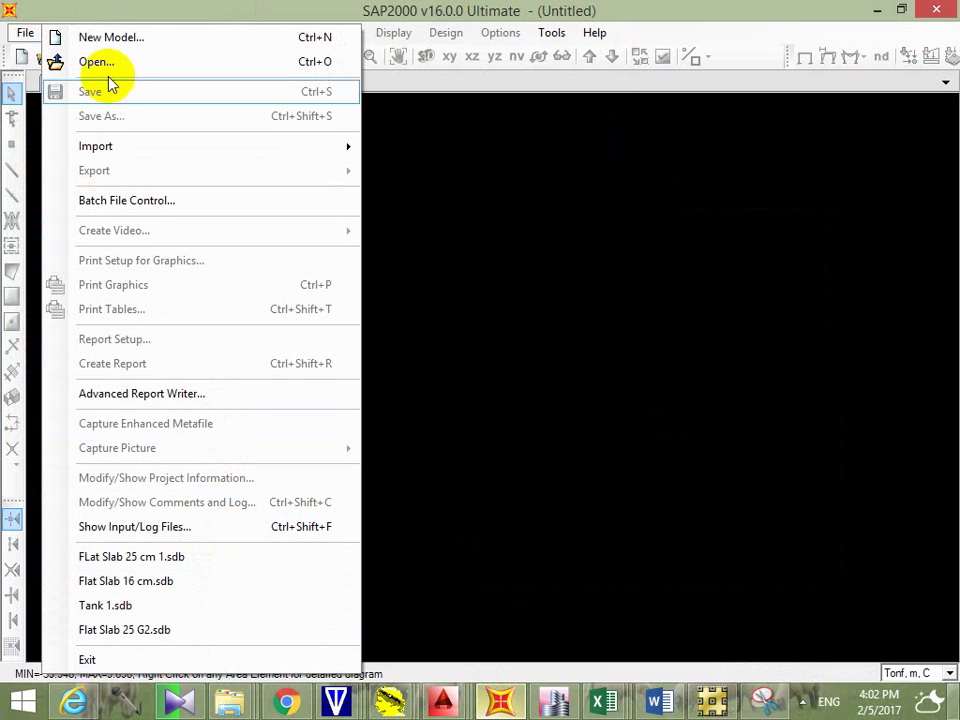
click(408, 130)
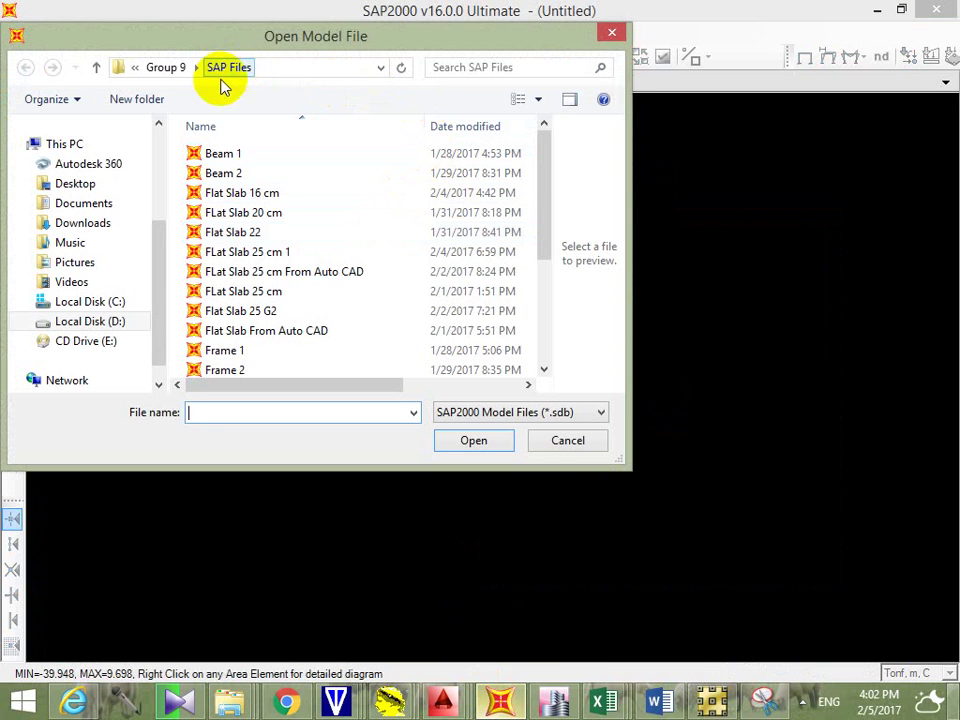
click(166, 68)
click(186, 70)
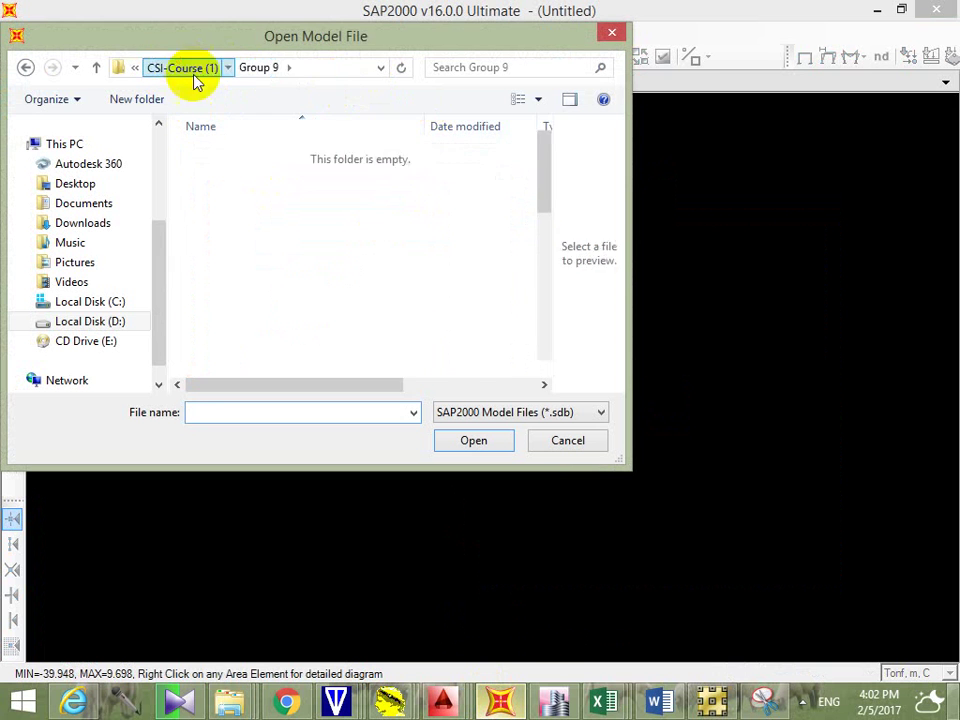
click(278, 334)
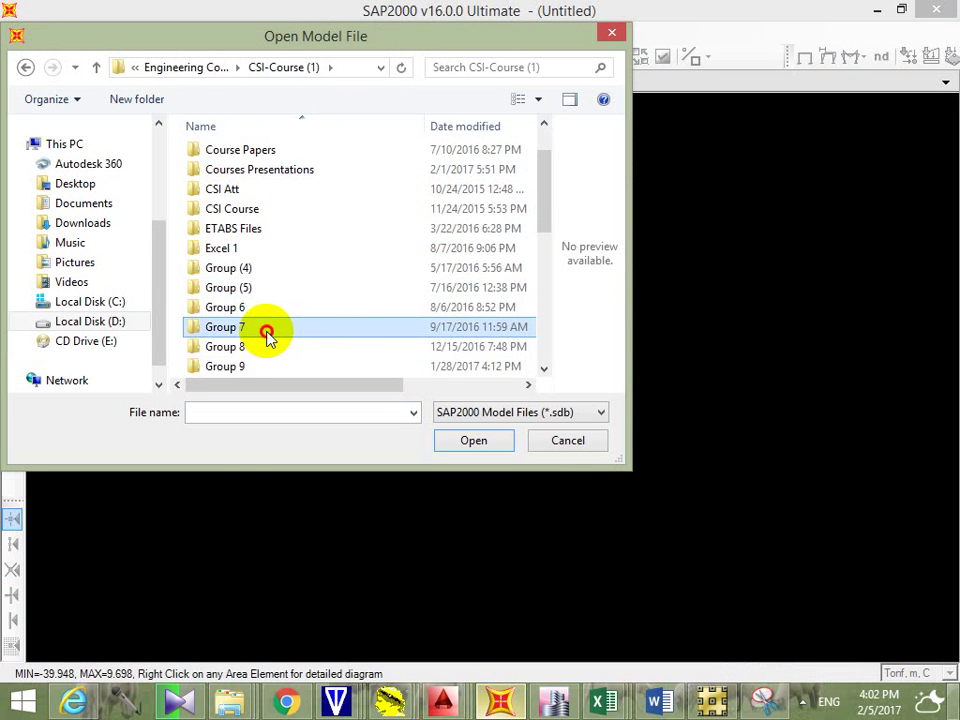
double_click(267, 330)
double_click(276, 211)
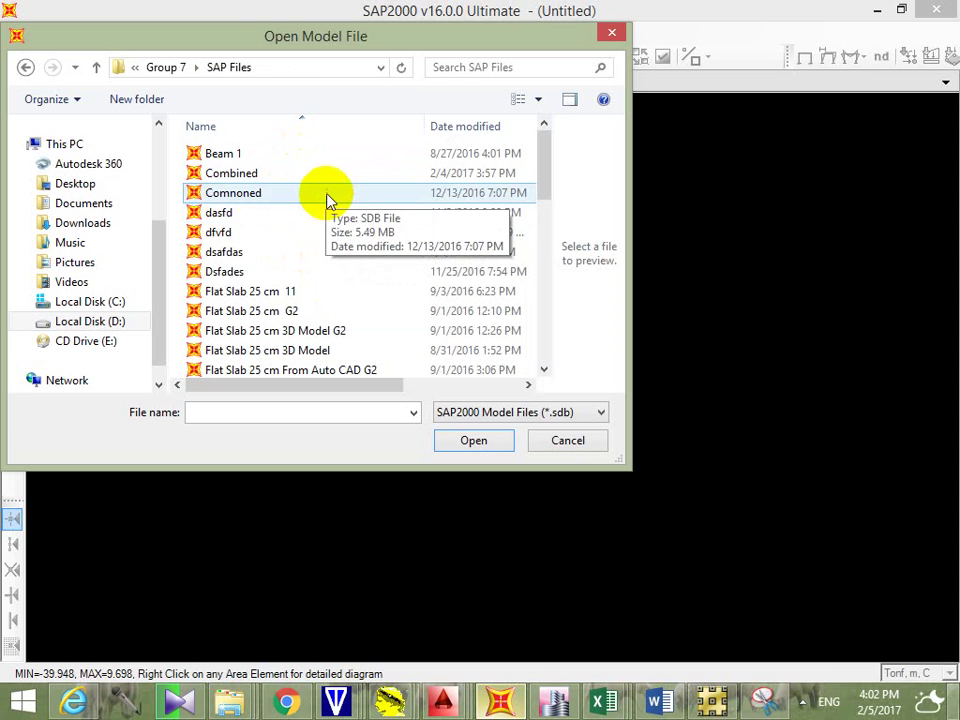
click(302, 253)
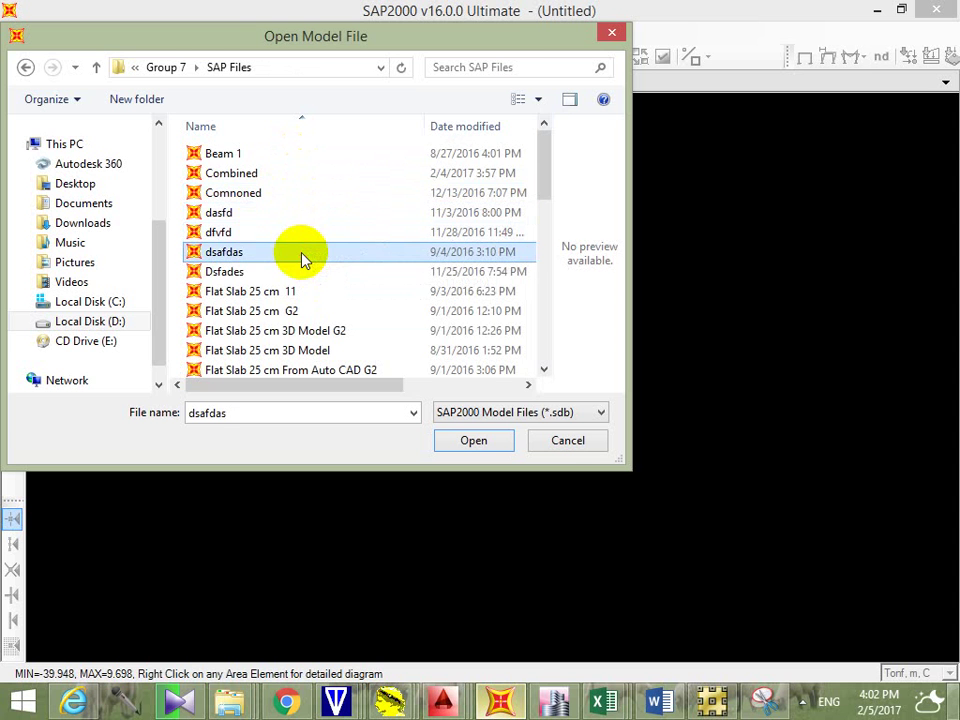
double_click(292, 176)
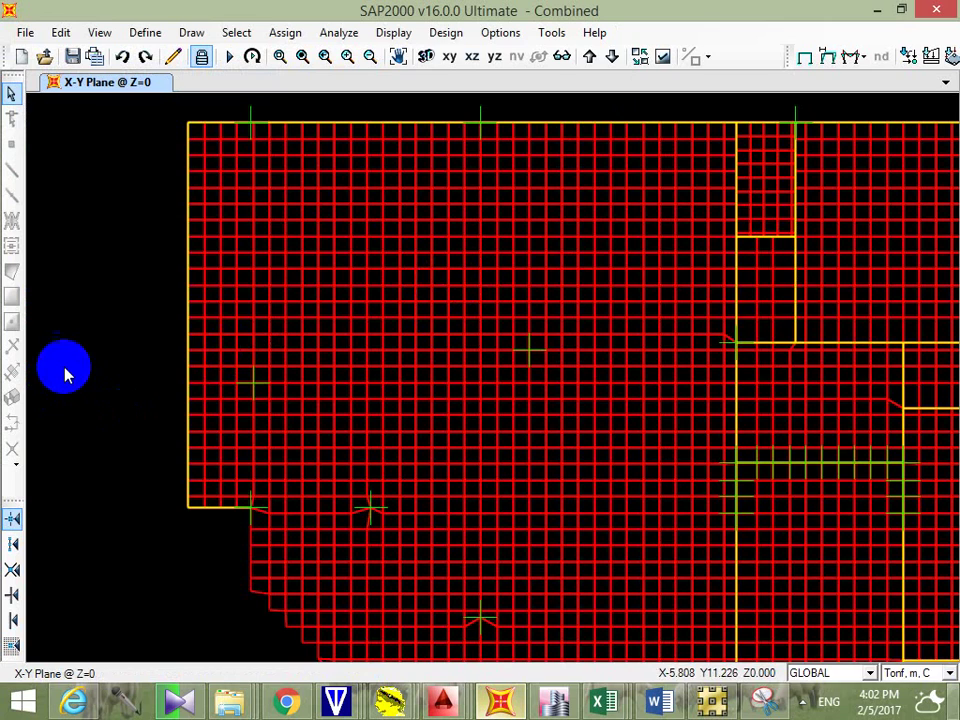
Step: Show the slab model in 3D and examine the corner where the long edge beam meets the short beam on a support
click(426, 56)
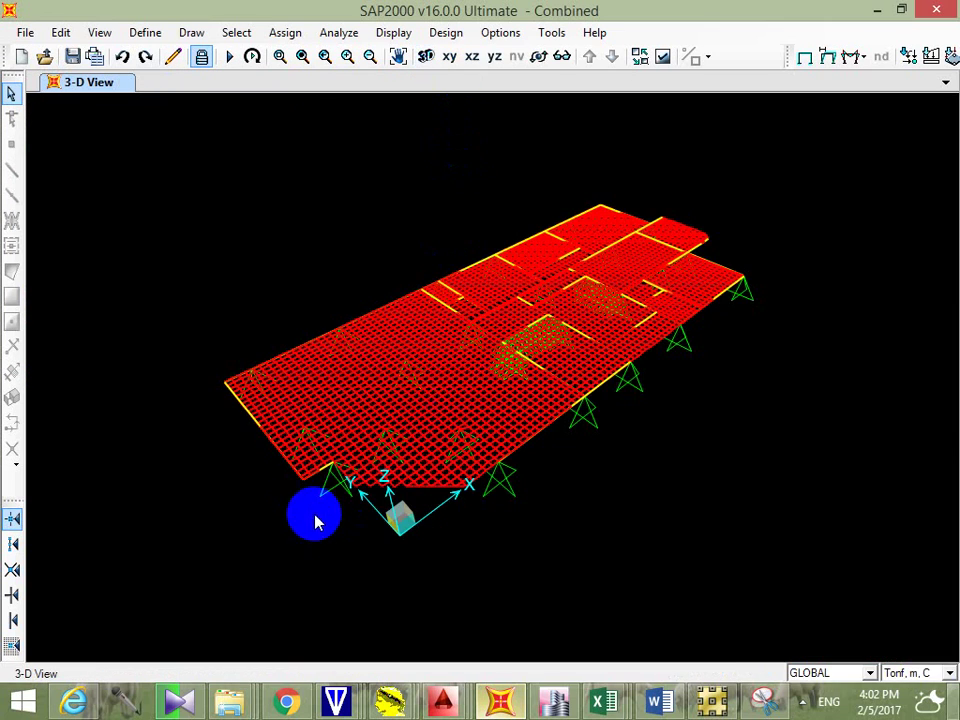
scroll(349, 392, up, 3)
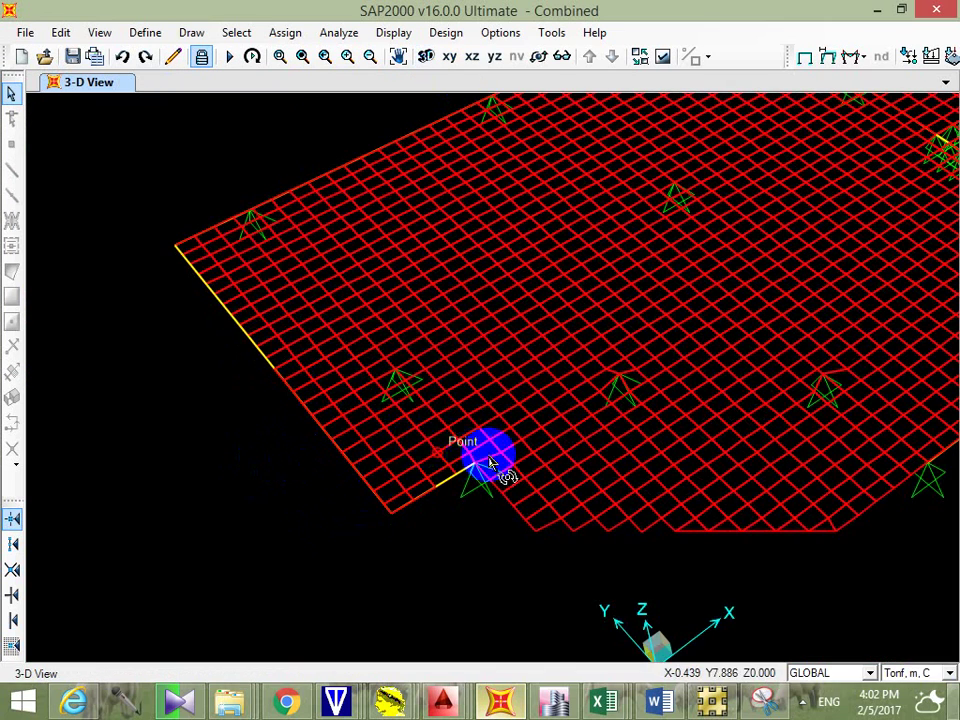
scroll(490, 462, up, 3)
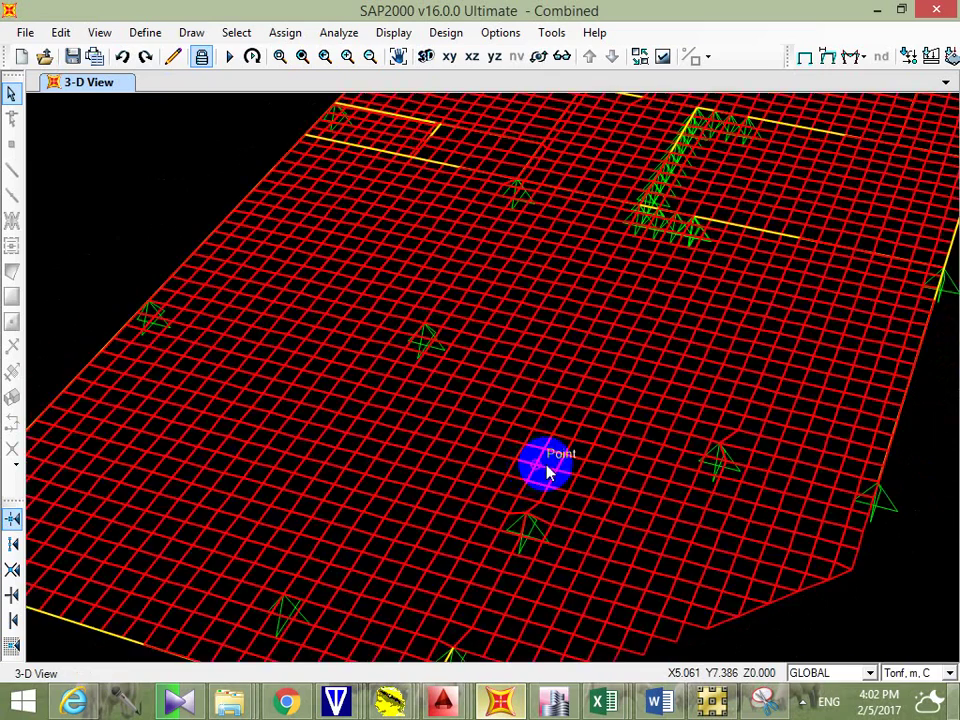
middle_drag(547, 470, 718, 298)
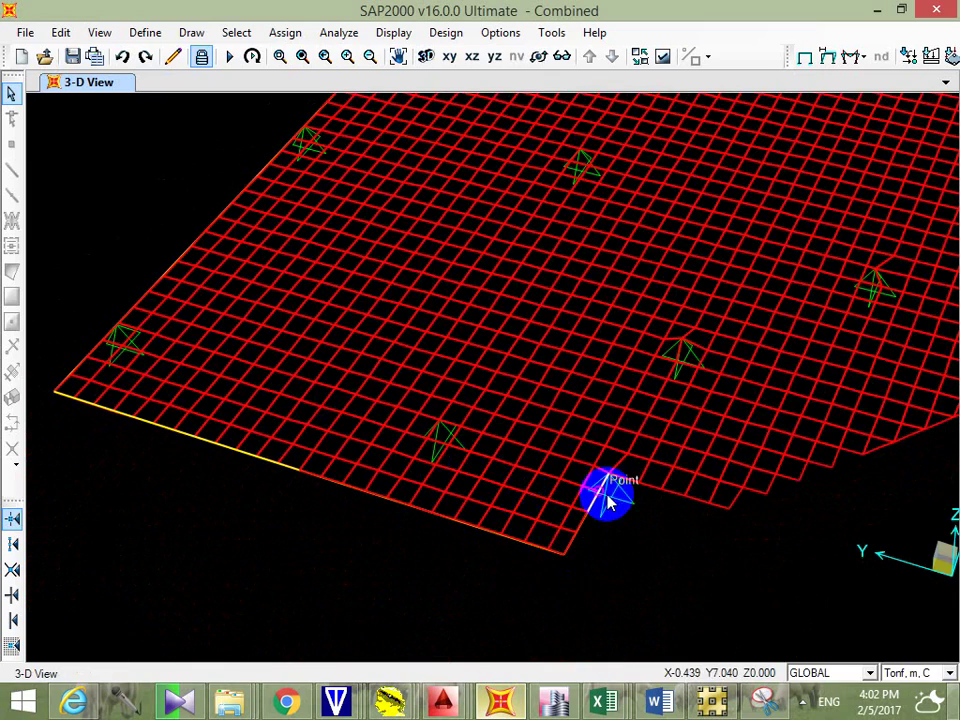
Step: Return to the X-Y plan and display the frames' filled Moment 3-3 force diagram for the Ultimate combination
click(468, 57)
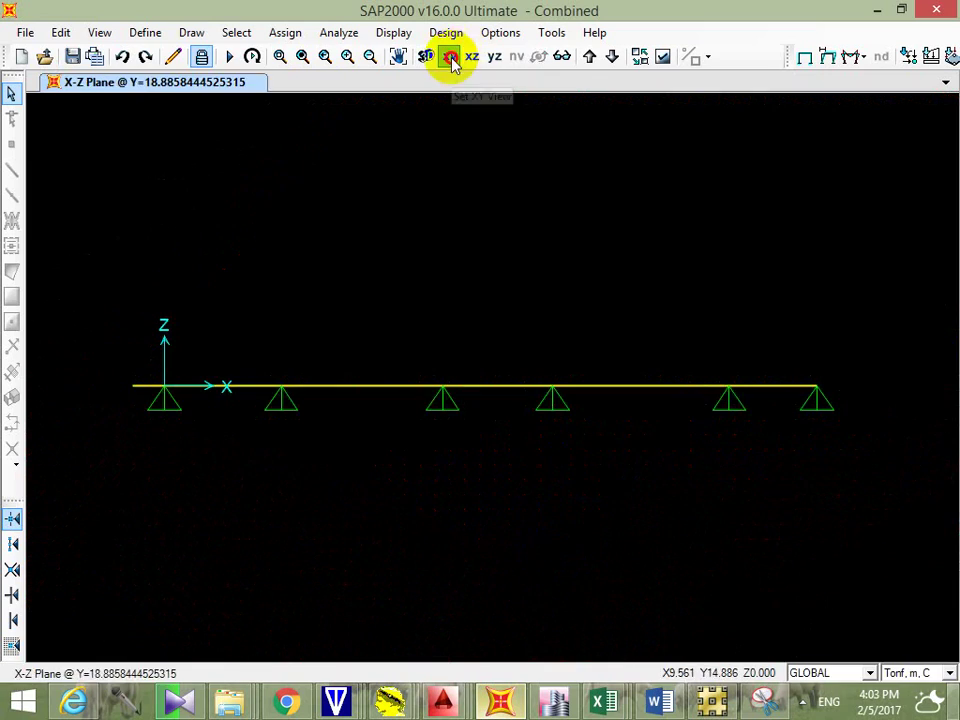
click(450, 57)
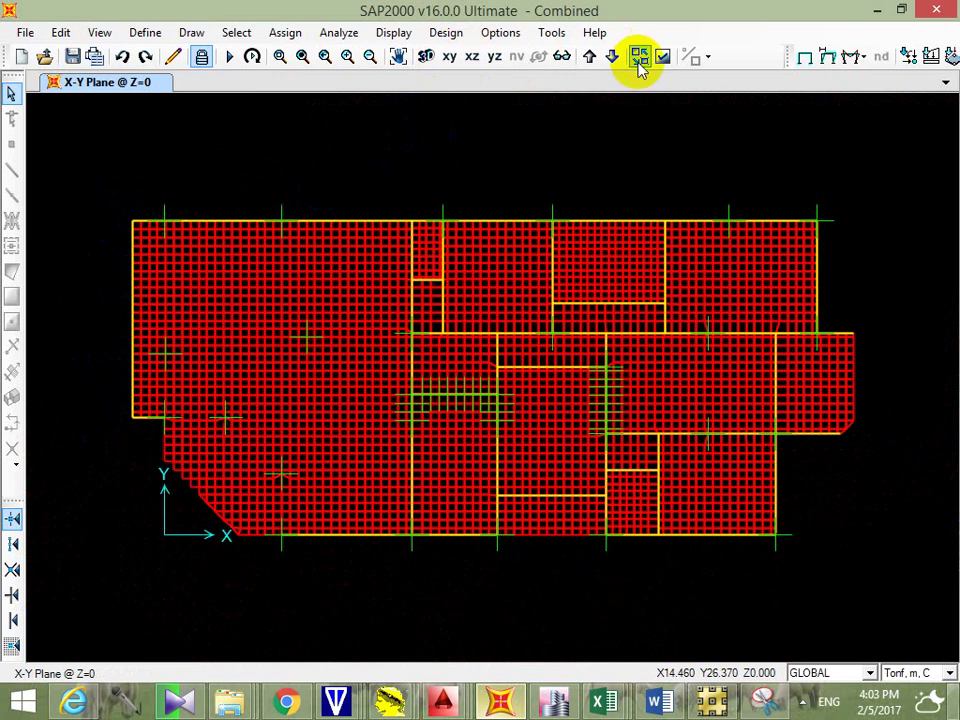
click(858, 58)
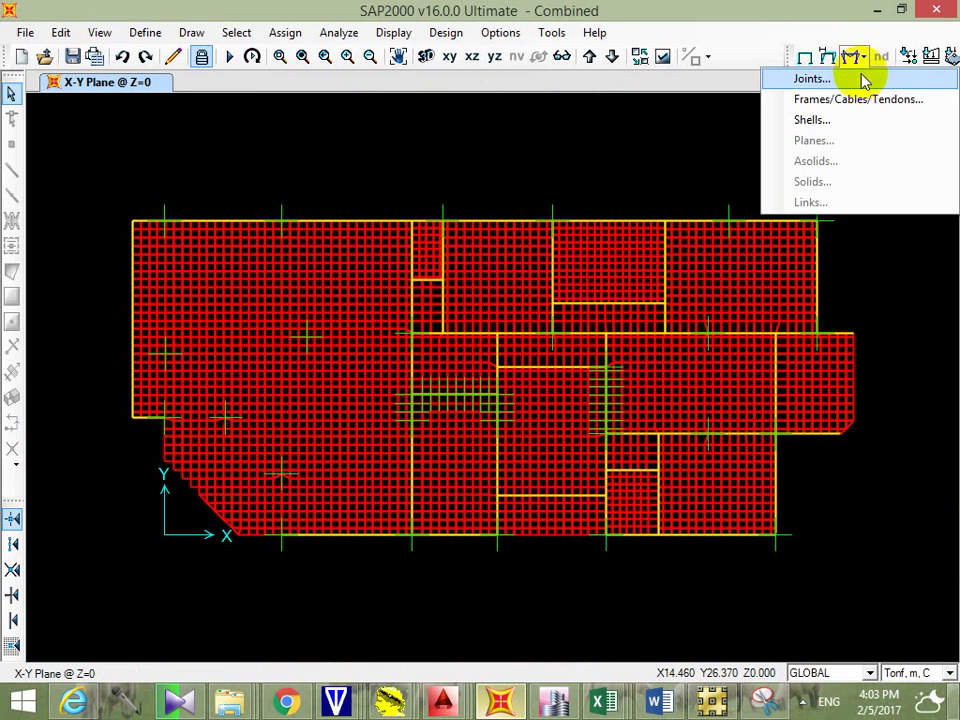
click(843, 99)
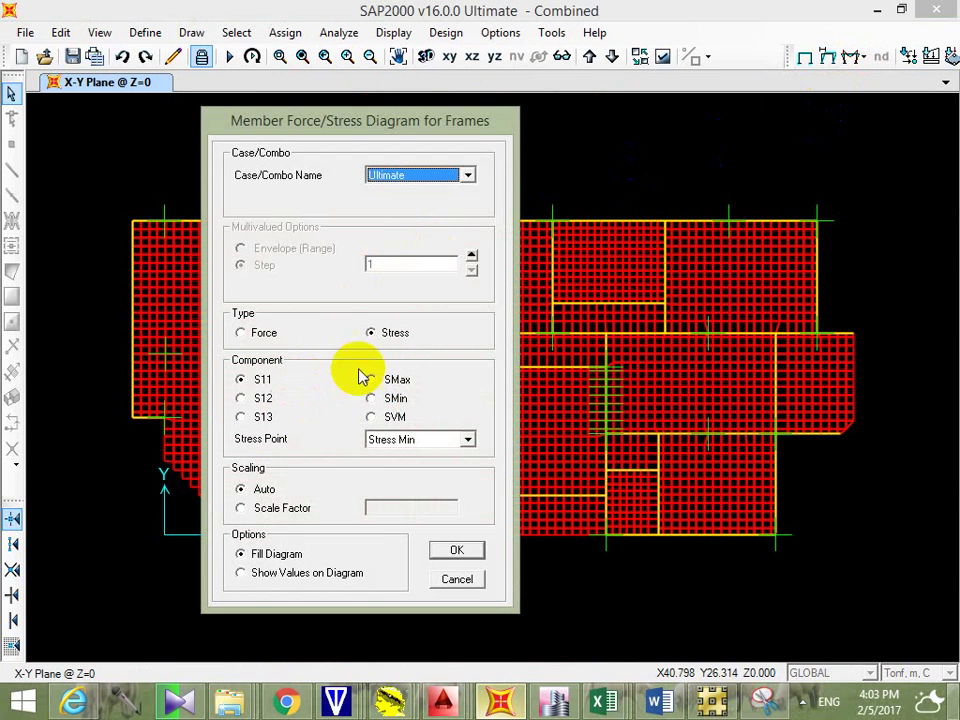
click(258, 334)
click(458, 549)
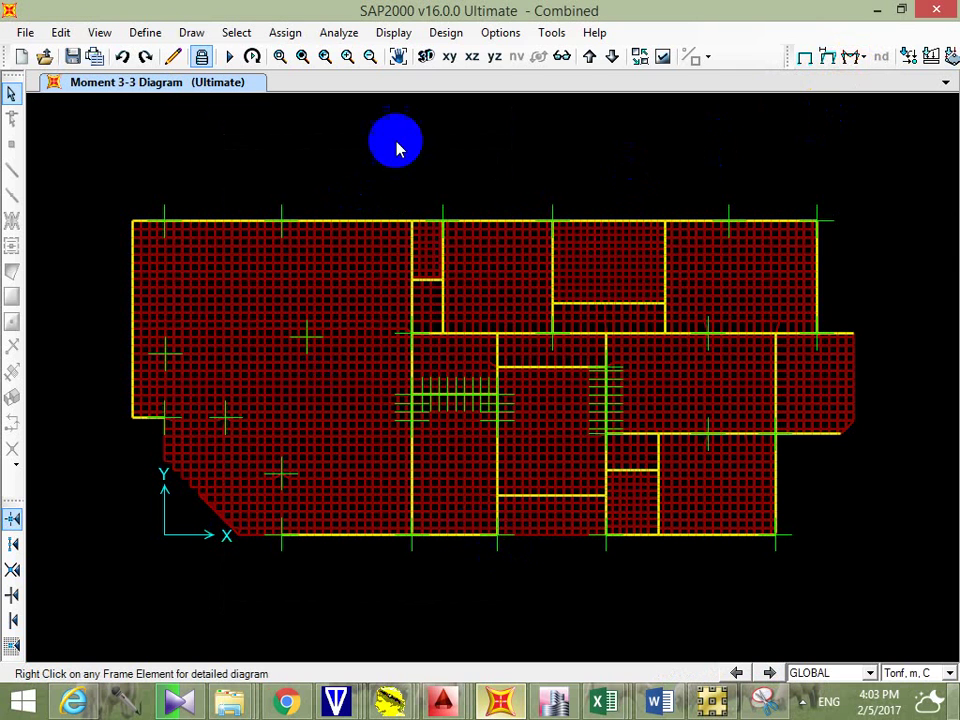
Step: Hide the area objects so that only the frames and supports are displayed
click(662, 56)
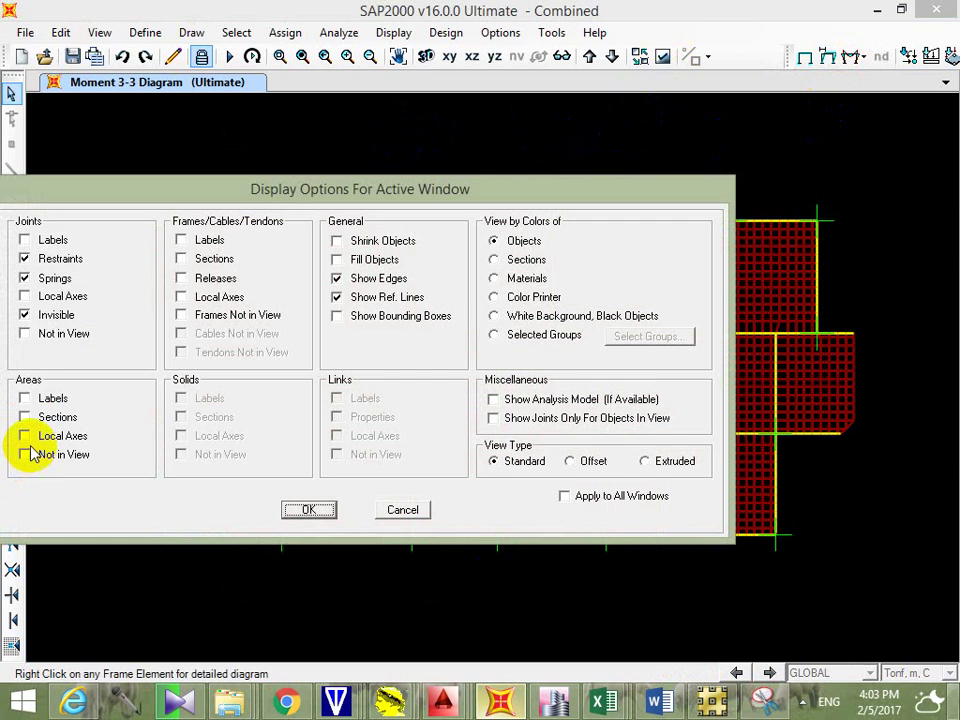
click(26, 454)
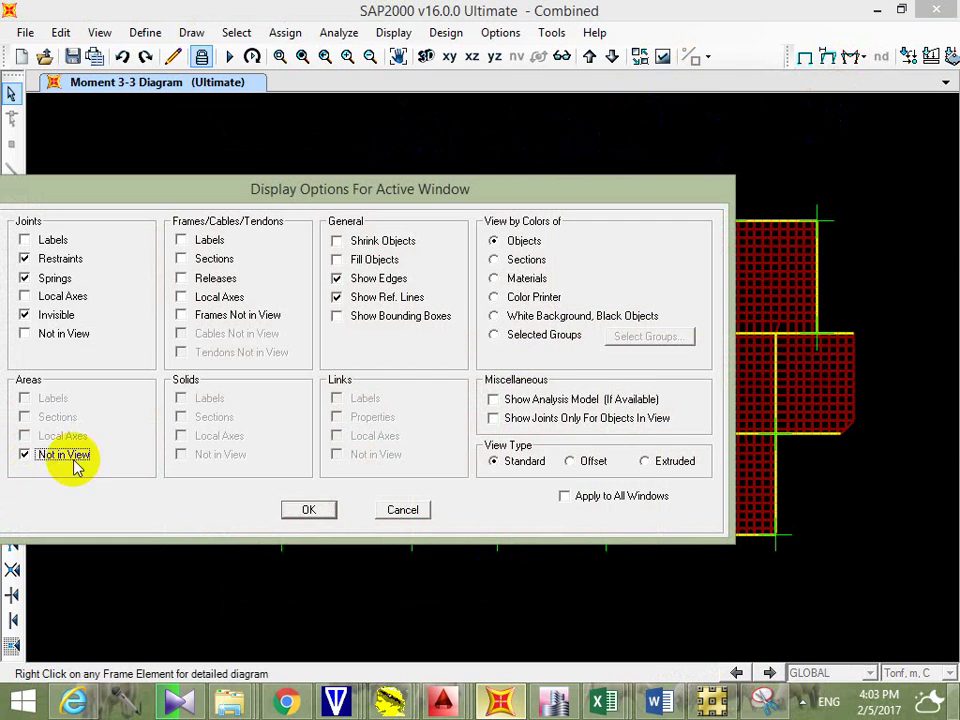
click(309, 509)
Step: View the moment diagram in 3D and examine the detailed shear, moment and deflection diagrams of the unsupported 25x70 cm edge beam
click(426, 57)
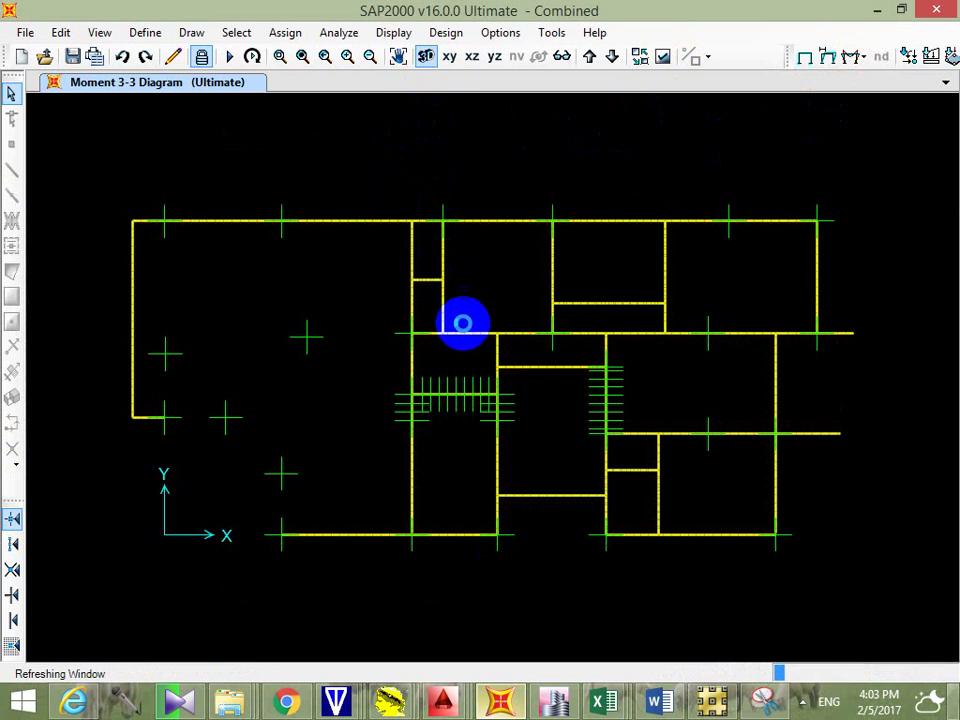
drag(461, 321, 490, 558)
scroll(472, 557, up, 5)
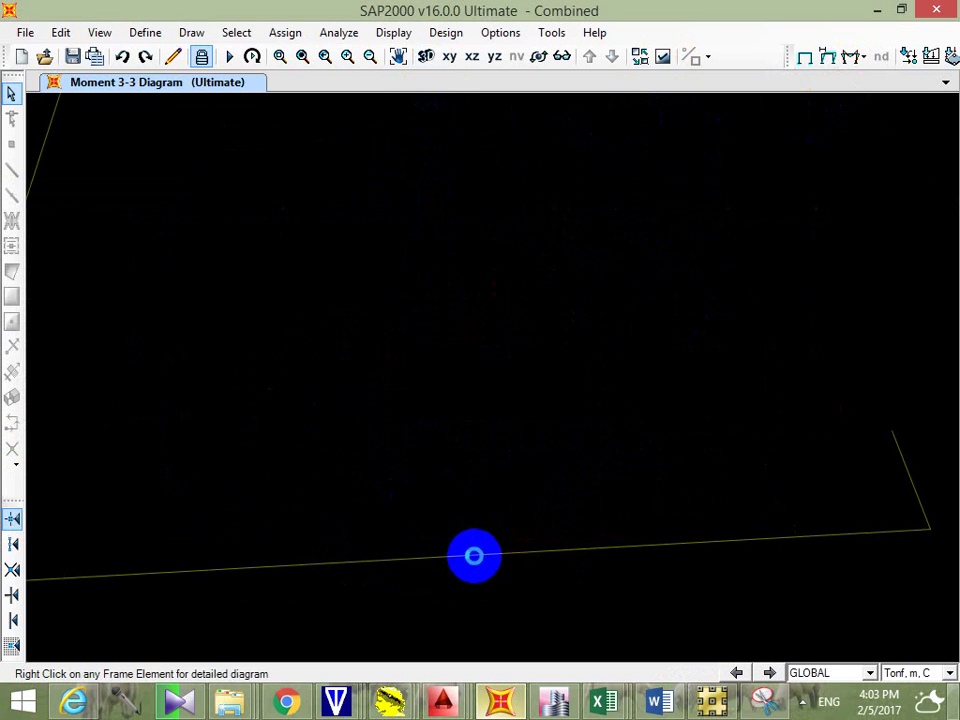
click(492, 558)
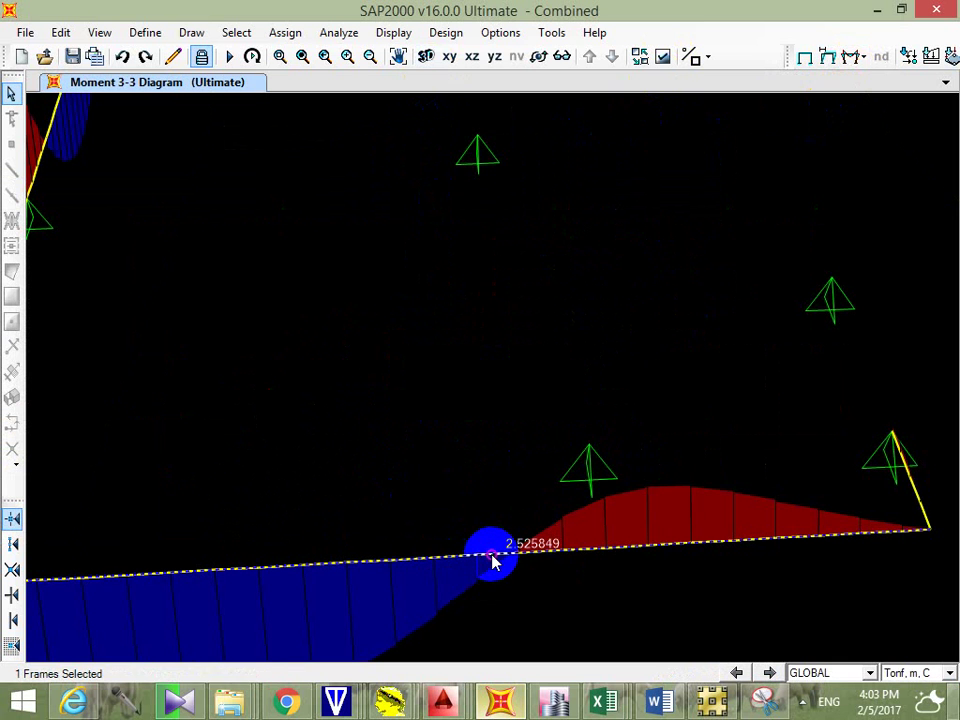
right_click(491, 555)
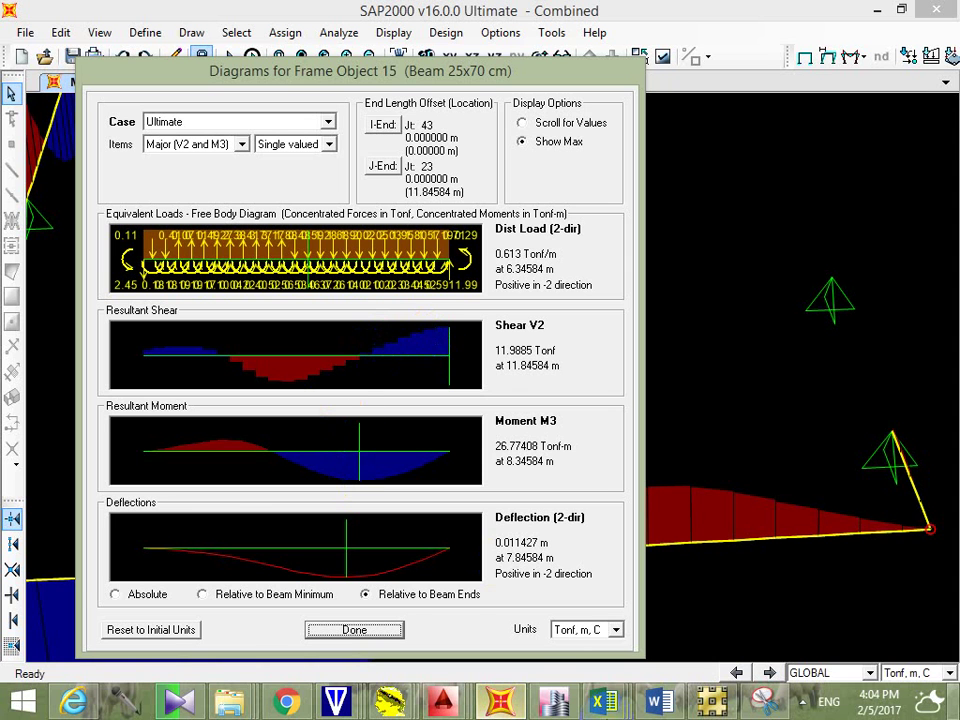
click(390, 630)
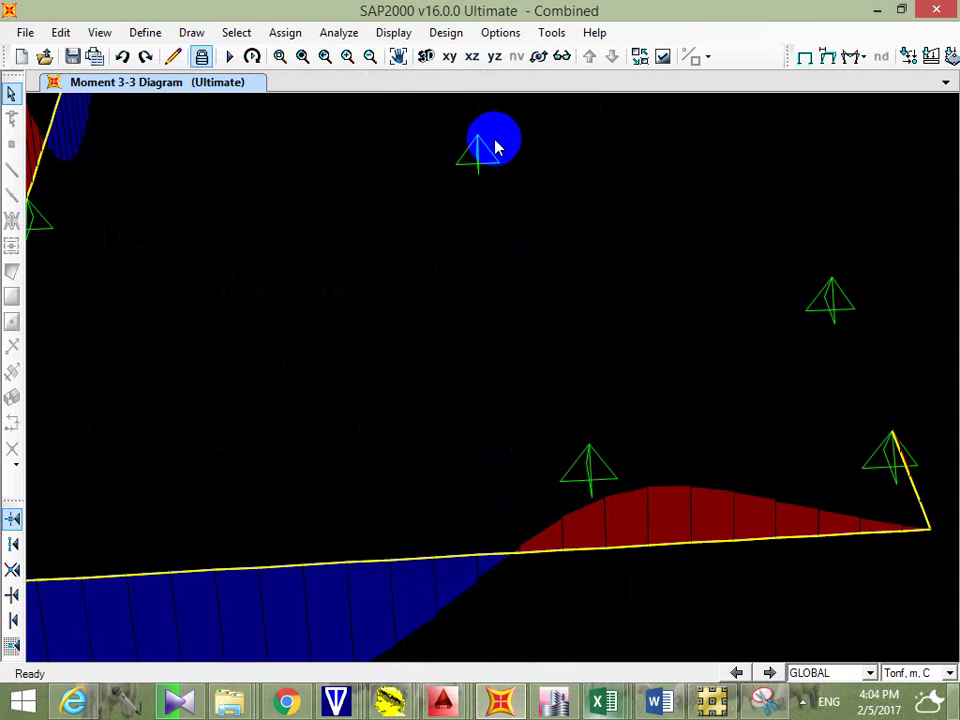